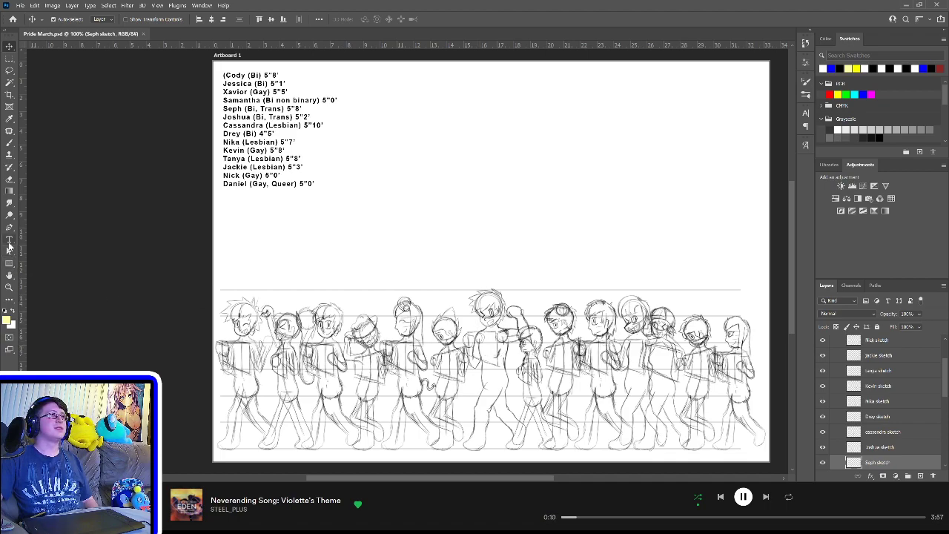
Step: Edit the height list so Cassandra reads 6"0' instead of 5"10', and commit the text
click(9, 242)
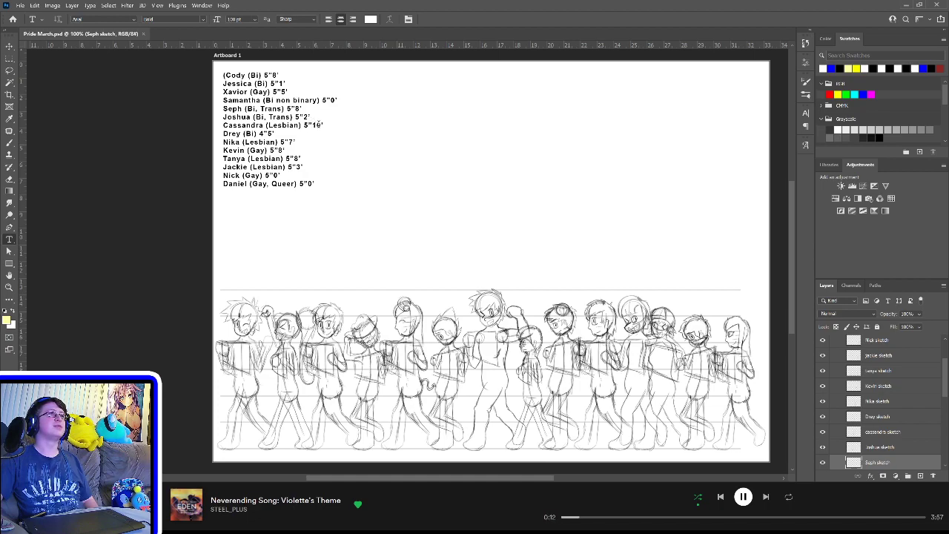
click(320, 124)
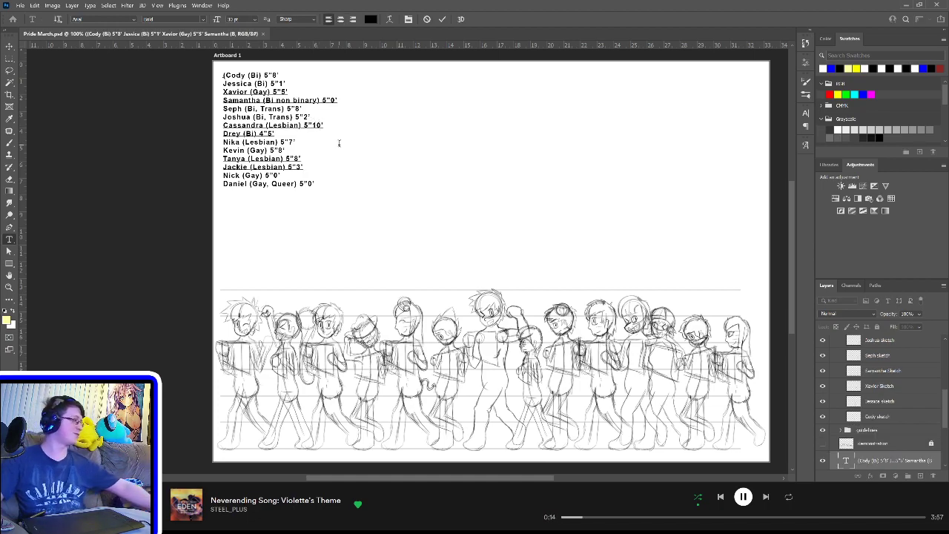
key(BackSpace)
key(BackSpace)
key(BackSpace)
key(BackSpace)
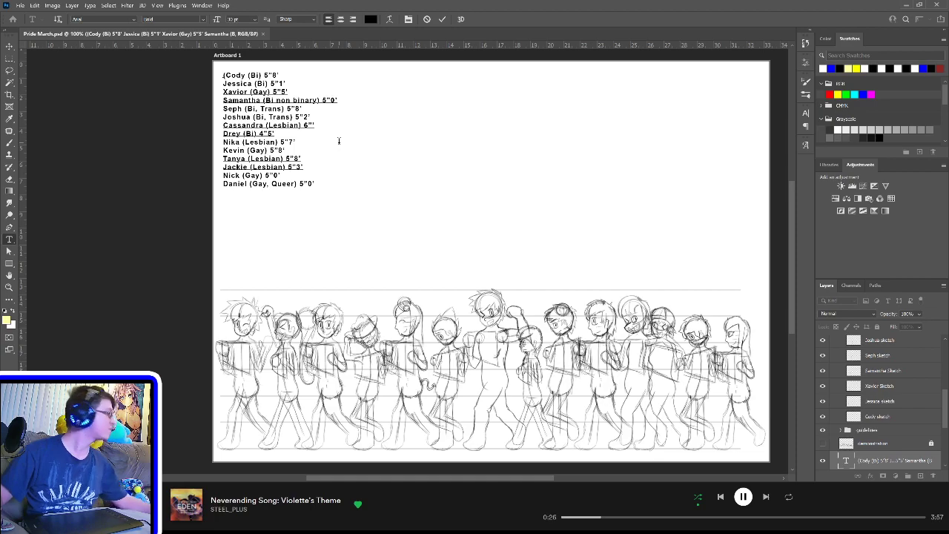
text(0')
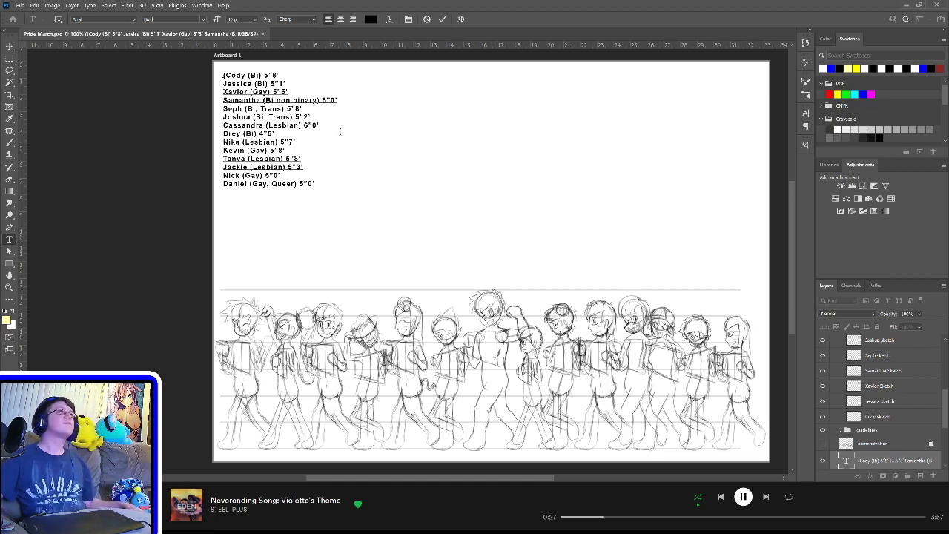
click(9, 46)
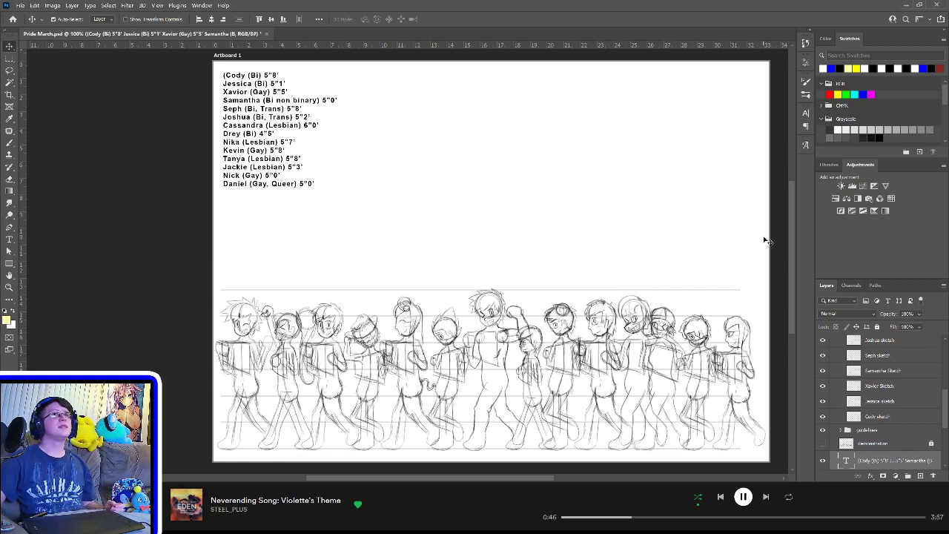
Step: Show the cody clothing sketch layer and zoom in on the lower-left figures' legs
scroll(844, 369, up, 5)
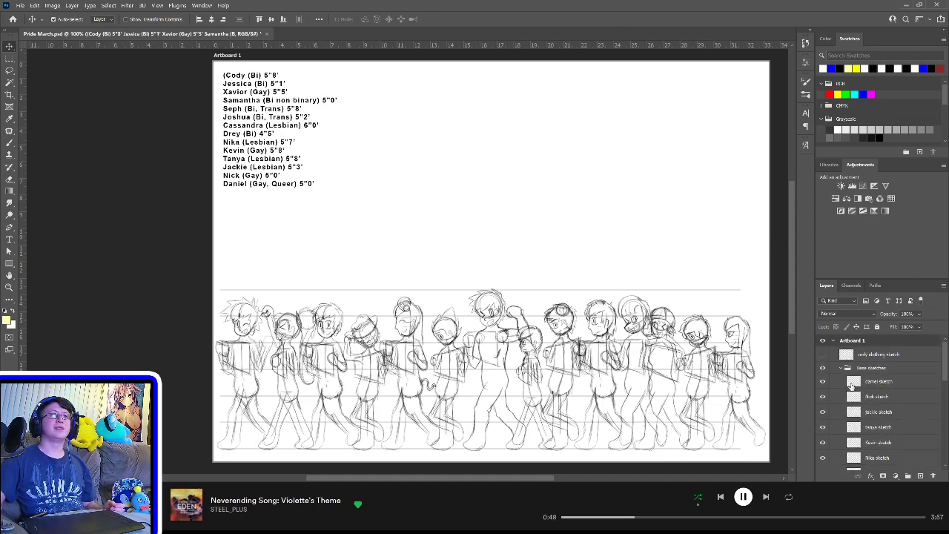
click(821, 354)
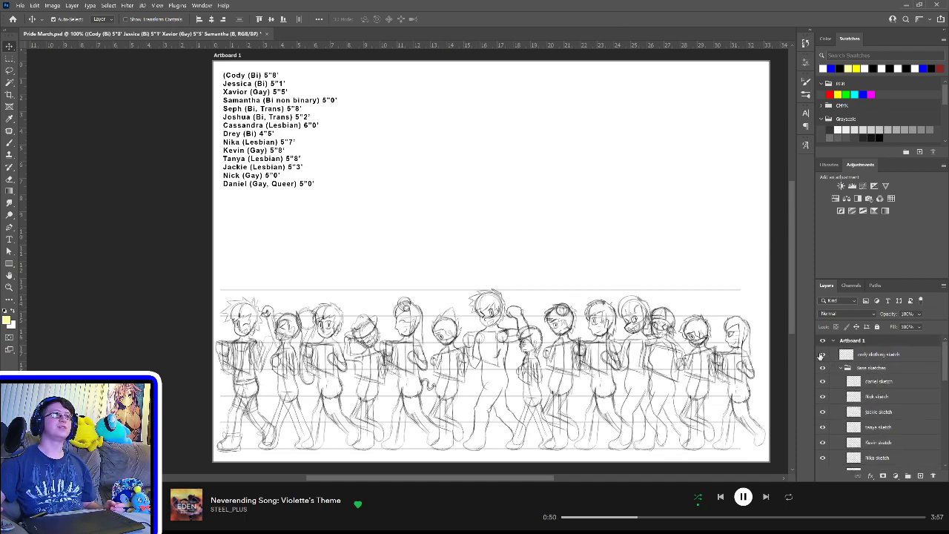
click(9, 287)
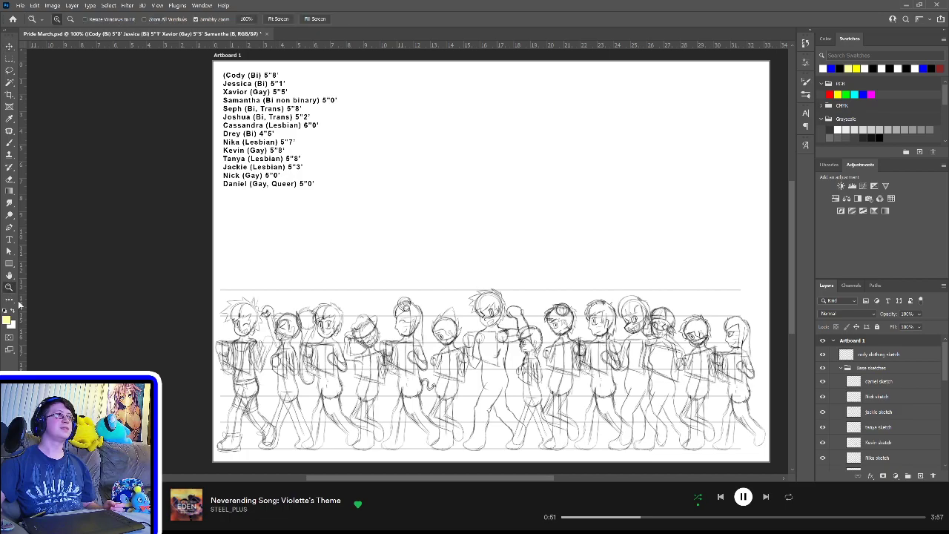
click(255, 427)
click(244, 426)
click(236, 424)
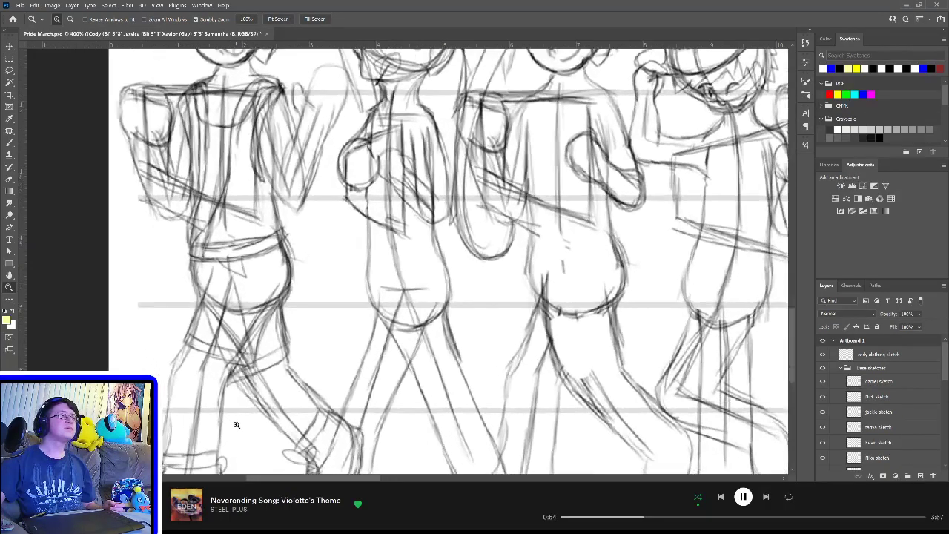
click(236, 424)
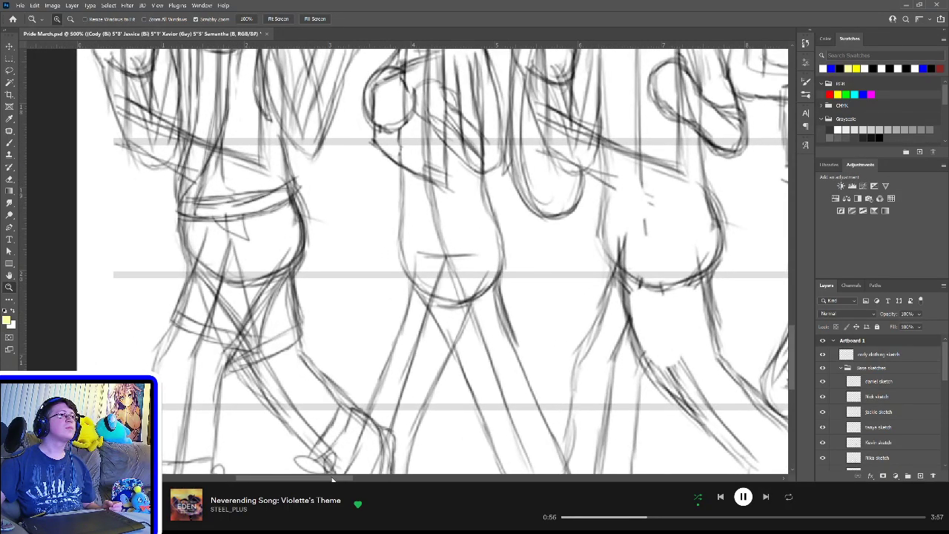
drag(333, 481, 309, 481)
scroll(414, 449, up, 5)
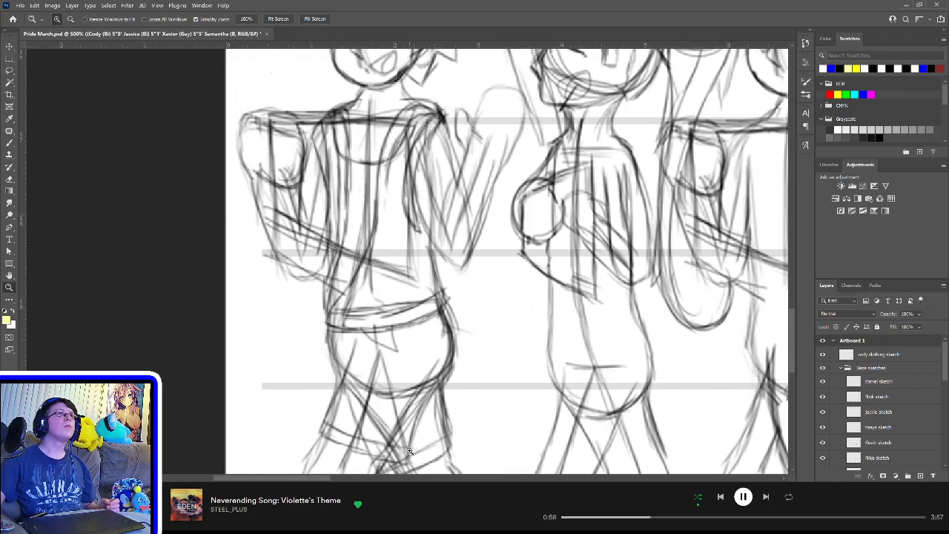
scroll(410, 450, up, 3)
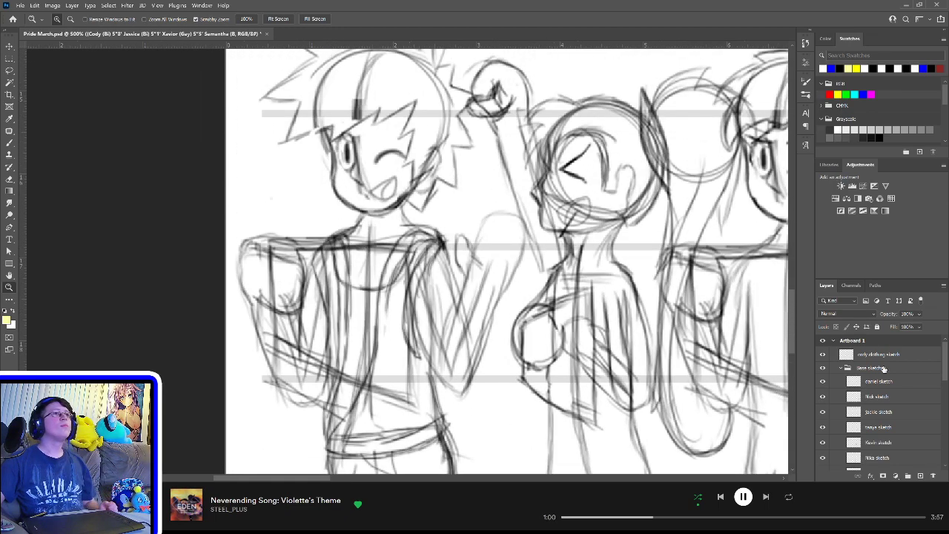
Step: Lower the Base sketches group opacity to about 45%, then select the cody clothing sketch layer
click(882, 371)
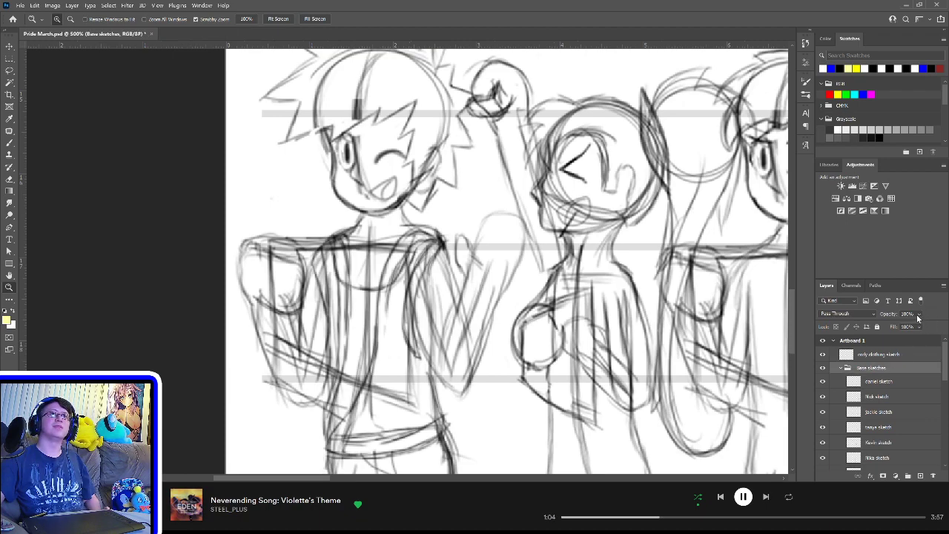
key(5)
key(2)
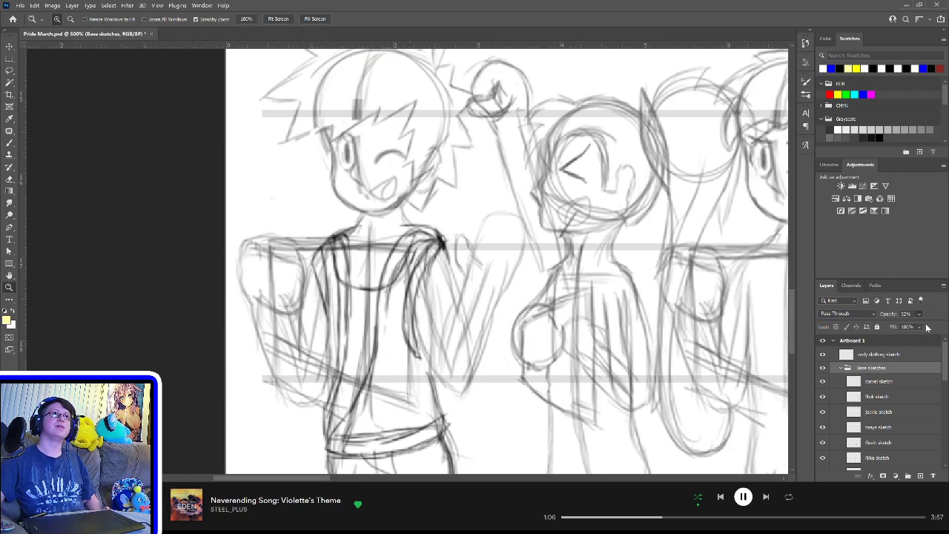
key(5)
key(1)
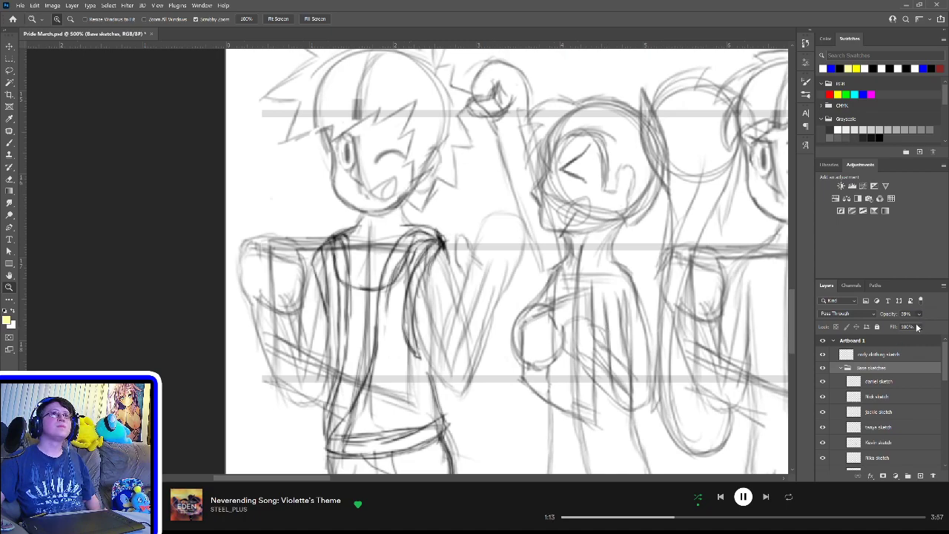
key(4)
key(5)
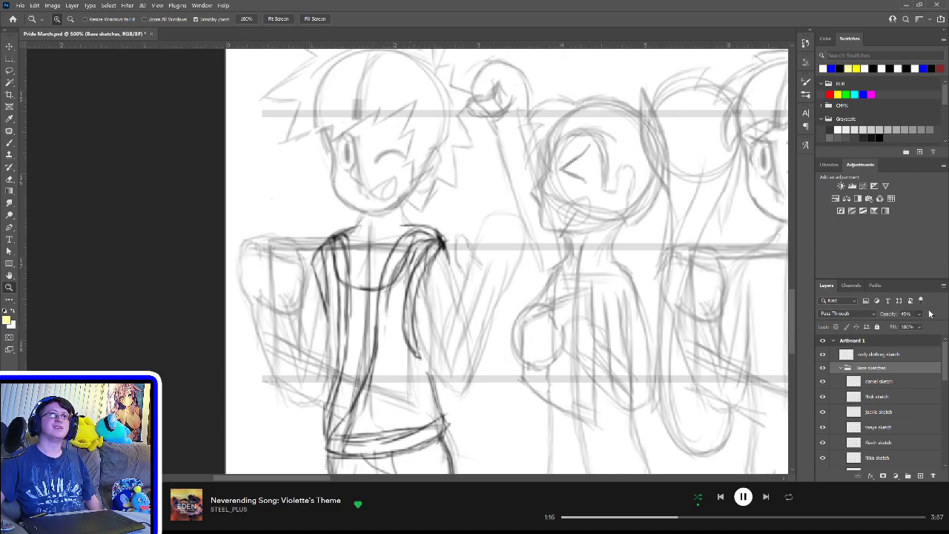
click(905, 359)
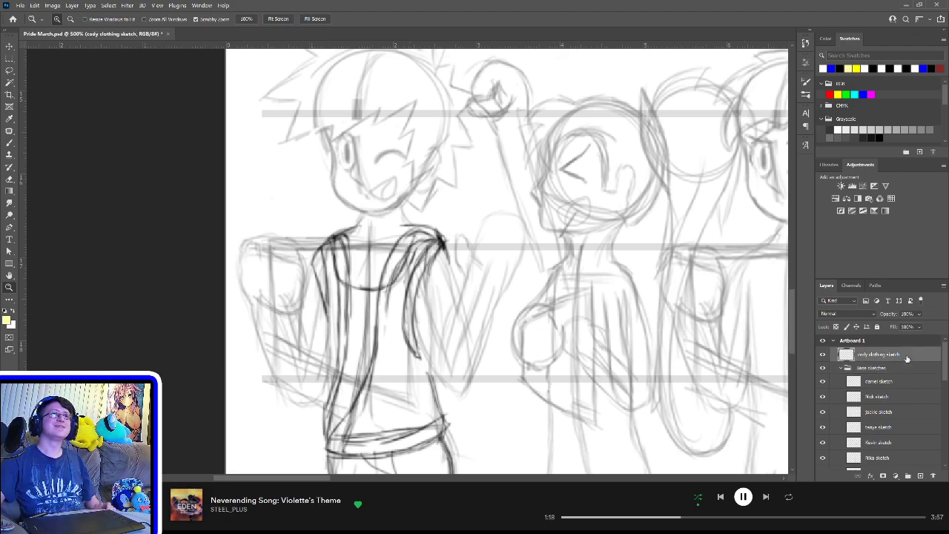
Step: Collapse the Base sketches group and zoom out to see Cody's whole lower body
click(841, 367)
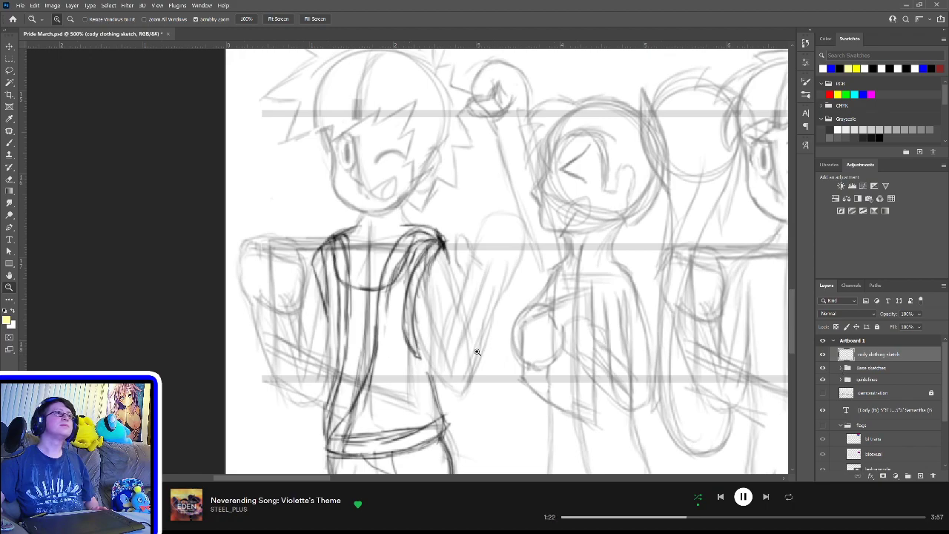
scroll(477, 350, down, 4)
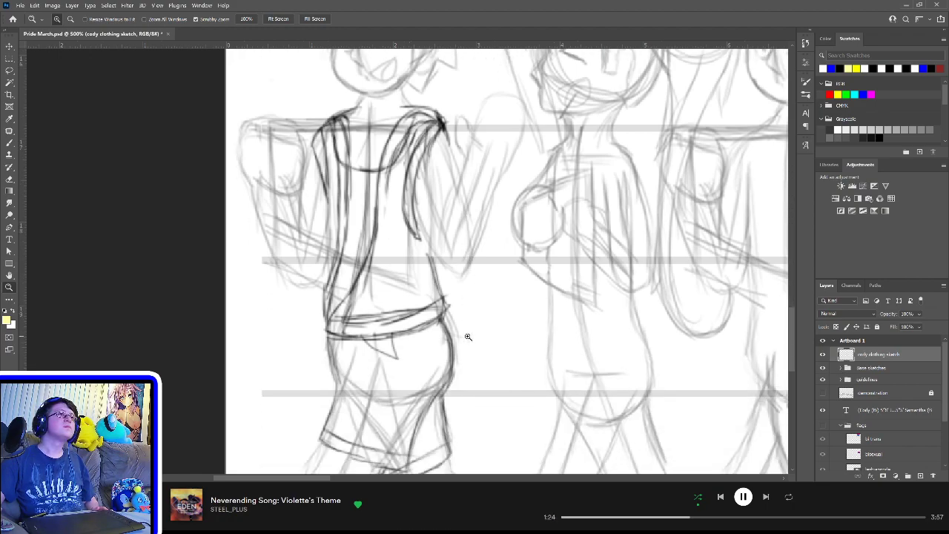
scroll(468, 337, down, 5)
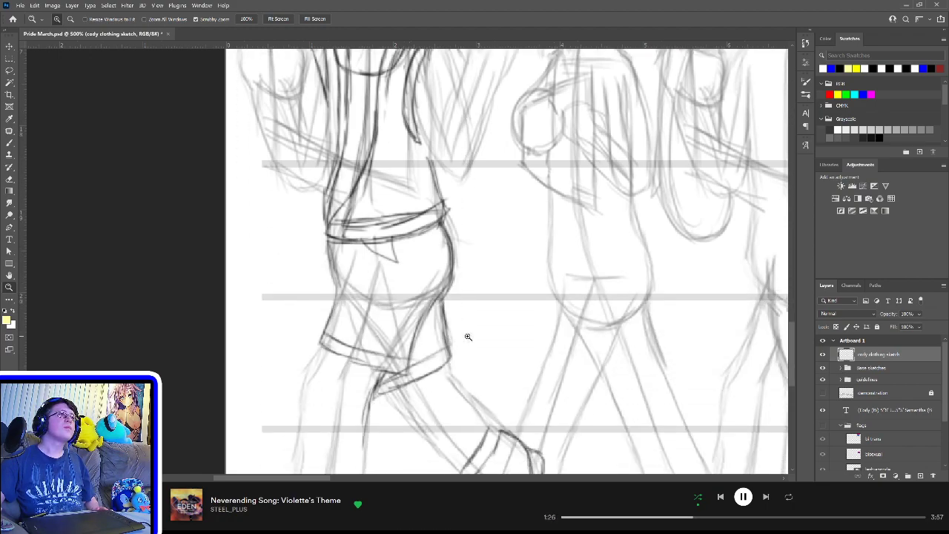
scroll(468, 337, down, 1)
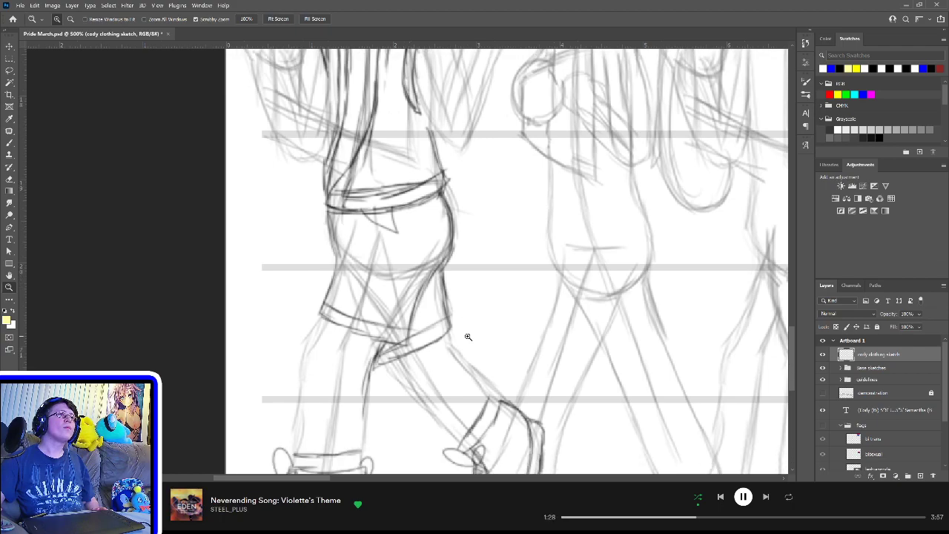
scroll(468, 337, down, 3)
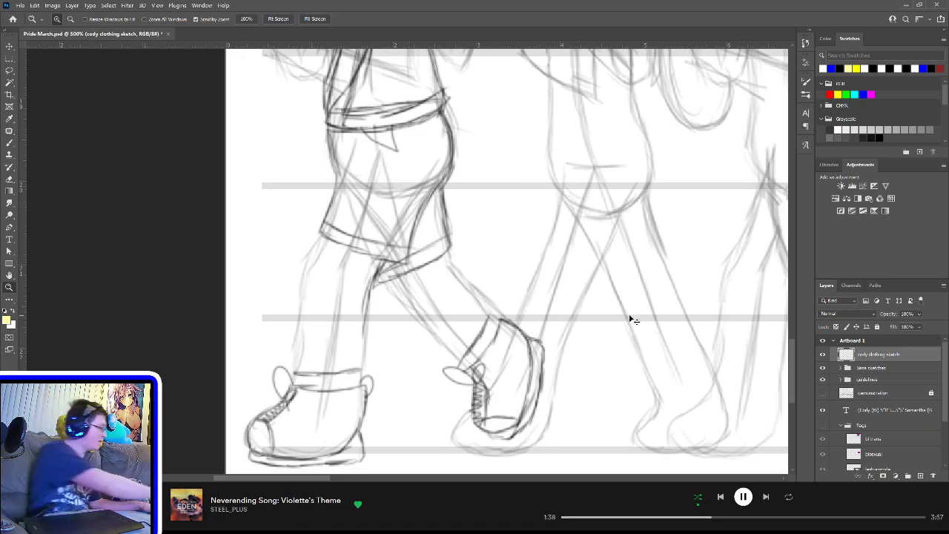
key(ctrl+minus)
key(ctrl+minus)
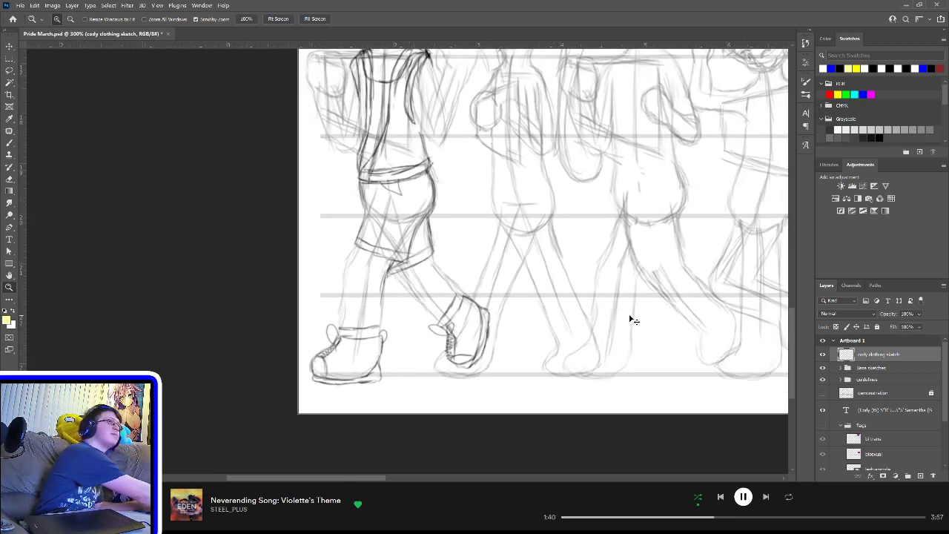
scroll(449, 243, up, 1)
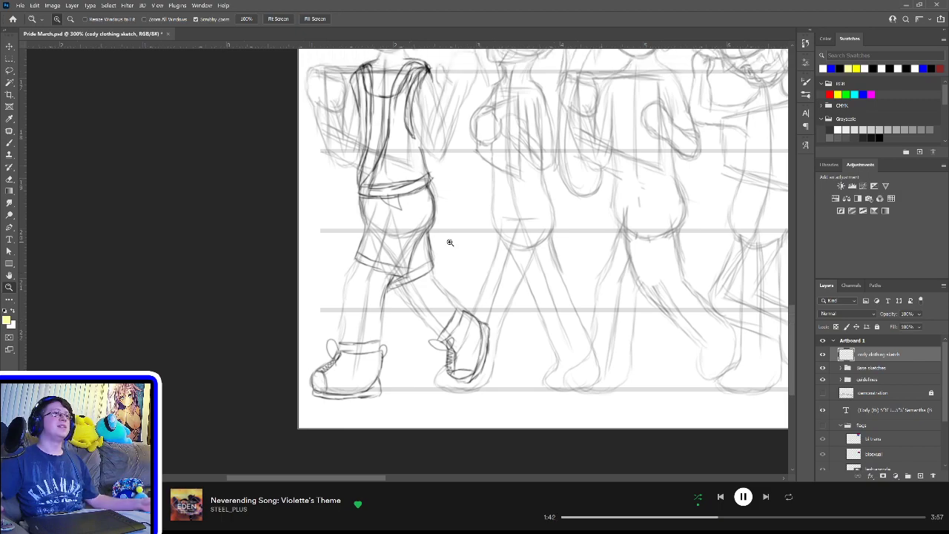
scroll(450, 243, up, 3)
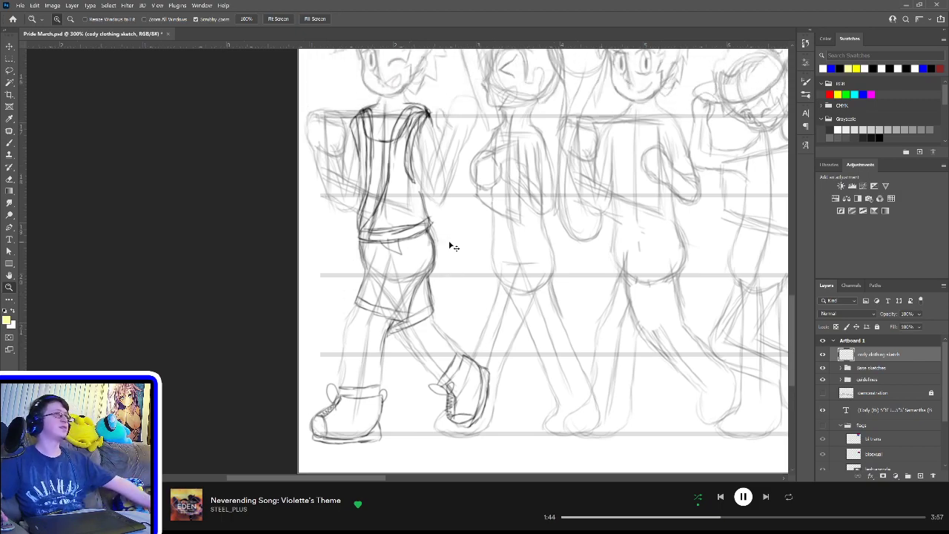
Step: Enlarge the clothing sketch layer slightly with Free Transform
key(ctrl+t)
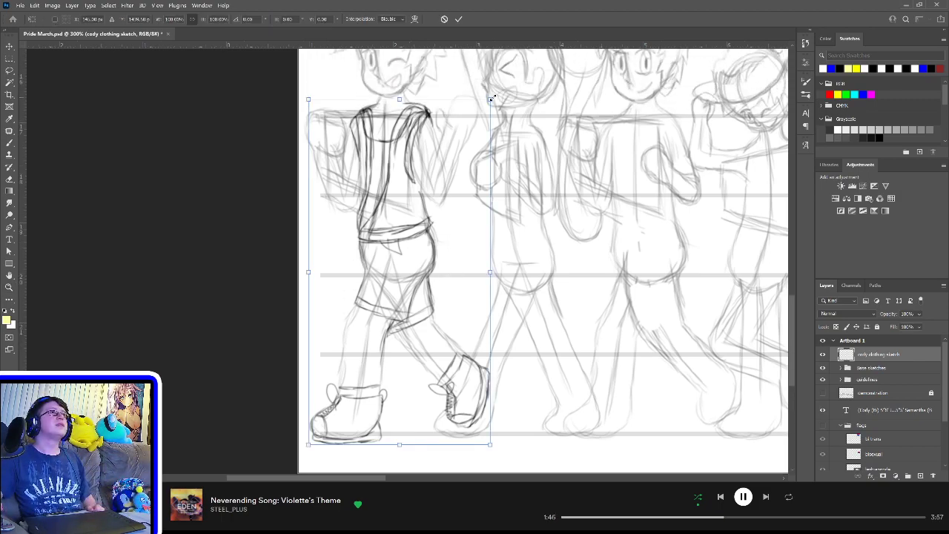
drag(491, 99, 498, 95)
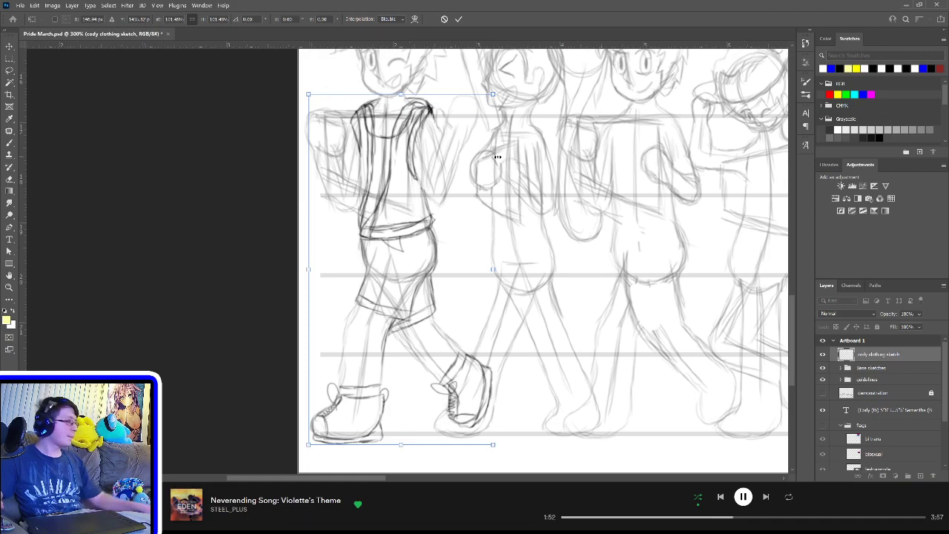
key(Return)
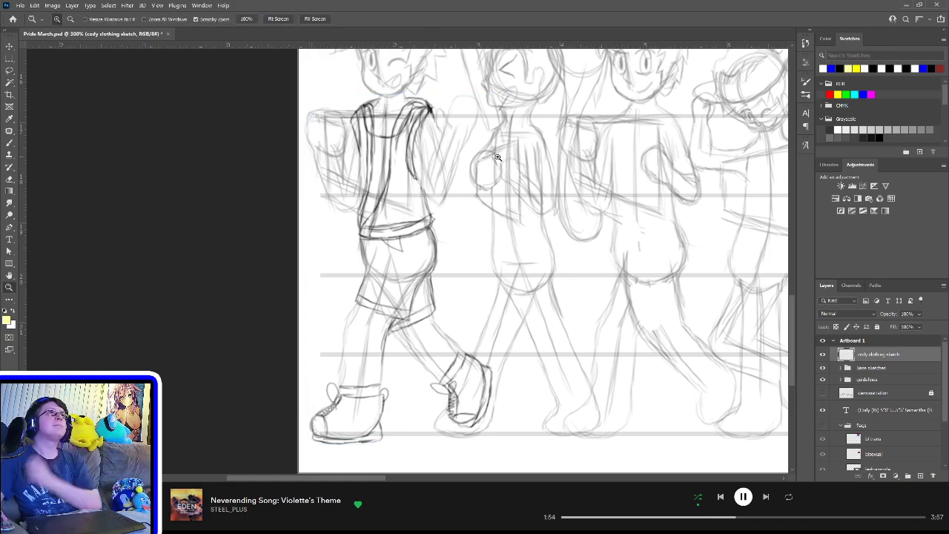
scroll(458, 202, up, 3)
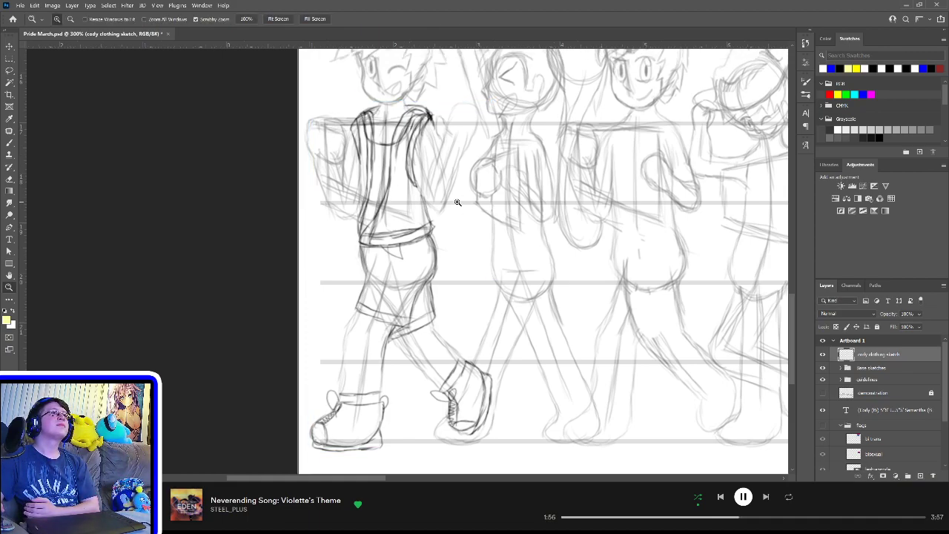
scroll(457, 202, up, 2)
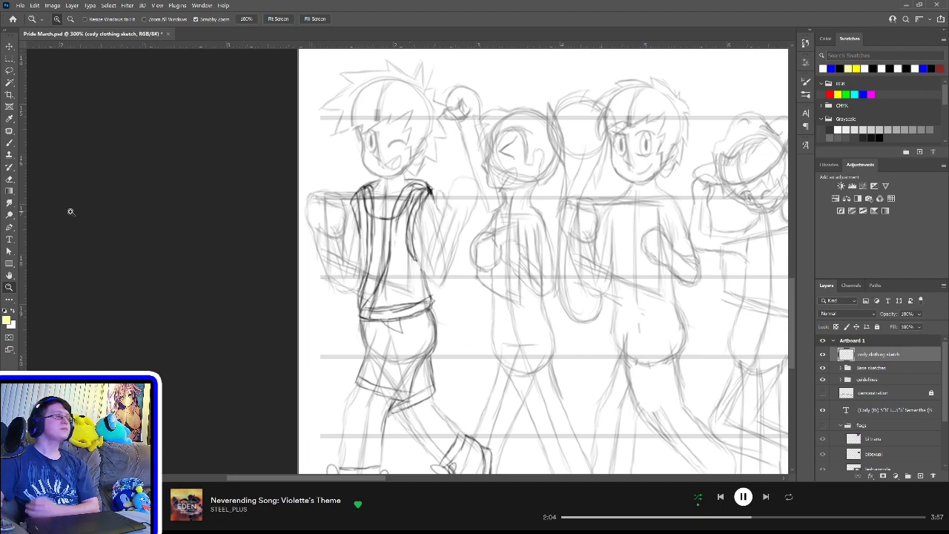
Step: Zoom in three levels on the raised arm beside the first character
key(b)
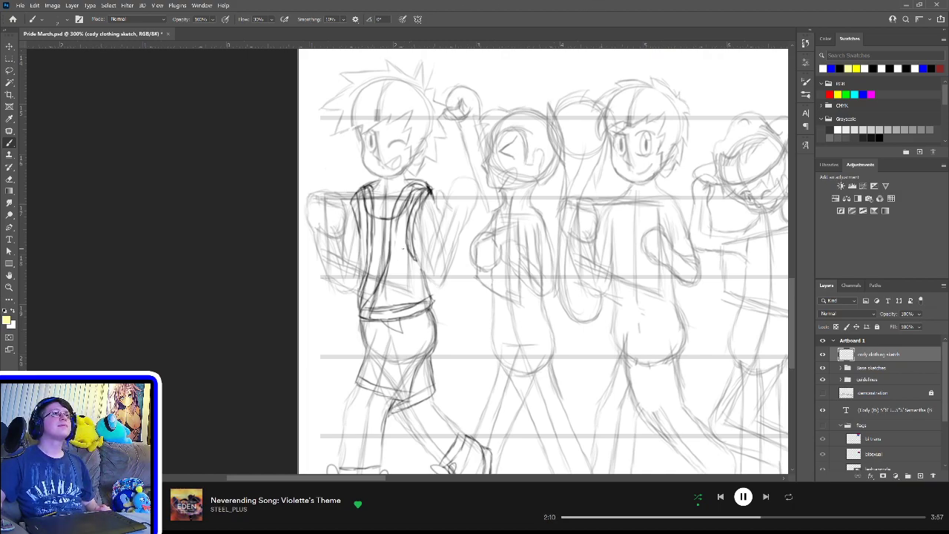
scroll(402, 248, up, 3)
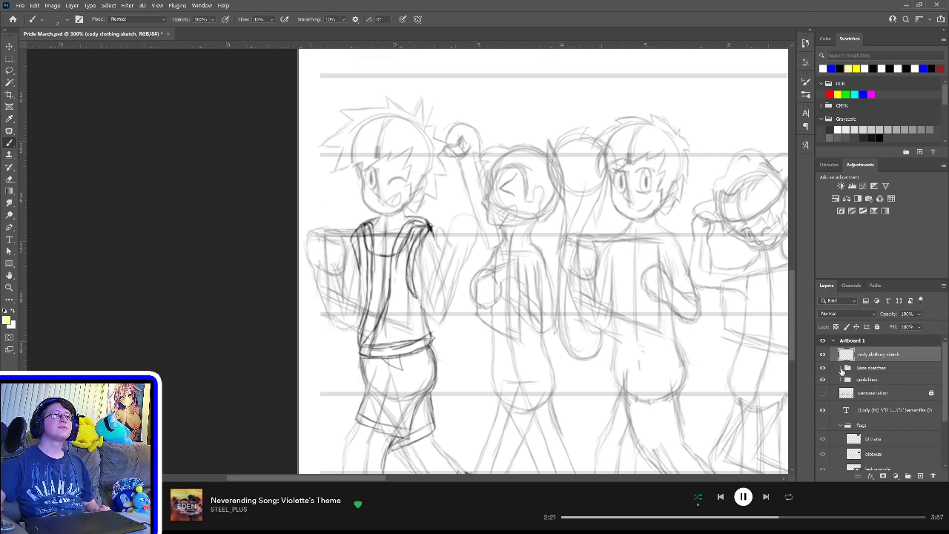
click(9, 287)
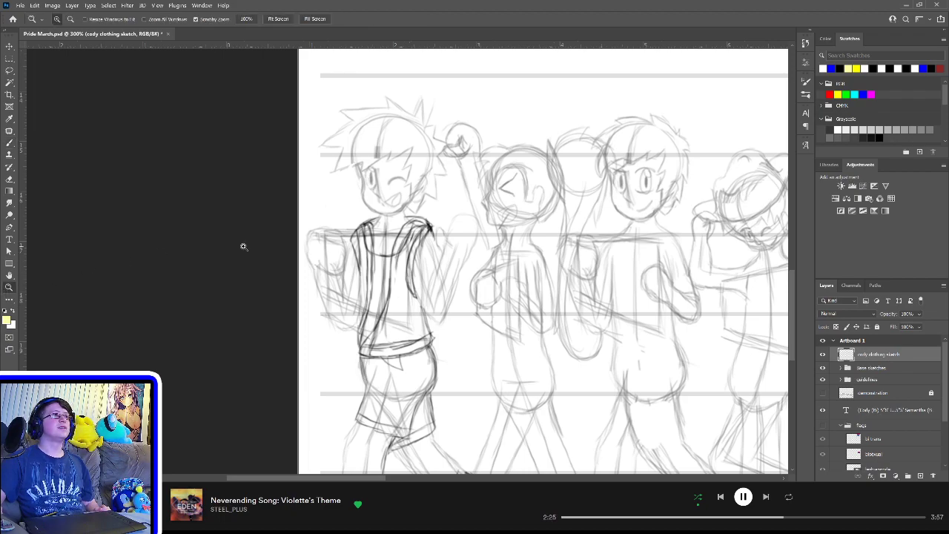
click(461, 245)
click(464, 243)
click(466, 233)
scroll(467, 233, up, 2)
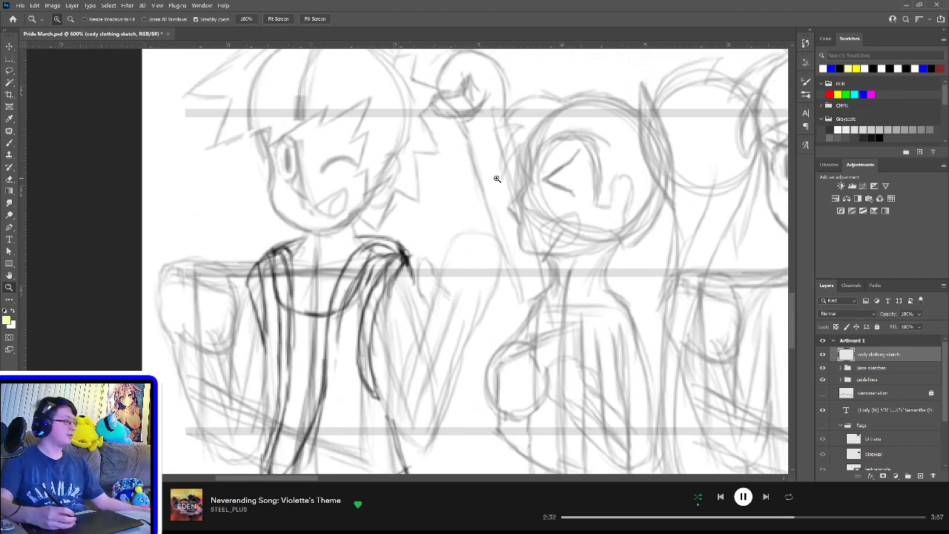
key(b)
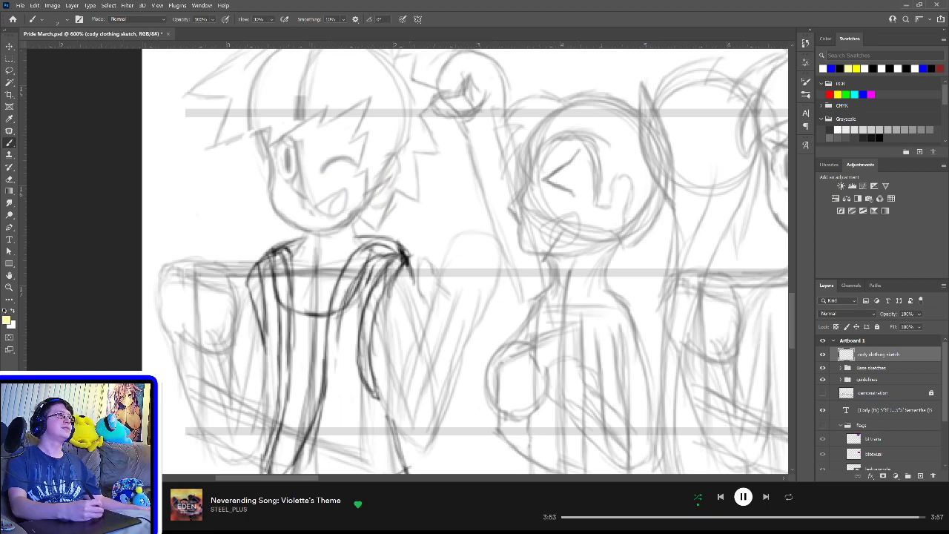
Step: Reset the colour to default black and test wristband strokes beside the shoulder, undoing the rejected ones
key(d)
mouse_move(236, 243)
mouse_down()
mouse_move(310, 187)
mouse_move(311, 223)
mouse_up()
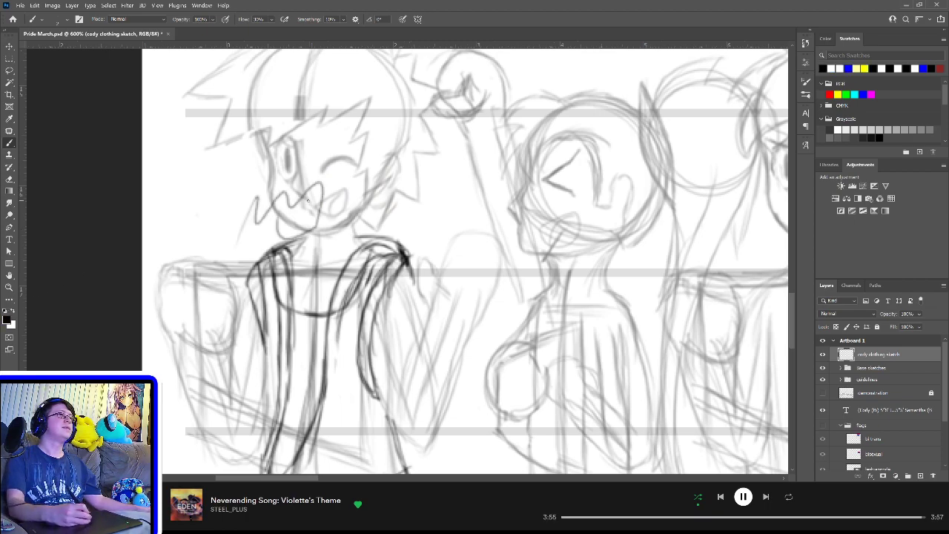
key(ctrl+z)
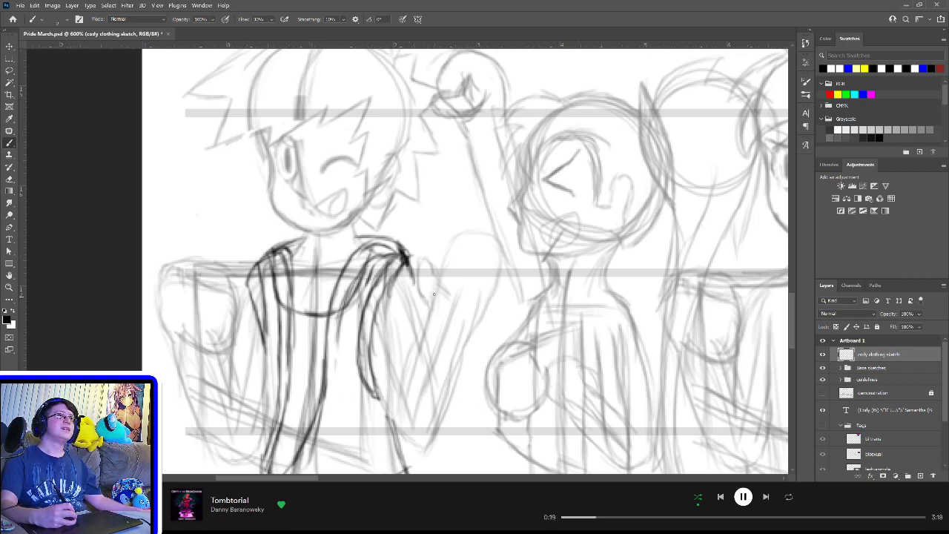
mouse_move(429, 303)
mouse_down()
mouse_move(442, 287)
mouse_move(448, 296)
mouse_up()
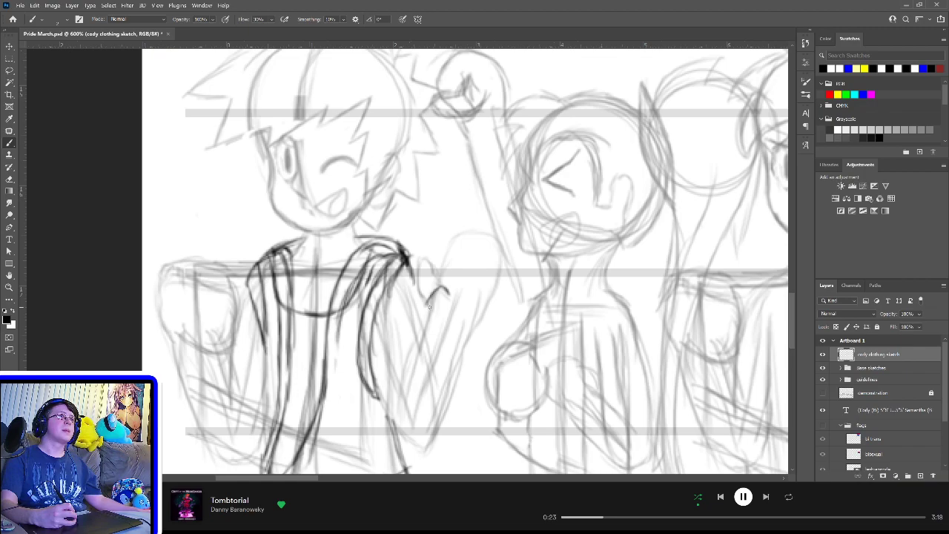
key(ctrl+z)
key(ctrl+z)
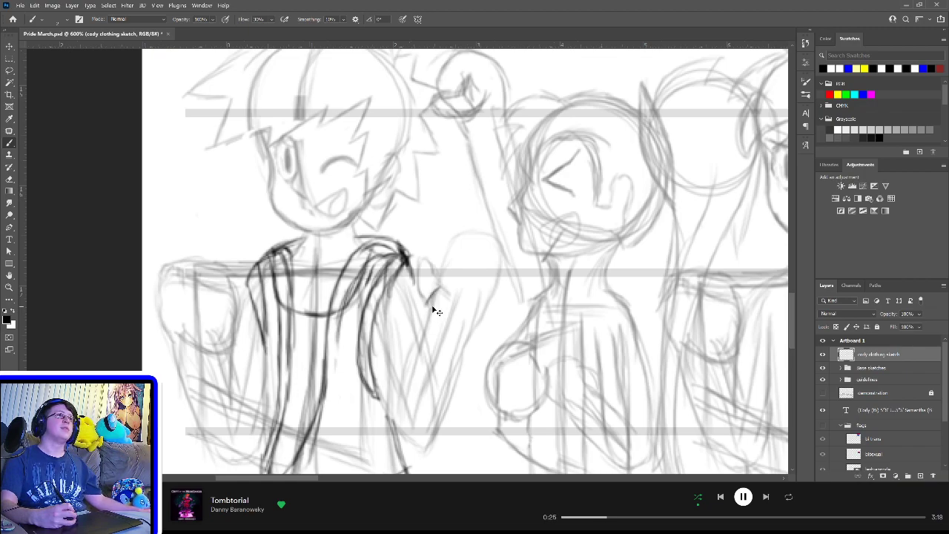
mouse_move(424, 302)
mouse_down()
mouse_move(448, 281)
mouse_move(429, 310)
mouse_move(451, 302)
mouse_move(449, 292)
mouse_move(434, 300)
mouse_move(454, 282)
mouse_up()
key(ctrl+z)
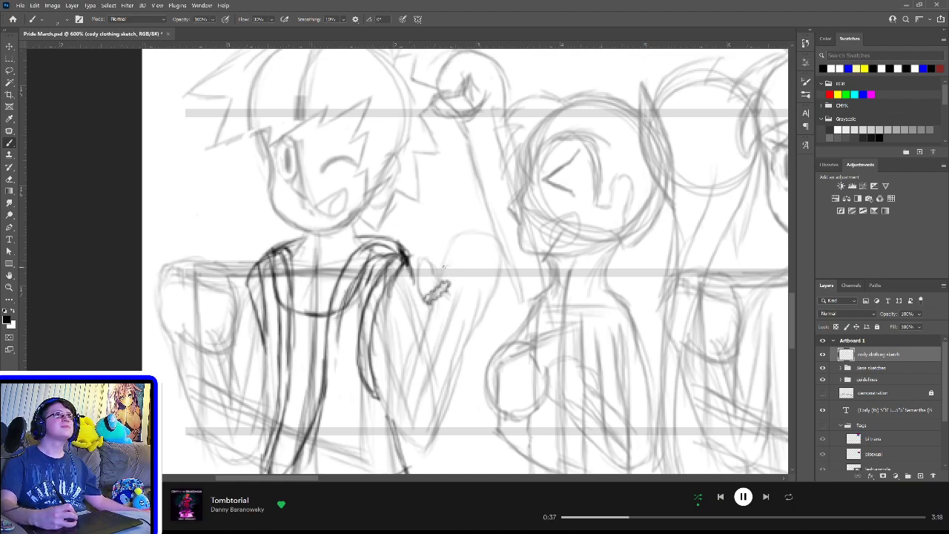
Step: Sketch the frilly wristband's edges across the wrist beside the shoulder
mouse_move(451, 270)
mouse_down()
mouse_move(478, 273)
mouse_move(464, 263)
mouse_move(478, 264)
mouse_move(499, 287)
mouse_up()
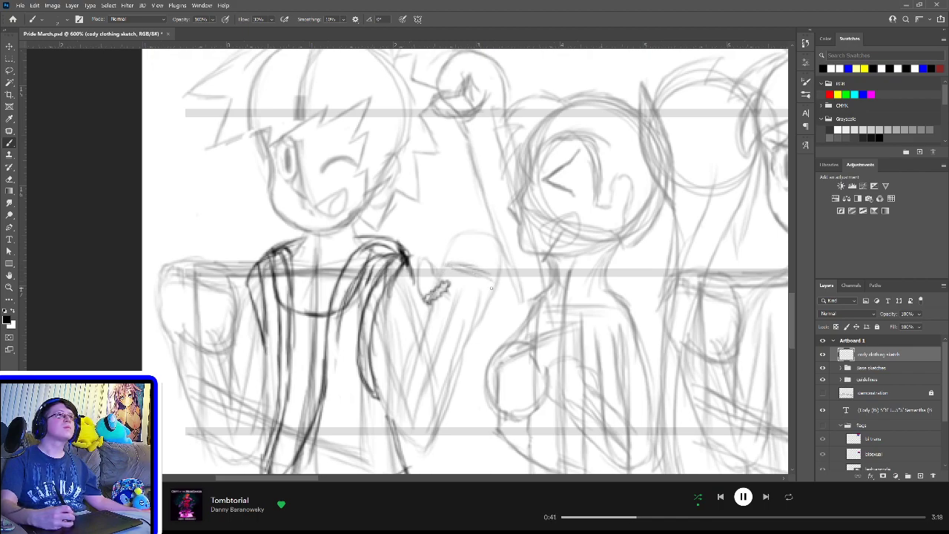
mouse_move(438, 263)
mouse_down()
mouse_move(461, 259)
mouse_move(503, 282)
mouse_up()
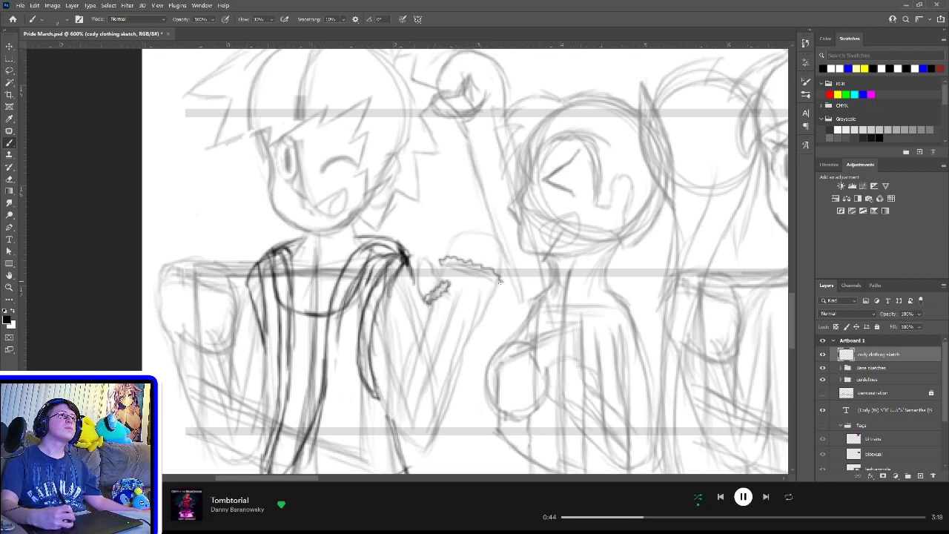
drag(442, 263, 505, 288)
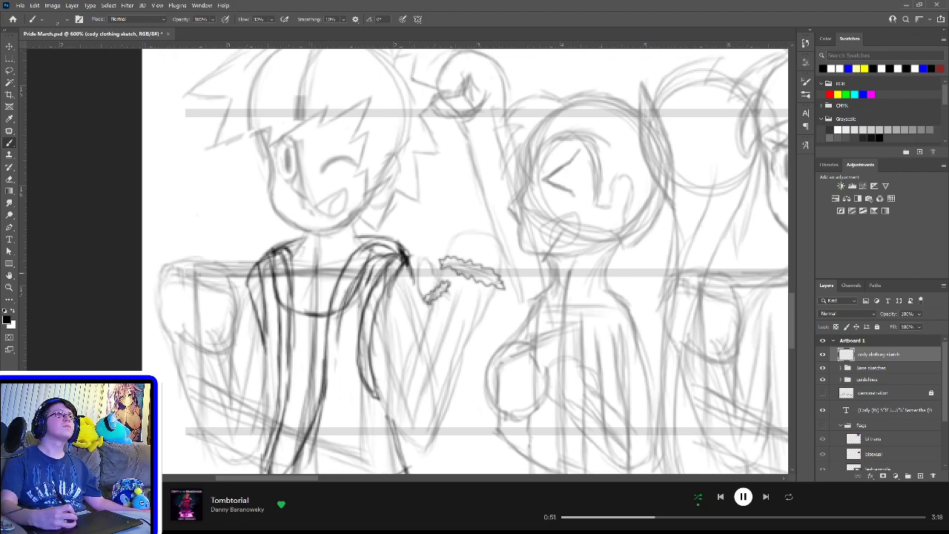
mouse_move(455, 276)
mouse_down()
mouse_move(460, 261)
mouse_move(471, 276)
mouse_move(475, 263)
mouse_move(490, 267)
mouse_up()
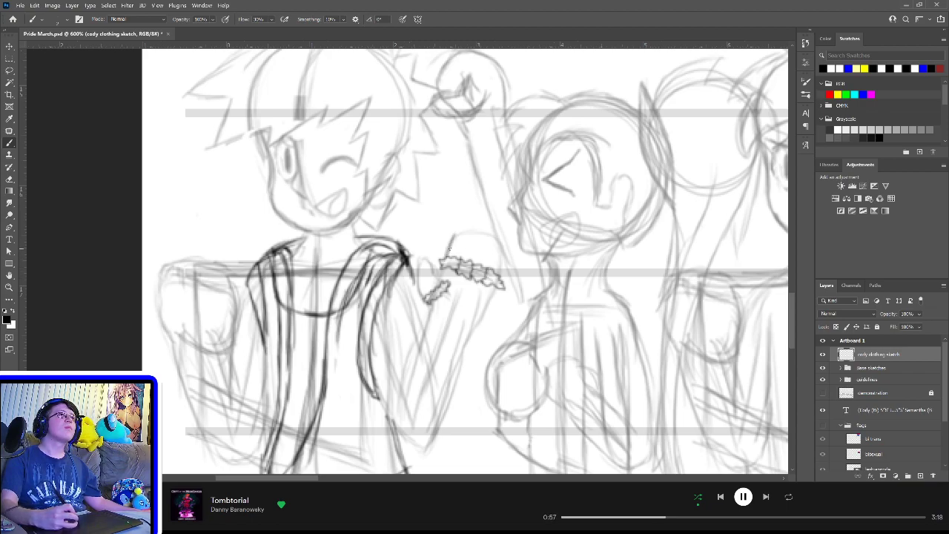
Step: Draw the raised fingers above the wristband and add marks to the lower cuff
mouse_move(455, 241)
mouse_down()
mouse_move(457, 261)
mouse_move(472, 233)
mouse_move(471, 265)
mouse_move(484, 243)
mouse_move(487, 273)
mouse_move(494, 256)
mouse_move(504, 265)
mouse_up()
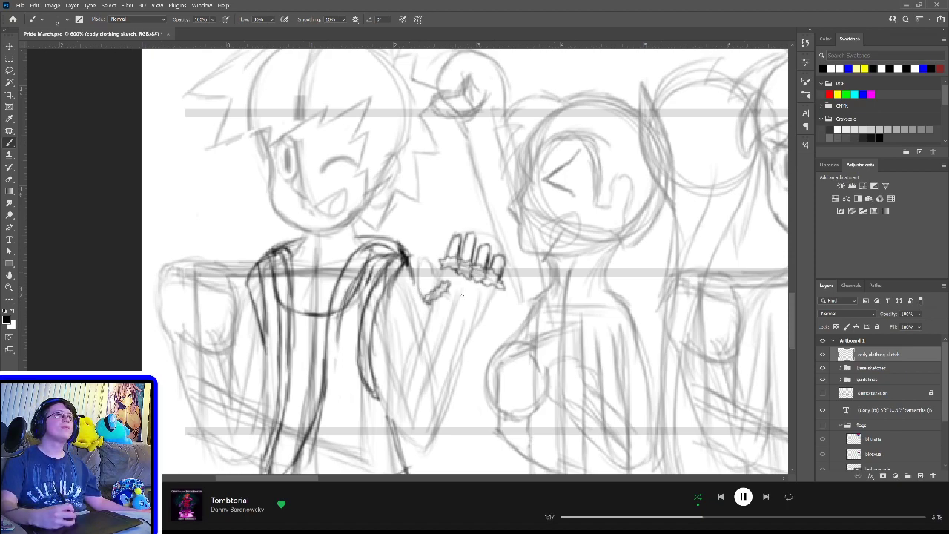
mouse_move(442, 273)
mouse_down()
mouse_move(445, 286)
mouse_move(493, 298)
mouse_move(477, 322)
mouse_move(432, 316)
mouse_move(466, 327)
mouse_move(437, 315)
mouse_move(462, 319)
mouse_move(475, 330)
mouse_move(447, 326)
mouse_move(465, 339)
mouse_move(479, 330)
mouse_up()
key(ctrl+z)
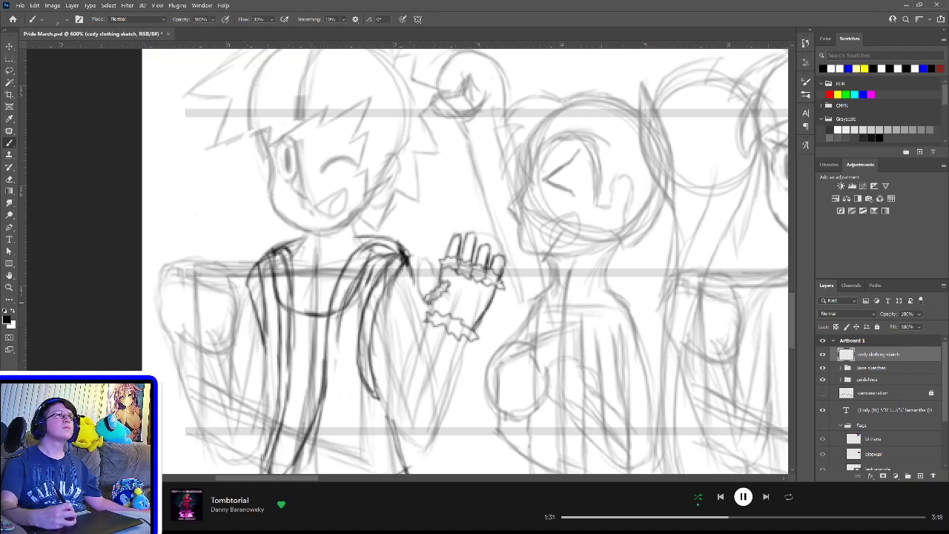
mouse_move(427, 300)
mouse_down()
mouse_move(432, 314)
mouse_move(462, 300)
mouse_up()
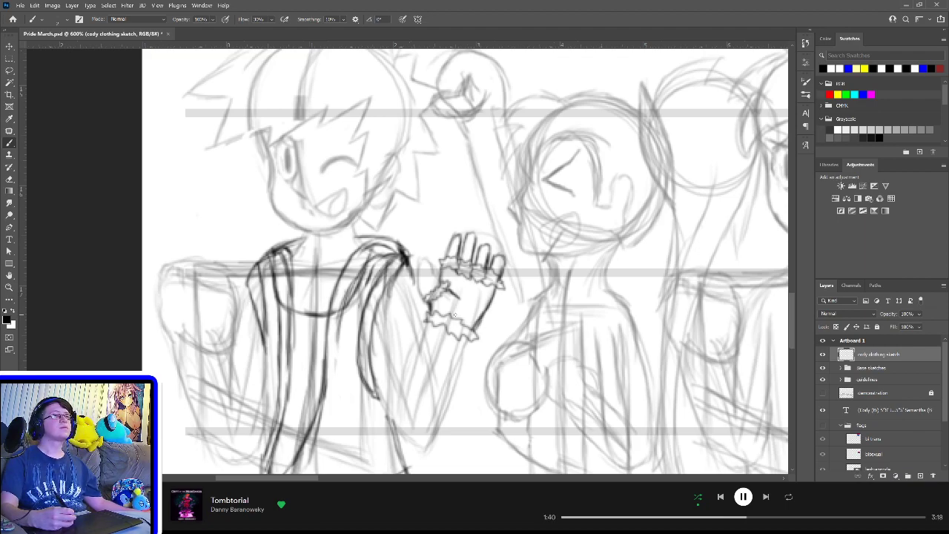
key(l)
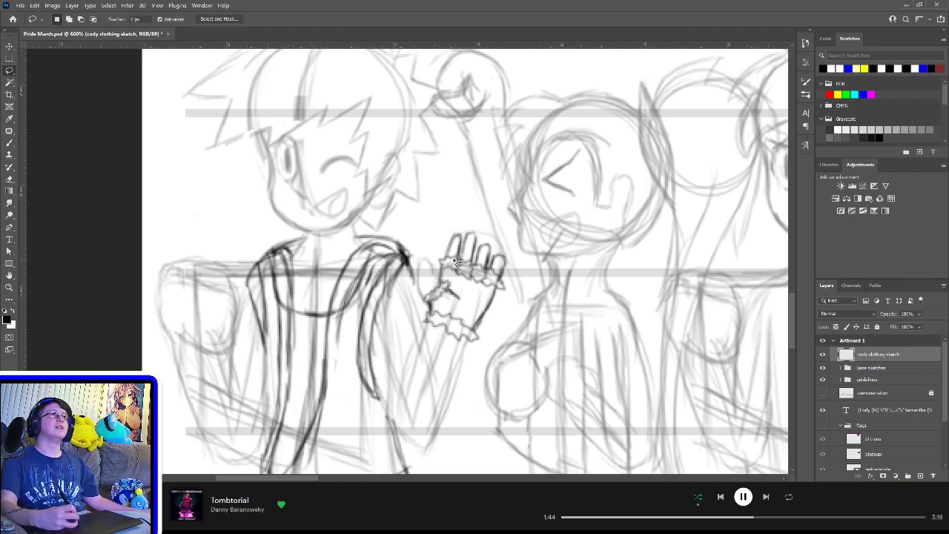
Step: Lasso the raised hand's fingers and make them taller and narrower with Free Transform
mouse_move(457, 263)
mouse_down()
mouse_move(484, 227)
mouse_move(529, 276)
mouse_move(466, 265)
mouse_move(525, 276)
mouse_up()
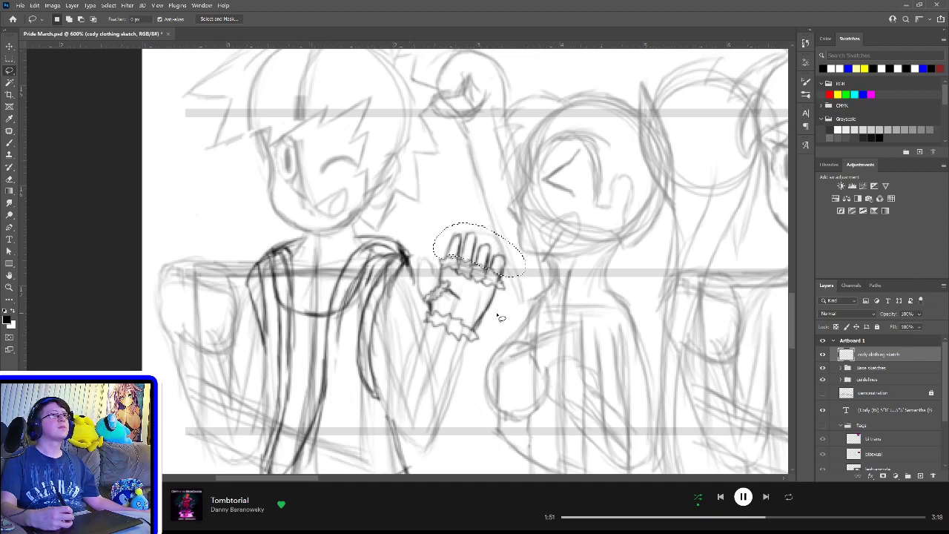
key(ctrl+t)
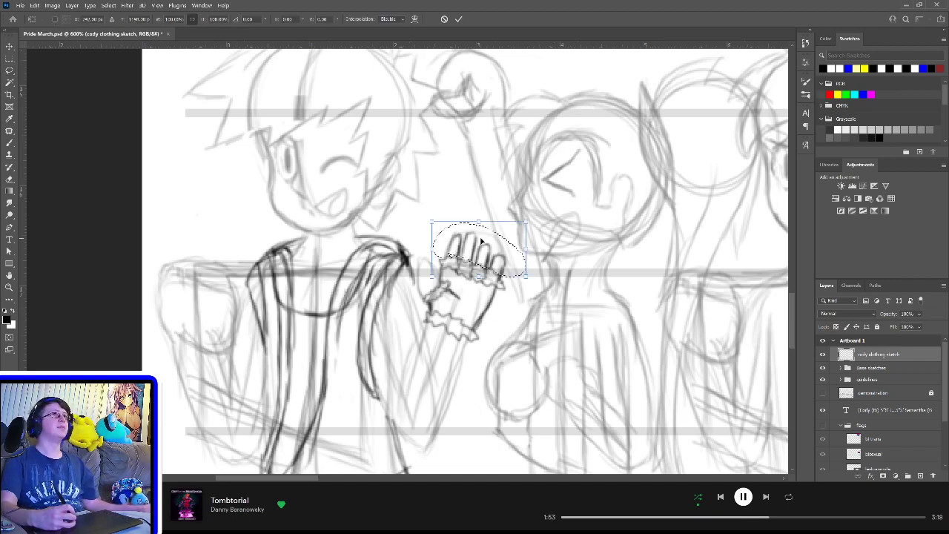
drag(480, 221, 478, 211)
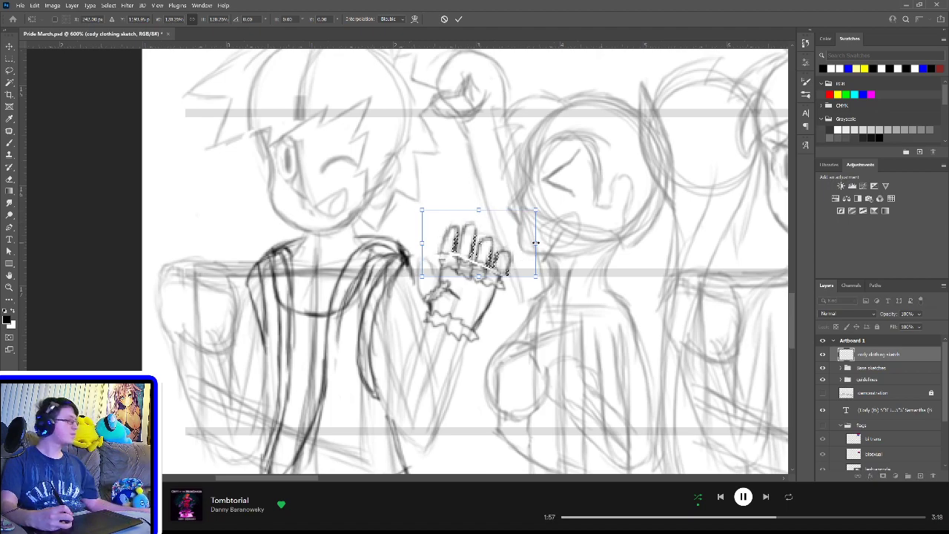
drag(536, 243, 517, 240)
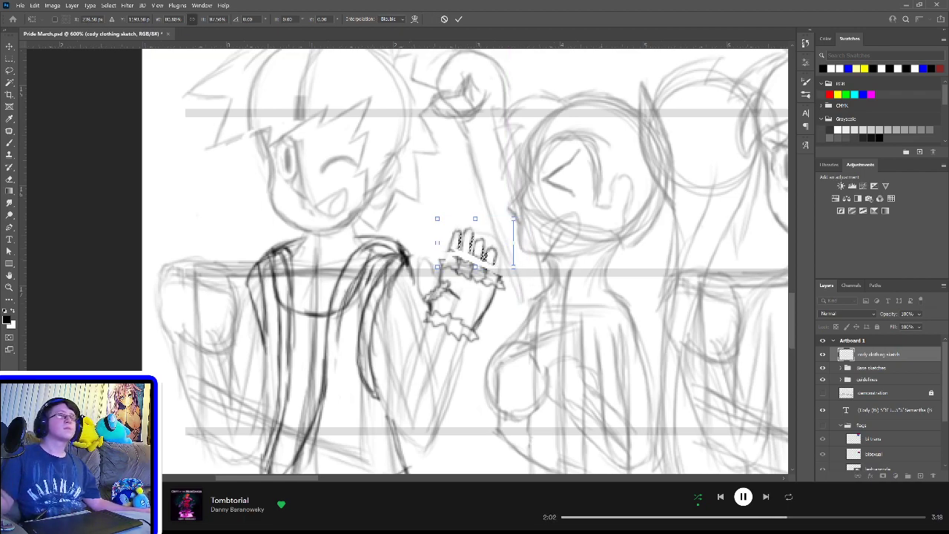
drag(474, 271, 475, 279)
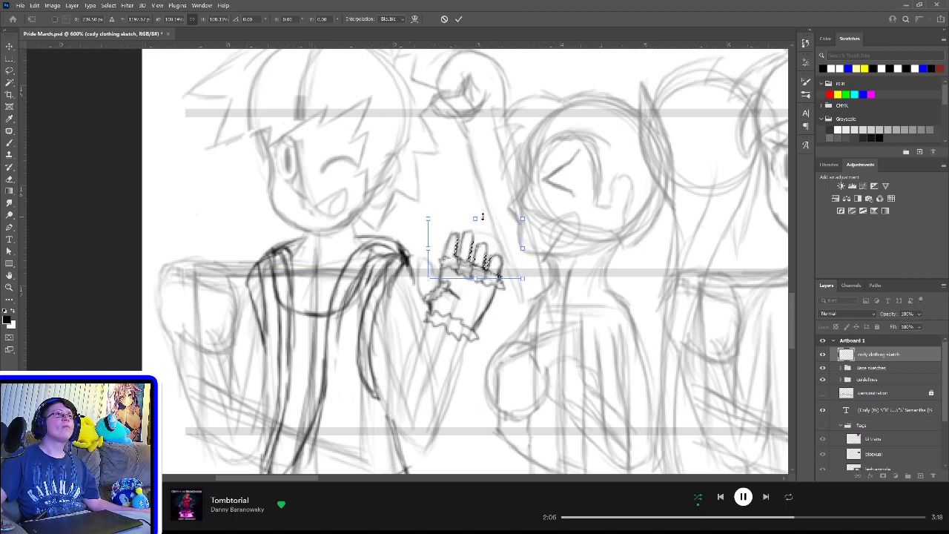
drag(474, 218, 475, 211)
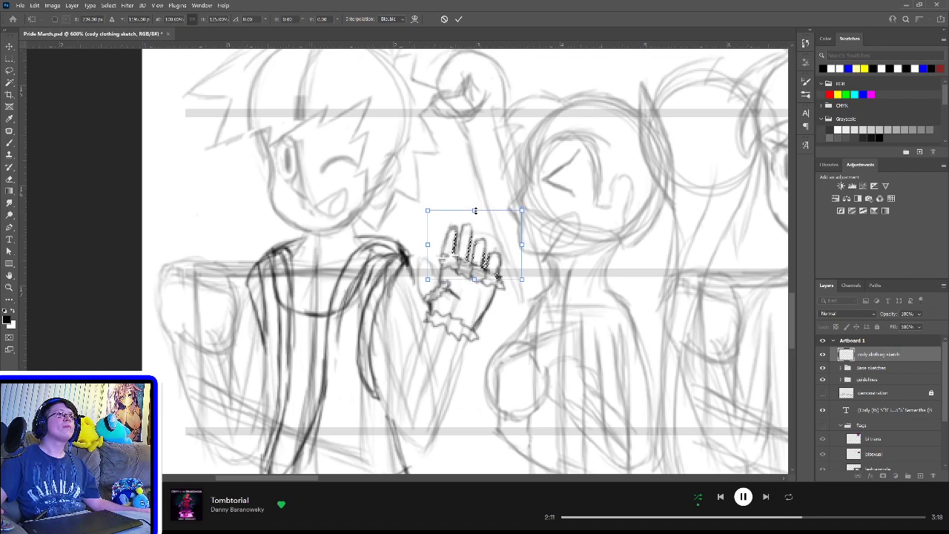
Step: Nudge the fingers right and down, apply the transform and deselect
key(Down)
key(Right)
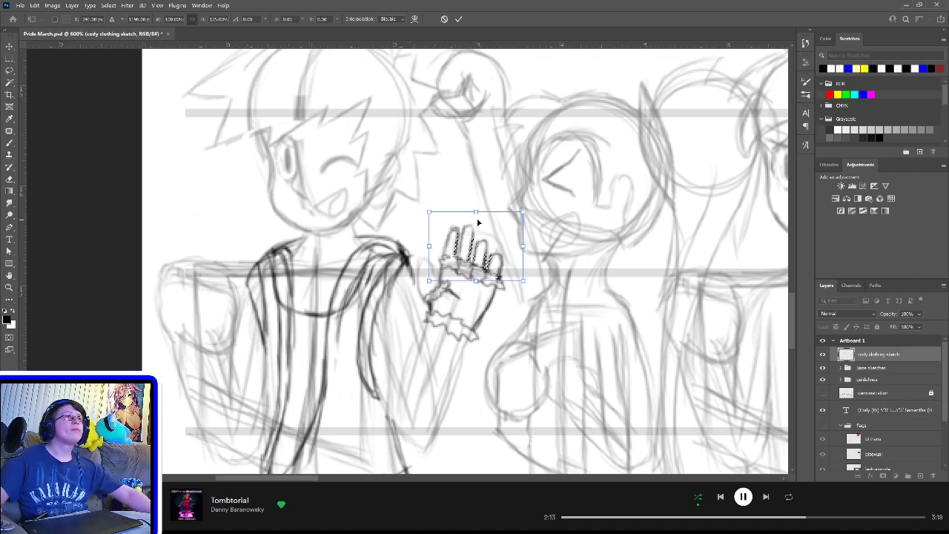
key(Right)
key(Down)
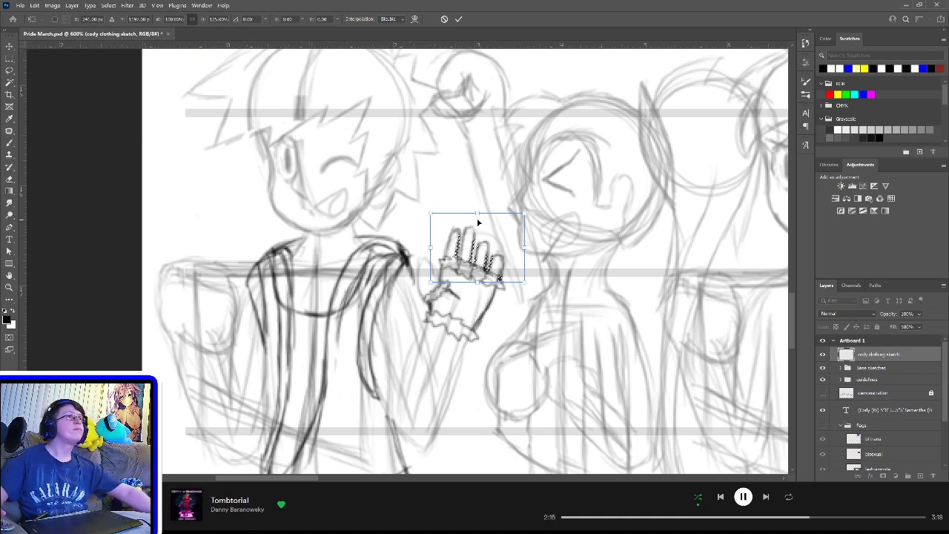
key(Up)
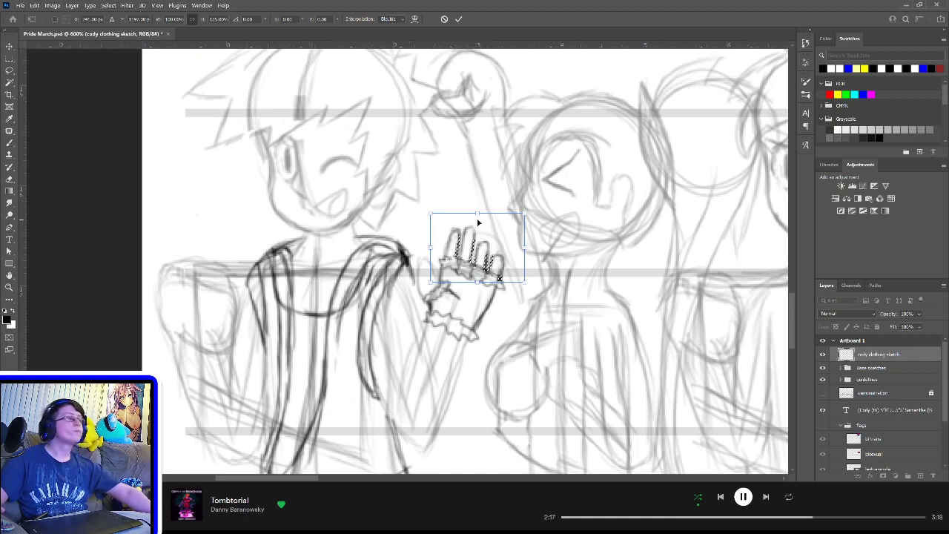
key(Return)
key(ctrl+d)
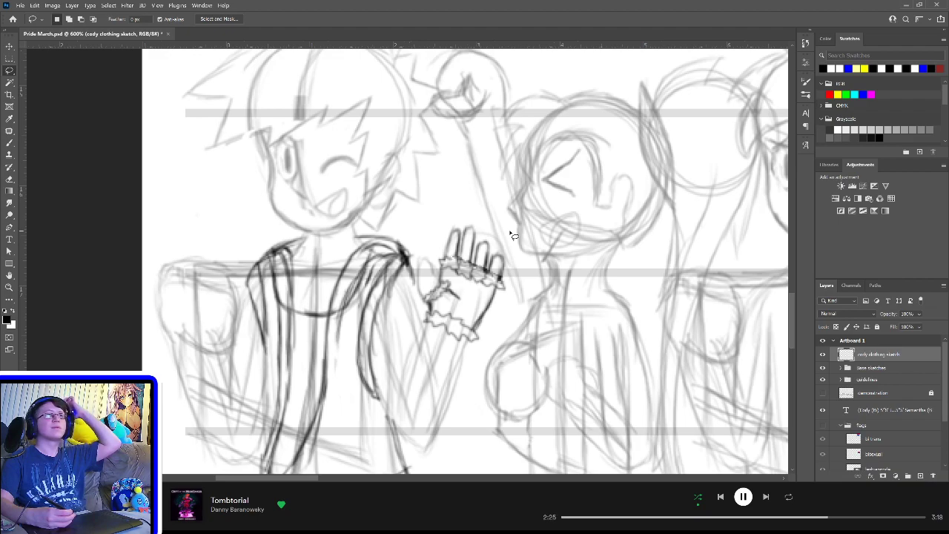
Step: Pan to Cody's left side and brush a clenched fist outline there
key(b)
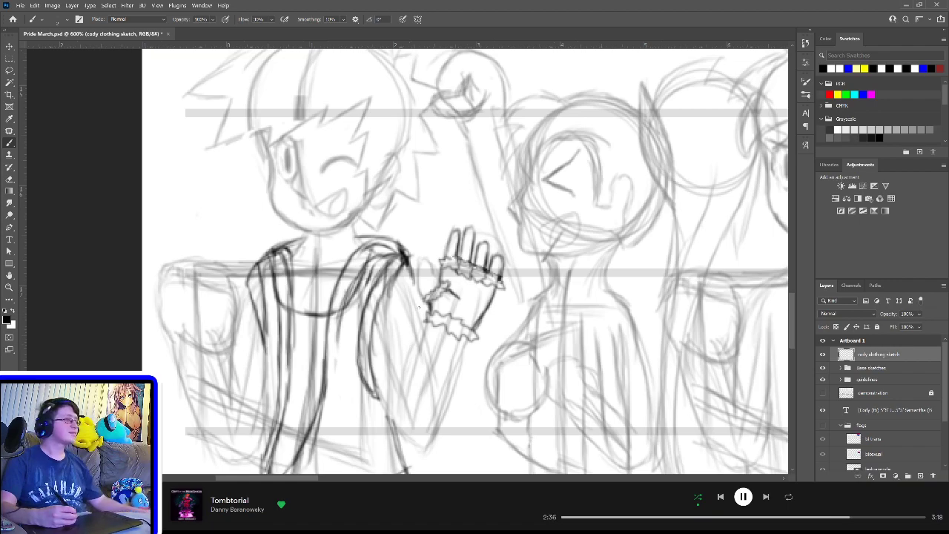
drag(218, 356, 361, 348)
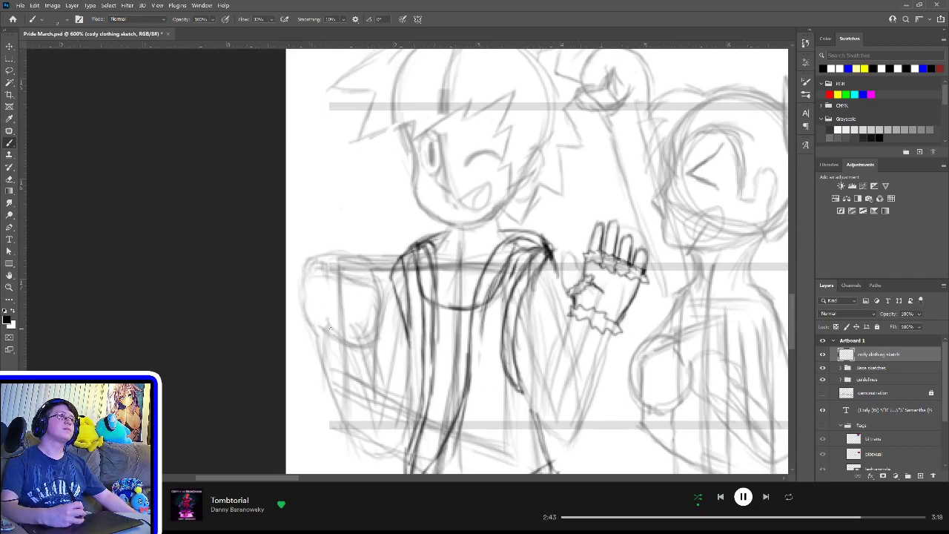
drag(329, 332, 350, 345)
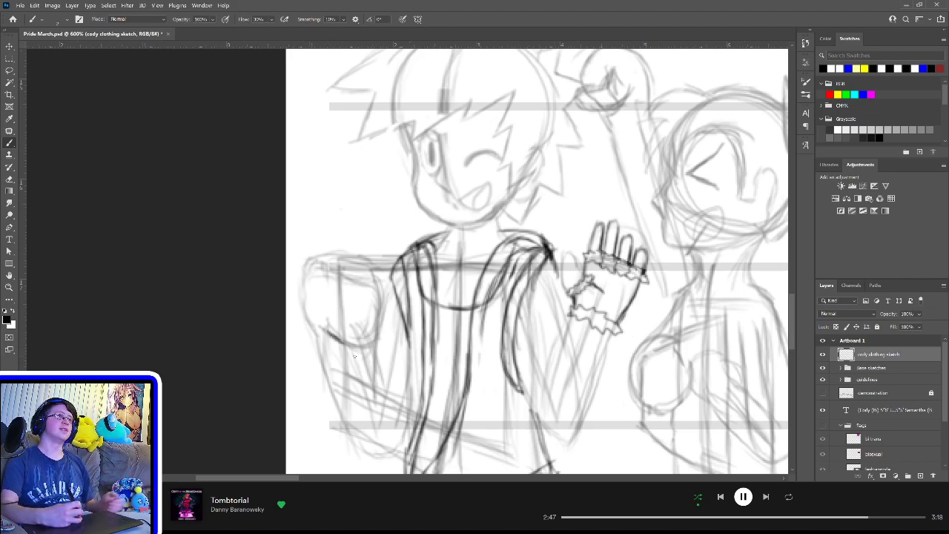
mouse_move(343, 346)
mouse_down()
mouse_move(371, 341)
mouse_move(358, 325)
mouse_move(370, 328)
mouse_move(362, 337)
mouse_move(345, 327)
mouse_move(364, 327)
mouse_move(373, 314)
mouse_move(339, 309)
mouse_move(374, 307)
mouse_move(369, 292)
mouse_move(369, 310)
mouse_move(329, 288)
mouse_move(376, 292)
mouse_move(352, 275)
mouse_move(363, 274)
mouse_move(373, 289)
mouse_move(352, 304)
mouse_move(371, 319)
mouse_move(365, 312)
mouse_move(364, 325)
mouse_move(336, 341)
mouse_up()
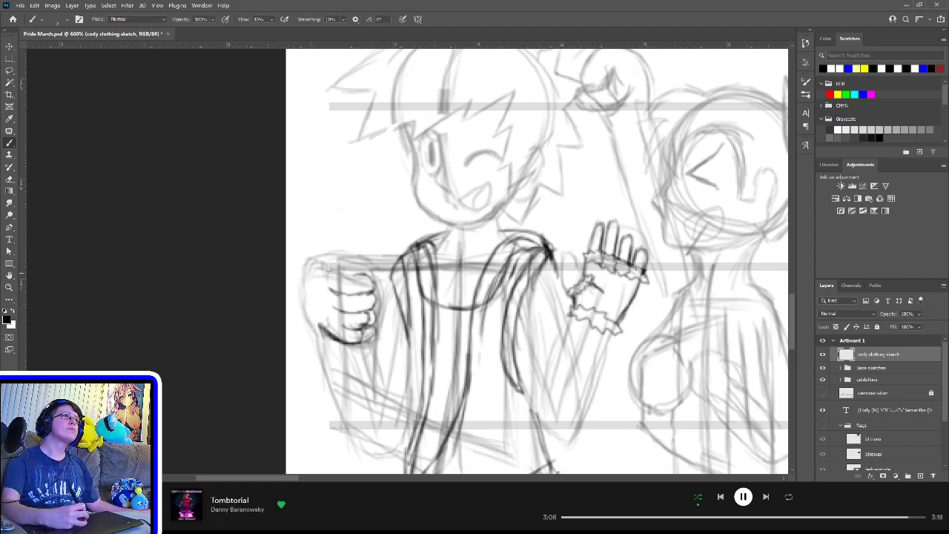
Step: Draw ruffled wristband strokes across the top and left side of the clenched fist
drag(327, 271, 365, 273)
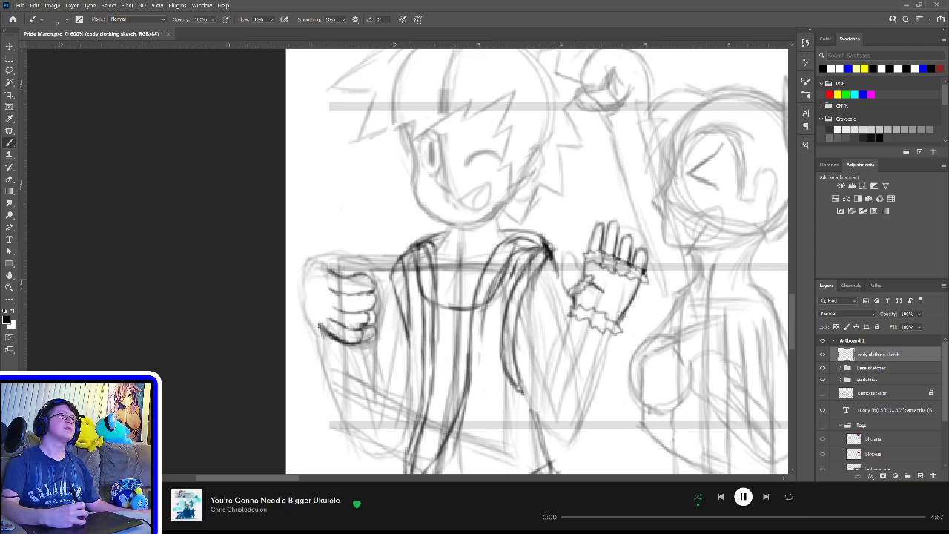
mouse_move(312, 316)
mouse_down()
mouse_move(321, 262)
mouse_move(331, 264)
mouse_up()
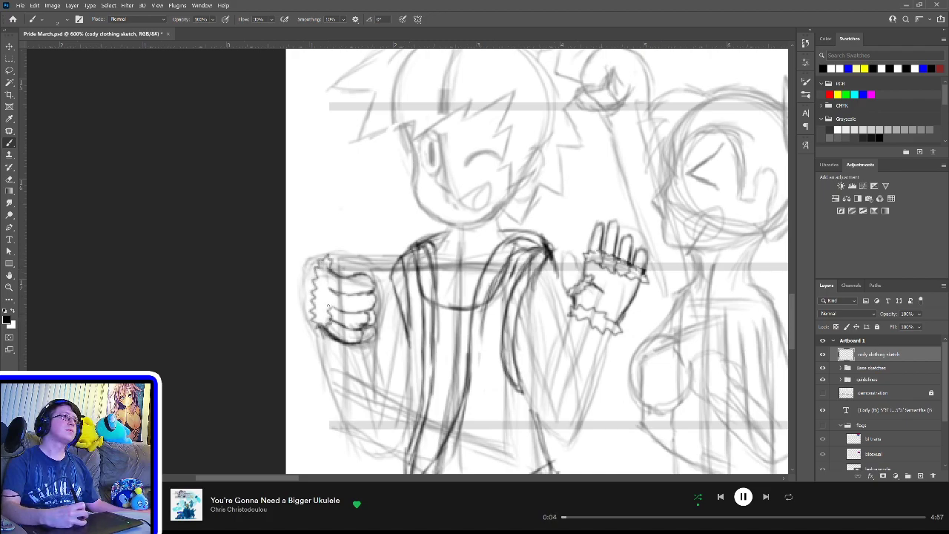
mouse_move(328, 307)
mouse_down()
mouse_move(332, 281)
mouse_move(317, 280)
mouse_move(339, 327)
mouse_up()
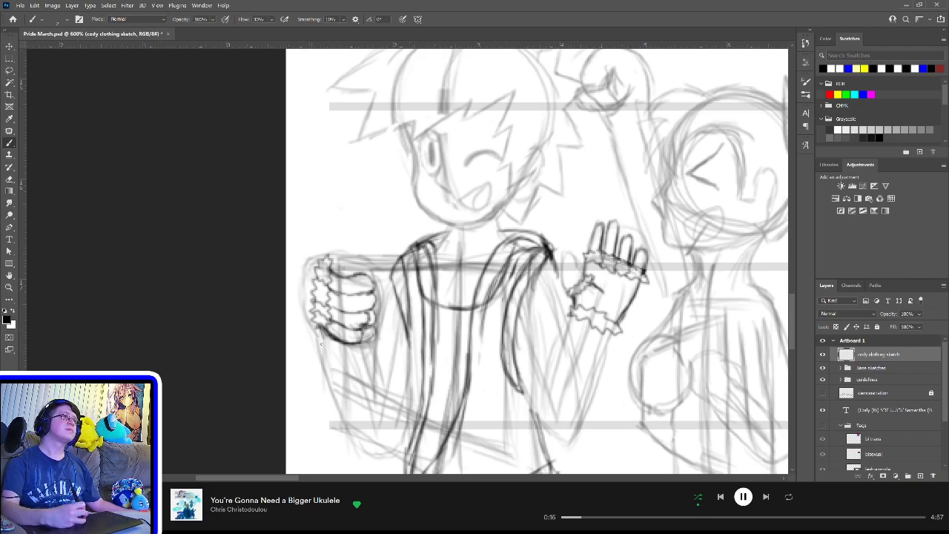
mouse_move(314, 340)
mouse_down()
mouse_move(318, 330)
mouse_move(321, 349)
mouse_move(364, 342)
mouse_up()
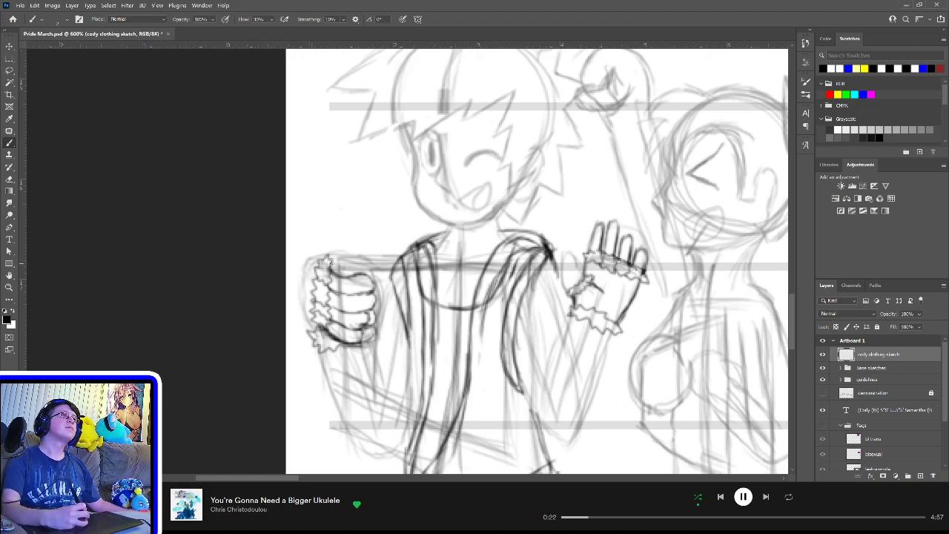
mouse_move(321, 259)
mouse_down()
mouse_move(340, 249)
mouse_move(343, 267)
mouse_up()
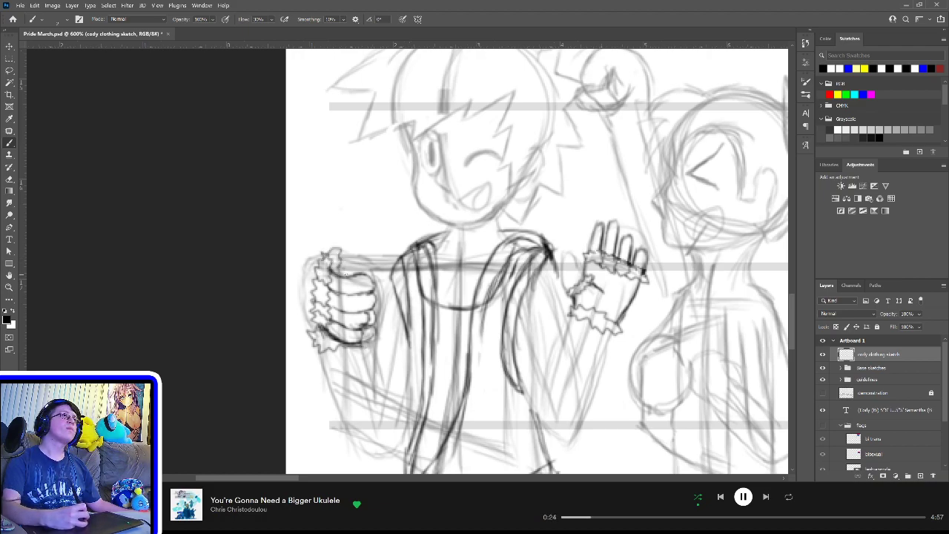
mouse_move(309, 328)
mouse_down()
mouse_move(303, 298)
mouse_move(314, 256)
mouse_move(331, 254)
mouse_up()
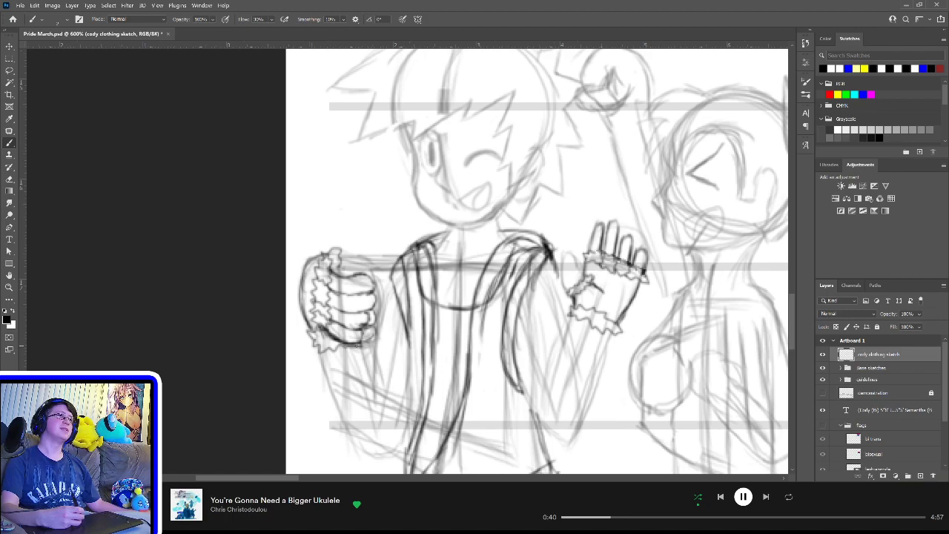
Step: Lasso the left fist, scale it to about 95%, move it up slightly and deselect
key(l)
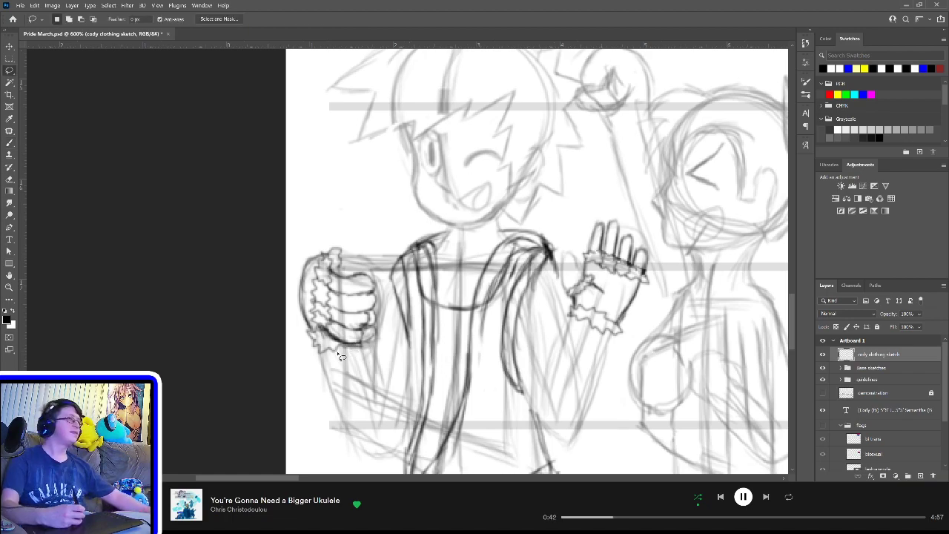
mouse_move(330, 373)
mouse_down()
mouse_move(306, 236)
mouse_move(415, 304)
mouse_move(397, 354)
mouse_move(387, 354)
mouse_move(385, 274)
mouse_move(310, 236)
mouse_move(300, 354)
mouse_move(382, 369)
mouse_move(386, 345)
mouse_up()
click(384, 321)
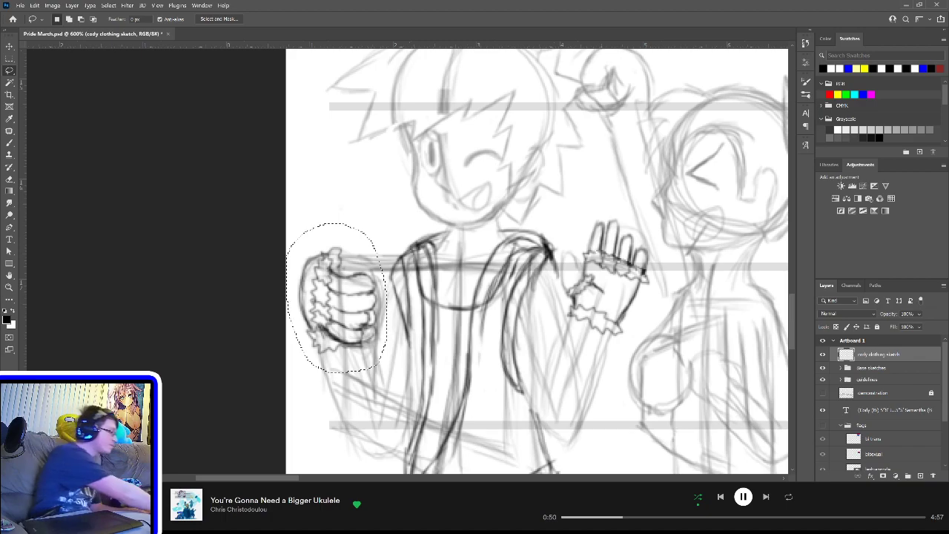
key(ctrl+minus)
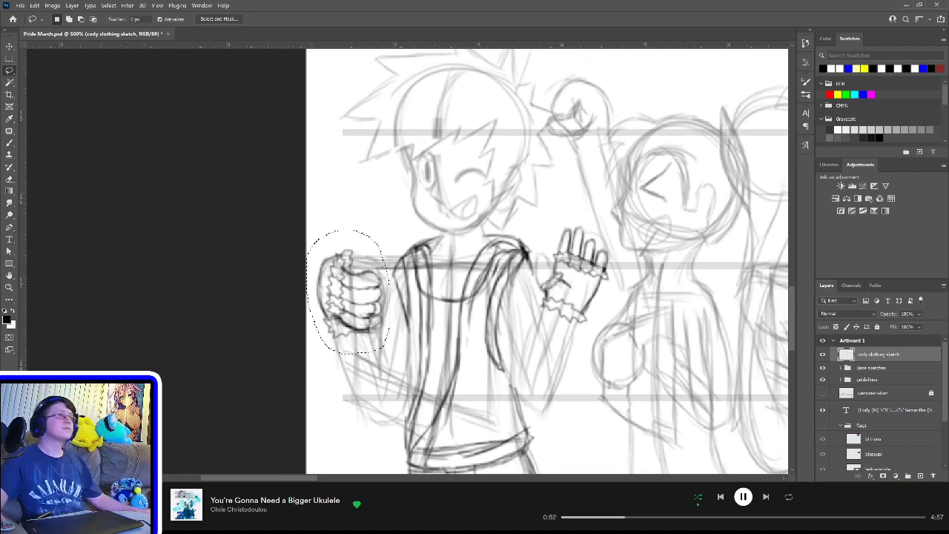
key(ctrl+t)
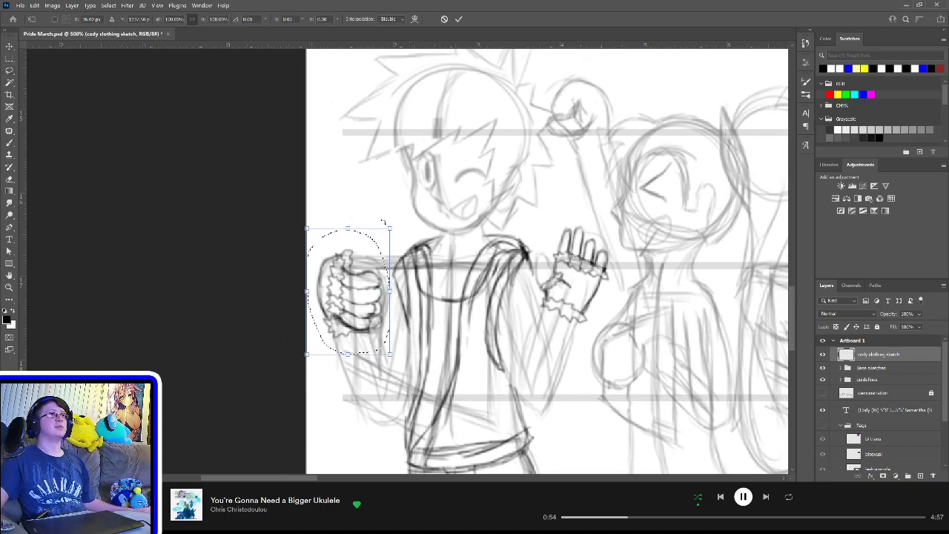
drag(391, 227, 374, 235)
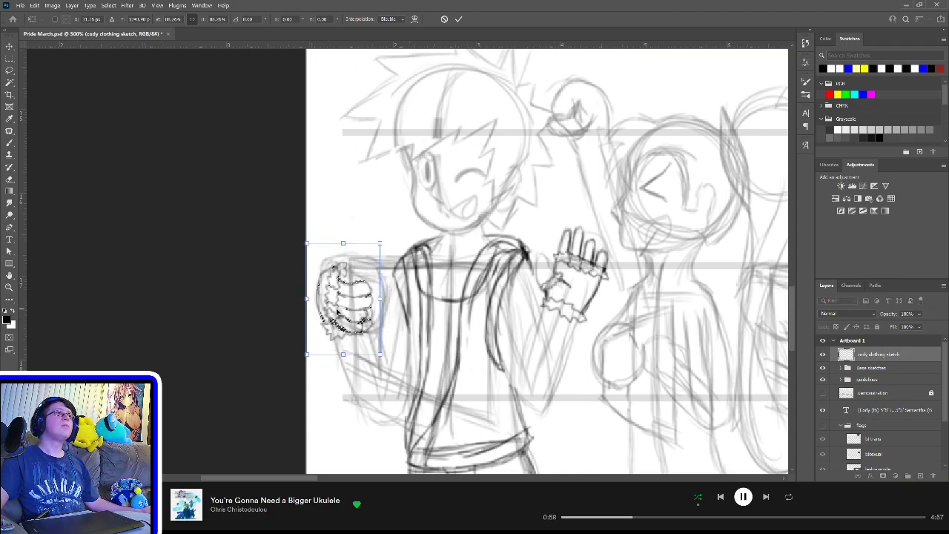
drag(347, 294, 347, 291)
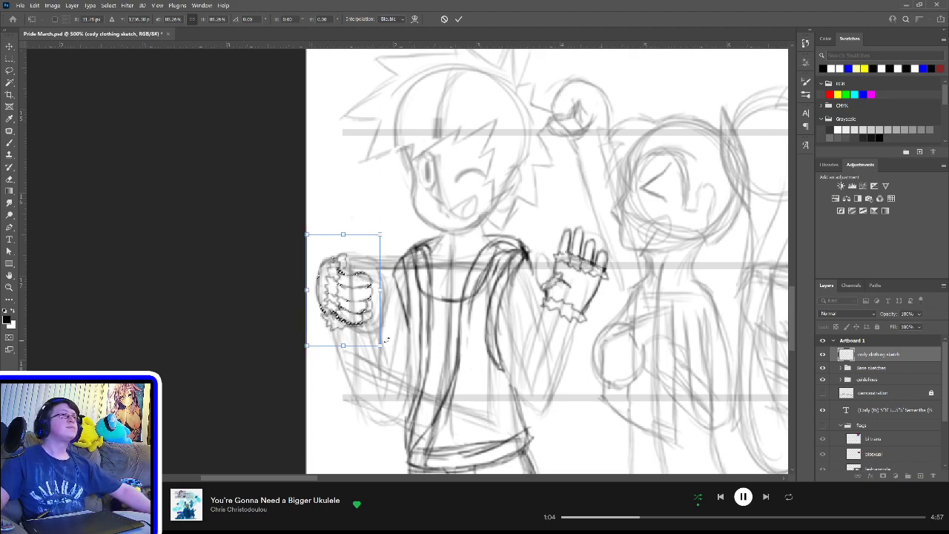
key(Return)
key(ctrl+d)
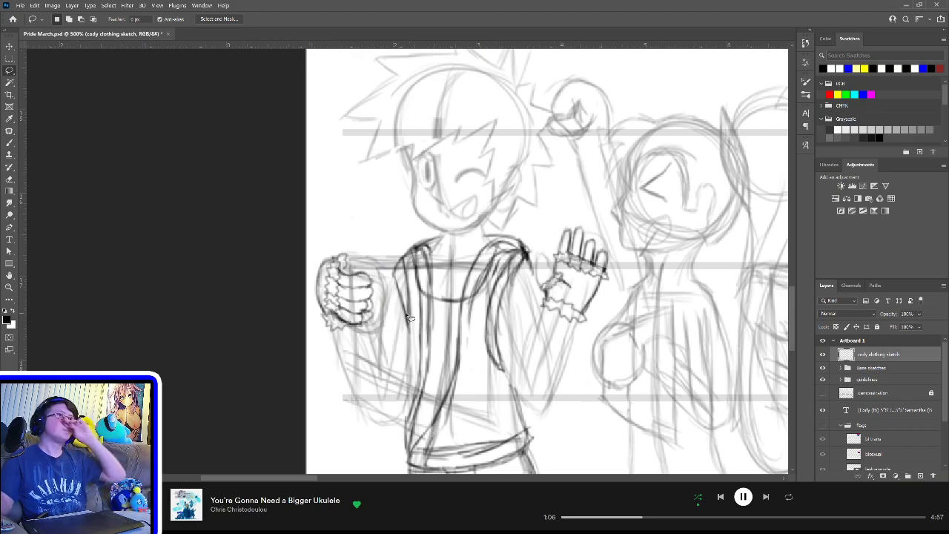
Step: Frame the characters' torsos and add a new 'jessica clothing sketch' layer above Cody's
key(b)
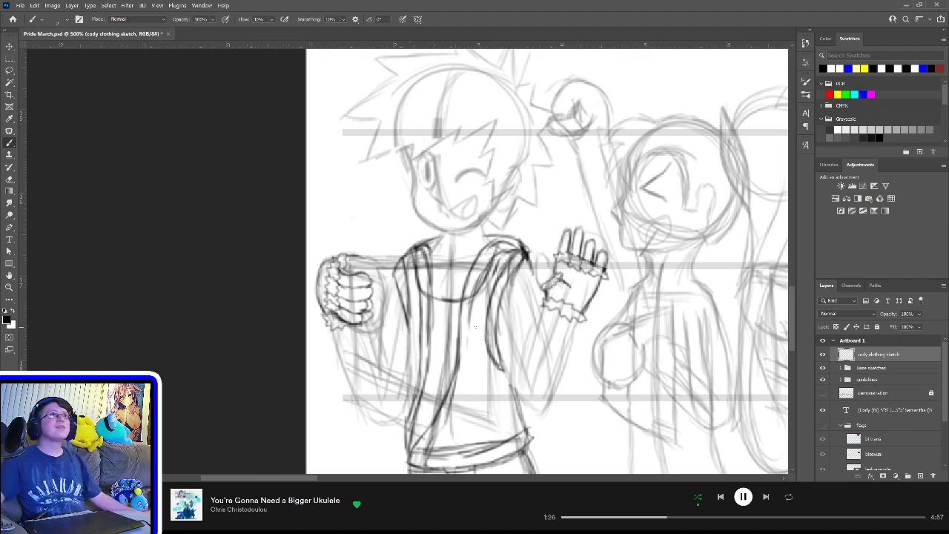
scroll(475, 327, down, 10)
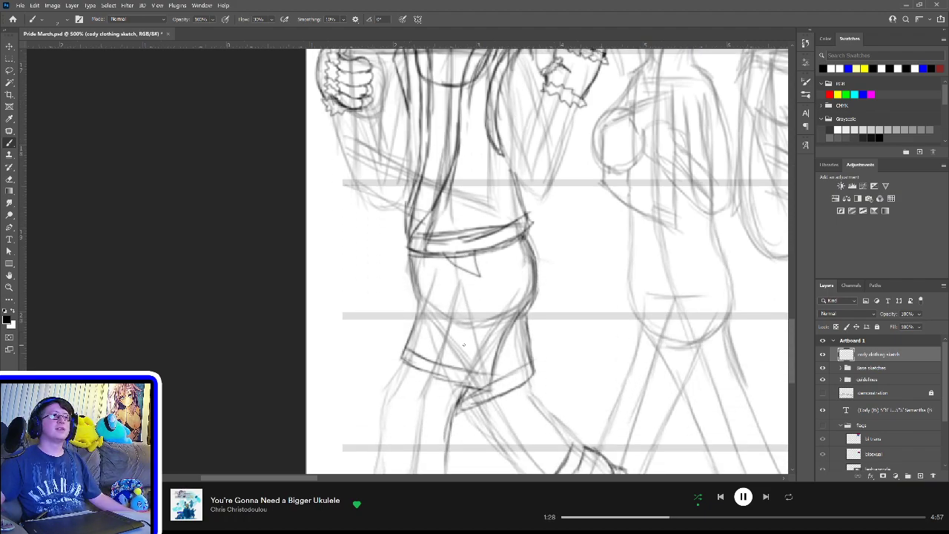
scroll(475, 297, down, 12)
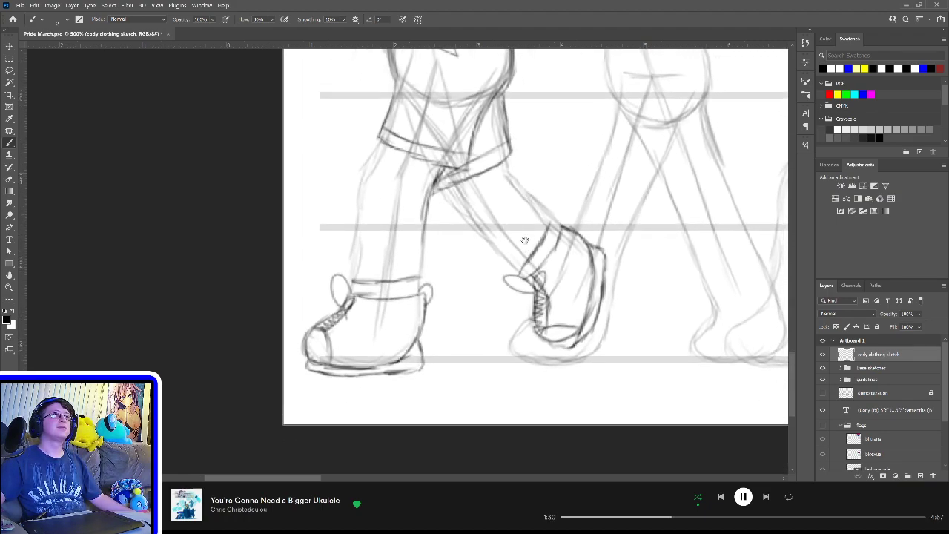
scroll(489, 252, right, 3)
scroll(474, 267, up, 10)
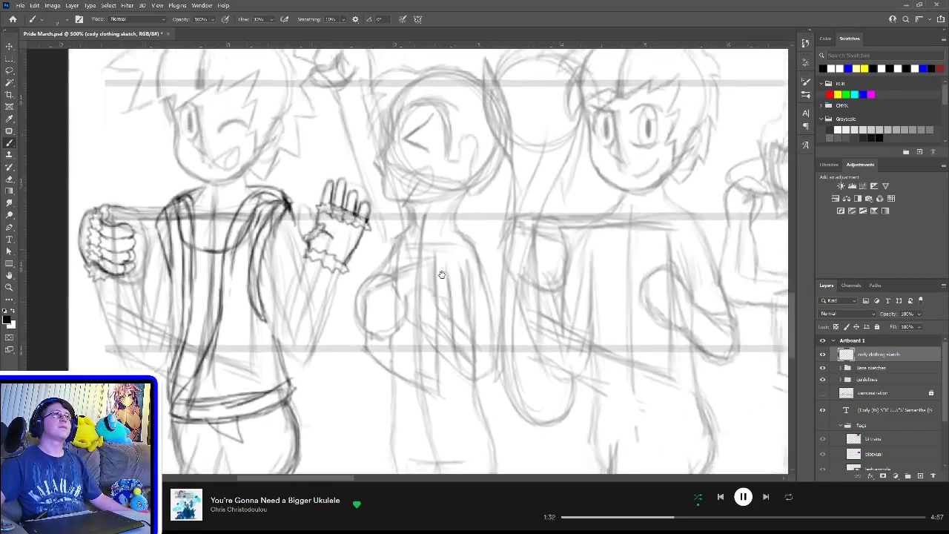
drag(441, 274, 441, 299)
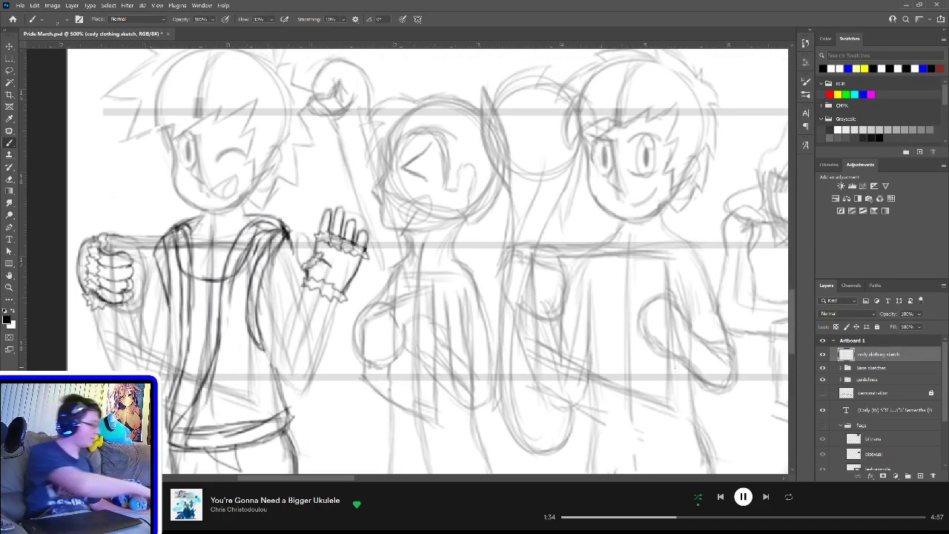
drag(678, 371, 678, 371)
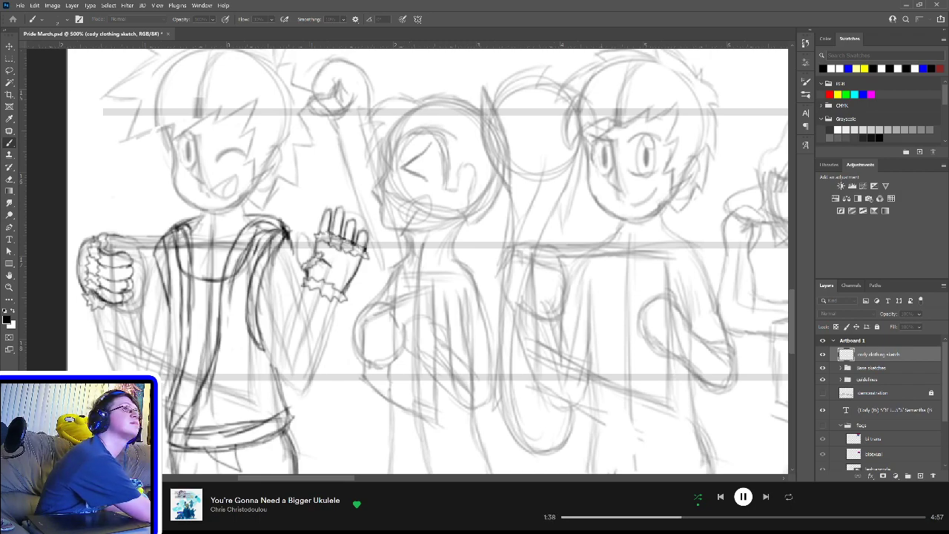
key(Return)
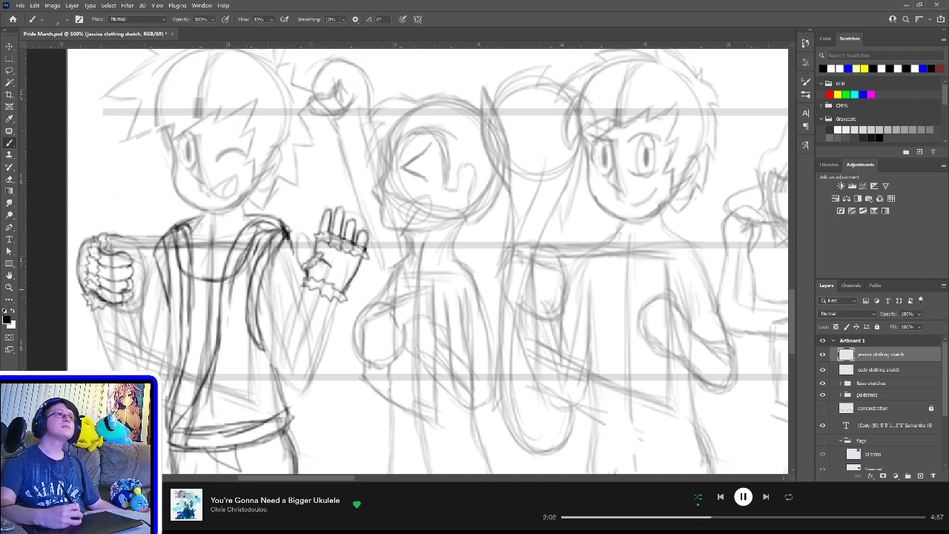
Step: Draw the first shoulder line and sleeve edge on the middle character
mouse_move(385, 287)
mouse_down()
mouse_move(463, 263)
mouse_move(472, 275)
mouse_up()
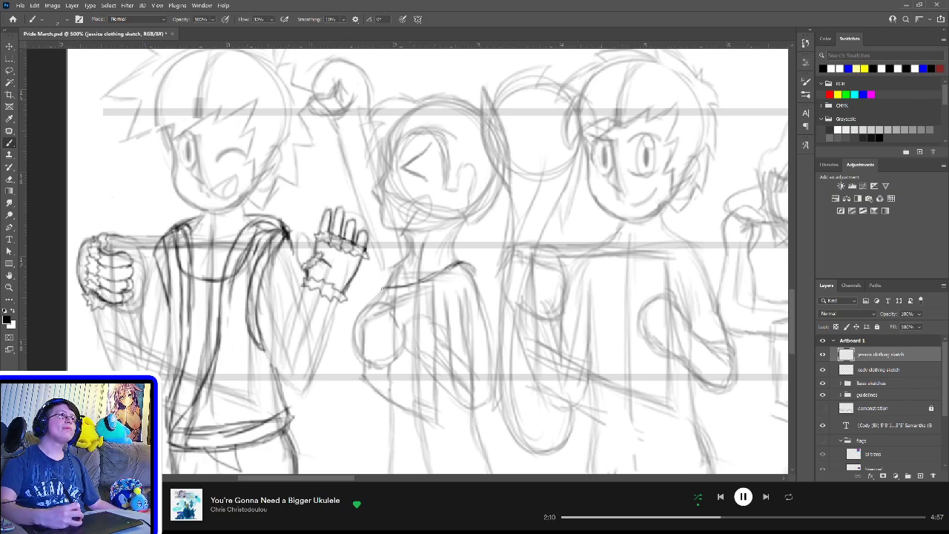
drag(384, 288, 365, 310)
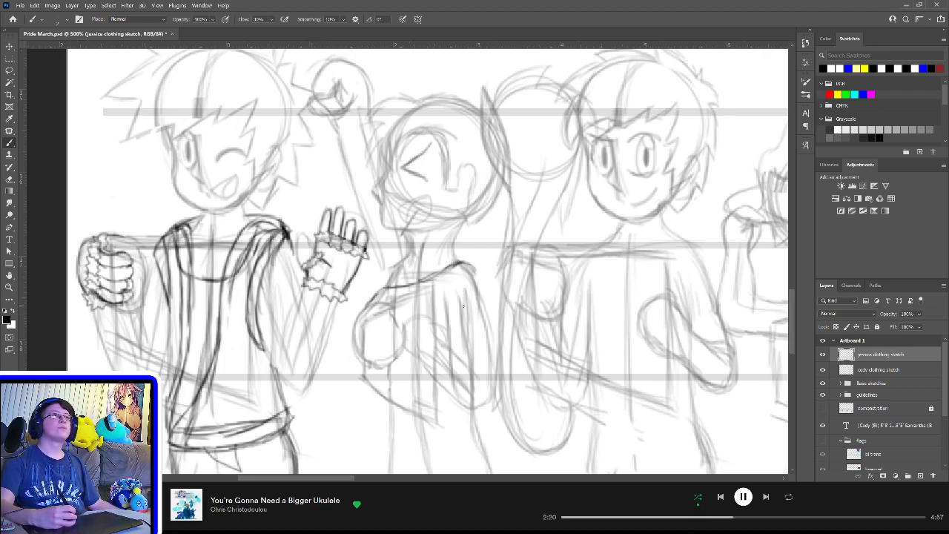
scroll(462, 295, down, 2)
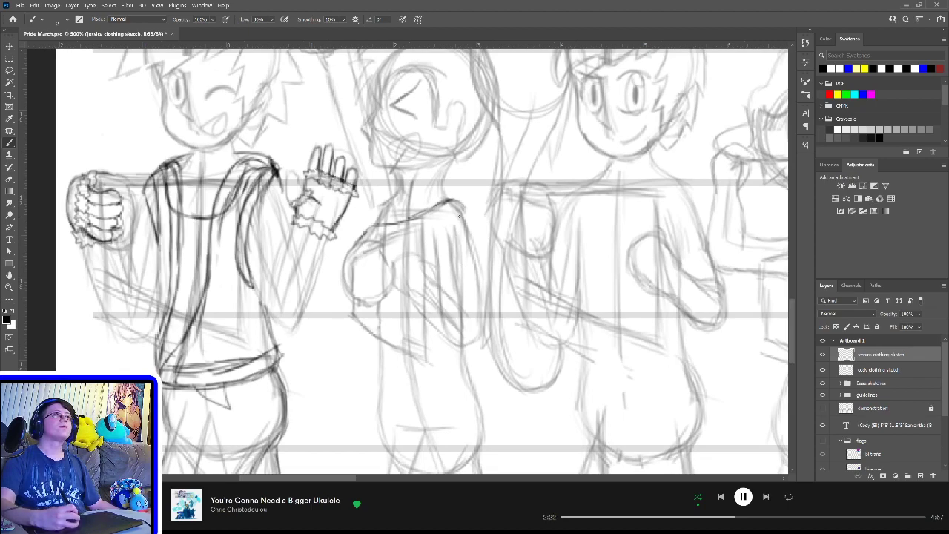
Step: Complete the sleeve outline with upper and vertical edges on her shoulder
drag(465, 209, 468, 221)
drag(441, 276, 485, 260)
mouse_move(466, 206)
mouse_down()
mouse_move(484, 256)
mouse_move(475, 264)
mouse_up()
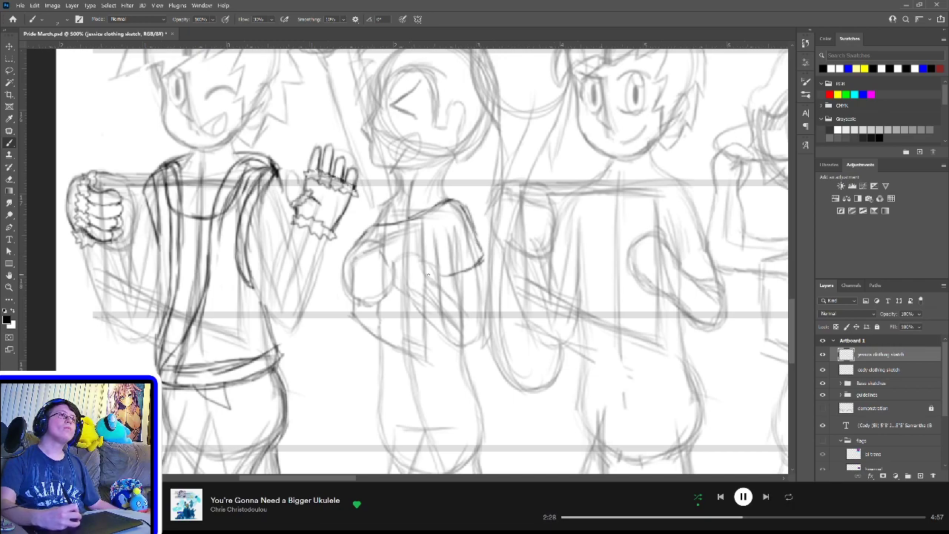
mouse_move(431, 236)
mouse_down()
mouse_move(433, 279)
mouse_move(452, 276)
mouse_up()
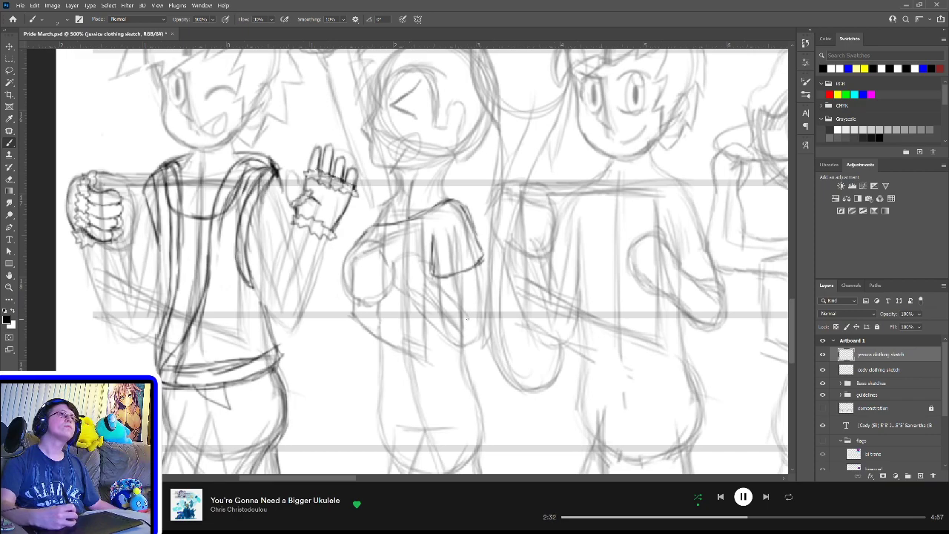
Step: Sketch the shirt's lower hem and darken both sides of the shirt
scroll(439, 327, down, 3)
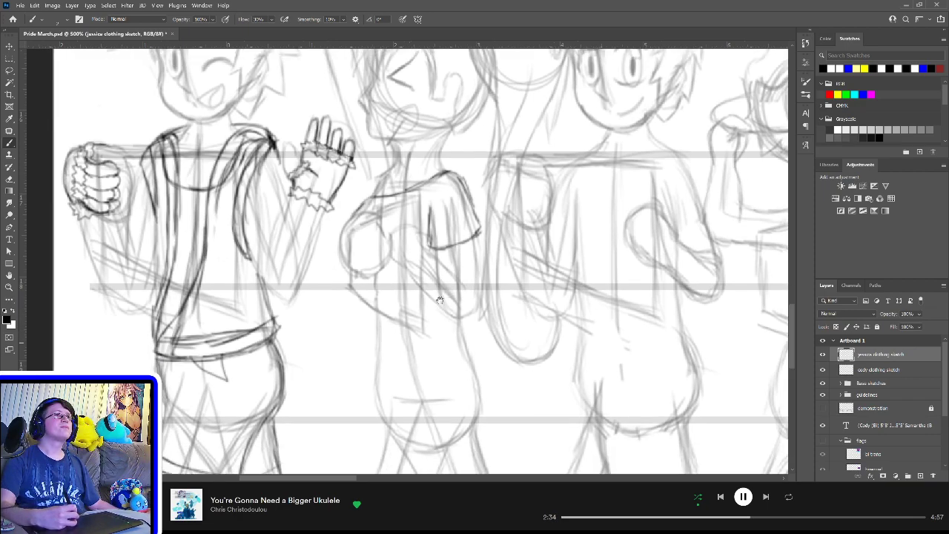
mouse_move(377, 311)
mouse_down()
mouse_move(479, 301)
mouse_move(467, 303)
mouse_up()
drag(468, 268, 479, 303)
drag(379, 269, 374, 308)
drag(376, 303, 392, 307)
scroll(439, 328, down, 3)
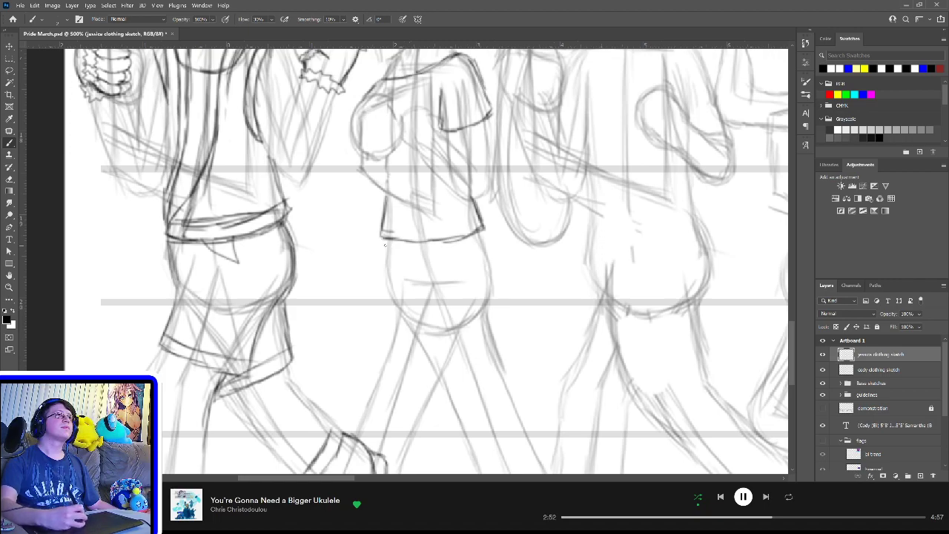
Step: Draw the shirt hem across her waist and begin the shorts' left side with a crease
mouse_move(383, 244)
mouse_down()
mouse_move(491, 243)
mouse_move(485, 225)
mouse_move(489, 240)
mouse_up()
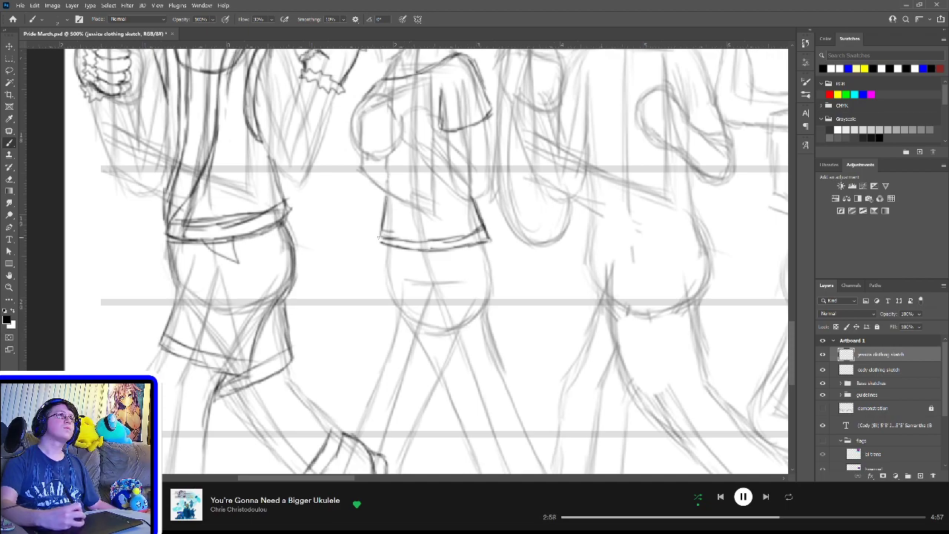
mouse_move(378, 237)
mouse_down()
mouse_move(410, 222)
mouse_move(388, 238)
mouse_move(452, 237)
mouse_up()
key(e)
key(b)
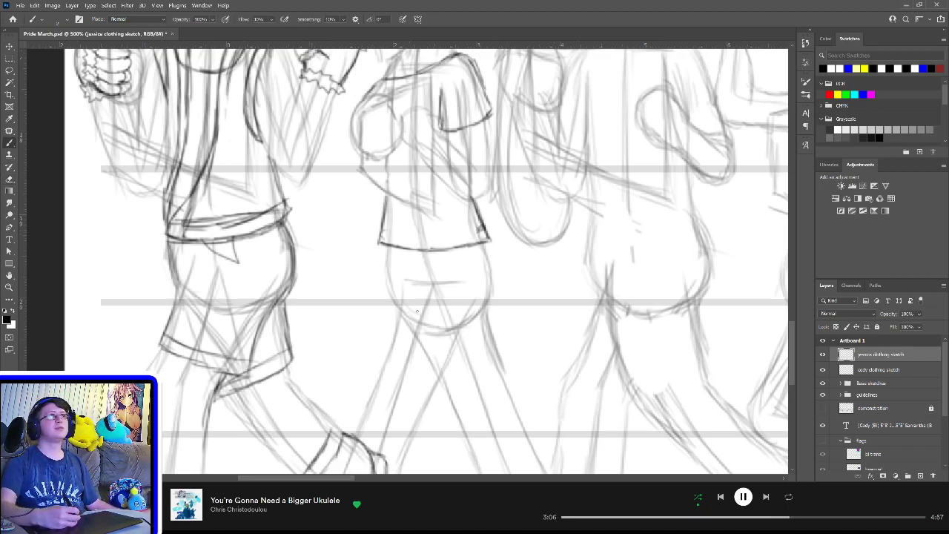
mouse_move(428, 253)
mouse_down()
mouse_move(451, 272)
mouse_move(449, 258)
mouse_up()
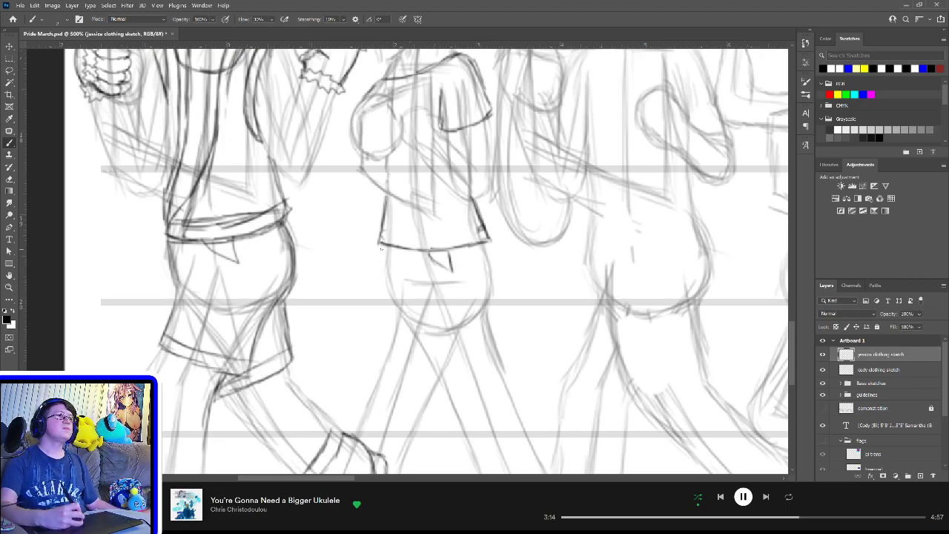
mouse_move(382, 249)
mouse_down()
mouse_move(394, 308)
mouse_move(404, 313)
mouse_move(399, 288)
mouse_move(393, 319)
mouse_up()
Step: Outline the shorts leg down to a folded hem just above the knee
drag(424, 351, 426, 269)
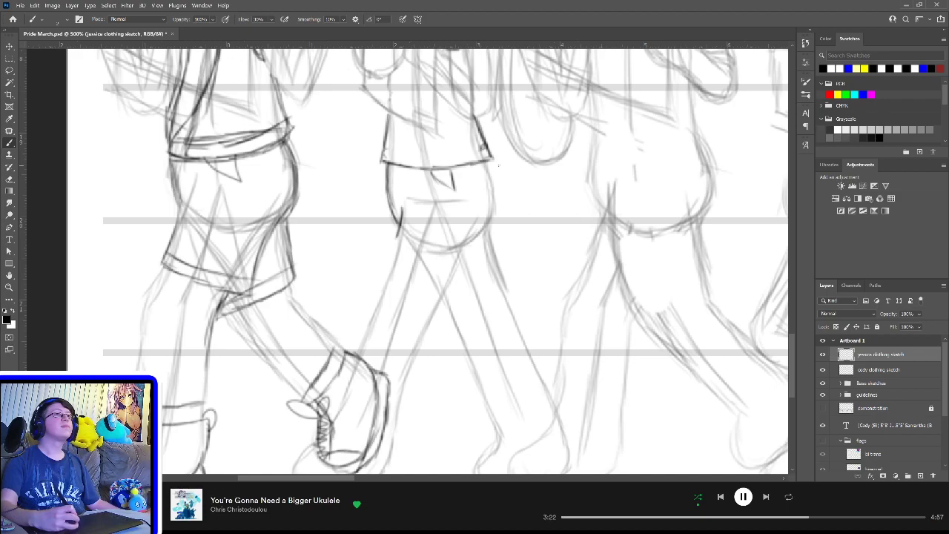
mouse_move(489, 231)
mouse_down()
mouse_move(498, 202)
mouse_move(491, 231)
mouse_up()
drag(489, 165, 499, 192)
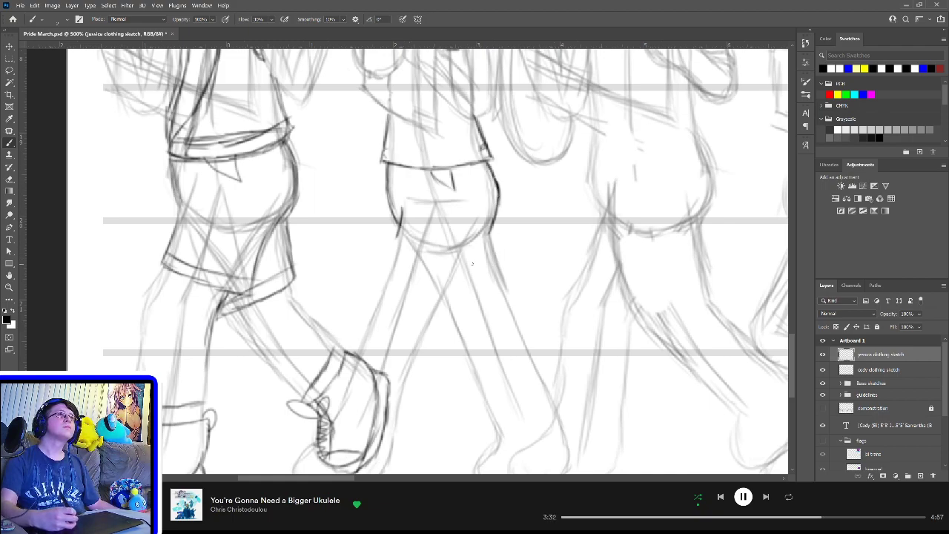
drag(475, 224, 463, 261)
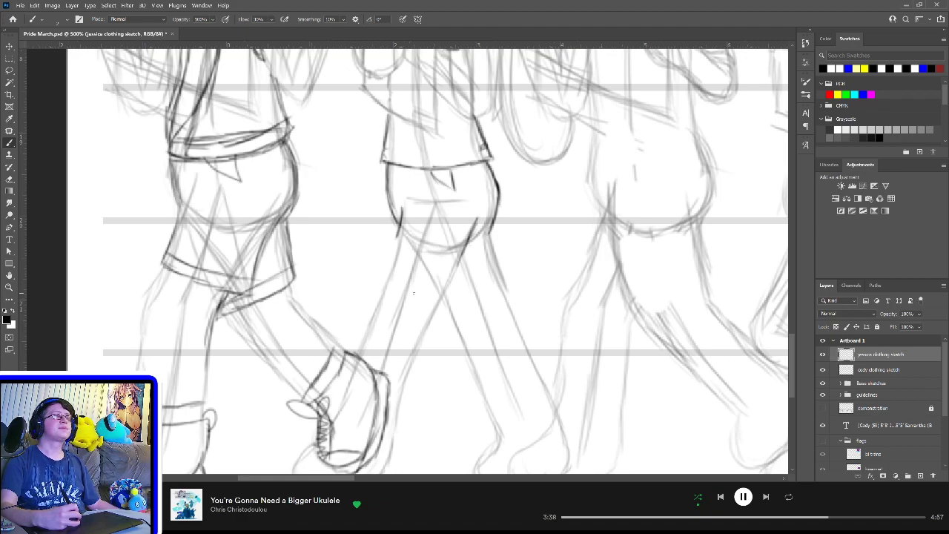
mouse_move(412, 291)
mouse_down()
mouse_move(455, 303)
mouse_move(467, 239)
mouse_up()
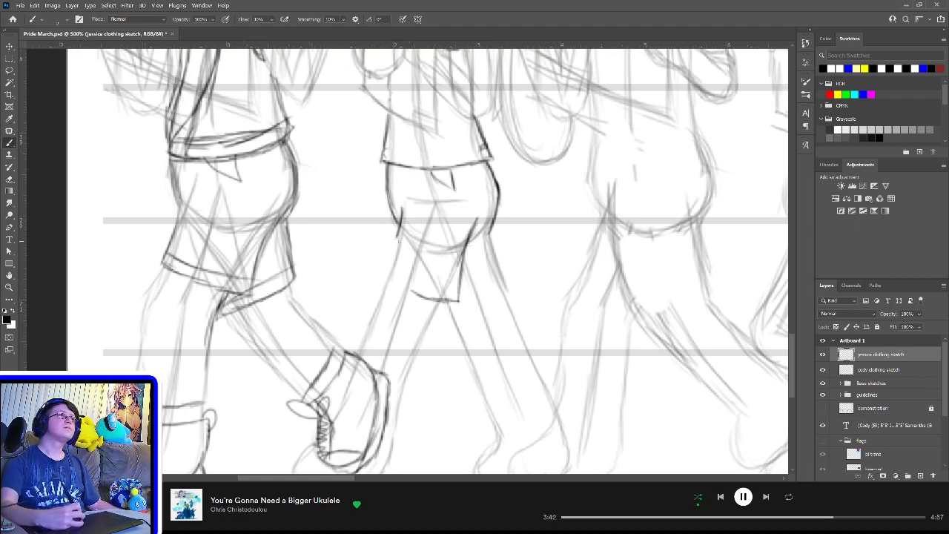
mouse_move(399, 224)
mouse_down()
mouse_move(380, 285)
mouse_move(473, 310)
mouse_move(508, 298)
mouse_up()
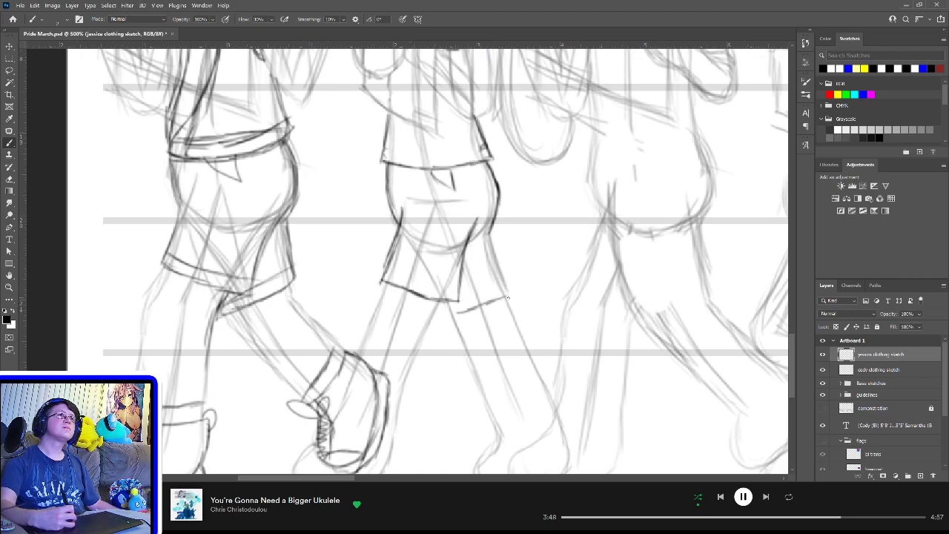
mouse_move(439, 300)
mouse_down()
mouse_move(441, 317)
mouse_move(461, 317)
mouse_move(506, 283)
mouse_move(492, 237)
mouse_up()
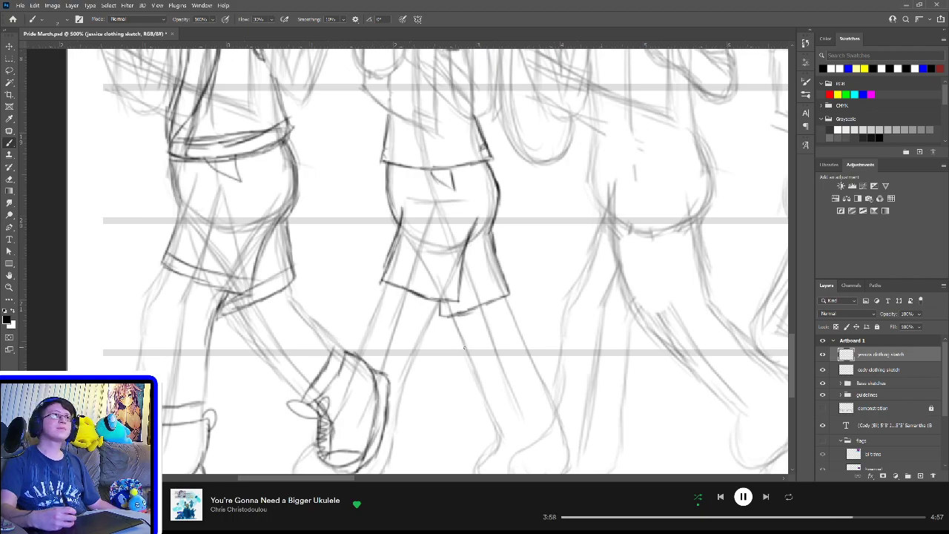
Step: Sketch the middle figure's shoe outline, lace line and thick sole, then erase and redraw the toe
scroll(464, 335, down, 5)
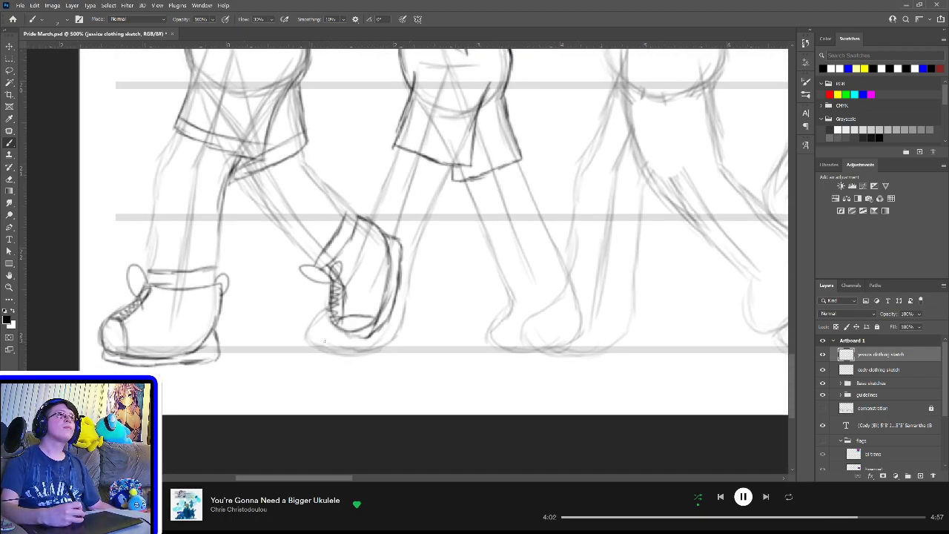
mouse_move(303, 341)
mouse_down()
mouse_move(347, 357)
mouse_move(307, 334)
mouse_move(327, 305)
mouse_up()
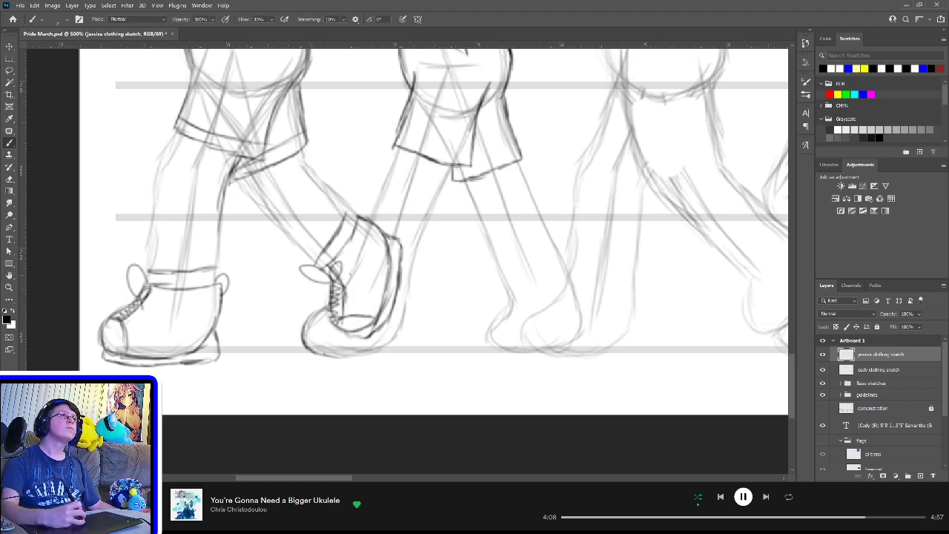
drag(350, 271, 308, 331)
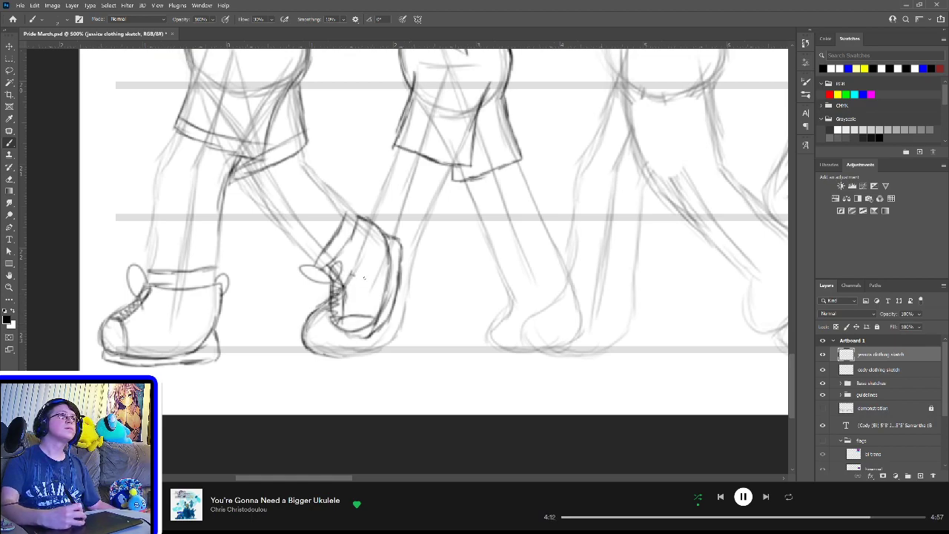
mouse_move(356, 278)
mouse_down()
mouse_move(383, 288)
mouse_move(413, 281)
mouse_move(401, 334)
mouse_up()
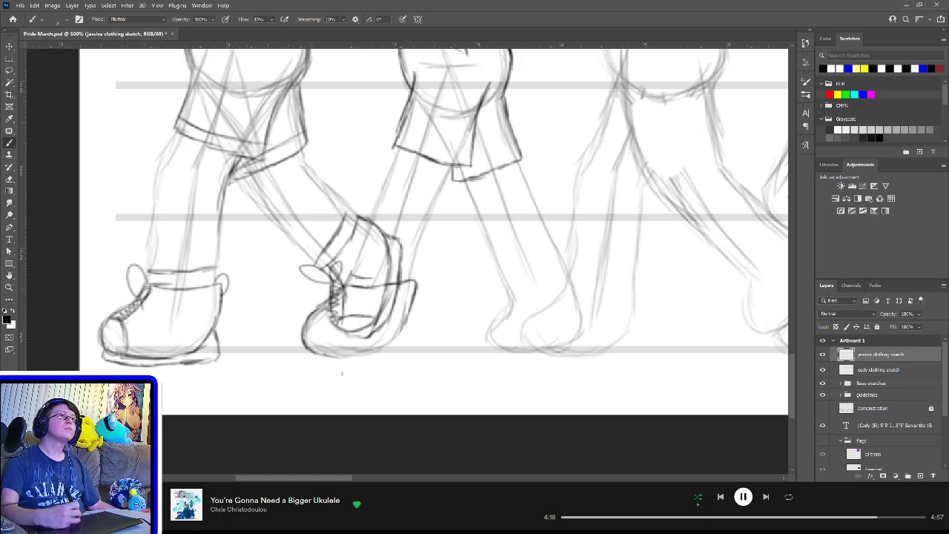
mouse_move(325, 353)
mouse_down()
mouse_move(387, 354)
mouse_move(346, 358)
mouse_move(388, 352)
mouse_move(403, 329)
mouse_move(379, 352)
mouse_up()
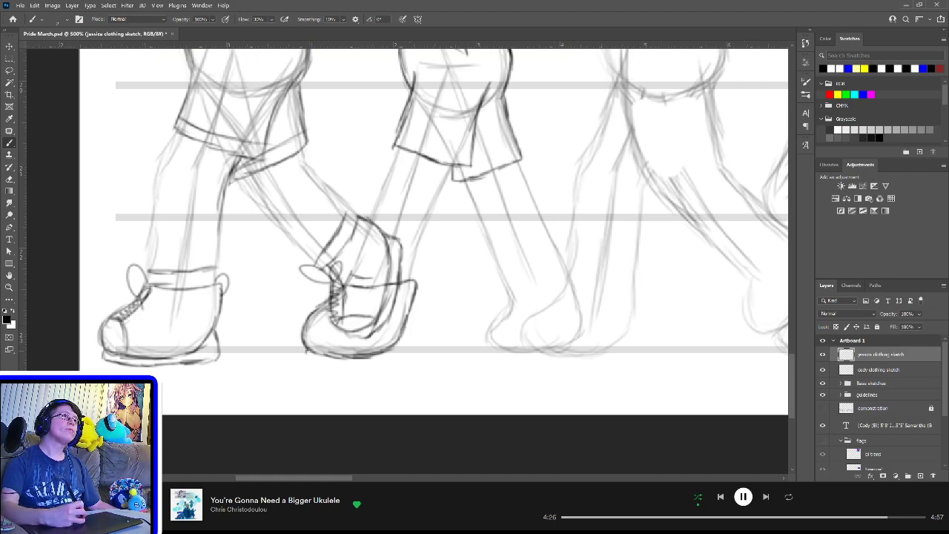
mouse_move(307, 358)
mouse_down()
mouse_move(391, 364)
mouse_move(402, 332)
mouse_move(388, 360)
mouse_up()
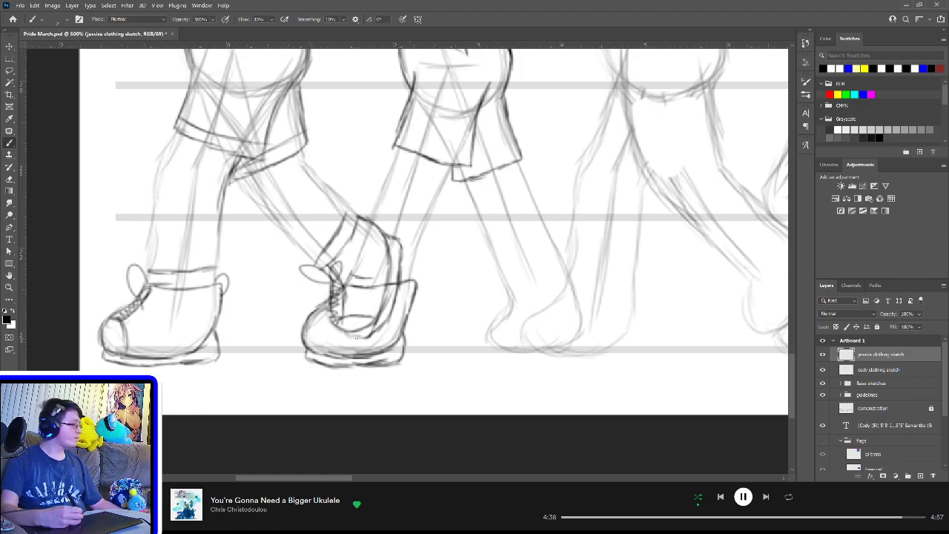
key(e)
drag(303, 338, 307, 360)
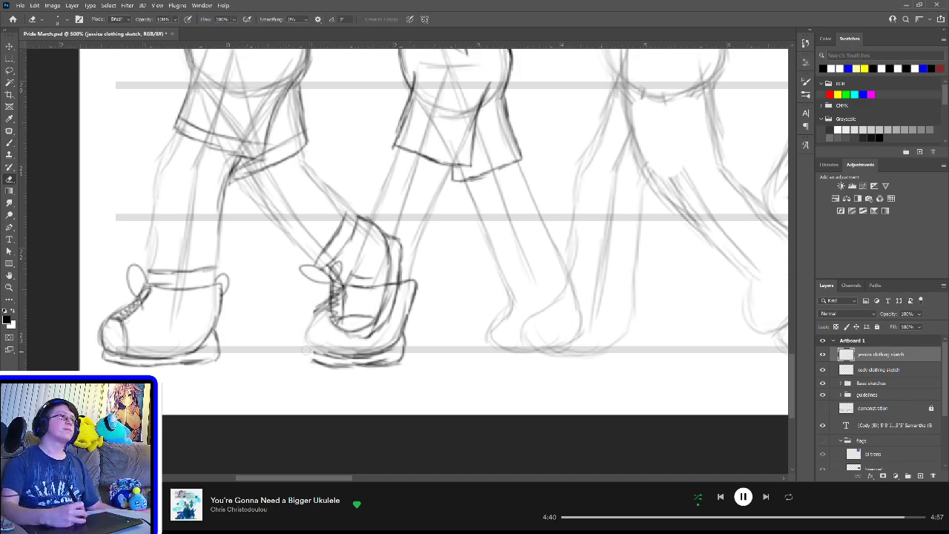
key(b)
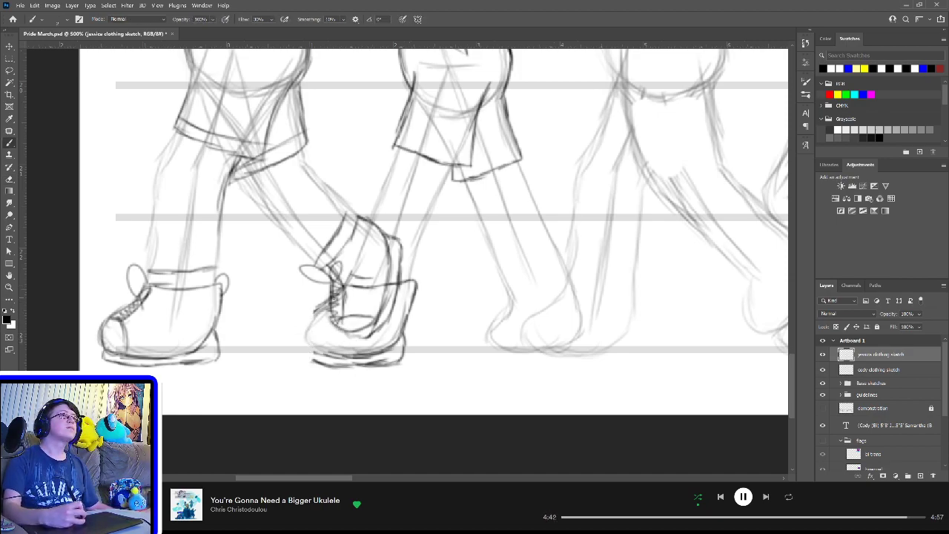
mouse_move(346, 286)
mouse_down()
mouse_move(299, 322)
mouse_move(291, 349)
mouse_move(301, 327)
mouse_move(292, 334)
mouse_move(299, 350)
mouse_move(335, 355)
mouse_move(297, 359)
mouse_move(327, 365)
mouse_up()
drag(309, 362, 330, 367)
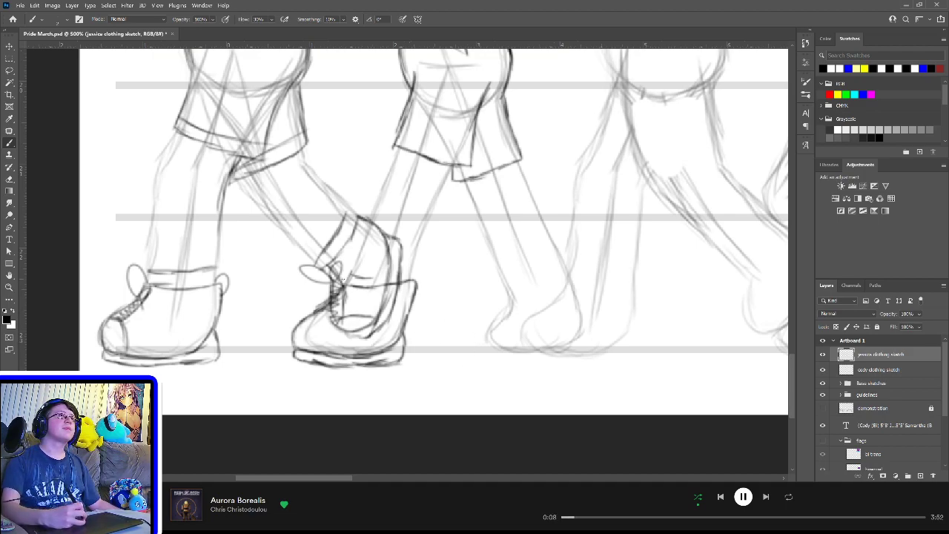
Step: Add the sneaker's collar, a lightly redrawn tongue with lace loop, and the curved heel
mouse_move(353, 273)
mouse_down()
mouse_move(406, 268)
mouse_move(412, 278)
mouse_up()
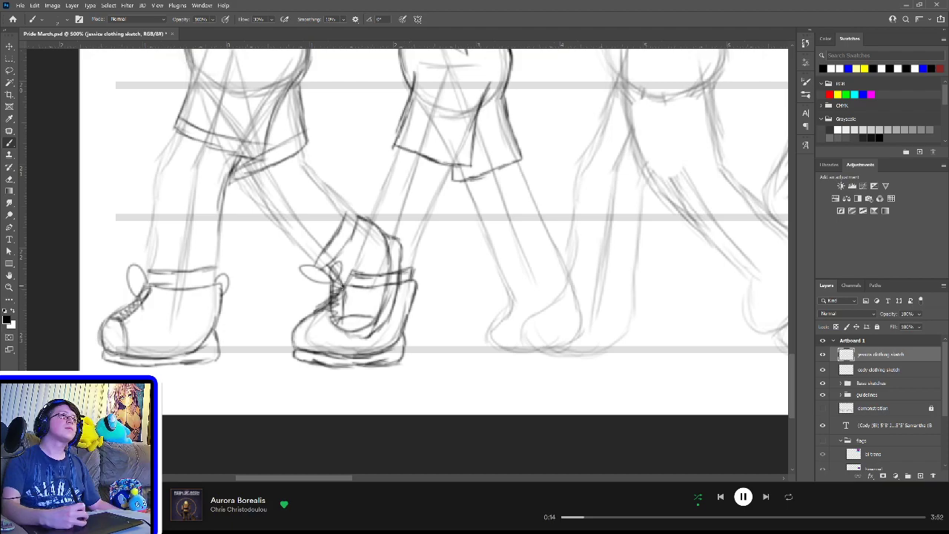
mouse_move(340, 289)
mouse_down()
mouse_move(335, 254)
mouse_move(345, 254)
mouse_up()
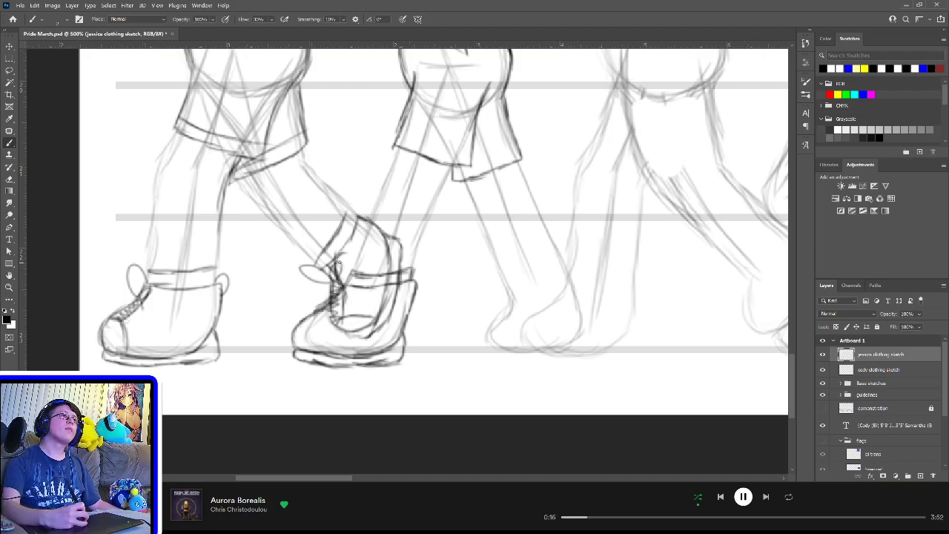
mouse_move(341, 288)
mouse_down()
mouse_move(337, 273)
mouse_move(349, 281)
mouse_up()
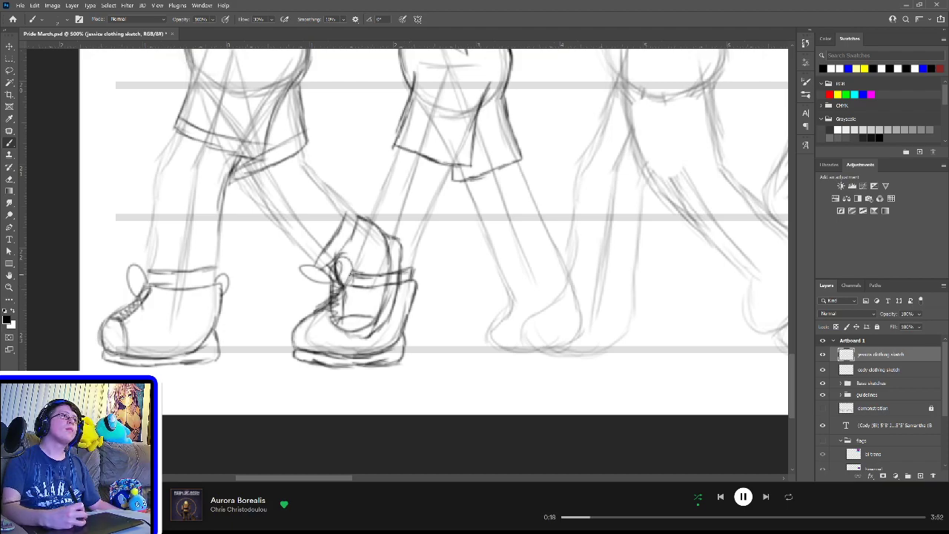
key(ctrl+z)
key(ctrl+z)
key(ctrl+z)
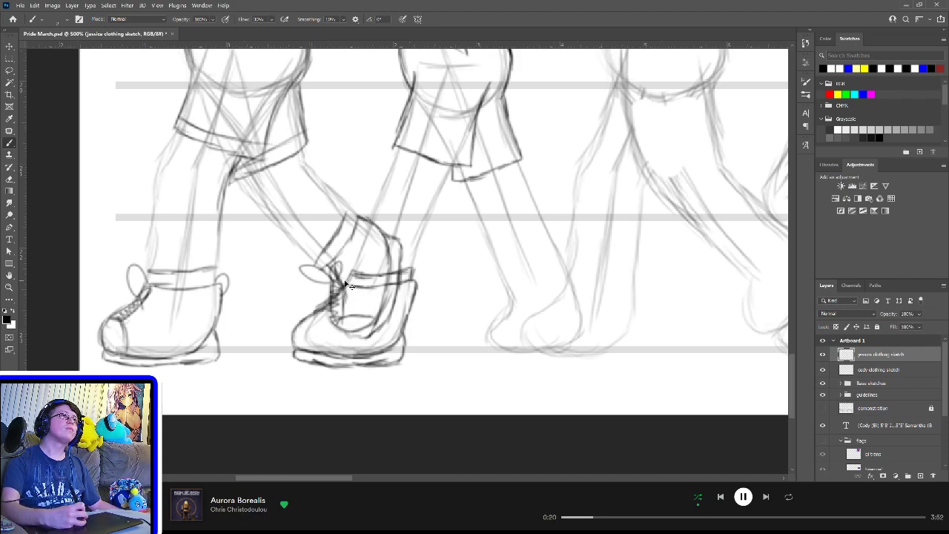
drag(340, 289, 347, 256)
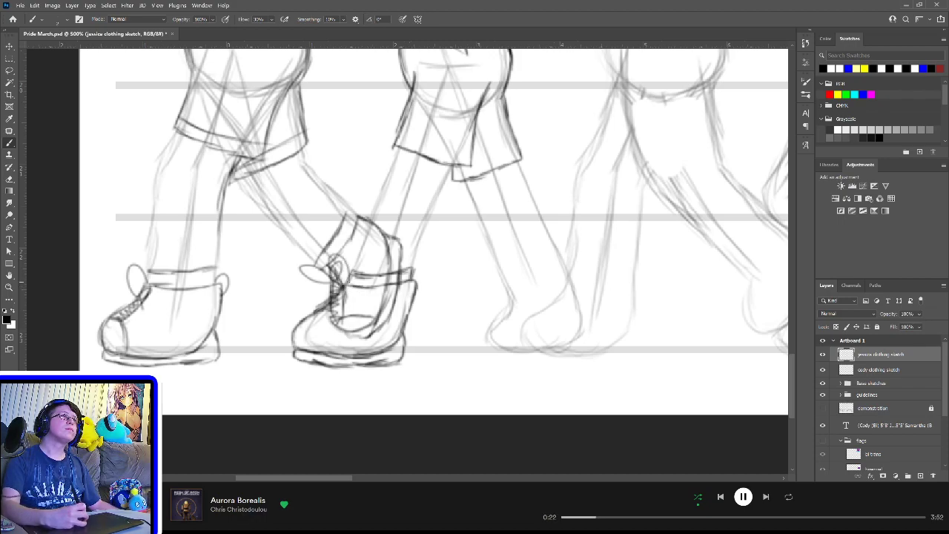
key(ctrl+z)
mouse_move(339, 289)
mouse_down()
mouse_move(334, 263)
mouse_move(352, 280)
mouse_up()
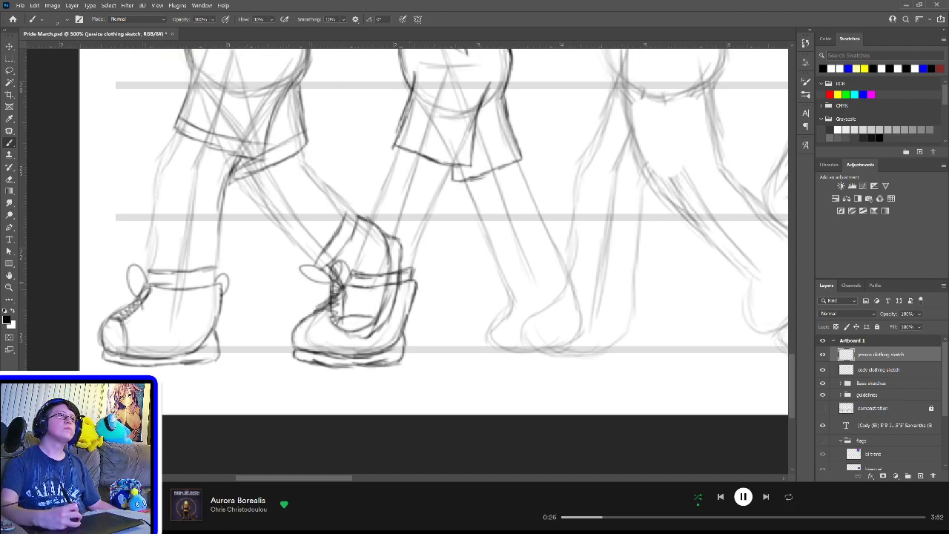
mouse_move(414, 275)
mouse_down()
mouse_move(426, 286)
mouse_move(421, 299)
mouse_up()
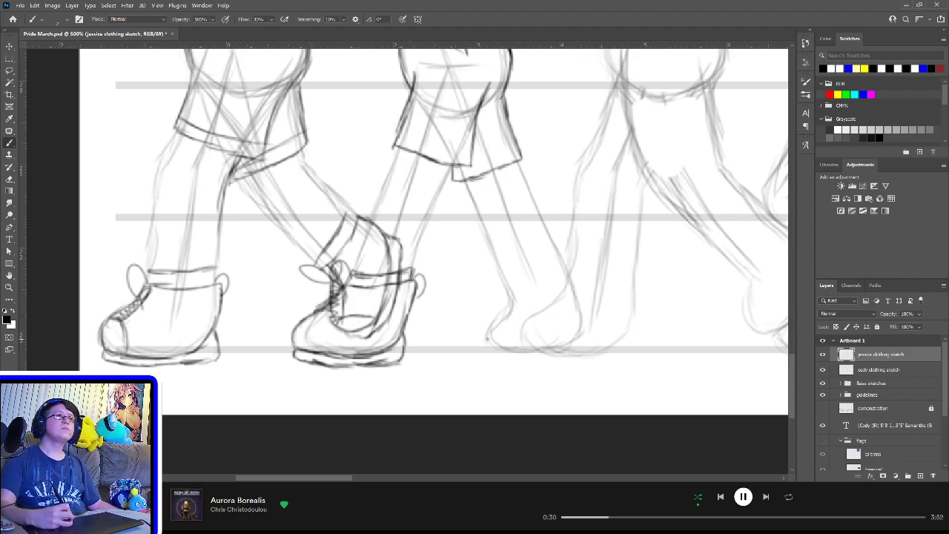
Step: Start the next foot's shoe with its heel and back edge
mouse_move(487, 339)
mouse_down()
mouse_move(523, 353)
mouse_move(487, 332)
mouse_move(511, 301)
mouse_up()
drag(501, 288, 494, 324)
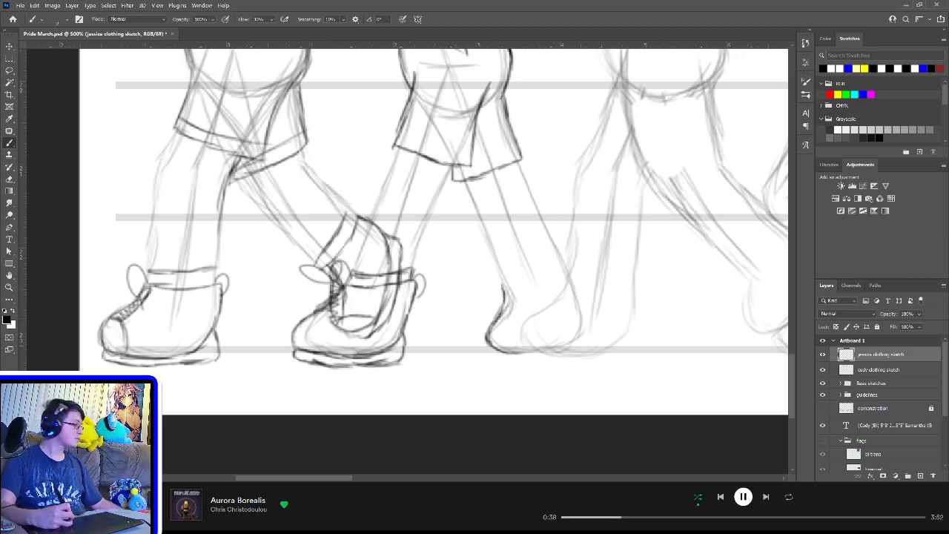
key(e)
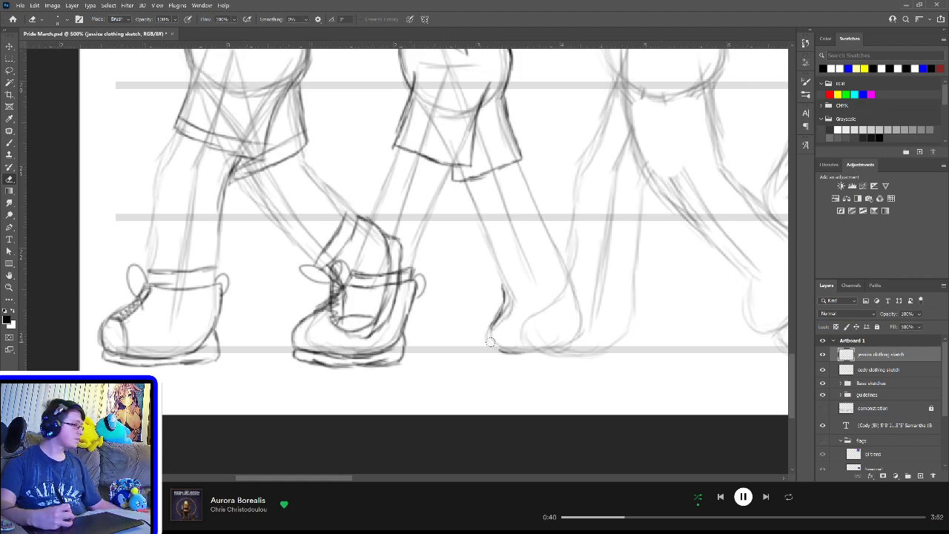
key(b)
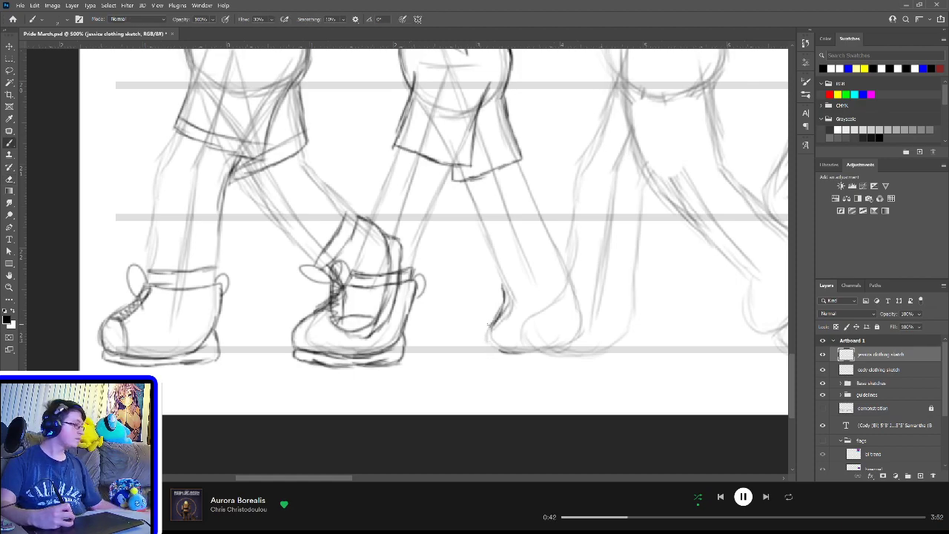
Step: Sketch the right shoe's heel, collar loops, sole and toe, redoing its front edge
mouse_move(497, 320)
mouse_down()
mouse_move(485, 350)
mouse_move(522, 354)
mouse_move(581, 327)
mouse_move(558, 344)
mouse_up()
drag(570, 273, 582, 324)
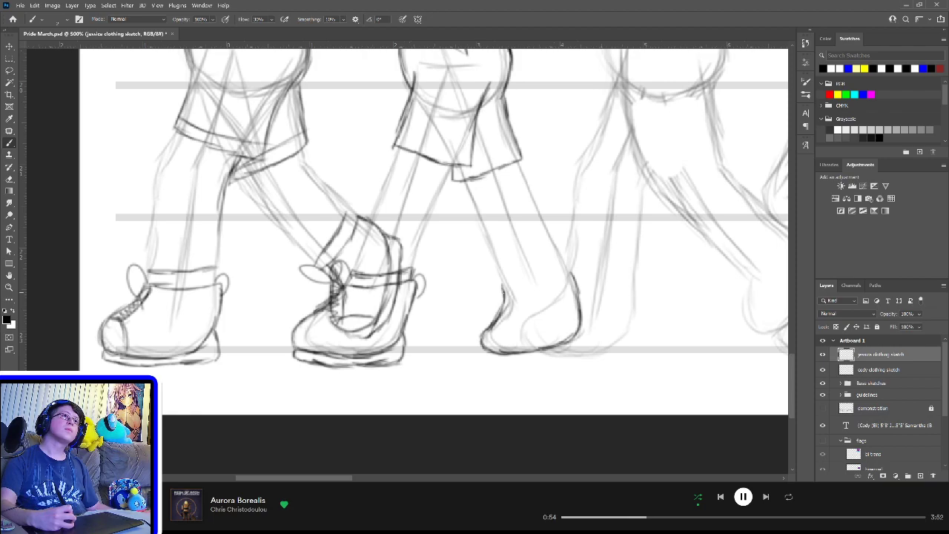
mouse_move(503, 287)
mouse_down()
mouse_move(567, 262)
mouse_move(576, 291)
mouse_up()
drag(501, 288, 511, 278)
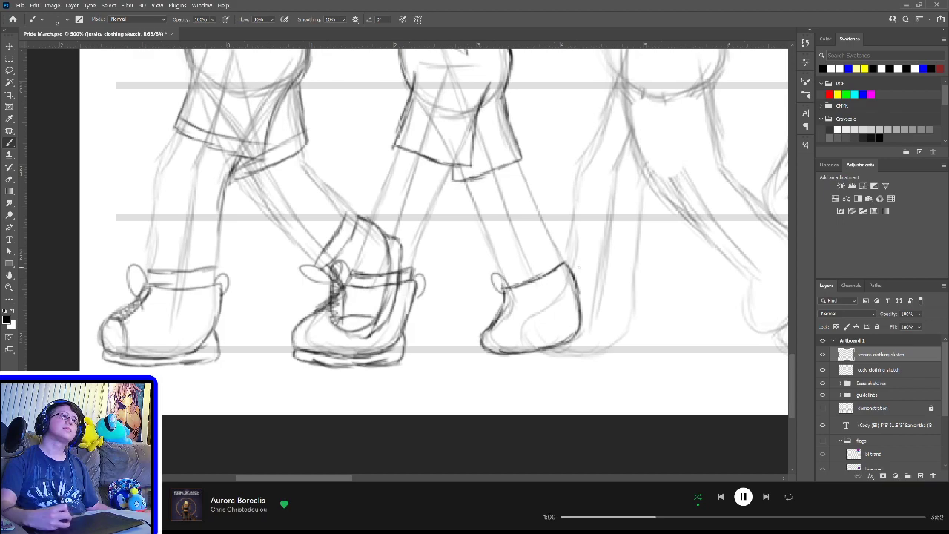
drag(563, 261, 575, 275)
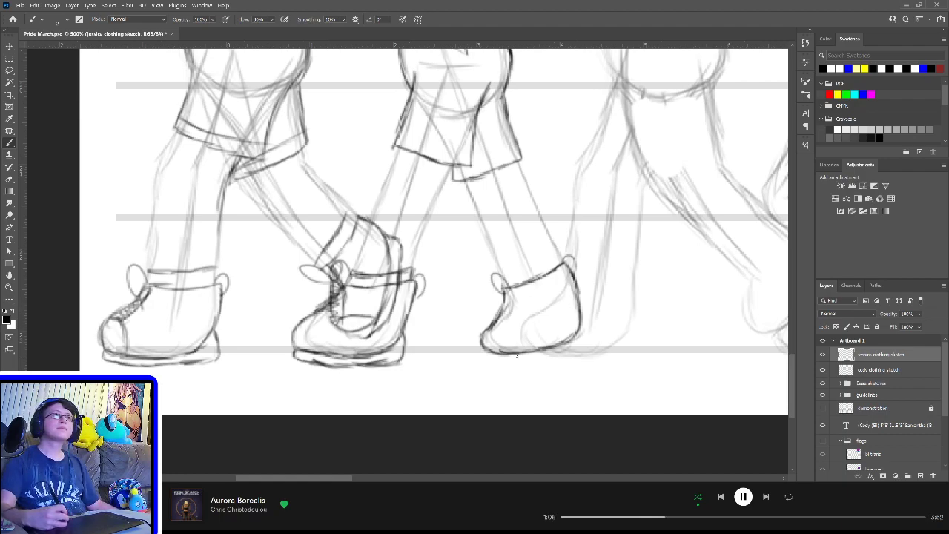
mouse_move(483, 348)
mouse_down()
mouse_move(497, 363)
mouse_move(523, 362)
mouse_move(590, 334)
mouse_move(585, 348)
mouse_move(562, 353)
mouse_move(583, 344)
mouse_up()
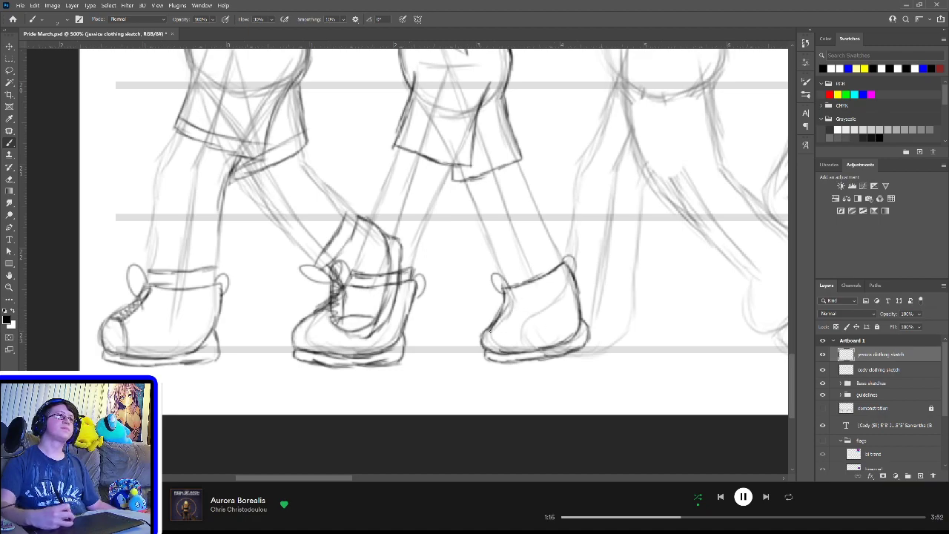
drag(488, 330, 505, 349)
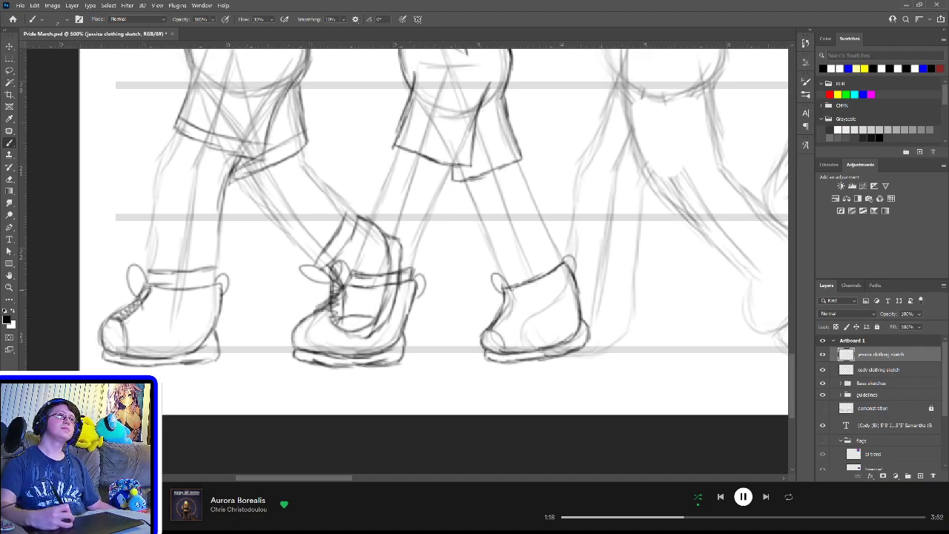
drag(509, 289, 497, 335)
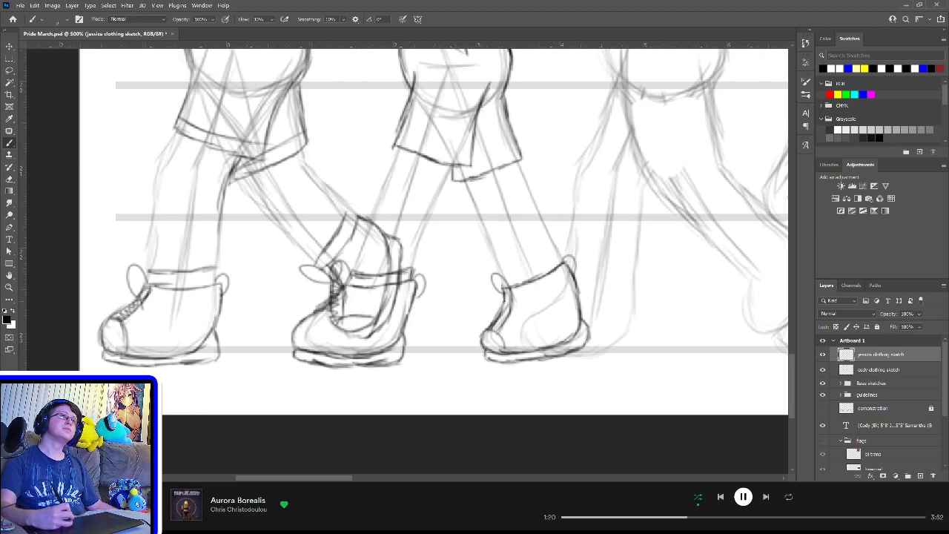
mouse_move(507, 286)
mouse_down()
mouse_move(519, 312)
mouse_move(504, 312)
mouse_move(491, 335)
mouse_up()
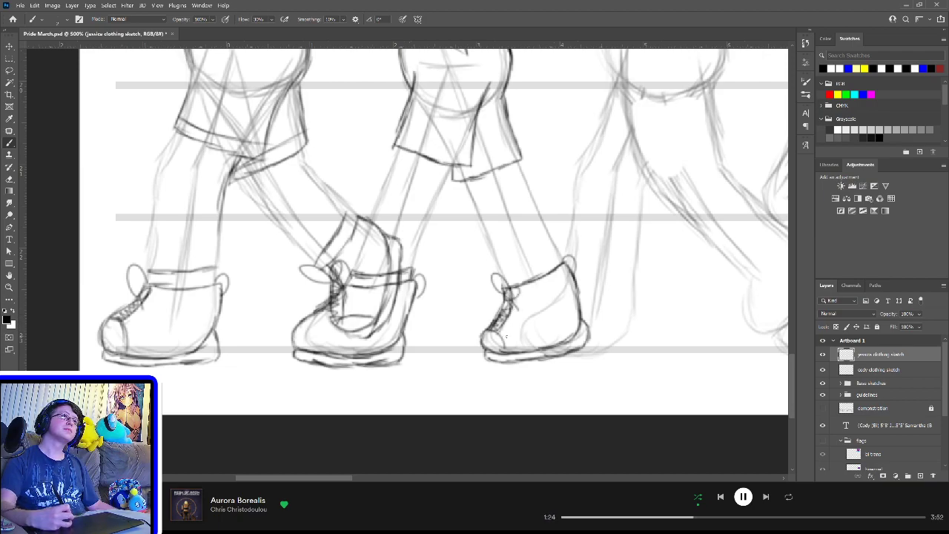
key(ctrl+z)
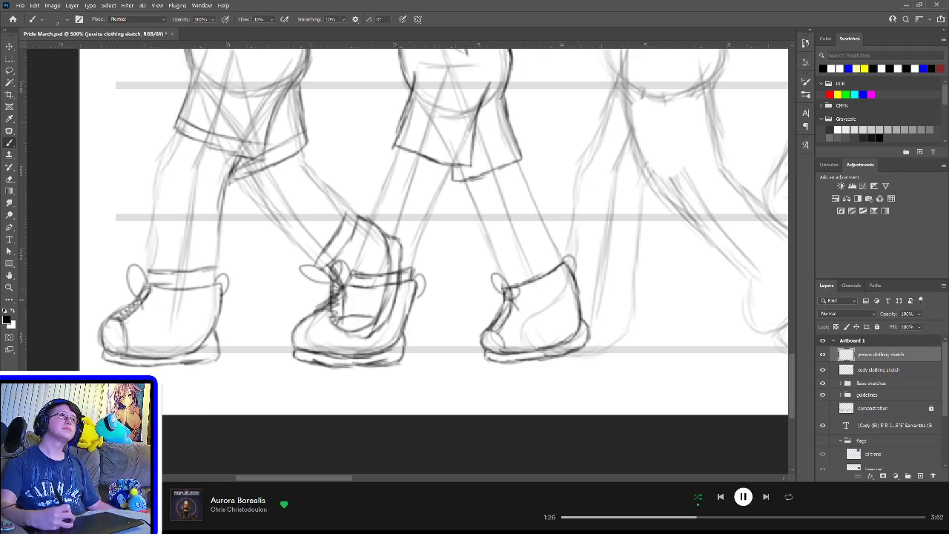
drag(510, 296, 487, 337)
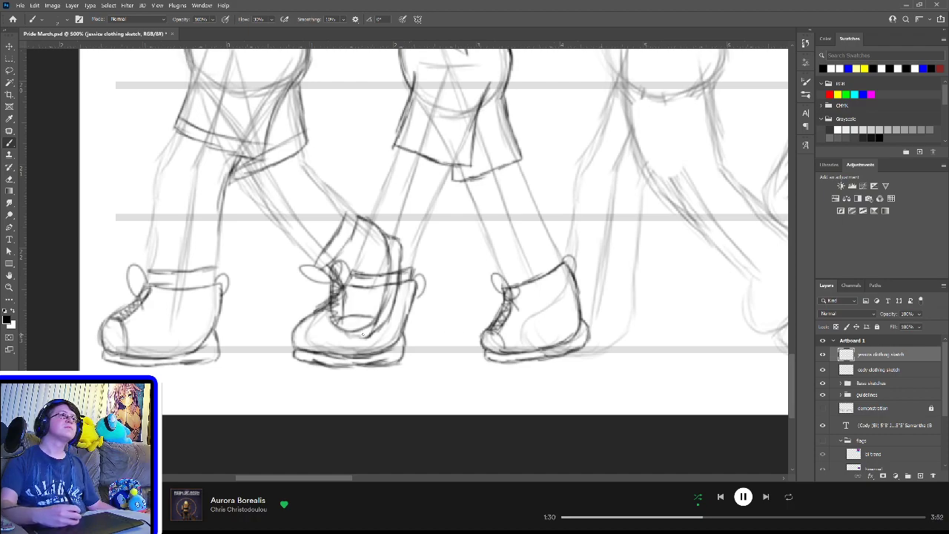
Step: Darken the middle shoe's toe curve and laces
drag(310, 319, 325, 353)
drag(350, 293, 314, 327)
mouse_move(350, 286)
mouse_down()
mouse_move(307, 328)
mouse_move(351, 325)
mouse_up()
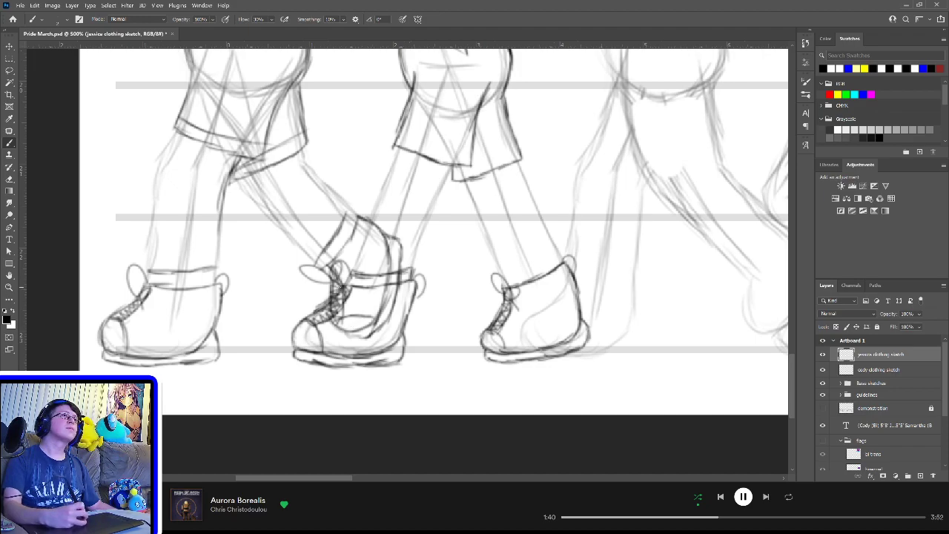
mouse_move(335, 286)
mouse_down()
mouse_move(356, 297)
mouse_move(354, 308)
mouse_up()
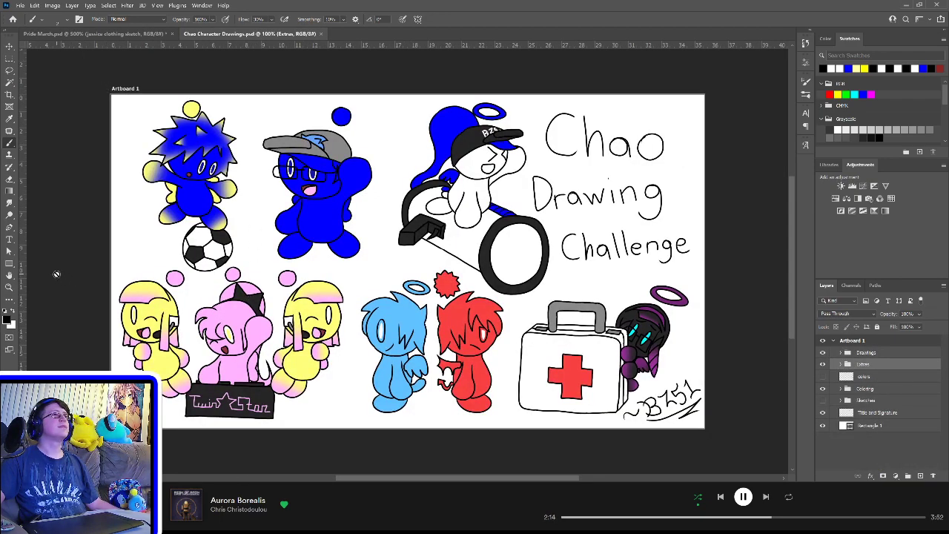
Step: Zoom in on the Twin Star sign in Chao Character Drawings, then return to Pride March.psd
click(9, 287)
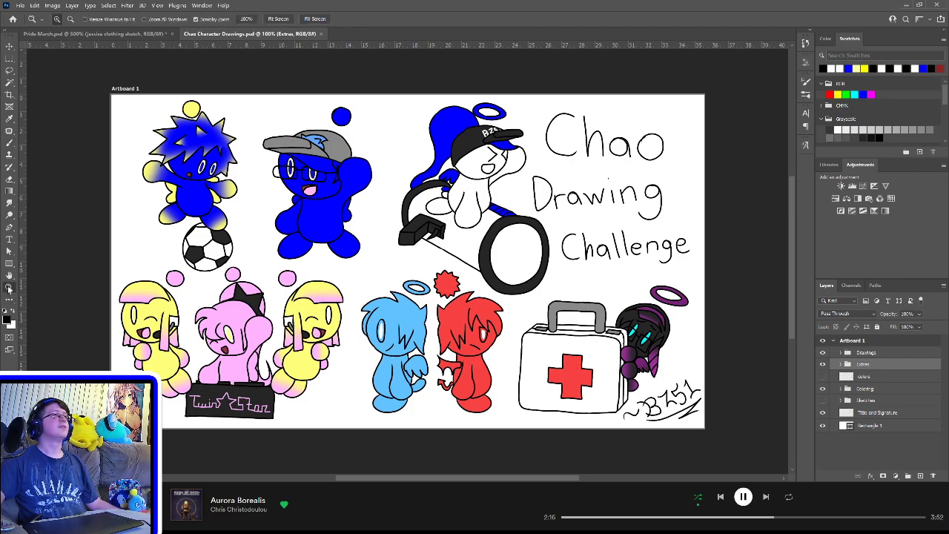
click(222, 410)
click(224, 410)
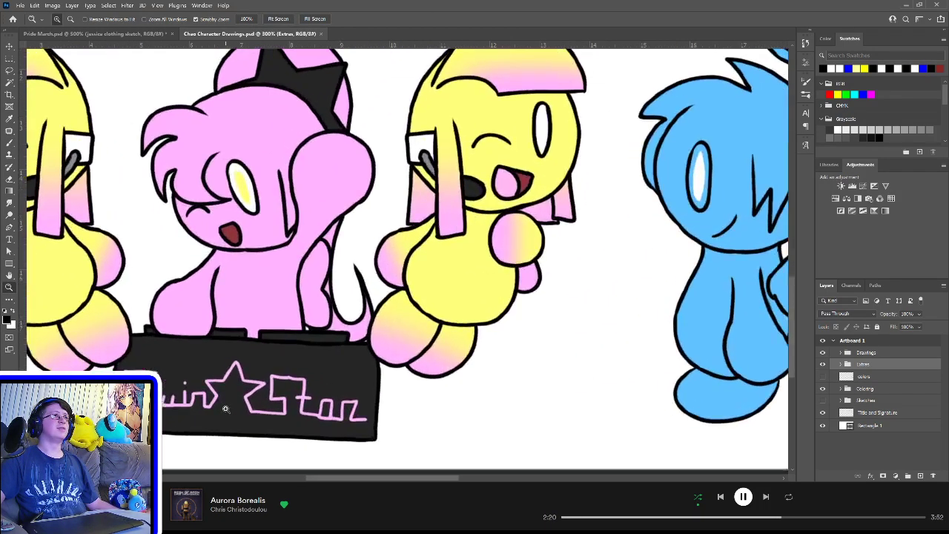
click(225, 409)
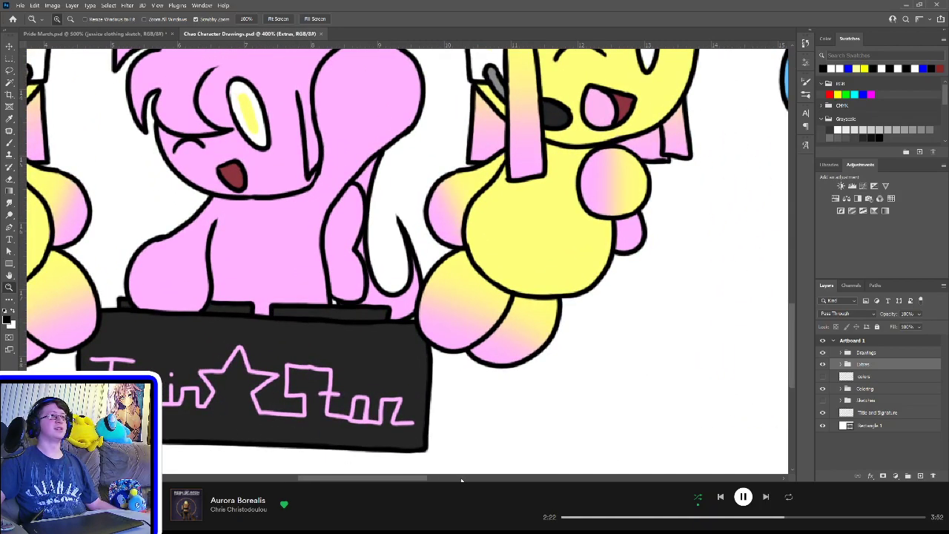
drag(415, 479, 377, 480)
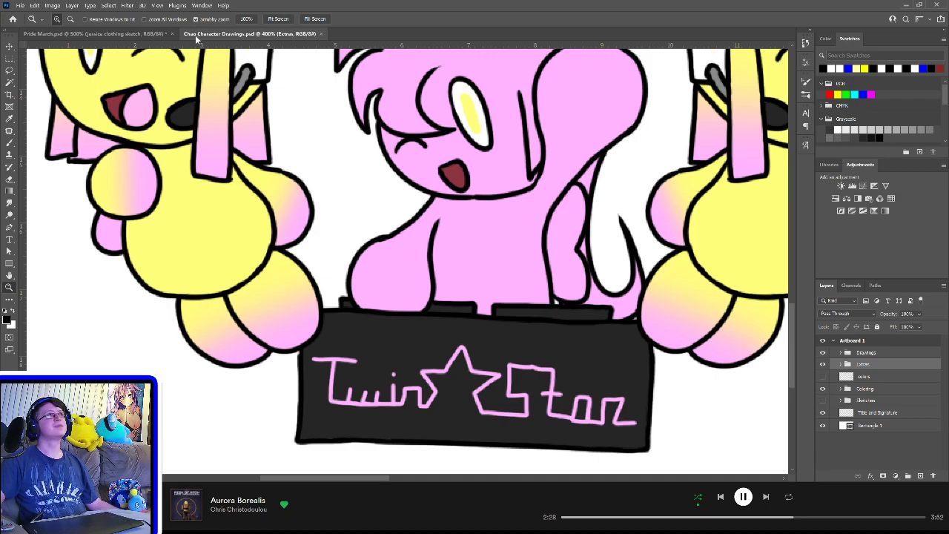
click(140, 33)
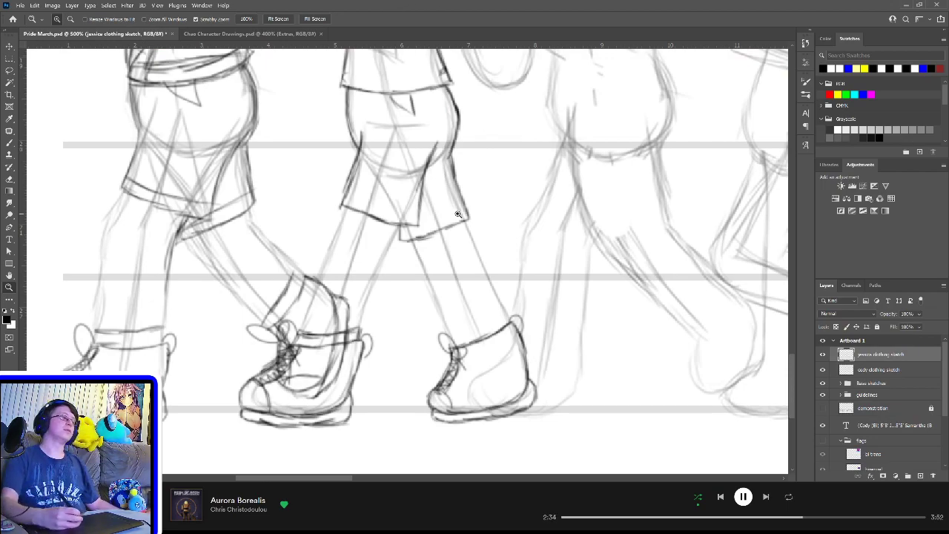
Step: Hide the cody clothing sketch layer and draw a star on each of Jessica's sneakers
key(b)
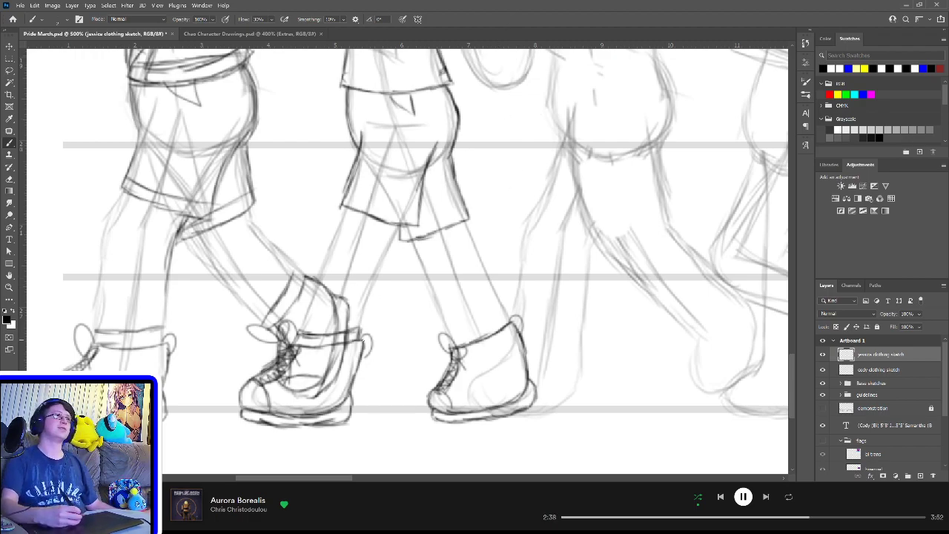
click(822, 369)
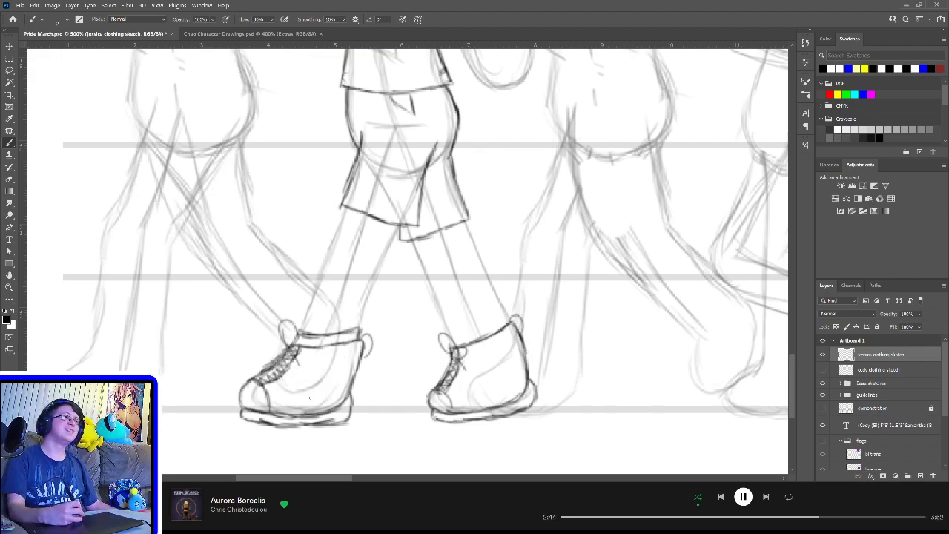
mouse_move(317, 365)
mouse_down()
mouse_move(334, 380)
mouse_move(332, 401)
mouse_move(341, 392)
mouse_move(333, 392)
mouse_move(343, 372)
mouse_move(309, 397)
mouse_up()
key(ctrl+z)
key(ctrl+z)
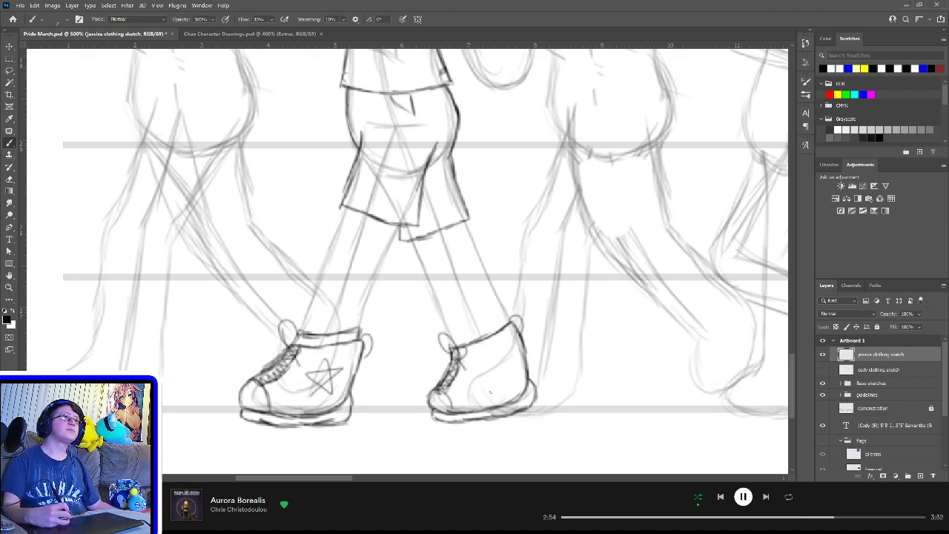
mouse_move(490, 387)
mouse_down()
mouse_move(515, 359)
mouse_move(493, 393)
mouse_move(500, 356)
mouse_move(506, 383)
mouse_move(485, 368)
mouse_move(515, 362)
mouse_move(495, 387)
mouse_up()
key(ctrl+z)
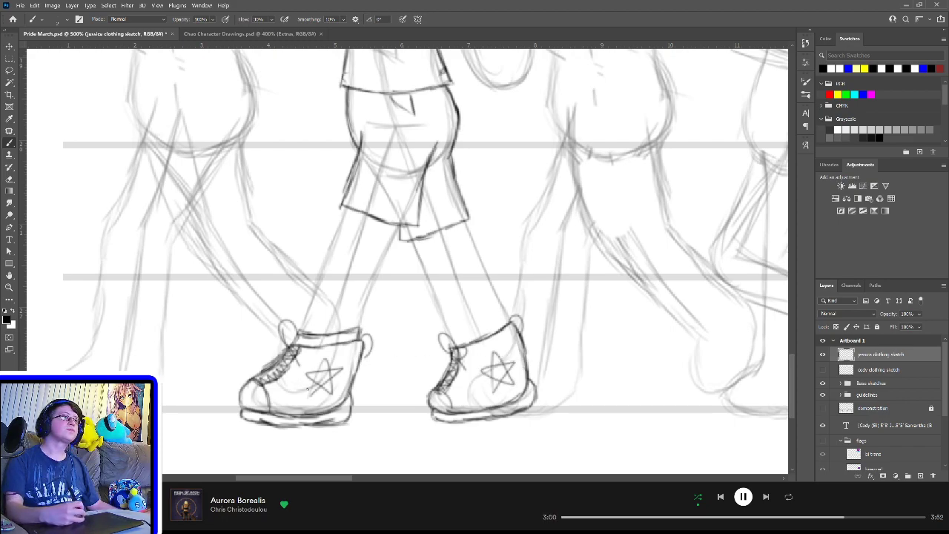
drag(311, 388, 332, 385)
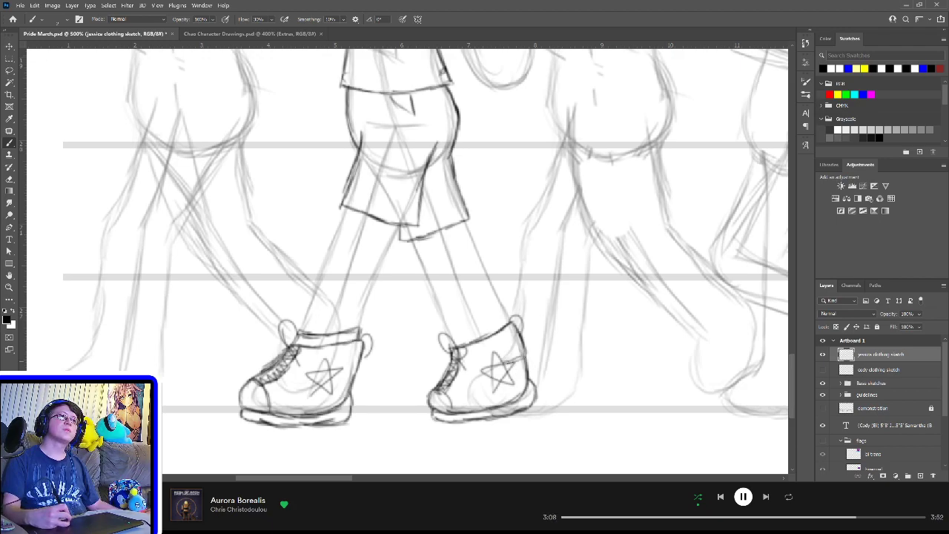
drag(333, 371, 358, 366)
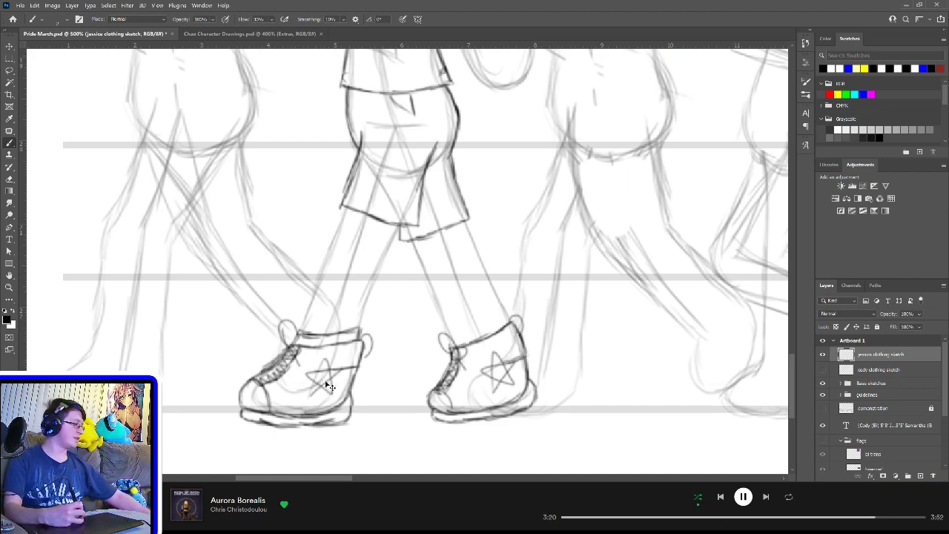
Step: Zoom onto the sneakers and retrace the left shoe's star bold and dark
scroll(329, 383, up, 1)
scroll(329, 383, up, 2)
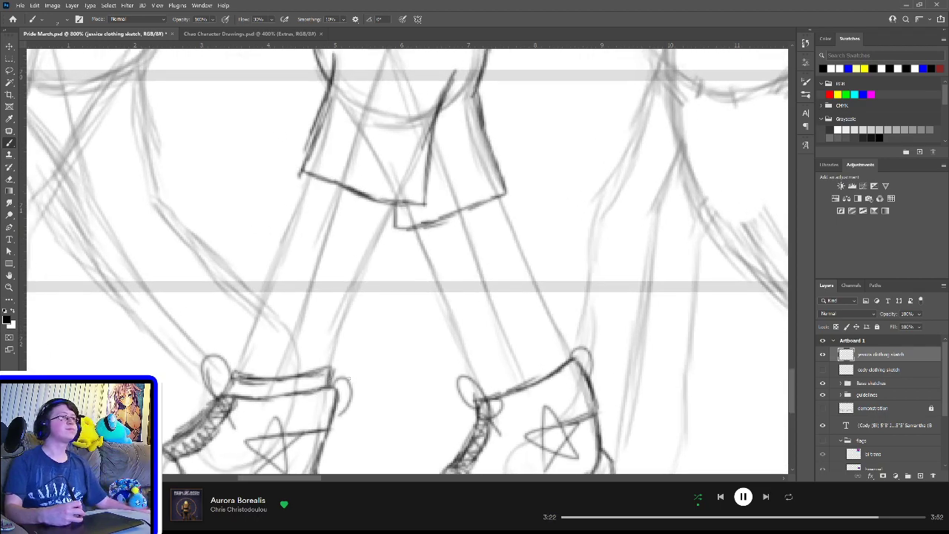
drag(350, 400, 402, 325)
drag(297, 377, 397, 337)
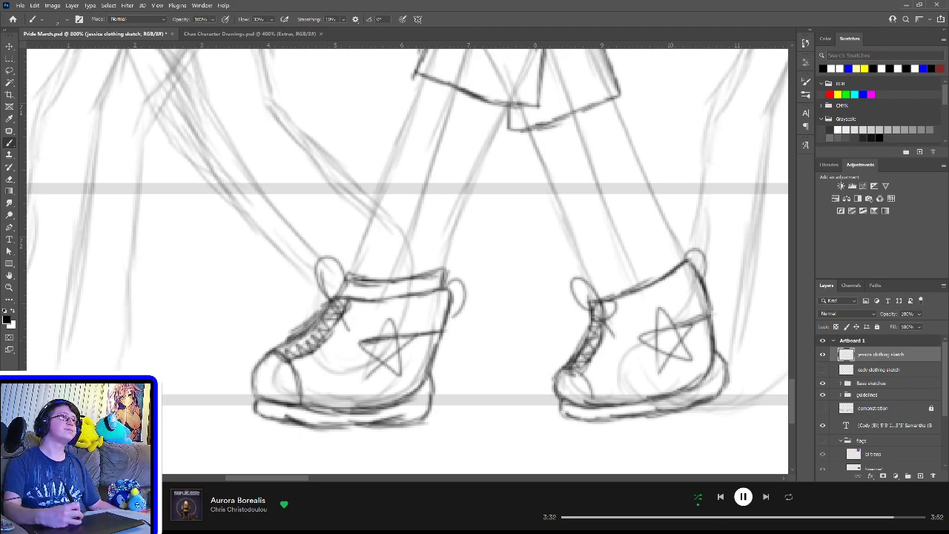
mouse_move(360, 346)
mouse_down()
mouse_move(406, 383)
mouse_move(401, 365)
mouse_up()
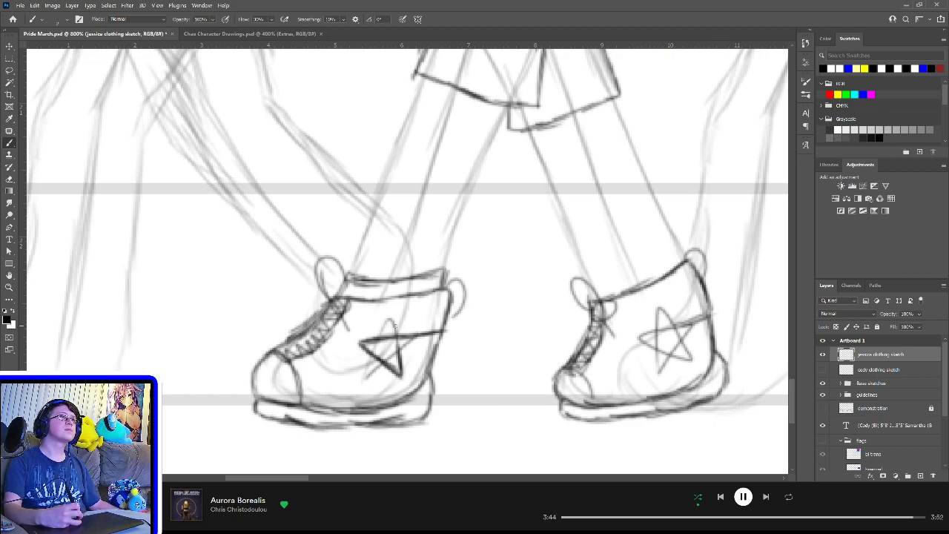
drag(395, 330, 386, 319)
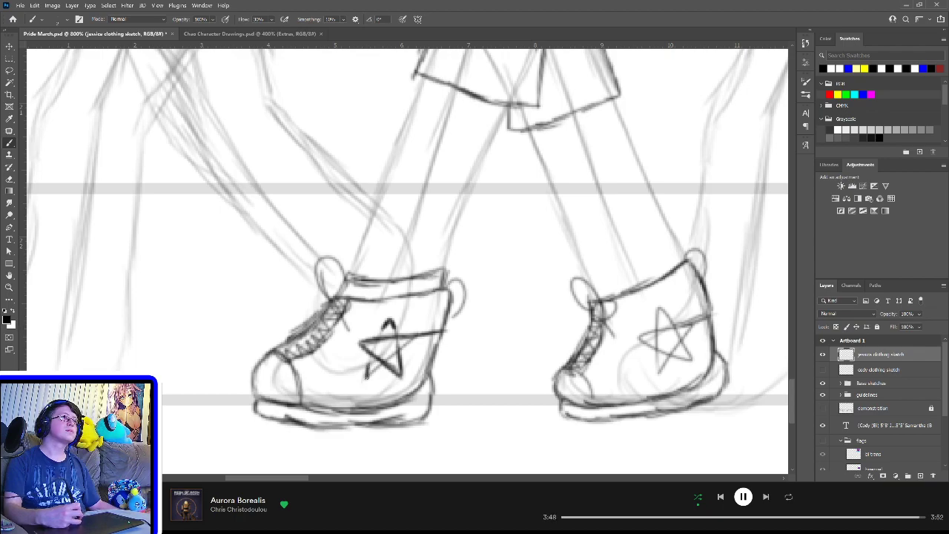
drag(365, 377, 371, 369)
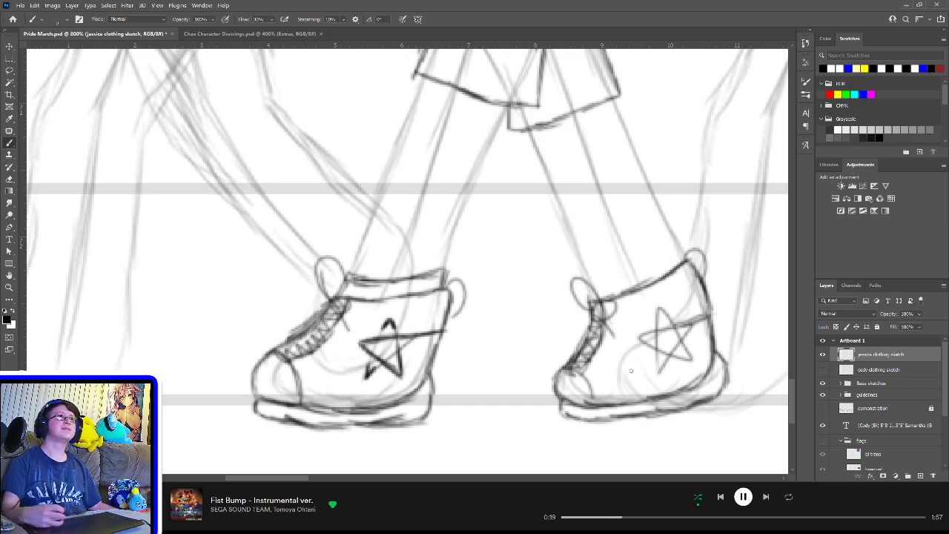
Step: Darken the right shoe's star and draw a firmer top edge on that shoe
mouse_move(642, 335)
mouse_down()
mouse_move(693, 363)
mouse_move(656, 343)
mouse_move(708, 313)
mouse_move(658, 305)
mouse_move(660, 324)
mouse_move(667, 307)
mouse_up()
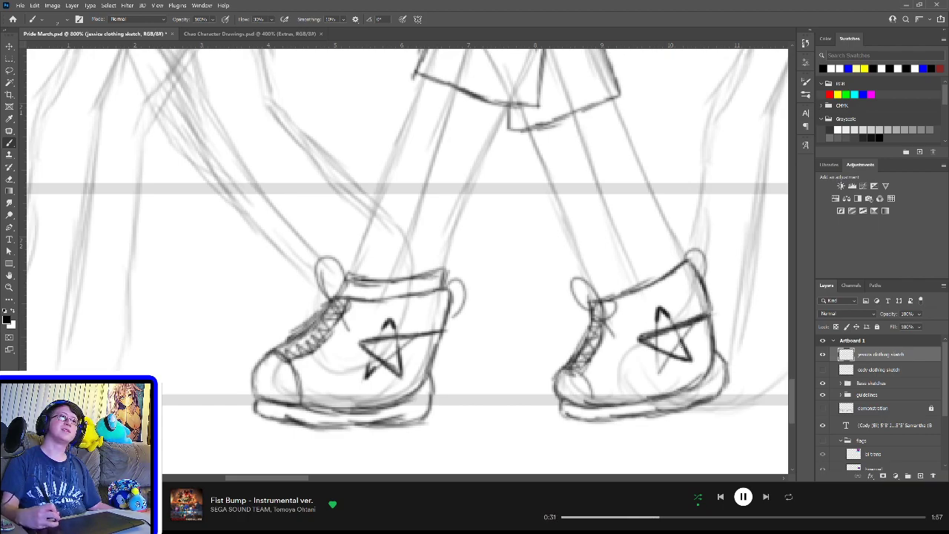
mouse_move(657, 372)
mouse_down()
mouse_move(659, 356)
mouse_move(667, 374)
mouse_up()
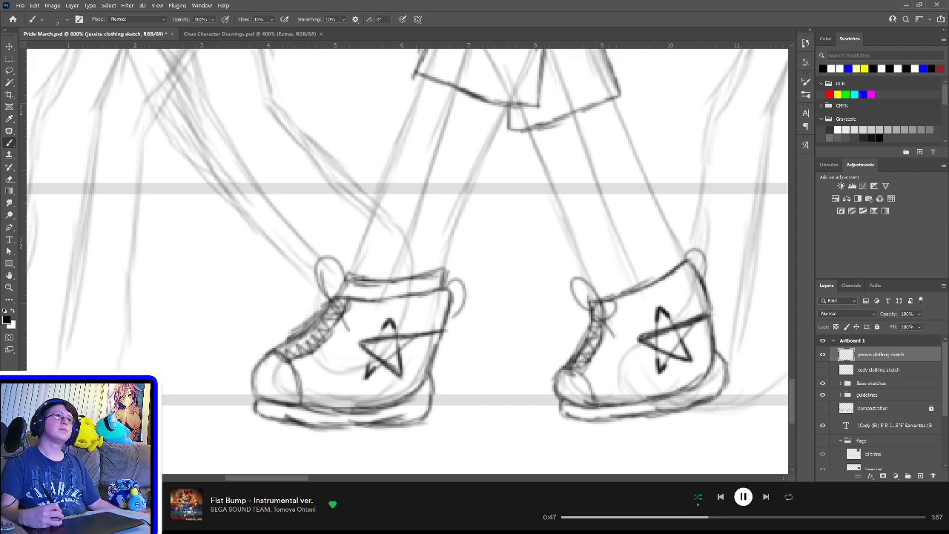
mouse_move(593, 287)
mouse_down()
mouse_move(668, 252)
mouse_move(687, 255)
mouse_up()
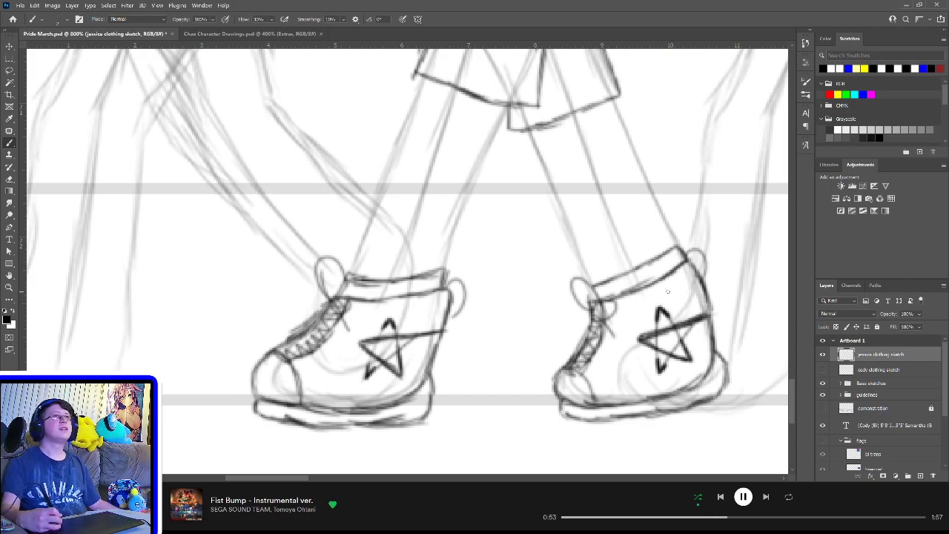
mouse_move(646, 201)
mouse_down()
mouse_move(645, 303)
mouse_move(646, 233)
mouse_move(662, 319)
mouse_up()
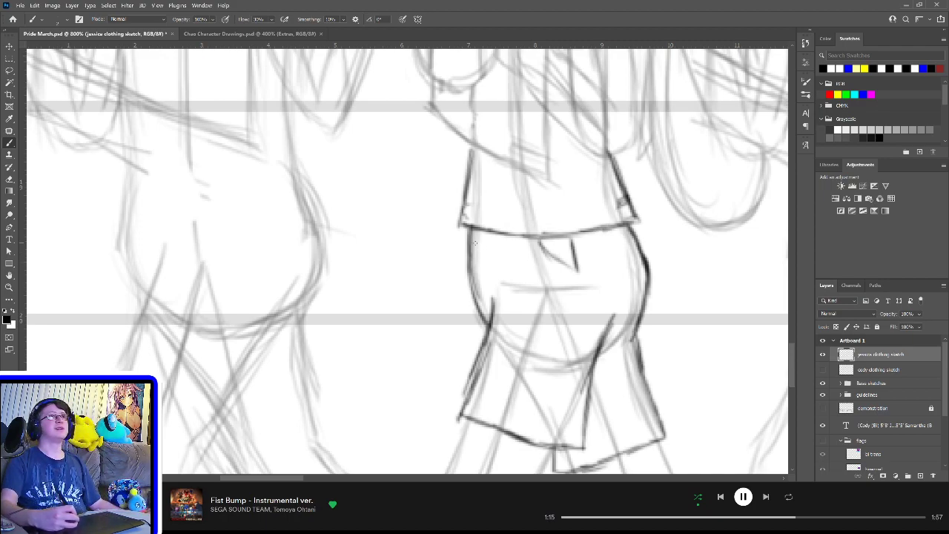
Step: Draw the waistband edge across the shorts with a fly line and ribbing strokes
mouse_move(470, 249)
mouse_down()
mouse_move(573, 253)
mouse_move(643, 242)
mouse_move(631, 225)
mouse_up()
drag(468, 229, 476, 247)
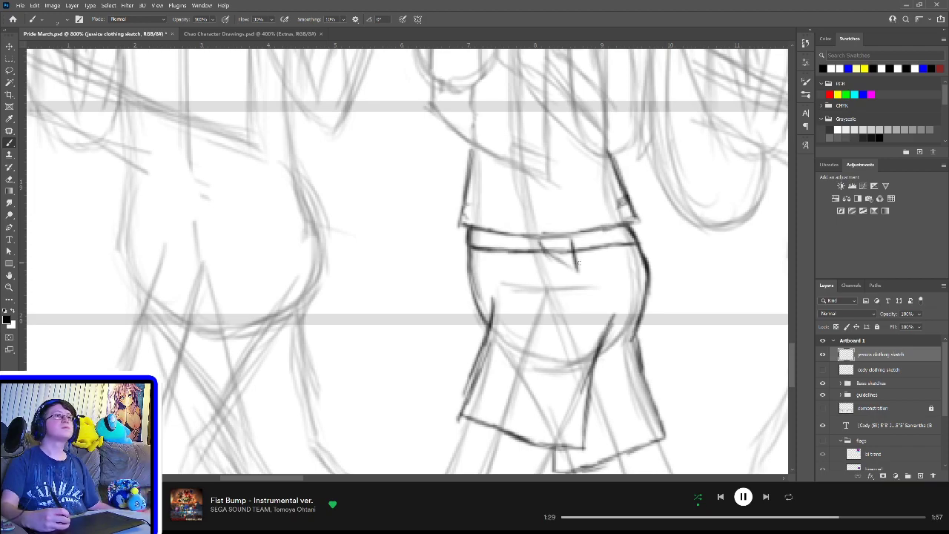
drag(574, 255, 577, 268)
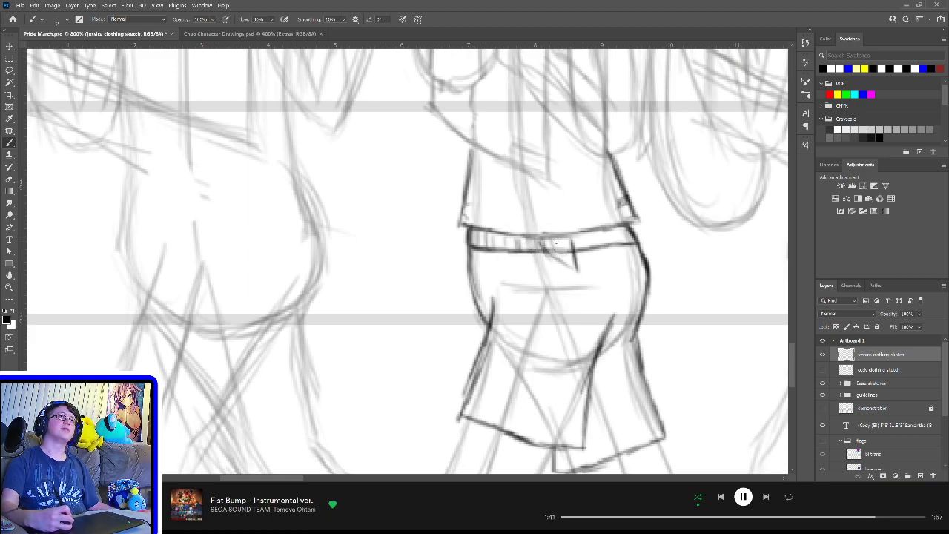
mouse_move(556, 241)
mouse_down()
mouse_move(579, 242)
mouse_move(573, 236)
mouse_move(585, 248)
mouse_move(595, 230)
mouse_move(619, 246)
mouse_move(621, 226)
mouse_move(631, 252)
mouse_up()
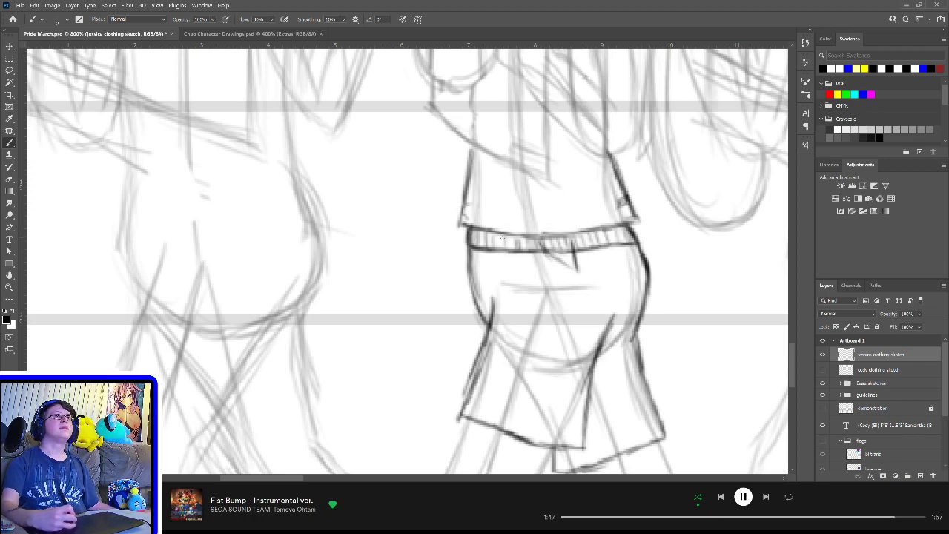
drag(473, 238, 626, 244)
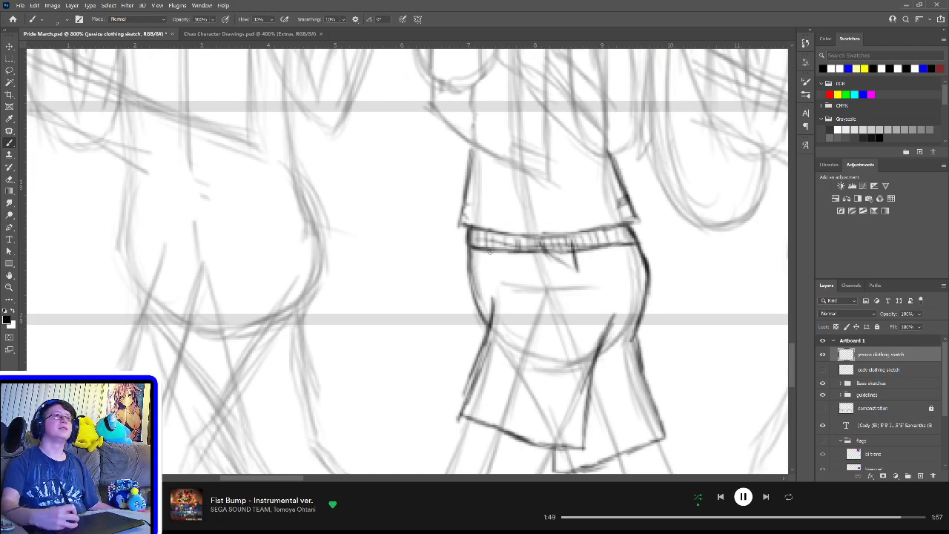
Step: Redraw the waistband's lower edge, add left-side ribbing, and fit the artboard with Ctrl+0
key(ctrl+z)
drag(472, 245, 657, 227)
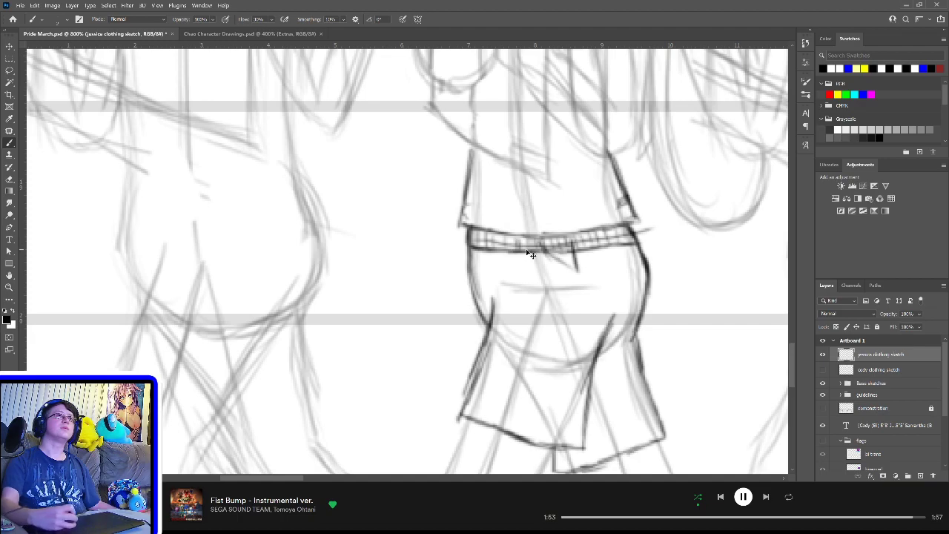
key(ctrl+z)
drag(569, 245, 640, 235)
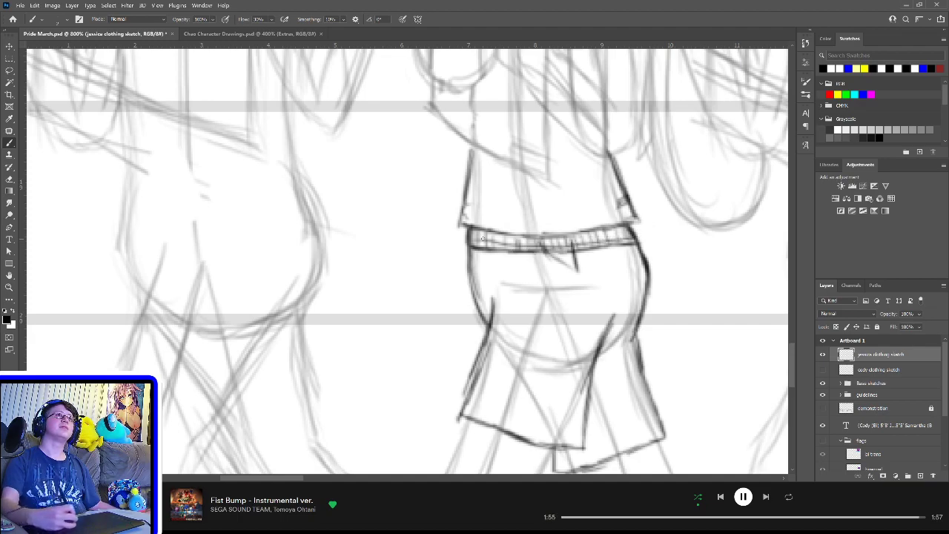
drag(475, 237, 619, 234)
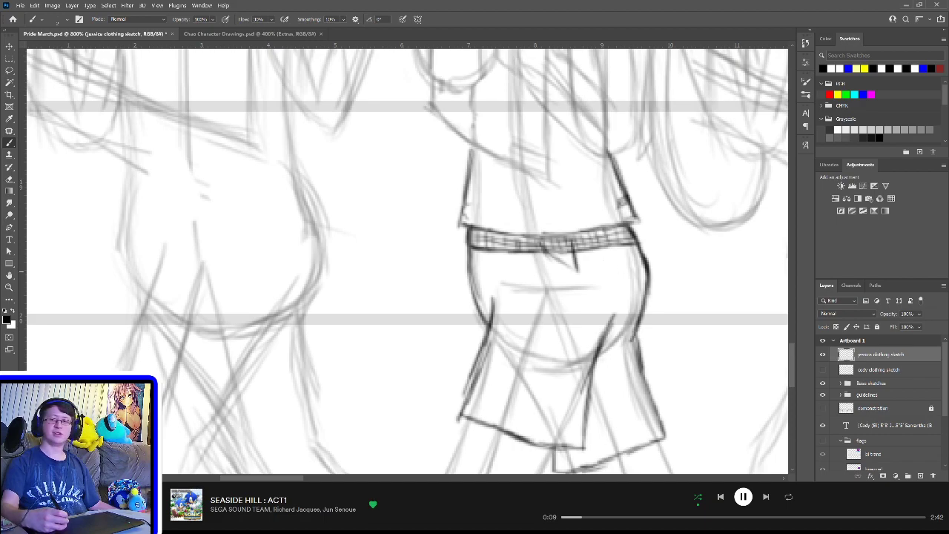
key(ctrl+0)
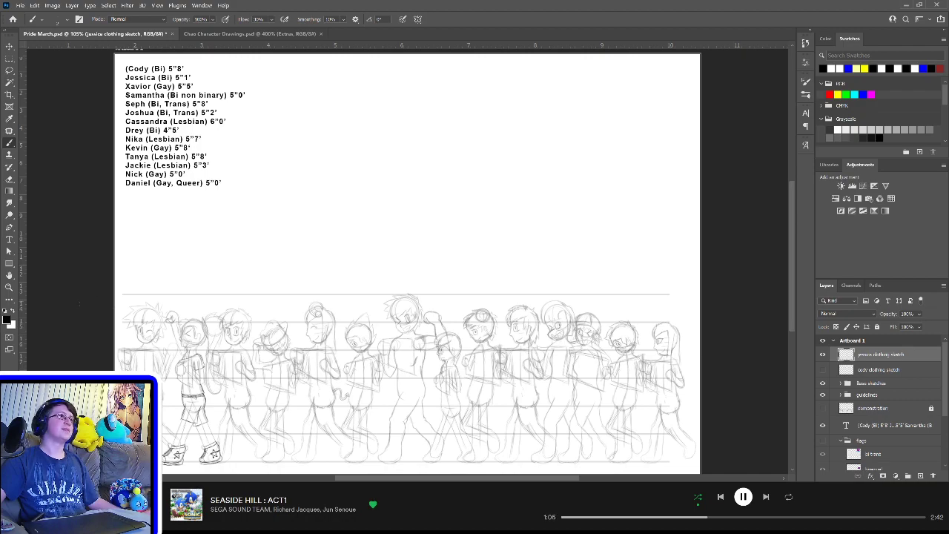
Step: Zoom in on Jessica's raised fist and draw two wristband lines around her forearm
click(9, 287)
click(154, 337)
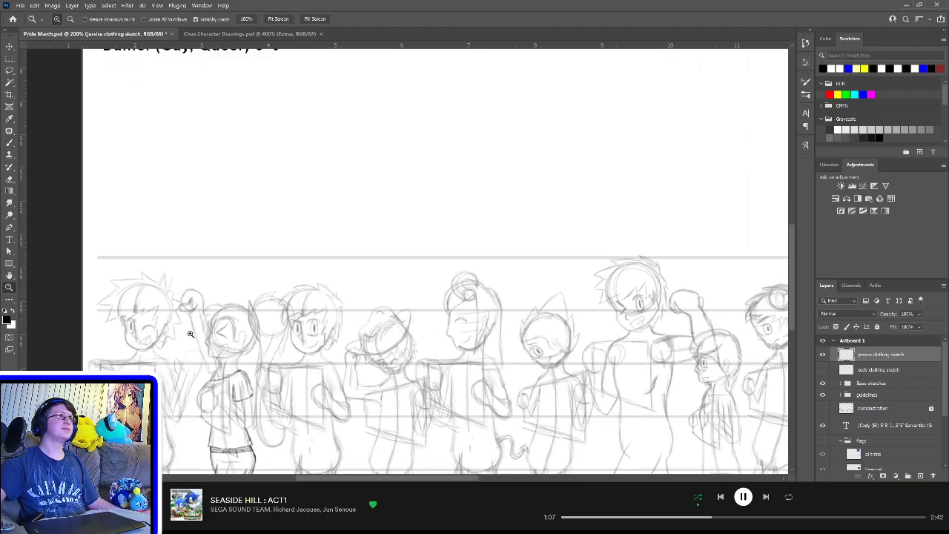
drag(191, 334, 186, 292)
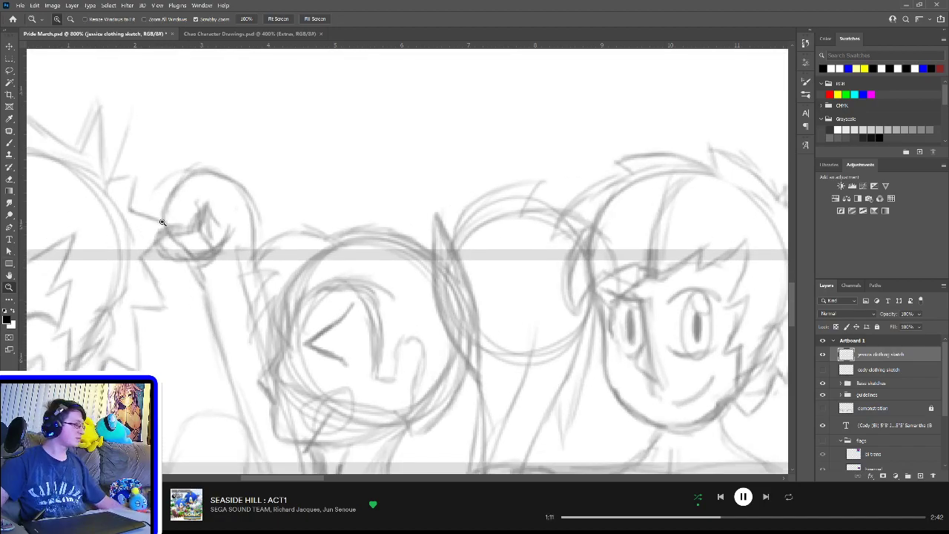
key(b)
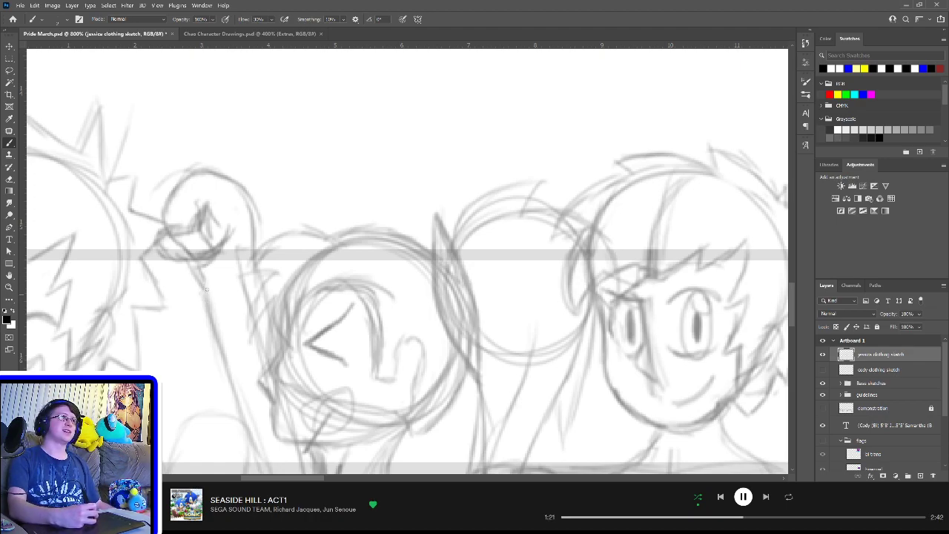
drag(196, 291, 256, 260)
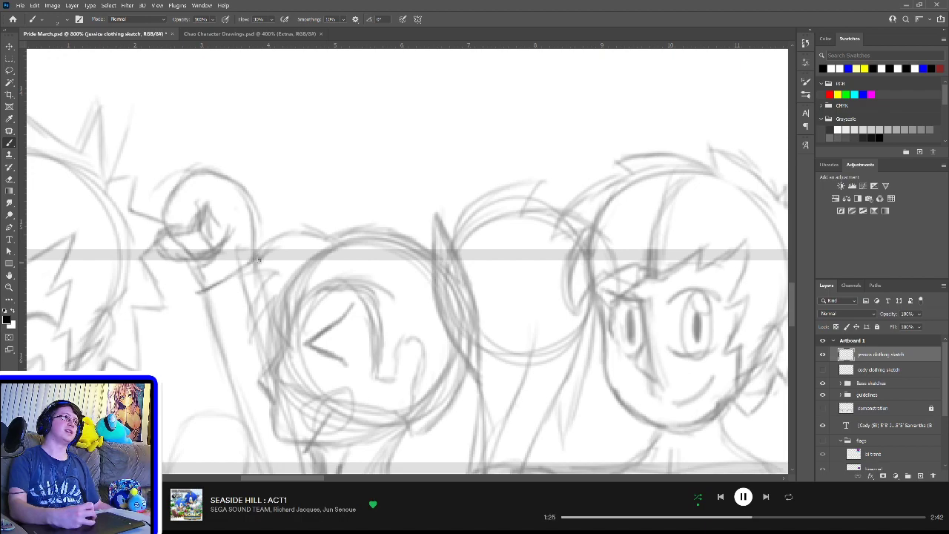
mouse_move(197, 291)
mouse_down()
mouse_move(198, 303)
mouse_move(222, 294)
mouse_up()
mouse_move(257, 260)
mouse_down()
mouse_move(247, 278)
mouse_move(199, 301)
mouse_up()
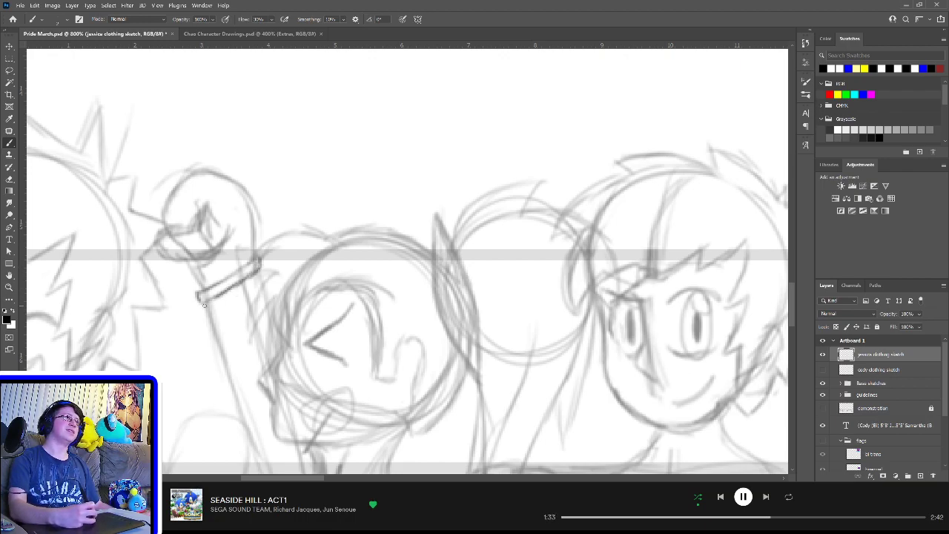
mouse_move(204, 303)
mouse_down()
mouse_move(268, 282)
mouse_move(270, 297)
mouse_up()
drag(205, 308, 272, 290)
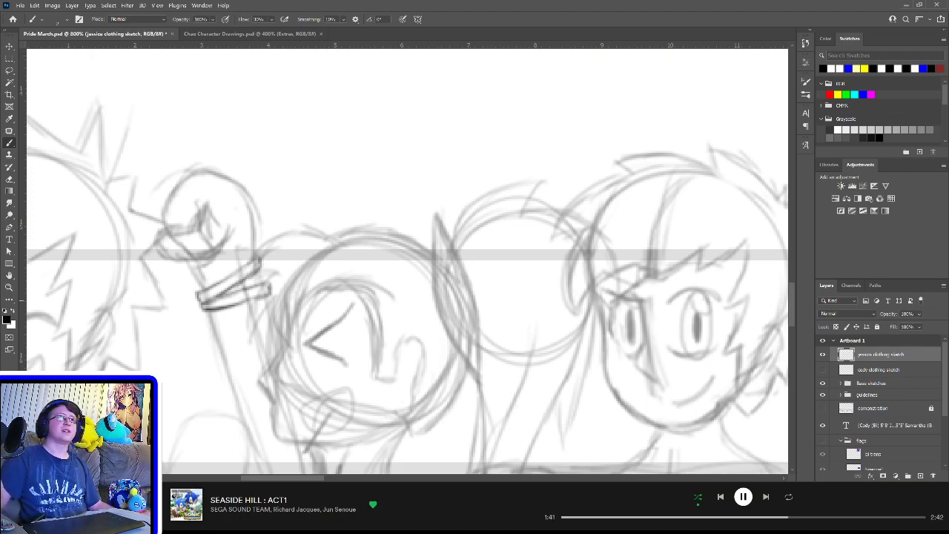
scroll(698, 338, down, 5)
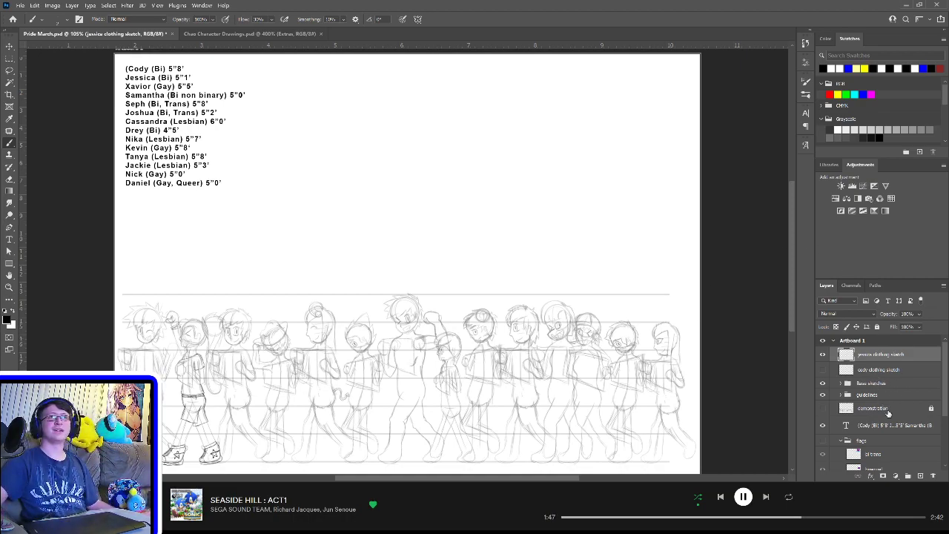
scroll(890, 422, down, 1)
scroll(890, 422, down, 3)
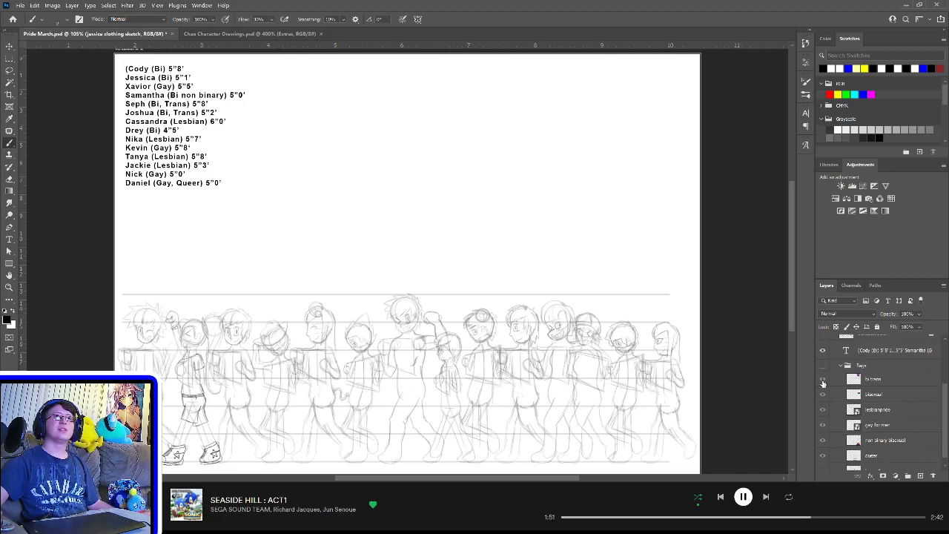
click(822, 366)
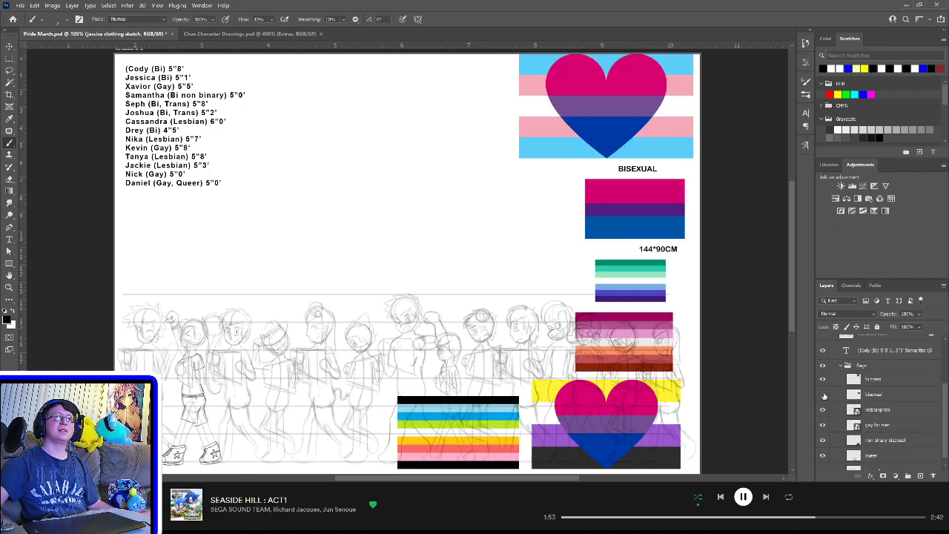
click(824, 395)
click(823, 395)
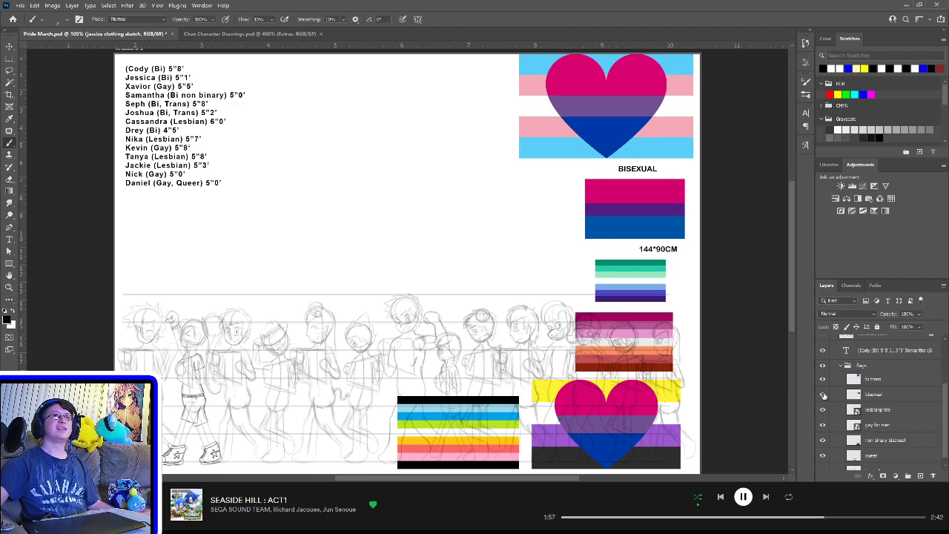
scroll(823, 397, down, 1)
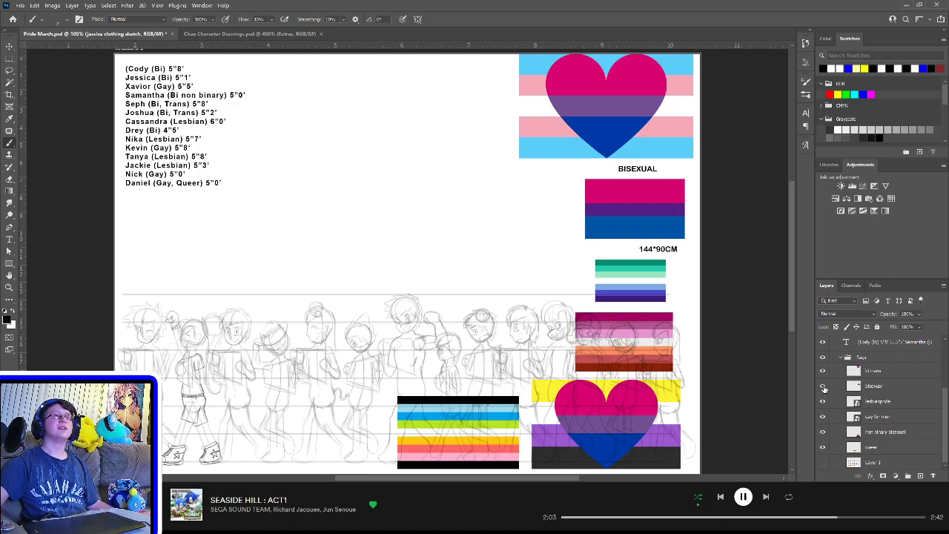
click(822, 387)
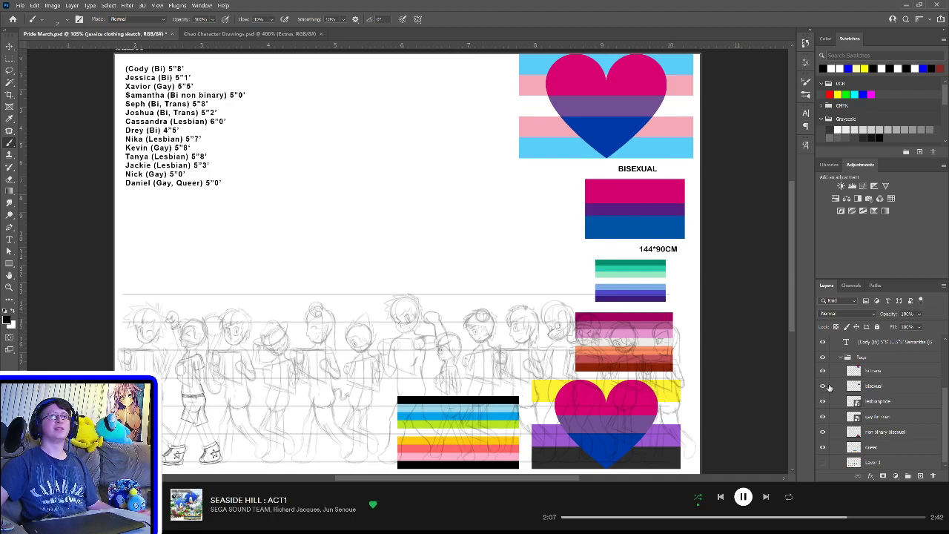
click(822, 356)
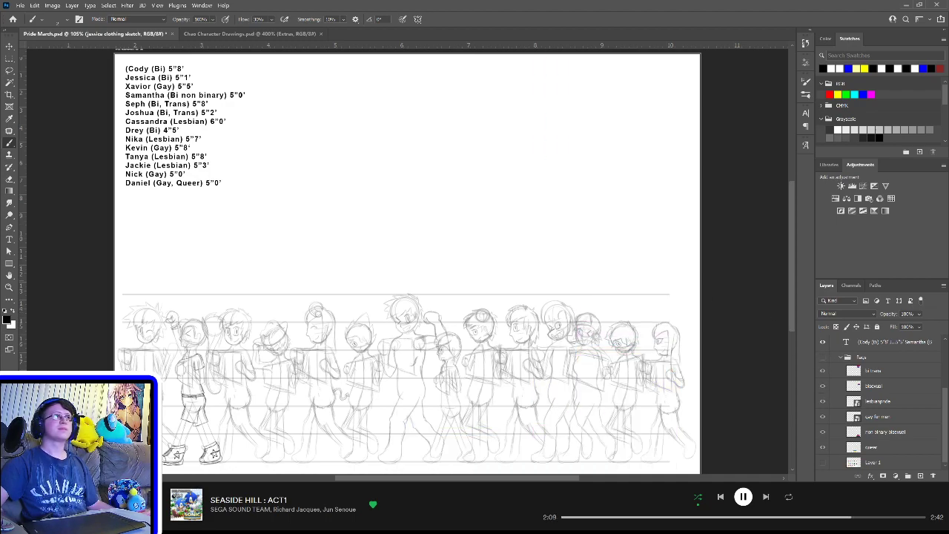
click(9, 288)
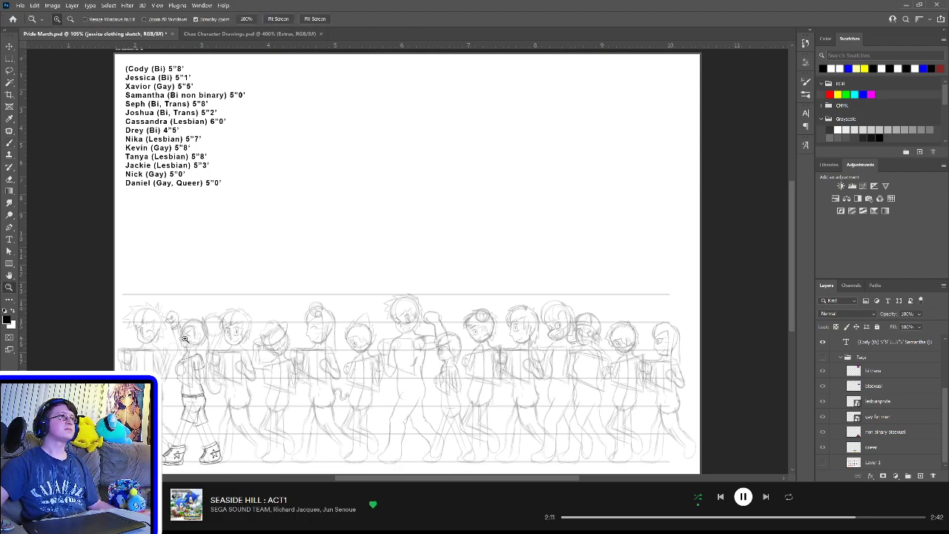
Step: Zoom in tightly on the raised arm and erase the stray wristband lines
click(182, 337)
click(167, 326)
click(162, 323)
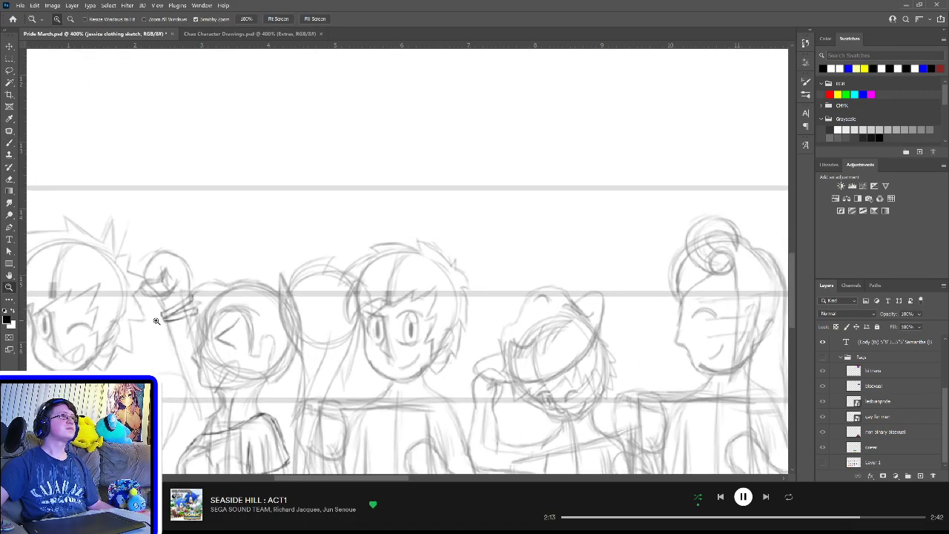
click(160, 319)
click(160, 316)
click(160, 316)
click(163, 316)
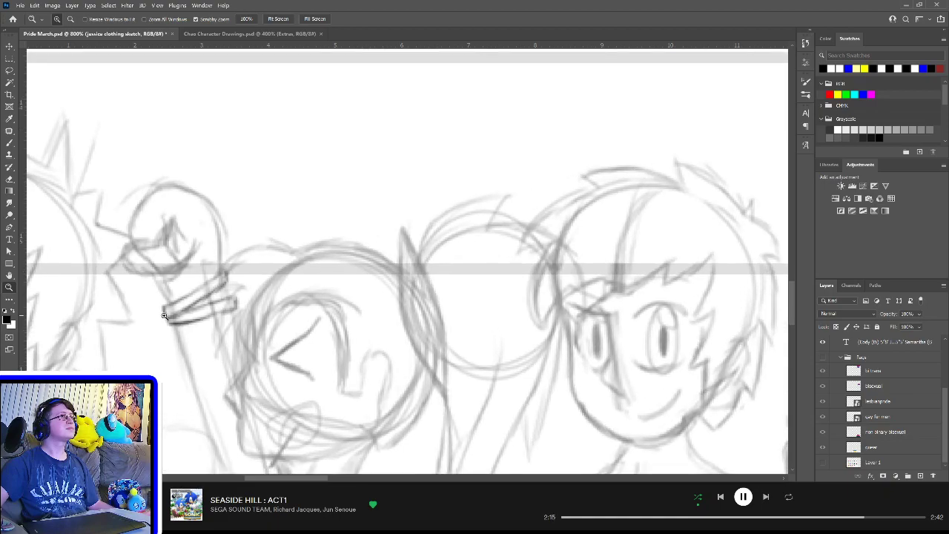
click(169, 314)
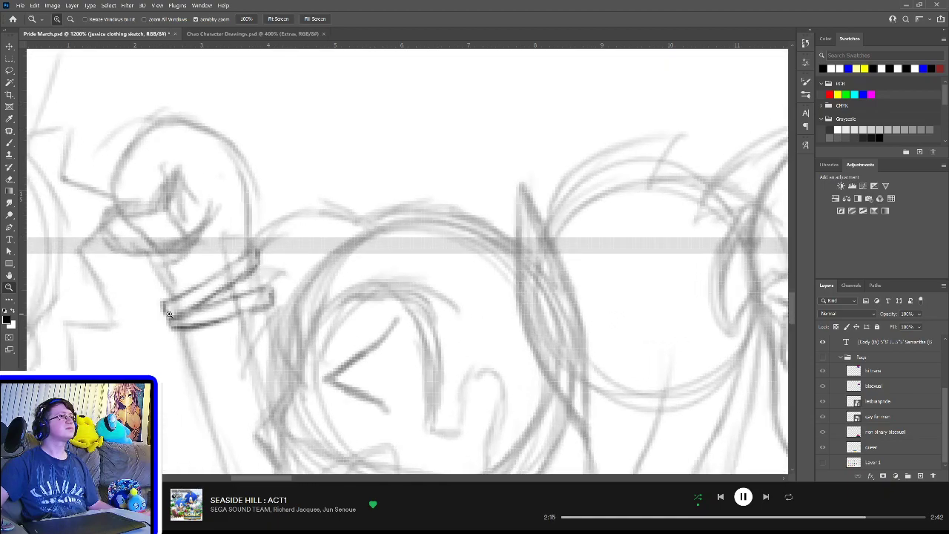
alt+click(212, 310)
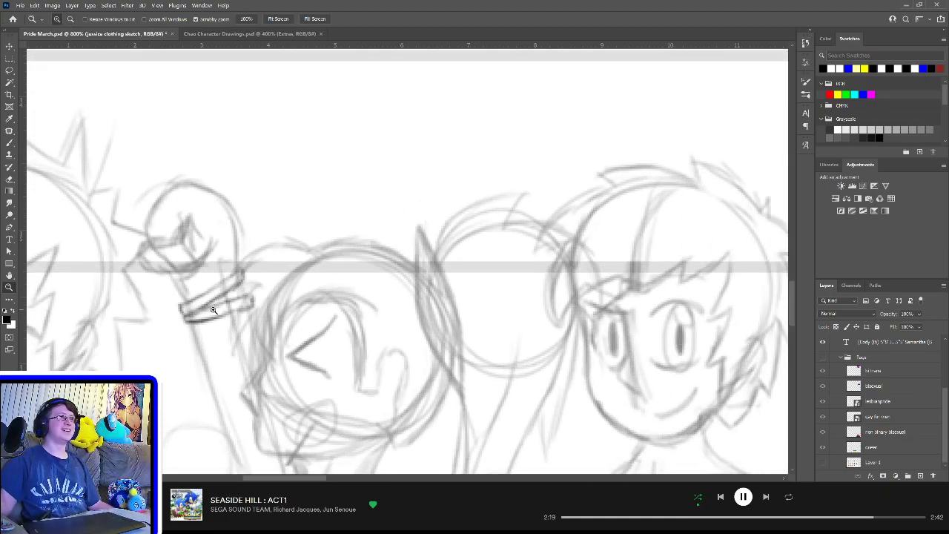
key(b)
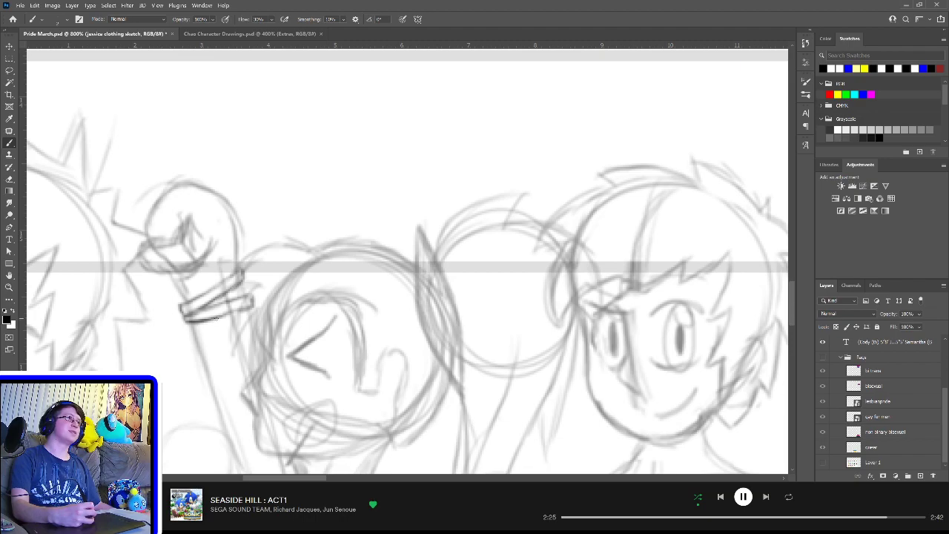
key(e)
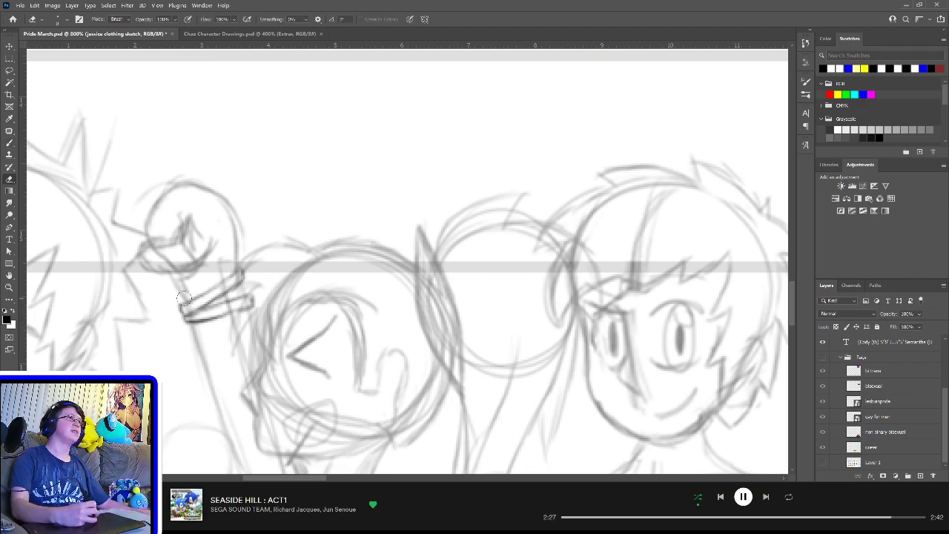
mouse_move(218, 276)
mouse_down()
mouse_move(242, 262)
mouse_move(221, 277)
mouse_move(201, 332)
mouse_move(190, 330)
mouse_move(254, 318)
mouse_move(233, 294)
mouse_up()
key(b)
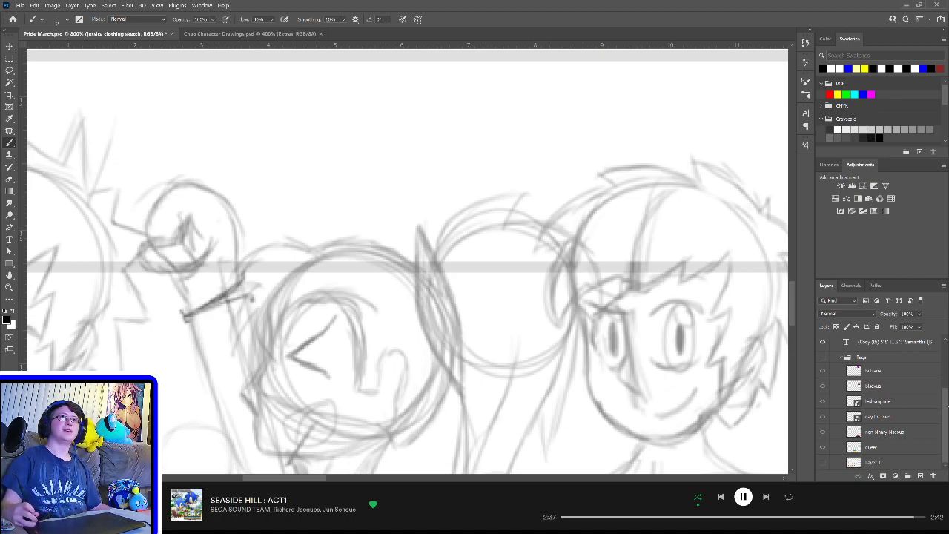
Step: Redraw the wristband's upper, lower and left-end lines darker
scroll(947, 408, up, 3)
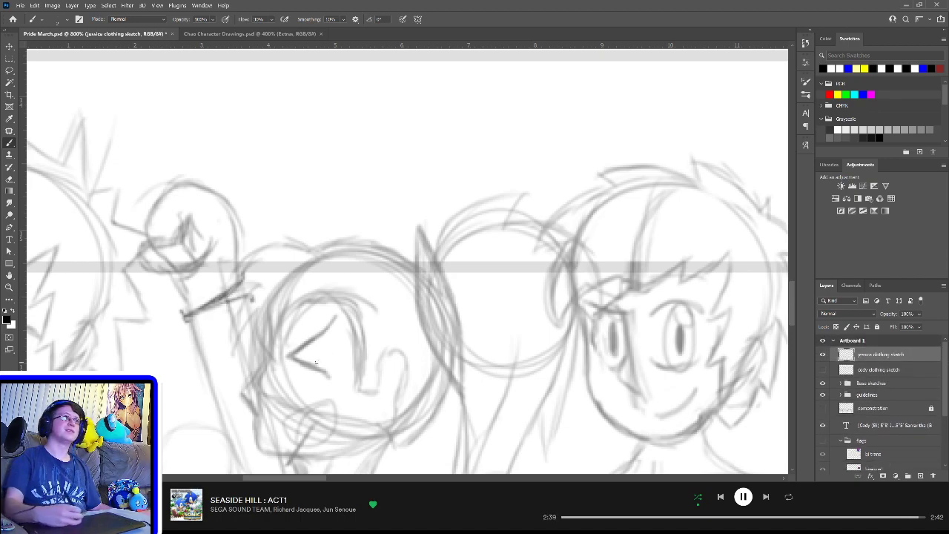
drag(226, 301, 252, 286)
drag(206, 307, 252, 290)
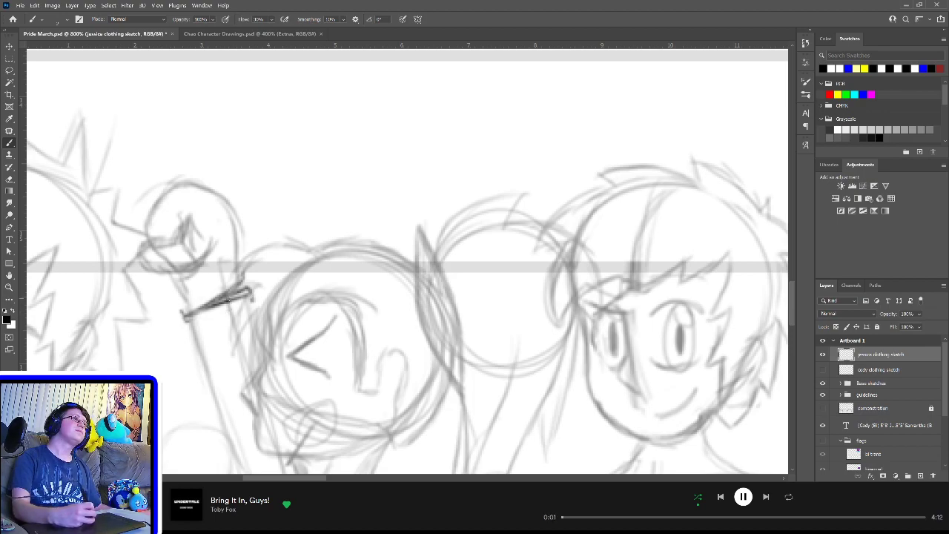
drag(218, 300, 248, 287)
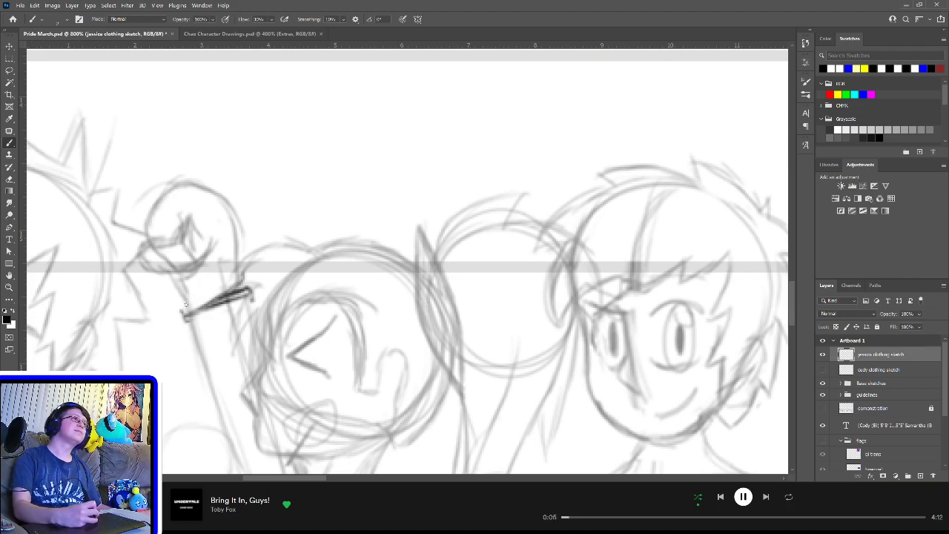
mouse_move(184, 304)
mouse_down()
mouse_move(180, 314)
mouse_move(197, 290)
mouse_move(182, 308)
mouse_move(239, 265)
mouse_move(245, 288)
mouse_up()
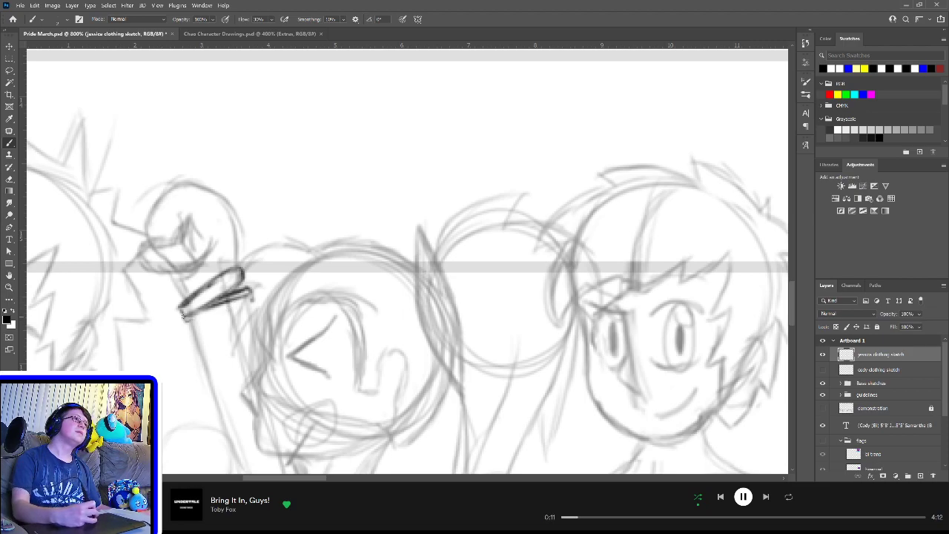
mouse_move(183, 316)
mouse_down()
mouse_move(257, 308)
mouse_move(249, 296)
mouse_move(235, 315)
mouse_up()
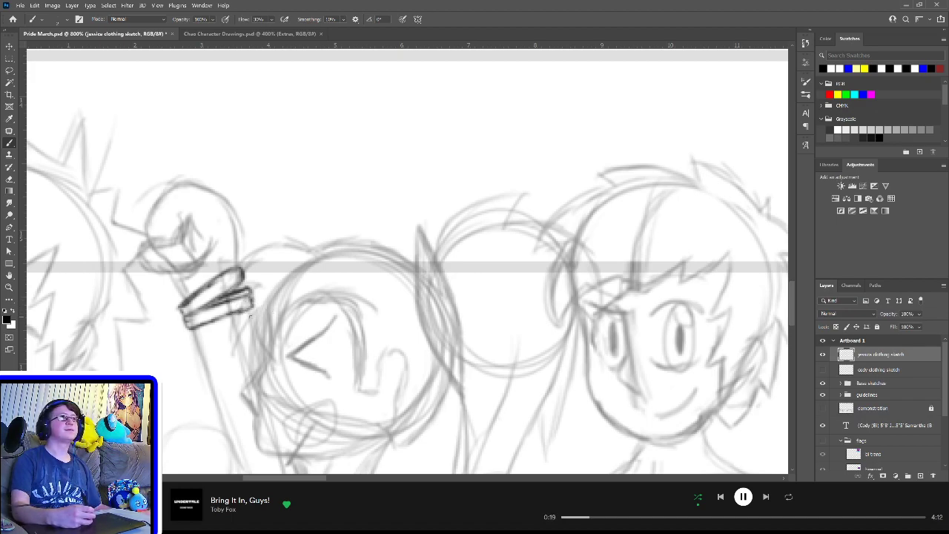
Step: Erase part of the wristband and retrace it as thick, dark stacked stripes
key(e)
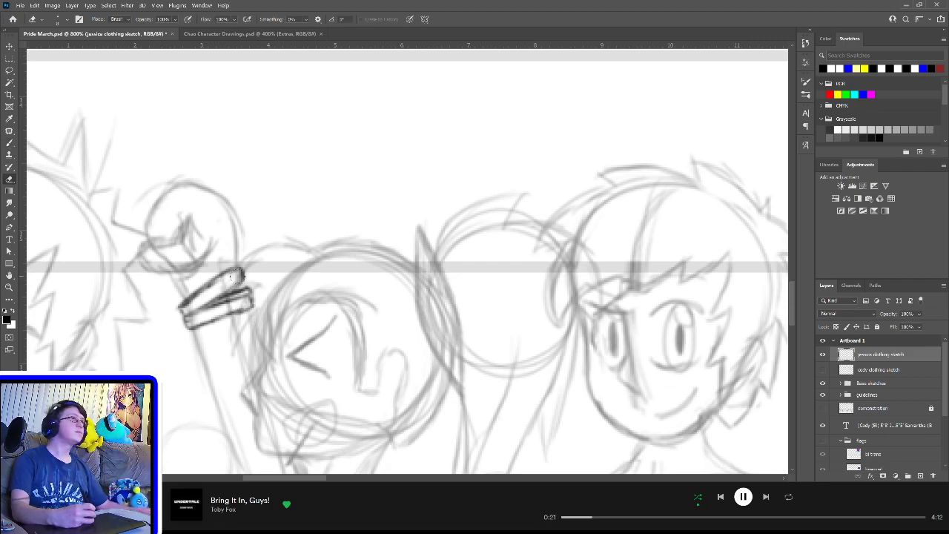
drag(220, 295, 246, 281)
key(b)
mouse_move(210, 310)
mouse_down()
mouse_move(251, 297)
mouse_move(235, 294)
mouse_move(249, 285)
mouse_move(229, 292)
mouse_move(245, 289)
mouse_up()
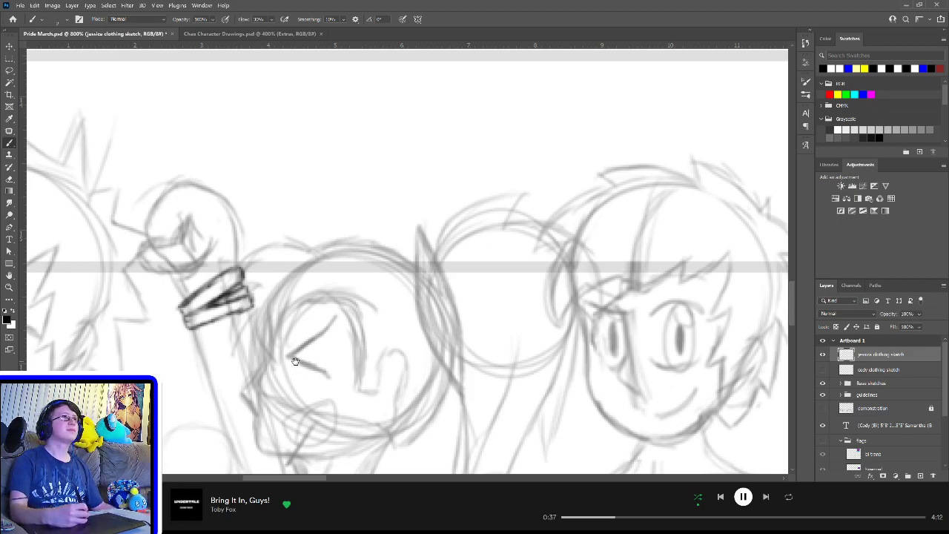
drag(280, 348, 314, 295)
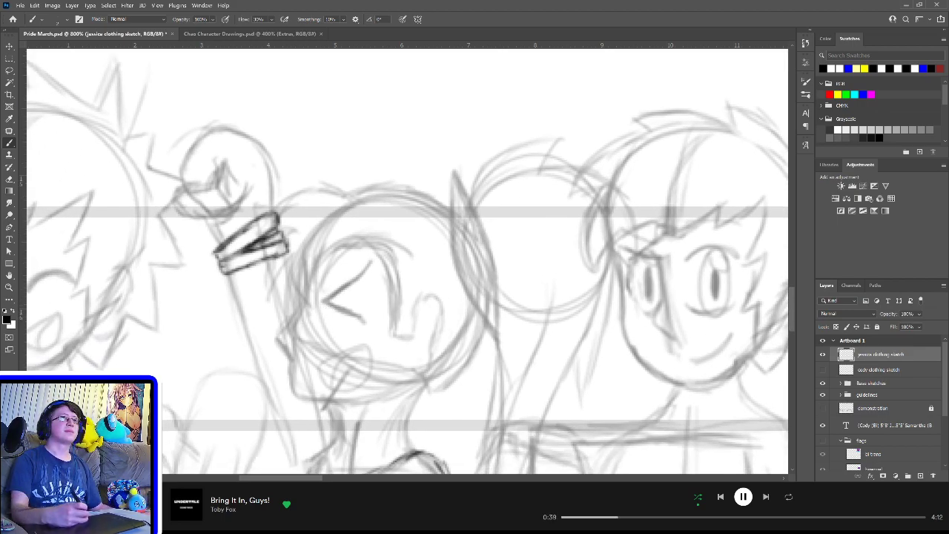
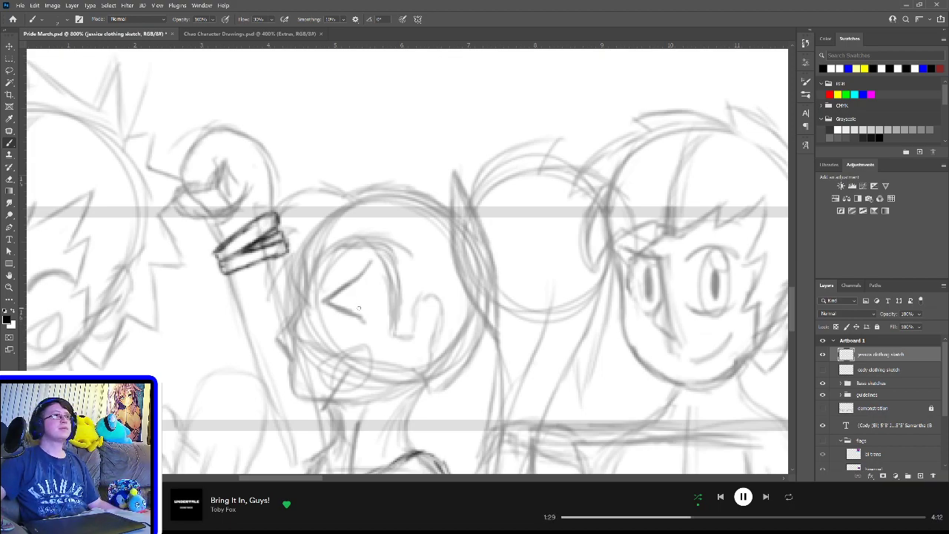
Step: Sketch the fist's finger bumps, wrist line and thumb over the character's chest
scroll(359, 309, down, 8)
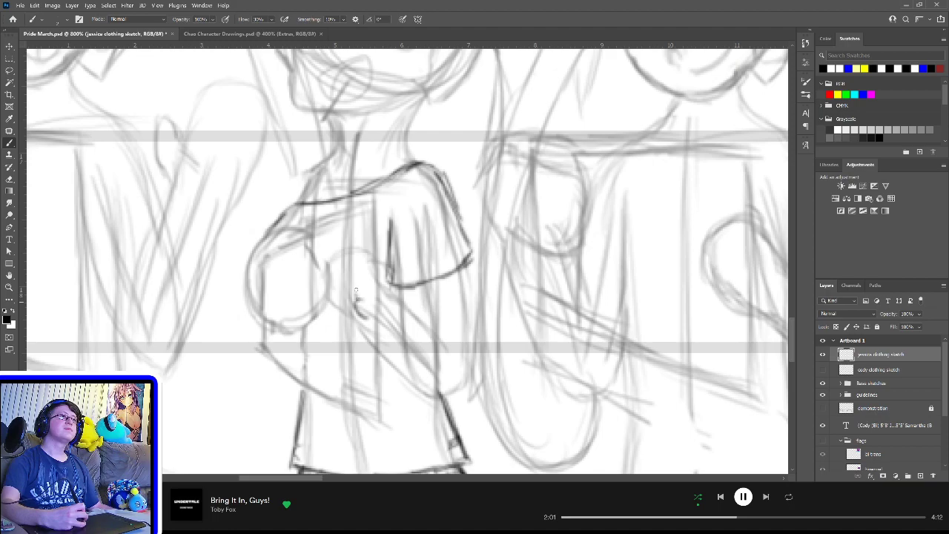
mouse_move(356, 292)
mouse_down()
mouse_move(371, 259)
mouse_move(385, 265)
mouse_up()
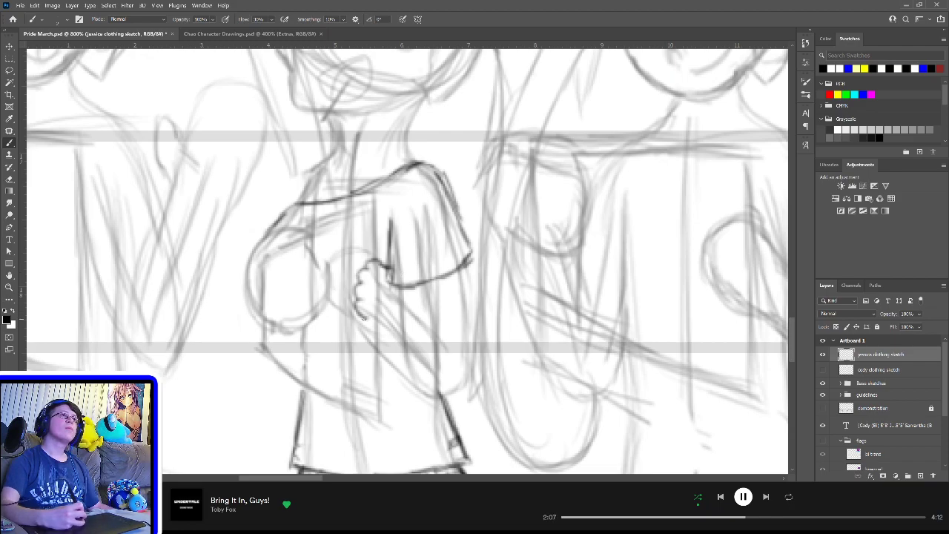
drag(364, 319, 396, 327)
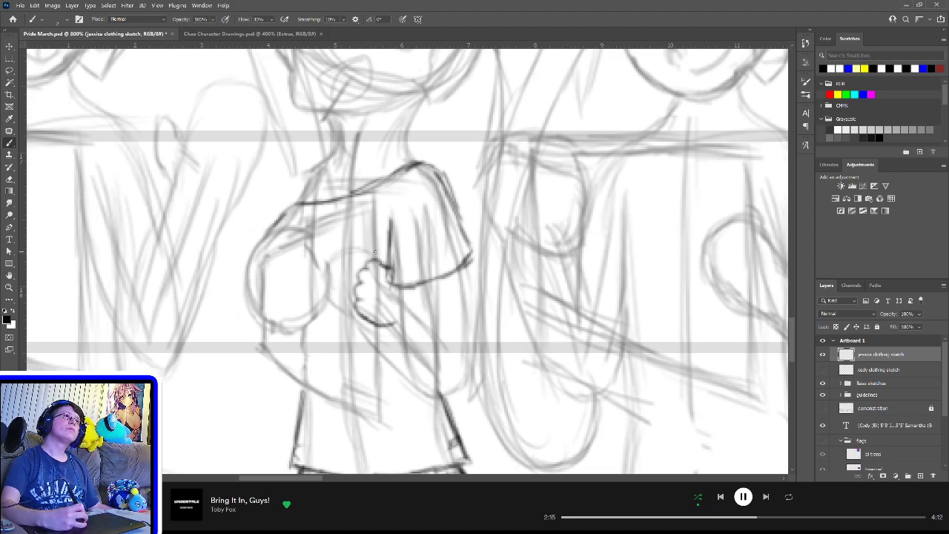
mouse_move(375, 252)
mouse_down()
mouse_move(426, 331)
mouse_move(396, 334)
mouse_move(425, 388)
mouse_up()
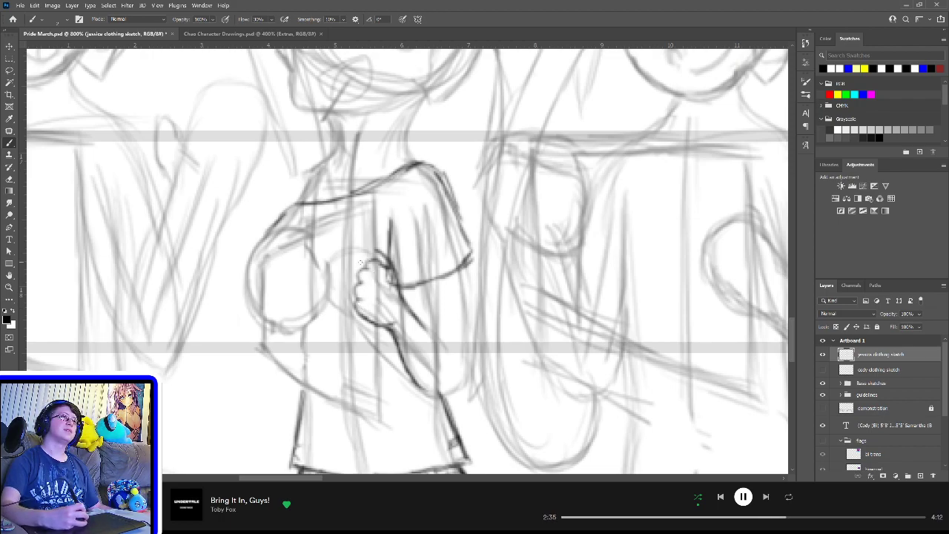
Step: Redraw the fist's fingers, darken its lower edge, and pan up to the head and raised arm
mouse_move(364, 272)
mouse_down()
mouse_move(365, 253)
mouse_move(376, 255)
mouse_move(381, 265)
mouse_move(365, 270)
mouse_move(363, 286)
mouse_up()
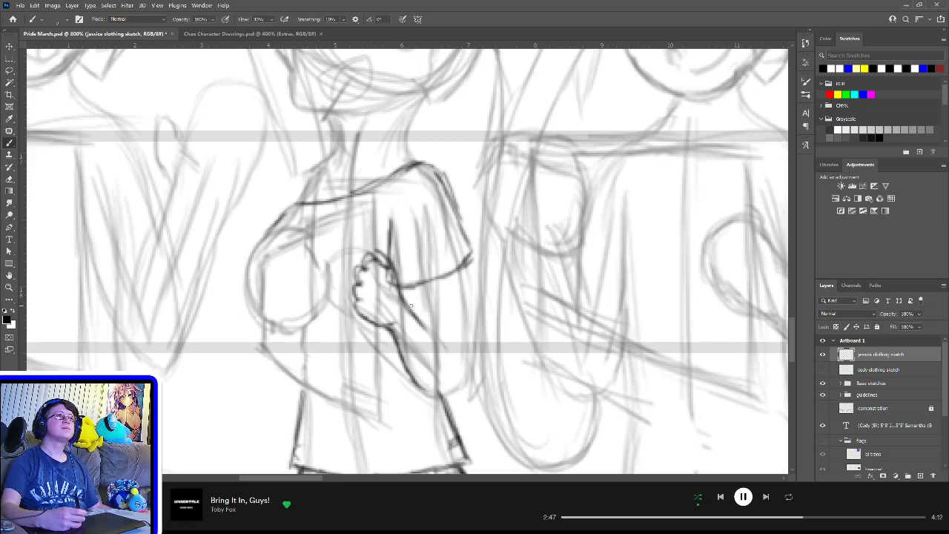
mouse_move(390, 326)
mouse_down()
mouse_move(408, 301)
mouse_move(420, 319)
mouse_move(401, 338)
mouse_up()
mouse_move(407, 329)
mouse_down()
mouse_move(383, 342)
mouse_move(402, 344)
mouse_move(396, 332)
mouse_move(414, 320)
mouse_up()
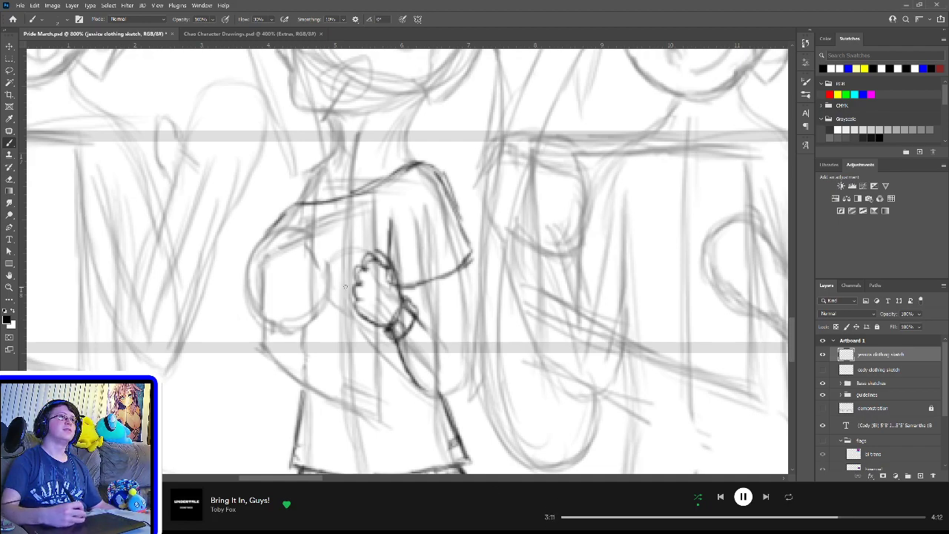
mouse_move(337, 256)
mouse_down()
mouse_move(347, 306)
mouse_move(397, 412)
mouse_move(406, 475)
mouse_up()
mouse_move(446, 310)
mouse_down()
mouse_move(452, 318)
mouse_move(413, 322)
mouse_up()
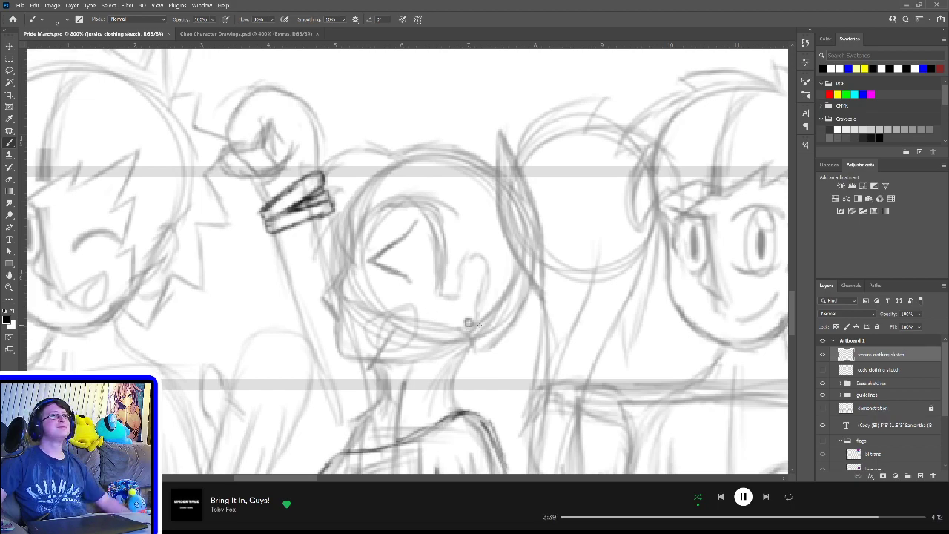
Step: Pan to the next character and create a new layer named 'xavier clothing sketch'
drag(541, 360, 364, 333)
drag(551, 229, 388, 211)
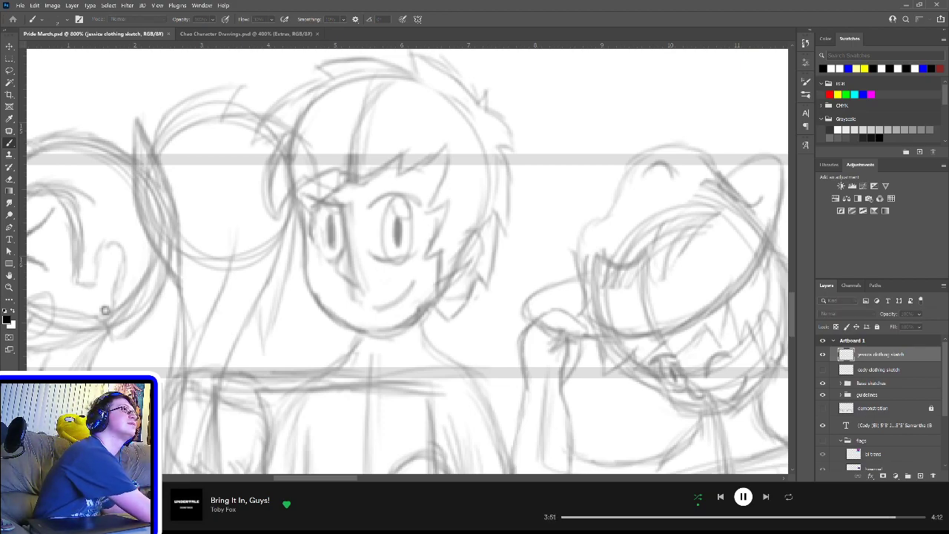
key(Return)
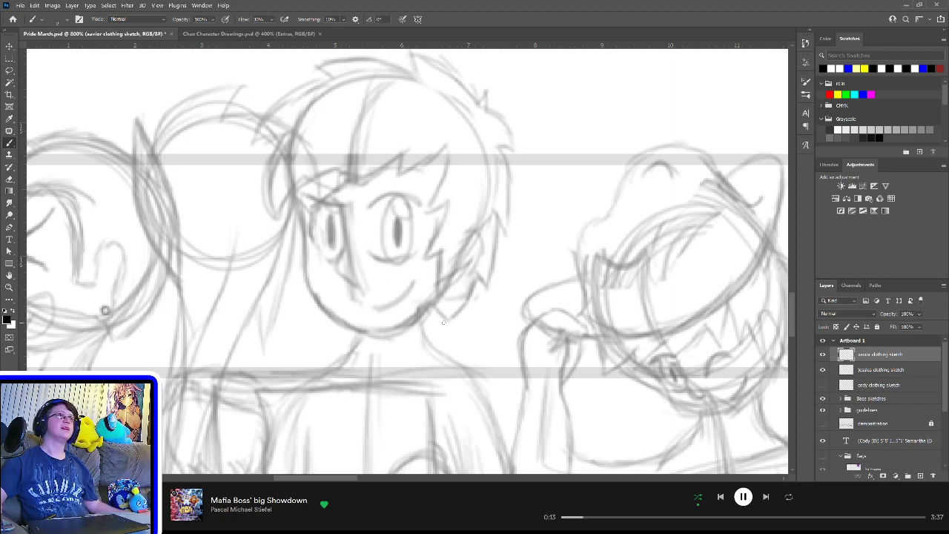
Step: Zoom out to the artboard, turn the cody clothing sketch layer back on, and zoom in again
scroll(444, 322, down, 5)
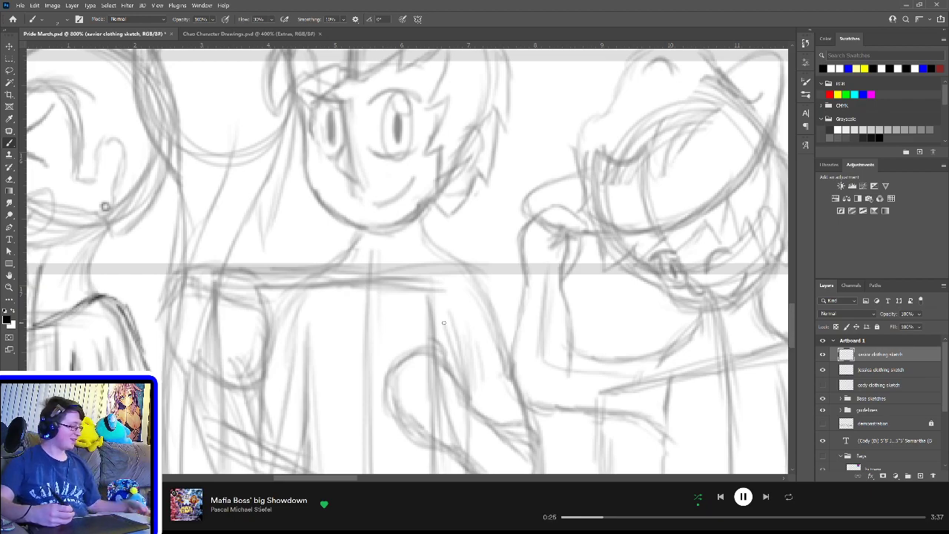
scroll(445, 326, down, 5)
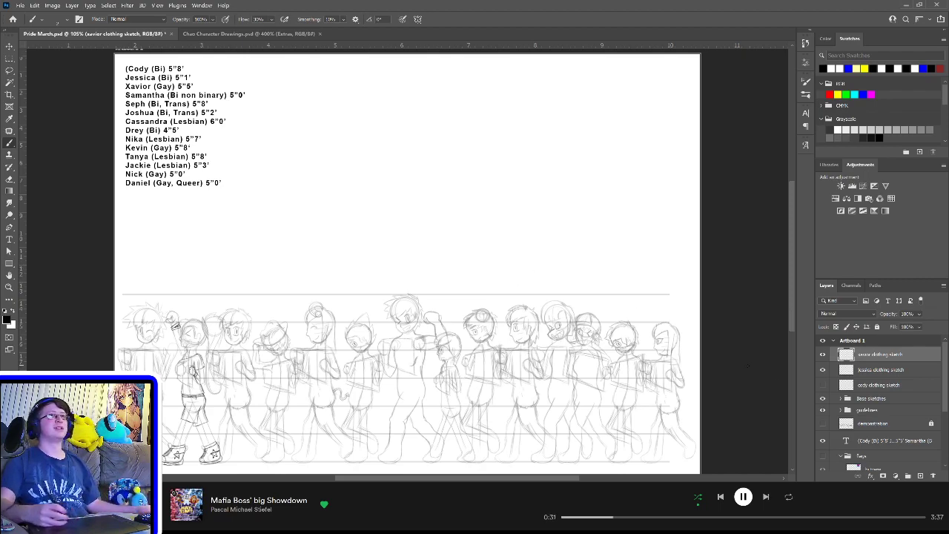
click(823, 385)
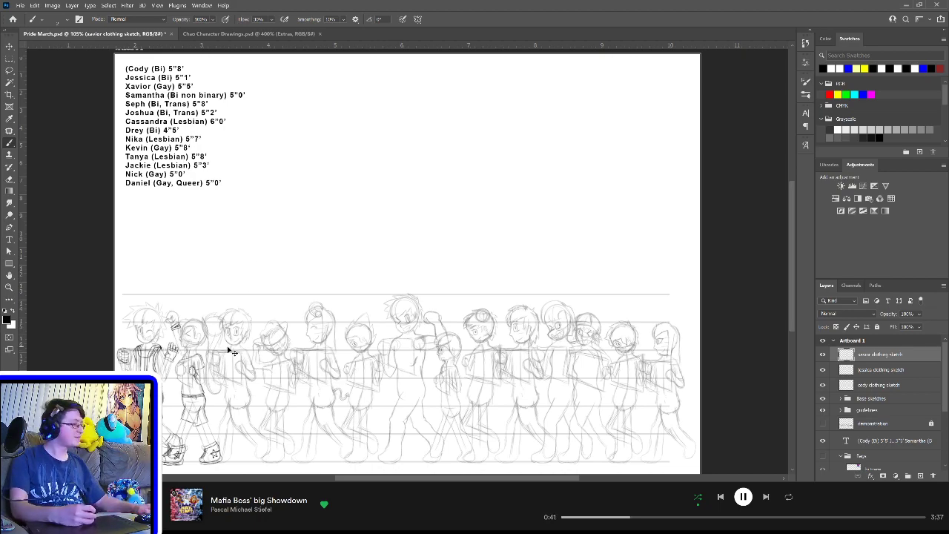
key(ctrl+plus)
key(ctrl+plus)
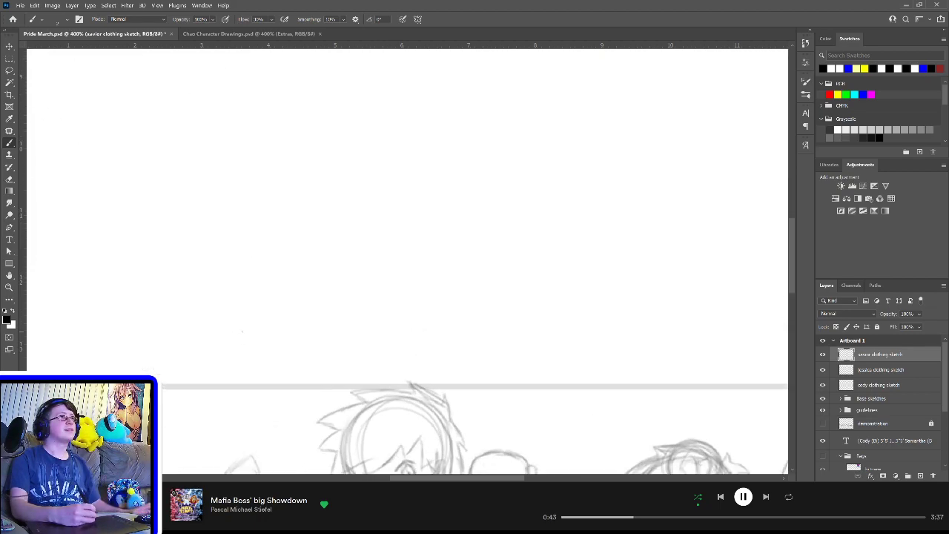
Step: Zoom in on the middle character and outline the shirt across its chest
key(ctrl+plus)
mouse_move(214, 364)
mouse_down()
mouse_move(430, 257)
mouse_move(404, 149)
mouse_up()
mouse_move(337, 283)
mouse_down()
mouse_move(345, 333)
mouse_move(387, 371)
mouse_move(416, 286)
mouse_move(347, 327)
mouse_move(410, 303)
mouse_move(392, 289)
mouse_up()
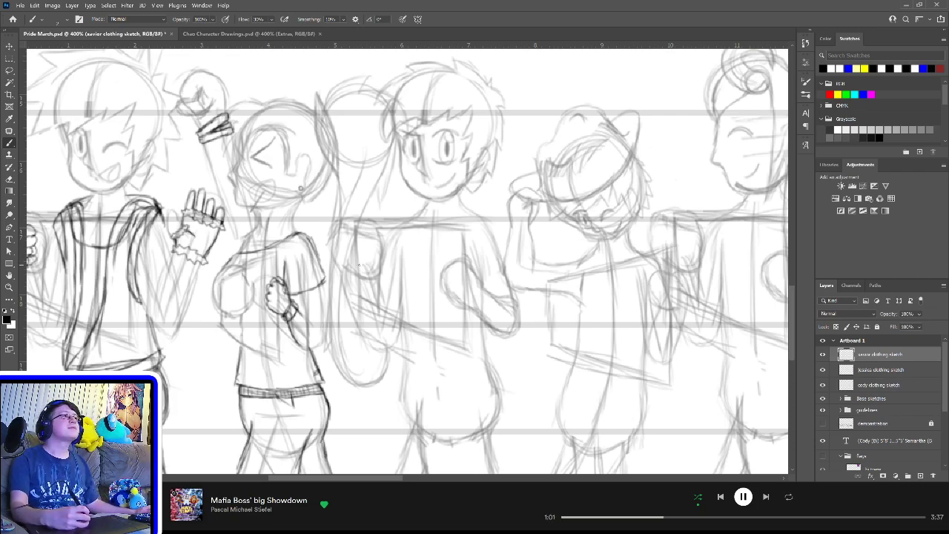
mouse_move(387, 305)
mouse_down()
mouse_move(440, 271)
mouse_move(452, 313)
mouse_move(469, 295)
mouse_up()
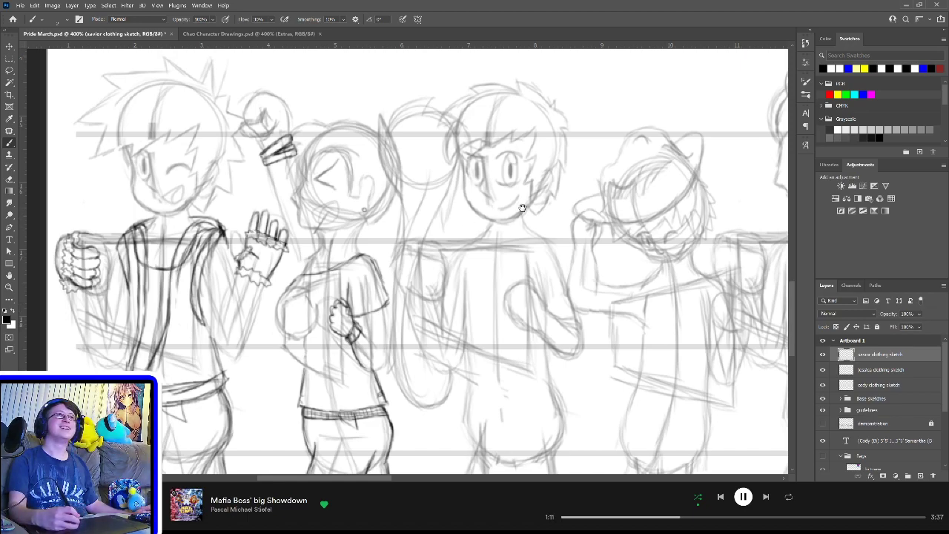
drag(518, 228, 467, 263)
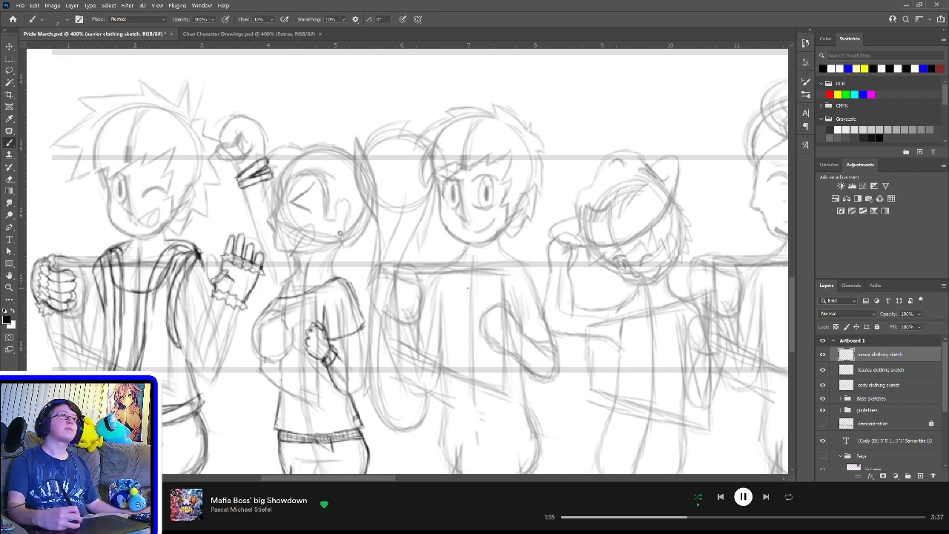
mouse_move(469, 289)
mouse_down()
mouse_move(494, 283)
mouse_move(498, 272)
mouse_move(479, 289)
mouse_up()
mouse_move(489, 282)
mouse_down()
mouse_move(463, 292)
mouse_move(460, 282)
mouse_move(474, 288)
mouse_up()
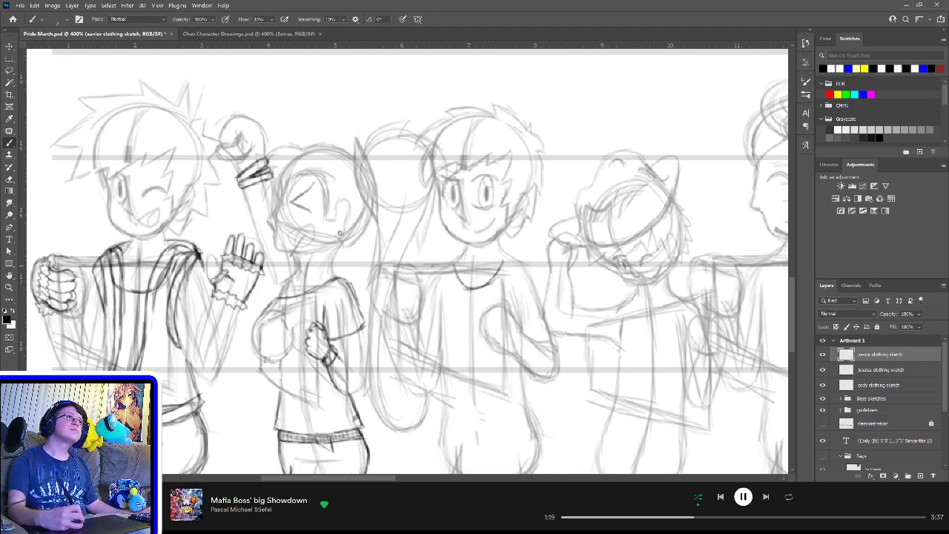
Step: Draw the T-shirt's collar, shoulder and sleeve lines, and the side of the torso
mouse_move(433, 265)
mouse_down()
mouse_move(450, 259)
mouse_move(457, 270)
mouse_up()
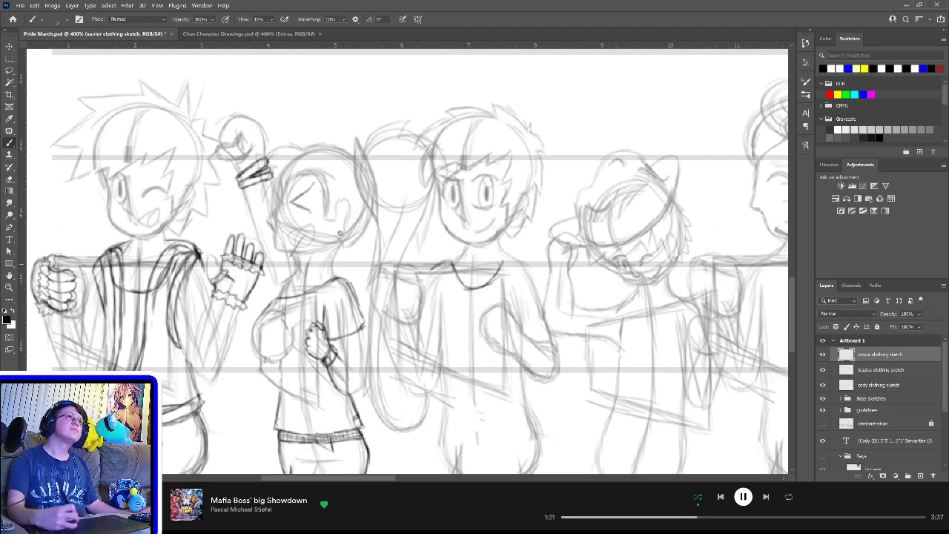
mouse_move(507, 250)
mouse_down()
mouse_move(499, 273)
mouse_move(524, 260)
mouse_move(530, 269)
mouse_up()
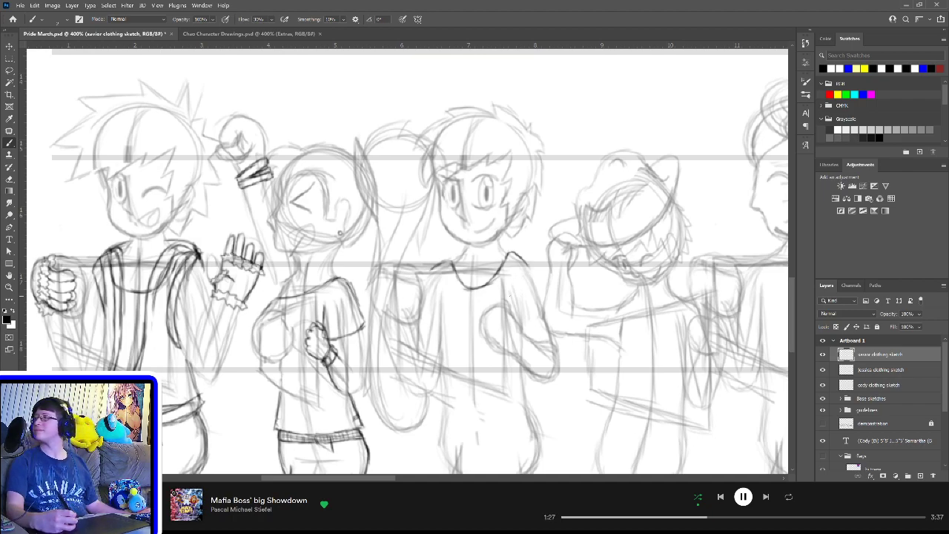
drag(518, 320, 546, 305)
drag(526, 266, 547, 305)
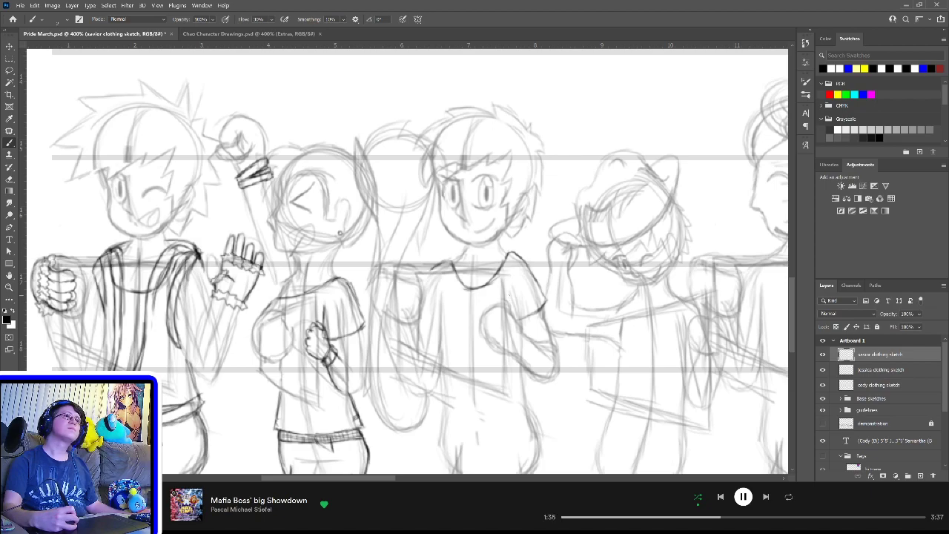
drag(505, 290, 516, 323)
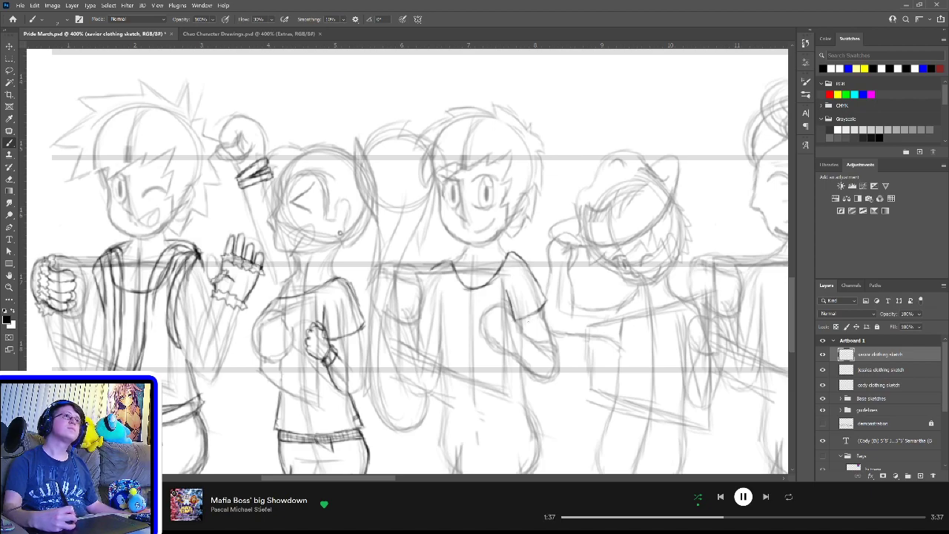
mouse_move(444, 326)
mouse_down()
mouse_move(416, 310)
mouse_move(437, 270)
mouse_move(442, 330)
mouse_move(454, 255)
mouse_up()
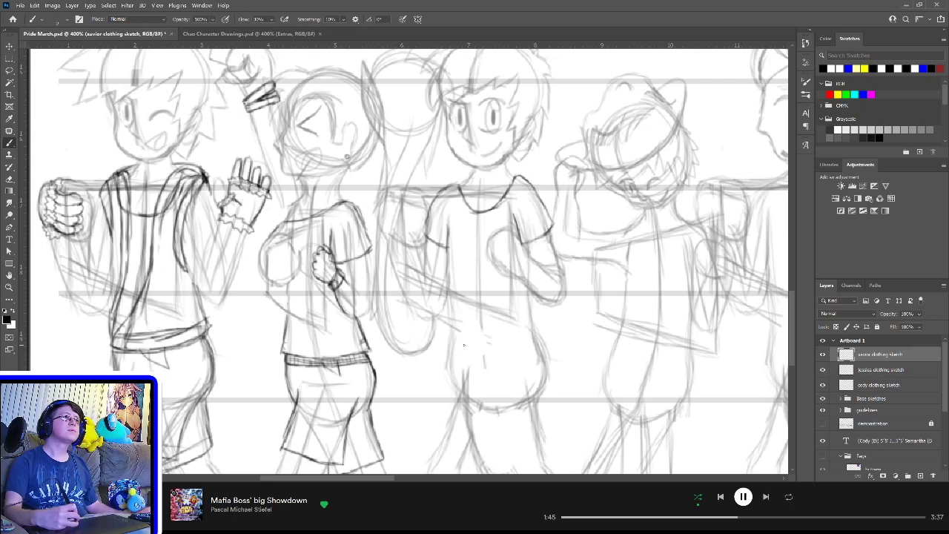
Step: Draw a waistband at the middle character's hips, shaping its left end and bottom edge
drag(463, 342, 544, 343)
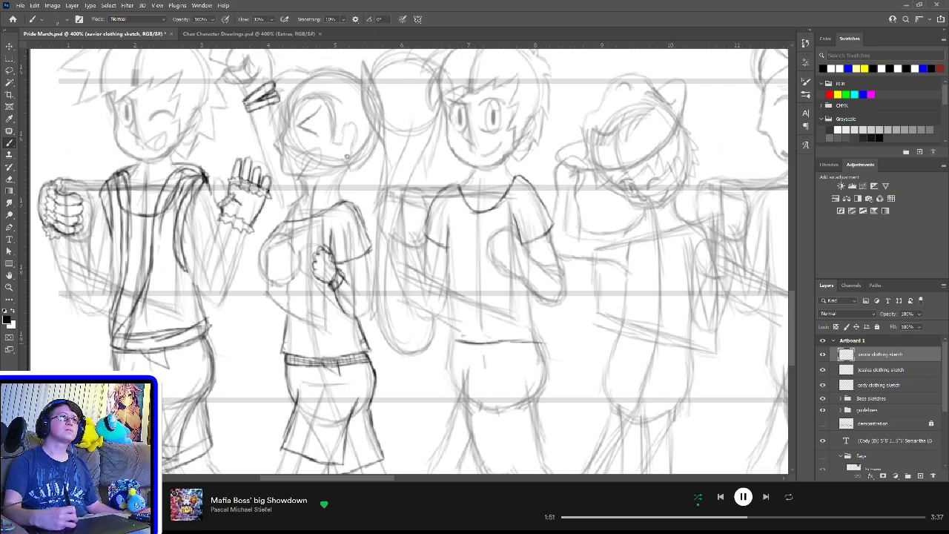
drag(445, 341, 463, 342)
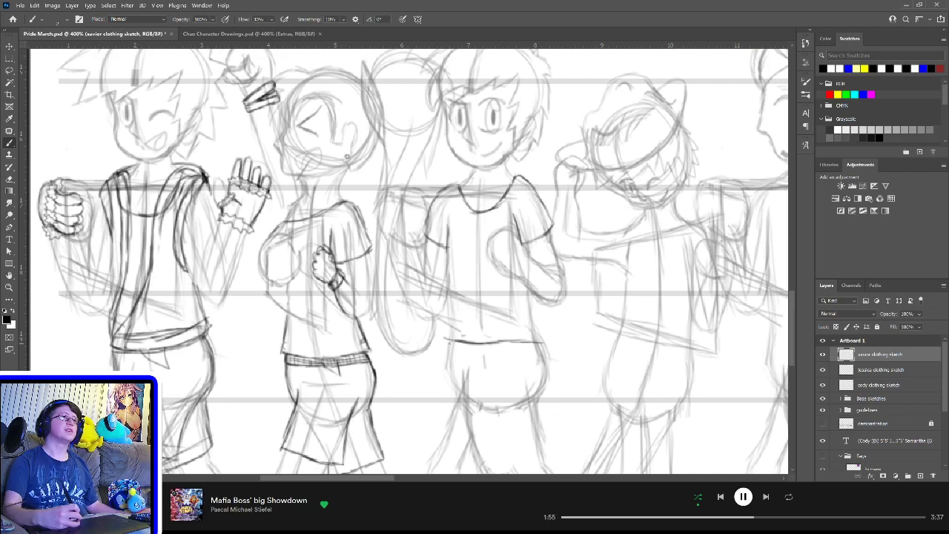
mouse_move(442, 333)
mouse_down()
mouse_move(445, 352)
mouse_move(467, 358)
mouse_move(441, 352)
mouse_move(462, 323)
mouse_move(540, 324)
mouse_move(549, 350)
mouse_up()
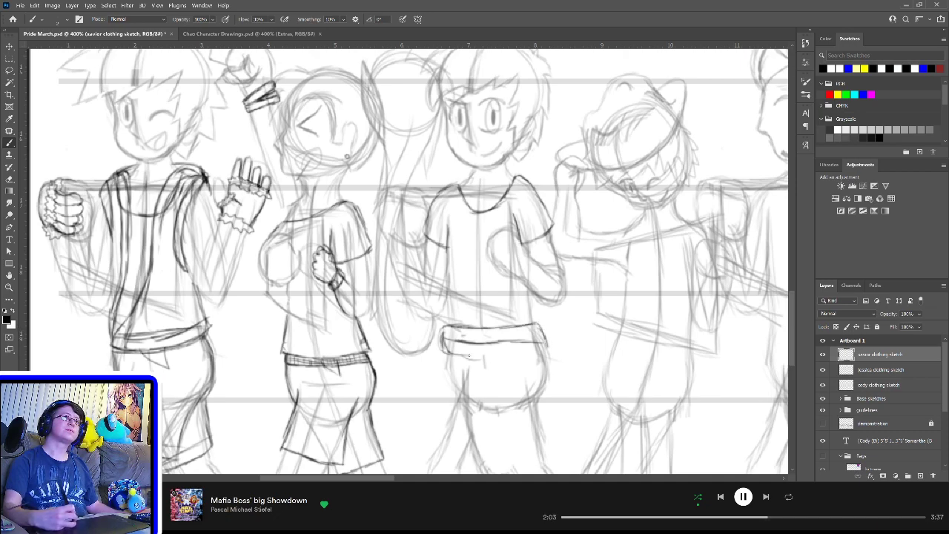
mouse_move(445, 351)
mouse_down()
mouse_move(492, 360)
mouse_move(543, 348)
mouse_move(512, 359)
mouse_move(539, 324)
mouse_up()
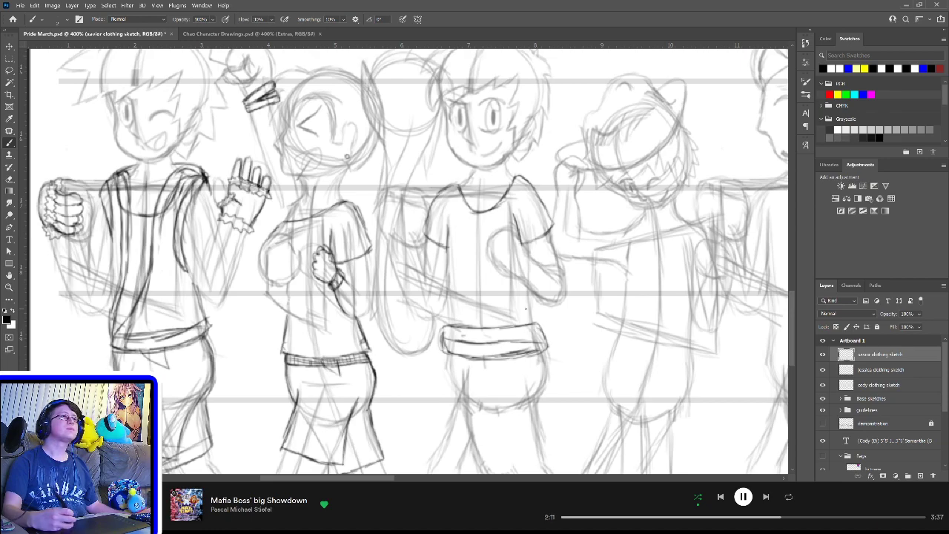
Step: Darken the right arm's edge and the shirt's side lines, then glance at the whole lineup
drag(530, 288, 530, 327)
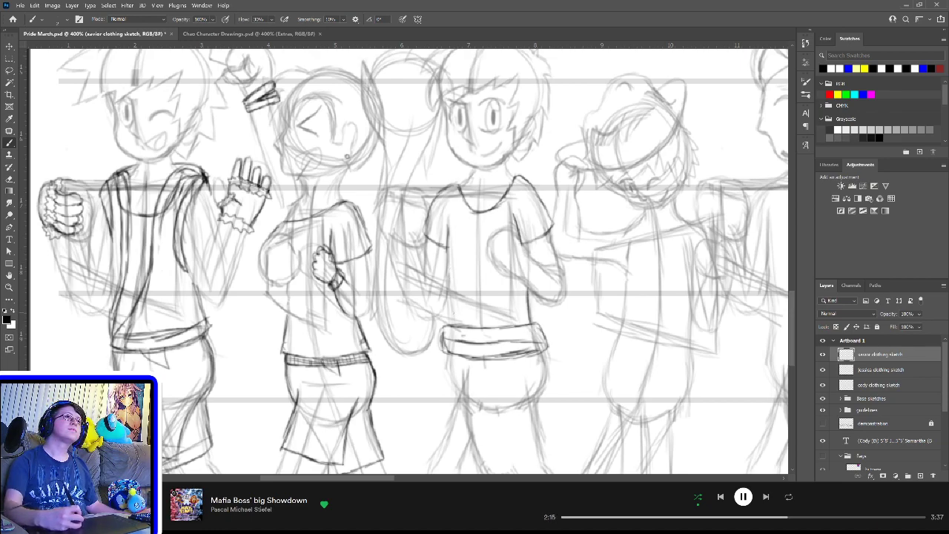
drag(448, 312, 449, 328)
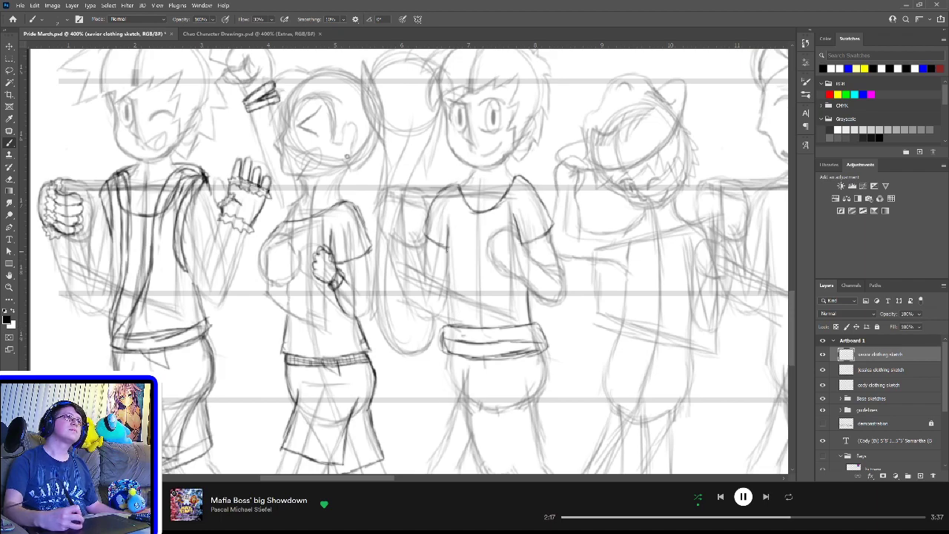
mouse_move(447, 286)
mouse_down()
mouse_move(446, 230)
mouse_move(449, 329)
mouse_move(453, 319)
mouse_up()
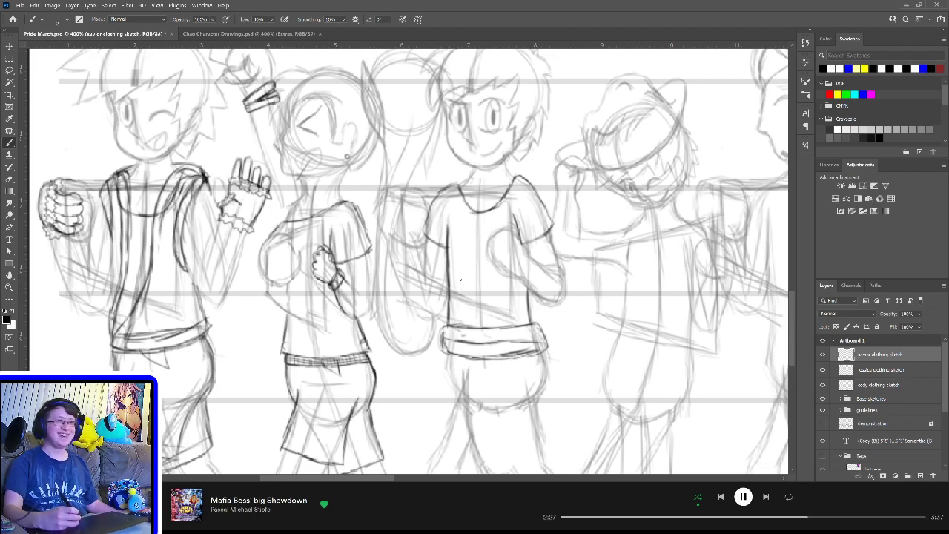
drag(466, 271, 473, 310)
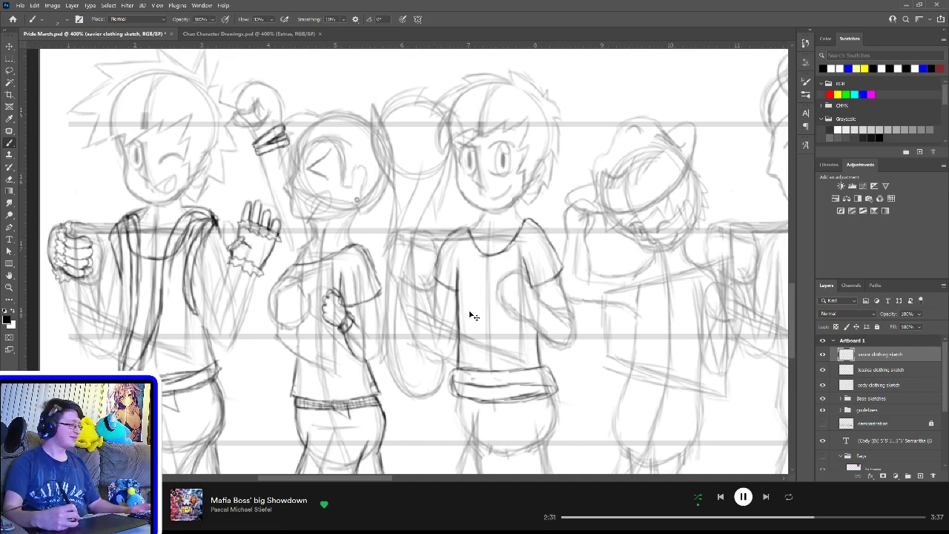
Step: Zoom to 500% and sketch the left and right edges of the middle character's pants
key(ctrl+plus)
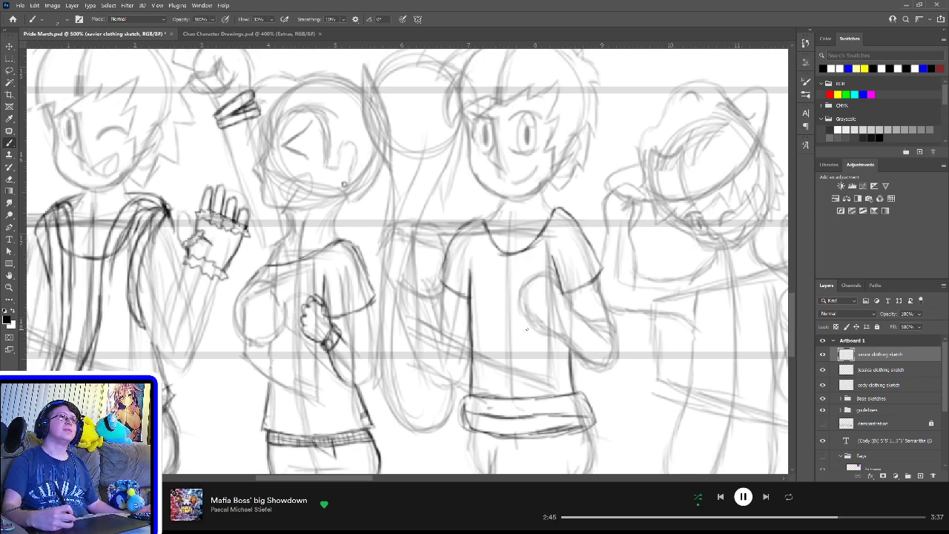
drag(525, 326, 526, 241)
scroll(526, 245, down, 3)
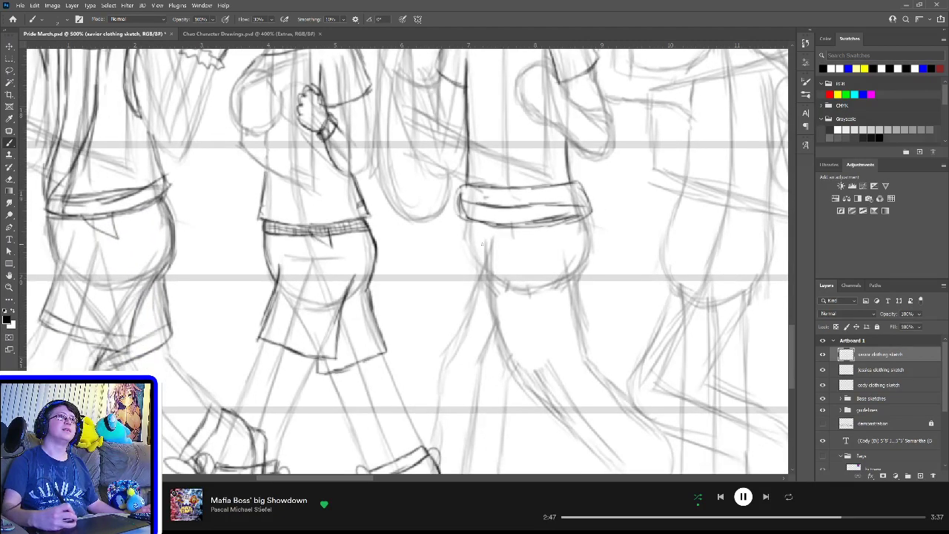
drag(467, 224, 480, 271)
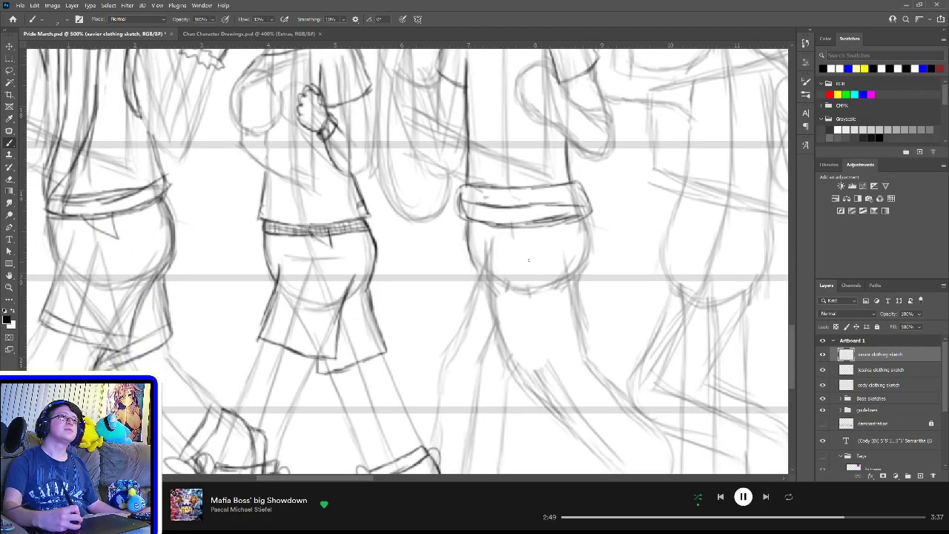
mouse_move(584, 217)
mouse_down()
mouse_move(580, 281)
mouse_move(522, 262)
mouse_up()
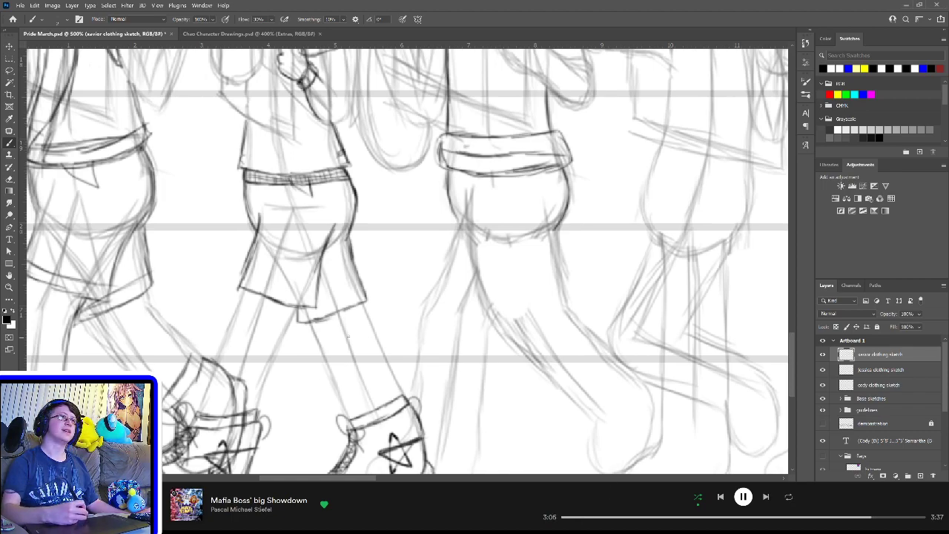
drag(572, 364, 437, 334)
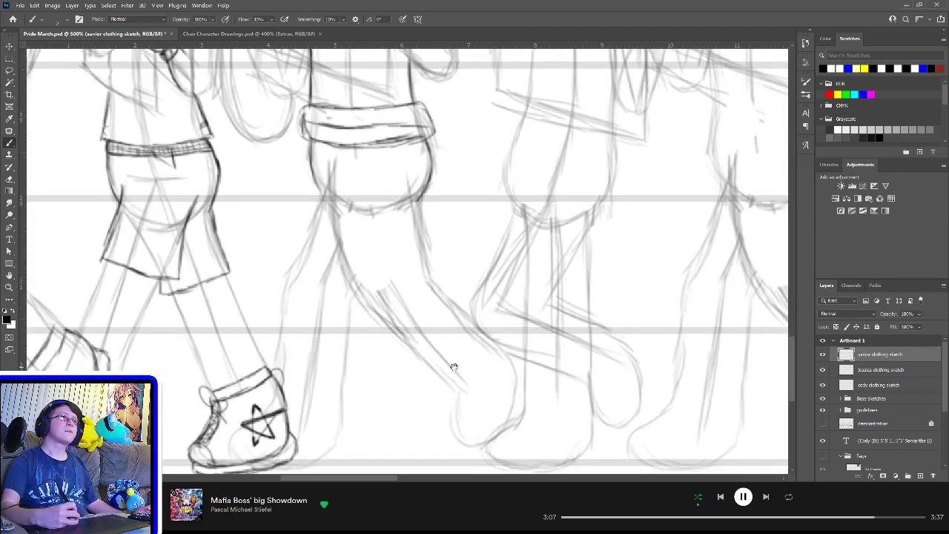
mouse_move(452, 366)
mouse_down()
mouse_move(480, 320)
mouse_move(515, 322)
mouse_up()
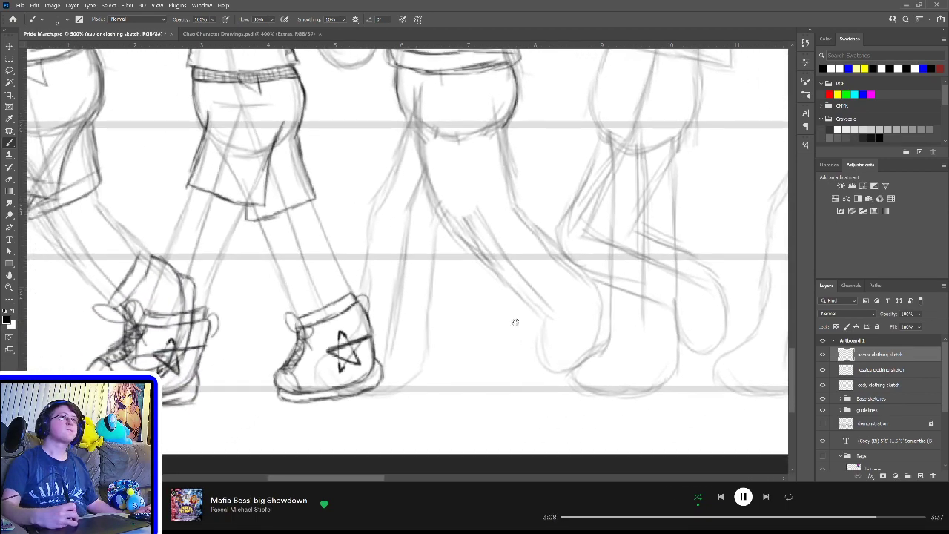
Step: Hide the jessica clothing sketch layer and outline the first shoe's sole, sides, heel and top
click(823, 370)
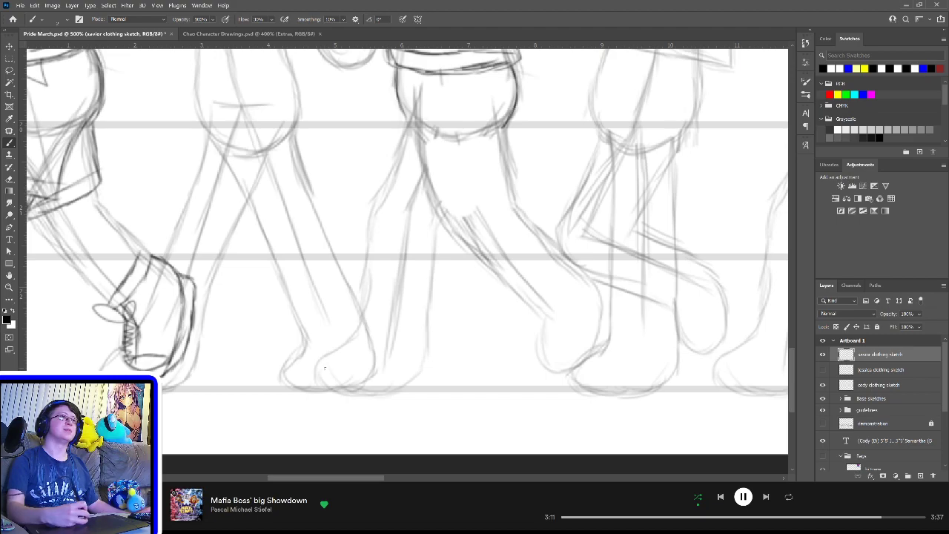
mouse_move(319, 363)
mouse_down()
mouse_move(313, 377)
mouse_move(344, 395)
mouse_move(400, 390)
mouse_up()
mouse_move(427, 352)
mouse_down()
mouse_move(395, 388)
mouse_move(363, 395)
mouse_up()
drag(427, 334, 420, 373)
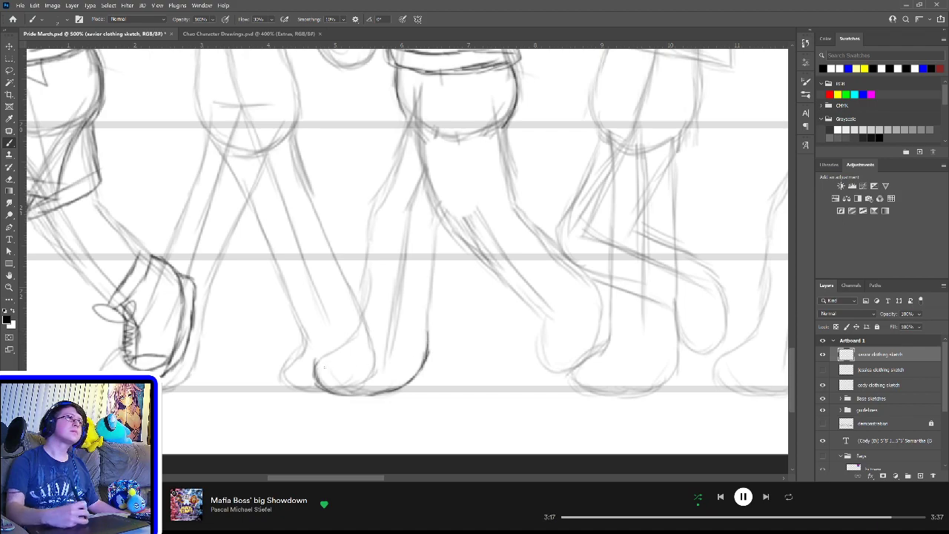
mouse_move(315, 380)
mouse_down()
mouse_move(314, 367)
mouse_move(347, 343)
mouse_move(363, 312)
mouse_move(332, 355)
mouse_up()
mouse_move(361, 323)
mouse_down()
mouse_move(428, 318)
mouse_move(428, 361)
mouse_up()
Step: Outline the second shoe's toe, heel and ankle, and add strokes under the first foot
mouse_move(540, 337)
mouse_down()
mouse_move(539, 357)
mouse_move(555, 370)
mouse_move(586, 357)
mouse_up()
mouse_move(601, 316)
mouse_down()
mouse_move(598, 339)
mouse_move(578, 364)
mouse_move(565, 370)
mouse_move(542, 319)
mouse_move(540, 343)
mouse_up()
drag(586, 277, 600, 326)
mouse_move(534, 306)
mouse_down()
mouse_move(567, 259)
mouse_move(587, 286)
mouse_up()
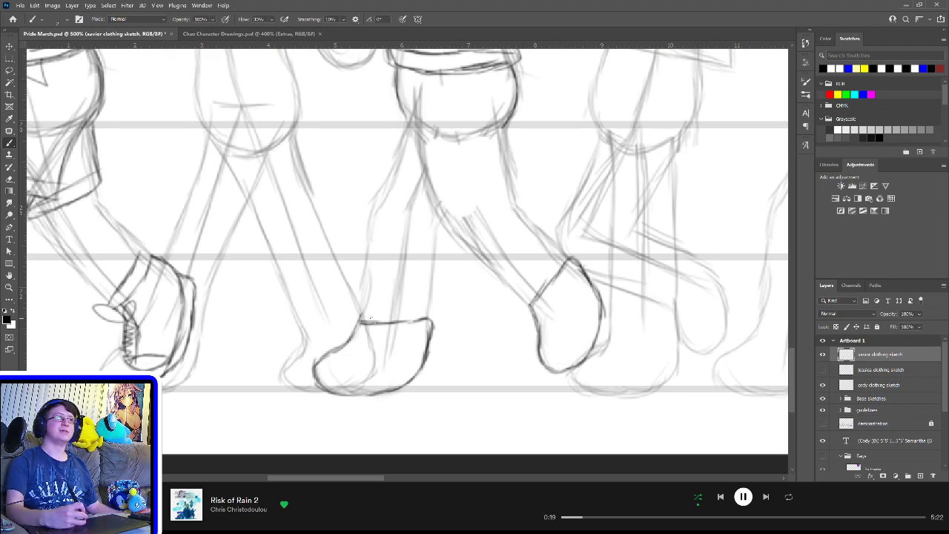
mouse_move(315, 383)
mouse_down()
mouse_move(324, 401)
mouse_move(344, 403)
mouse_move(420, 396)
mouse_move(425, 376)
mouse_move(427, 390)
mouse_move(400, 401)
mouse_move(427, 388)
mouse_up()
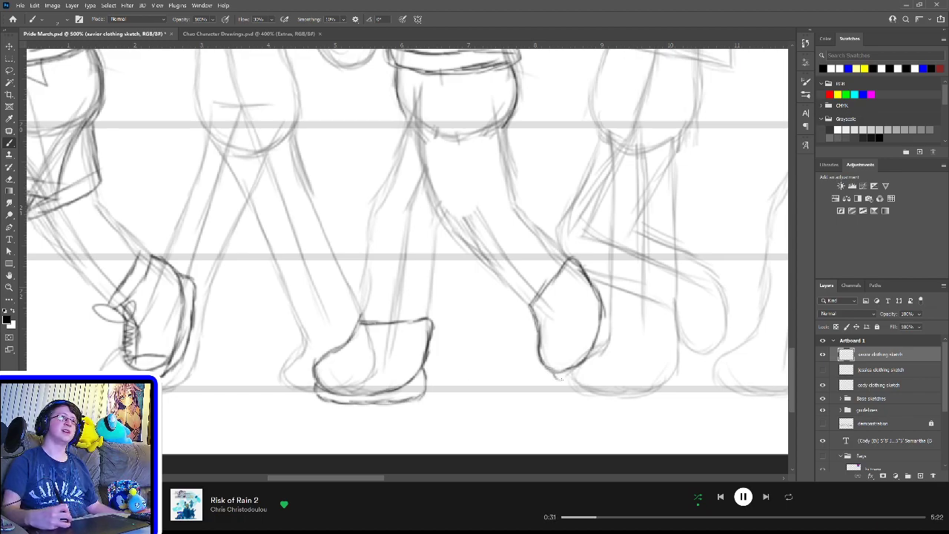
Step: Darken the right shoe's sole and side, trying heel-loop strokes and undoing the misplaced ones
mouse_move(590, 365)
mouse_down()
mouse_move(559, 382)
mouse_move(586, 373)
mouse_up()
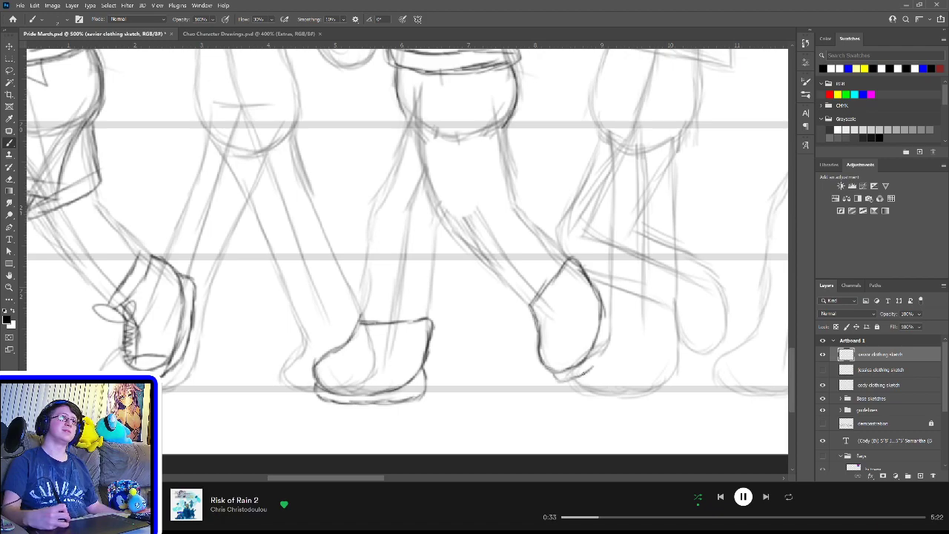
drag(608, 342, 596, 362)
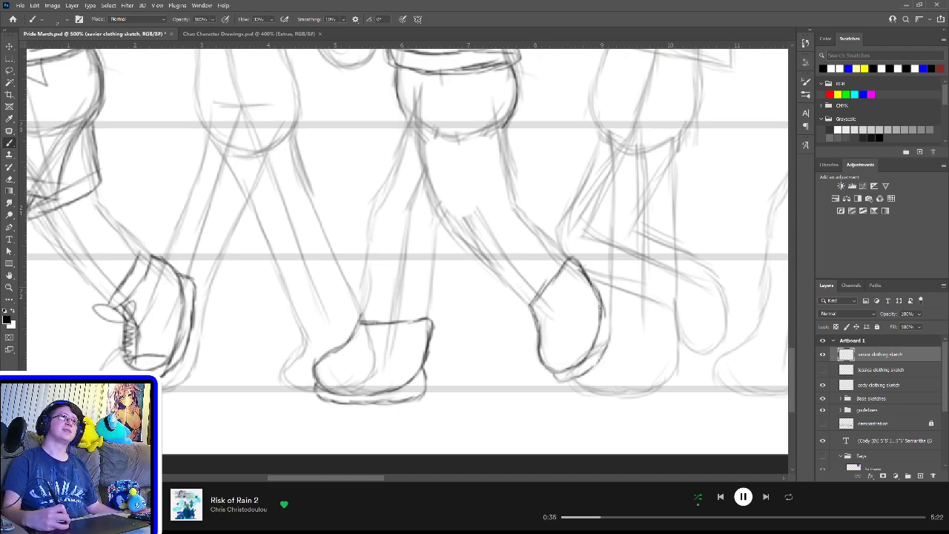
mouse_move(604, 301)
mouse_down()
mouse_move(616, 327)
mouse_move(603, 358)
mouse_up()
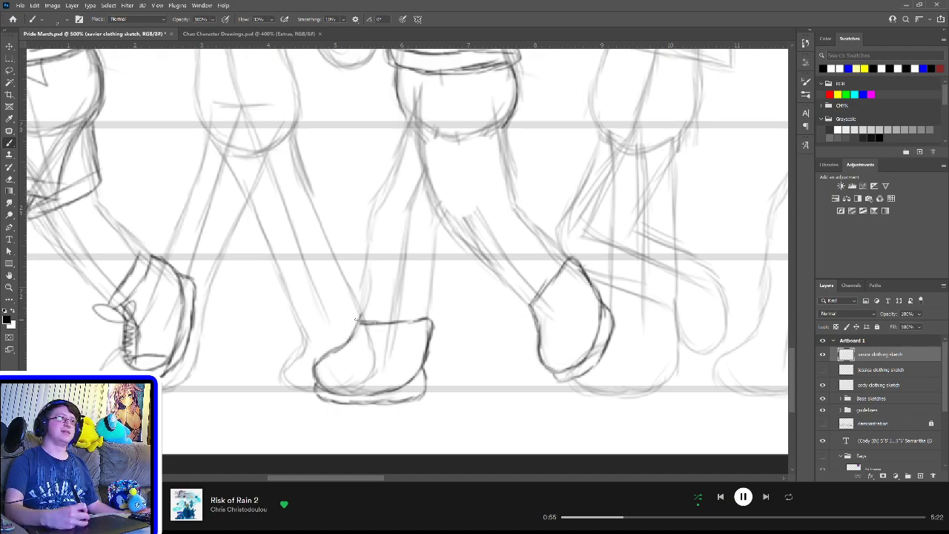
mouse_move(354, 326)
mouse_down()
mouse_move(344, 302)
mouse_move(361, 320)
mouse_up()
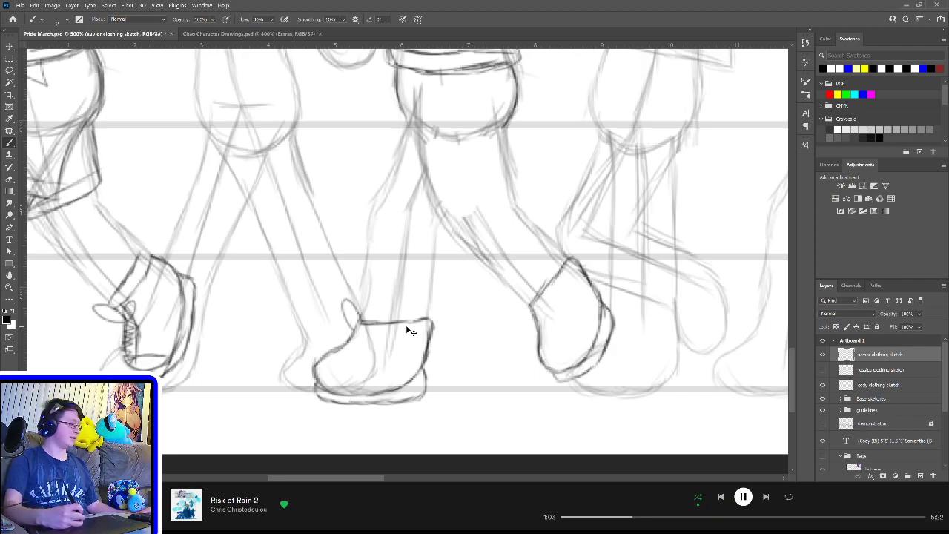
key(ctrl+z)
mouse_move(354, 327)
mouse_down()
mouse_move(368, 332)
mouse_move(346, 305)
mouse_move(362, 320)
mouse_up()
key(ctrl+z)
key(ctrl+z)
key(ctrl+z)
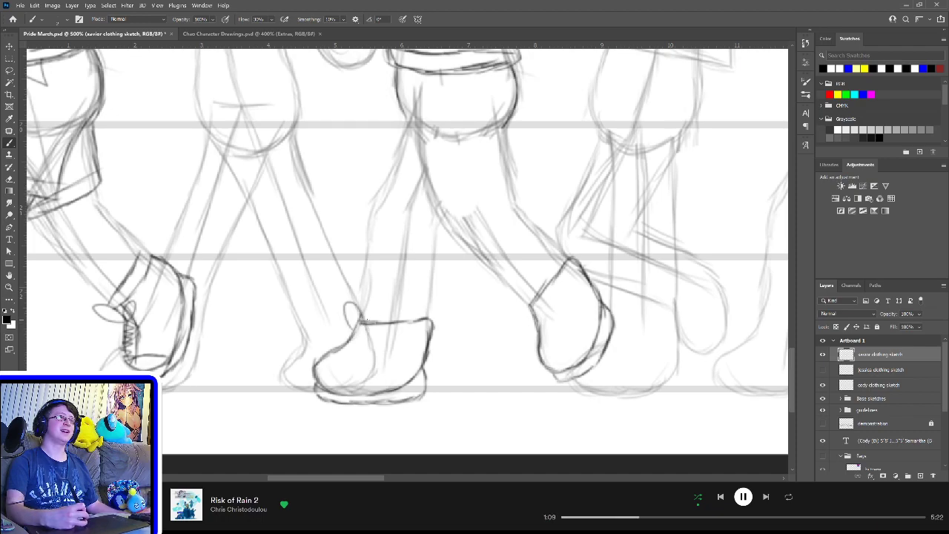
mouse_move(549, 284)
mouse_down()
mouse_move(513, 306)
mouse_move(538, 310)
mouse_move(542, 327)
mouse_move(518, 307)
mouse_up()
key(ctrl+z)
key(ctrl+z)
key(ctrl+z)
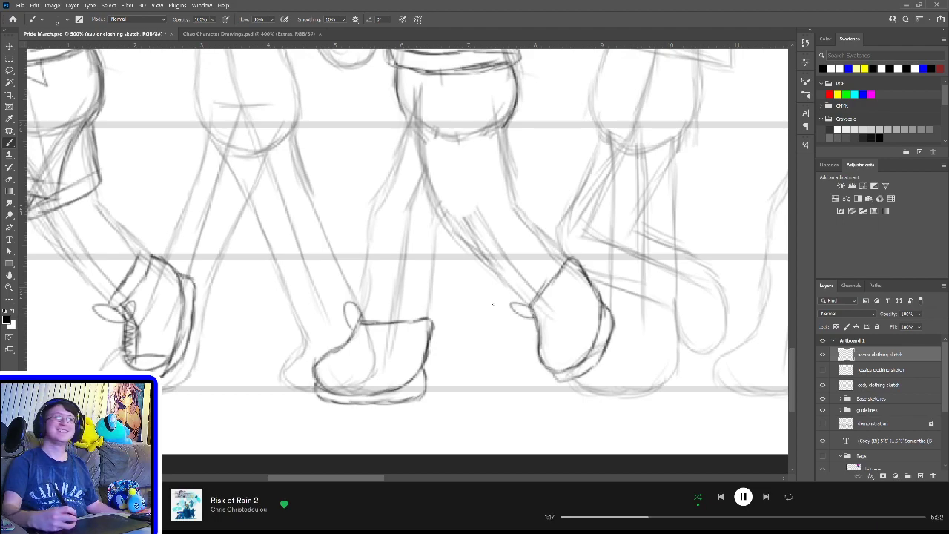
Step: Add pull loops to both shoes, refine their toes and edges, and draw zigzag laces on the right shoe
drag(426, 315, 437, 327)
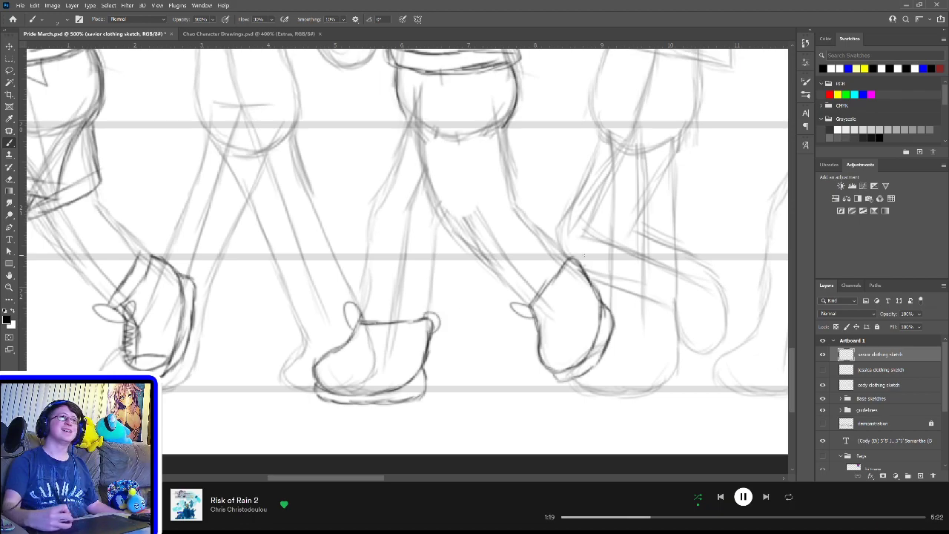
drag(576, 257, 583, 264)
drag(531, 306, 542, 327)
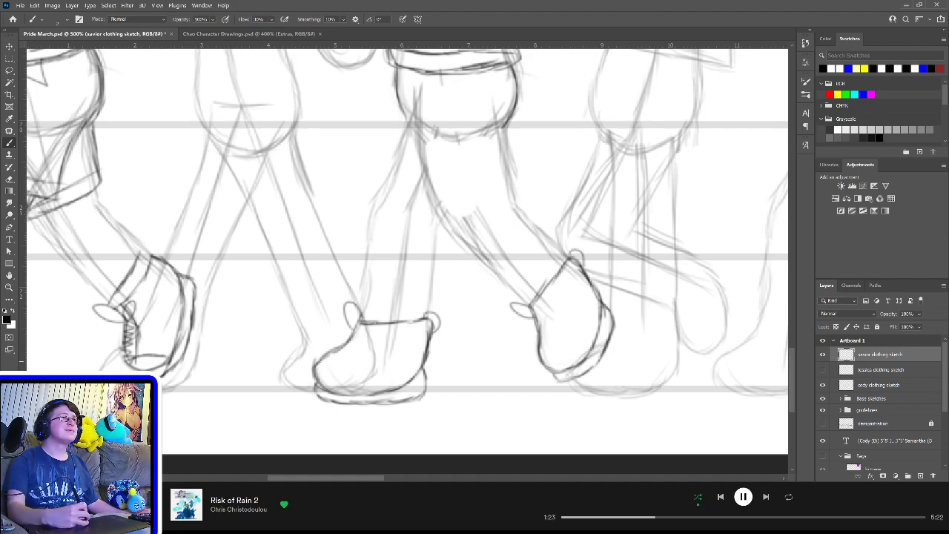
mouse_move(321, 362)
mouse_down()
mouse_move(330, 356)
mouse_move(344, 387)
mouse_up()
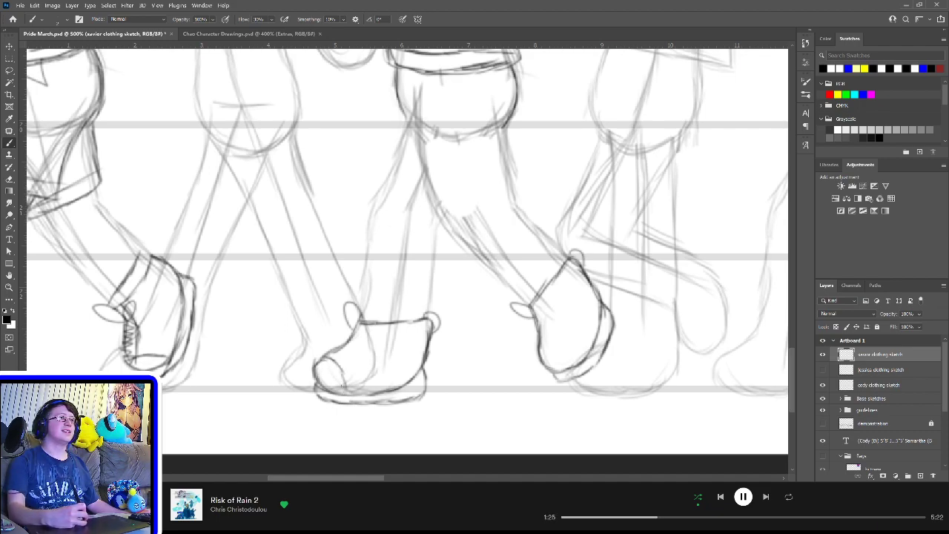
mouse_move(360, 325)
mouse_down()
mouse_move(363, 337)
mouse_move(338, 363)
mouse_up()
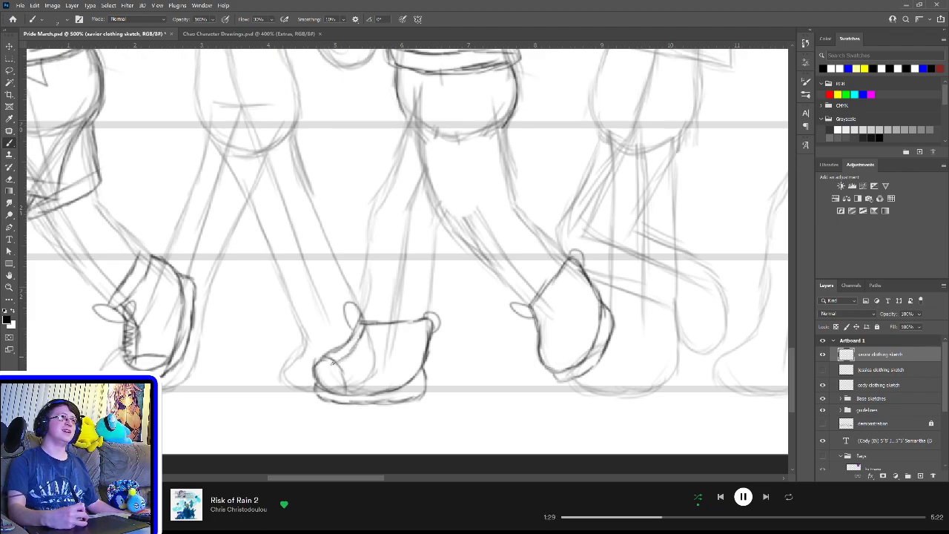
mouse_move(547, 356)
mouse_down()
mouse_move(555, 349)
mouse_move(541, 347)
mouse_move(575, 367)
mouse_up()
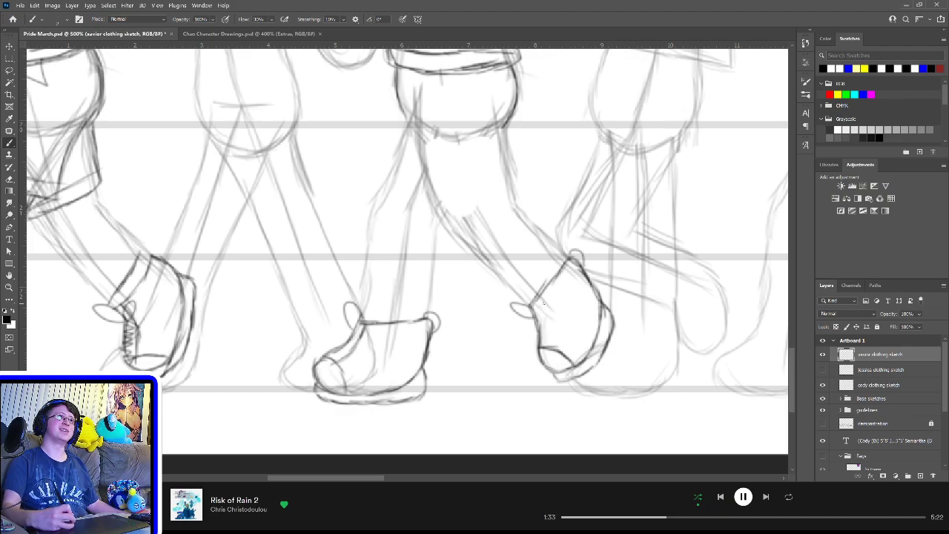
drag(539, 295, 552, 350)
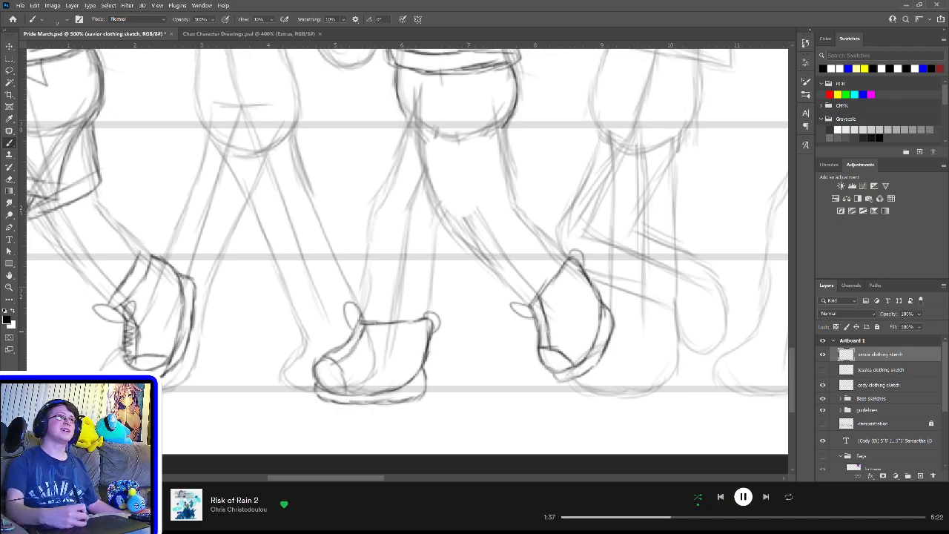
mouse_move(356, 321)
mouse_down()
mouse_move(367, 351)
mouse_move(348, 345)
mouse_move(327, 363)
mouse_up()
mouse_move(530, 299)
mouse_down()
mouse_move(545, 348)
mouse_move(556, 324)
mouse_up()
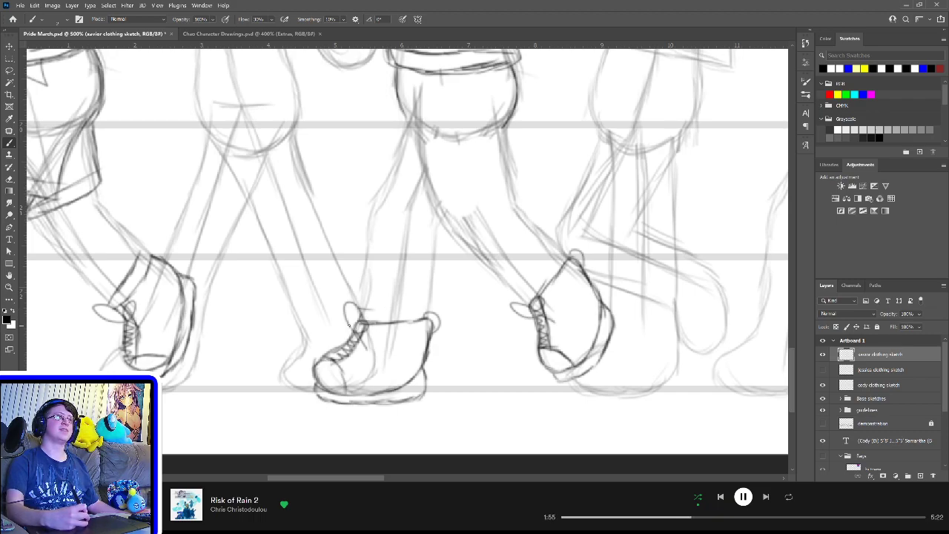
Step: Sketch the pant legs above both shoes and darken the right shoe's heel line
mouse_move(355, 334)
mouse_down()
mouse_move(341, 289)
mouse_move(366, 236)
mouse_move(359, 252)
mouse_up()
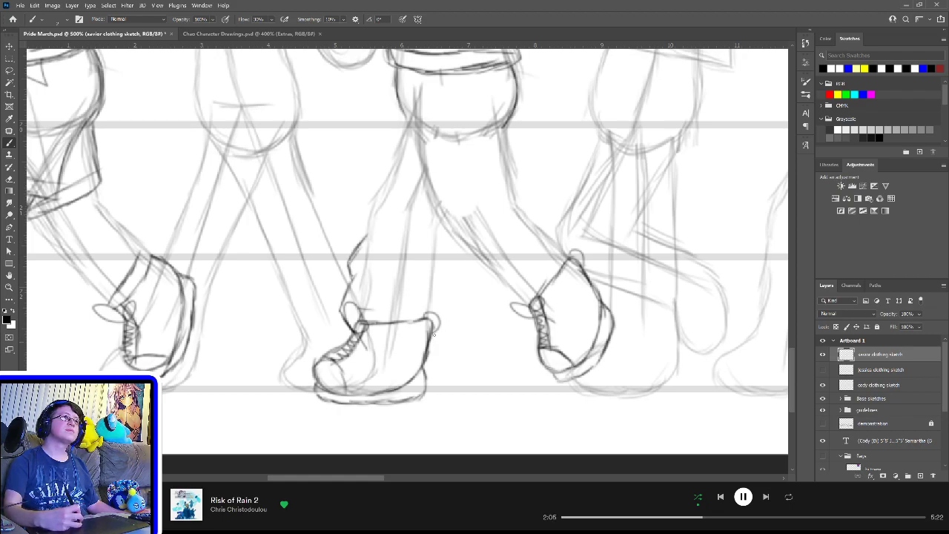
mouse_move(429, 340)
mouse_down()
mouse_move(445, 290)
mouse_move(433, 253)
mouse_up()
mouse_move(532, 319)
mouse_down()
mouse_move(511, 313)
mouse_move(496, 273)
mouse_up()
mouse_move(580, 269)
mouse_down()
mouse_move(577, 248)
mouse_move(548, 235)
mouse_up()
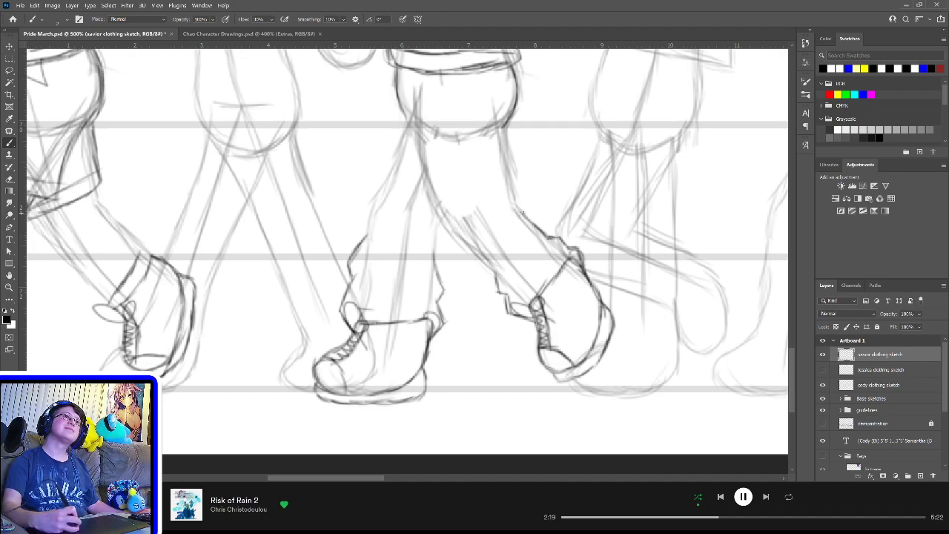
Step: Sketch the left trouser leg's edges and darken both shin contours below the cuff
drag(489, 247, 504, 317)
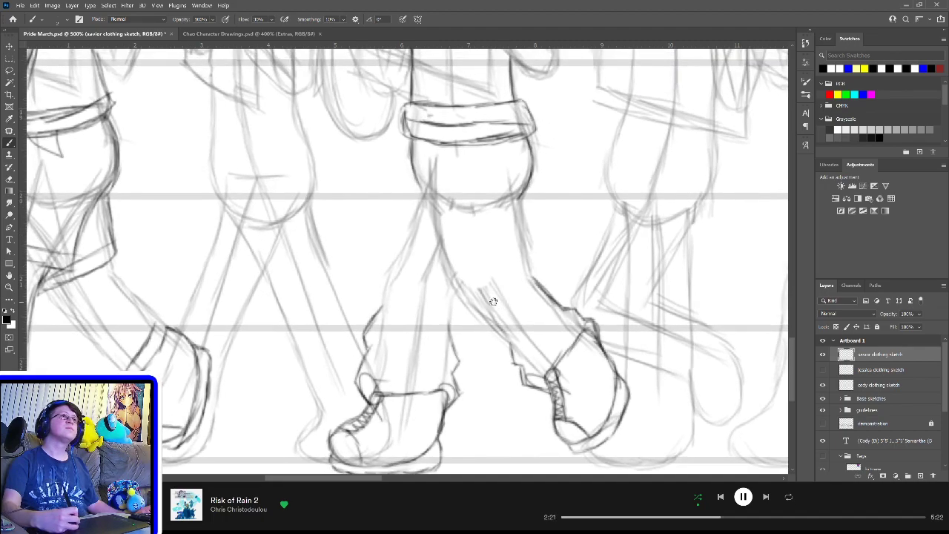
drag(382, 303, 391, 264)
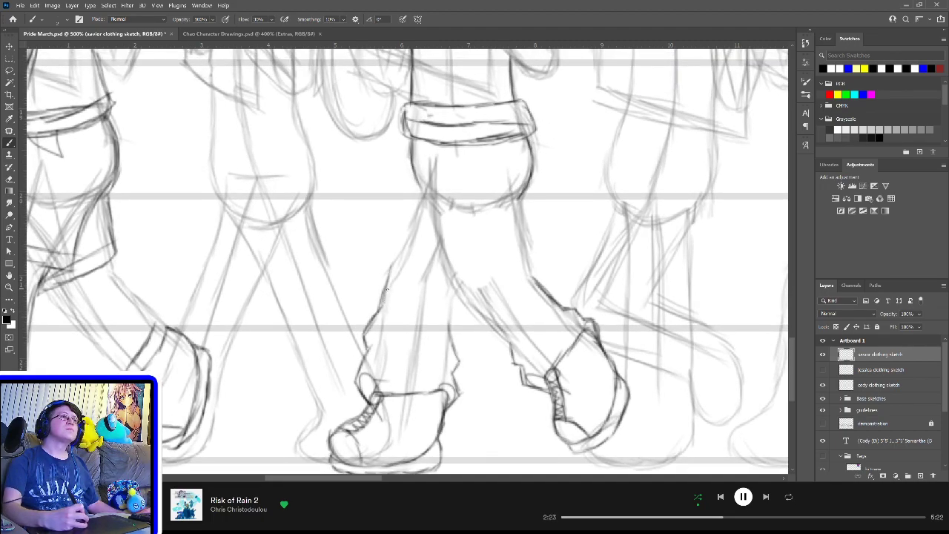
mouse_move(454, 301)
mouse_down()
mouse_move(451, 332)
mouse_move(454, 307)
mouse_move(515, 347)
mouse_move(470, 316)
mouse_move(437, 249)
mouse_up()
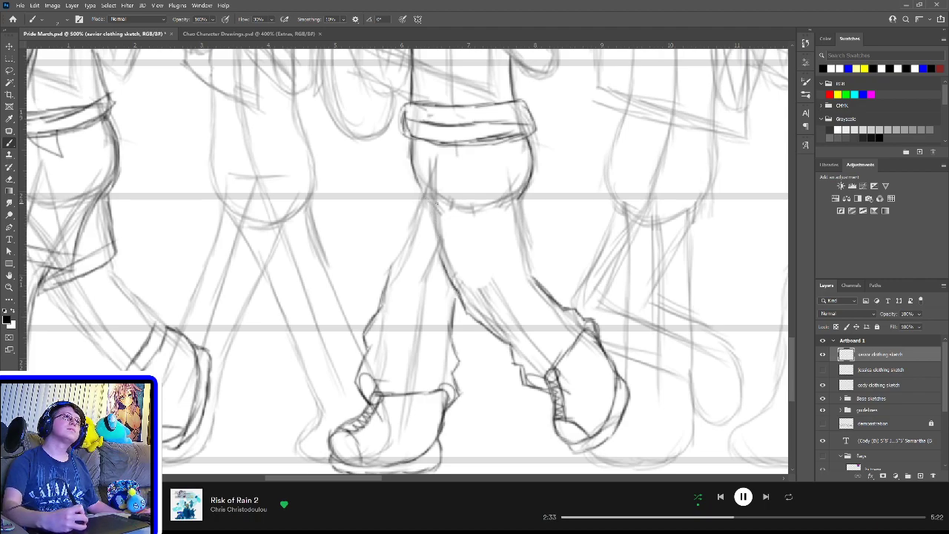
mouse_move(433, 176)
mouse_down()
mouse_move(430, 215)
mouse_move(445, 274)
mouse_up()
drag(511, 175, 531, 269)
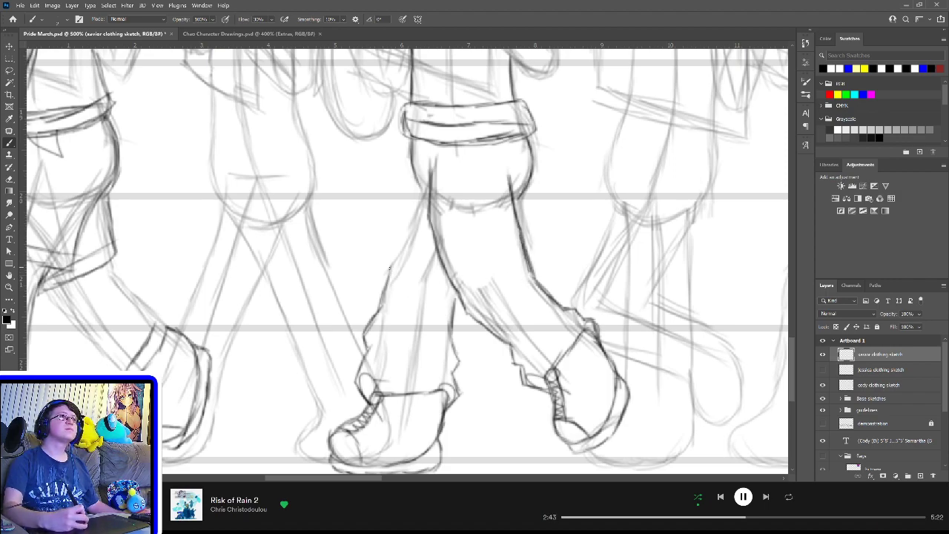
mouse_move(390, 268)
mouse_down()
mouse_move(420, 192)
mouse_move(394, 258)
mouse_up()
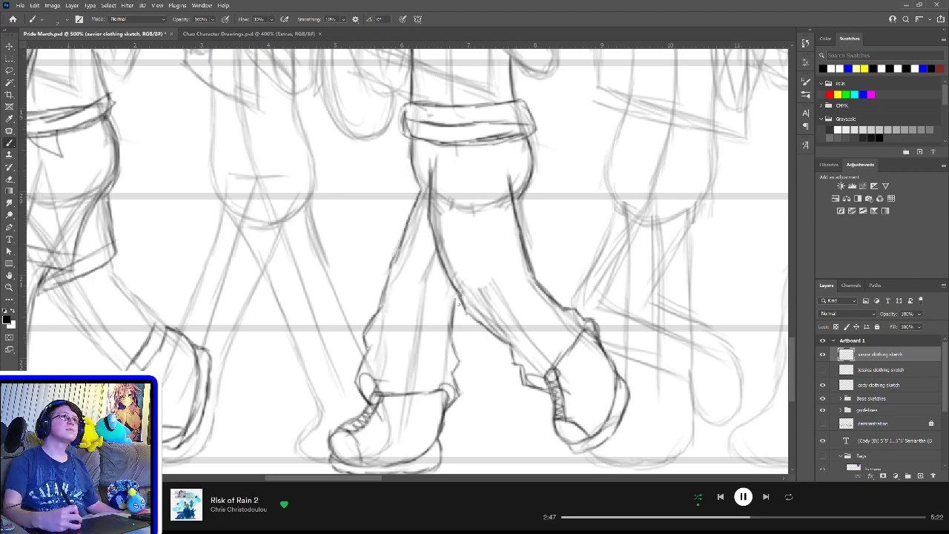
drag(460, 294, 454, 307)
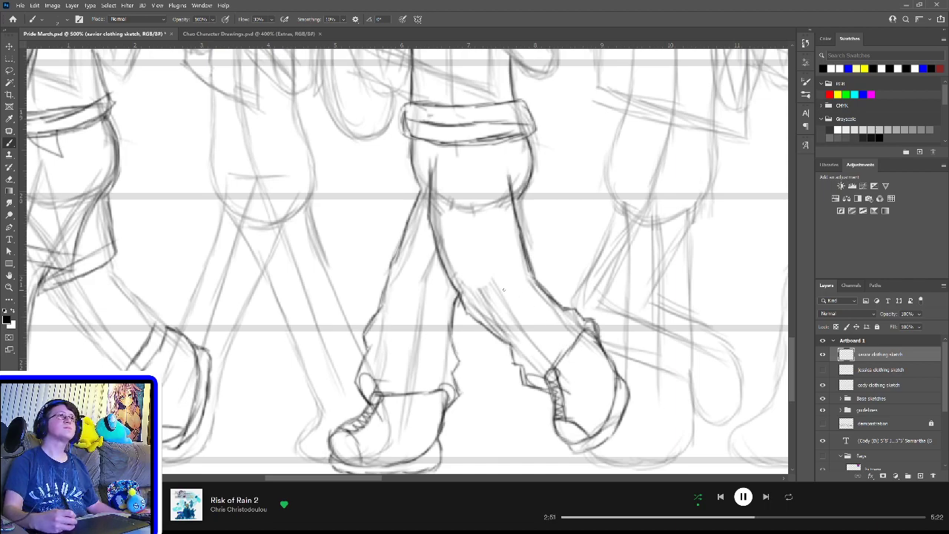
drag(423, 168, 430, 196)
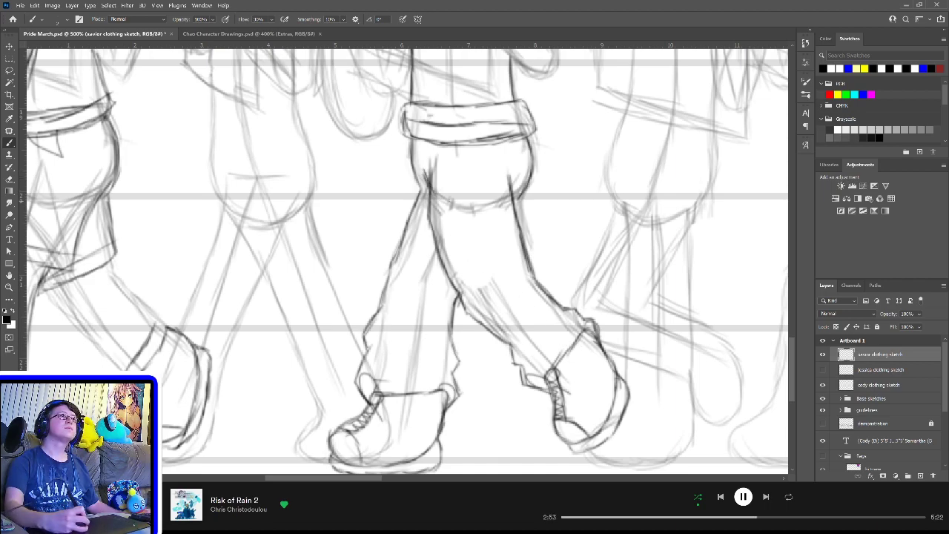
drag(511, 175, 513, 188)
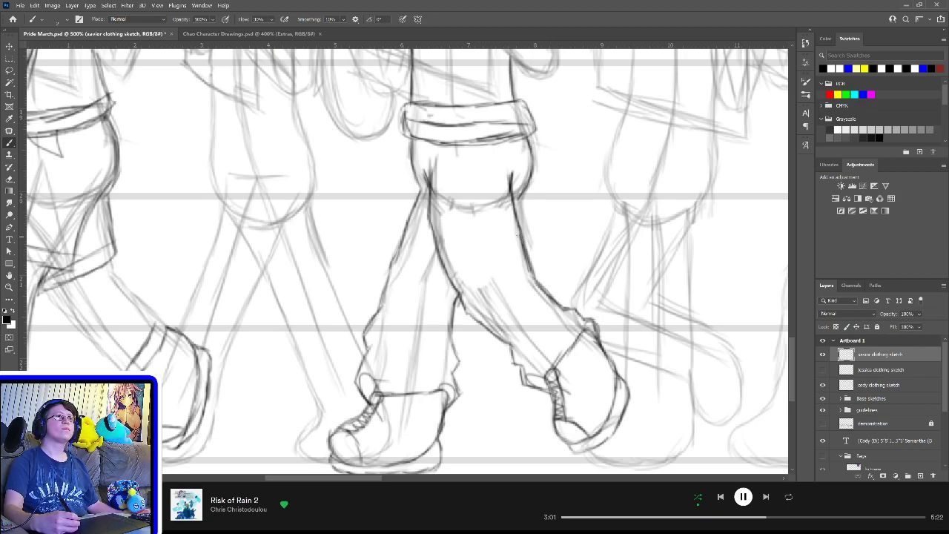
Step: Darken the inner and outer trouser-leg lines down to the ankles and the right cuff
mouse_move(459, 271)
mouse_down()
mouse_move(465, 307)
mouse_move(454, 345)
mouse_up()
drag(392, 295, 375, 313)
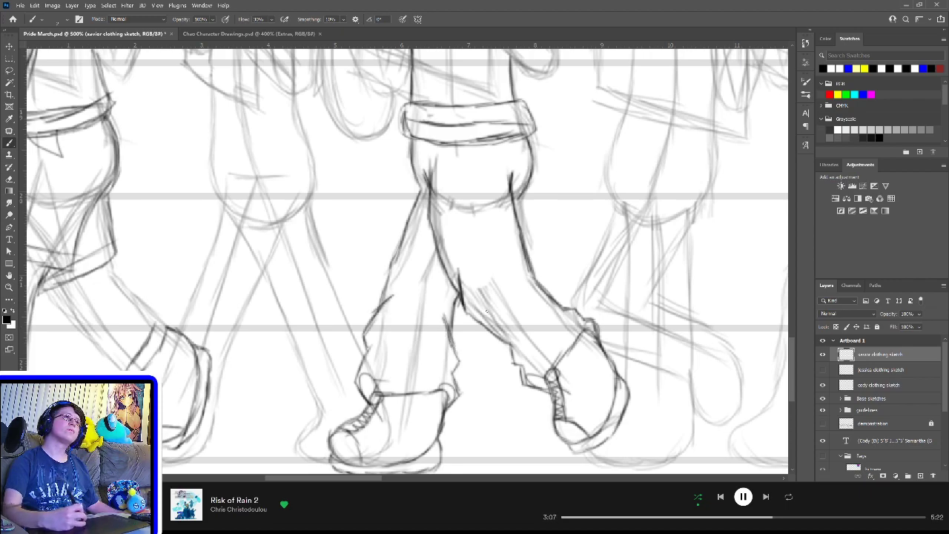
drag(510, 329, 514, 355)
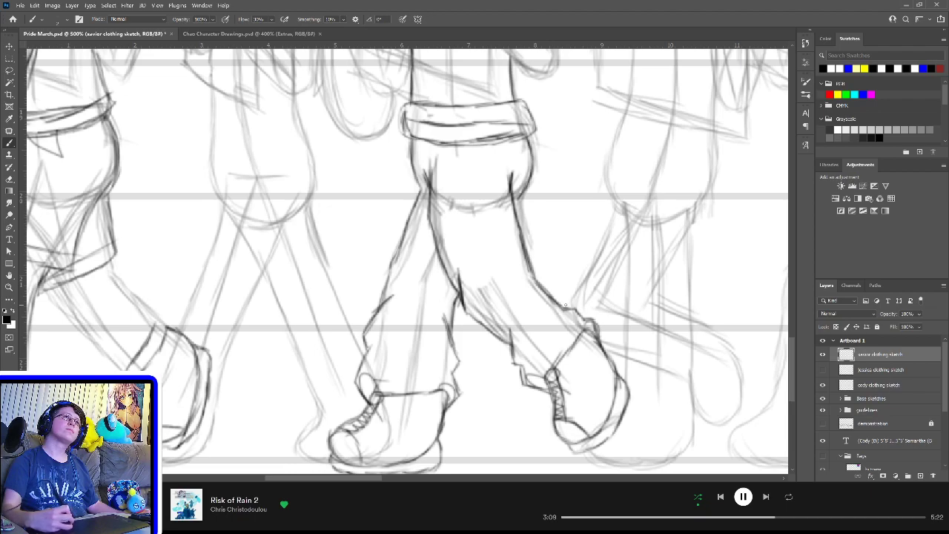
drag(574, 306, 554, 311)
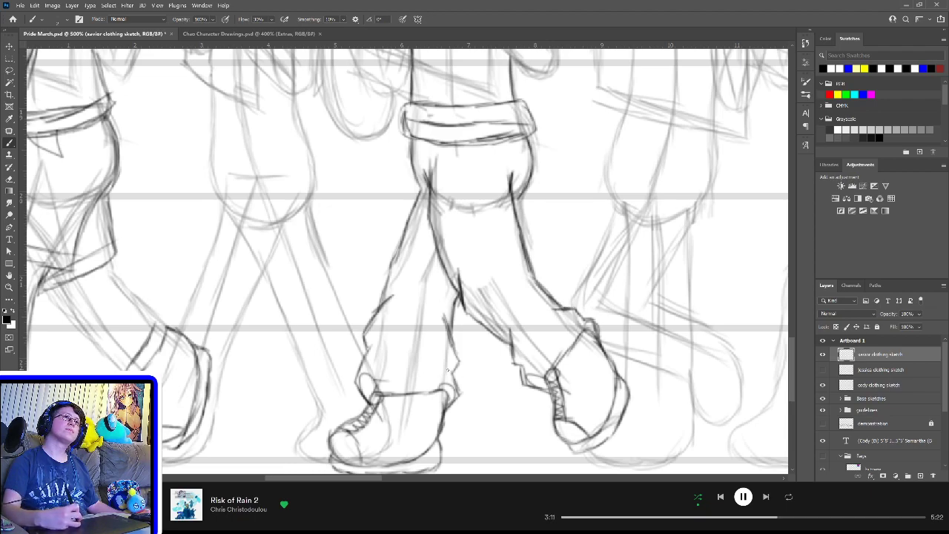
drag(449, 363, 453, 383)
drag(368, 340, 371, 361)
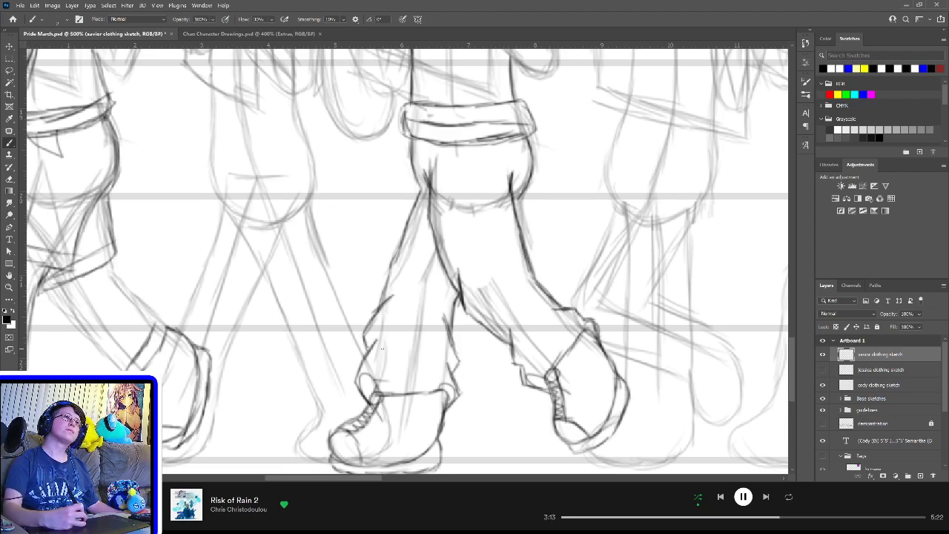
drag(522, 356, 524, 383)
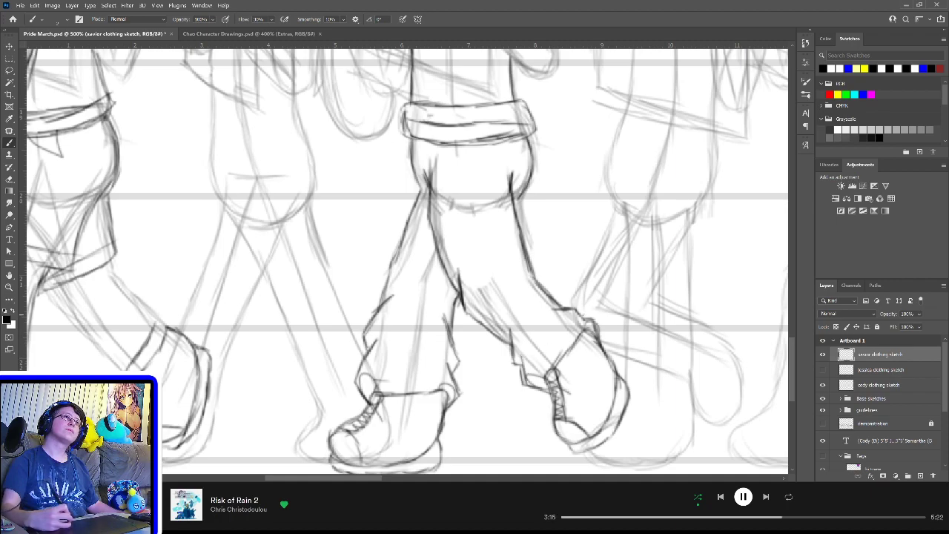
drag(571, 321, 597, 321)
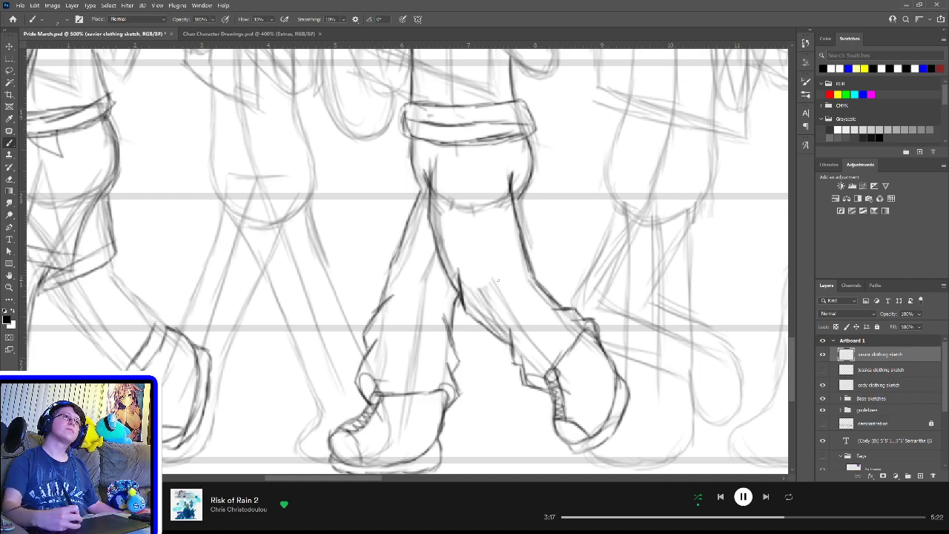
drag(521, 264, 535, 285)
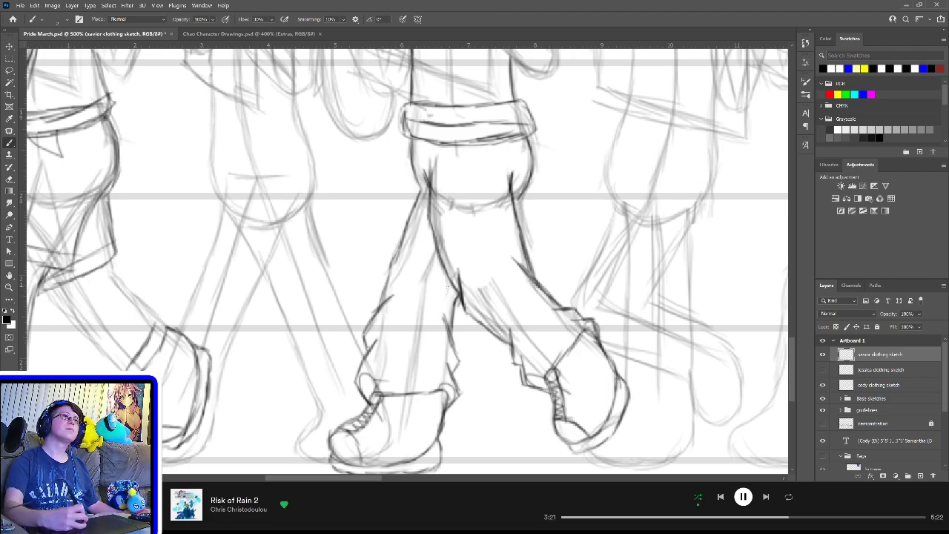
drag(454, 288, 456, 313)
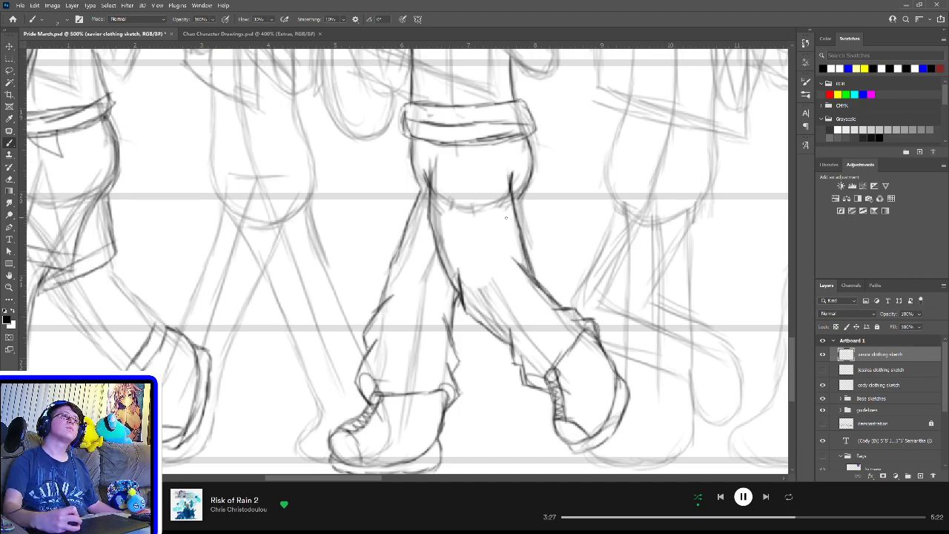
Step: Add folds to the right trouser leg, extend the left leg's outer contour, and undo the upper-leg strokes
mouse_move(504, 221)
mouse_down()
mouse_move(525, 234)
mouse_move(528, 270)
mouse_move(525, 261)
mouse_up()
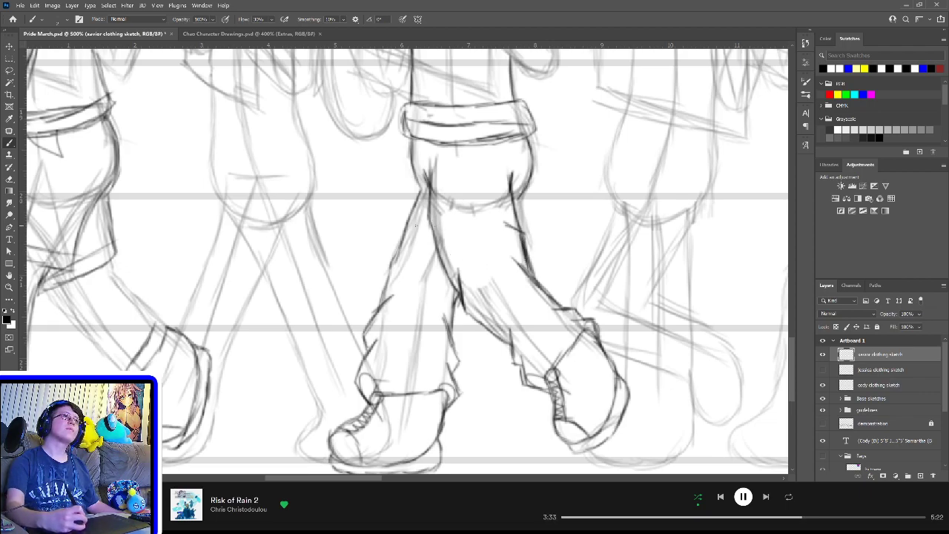
mouse_move(417, 222)
mouse_down()
mouse_move(396, 231)
mouse_move(382, 300)
mouse_up()
drag(401, 228, 387, 273)
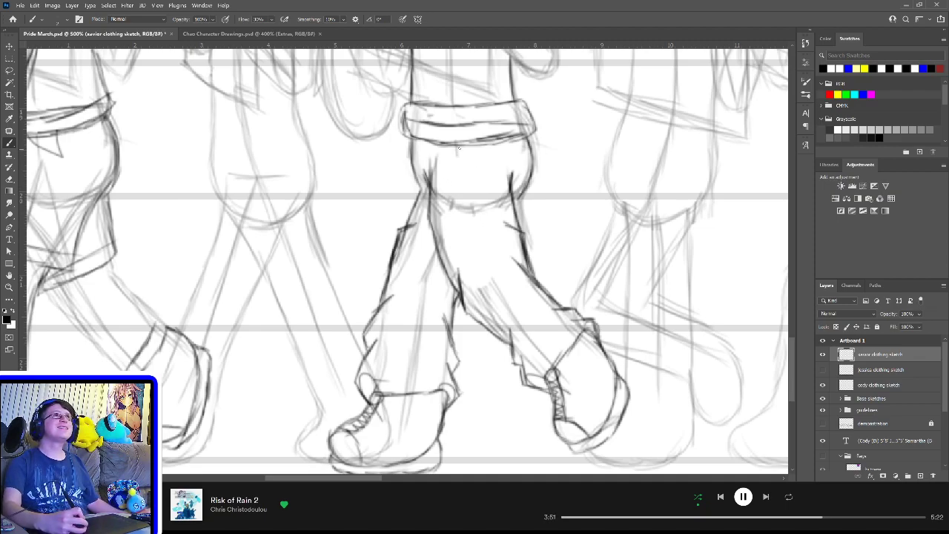
drag(458, 145, 475, 169)
drag(474, 136, 482, 174)
key(ctrl+z)
key(ctrl+z)
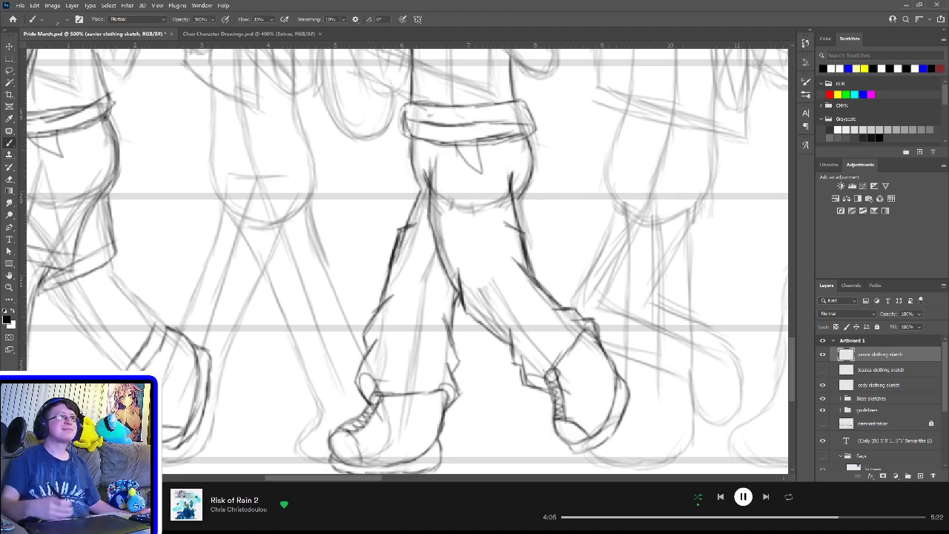
Step: Scroll the canvas up past the legs to show the lineup's shirts and faces
scroll(546, 269, up, 5)
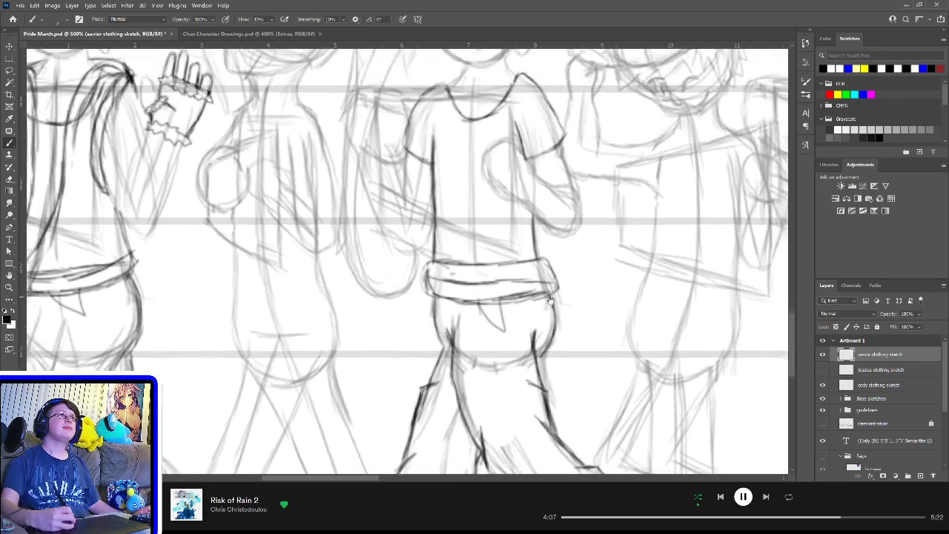
scroll(551, 301, up, 3)
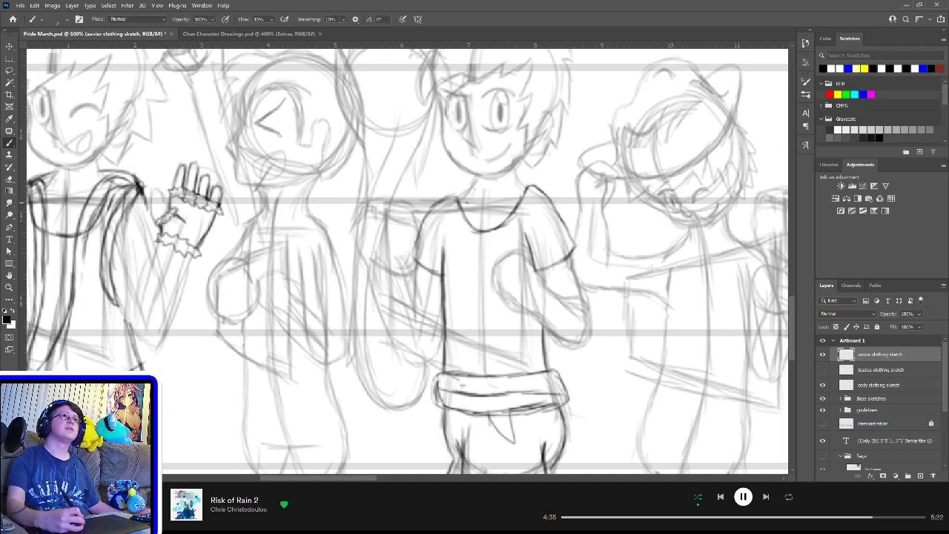
Step: Draw the middle character's V collar lines and add detail to the necklace pendant
drag(462, 191, 481, 244)
mouse_move(527, 183)
mouse_down()
mouse_move(514, 219)
mouse_move(482, 250)
mouse_up()
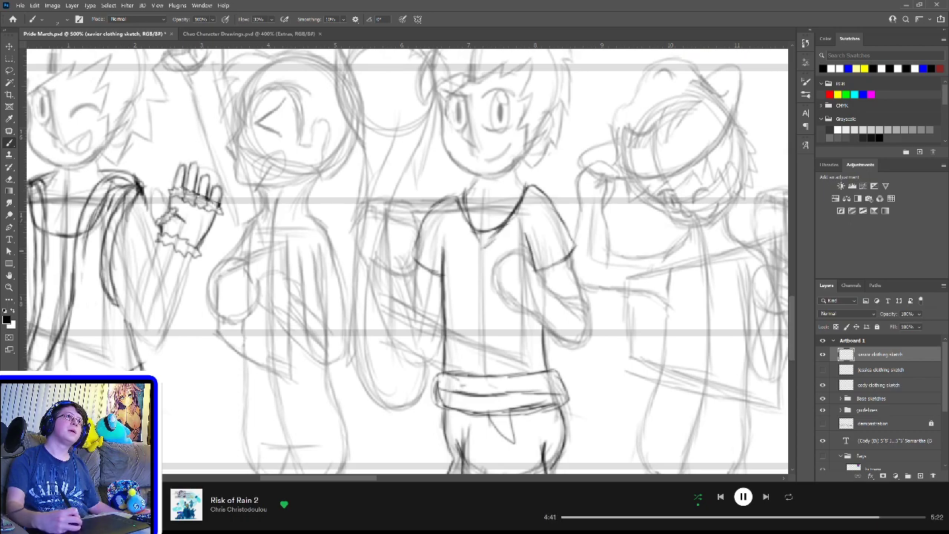
drag(515, 211, 472, 257)
mouse_move(466, 205)
mouse_down()
mouse_move(485, 266)
mouse_move(473, 272)
mouse_move(478, 254)
mouse_move(485, 266)
mouse_move(476, 251)
mouse_up()
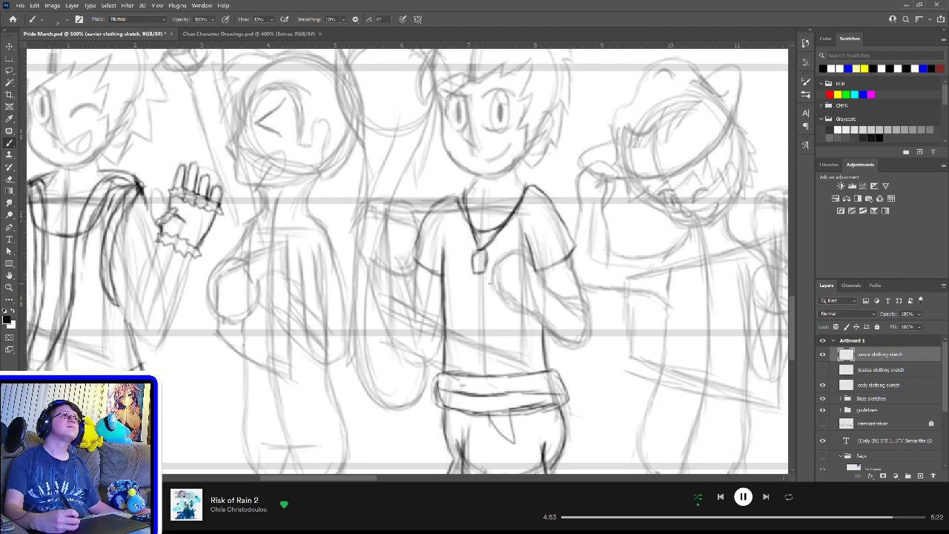
drag(480, 268, 479, 255)
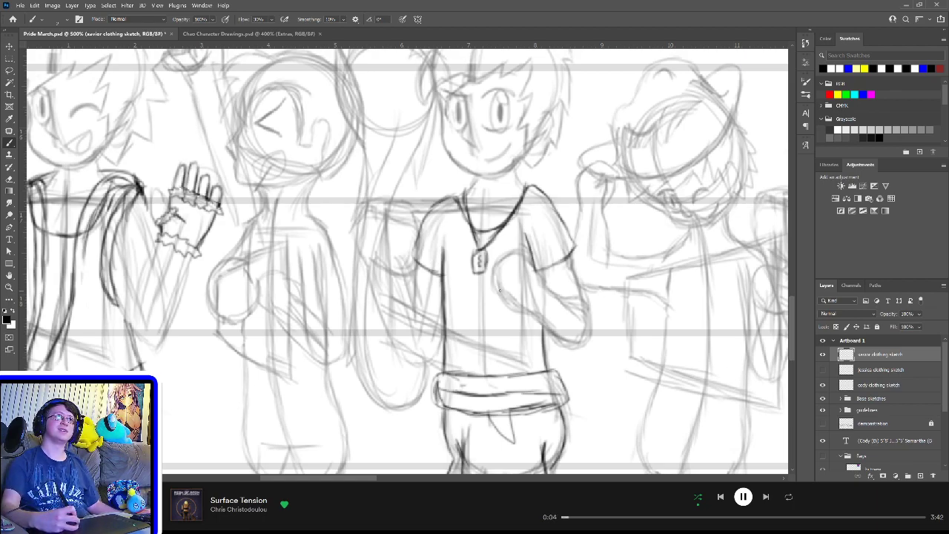
Step: Sketch the arm and clenched fist resting on the chest, erasing part of the hand outline
drag(502, 291, 531, 312)
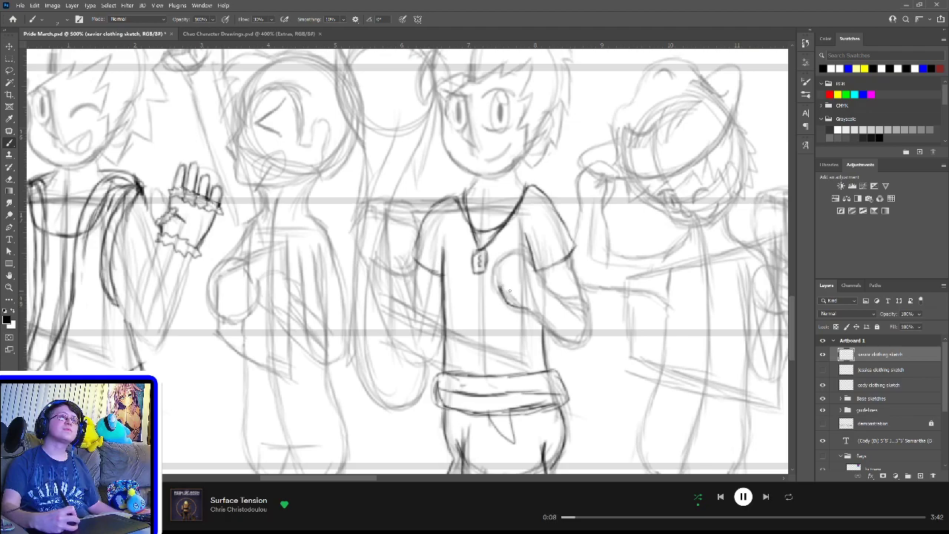
mouse_move(507, 279)
mouse_down()
mouse_move(514, 294)
mouse_move(527, 297)
mouse_move(518, 281)
mouse_move(531, 285)
mouse_up()
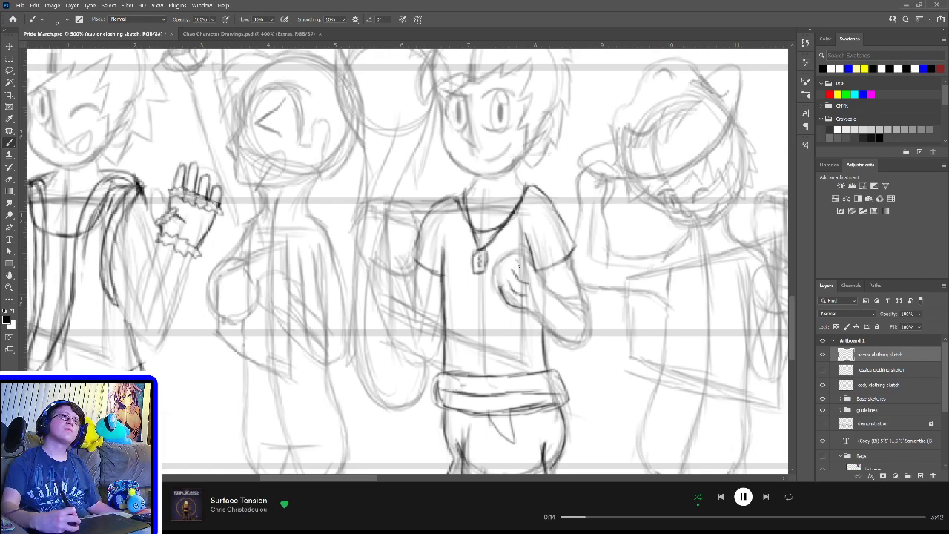
mouse_move(518, 262)
mouse_down()
mouse_move(525, 275)
mouse_move(524, 251)
mouse_move(529, 267)
mouse_move(513, 267)
mouse_move(508, 300)
mouse_up()
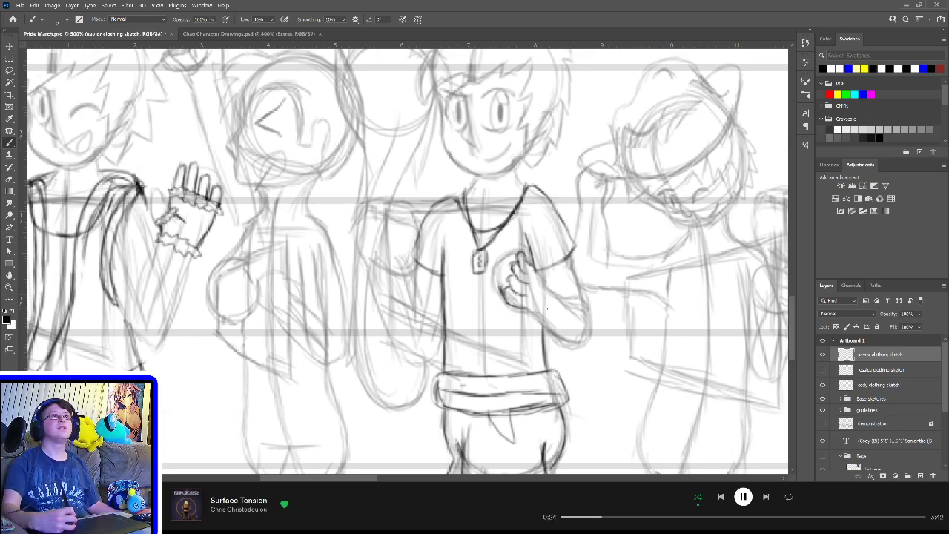
key(e)
mouse_move(509, 299)
mouse_down()
mouse_move(505, 281)
mouse_move(520, 258)
mouse_move(511, 294)
mouse_move(514, 287)
mouse_move(526, 306)
mouse_up()
Step: Show the second character's clothing sketch and redraw the chest fist, undoing a bad thumb stroke
key(b)
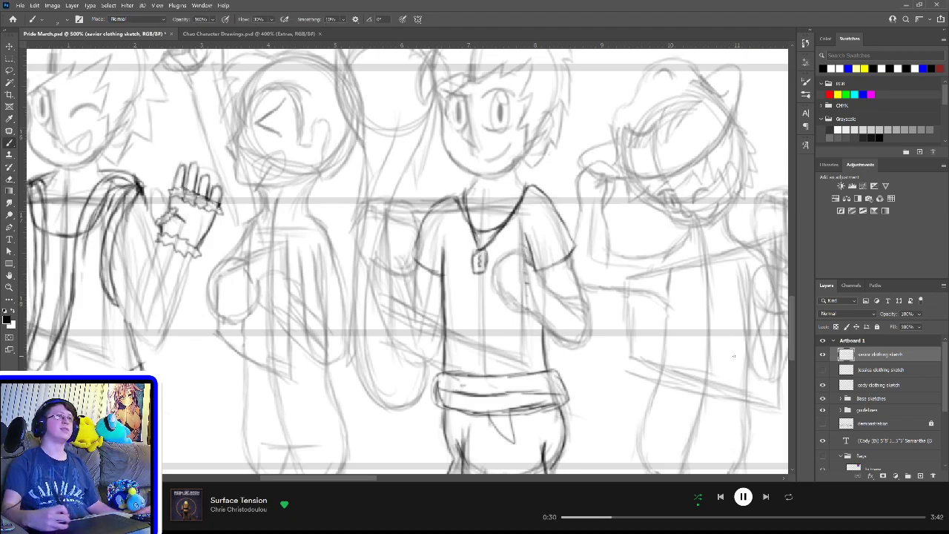
click(823, 370)
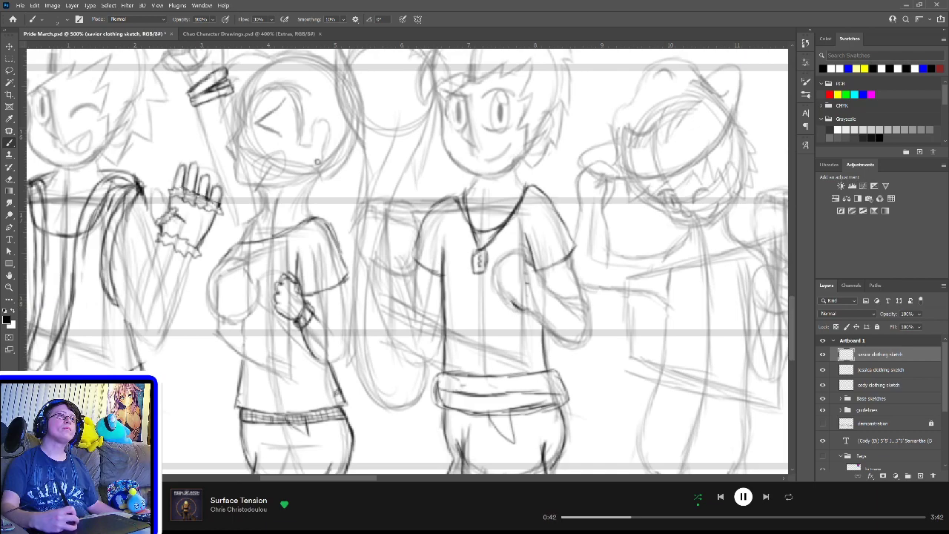
mouse_move(511, 303)
mouse_down()
mouse_move(517, 256)
mouse_move(526, 252)
mouse_move(535, 269)
mouse_up()
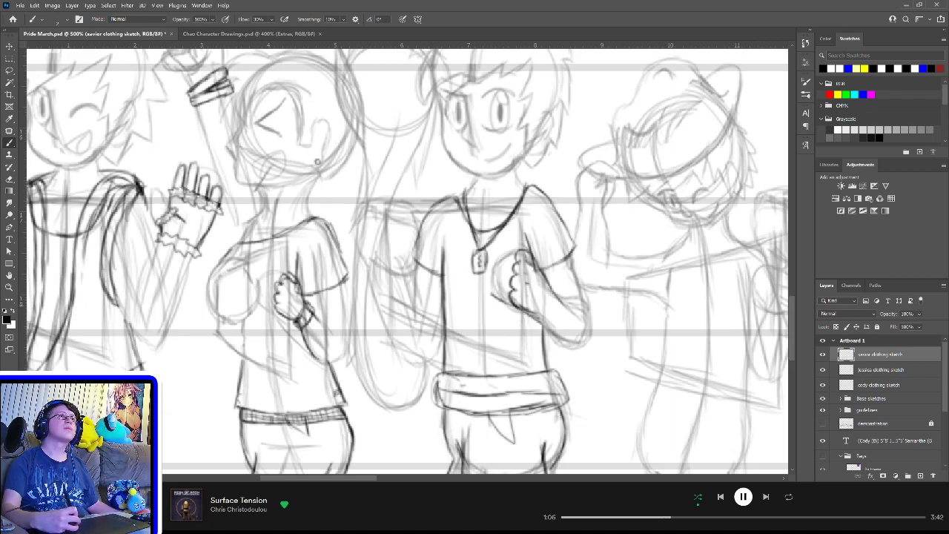
mouse_move(493, 292)
mouse_down()
mouse_move(495, 283)
mouse_move(516, 290)
mouse_move(491, 276)
mouse_move(502, 268)
mouse_move(516, 277)
mouse_move(520, 261)
mouse_move(494, 258)
mouse_move(524, 264)
mouse_move(503, 250)
mouse_move(510, 245)
mouse_move(531, 254)
mouse_up()
key(ctrl+z)
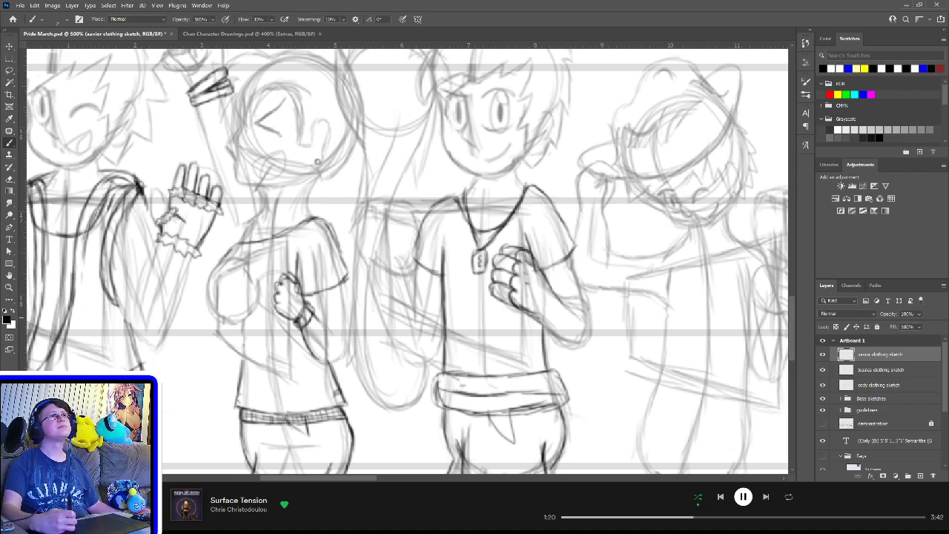
Step: Clean up the top and outline of the centre character's fist
mouse_move(518, 239)
mouse_down()
mouse_move(533, 254)
mouse_move(513, 259)
mouse_up()
key(e)
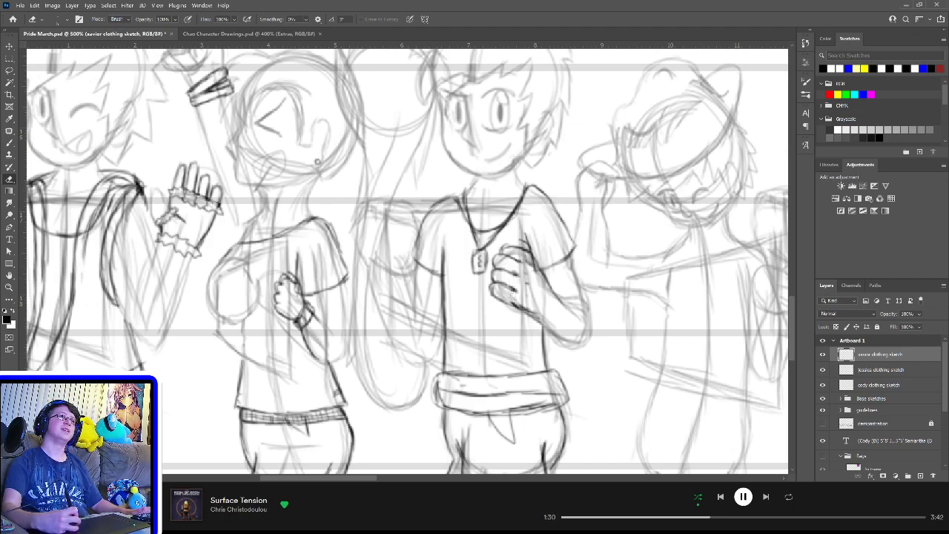
key(b)
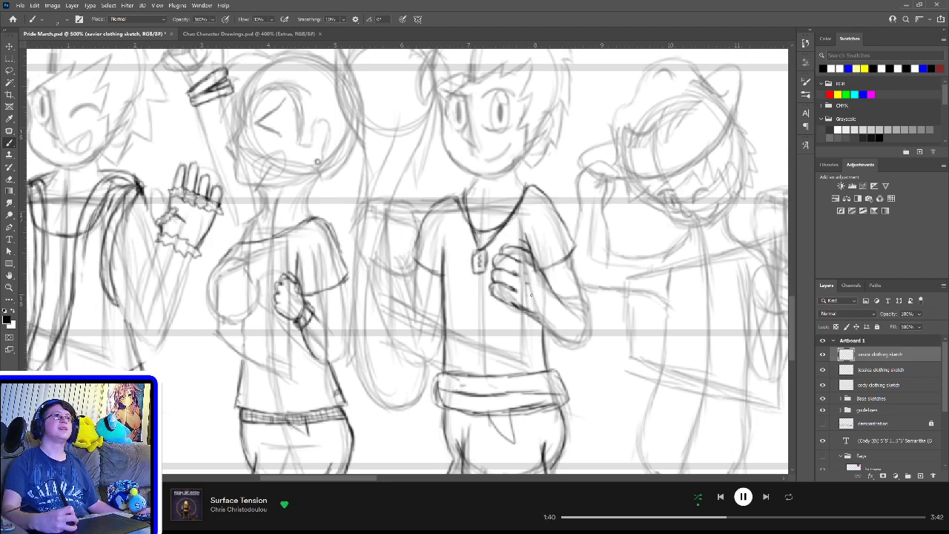
drag(531, 295, 530, 301)
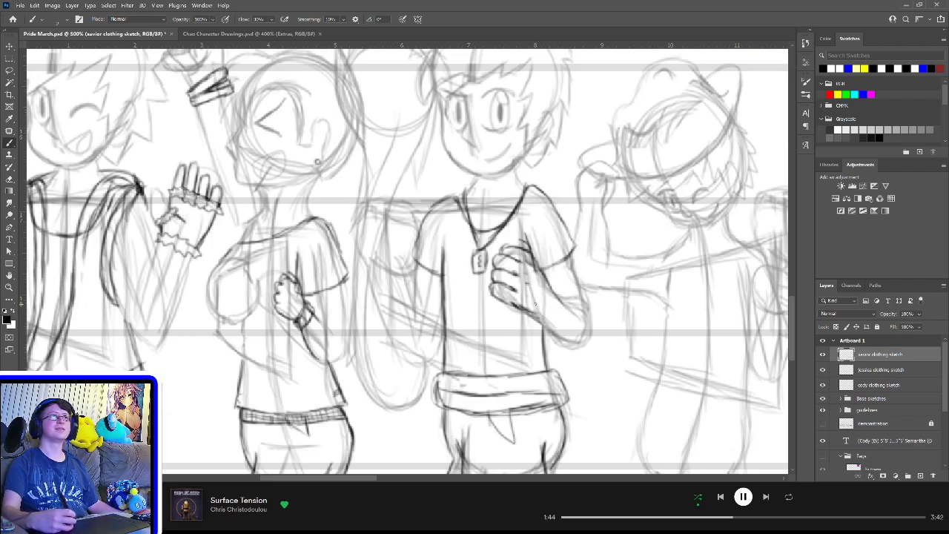
Step: Draw the hand's right edge, the sleeve edge and a wristband on that wrist
drag(544, 273, 540, 320)
mouse_move(553, 288)
mouse_down()
mouse_move(538, 327)
mouse_move(540, 319)
mouse_up()
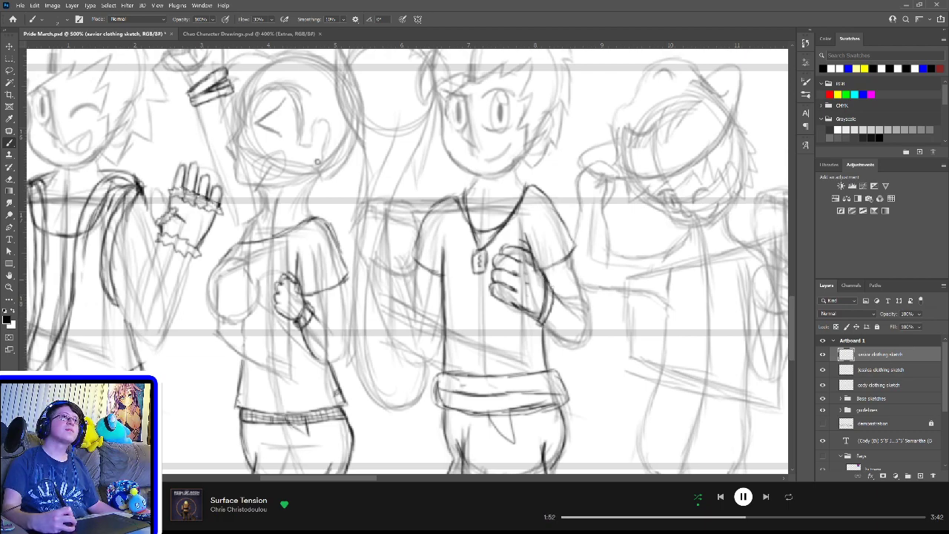
drag(556, 285, 542, 324)
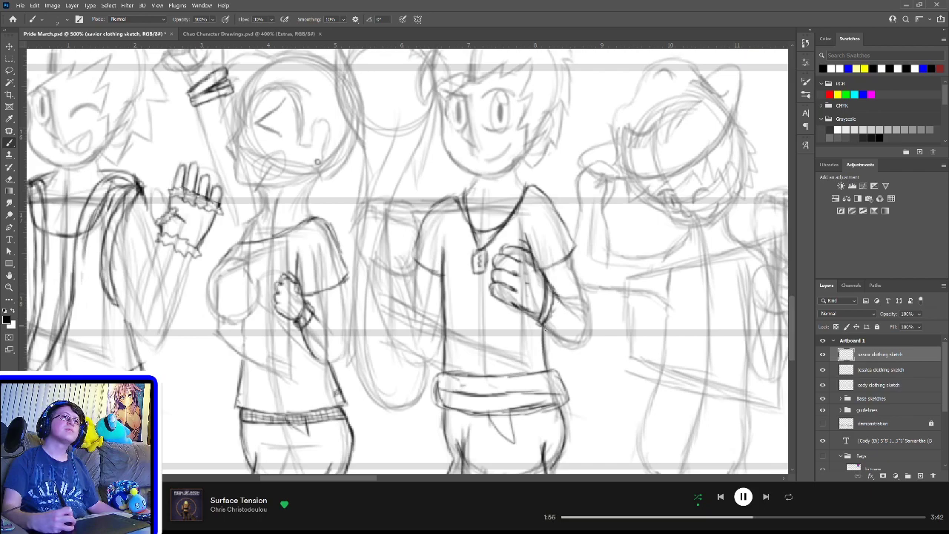
drag(560, 297, 547, 329)
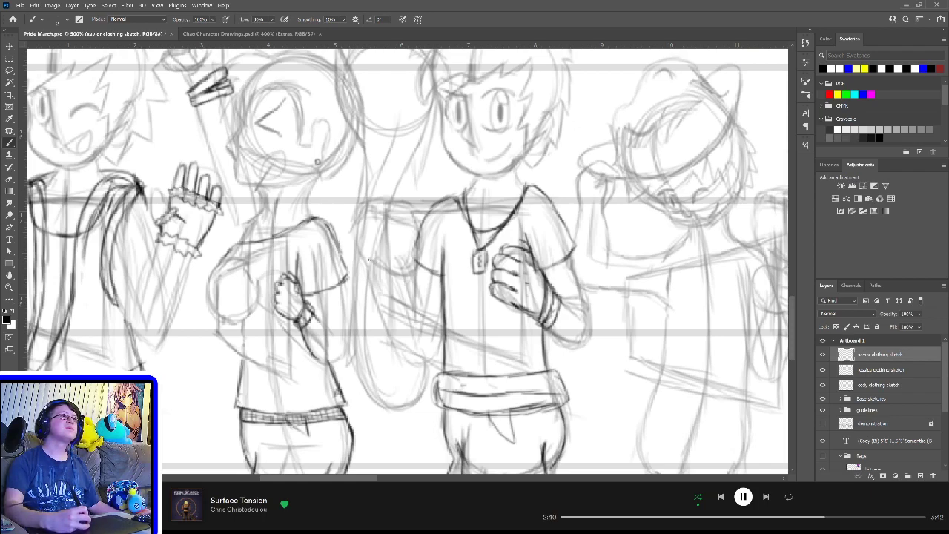
Step: Sketch the raised arm and fist beside the middle figure, undoing and erasing rough attempts
mouse_move(367, 271)
mouse_down()
mouse_move(357, 227)
mouse_move(372, 208)
mouse_move(397, 219)
mouse_move(384, 282)
mouse_move(393, 273)
mouse_up()
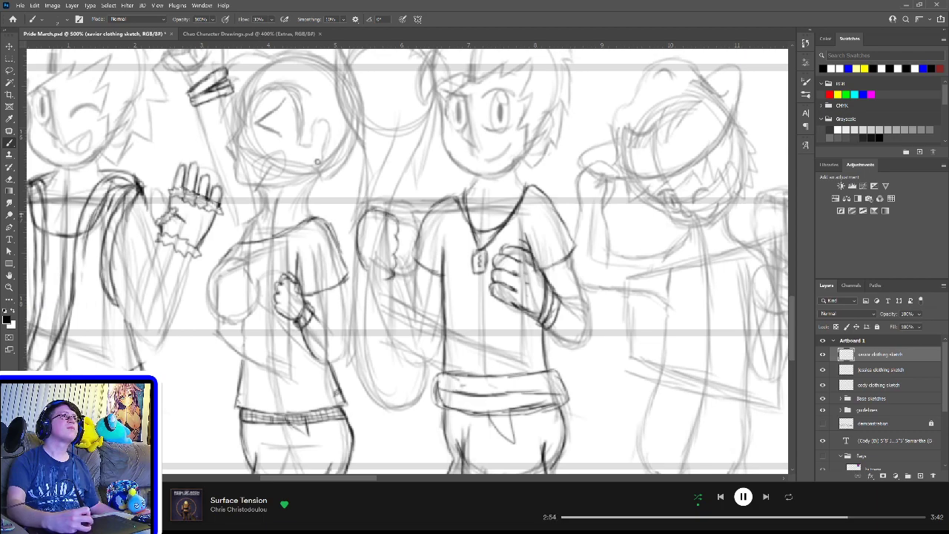
mouse_move(392, 217)
mouse_down()
mouse_move(411, 211)
mouse_move(409, 232)
mouse_move(396, 238)
mouse_move(416, 236)
mouse_move(393, 257)
mouse_move(413, 249)
mouse_move(392, 281)
mouse_move(376, 273)
mouse_move(400, 236)
mouse_move(387, 236)
mouse_up()
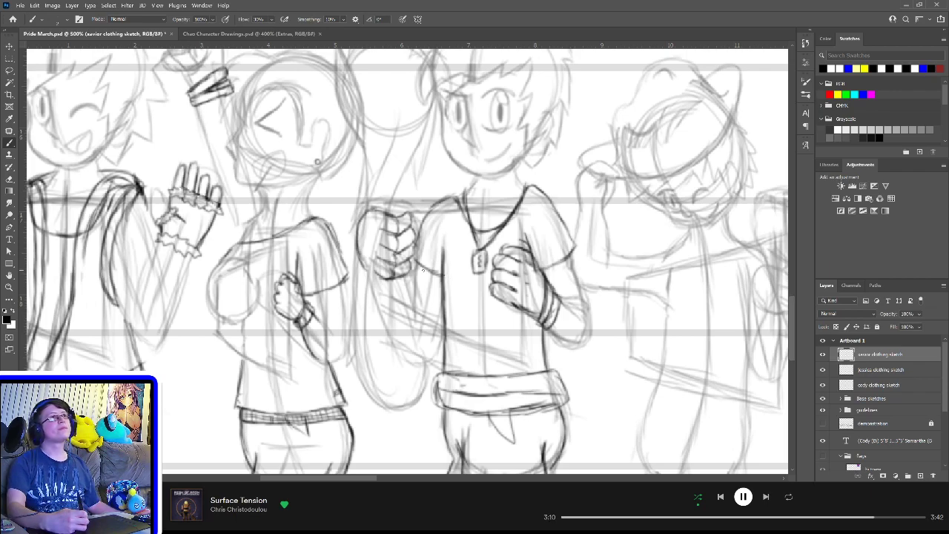
key(ctrl+z)
key(ctrl+z)
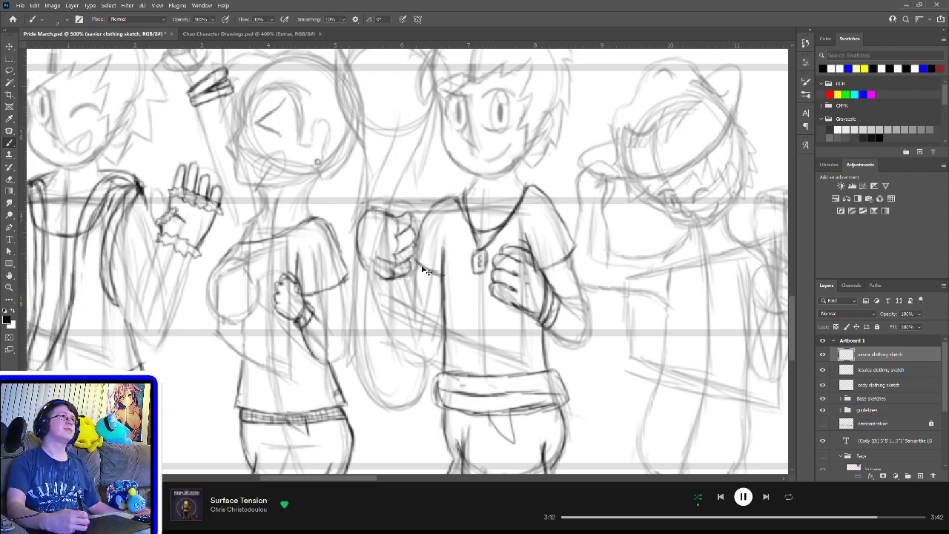
key(ctrl+z)
key(ctrl+z)
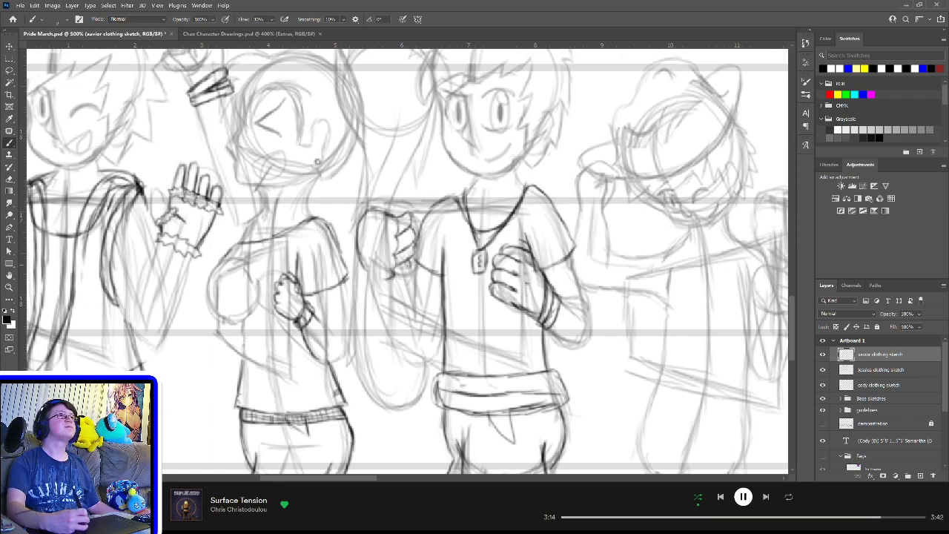
drag(408, 268, 385, 280)
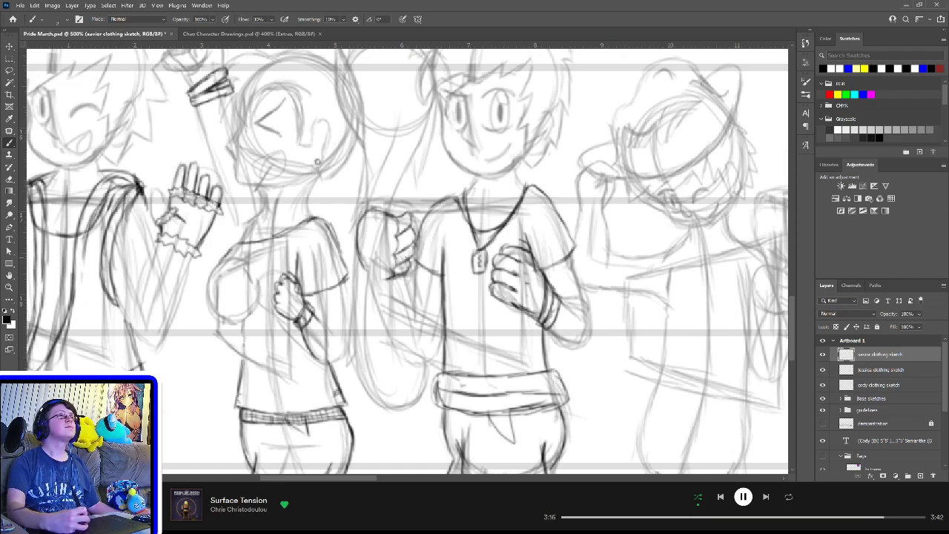
key(e)
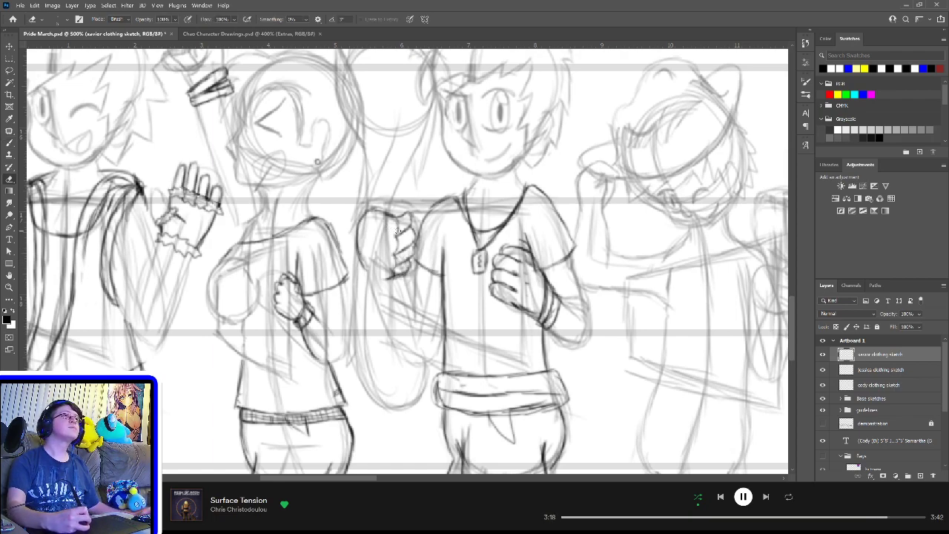
drag(398, 233, 389, 265)
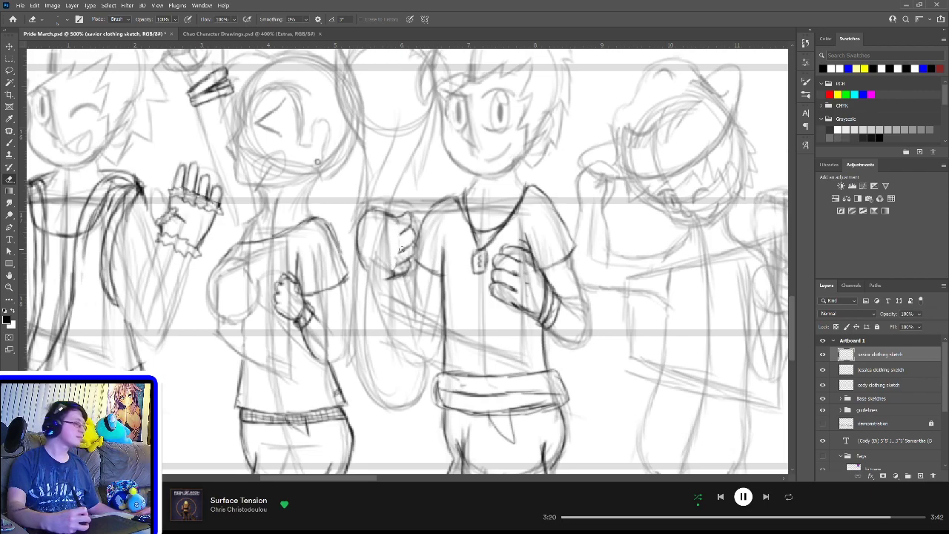
key(b)
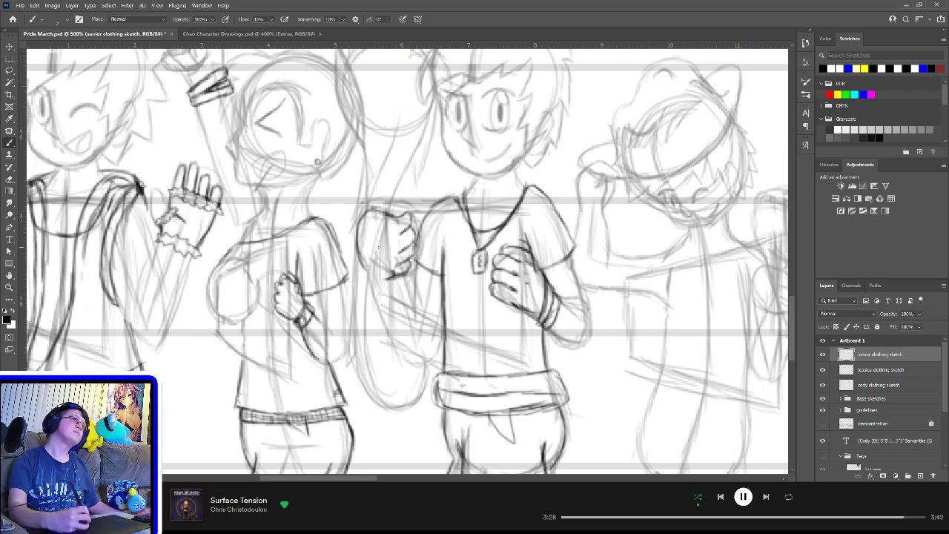
Step: Rework the raised hand and draw the sleeve cuff and sleeve edges above the fist
drag(379, 236, 404, 231)
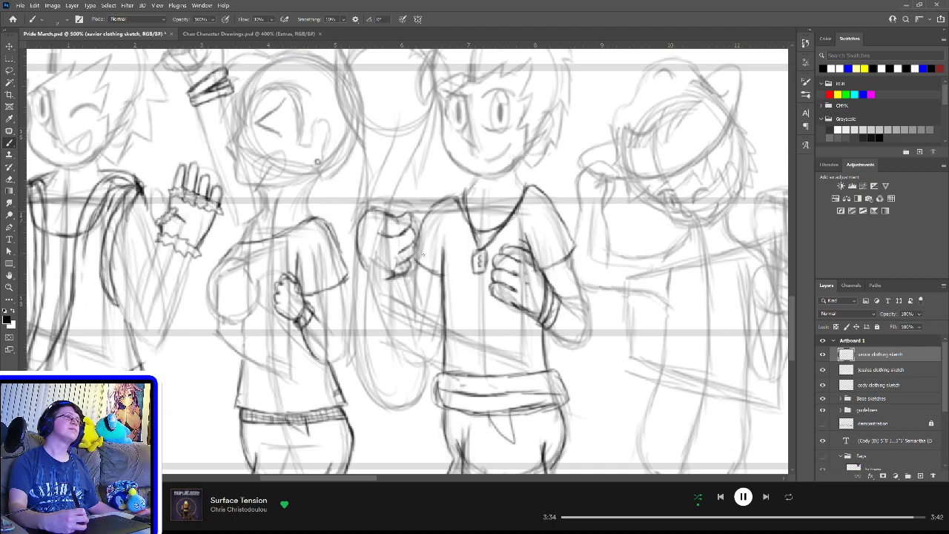
key(e)
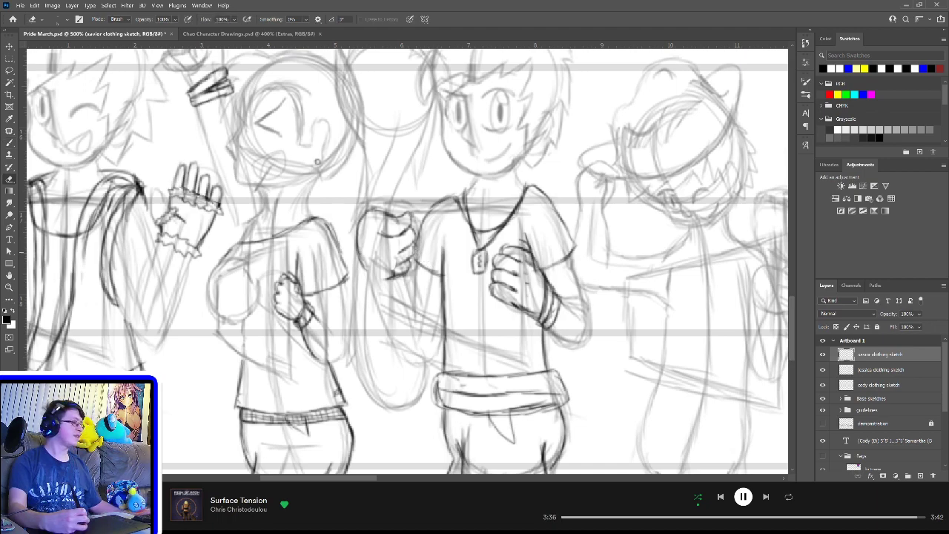
mouse_move(377, 224)
mouse_down()
mouse_move(395, 241)
mouse_move(393, 218)
mouse_move(403, 216)
mouse_move(407, 273)
mouse_move(395, 259)
mouse_move(400, 236)
mouse_move(401, 260)
mouse_move(405, 245)
mouse_up()
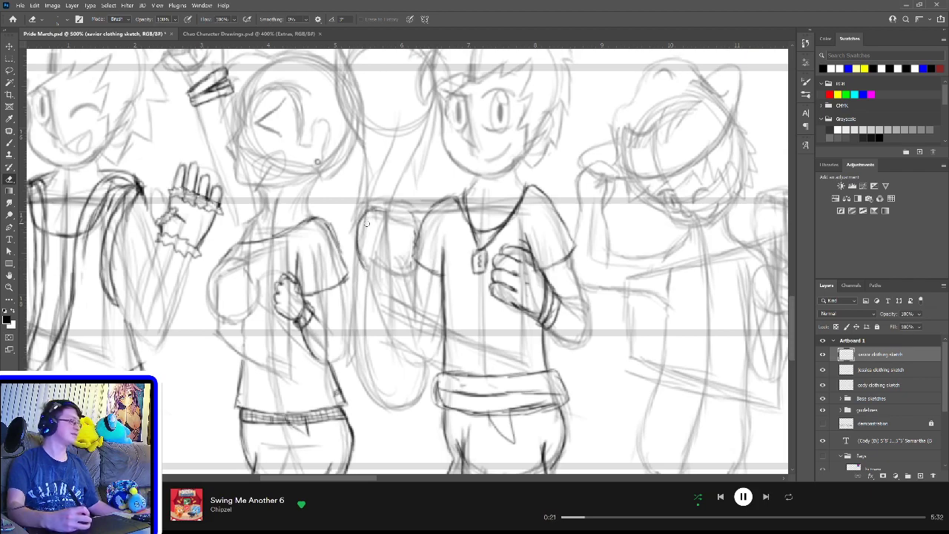
key(b)
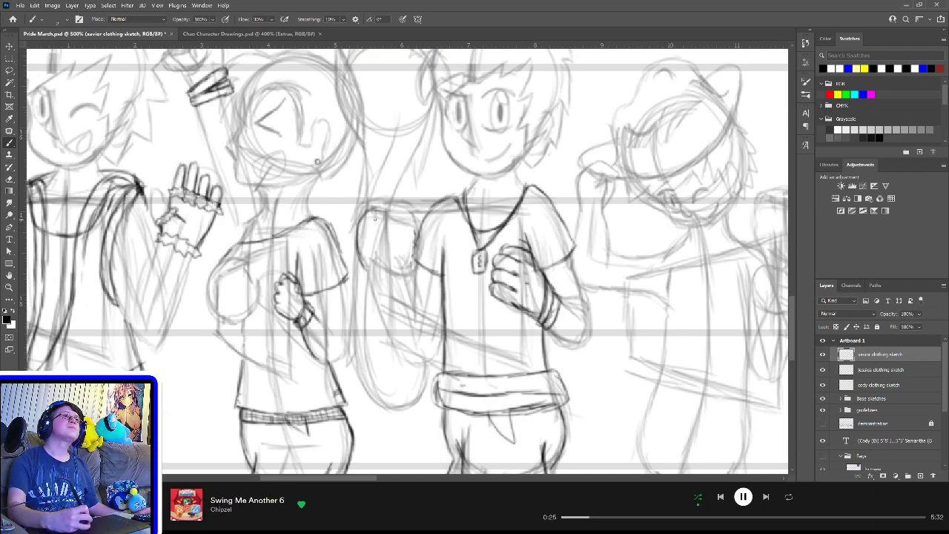
mouse_move(368, 211)
mouse_down()
mouse_move(406, 219)
mouse_move(408, 230)
mouse_move(388, 235)
mouse_move(397, 235)
mouse_move(361, 225)
mouse_move(360, 215)
mouse_move(391, 241)
mouse_move(371, 217)
mouse_move(375, 234)
mouse_move(405, 220)
mouse_up()
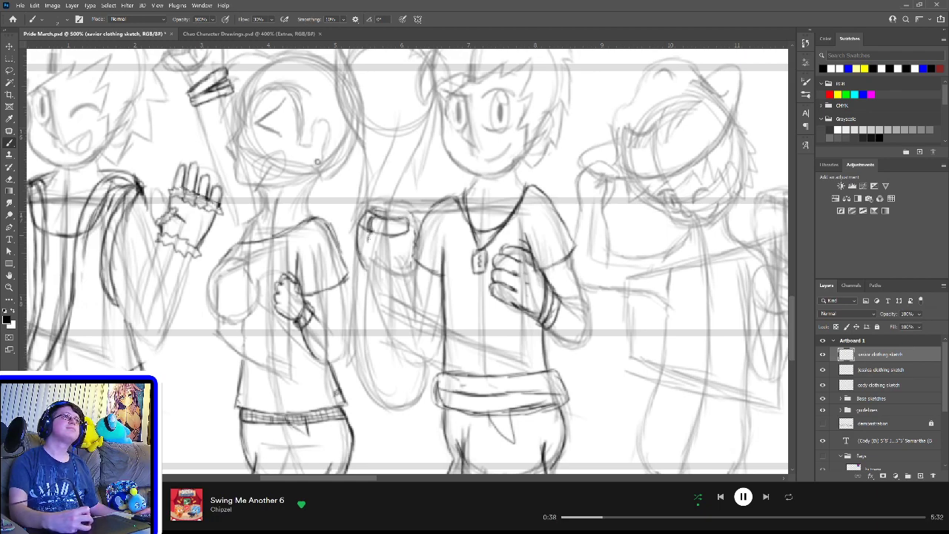
mouse_move(372, 247)
mouse_down()
mouse_move(373, 274)
mouse_move(402, 282)
mouse_up()
mouse_move(373, 246)
mouse_down()
mouse_move(408, 247)
mouse_move(390, 267)
mouse_move(373, 264)
mouse_move(403, 273)
mouse_move(393, 278)
mouse_up()
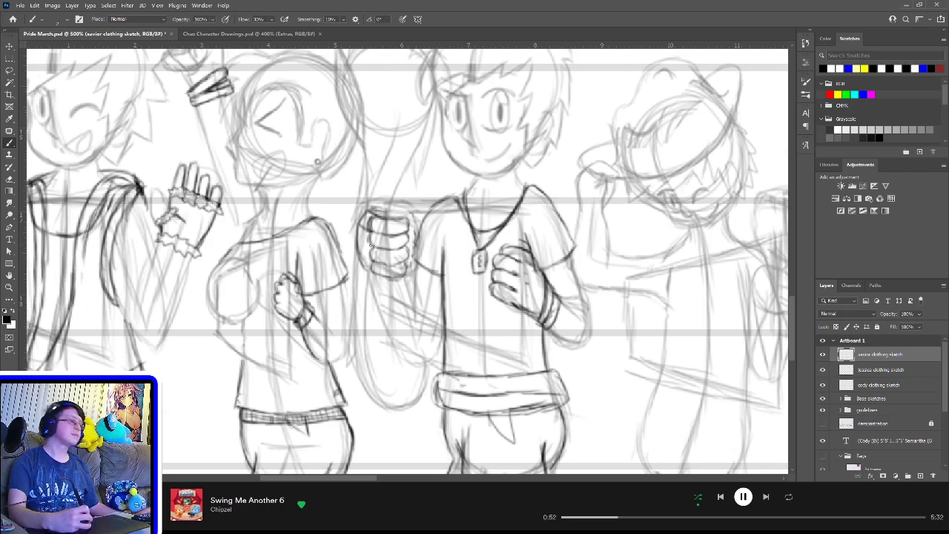
Step: Redraw the fist's upper-left and top edges, erasing stray lines around and below it
key(e)
mouse_move(359, 248)
mouse_down()
mouse_move(362, 268)
mouse_move(361, 217)
mouse_up()
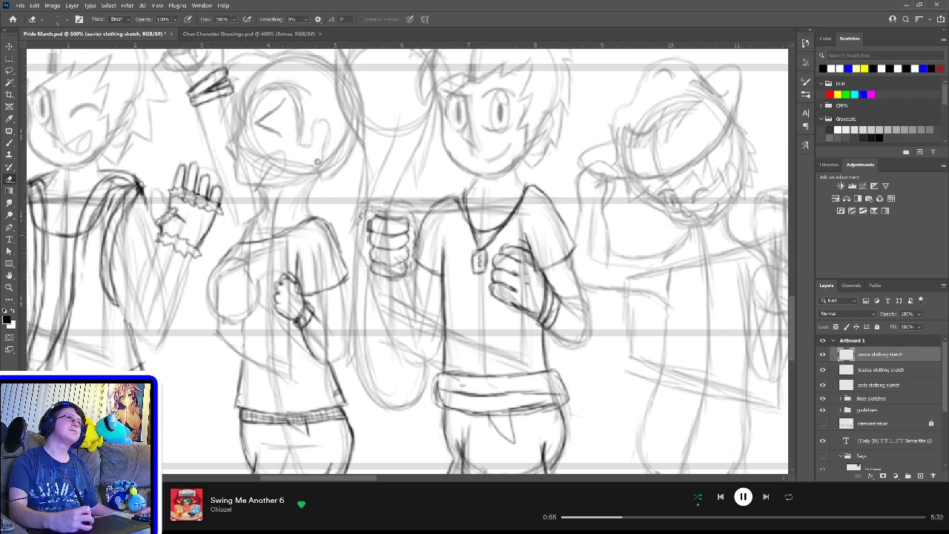
key(b)
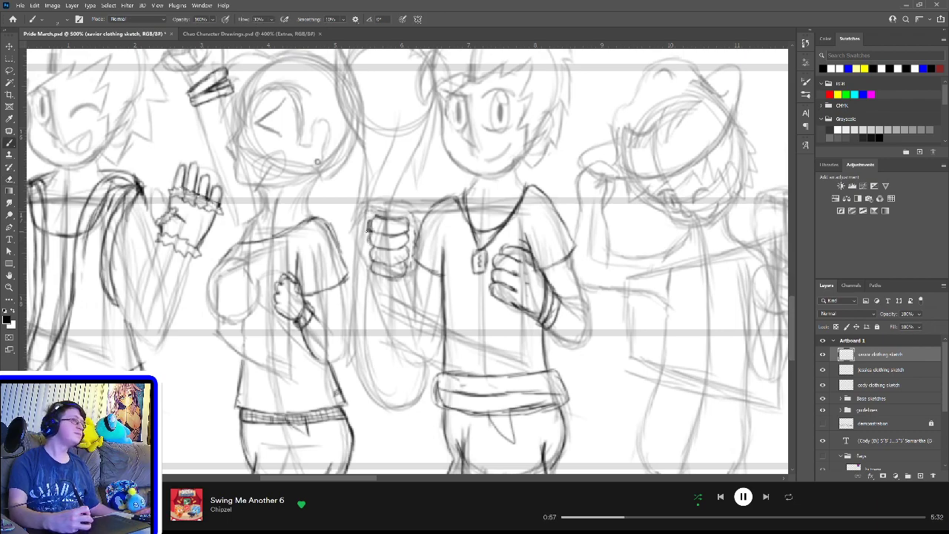
mouse_move(371, 230)
mouse_down()
mouse_move(374, 212)
mouse_move(386, 209)
mouse_up()
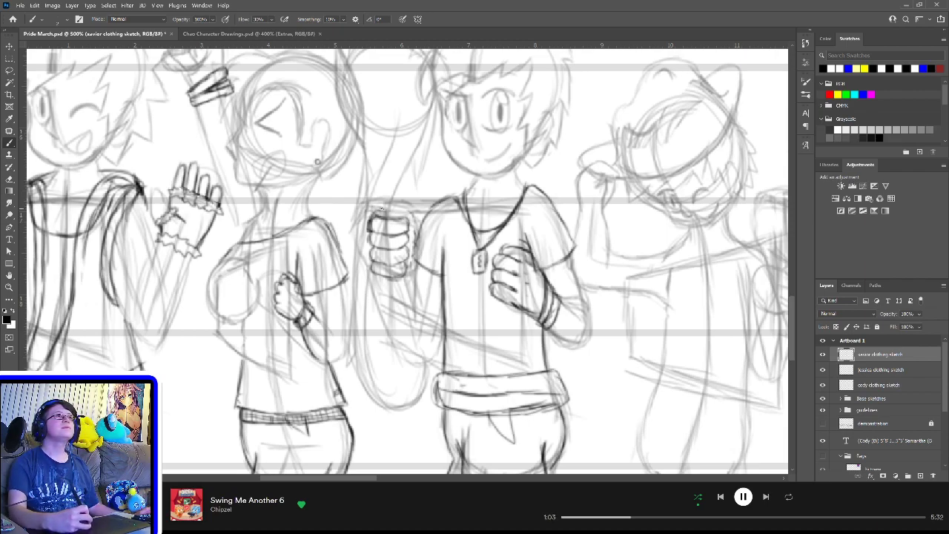
drag(373, 218, 388, 207)
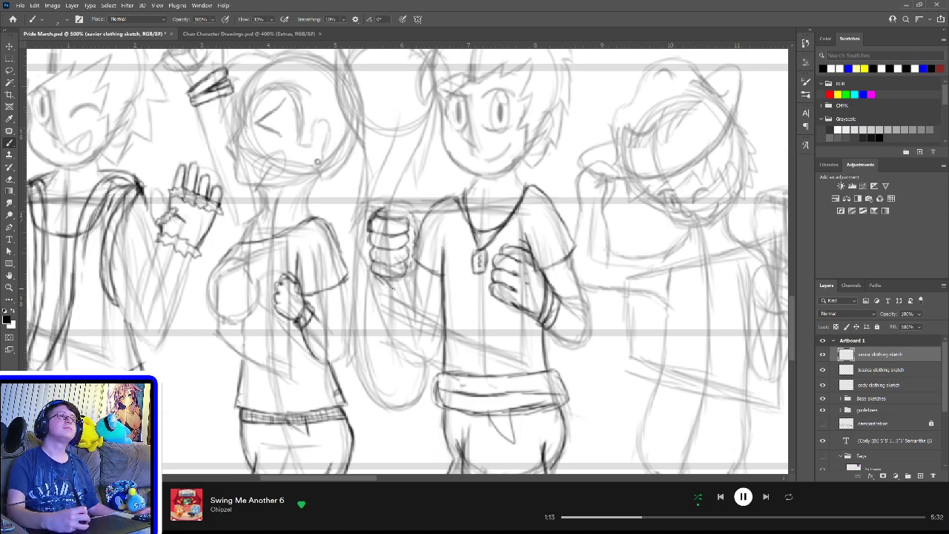
drag(375, 273, 395, 293)
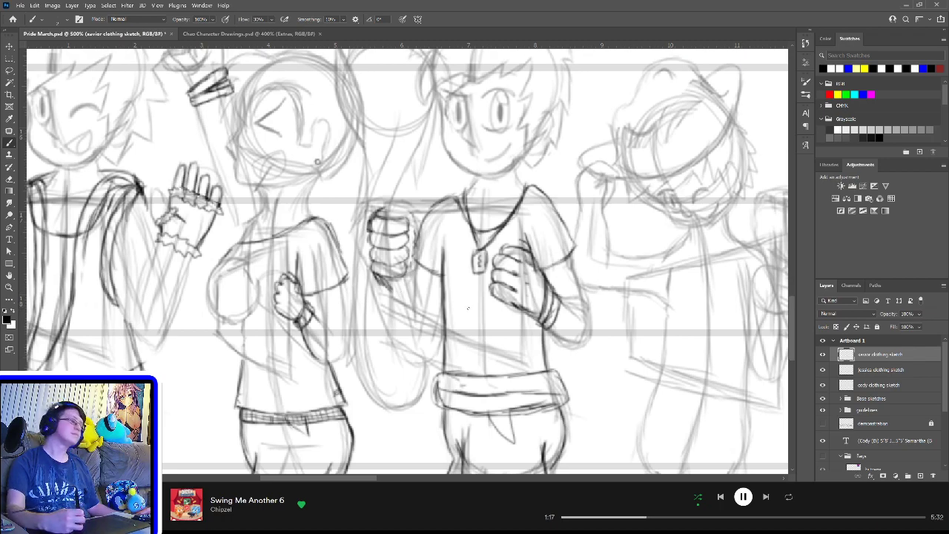
key(e)
drag(377, 282, 394, 294)
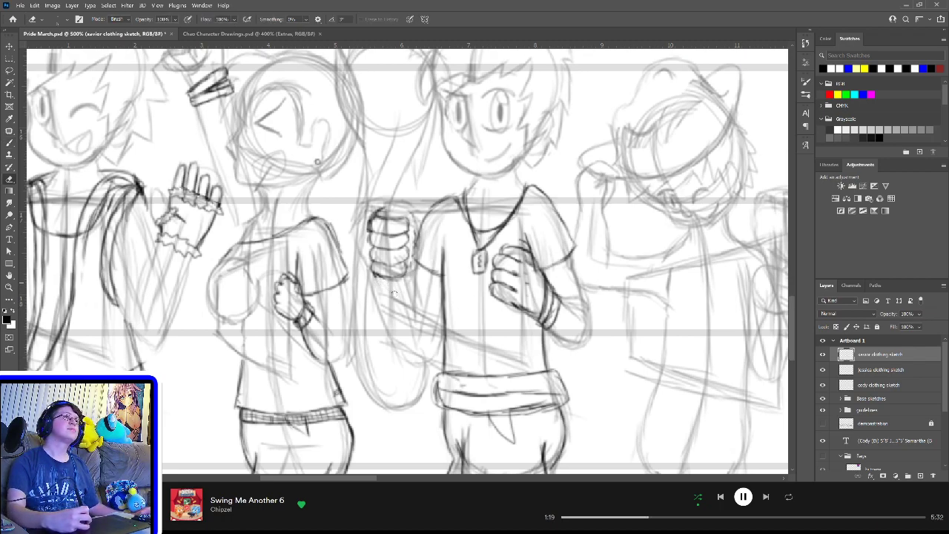
mouse_move(379, 224)
mouse_down()
mouse_move(387, 208)
mouse_move(371, 221)
mouse_move(387, 207)
mouse_up()
Step: Pan the canvas along the lineup to the cap-wearing character right of the necklace character
key(b)
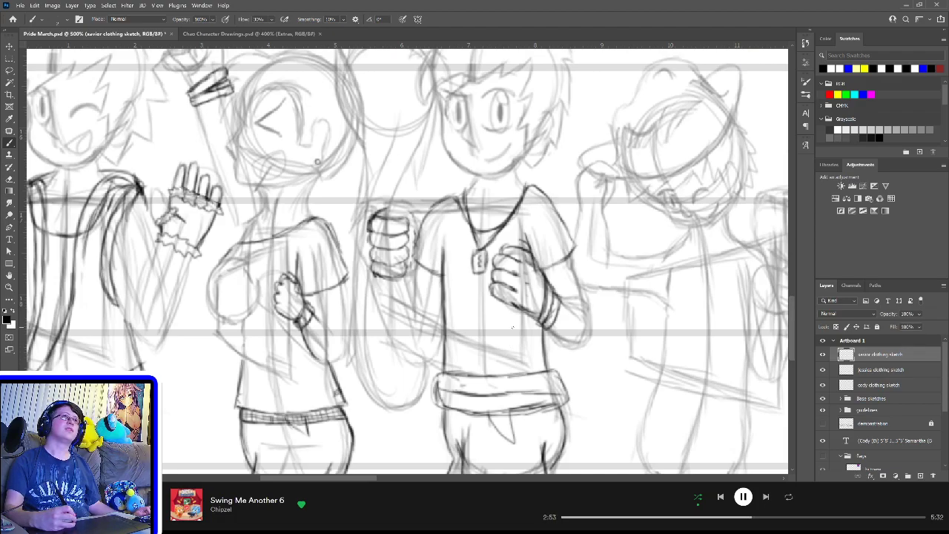
mouse_move(541, 360)
mouse_down()
mouse_move(483, 281)
mouse_move(512, 345)
mouse_move(507, 391)
mouse_move(521, 418)
mouse_move(517, 396)
mouse_up()
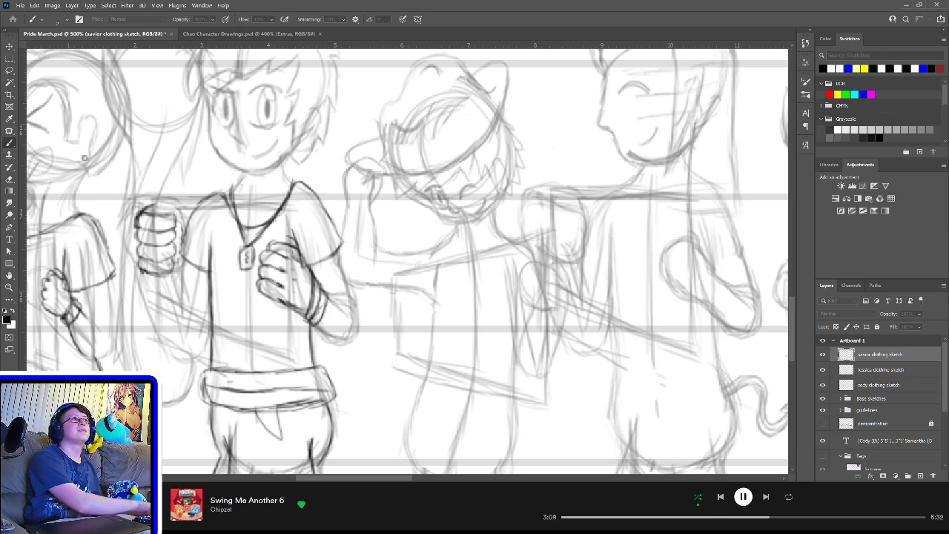
Step: Confirm the new samantha clothing sketch layer, then draw the shirt's left side and shoulder line
key(Return)
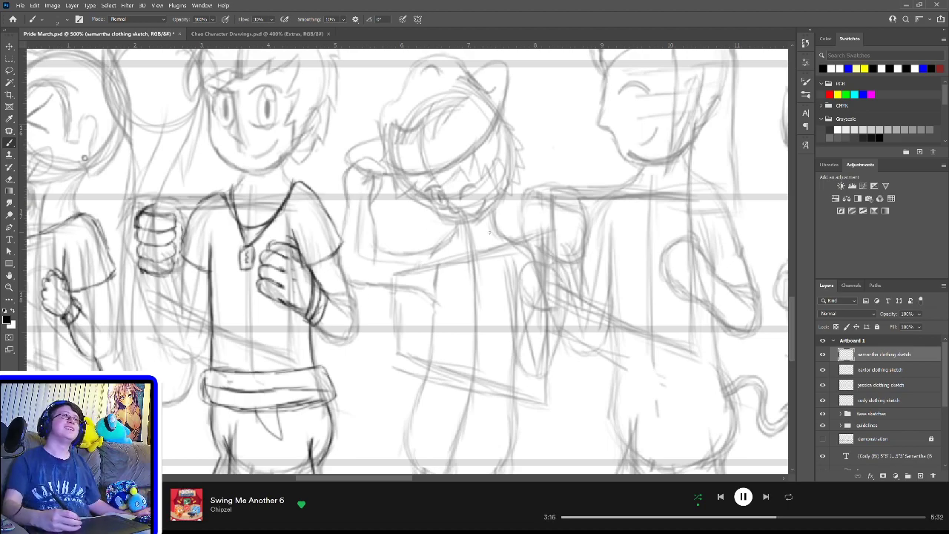
drag(489, 299, 477, 360)
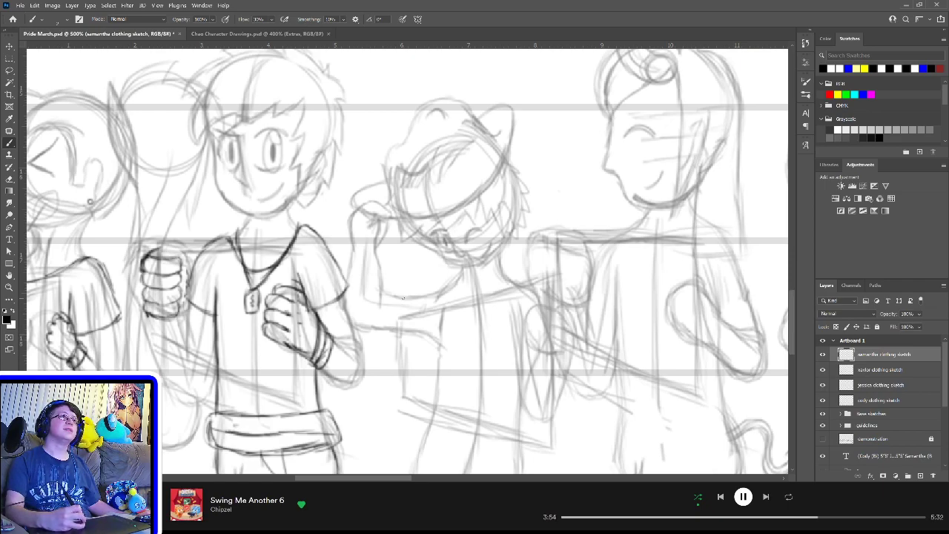
mouse_move(403, 297)
mouse_down()
mouse_move(402, 336)
mouse_move(443, 356)
mouse_up()
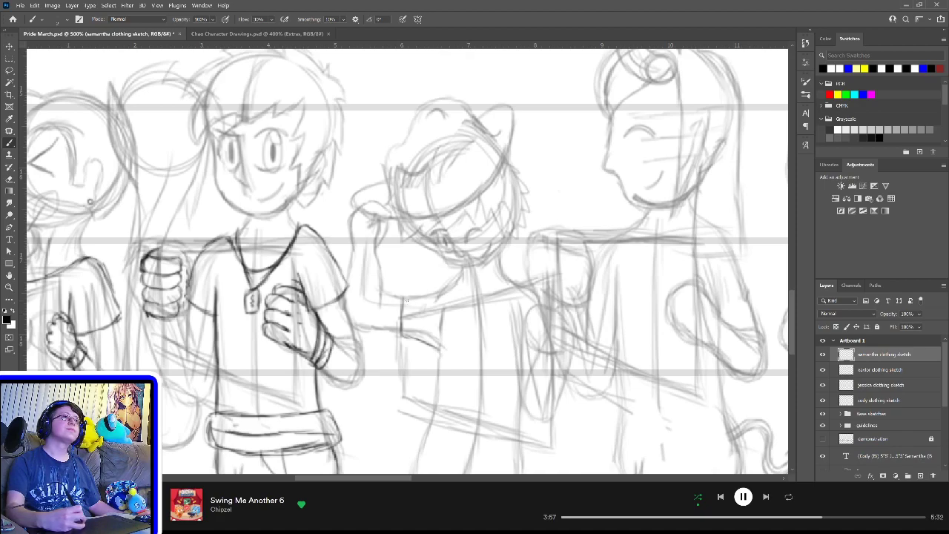
mouse_move(406, 300)
mouse_down()
mouse_move(485, 275)
mouse_move(469, 300)
mouse_move(508, 279)
mouse_move(493, 297)
mouse_move(468, 300)
mouse_move(451, 283)
mouse_move(472, 304)
mouse_move(440, 284)
mouse_move(418, 293)
mouse_move(452, 282)
mouse_move(485, 316)
mouse_move(541, 340)
mouse_move(533, 292)
mouse_move(511, 278)
mouse_move(539, 295)
mouse_up()
Step: Darken the shirt's right shoulder and draw its bottom hem, erasing a stray hem stroke
drag(522, 359, 504, 278)
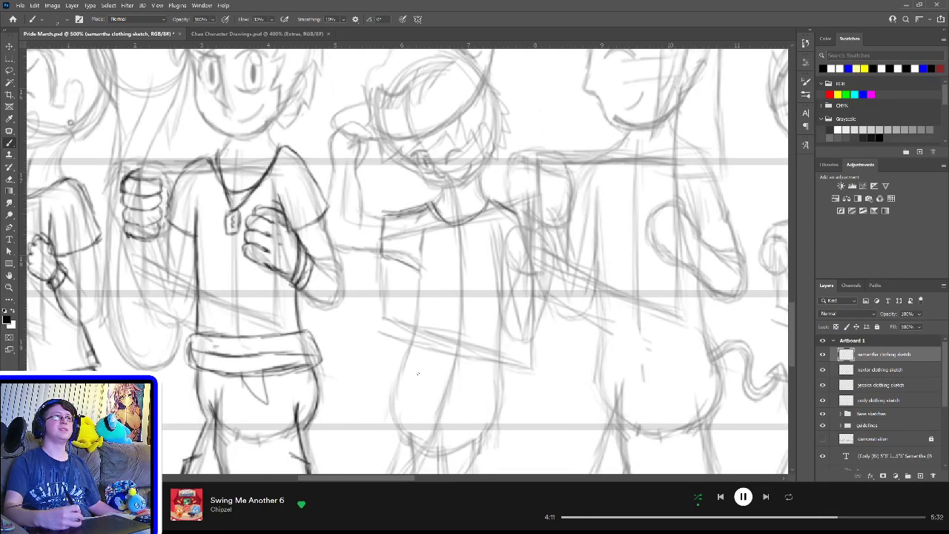
mouse_move(420, 374)
mouse_down()
mouse_move(501, 377)
mouse_move(465, 379)
mouse_up()
mouse_move(390, 374)
mouse_down()
mouse_move(430, 375)
mouse_move(403, 342)
mouse_move(394, 370)
mouse_up()
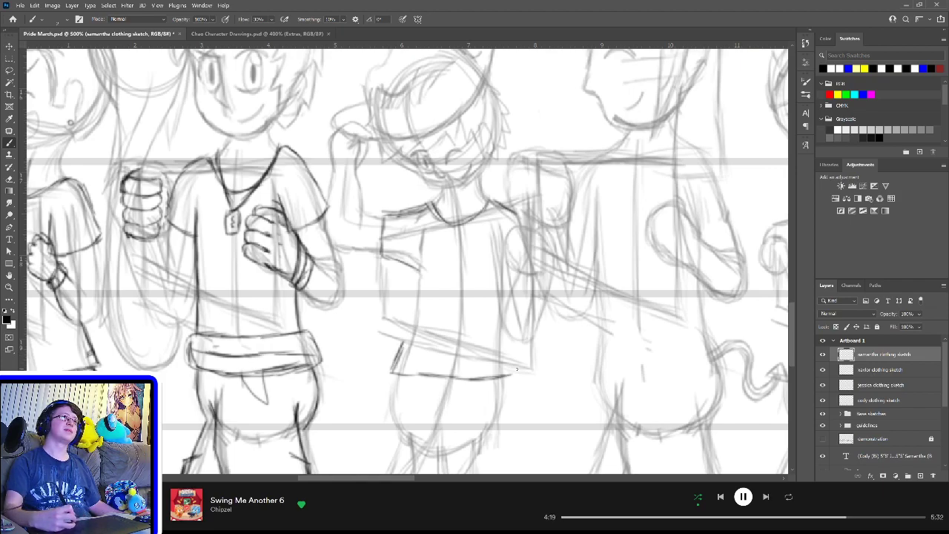
drag(509, 352, 504, 371)
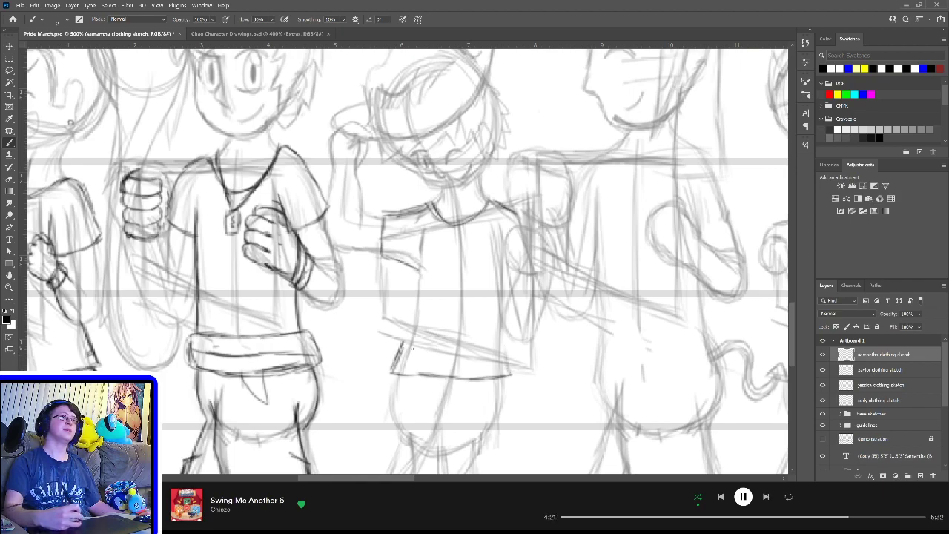
mouse_move(409, 331)
mouse_down()
mouse_move(475, 333)
mouse_move(413, 330)
mouse_move(509, 339)
mouse_up()
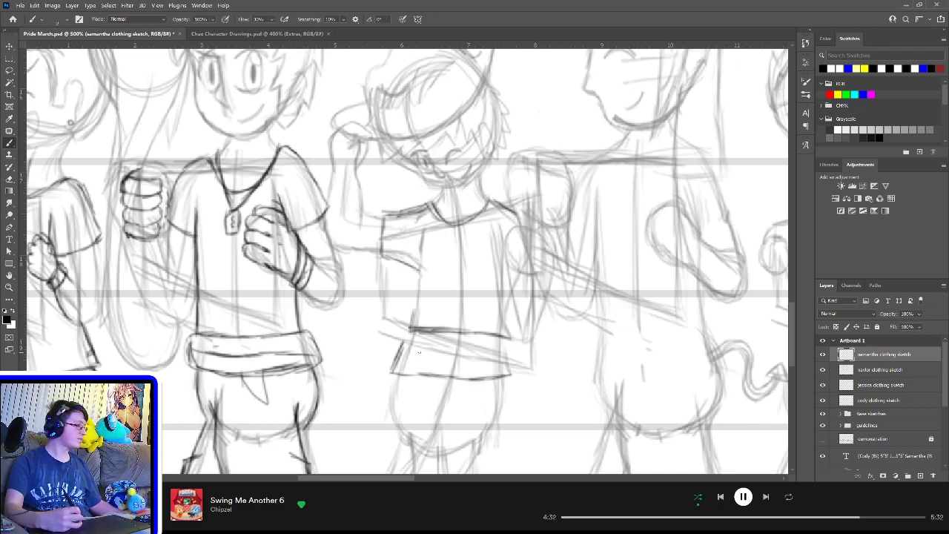
key(e)
mouse_move(400, 342)
mouse_down()
mouse_move(389, 362)
mouse_move(401, 375)
mouse_move(495, 380)
mouse_move(512, 373)
mouse_move(504, 354)
mouse_move(511, 369)
mouse_up()
key(b)
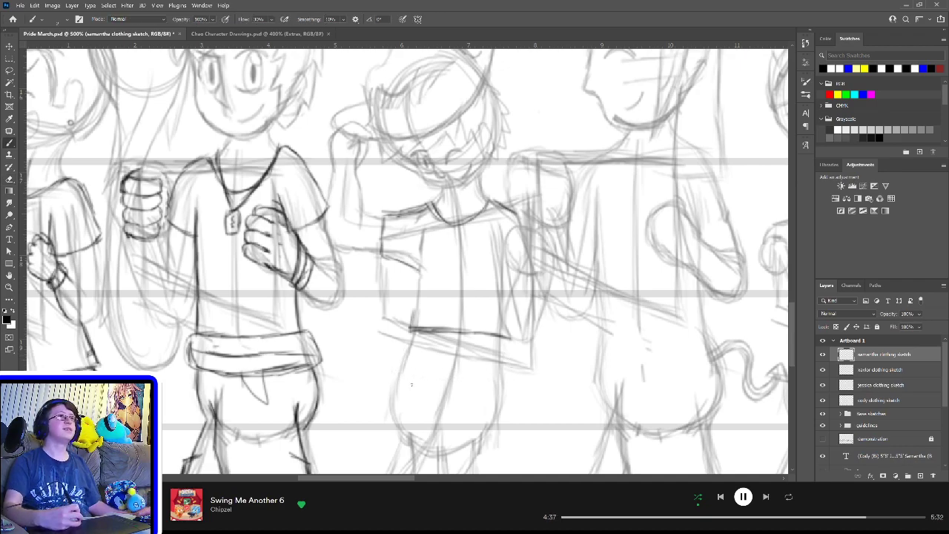
Step: Sketch the shorts' side edges and a waistband across the cap character's hips
mouse_move(434, 388)
mouse_down()
mouse_move(445, 295)
mouse_move(395, 308)
mouse_move(405, 361)
mouse_up()
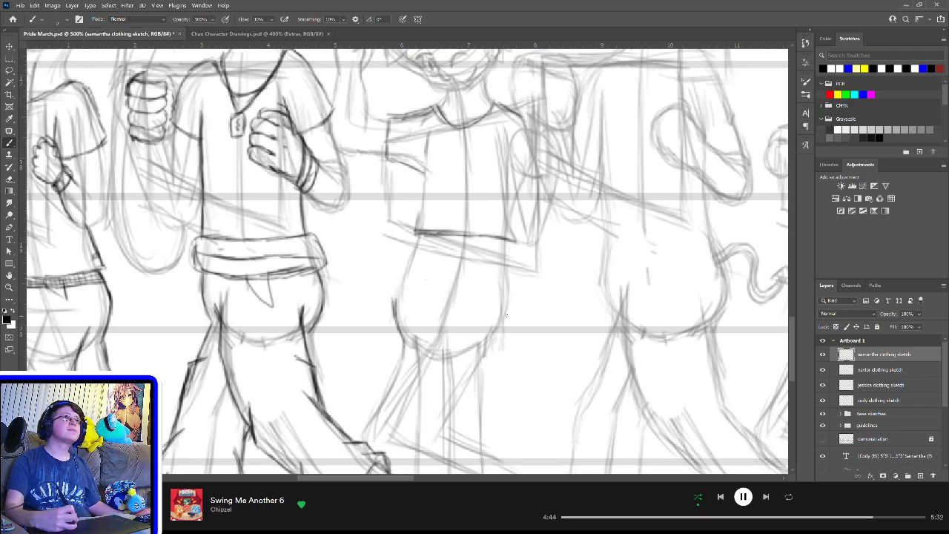
drag(509, 301, 481, 390)
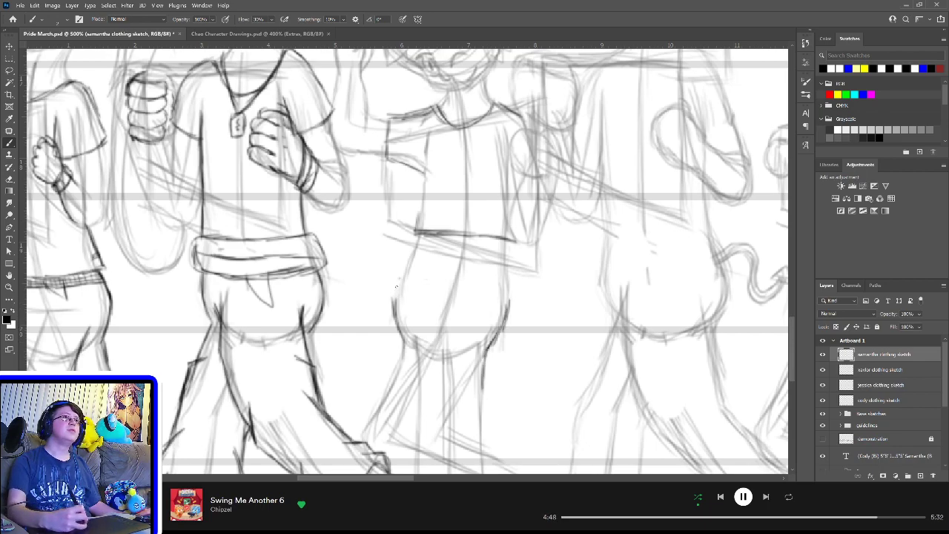
drag(398, 280, 393, 313)
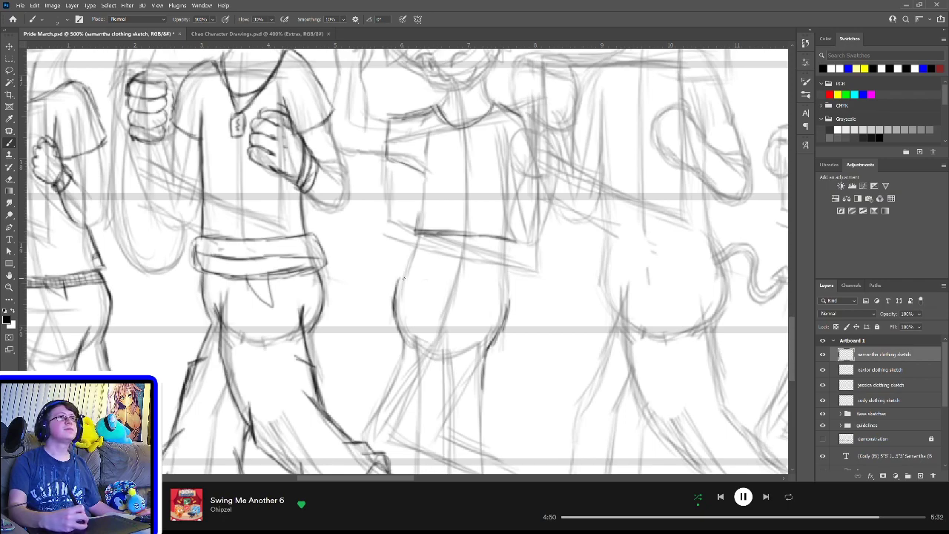
drag(405, 279, 446, 287)
mouse_move(461, 286)
mouse_down()
mouse_move(512, 287)
mouse_move(505, 312)
mouse_up()
drag(397, 279, 395, 312)
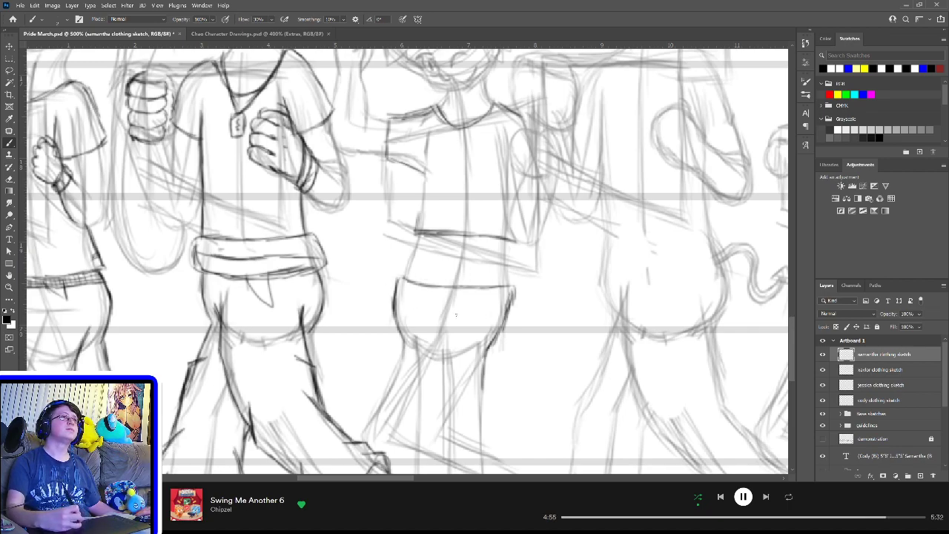
mouse_move(405, 277)
mouse_down()
mouse_move(445, 259)
mouse_move(458, 220)
mouse_up()
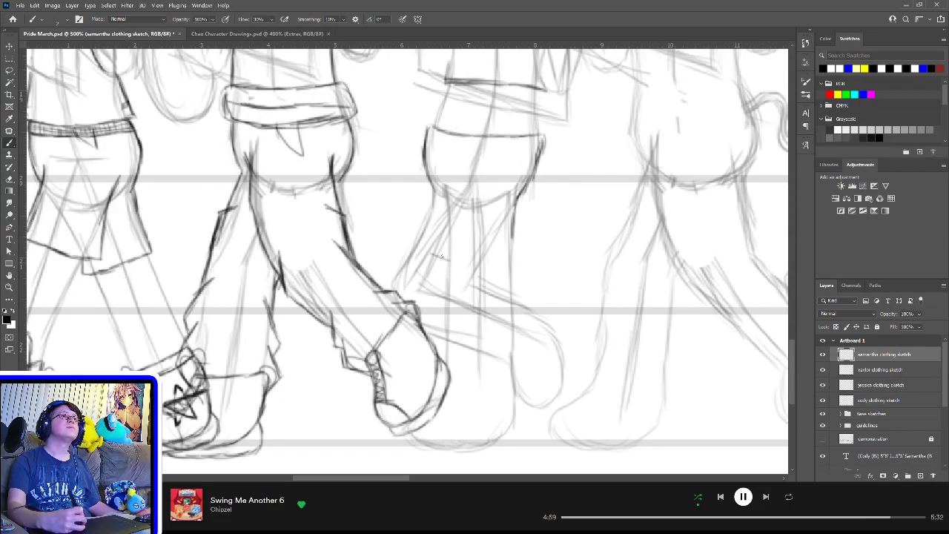
Step: Draw the shorts leg hem and shape its left edge around the knee
drag(443, 253, 487, 256)
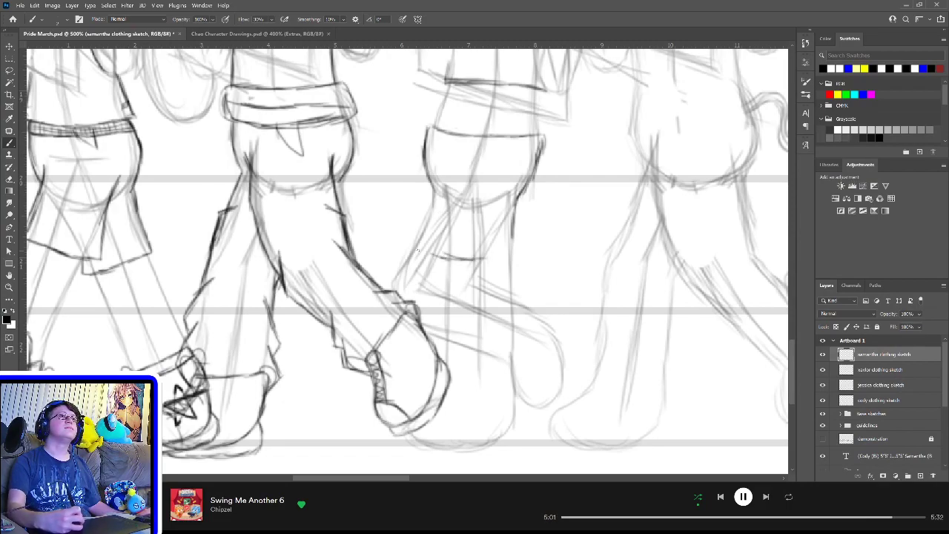
drag(414, 244, 449, 258)
drag(422, 227, 416, 243)
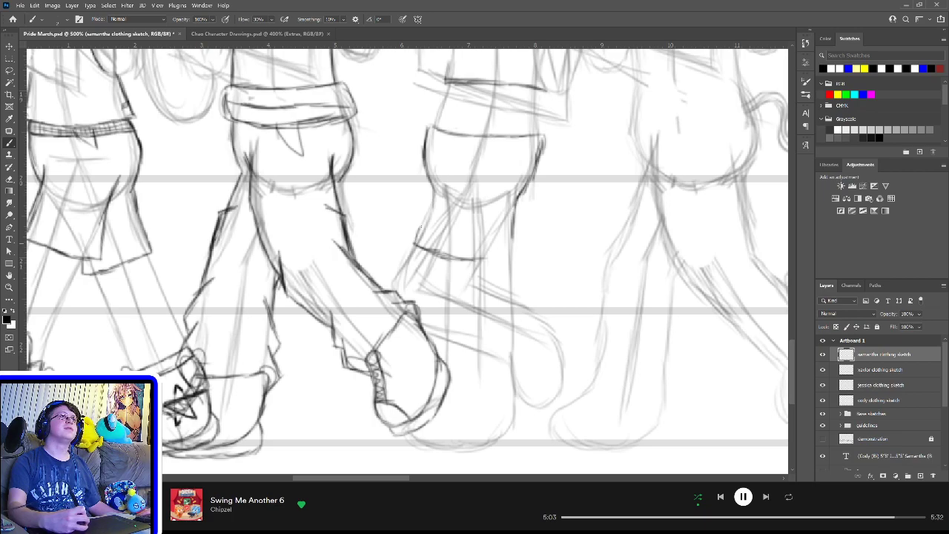
mouse_move(429, 209)
mouse_down()
mouse_move(416, 242)
mouse_move(425, 212)
mouse_up()
drag(433, 205, 415, 234)
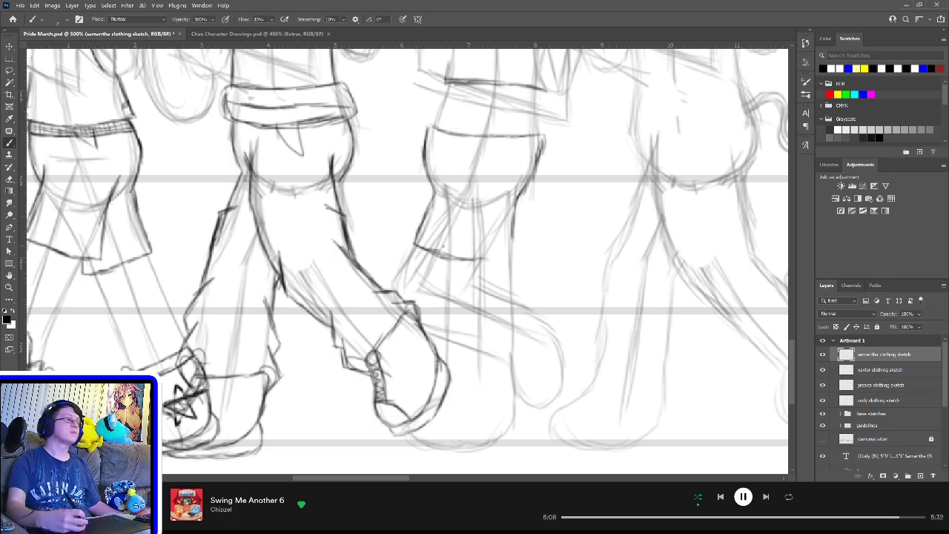
Step: Fix the left leg edge, draw the right leg edge, and hide the xavier clothing layer
key(e)
drag(415, 234, 415, 247)
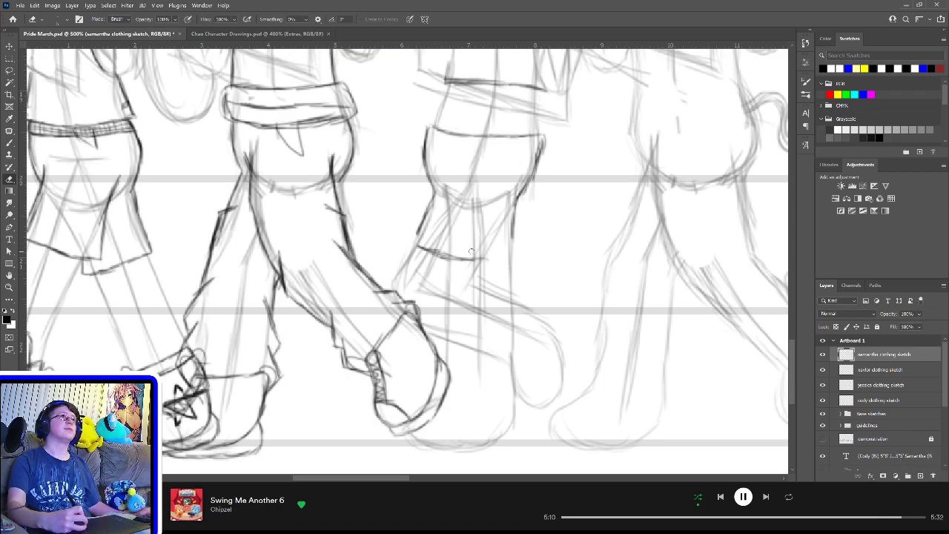
key(b)
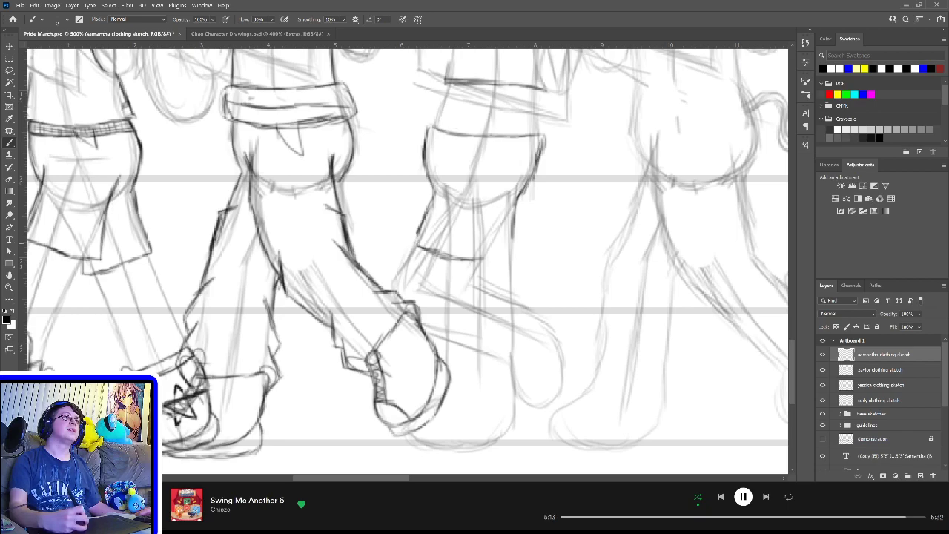
drag(420, 236, 416, 245)
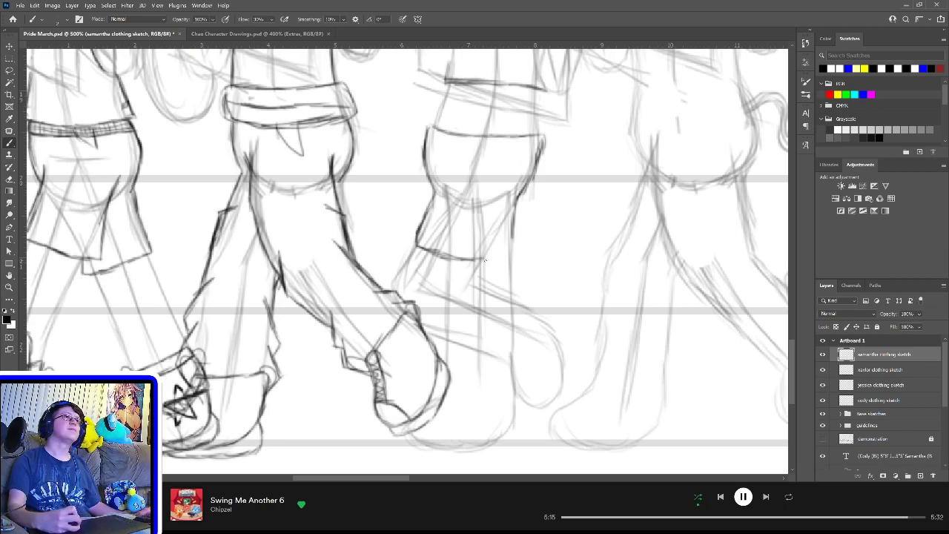
mouse_move(492, 252)
mouse_down()
mouse_move(512, 210)
mouse_move(500, 244)
mouse_up()
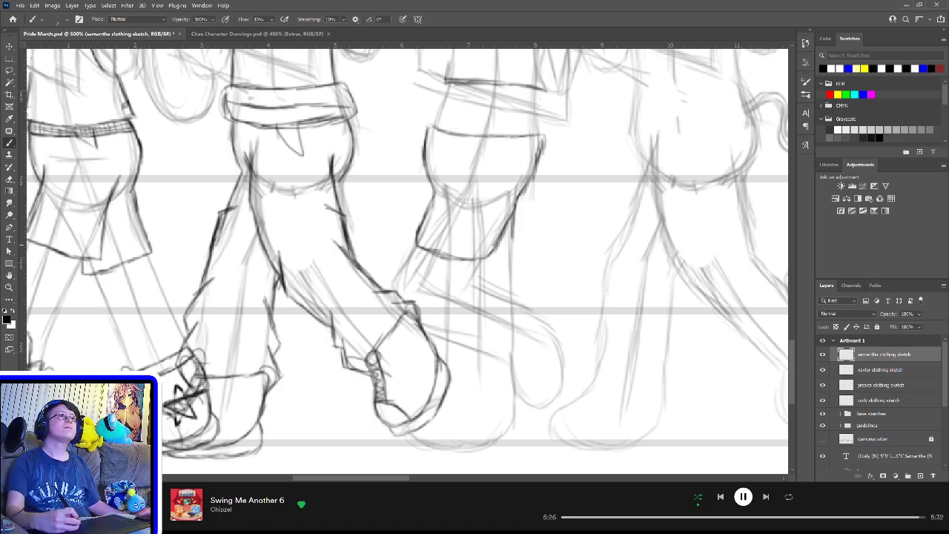
mouse_move(515, 255)
mouse_down()
mouse_move(516, 215)
mouse_move(512, 251)
mouse_up()
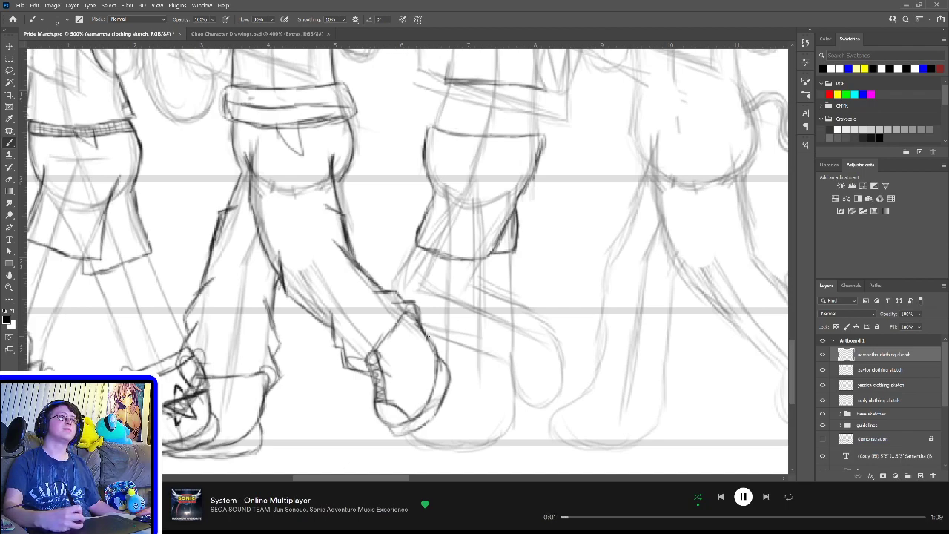
click(823, 370)
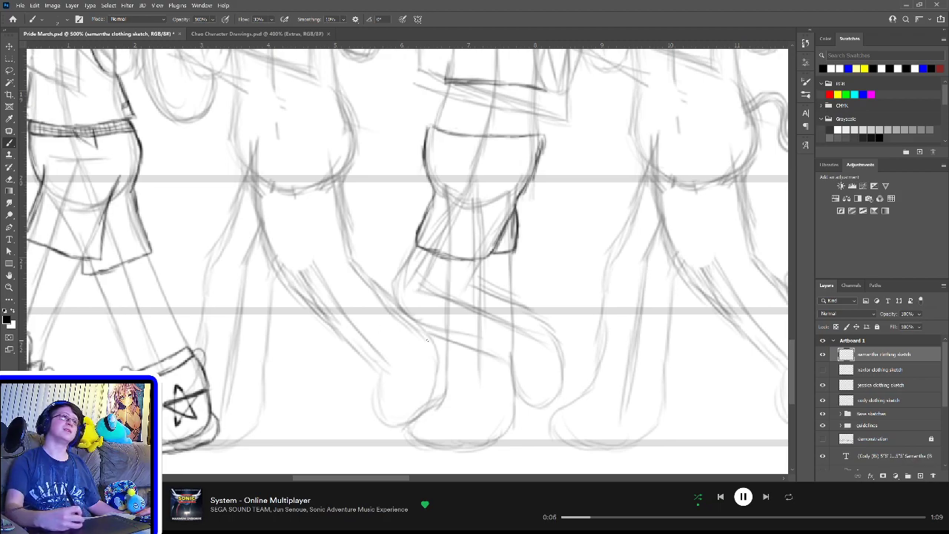
Step: Outline the lower leg and the raised foot's right side
mouse_move(428, 337)
mouse_down()
mouse_move(518, 366)
mouse_move(497, 362)
mouse_move(532, 413)
mouse_move(542, 410)
mouse_move(524, 403)
mouse_move(517, 379)
mouse_move(530, 410)
mouse_move(547, 402)
mouse_move(520, 411)
mouse_up()
key(e)
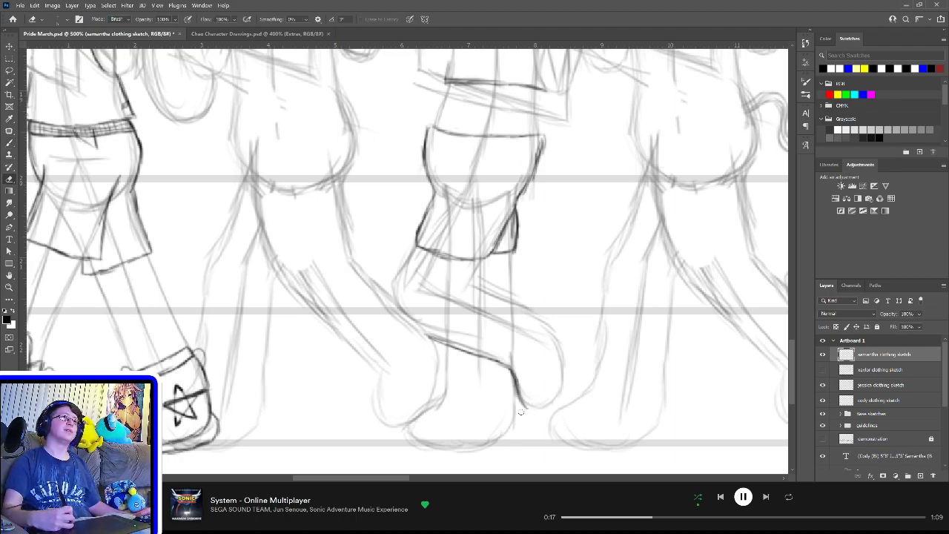
key(b)
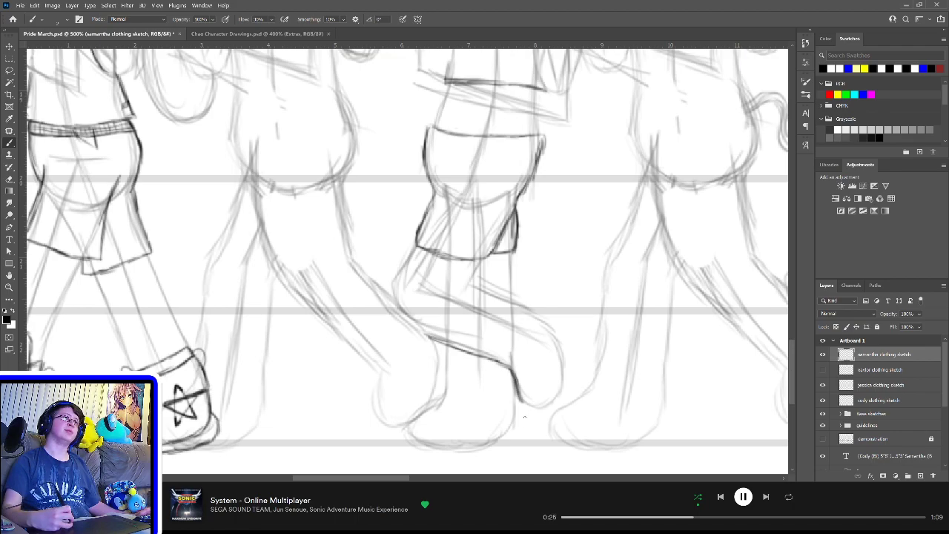
mouse_move(530, 420)
mouse_down()
mouse_move(515, 373)
mouse_move(521, 414)
mouse_move(556, 404)
mouse_up()
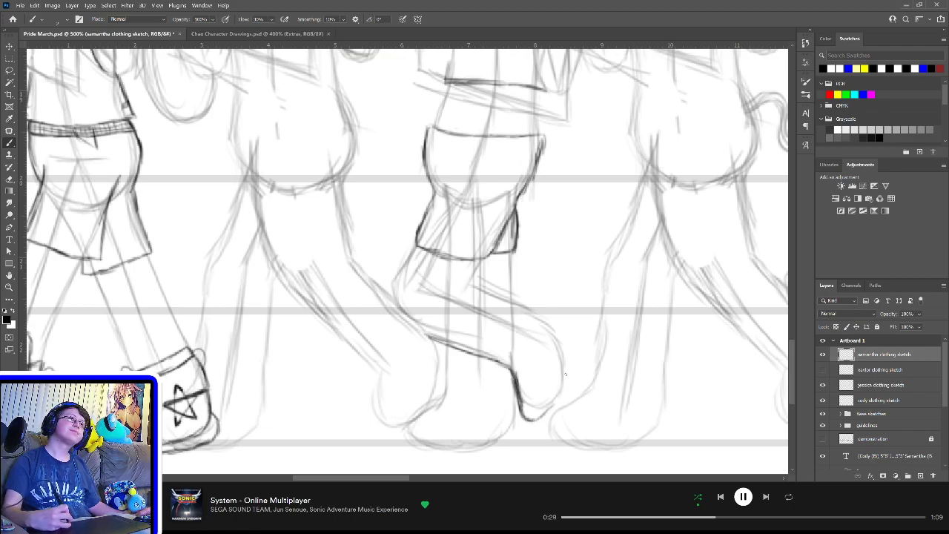
mouse_move(562, 341)
mouse_down()
mouse_move(555, 405)
mouse_move(533, 425)
mouse_move(523, 420)
mouse_move(556, 405)
mouse_up()
key(e)
key(b)
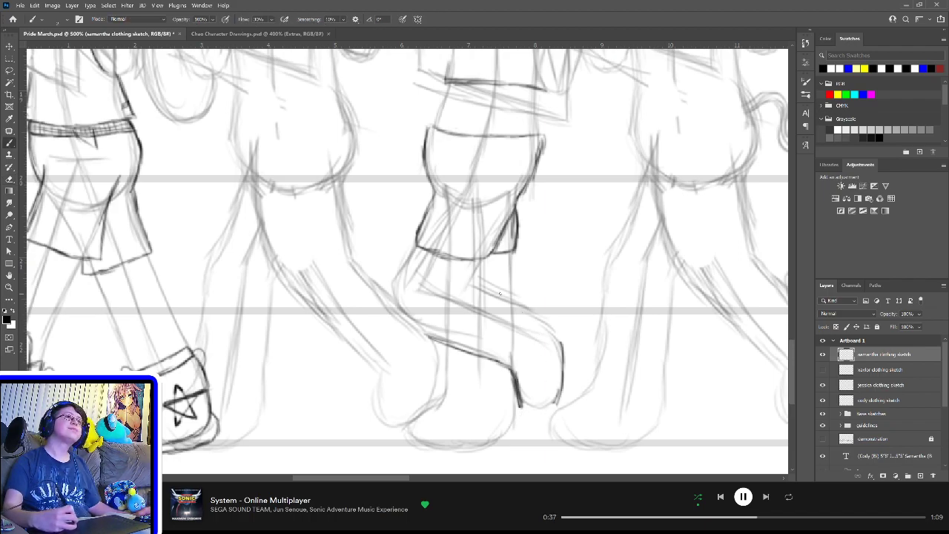
Step: Draw the raised shoe's top line, front edge and heel, erasing the rough heel and toe lines
mouse_move(517, 305)
mouse_down()
mouse_move(556, 324)
mouse_move(562, 356)
mouse_up()
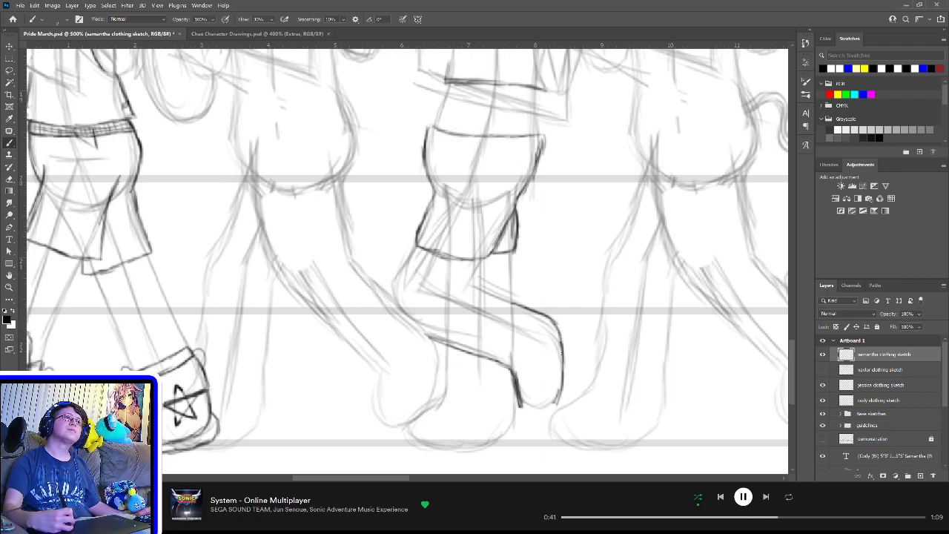
drag(556, 321, 579, 337)
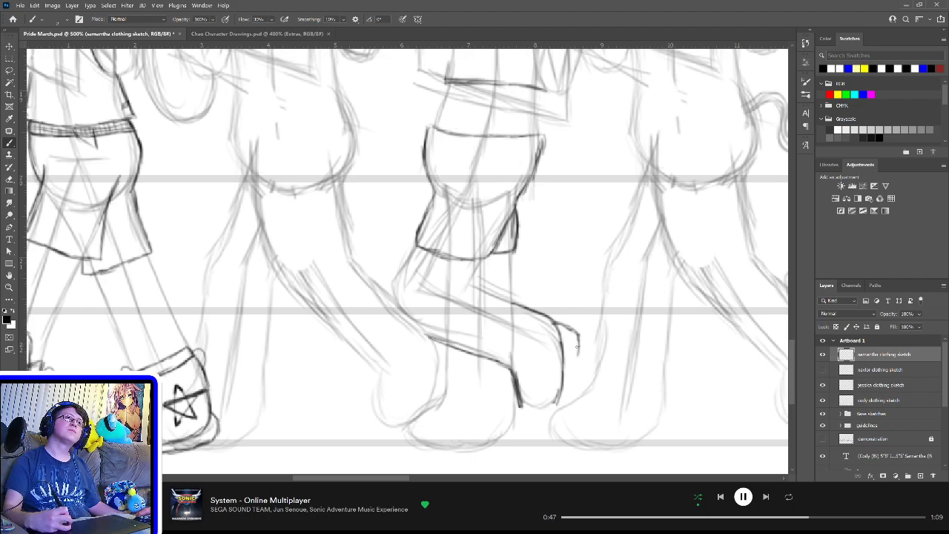
mouse_move(577, 346)
mouse_down()
mouse_move(574, 387)
mouse_move(547, 426)
mouse_up()
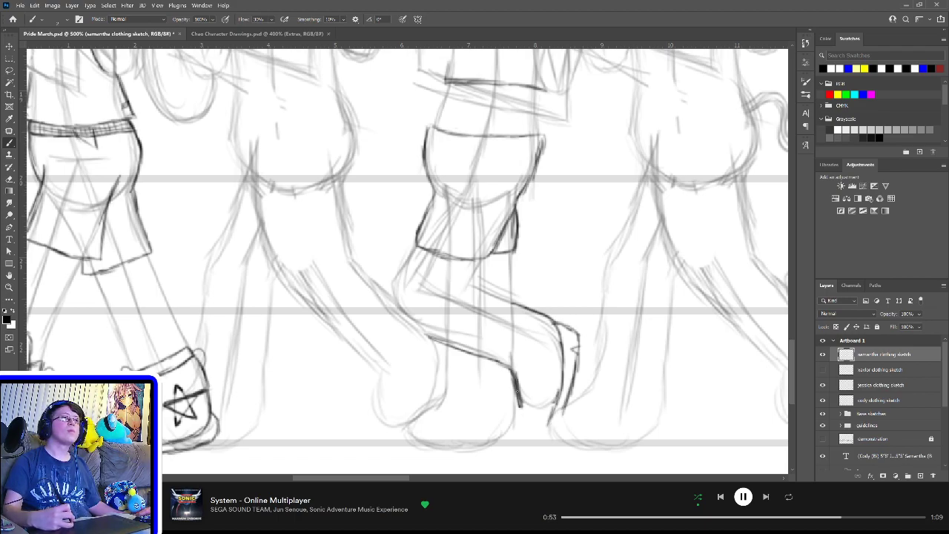
mouse_move(517, 393)
mouse_down()
mouse_move(525, 428)
mouse_move(555, 413)
mouse_up()
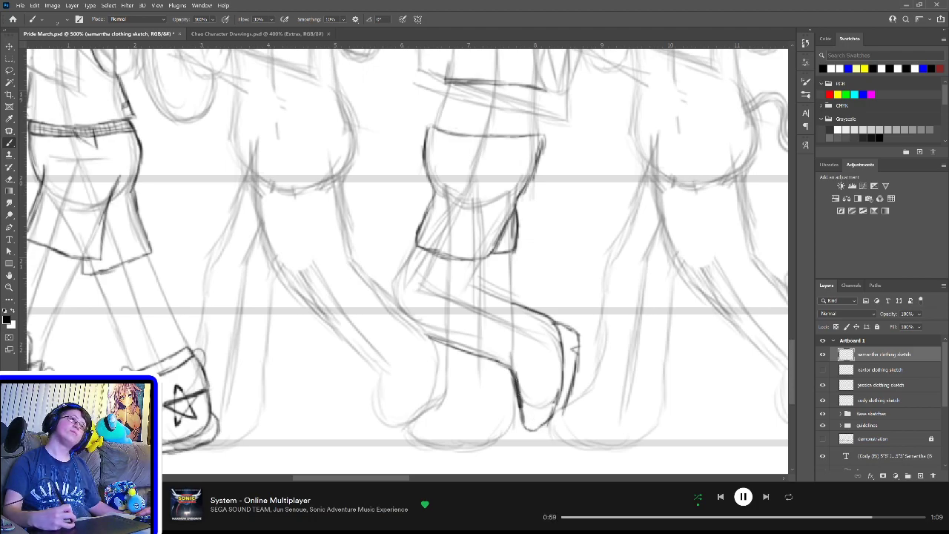
key(e)
mouse_move(518, 396)
mouse_down()
mouse_move(526, 427)
mouse_move(516, 380)
mouse_move(540, 432)
mouse_move(556, 423)
mouse_up()
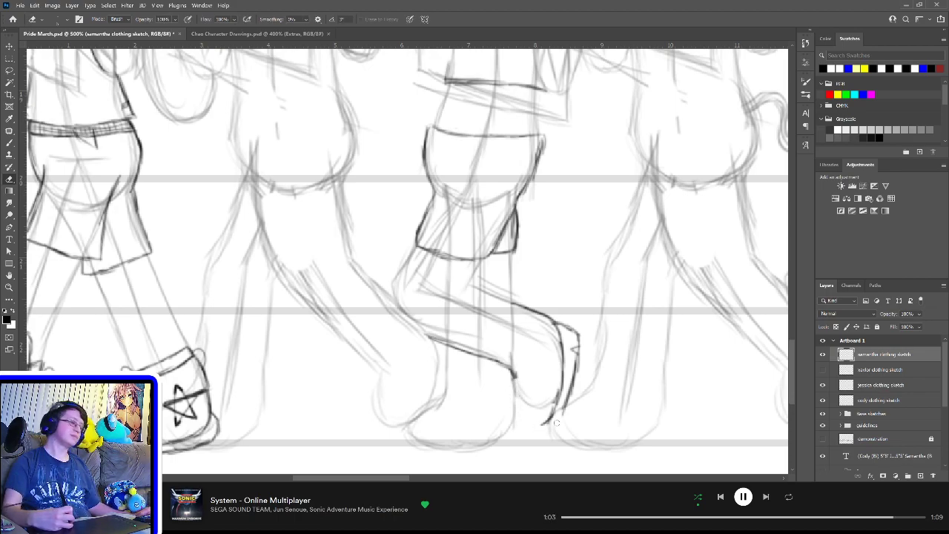
key(b)
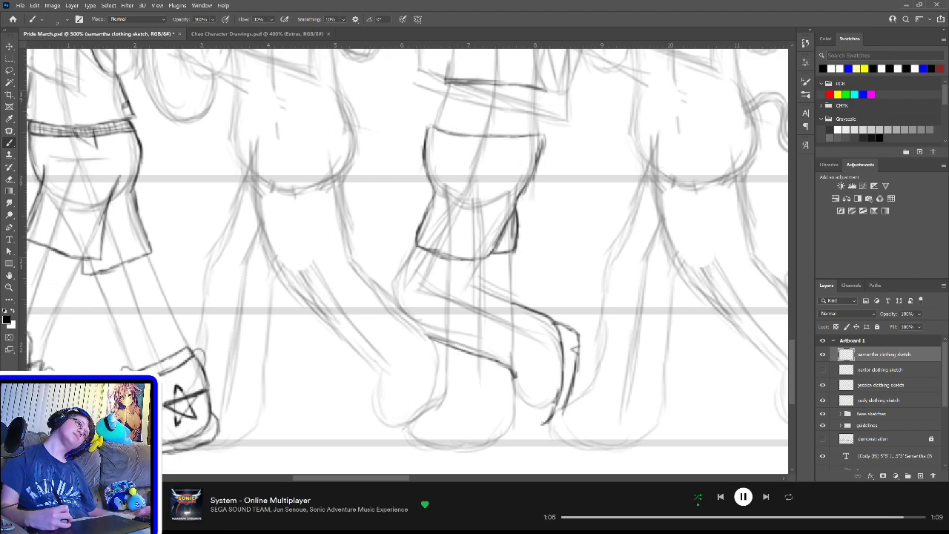
Step: Redraw the shoe's toe curve and darken its front edge, top line and heel stroke
mouse_move(536, 420)
mouse_down()
mouse_move(556, 410)
mouse_move(560, 386)
mouse_move(562, 419)
mouse_move(553, 423)
mouse_up()
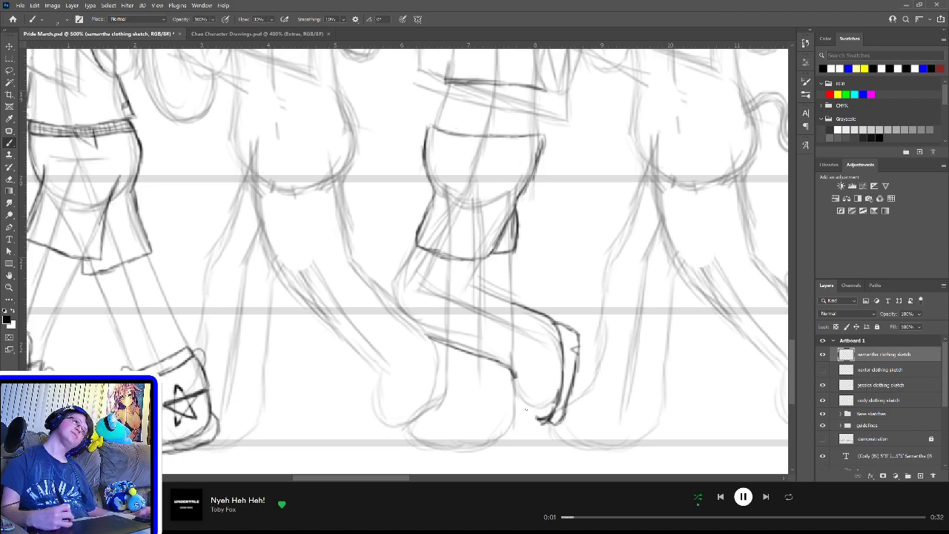
drag(512, 372, 544, 422)
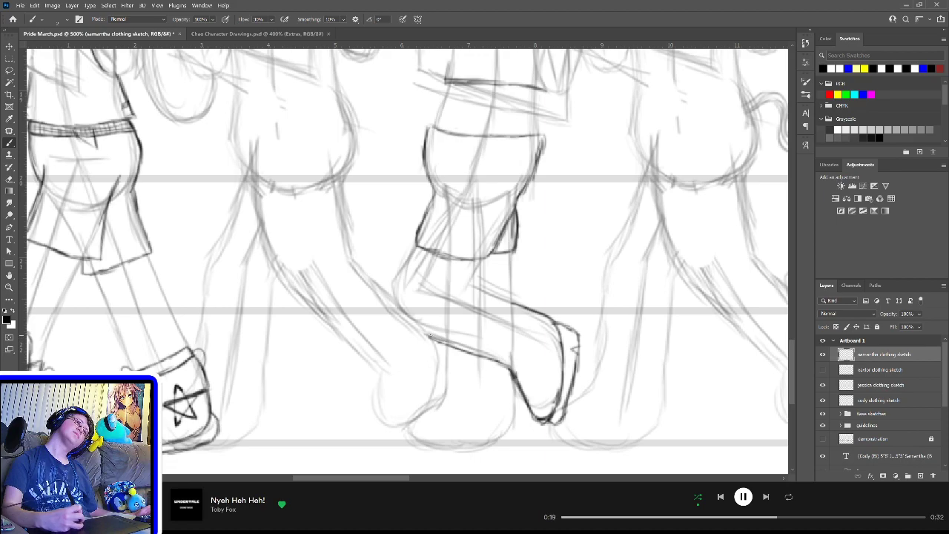
mouse_move(429, 336)
mouse_down()
mouse_move(463, 320)
mouse_move(495, 288)
mouse_move(472, 315)
mouse_move(483, 289)
mouse_move(521, 317)
mouse_up()
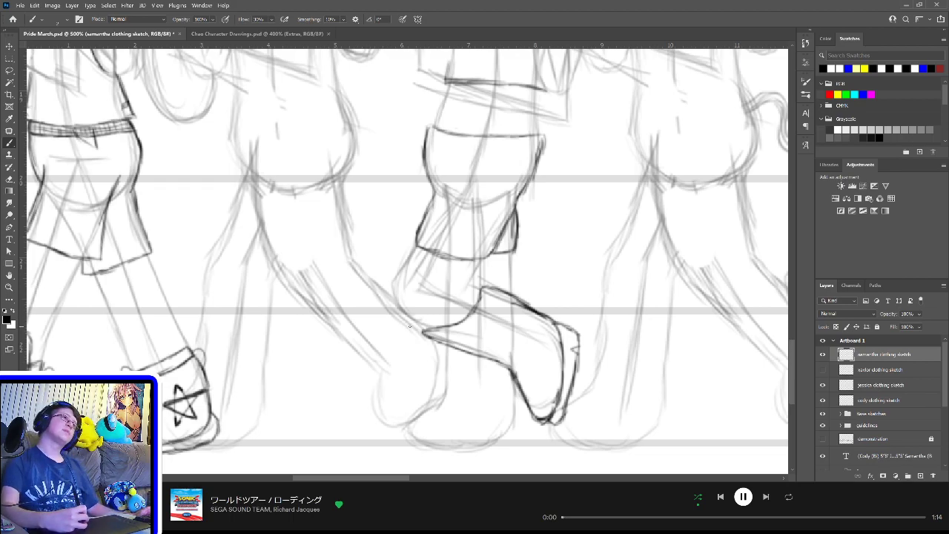
mouse_move(408, 326)
mouse_down()
mouse_move(437, 339)
mouse_move(406, 324)
mouse_move(496, 288)
mouse_up()
Step: Erase stray strokes near the shoe top, then draw the front boot's sole, back edge and front edge
key(e)
drag(421, 333, 483, 304)
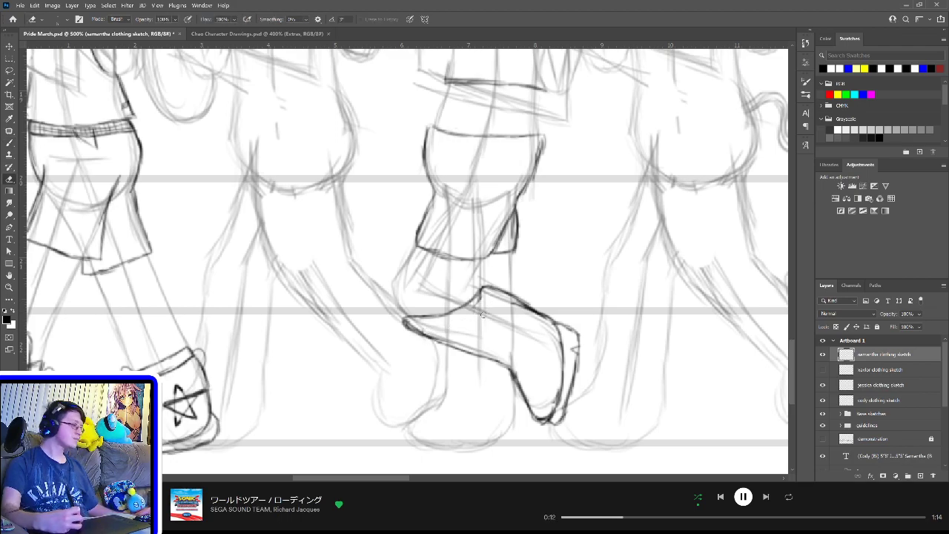
key(b)
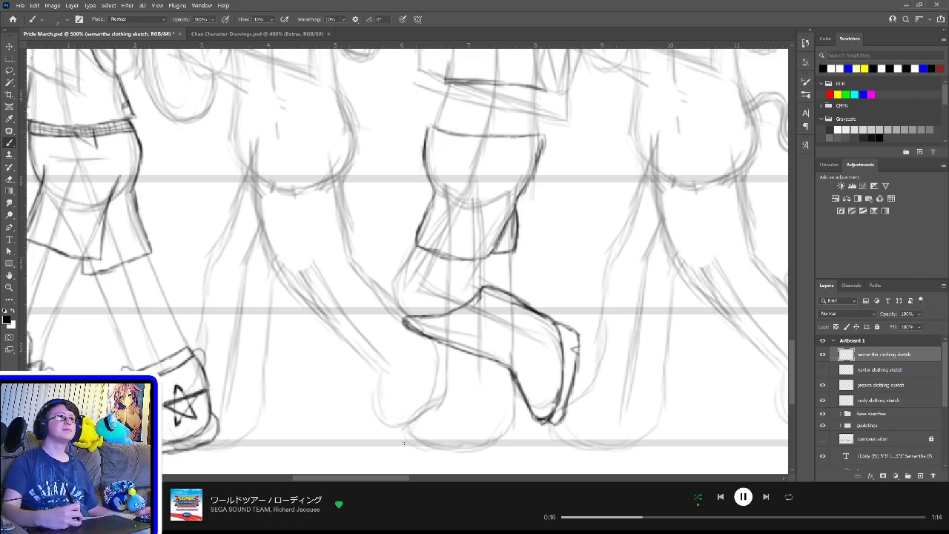
mouse_move(404, 442)
mouse_down()
mouse_move(464, 448)
mouse_move(510, 425)
mouse_move(471, 449)
mouse_move(485, 443)
mouse_up()
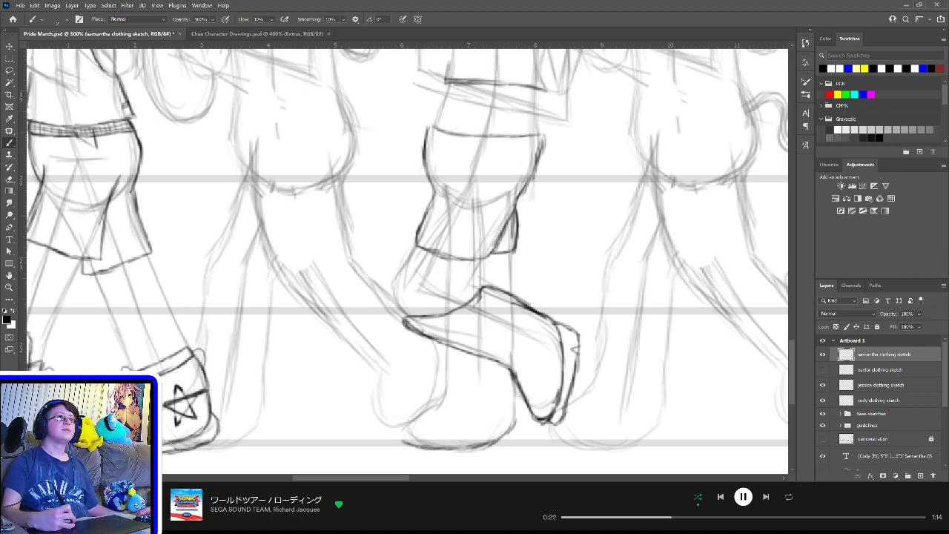
mouse_move(516, 378)
mouse_down()
mouse_move(516, 422)
mouse_move(488, 444)
mouse_up()
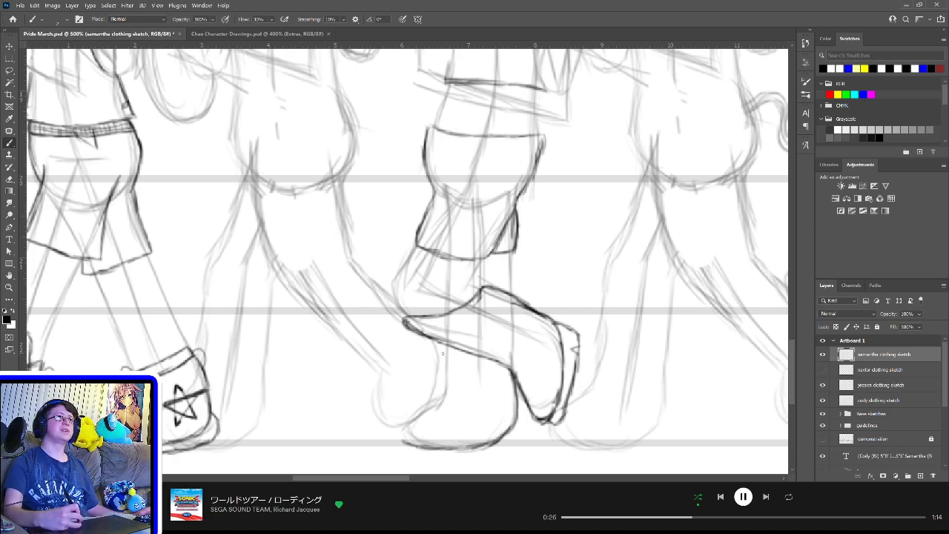
mouse_move(446, 343)
mouse_down()
mouse_move(441, 404)
mouse_move(393, 433)
mouse_move(415, 417)
mouse_move(394, 446)
mouse_up()
Step: Trim the toe, fix the boot's left edge, and redraw its front edge and heel down to the sole
key(e)
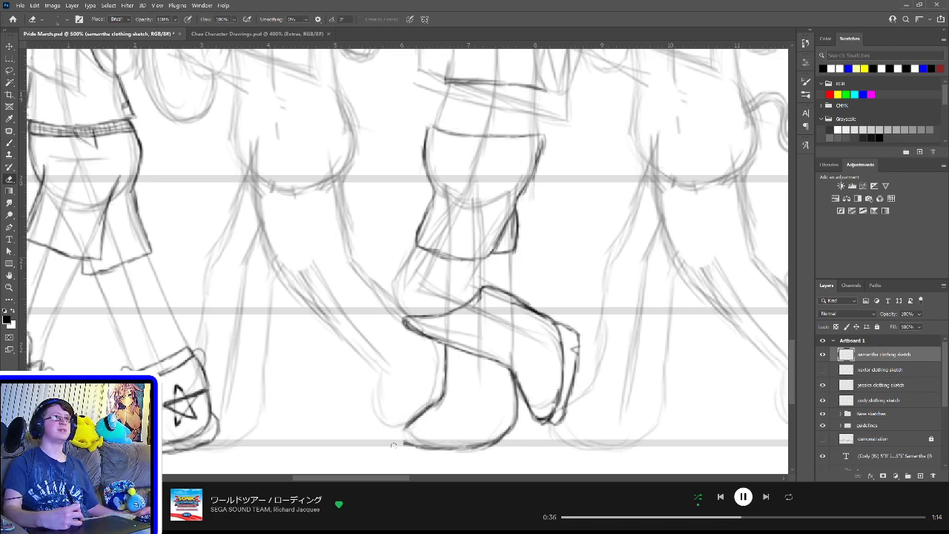
key(b)
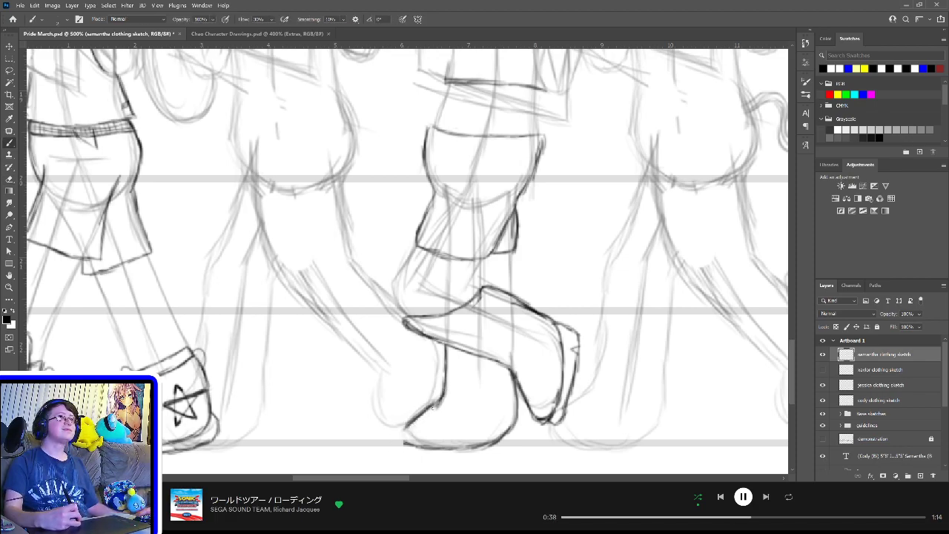
drag(436, 405, 399, 445)
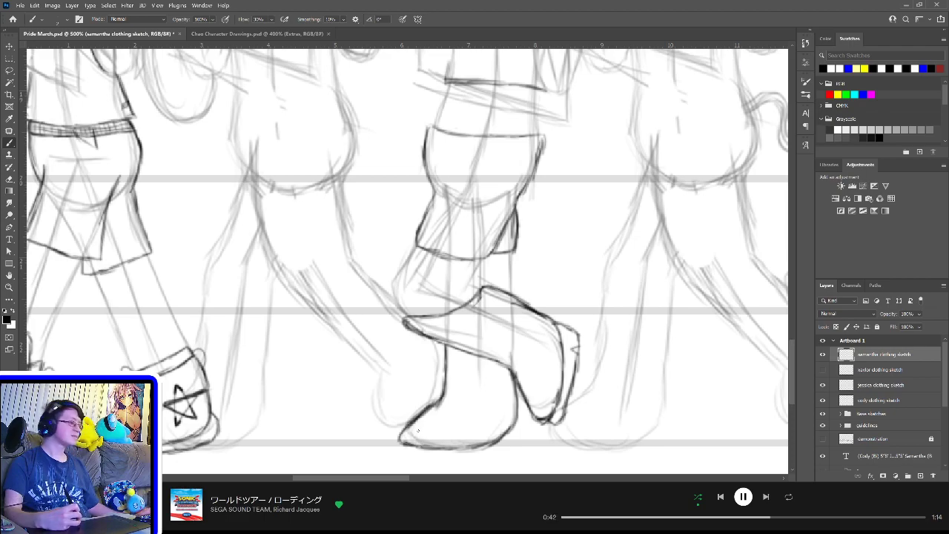
key(e)
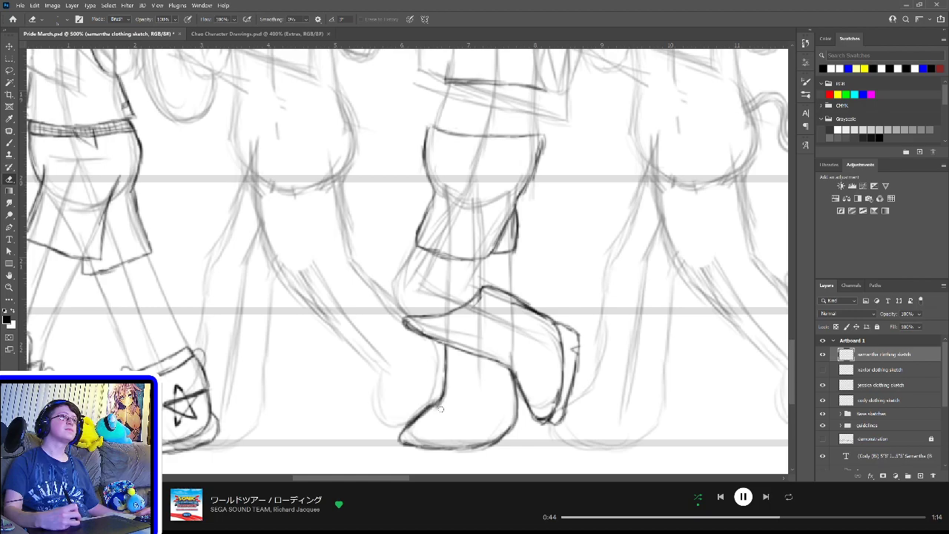
mouse_move(441, 409)
mouse_down()
mouse_move(408, 426)
mouse_move(442, 403)
mouse_move(424, 417)
mouse_up()
key(b)
mouse_move(445, 393)
mouse_down()
mouse_move(434, 429)
mouse_move(443, 425)
mouse_move(418, 450)
mouse_move(402, 449)
mouse_move(458, 459)
mouse_move(493, 451)
mouse_move(468, 460)
mouse_move(495, 452)
mouse_up()
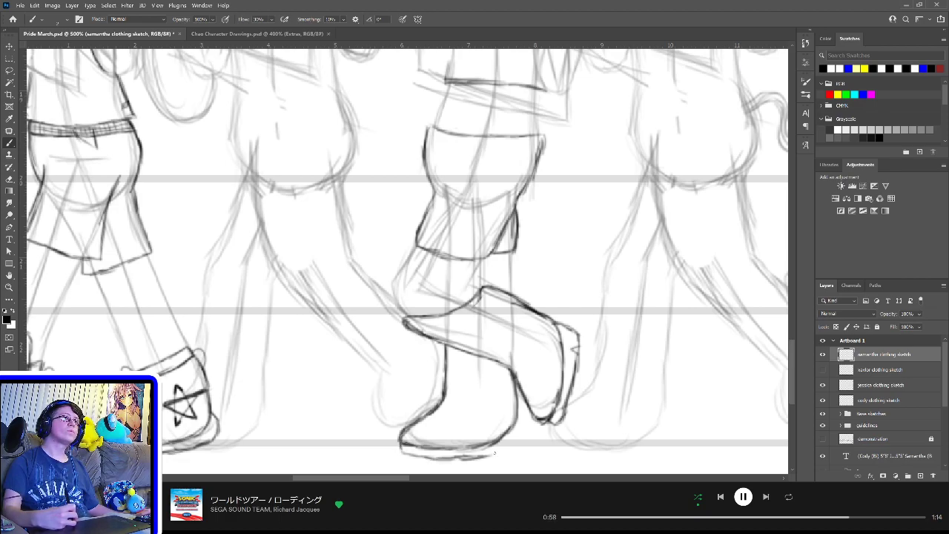
mouse_move(514, 420)
mouse_down()
mouse_move(515, 451)
mouse_move(491, 455)
mouse_move(496, 447)
mouse_move(517, 455)
mouse_move(494, 454)
mouse_up()
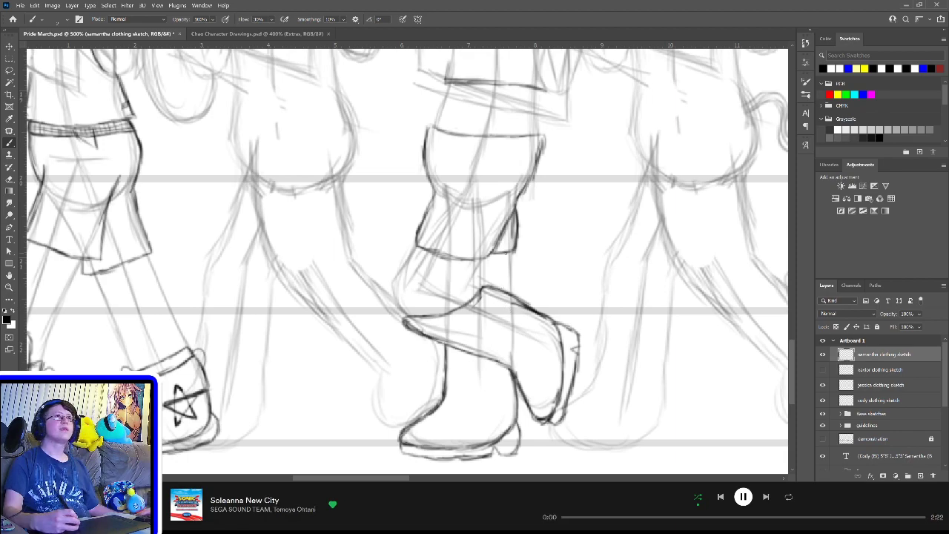
Step: Draw the waistband's lower line across the middle character's shorts, undoing the discarded curved strokes
scroll(532, 262, up, 10)
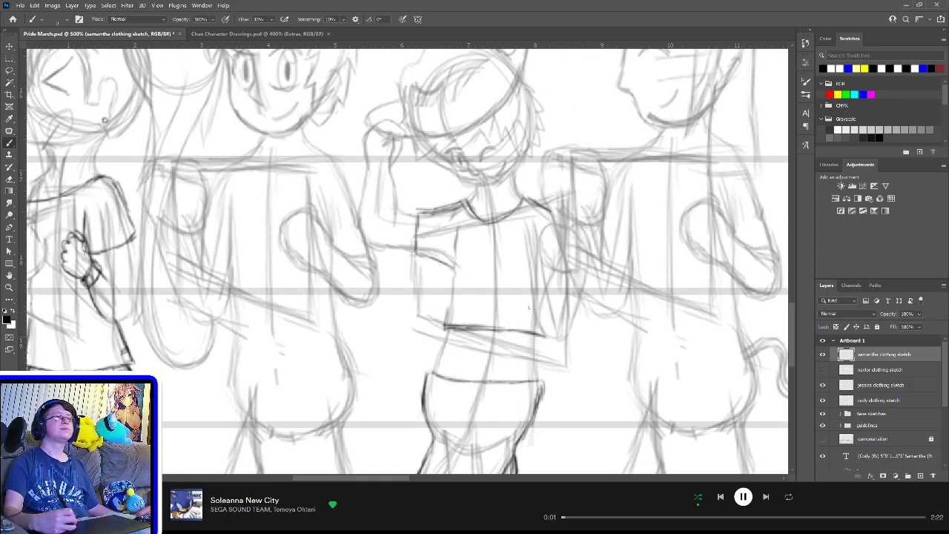
scroll(522, 323, down, 5)
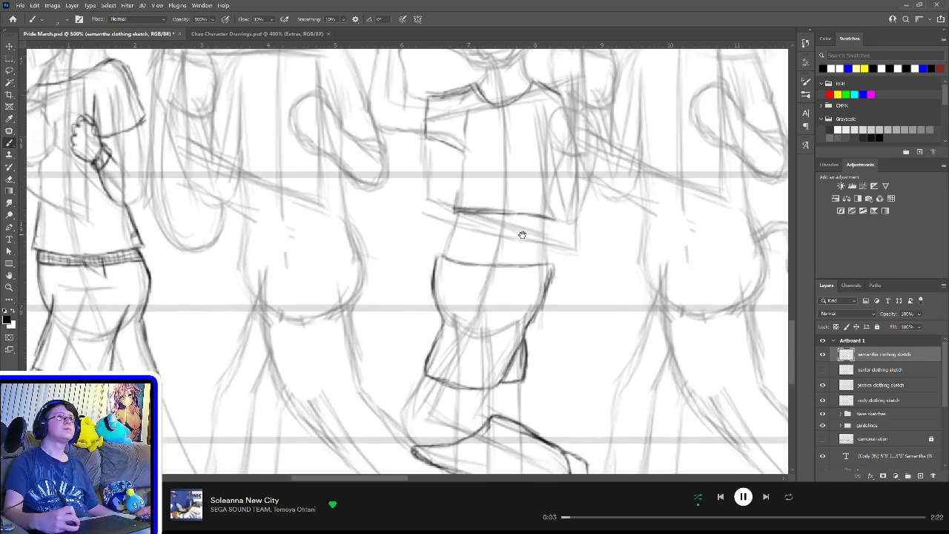
drag(481, 268, 501, 300)
drag(498, 299, 505, 262)
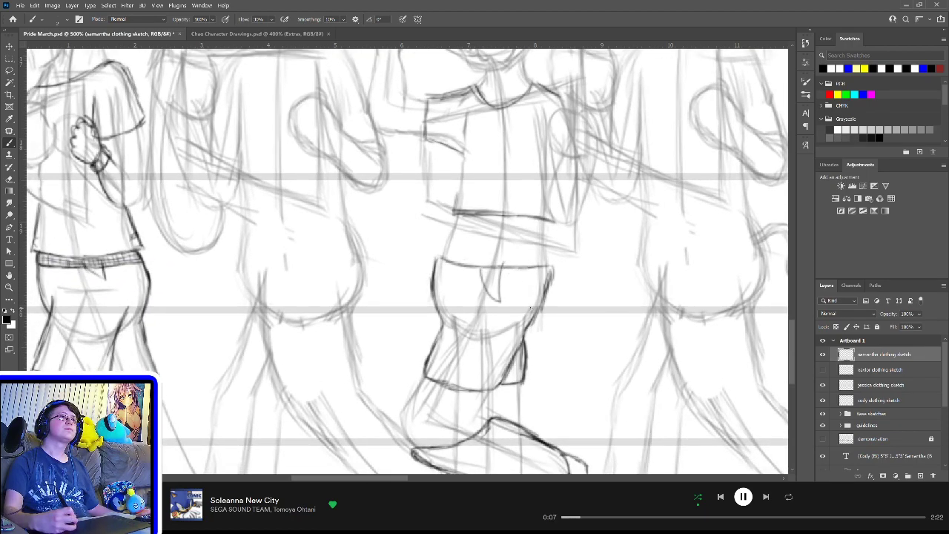
key(ctrl+z)
key(ctrl+z)
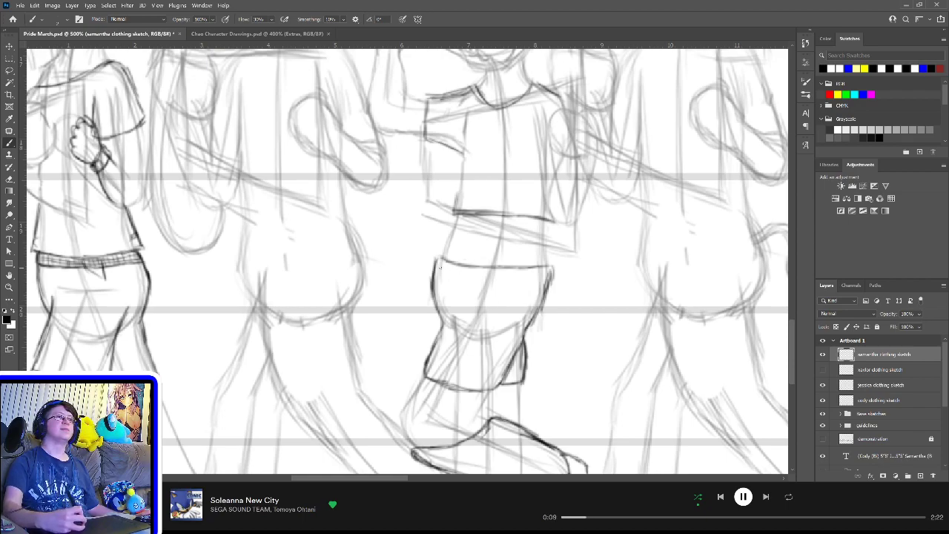
mouse_move(438, 252)
mouse_down()
mouse_move(431, 282)
mouse_move(433, 271)
mouse_move(430, 280)
mouse_move(549, 272)
mouse_up()
key(ctrl+z)
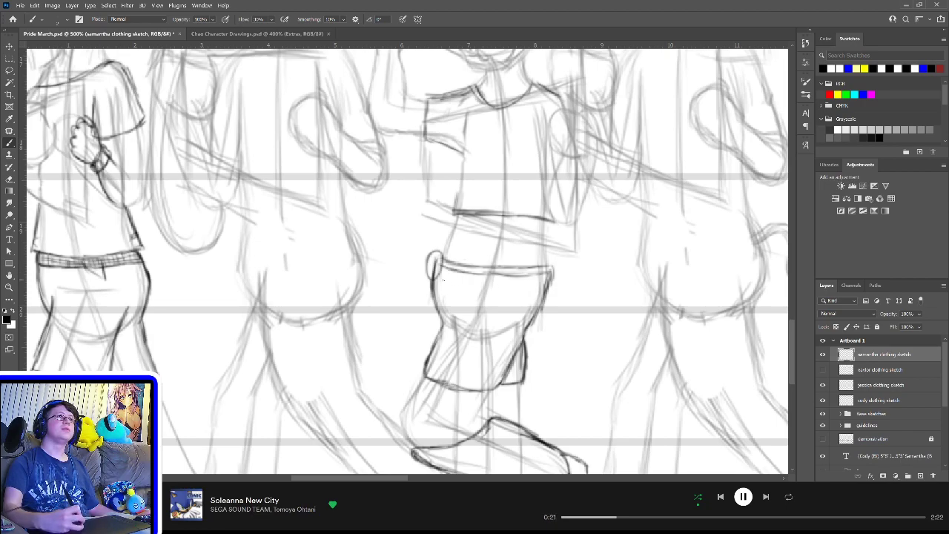
mouse_move(443, 278)
mouse_down()
mouse_move(524, 288)
mouse_move(551, 280)
mouse_up()
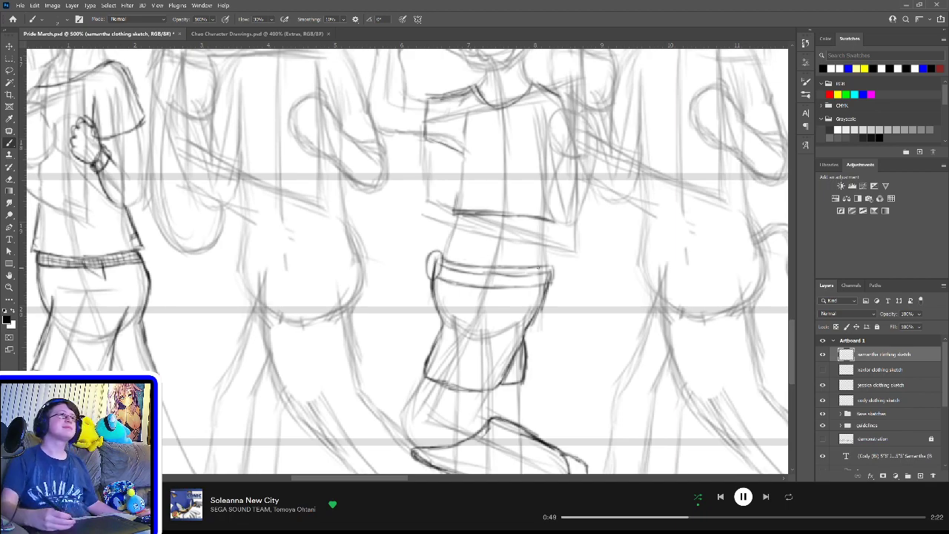
mouse_move(517, 233)
mouse_down()
mouse_move(509, 329)
mouse_move(507, 293)
mouse_up()
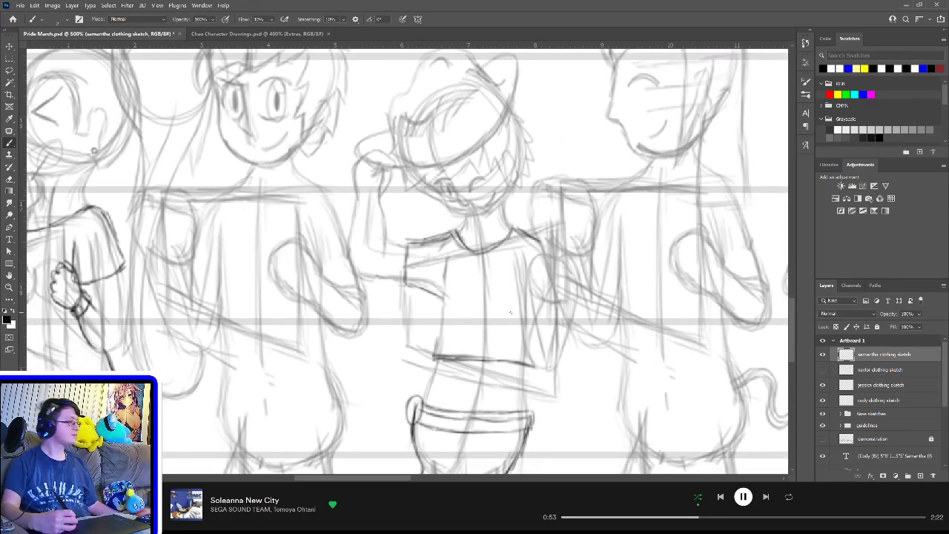
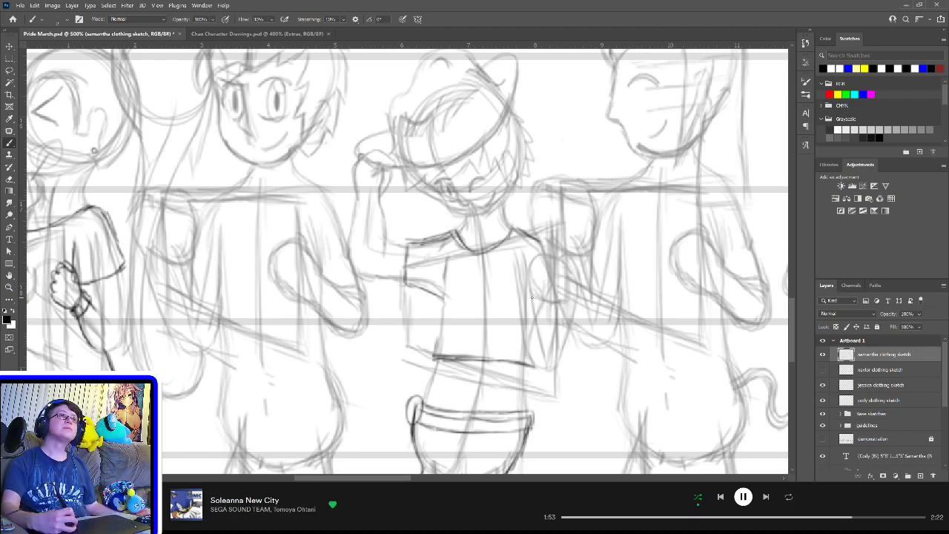
Step: Sketch a clenched fist beside the centre figure's shirt and darken its top edge
mouse_move(532, 296)
mouse_down()
mouse_move(539, 258)
mouse_move(572, 258)
mouse_move(575, 305)
mouse_move(534, 300)
mouse_move(565, 307)
mouse_move(536, 288)
mouse_move(580, 295)
mouse_up()
mouse_move(533, 275)
mouse_down()
mouse_move(568, 287)
mouse_move(577, 279)
mouse_move(549, 273)
mouse_move(574, 271)
mouse_up()
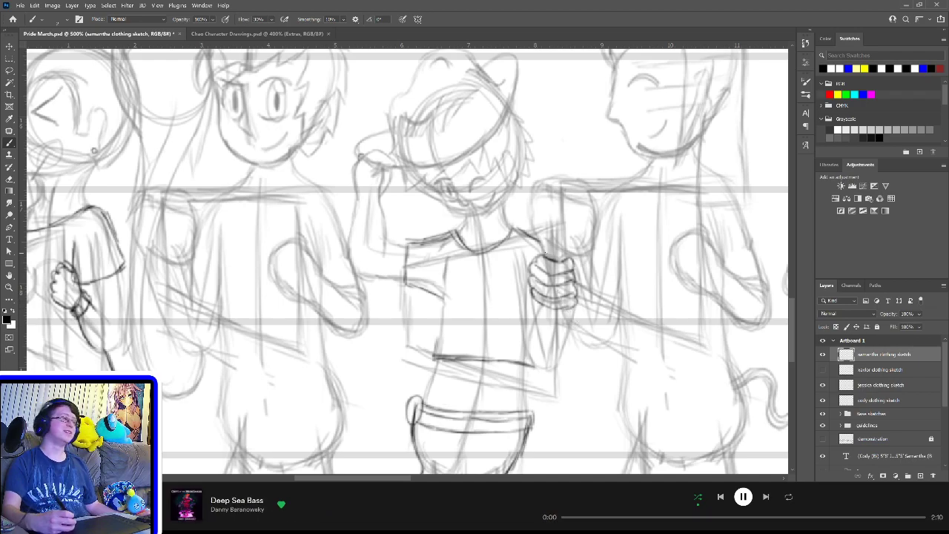
Step: Lasso the hand, scale it down to about 96%, shift it slightly left, and deselect
key(l)
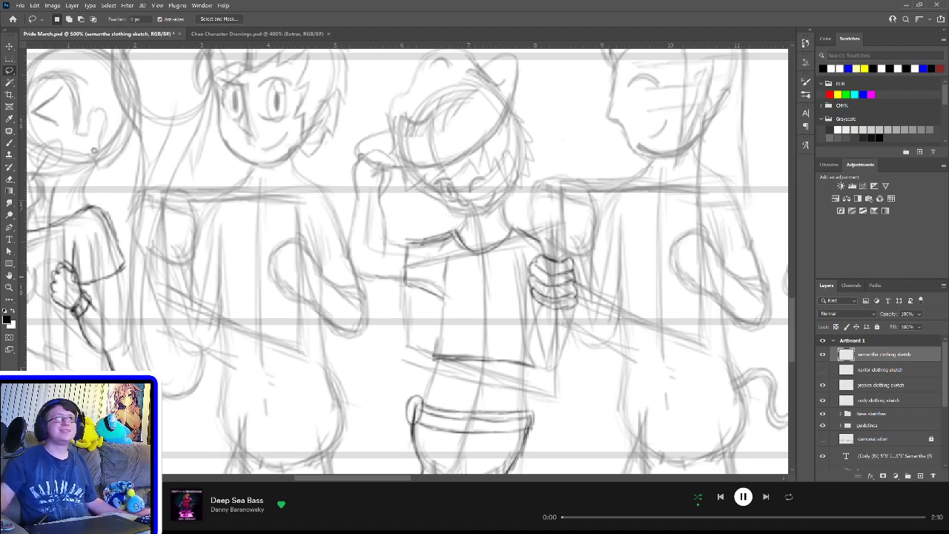
mouse_move(543, 316)
mouse_down()
mouse_move(519, 311)
mouse_move(505, 256)
mouse_move(583, 246)
mouse_move(634, 278)
mouse_move(599, 318)
mouse_up()
key(ctrl+t)
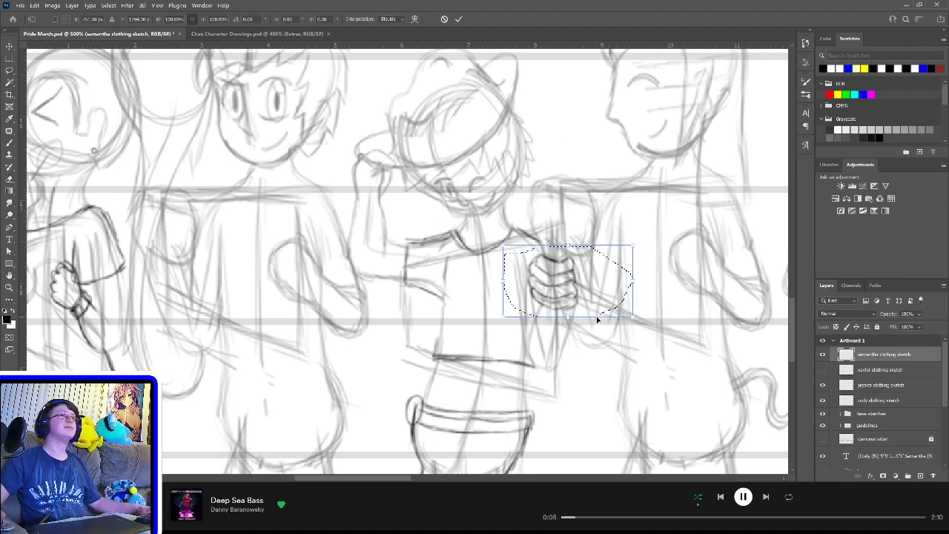
drag(503, 280, 517, 280)
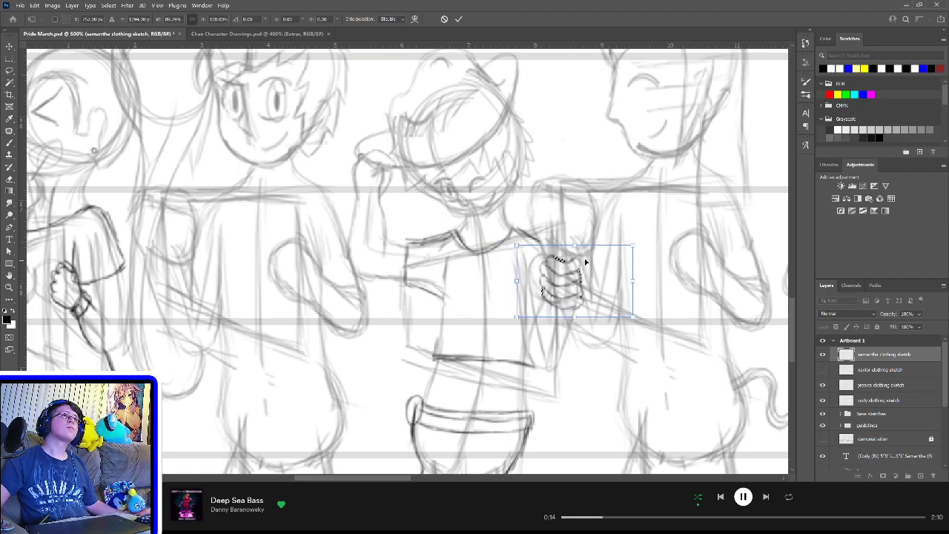
drag(634, 247, 625, 255)
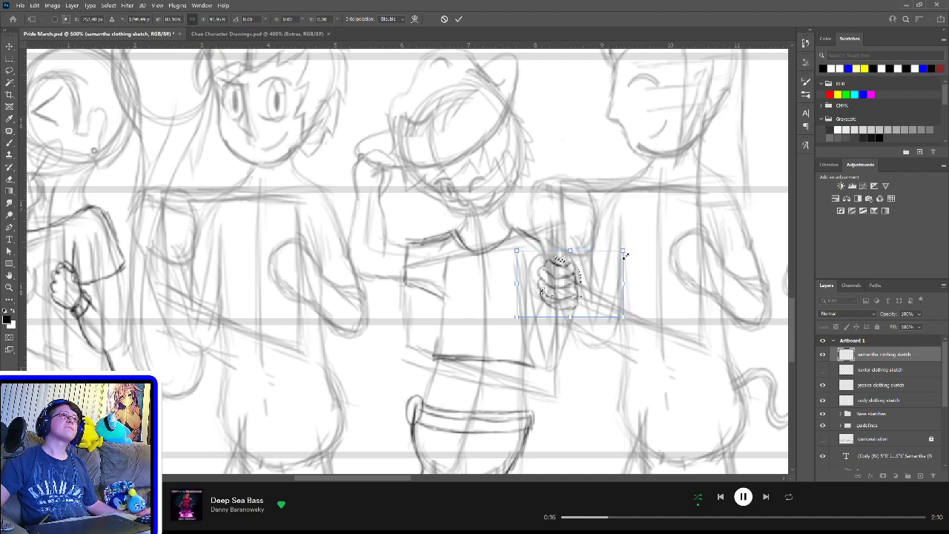
mouse_move(560, 265)
mouse_down()
mouse_move(550, 264)
mouse_move(572, 267)
mouse_move(564, 266)
mouse_up()
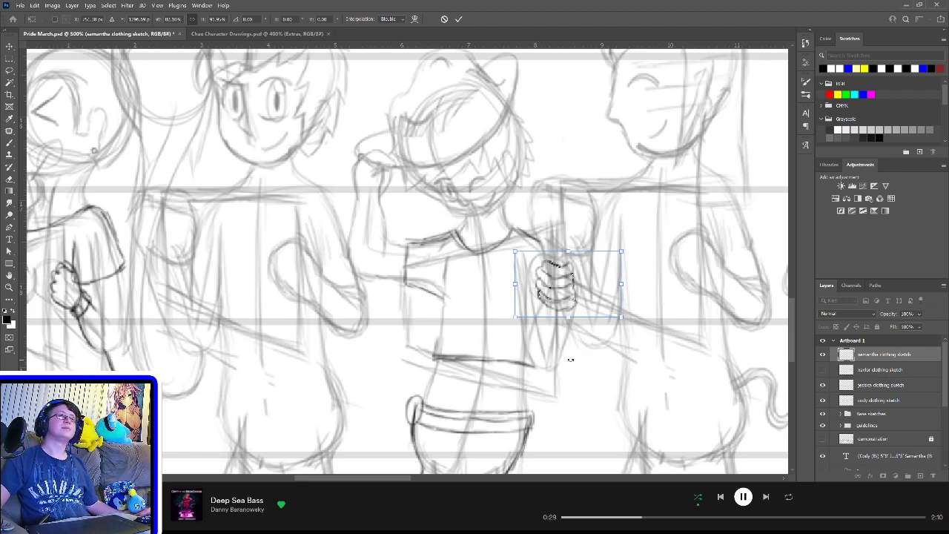
key(Return)
key(ctrl+d)
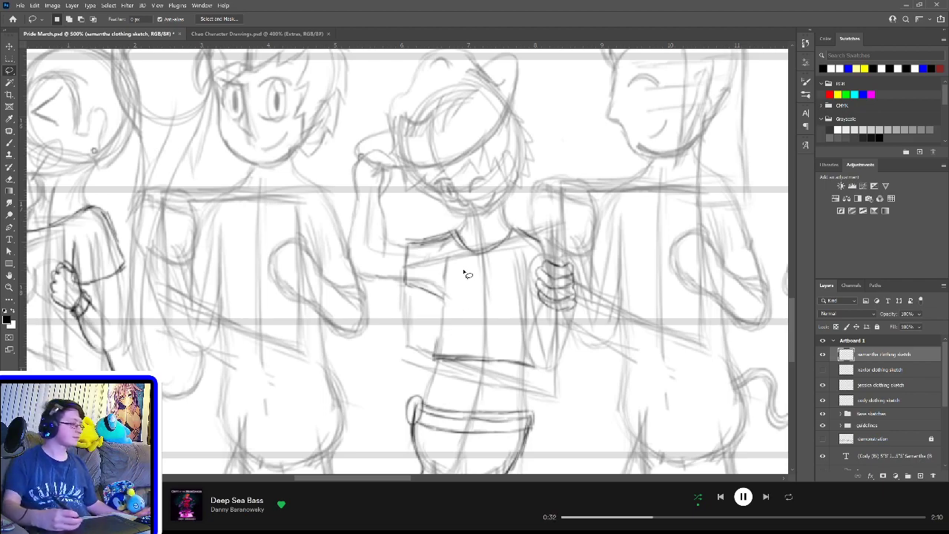
Step: Refine the hand's top edge, undo the stray lines drawn below it, and save Pride March.psd
key(b)
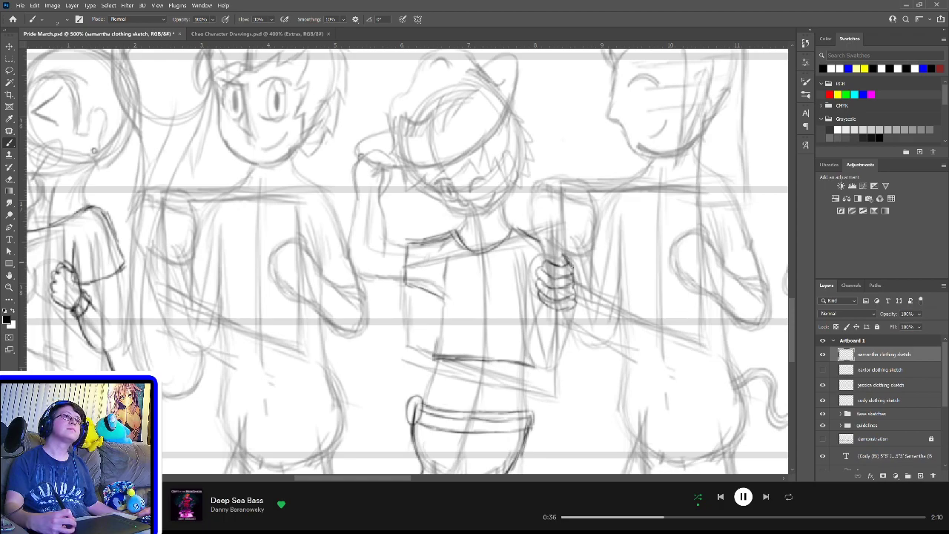
drag(562, 253, 571, 265)
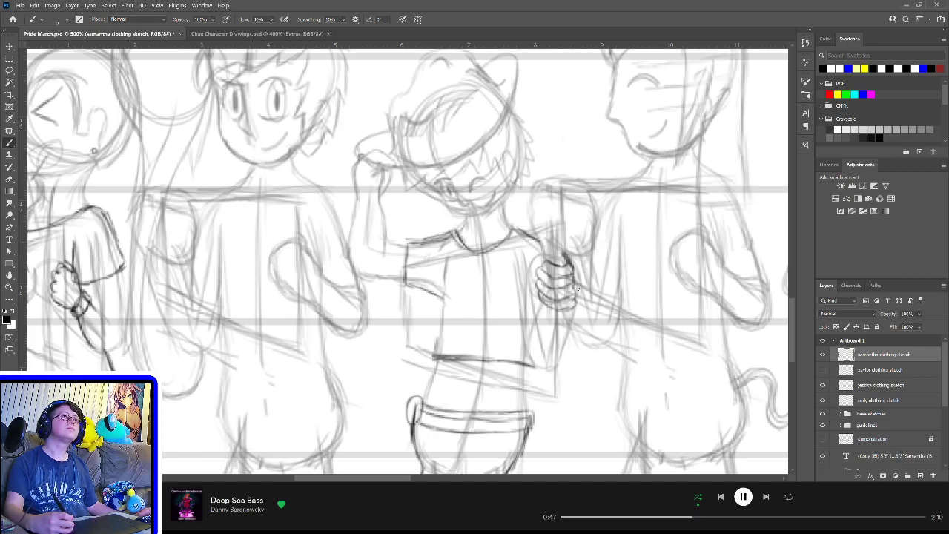
drag(576, 306, 558, 348)
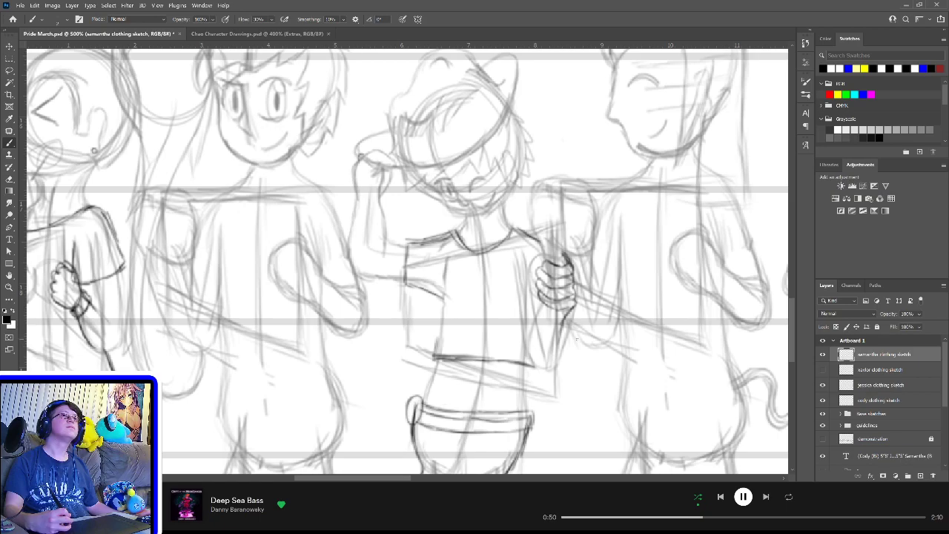
key(ctrl+z)
key(ctrl+z)
key(ctrl+z)
key(ctrl+z)
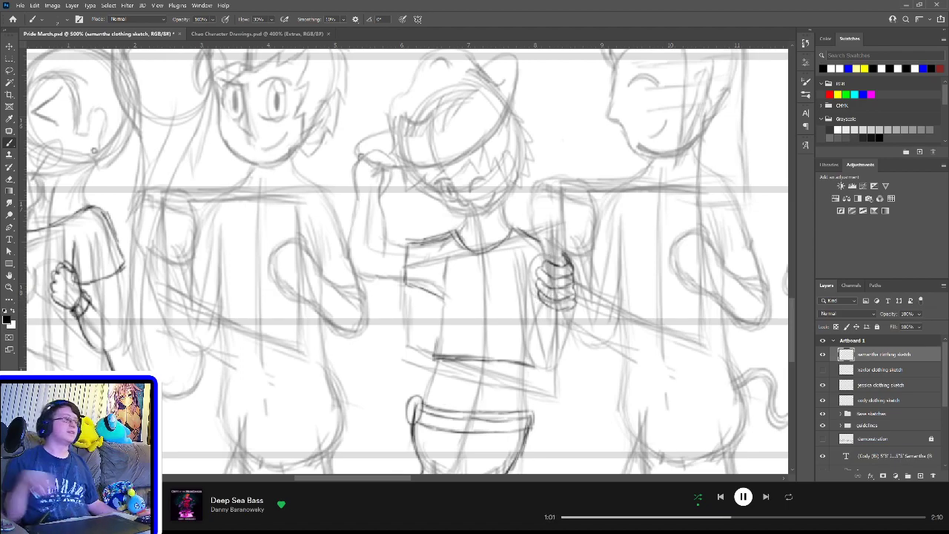
key(ctrl+s)
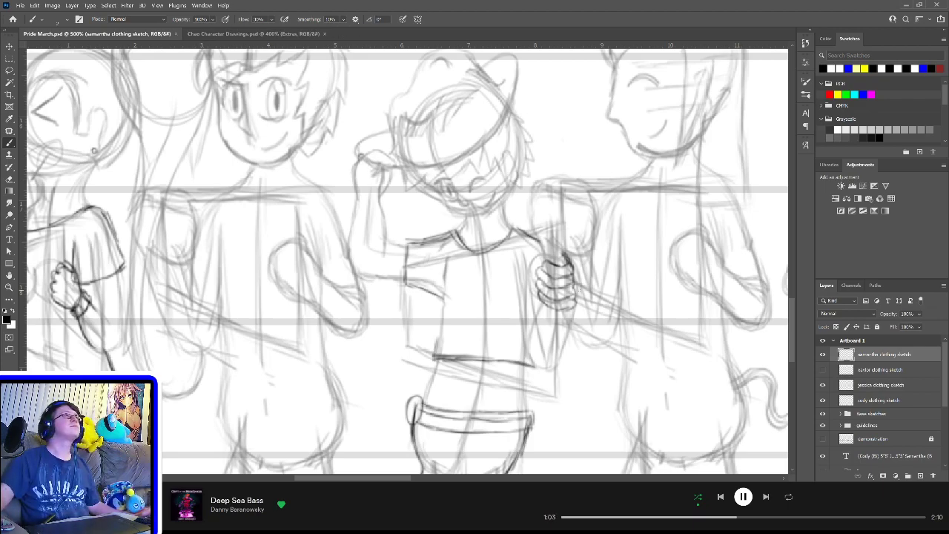
Step: Show the xavior clothing sketch layer, add a 'seph clothing sketch' layer, and zoom to 400% on the ponytailed character
click(824, 370)
key(ctrl+0)
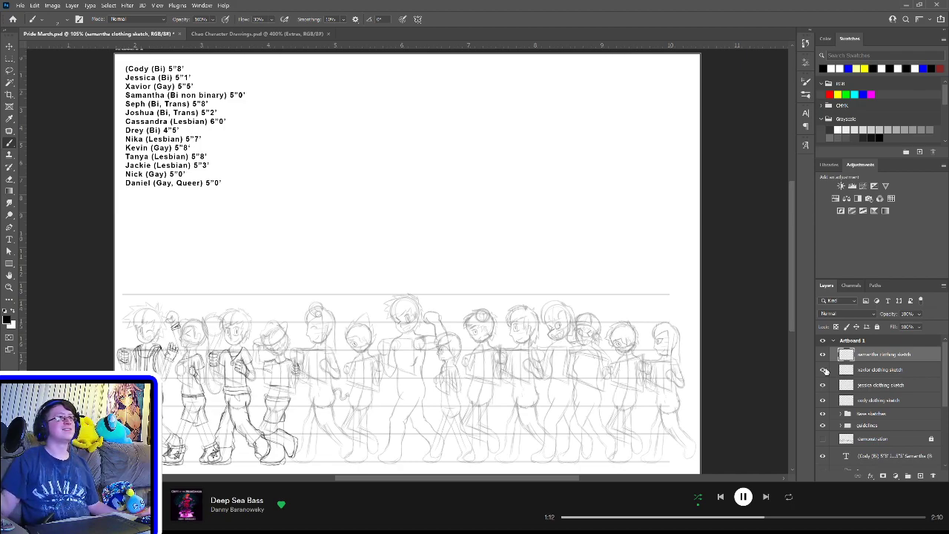
click(9, 287)
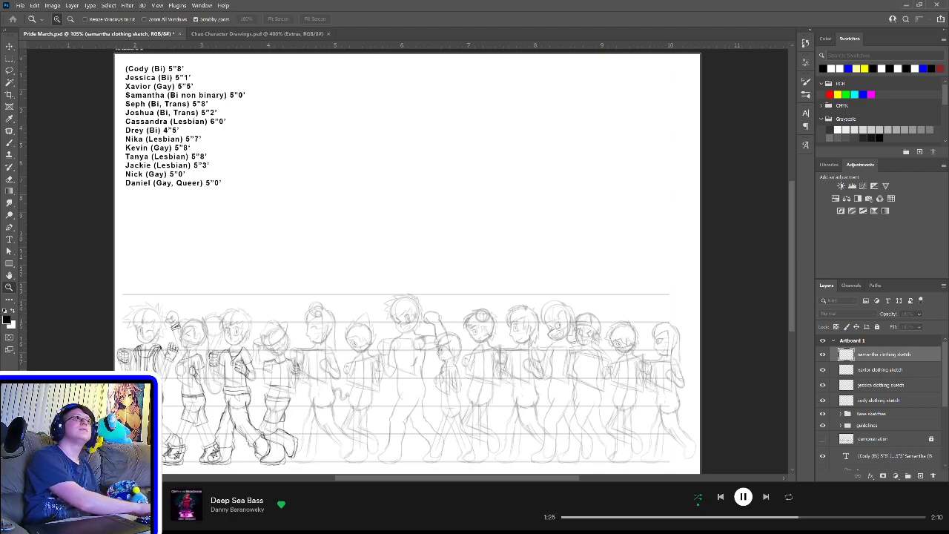
key(Return)
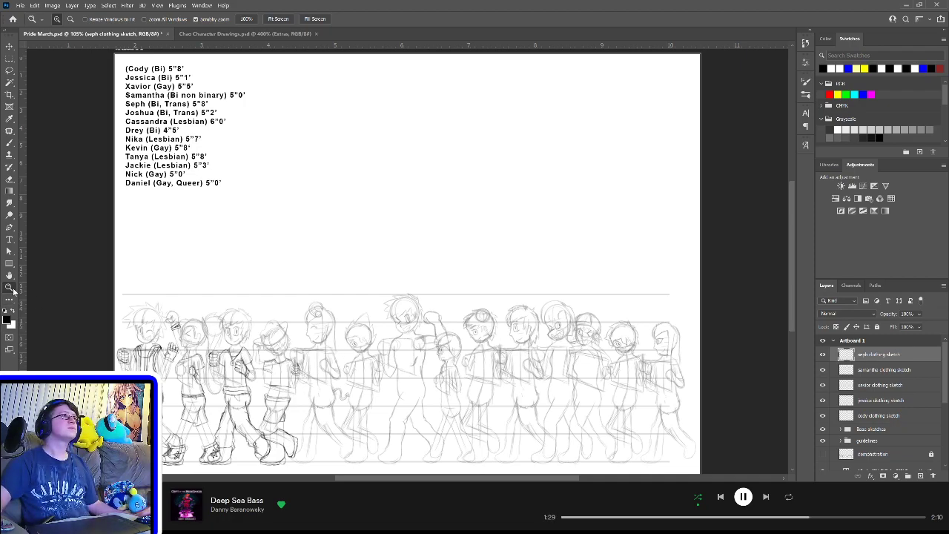
drag(319, 364, 389, 442)
drag(250, 495, 377, 472)
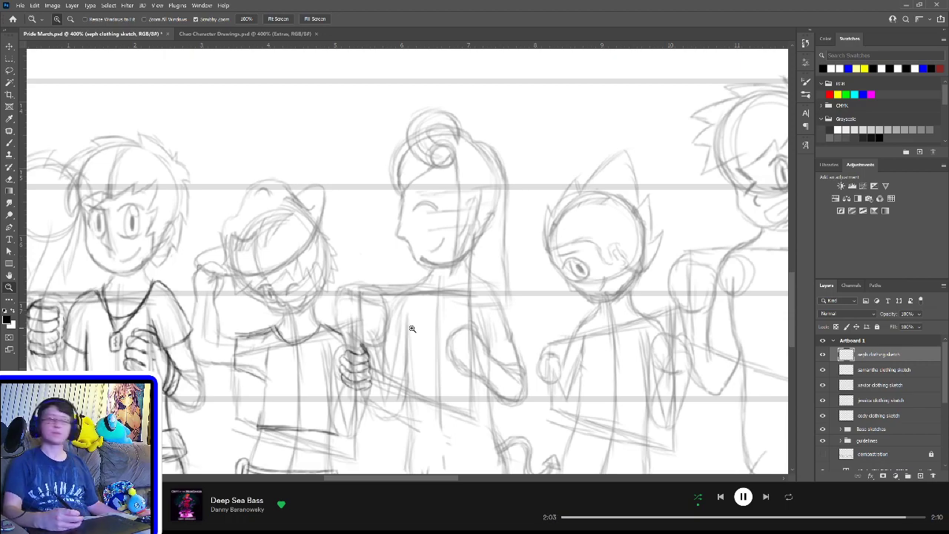
Step: Sketch the ponytailed character's shirt side, shoulder, collar and V-neckline
key(b)
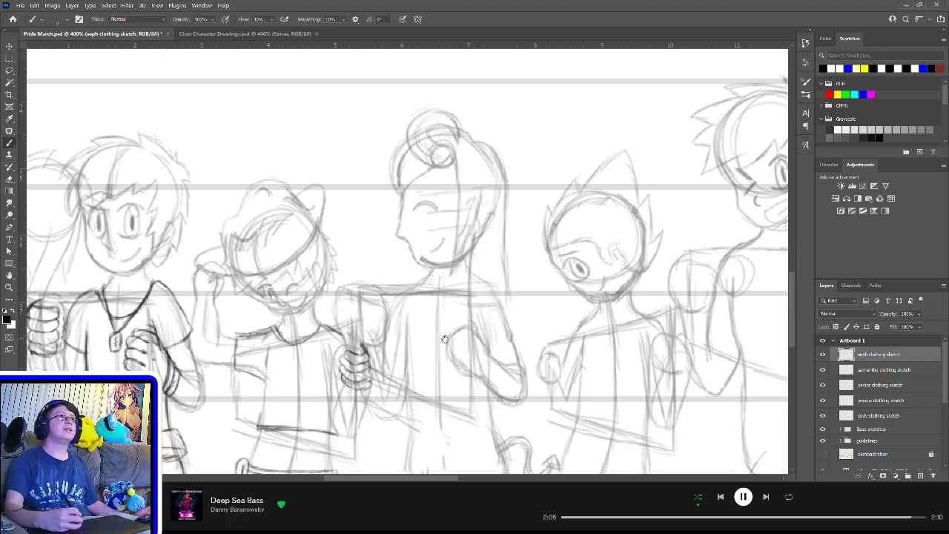
drag(442, 358, 454, 279)
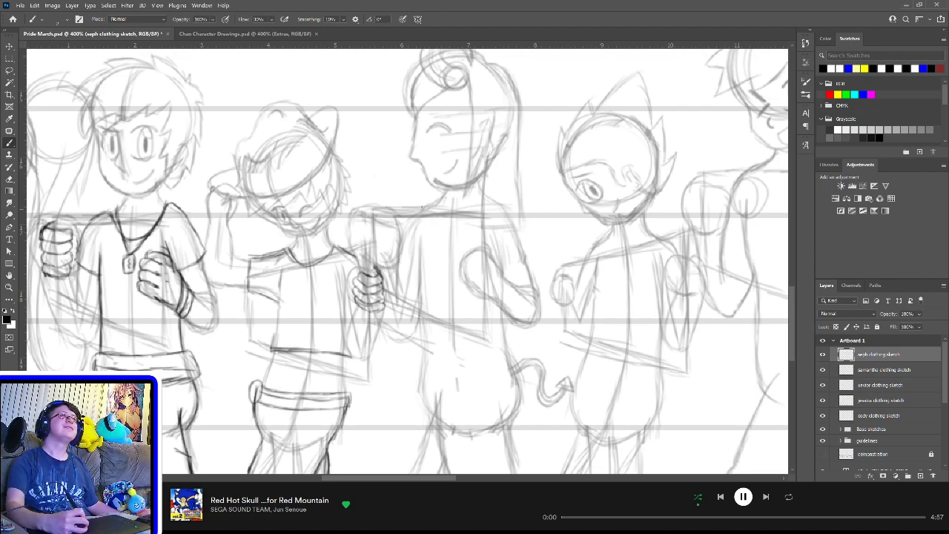
mouse_move(451, 252)
mouse_down()
mouse_move(429, 205)
mouse_move(449, 258)
mouse_up()
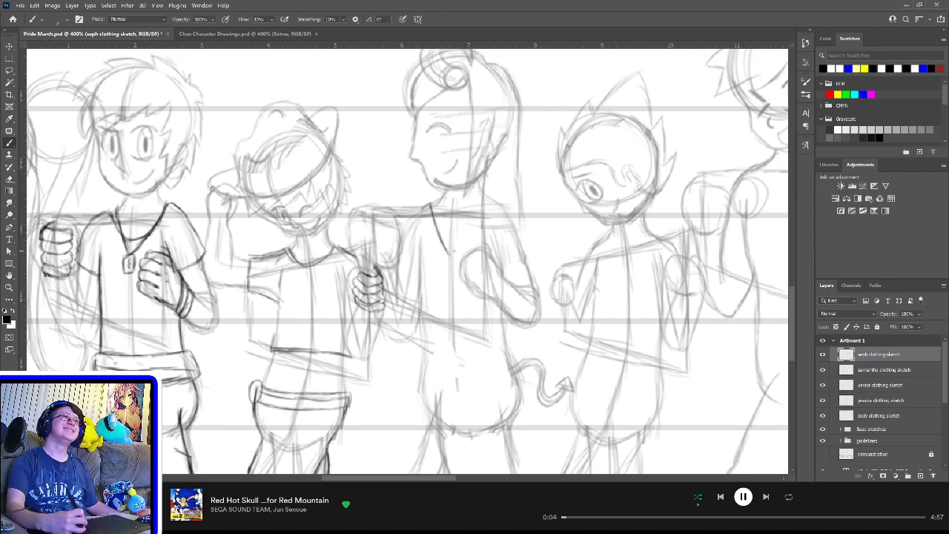
mouse_move(487, 199)
mouse_down()
mouse_move(469, 237)
mouse_move(477, 222)
mouse_up()
mouse_move(453, 253)
mouse_down()
mouse_move(478, 222)
mouse_move(509, 209)
mouse_move(514, 216)
mouse_up()
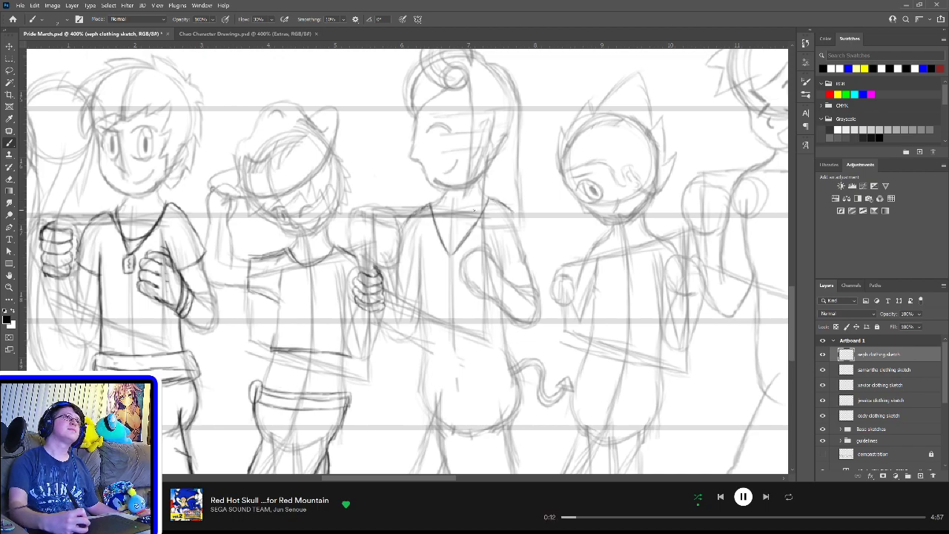
drag(514, 212, 522, 244)
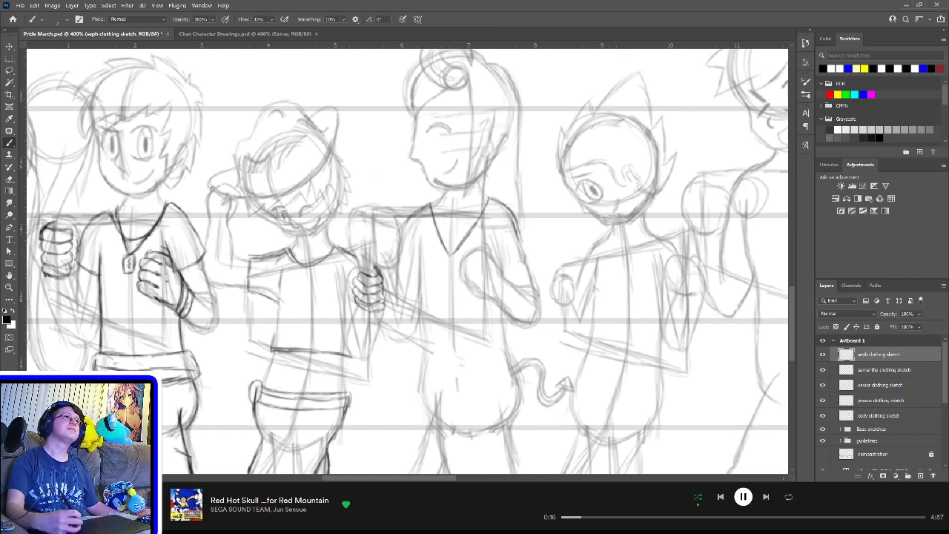
drag(452, 253, 478, 217)
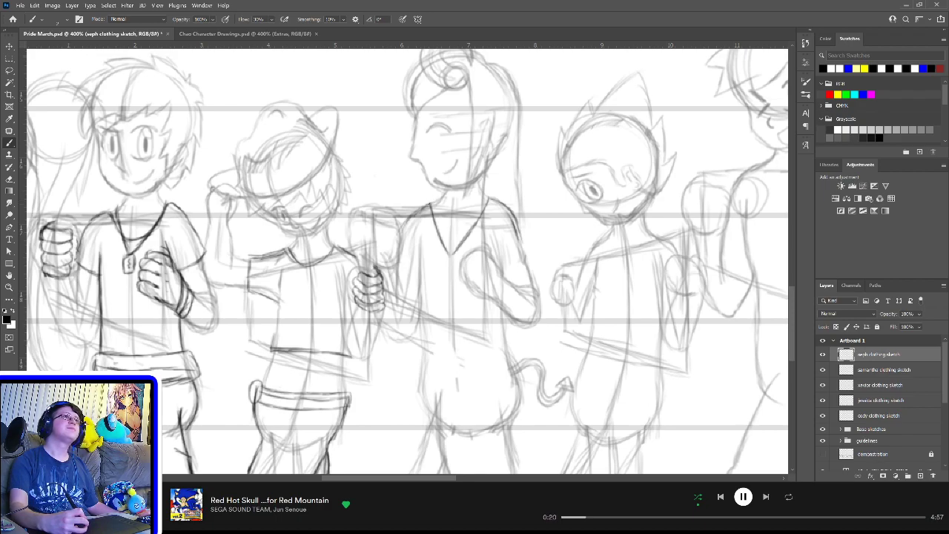
mouse_move(428, 204)
mouse_down()
mouse_move(443, 198)
mouse_move(456, 220)
mouse_move(491, 193)
mouse_up()
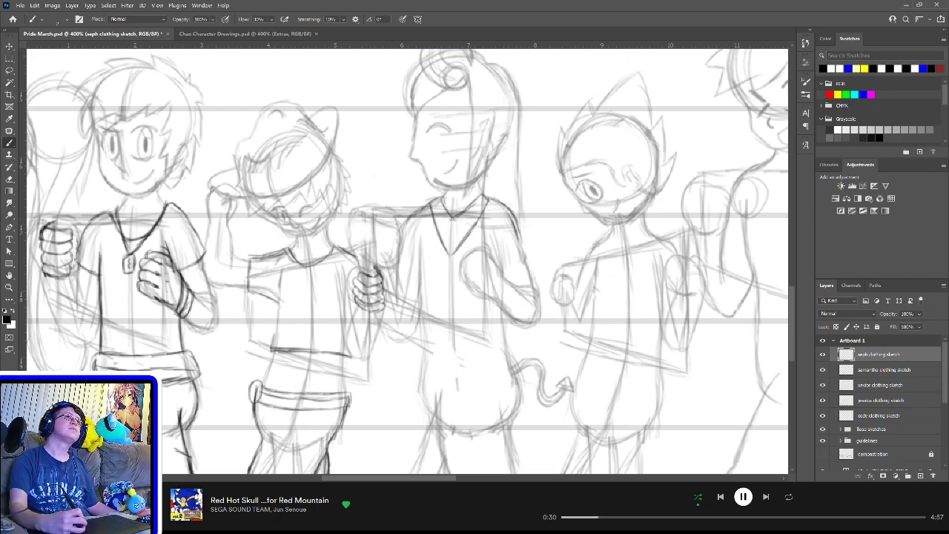
mouse_move(451, 216)
mouse_down()
mouse_move(435, 231)
mouse_move(459, 226)
mouse_move(468, 236)
mouse_up()
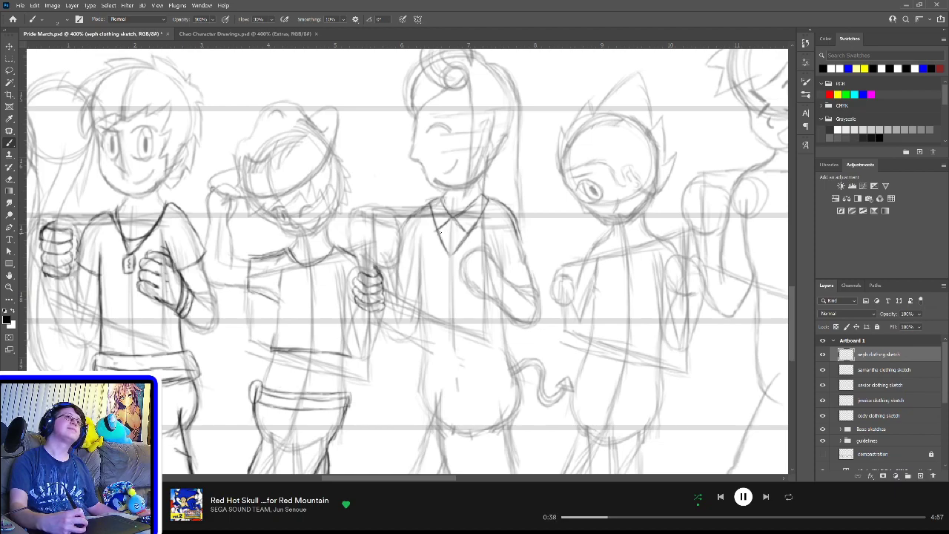
drag(439, 232, 471, 233)
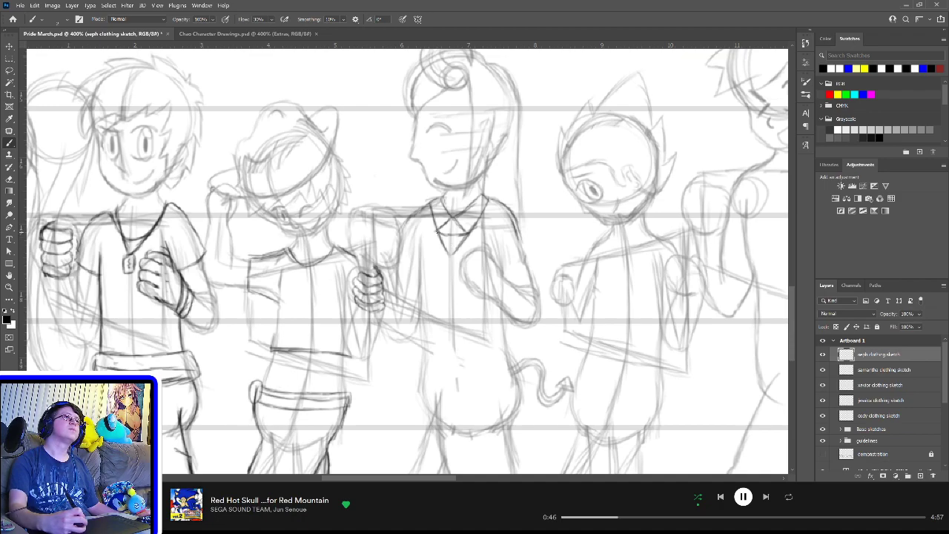
mouse_move(438, 232)
mouse_down()
mouse_move(461, 236)
mouse_move(432, 231)
mouse_up()
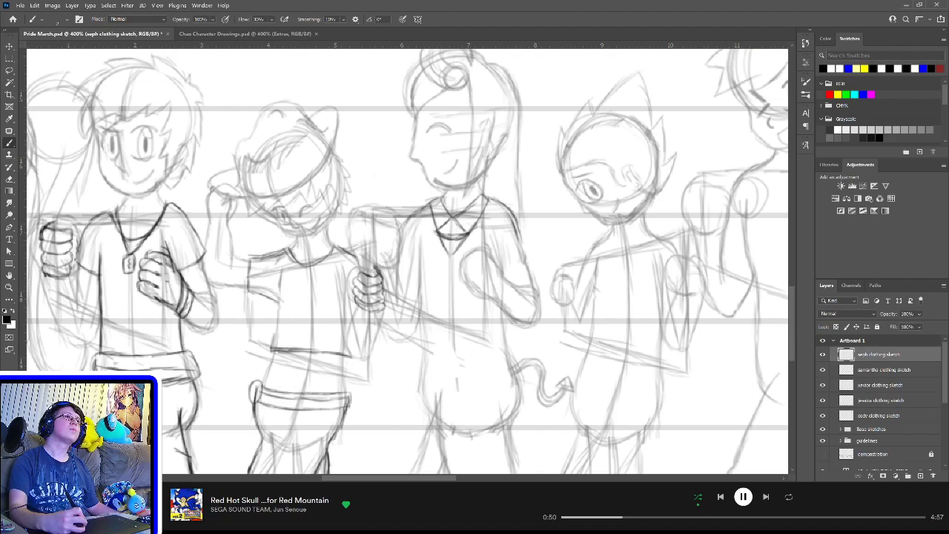
Step: Draw a long necktie hanging from the neckline down the torso
drag(445, 238, 442, 280)
drag(458, 237, 457, 269)
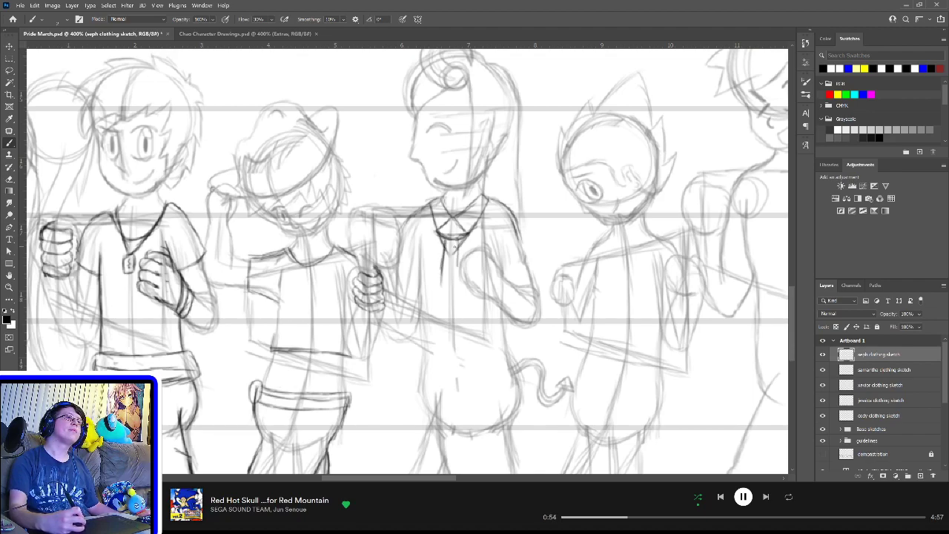
drag(457, 236, 457, 292)
drag(444, 237, 442, 287)
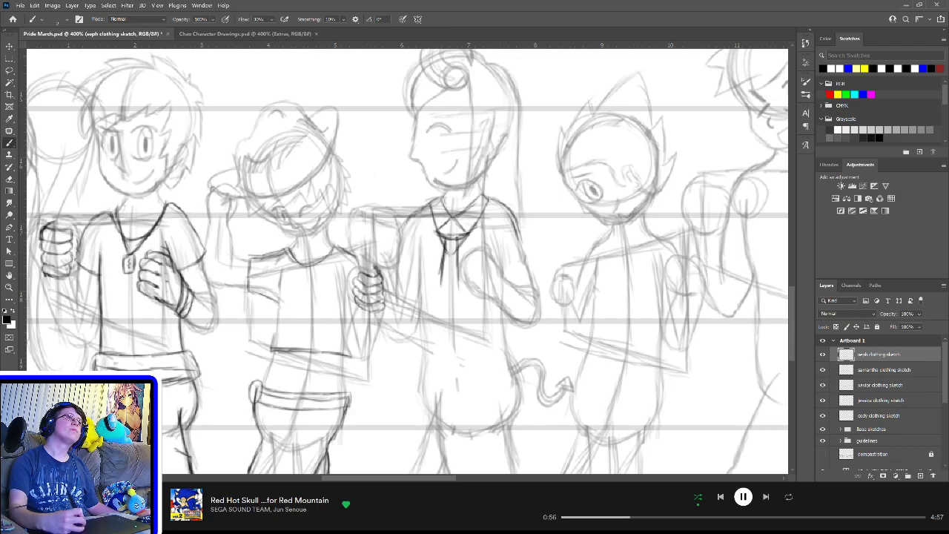
mouse_move(443, 254)
mouse_down()
mouse_move(449, 325)
mouse_move(443, 308)
mouse_move(442, 275)
mouse_move(451, 325)
mouse_up()
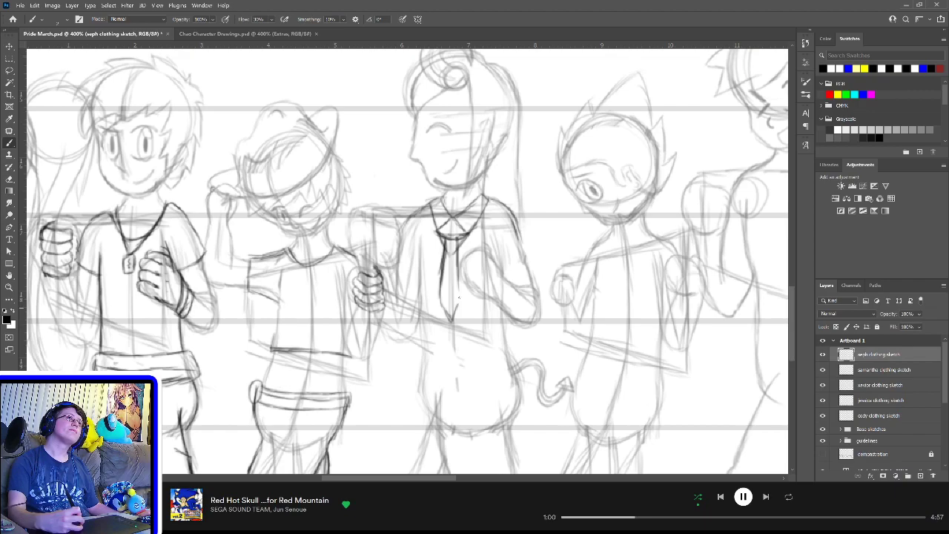
drag(460, 279, 454, 315)
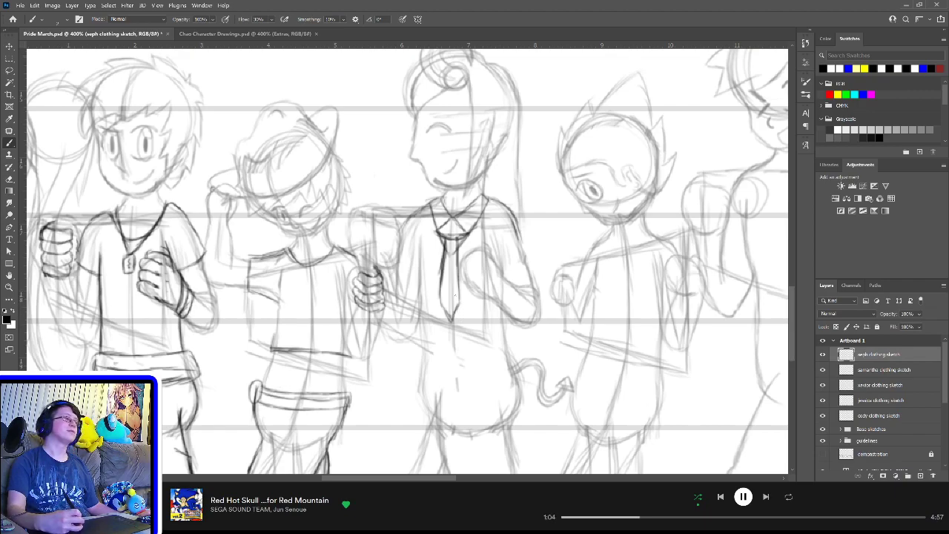
Step: Erase the lower tie lines and sketch a darker centre line down toward the waist
key(e)
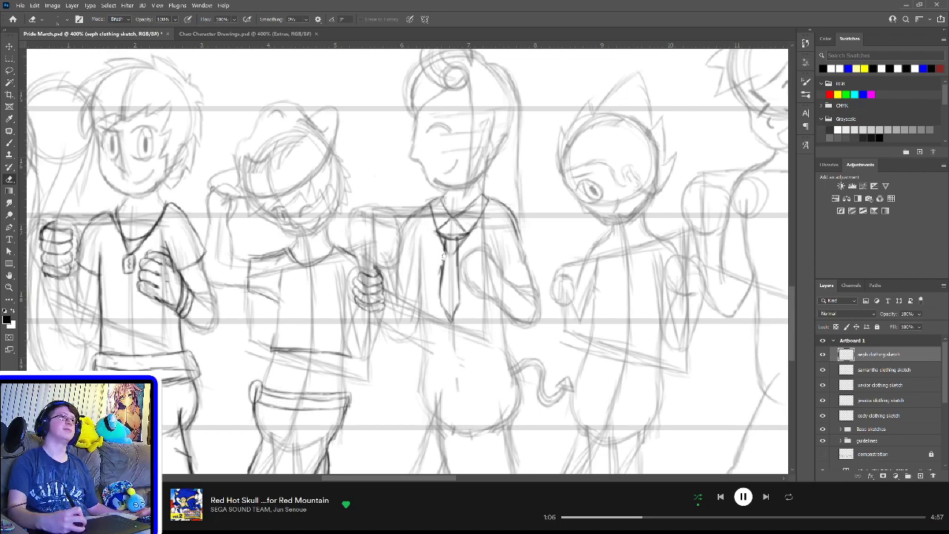
mouse_move(445, 256)
mouse_down()
mouse_move(452, 318)
mouse_move(459, 256)
mouse_move(462, 277)
mouse_move(440, 240)
mouse_move(451, 256)
mouse_move(462, 252)
mouse_move(448, 263)
mouse_move(452, 293)
mouse_up()
key(b)
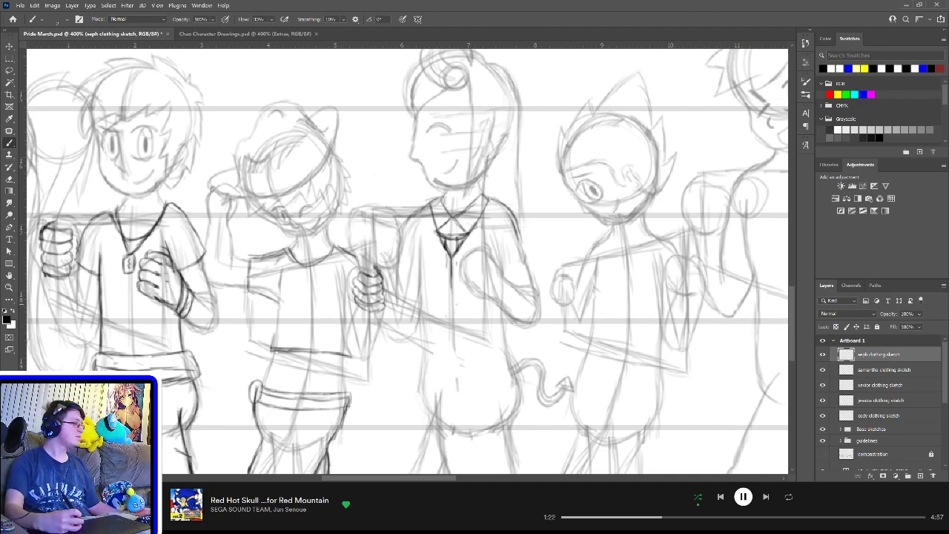
key(e)
mouse_move(455, 282)
mouse_down()
mouse_move(454, 254)
mouse_move(460, 310)
mouse_up()
key(b)
drag(456, 262, 461, 346)
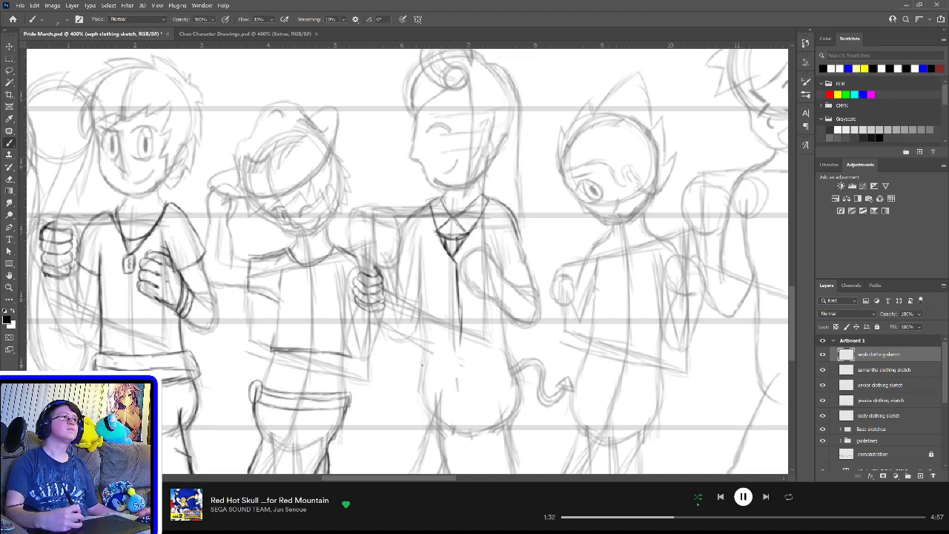
drag(417, 375, 460, 360)
mouse_move(460, 337)
mouse_down()
mouse_move(457, 358)
mouse_move(438, 372)
mouse_up()
mouse_move(461, 338)
mouse_down()
mouse_move(458, 360)
mouse_move(426, 375)
mouse_move(450, 364)
mouse_up()
mouse_move(464, 319)
mouse_down()
mouse_move(461, 360)
mouse_move(497, 377)
mouse_up()
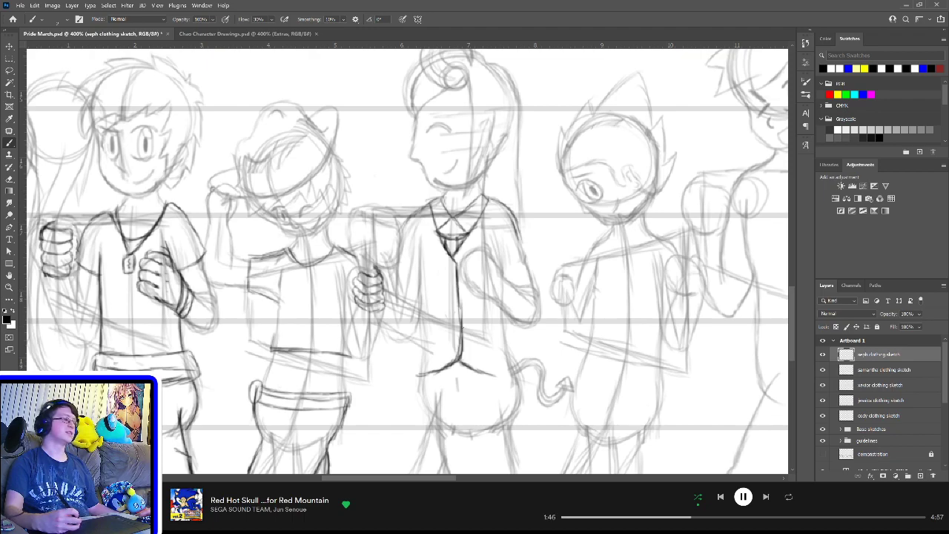
Step: Erase that centre line and redraw a thinner one curving down the shirt
key(e)
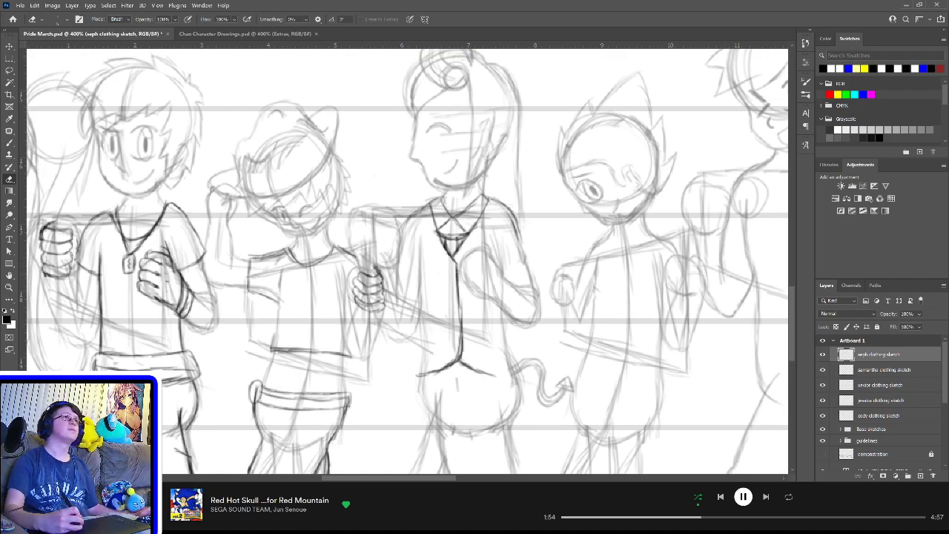
drag(458, 269, 458, 291)
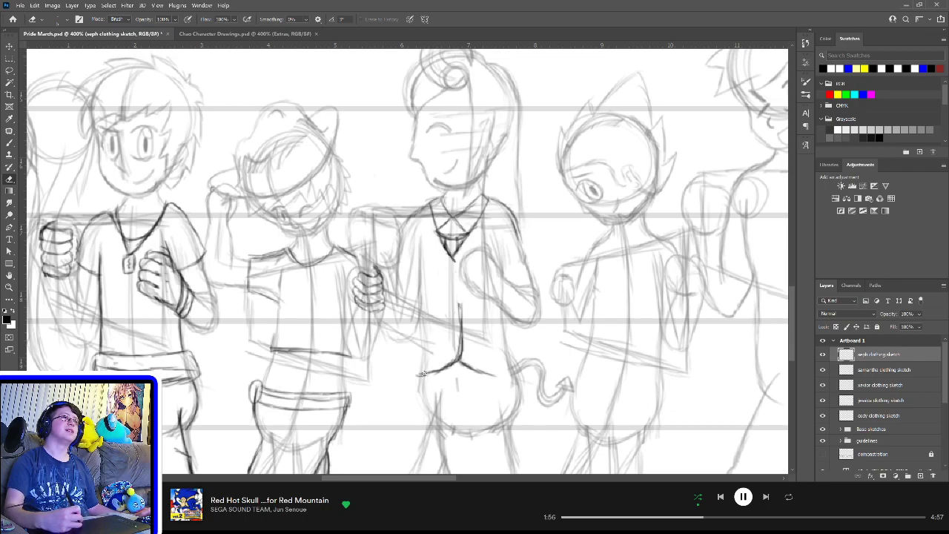
mouse_move(423, 373)
mouse_down()
mouse_move(477, 361)
mouse_move(492, 373)
mouse_move(466, 368)
mouse_up()
drag(457, 309, 458, 358)
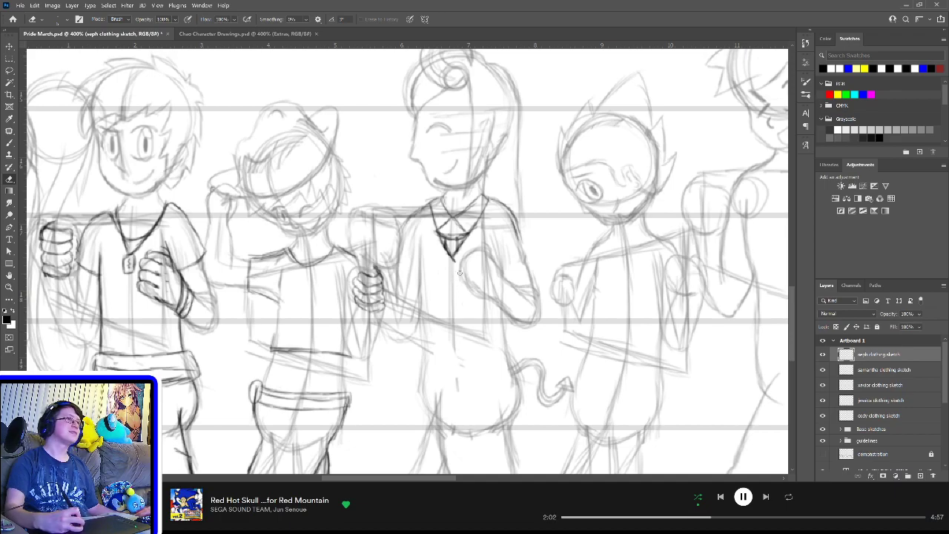
key(b)
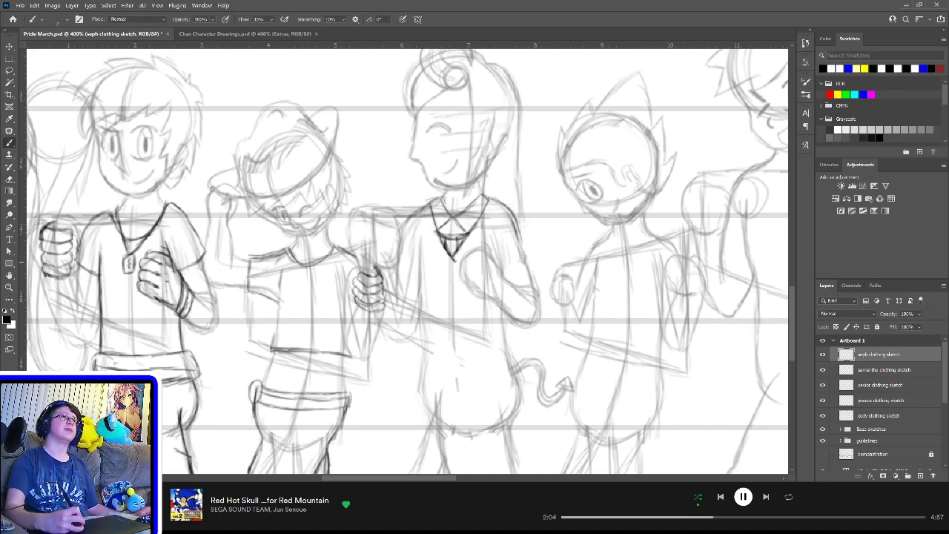
drag(455, 261, 454, 292)
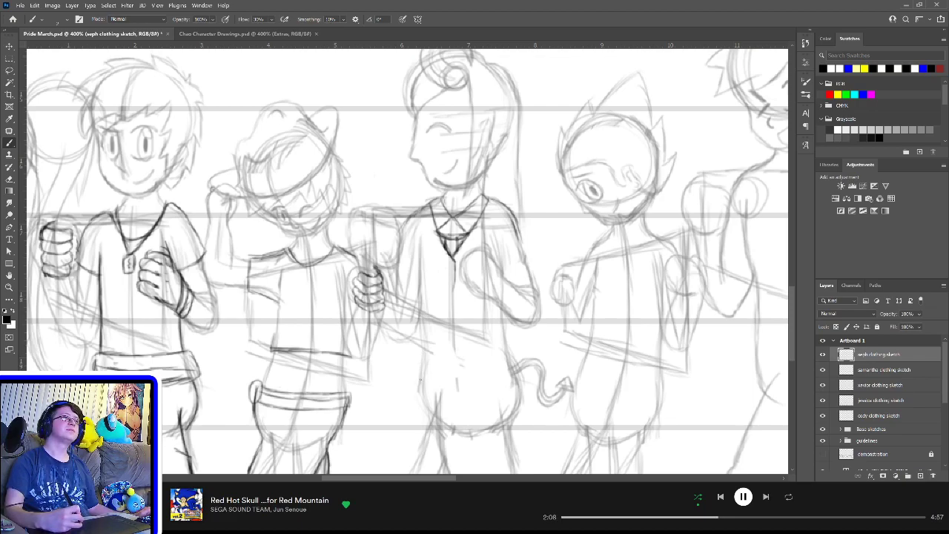
drag(422, 378, 445, 328)
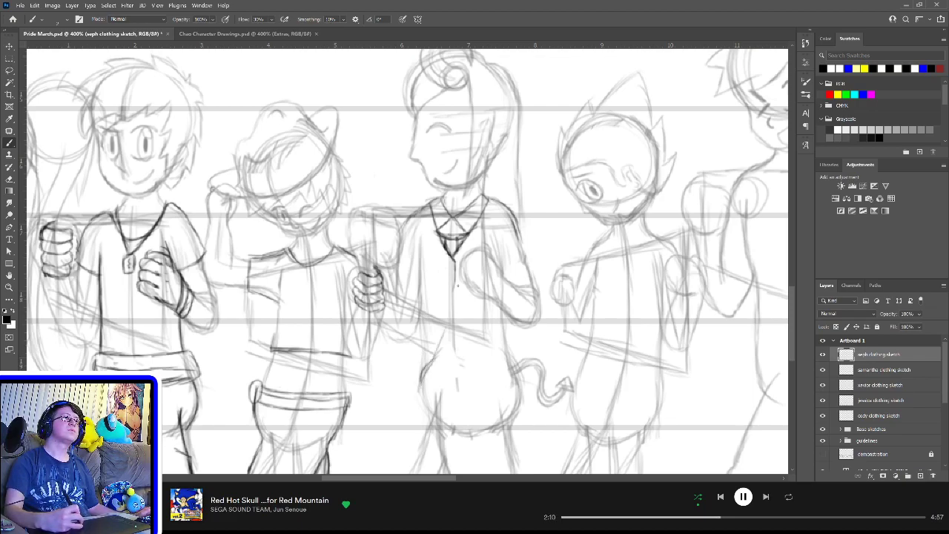
mouse_move(451, 262)
mouse_down()
mouse_move(452, 309)
mouse_move(425, 374)
mouse_up()
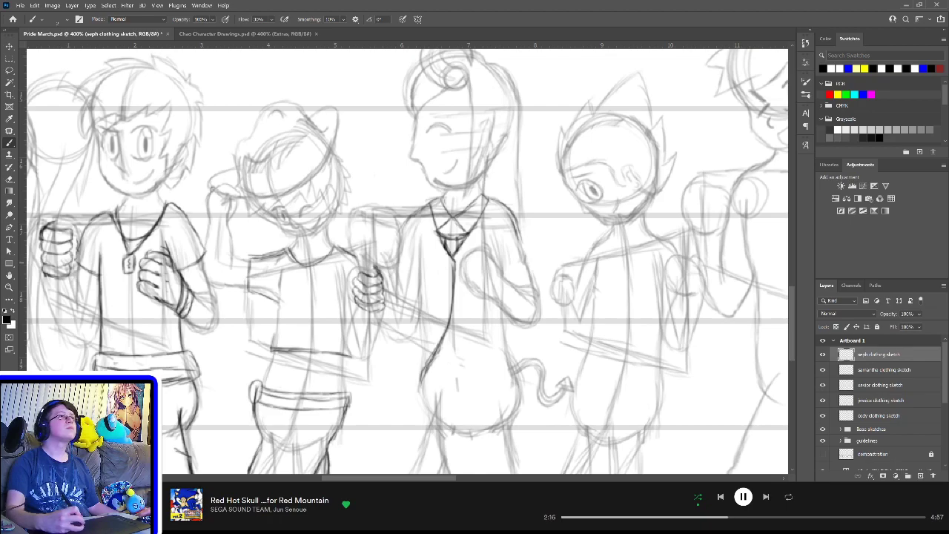
mouse_move(452, 262)
mouse_down()
mouse_move(447, 319)
mouse_move(421, 377)
mouse_up()
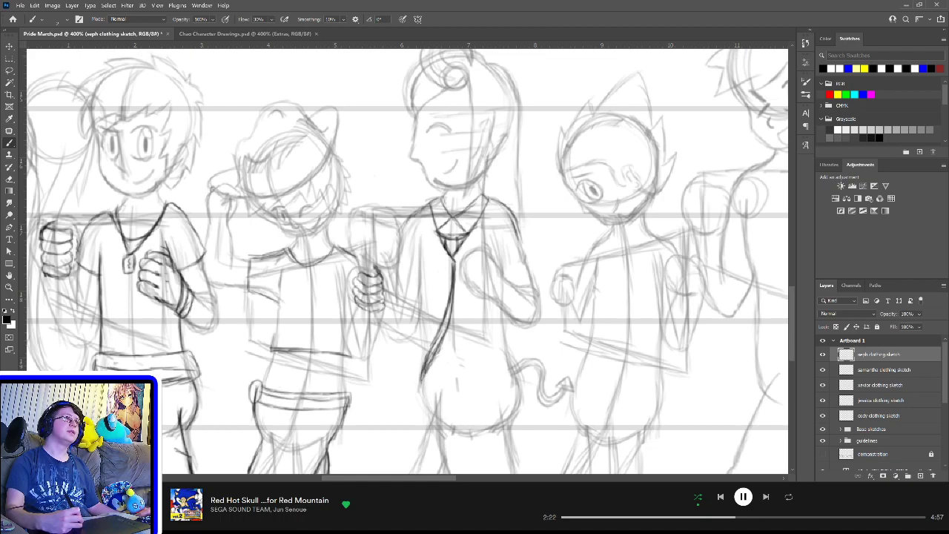
mouse_move(437, 338)
mouse_down()
mouse_move(423, 375)
mouse_move(450, 336)
mouse_move(439, 350)
mouse_move(457, 296)
mouse_move(436, 360)
mouse_up()
Step: Trace and darken the shirt's right side, lower edge and right arm
key(e)
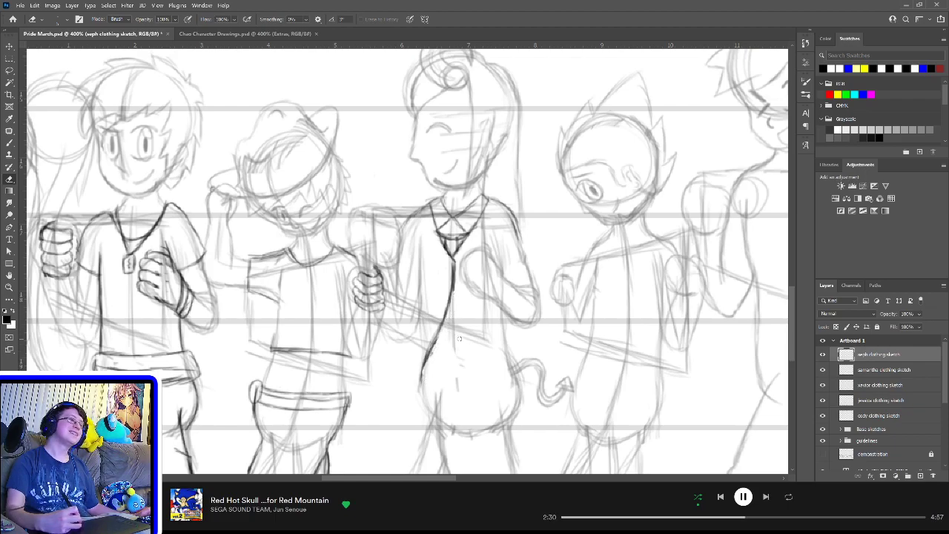
key(b)
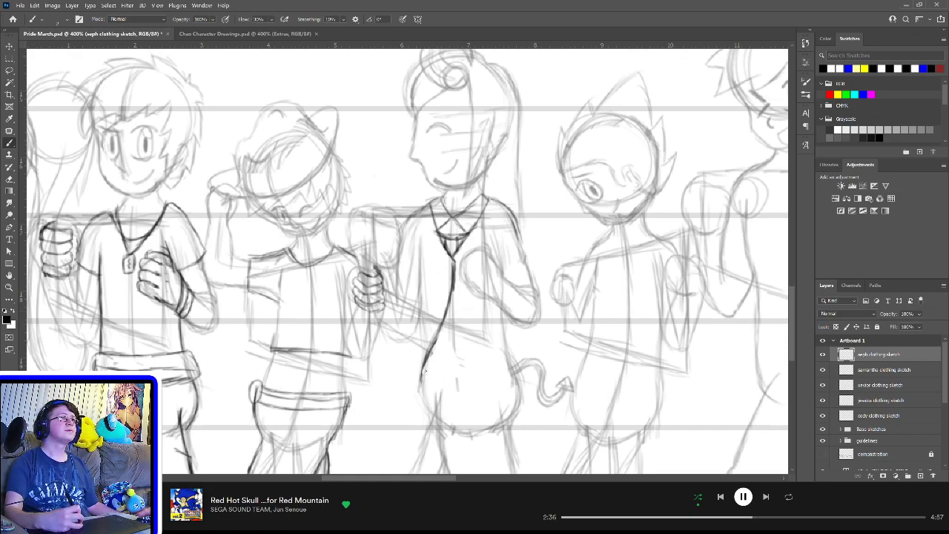
mouse_move(421, 364)
mouse_down()
mouse_move(469, 390)
mouse_move(457, 390)
mouse_move(519, 386)
mouse_up()
mouse_move(505, 349)
mouse_down()
mouse_move(513, 391)
mouse_move(491, 391)
mouse_up()
drag(509, 346, 511, 388)
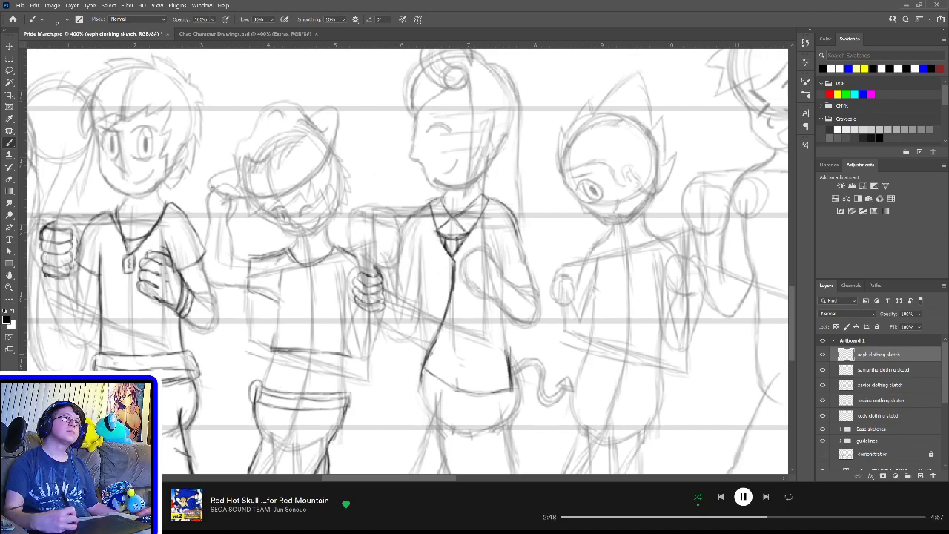
drag(508, 345, 512, 382)
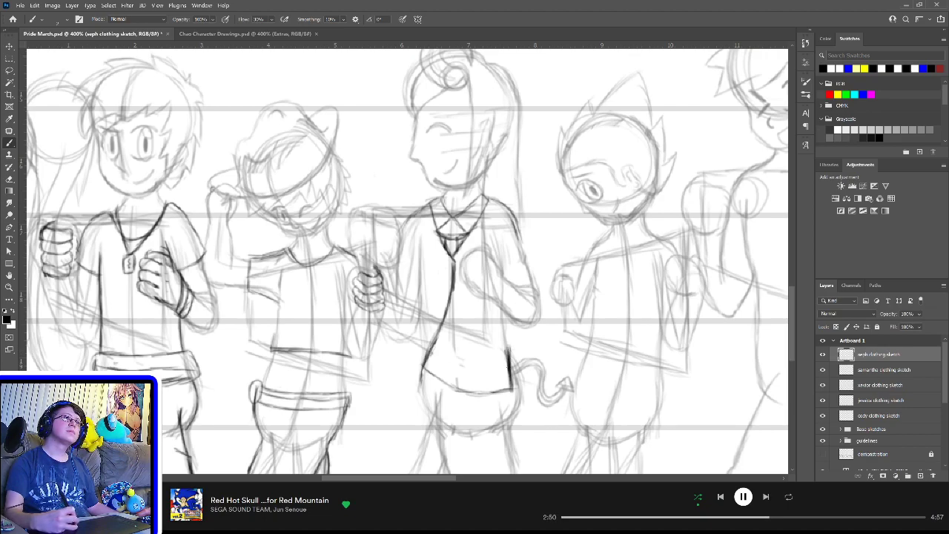
drag(507, 333, 511, 350)
drag(501, 313, 511, 349)
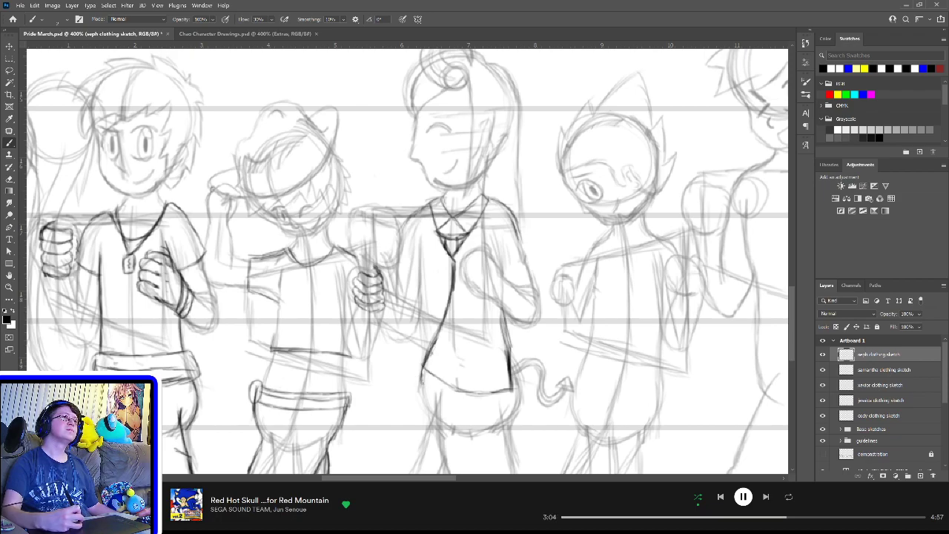
Step: Draw the shirt's bottom hem and left edge, then outline the sleeve and right arm
mouse_move(420, 381)
mouse_down()
mouse_move(456, 387)
mouse_move(430, 373)
mouse_move(420, 383)
mouse_up()
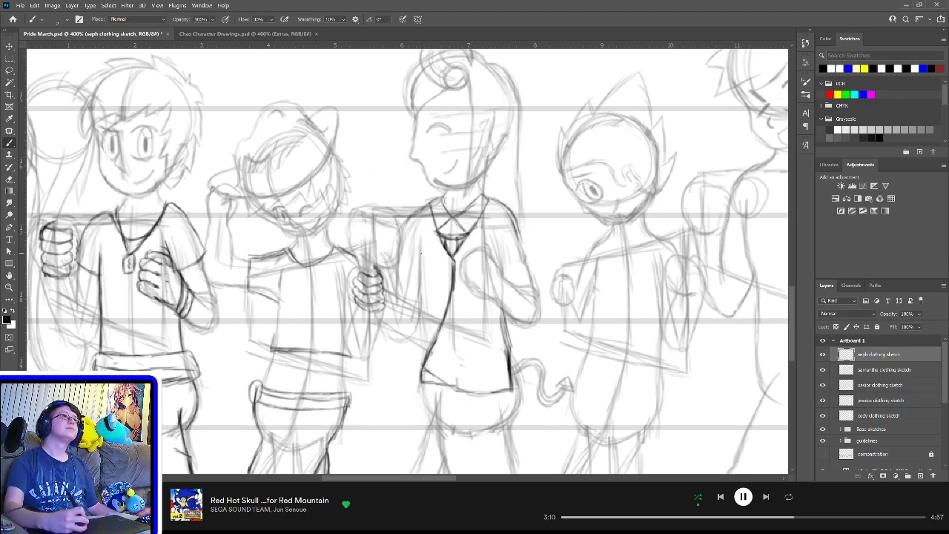
drag(420, 238, 419, 372)
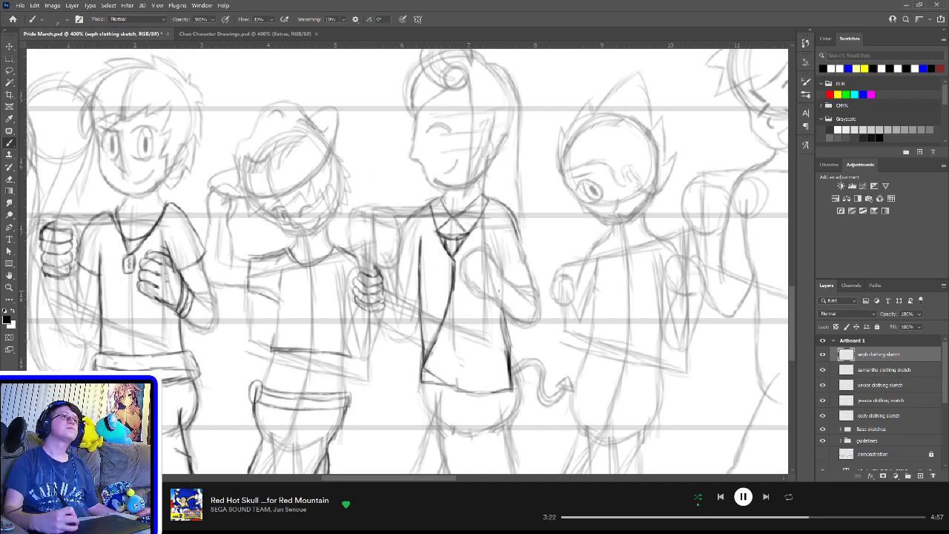
mouse_move(497, 304)
mouse_down()
mouse_move(496, 277)
mouse_move(497, 310)
mouse_up()
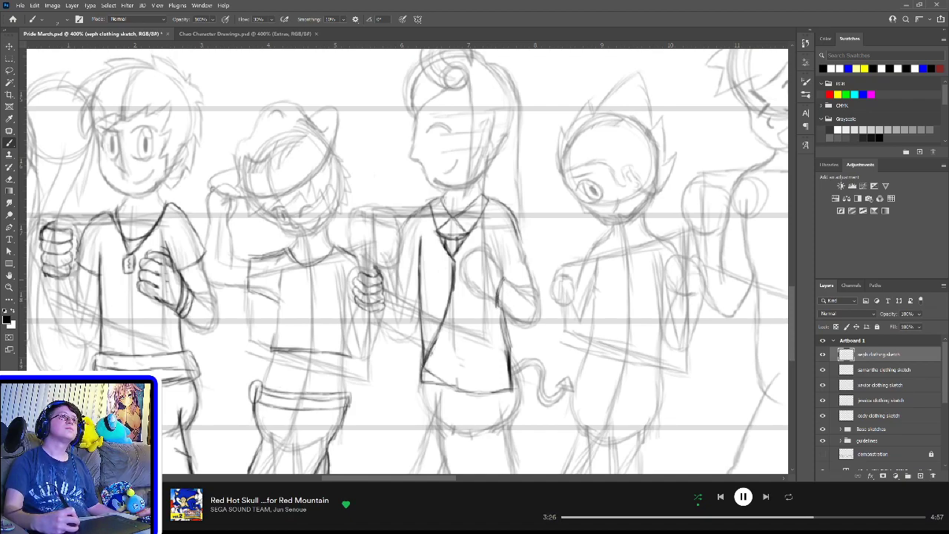
drag(505, 278, 515, 288)
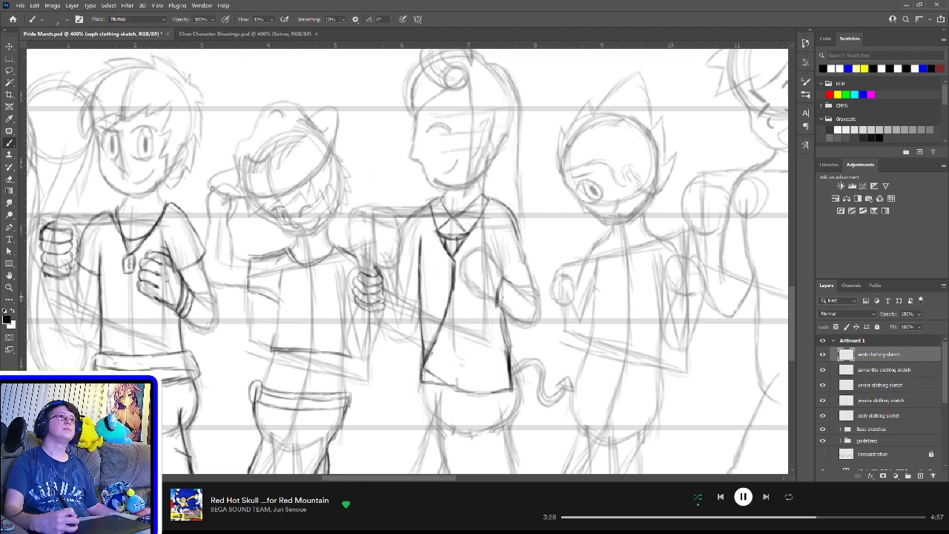
drag(498, 308, 525, 331)
drag(505, 279, 530, 299)
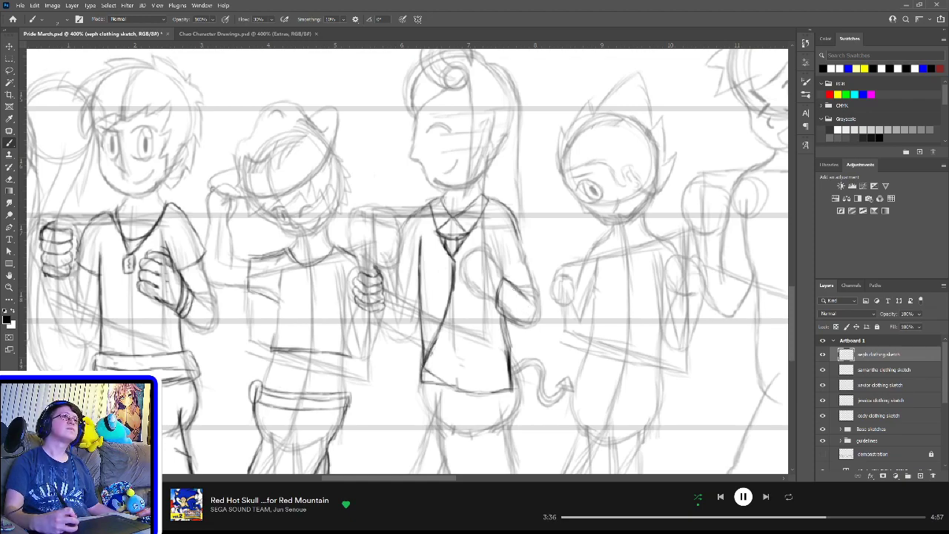
mouse_move(515, 288)
mouse_down()
mouse_move(508, 320)
mouse_move(494, 316)
mouse_up()
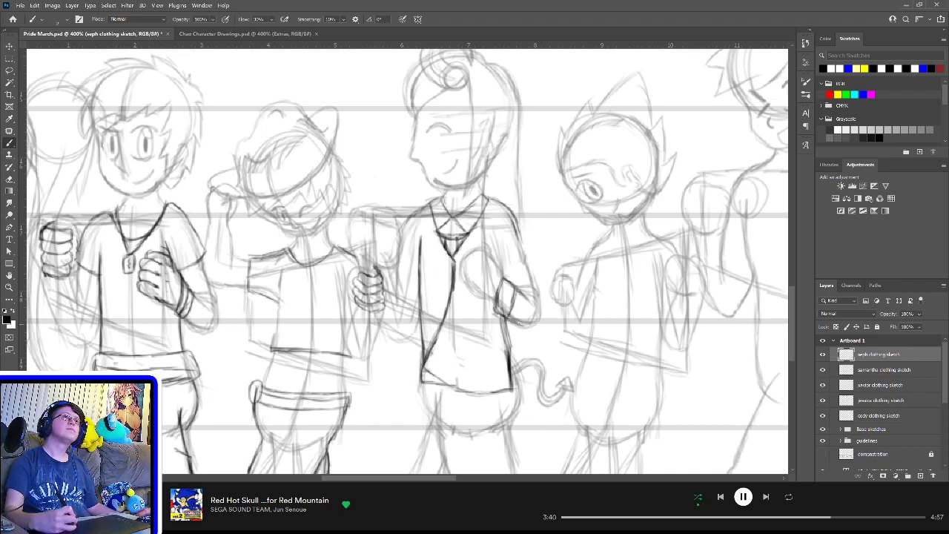
drag(514, 229, 539, 296)
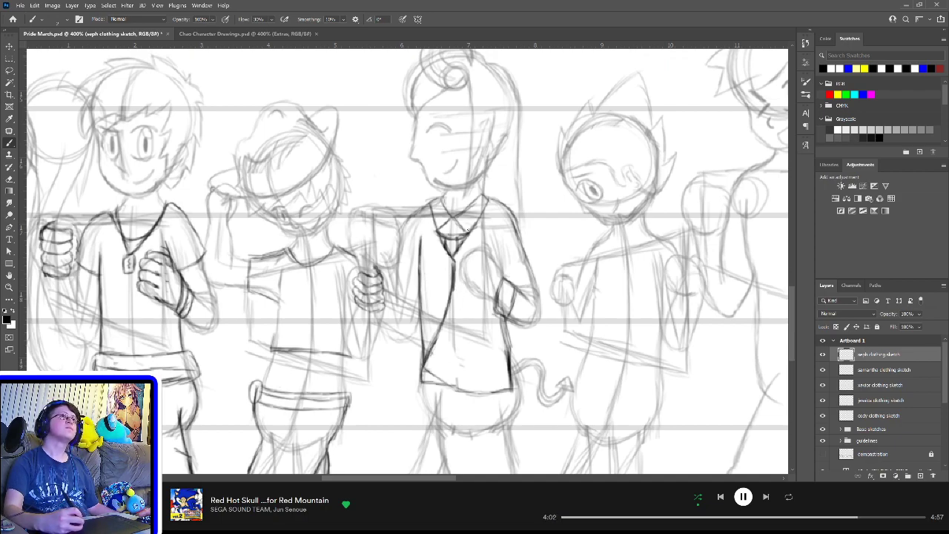
Step: Sketch the trouser leg along the striding leg from hip to knee, ankle and heel
scroll(478, 322, down, 5)
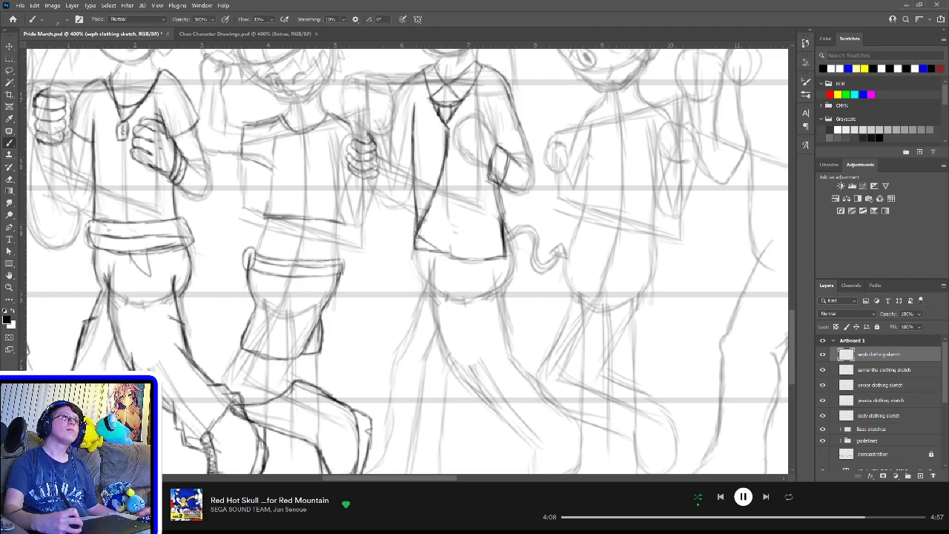
mouse_move(507, 246)
mouse_down()
mouse_move(517, 232)
mouse_move(517, 274)
mouse_move(503, 306)
mouse_move(512, 356)
mouse_up()
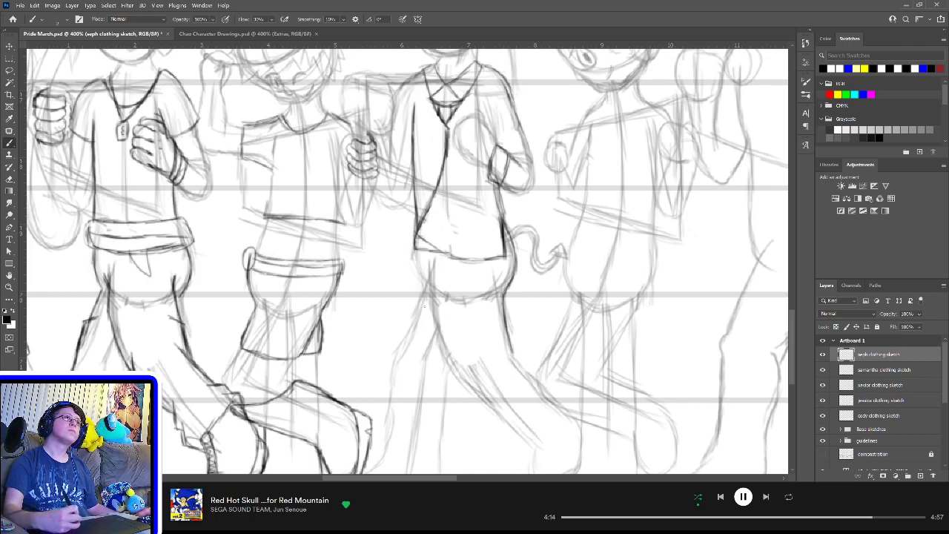
mouse_move(425, 269)
mouse_down()
mouse_move(447, 364)
mouse_move(512, 429)
mouse_up()
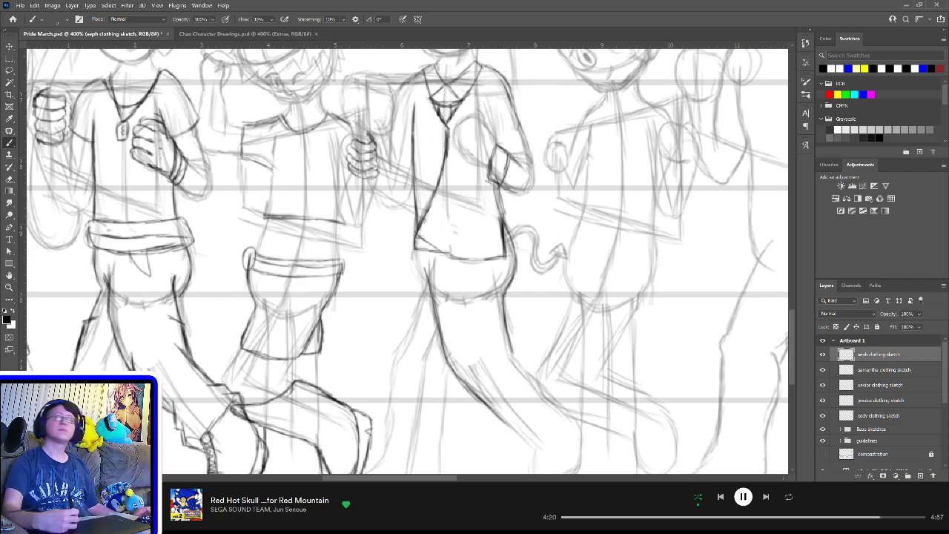
scroll(482, 379, down, 4)
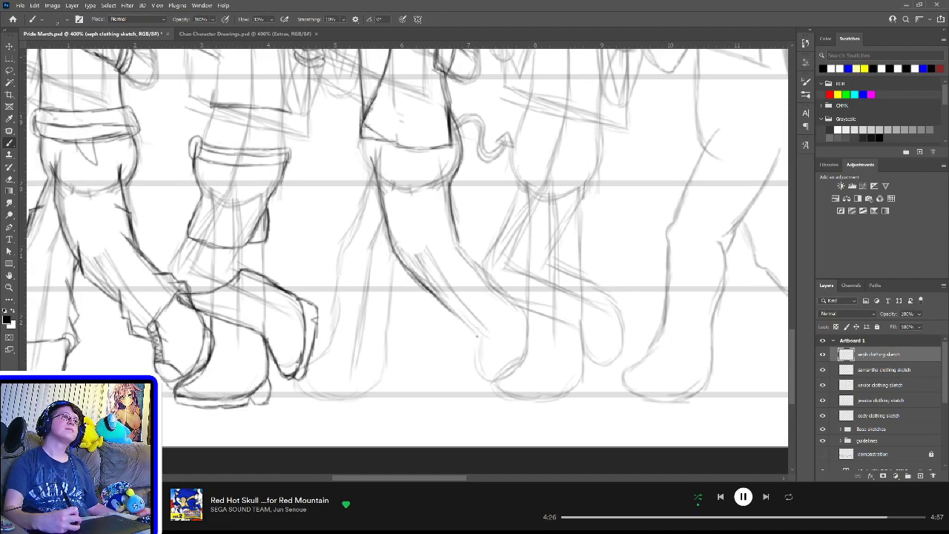
mouse_move(482, 337)
mouse_down()
mouse_move(510, 299)
mouse_move(479, 340)
mouse_up()
drag(444, 307, 478, 345)
drag(509, 295, 498, 287)
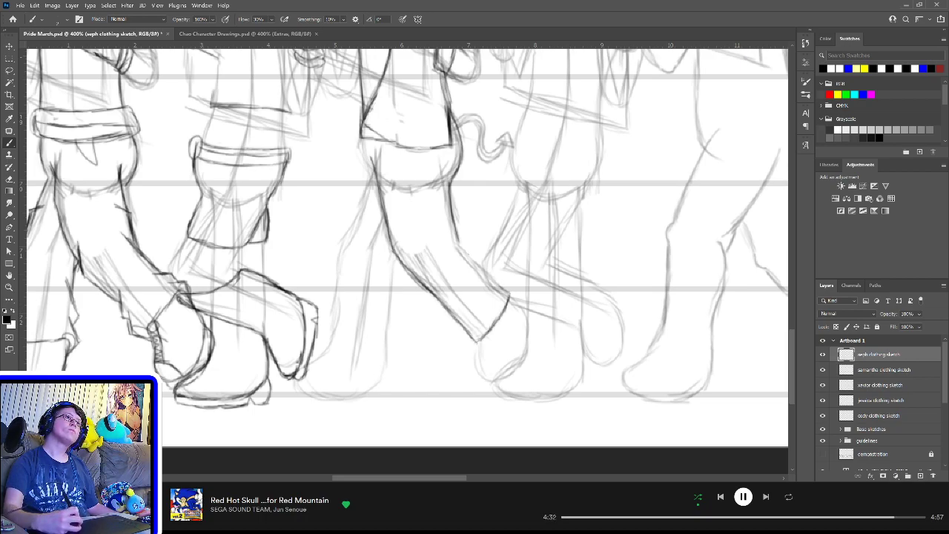
drag(460, 242, 510, 302)
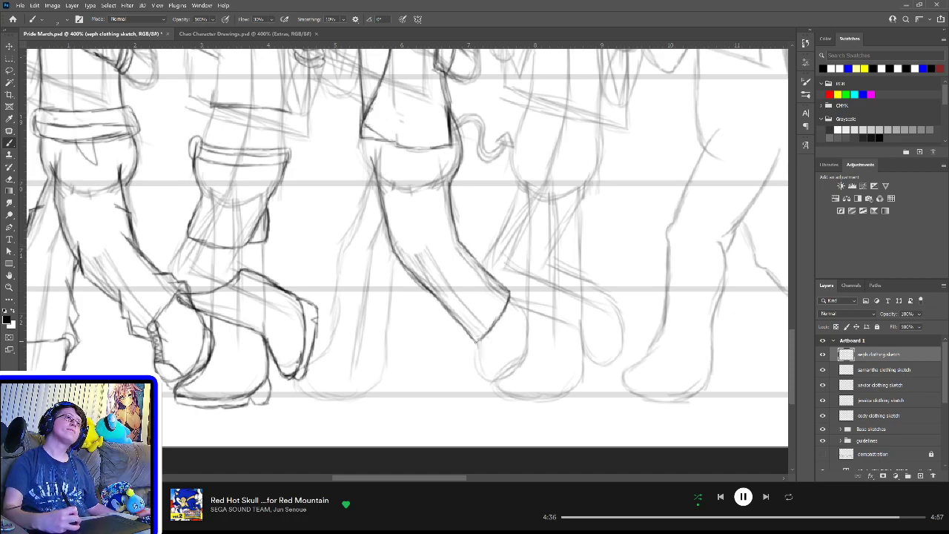
mouse_move(477, 341)
mouse_down()
mouse_move(479, 386)
mouse_move(492, 385)
mouse_move(480, 383)
mouse_move(476, 363)
mouse_move(508, 376)
mouse_up()
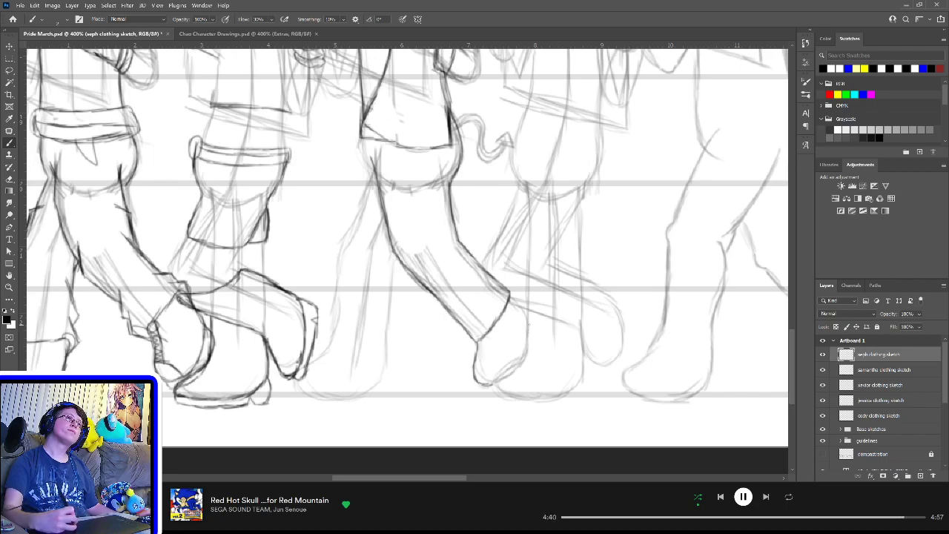
mouse_move(528, 319)
mouse_down()
mouse_move(495, 384)
mouse_move(524, 337)
mouse_up()
mouse_move(509, 298)
mouse_down()
mouse_move(526, 318)
mouse_move(526, 346)
mouse_up()
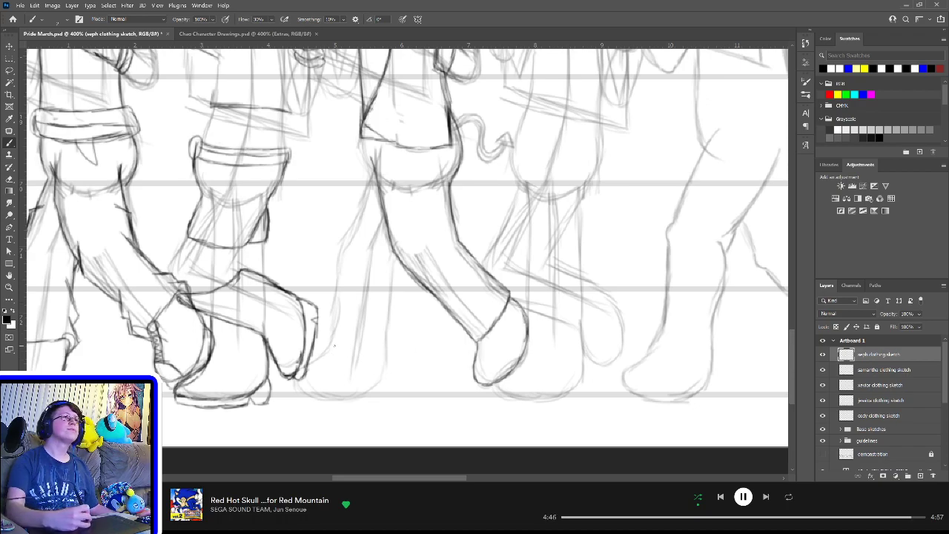
Step: Begin the second trouser leg with darker lower-leg contours beside the boot
mouse_move(328, 345)
mouse_down()
mouse_move(388, 344)
mouse_move(387, 288)
mouse_move(393, 324)
mouse_up()
drag(393, 280, 392, 341)
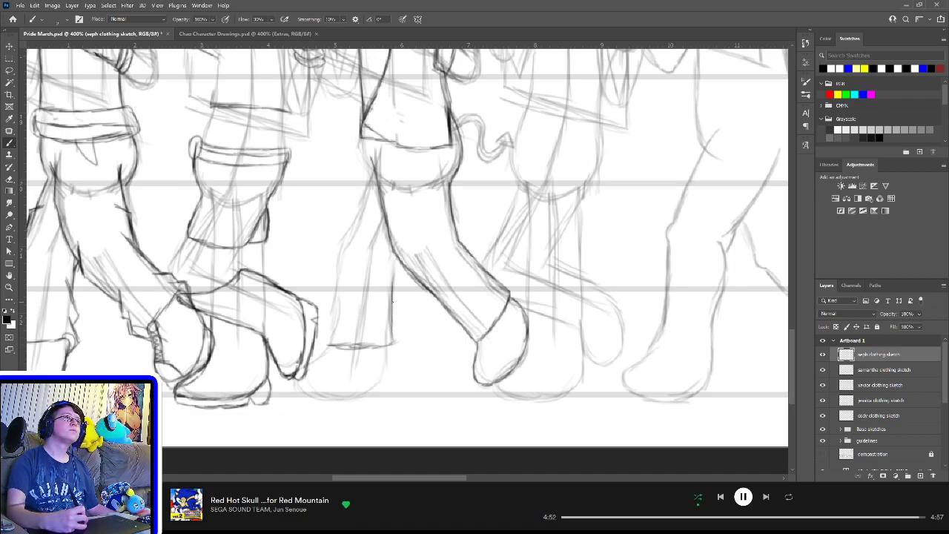
drag(393, 306, 391, 343)
drag(399, 258, 391, 302)
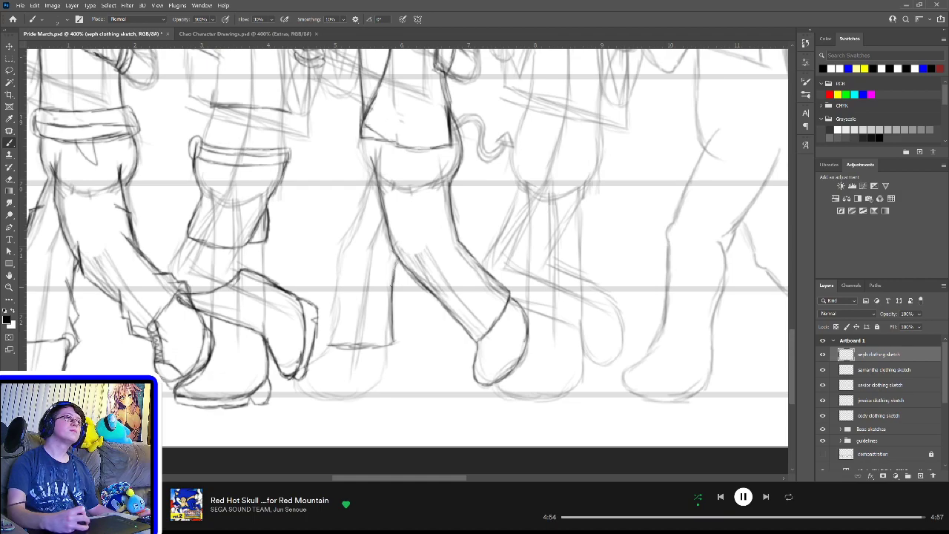
Step: Sketch the second trouser leg's edges and the left shoe's front, heel and sole
drag(325, 340, 329, 313)
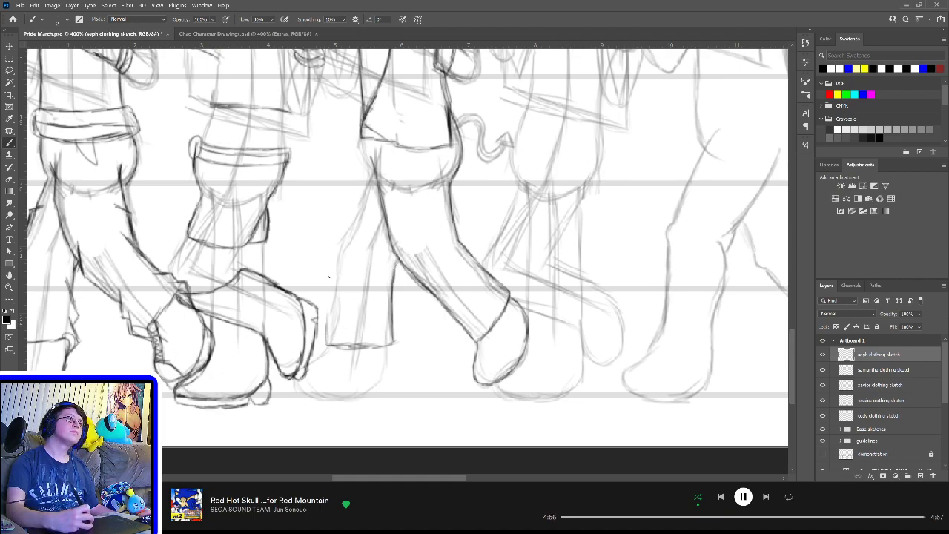
drag(335, 245, 331, 340)
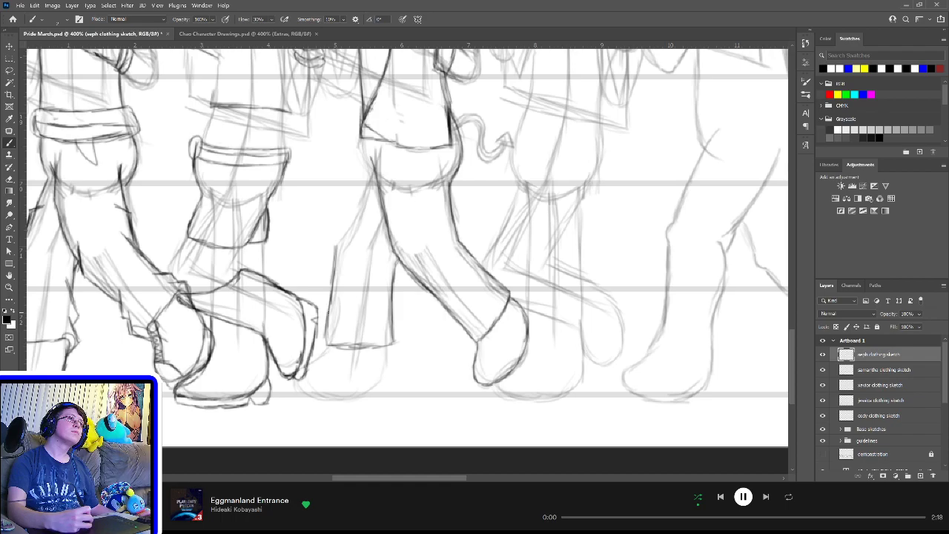
drag(328, 305, 331, 344)
mouse_move(338, 241)
mouse_down()
mouse_move(336, 256)
mouse_move(376, 171)
mouse_up()
drag(362, 200, 370, 185)
mouse_move(340, 244)
mouse_down()
mouse_move(361, 202)
mouse_move(345, 235)
mouse_up()
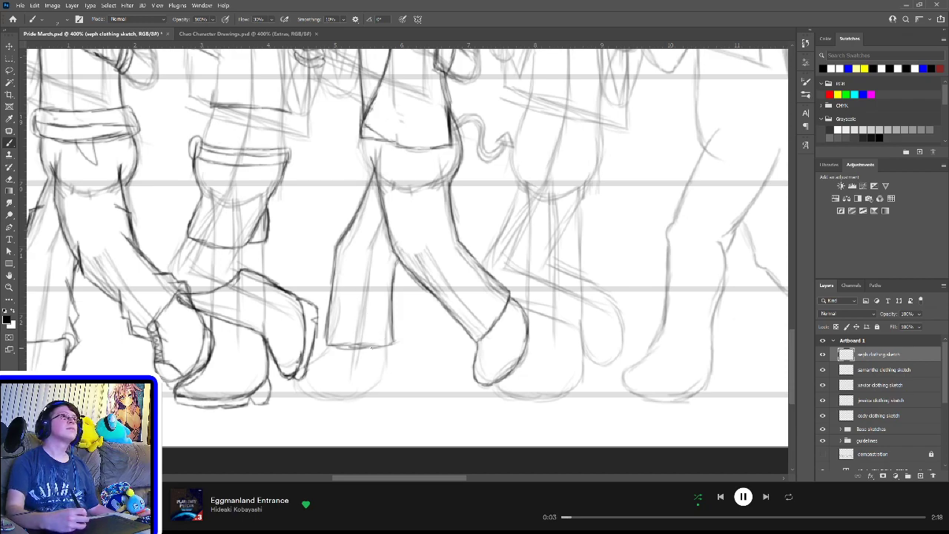
mouse_move(328, 342)
mouse_down()
mouse_move(295, 394)
mouse_move(325, 346)
mouse_move(310, 390)
mouse_move(320, 400)
mouse_move(299, 380)
mouse_move(368, 391)
mouse_up()
mouse_move(388, 344)
mouse_down()
mouse_move(382, 387)
mouse_move(371, 387)
mouse_up()
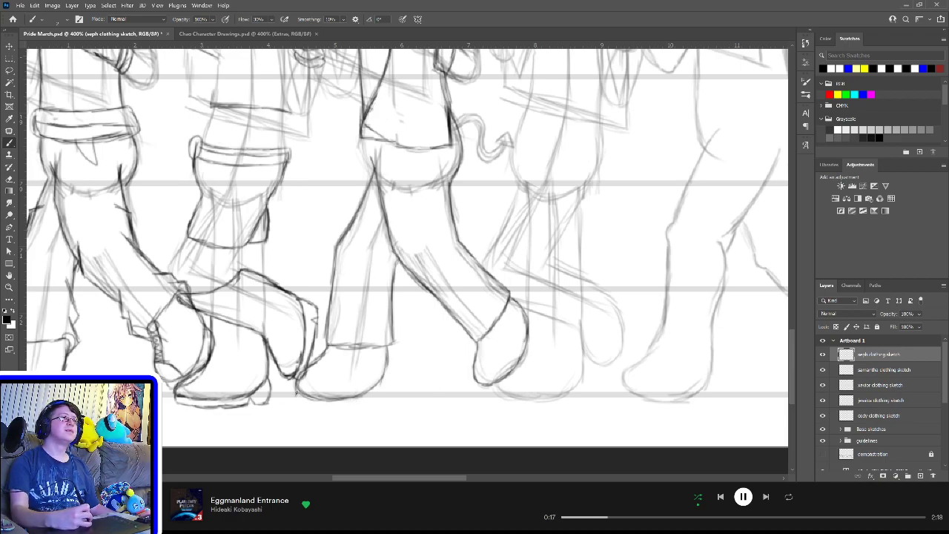
mouse_move(297, 401)
mouse_down()
mouse_move(388, 396)
mouse_move(373, 402)
mouse_up()
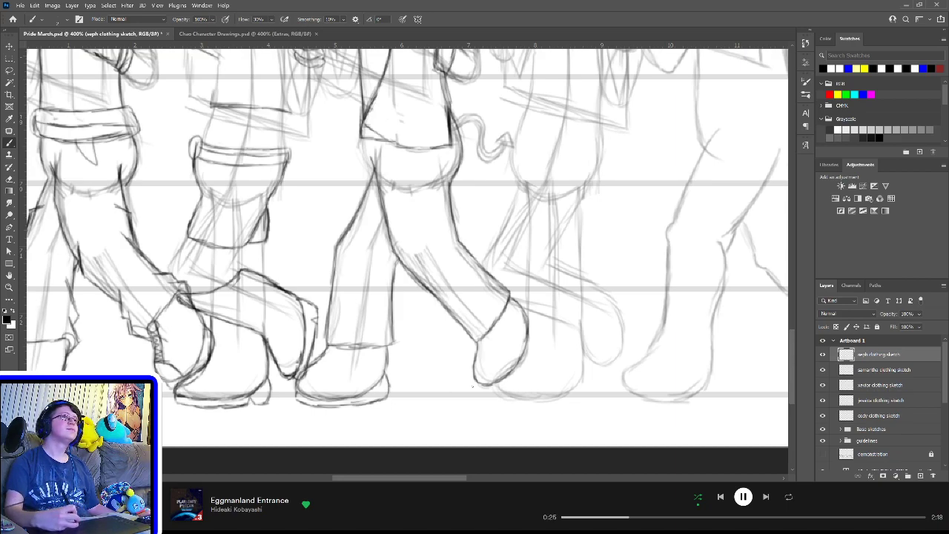
Step: Outline the right shoe's toe, sole and side edges
mouse_move(482, 387)
mouse_down()
mouse_move(516, 377)
mouse_move(489, 394)
mouse_up()
drag(531, 359, 519, 379)
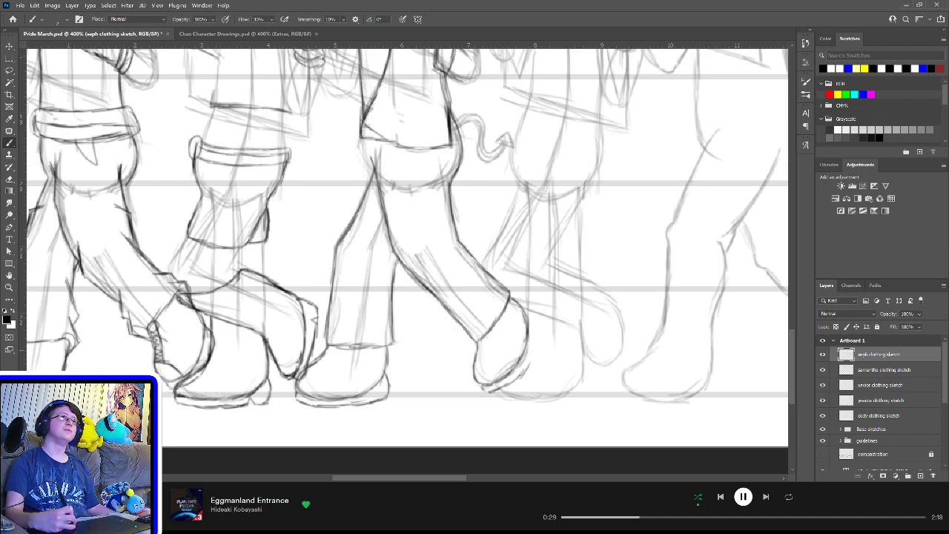
drag(539, 330, 527, 370)
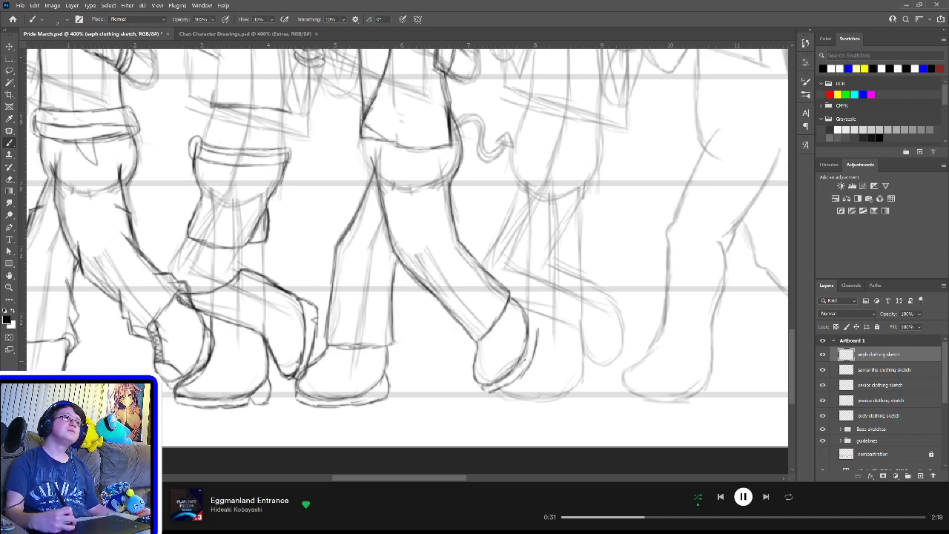
drag(527, 315, 537, 329)
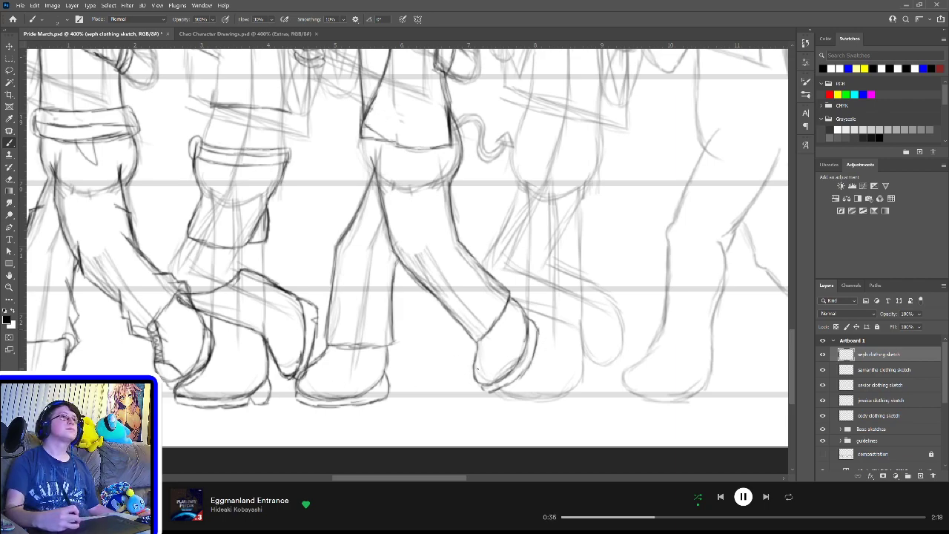
drag(475, 366, 497, 376)
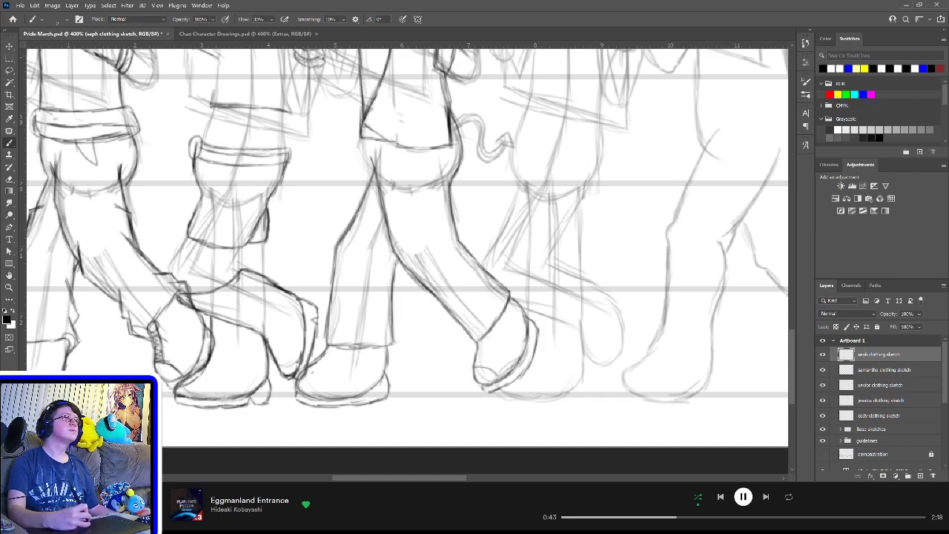
Step: Refine the left shoe's toe and top, remove a stray toe stroke, and add a belt loop
drag(306, 370, 325, 397)
drag(335, 347, 316, 375)
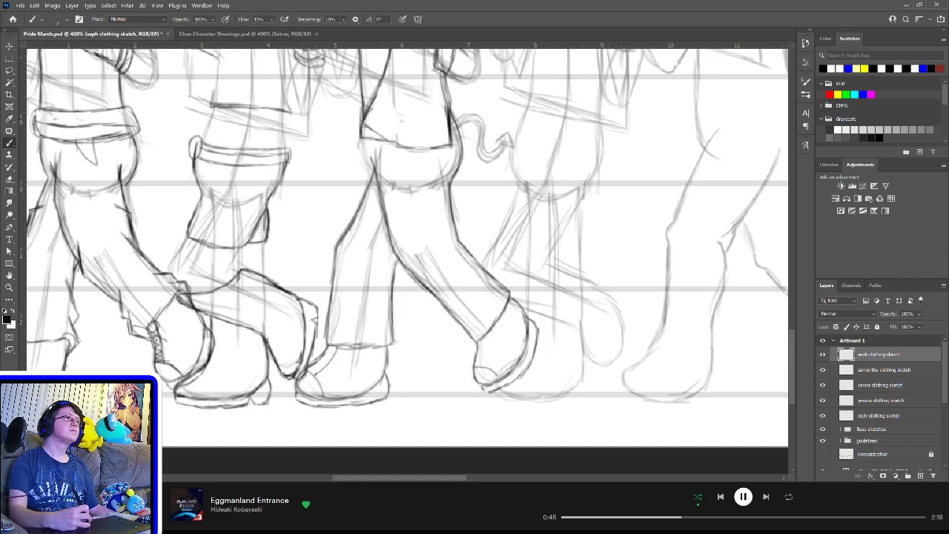
drag(485, 342, 483, 369)
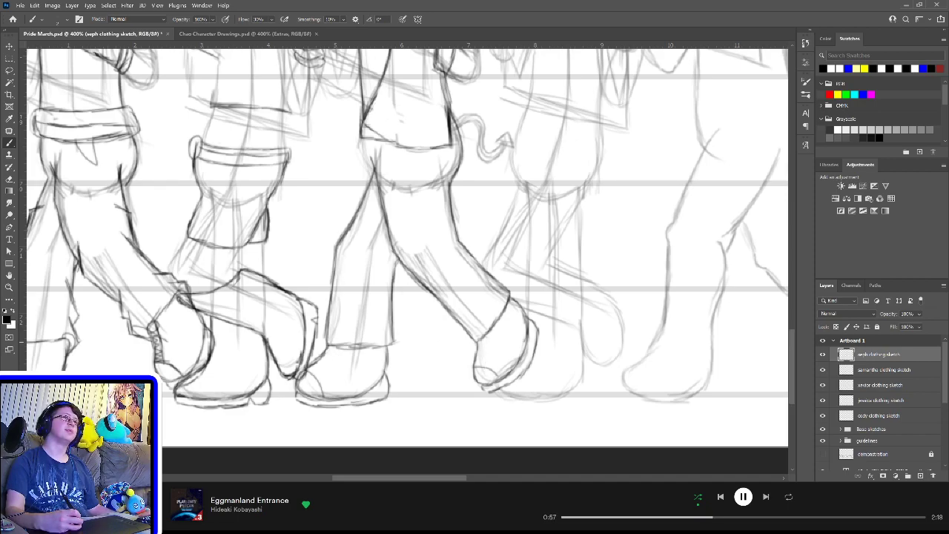
key(ctrl+z)
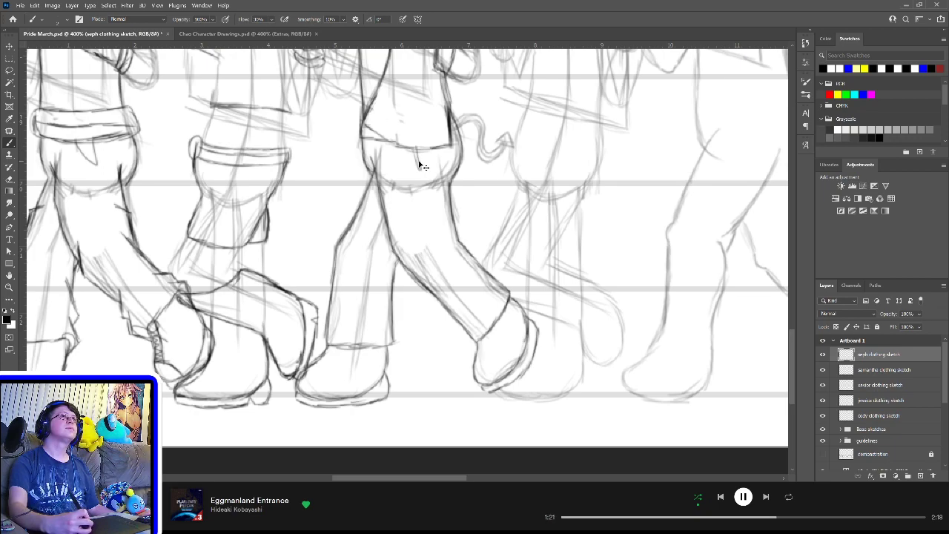
drag(412, 148, 419, 166)
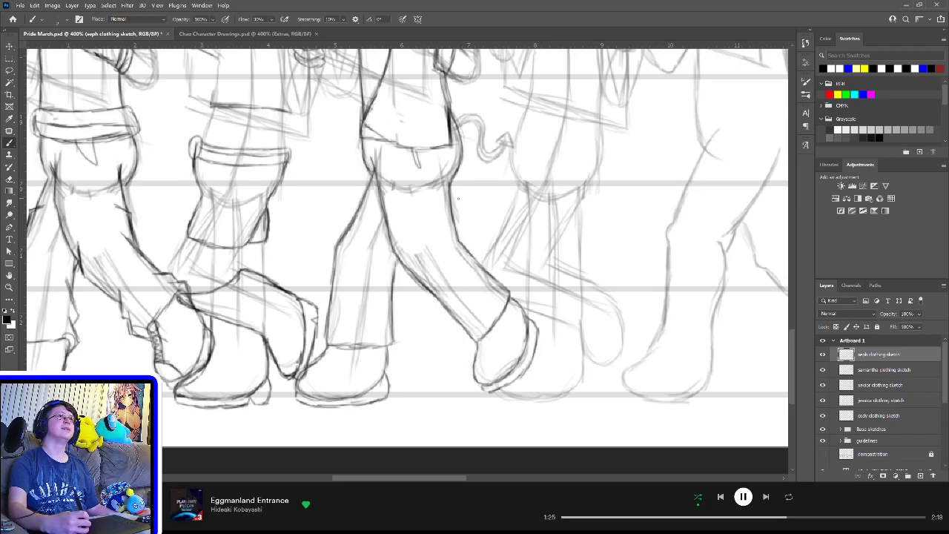
Step: Darken the middle figure's waistline and right hip edge, then bring the heads into view
scroll(459, 201, up, 5)
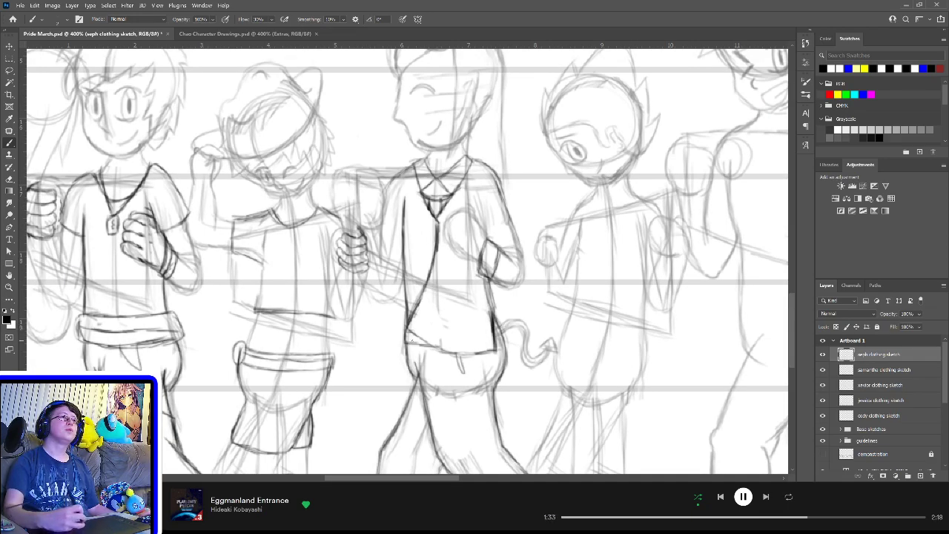
drag(405, 341, 421, 342)
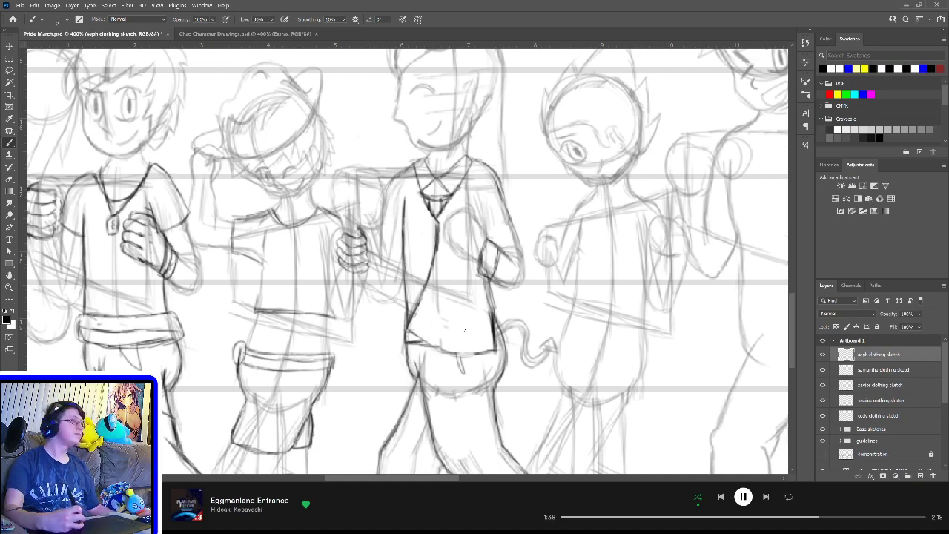
mouse_move(494, 324)
mouse_down()
mouse_move(504, 328)
mouse_move(497, 314)
mouse_up()
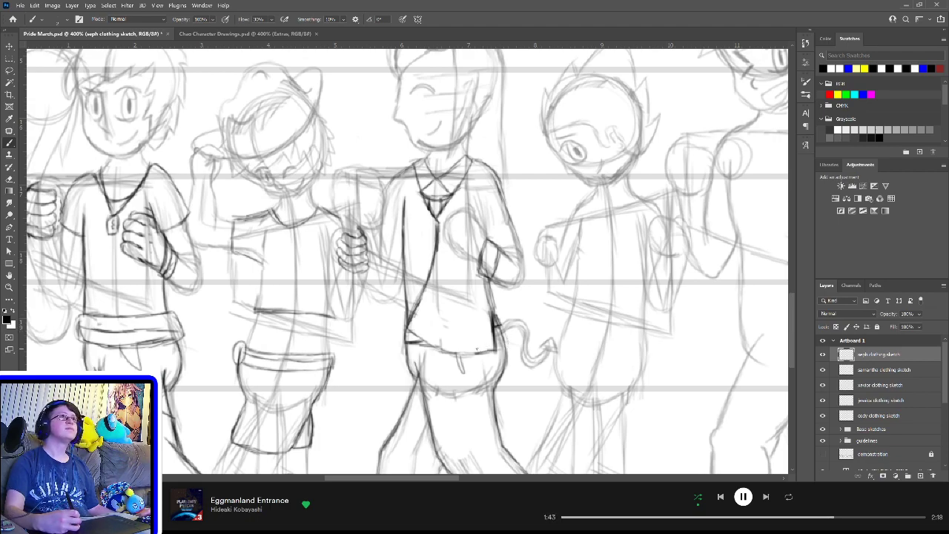
drag(485, 218, 493, 305)
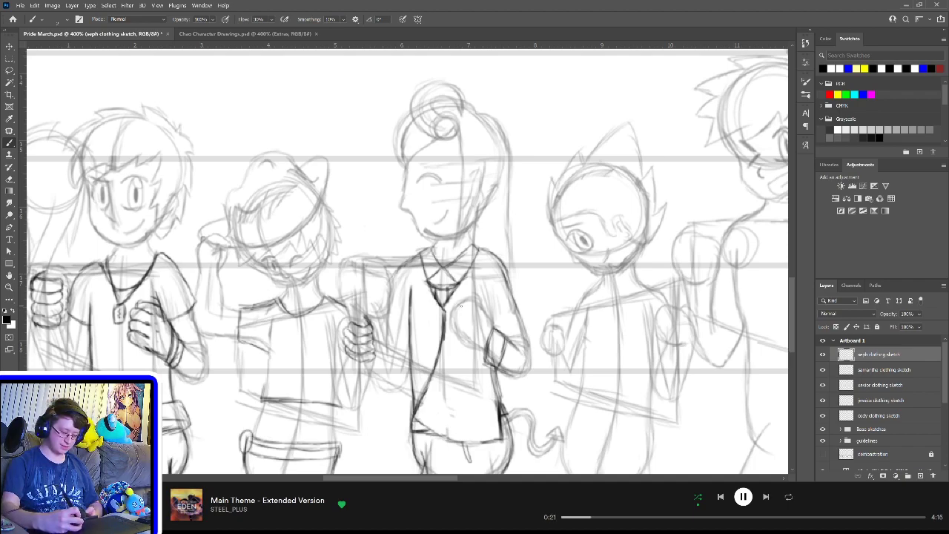
Step: Add a pants stroke and sketch petals, edges and detail marks into the chest flower emblem
drag(466, 445, 468, 459)
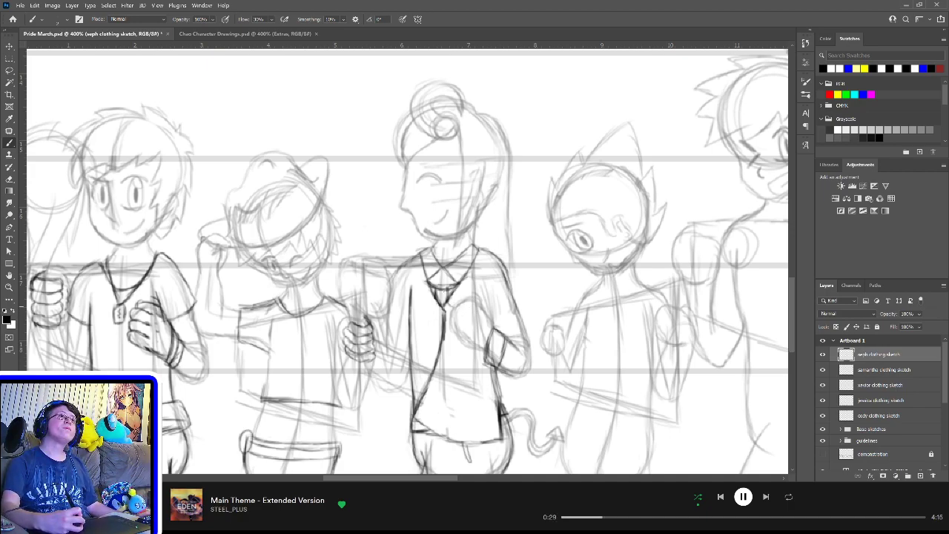
drag(469, 282, 487, 307)
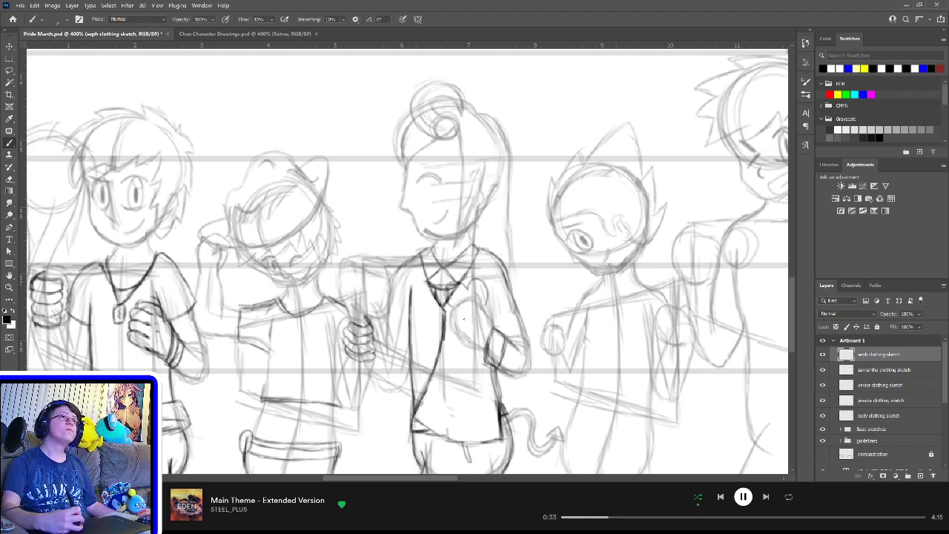
drag(465, 319, 455, 304)
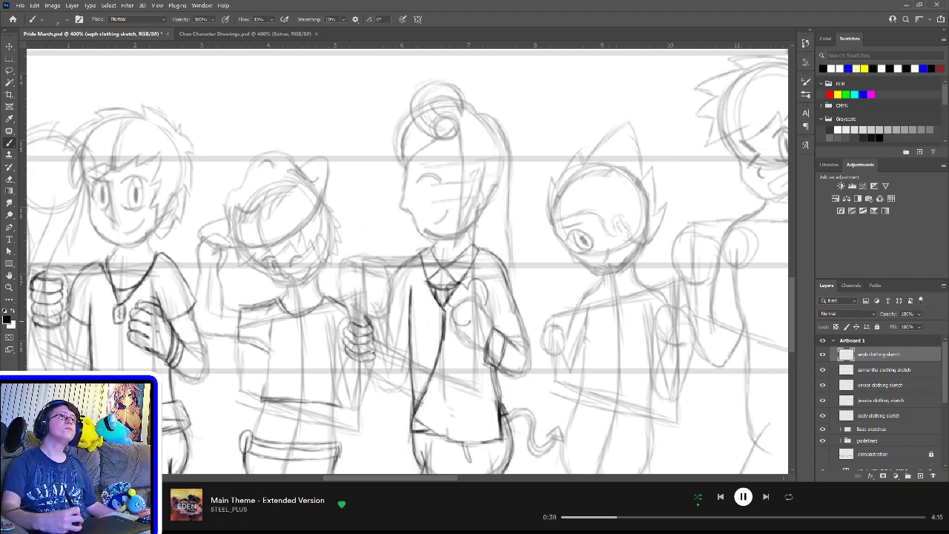
drag(469, 321, 481, 304)
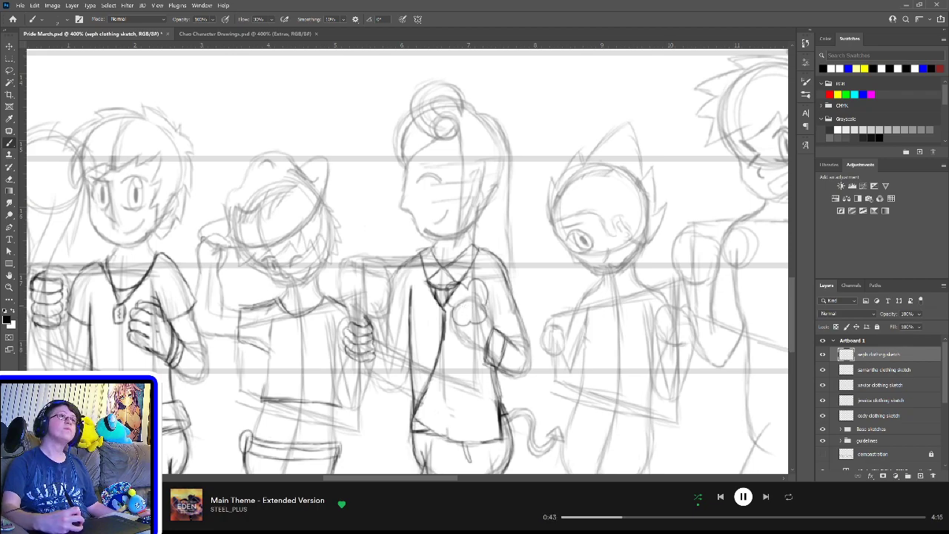
drag(464, 307, 470, 301)
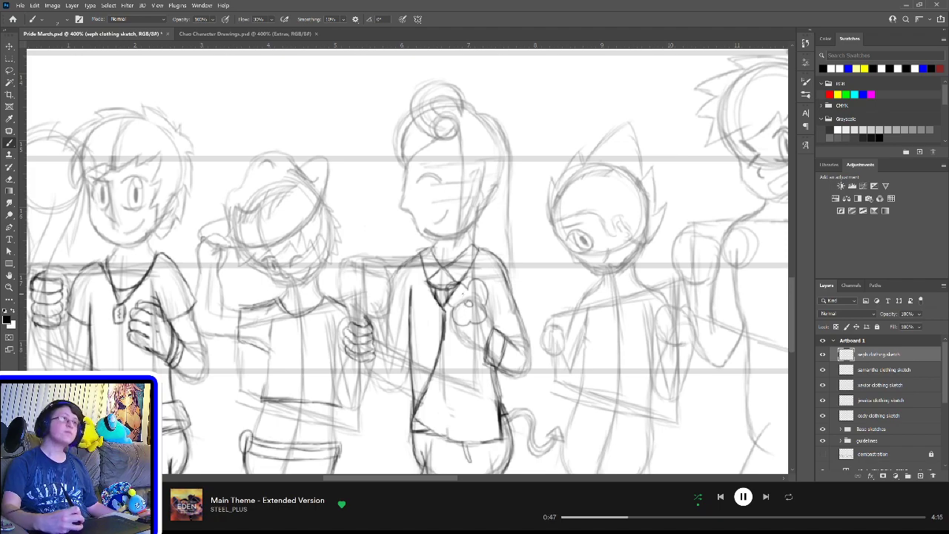
mouse_move(467, 301)
mouse_down()
mouse_move(460, 296)
mouse_move(478, 294)
mouse_up()
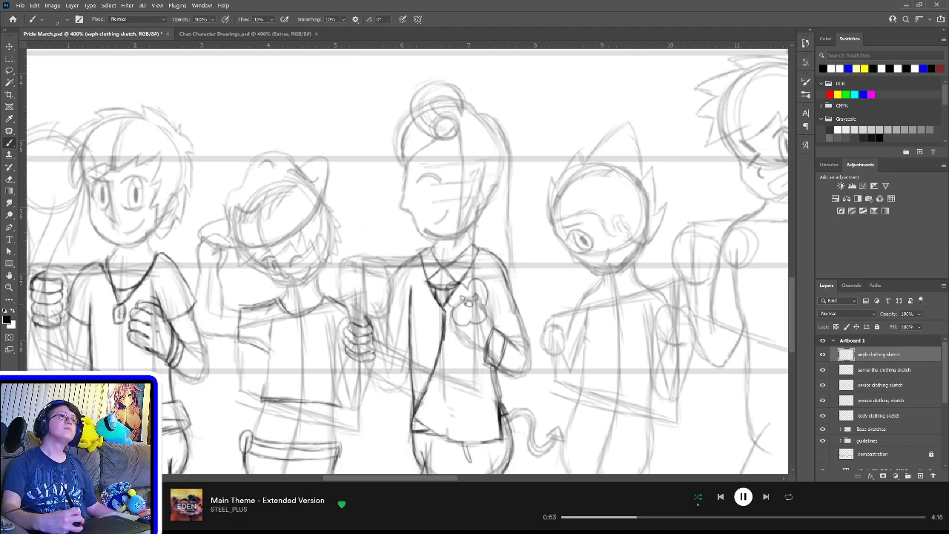
drag(463, 309, 480, 306)
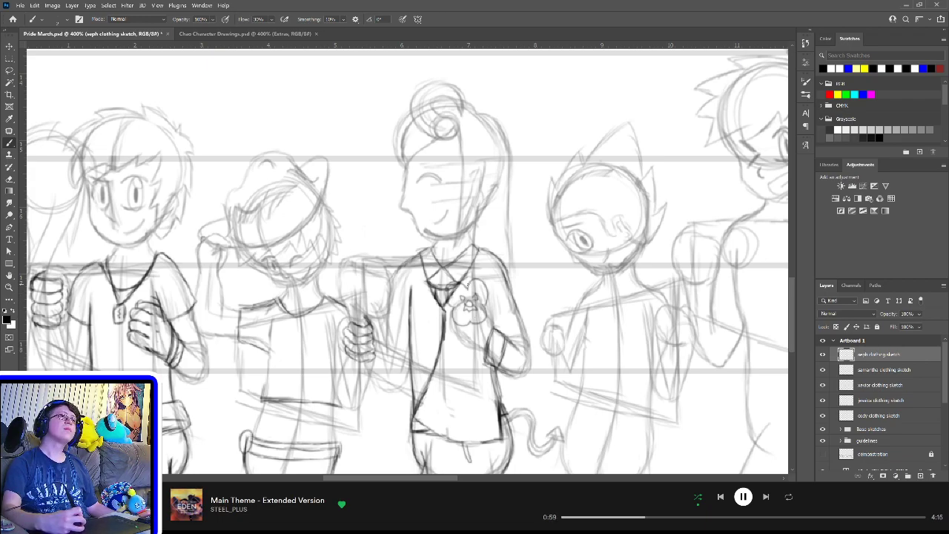
drag(473, 287, 481, 291)
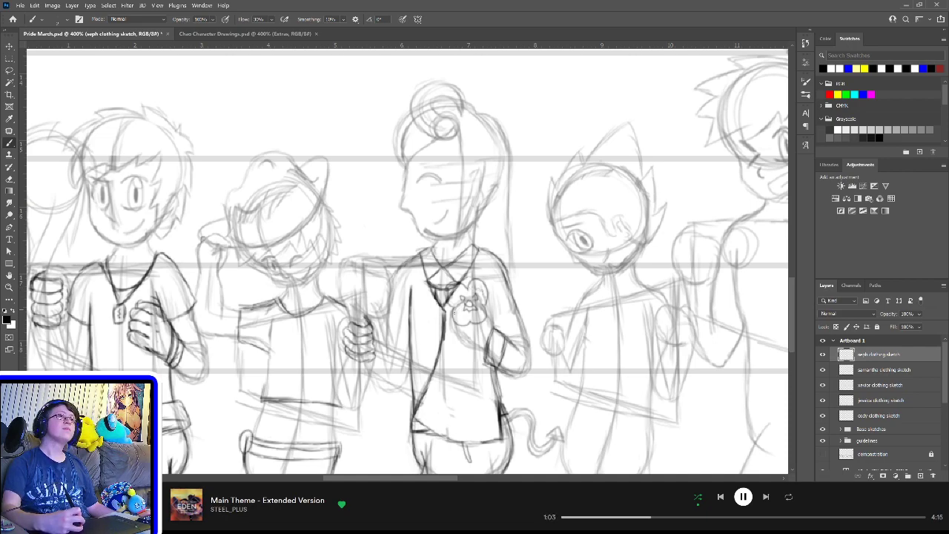
drag(480, 319, 478, 307)
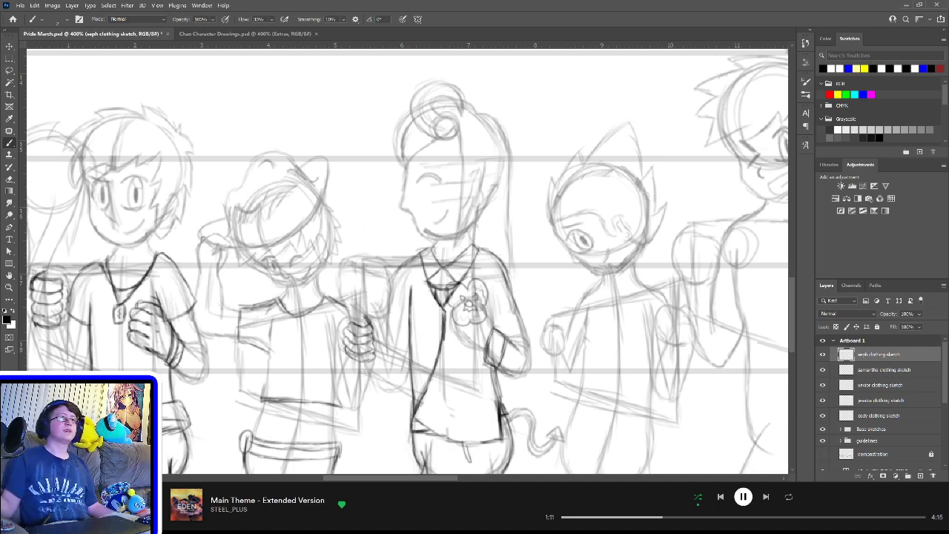
key(l)
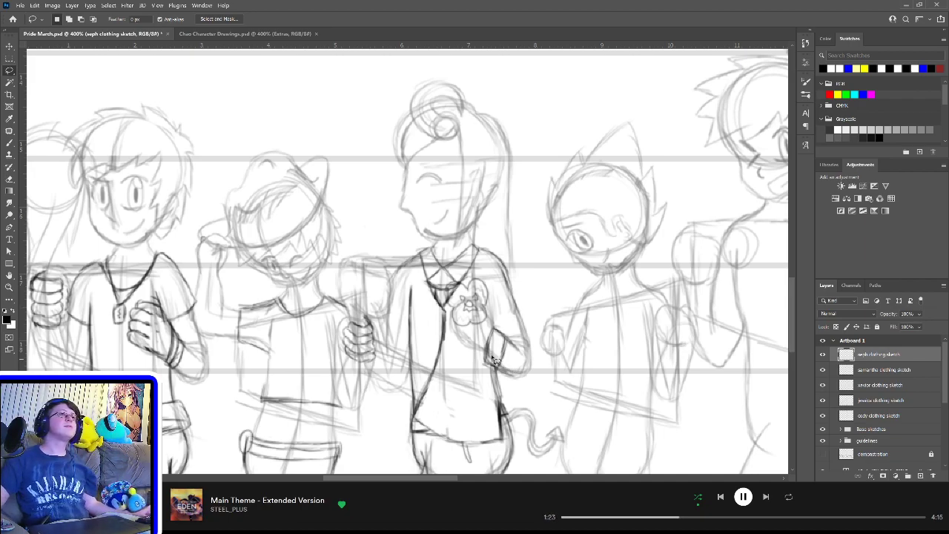
Step: Lasso the chest emblem on the seph clothing sketch layer, shrink it slightly and nudge it into place
mouse_move(460, 332)
mouse_down()
mouse_move(454, 286)
mouse_move(492, 286)
mouse_move(494, 323)
mouse_move(479, 339)
mouse_up()
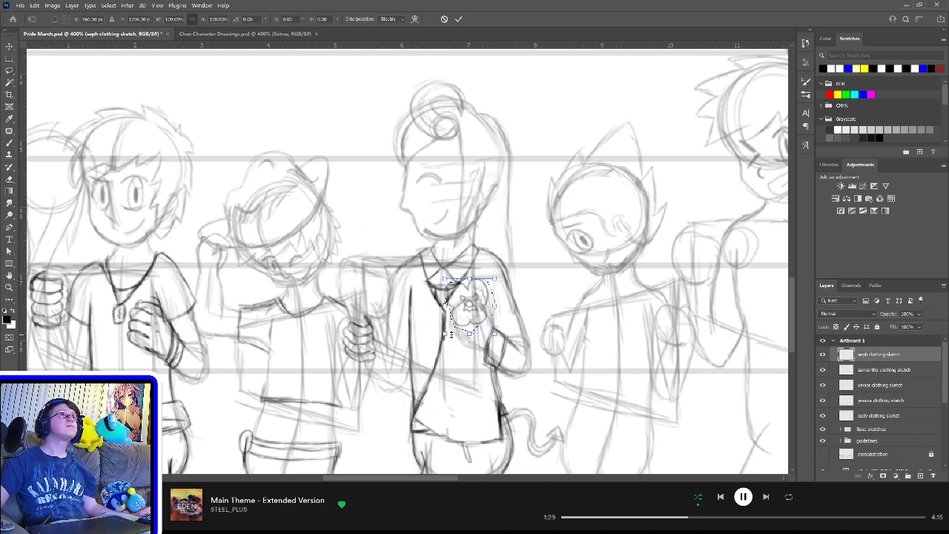
key(ctrl+t)
drag(483, 319, 474, 319)
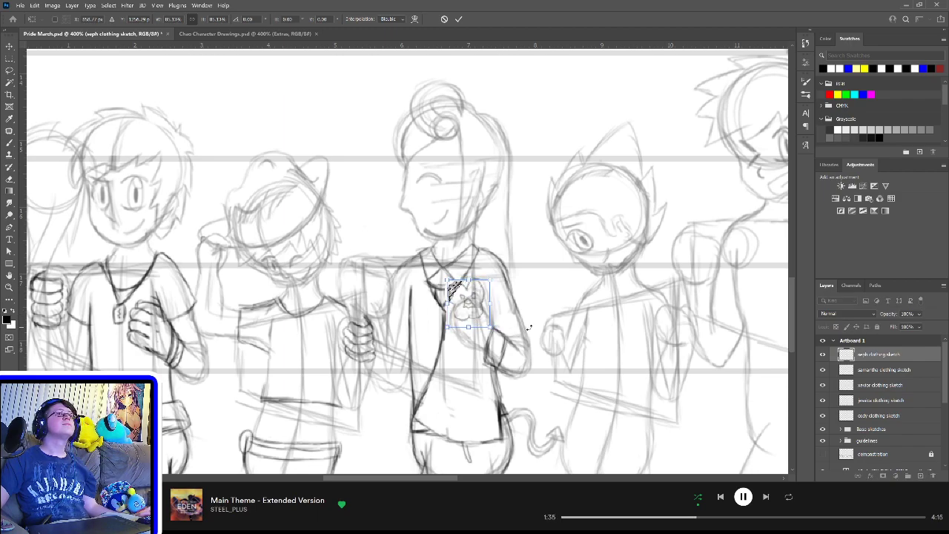
key(Return)
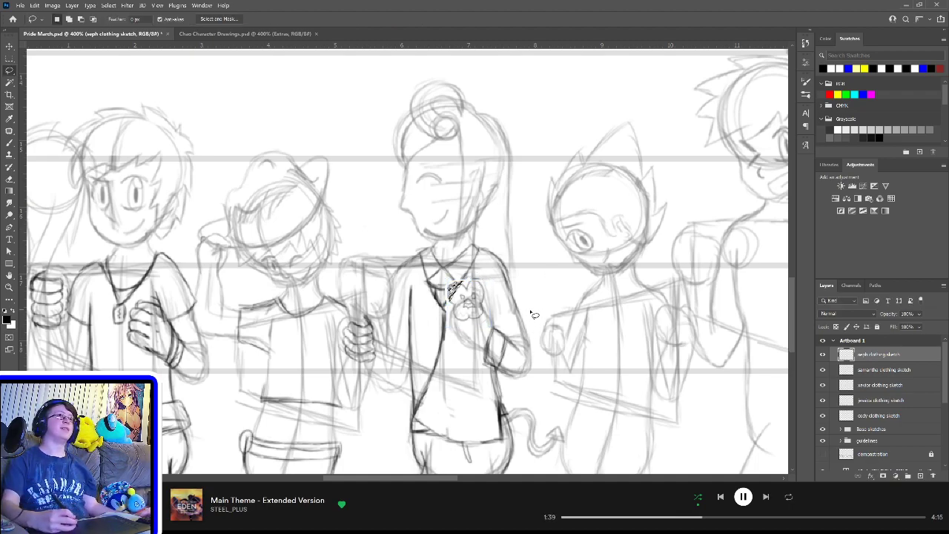
key(b)
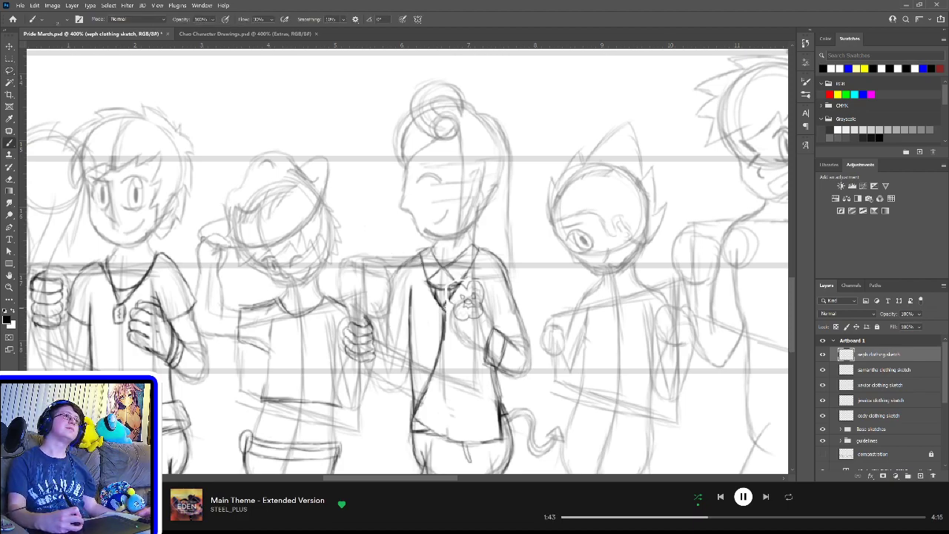
Step: Add two strokes to the middle character's shirt and save the Pride March document
drag(447, 312, 444, 324)
drag(457, 276, 465, 293)
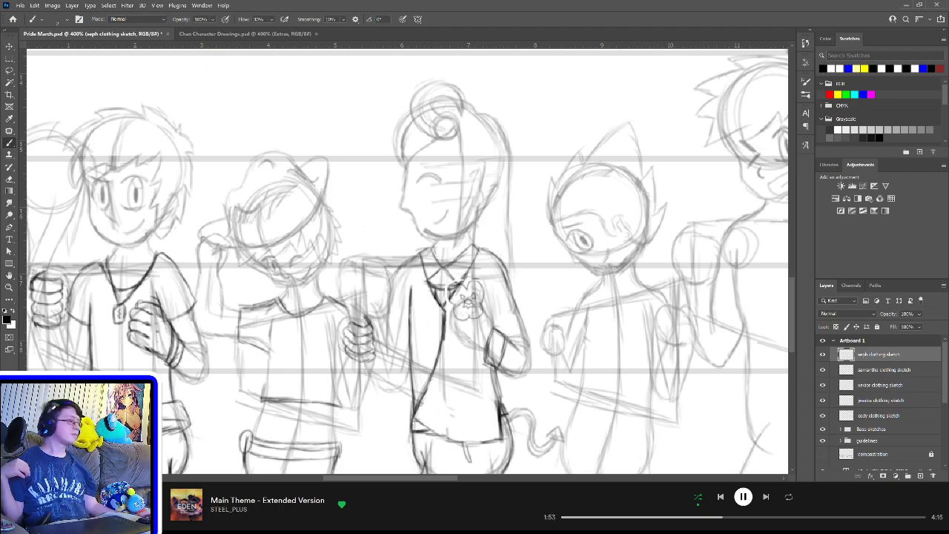
key(ctrl+s)
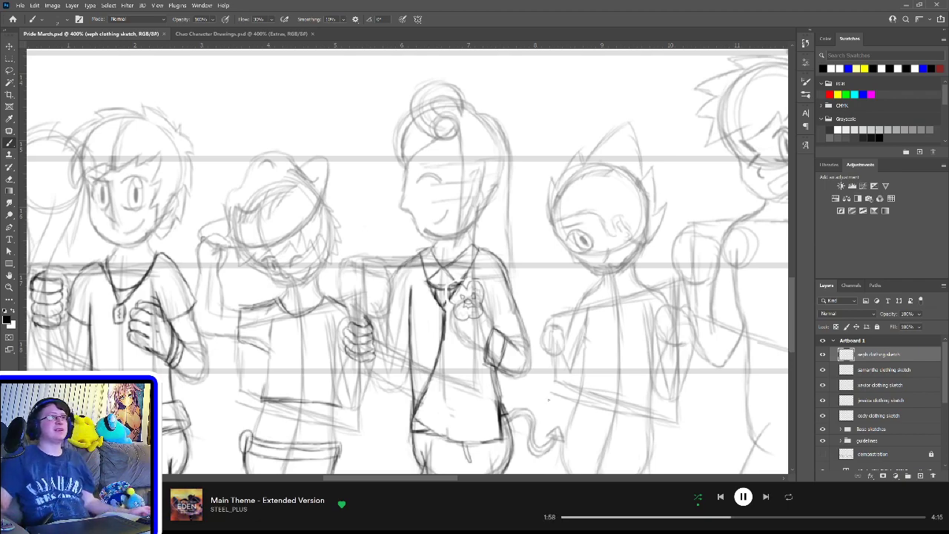
drag(586, 332, 478, 315)
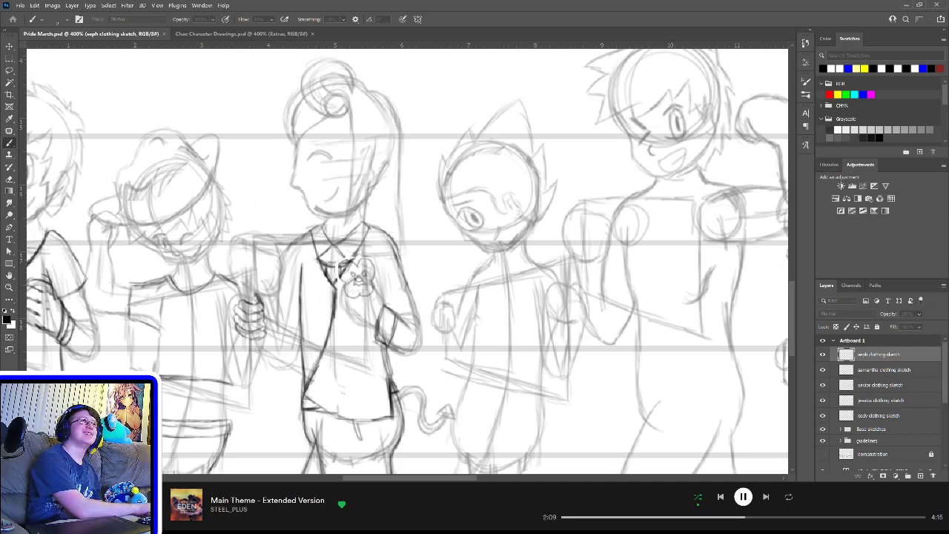
Step: Create the joshua clothing sketch layer and sketch the cat-eared character's collar and shirt hem
key(Return)
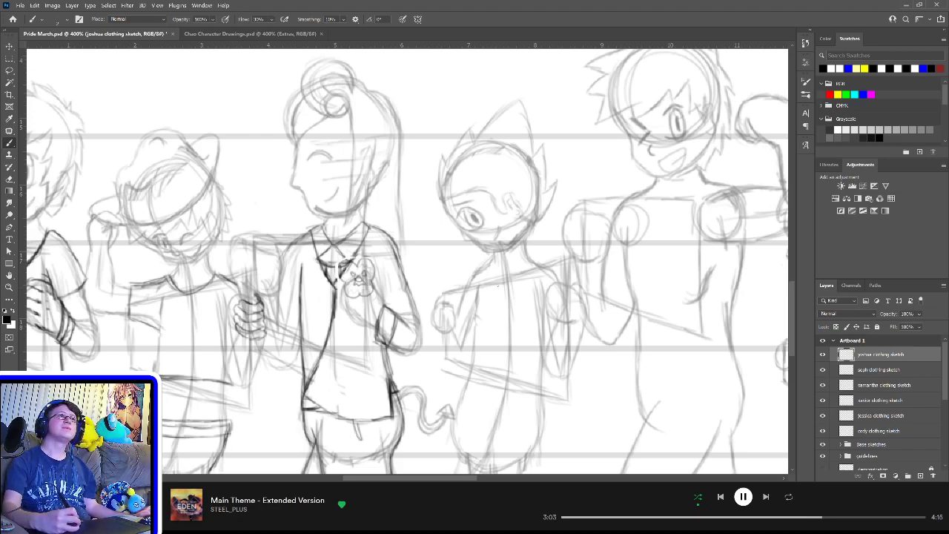
mouse_move(497, 288)
mouse_down()
mouse_move(530, 271)
mouse_move(504, 290)
mouse_move(483, 265)
mouse_move(558, 271)
mouse_up()
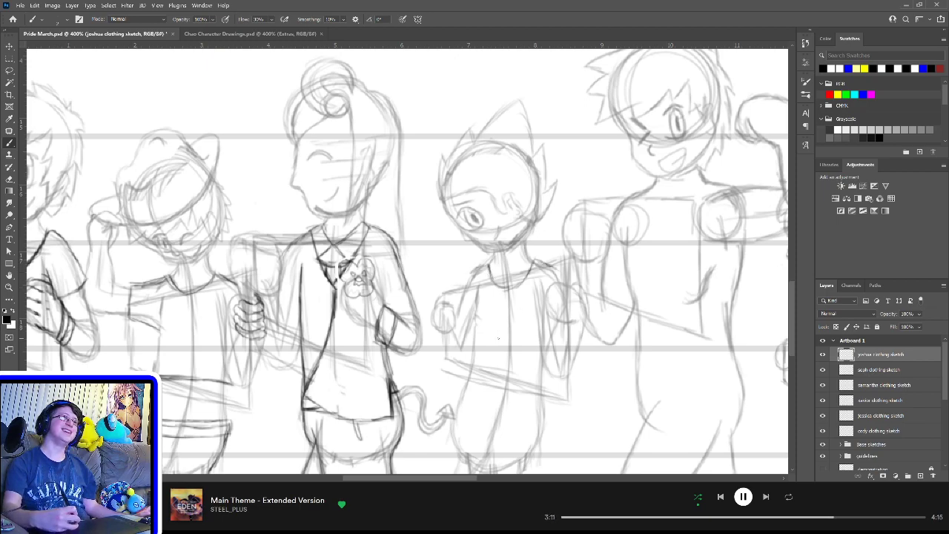
mouse_move(511, 349)
mouse_down()
mouse_move(506, 261)
mouse_move(505, 299)
mouse_up()
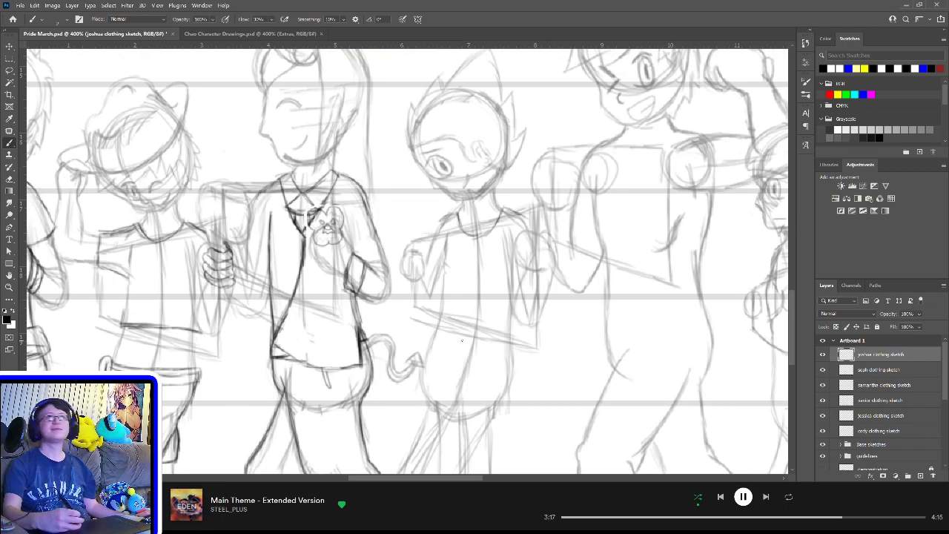
drag(450, 351, 494, 359)
drag(421, 346, 470, 355)
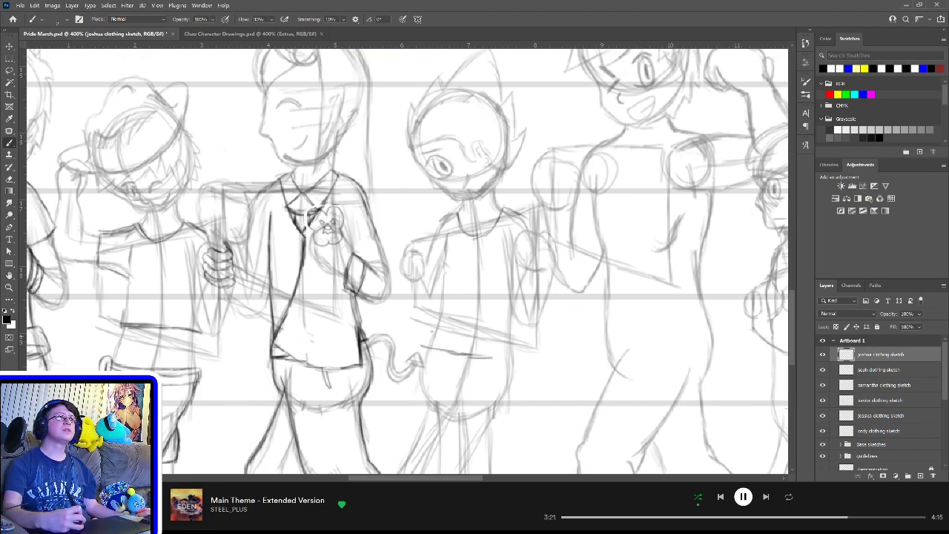
mouse_move(435, 328)
mouse_down()
mouse_move(427, 345)
mouse_move(517, 357)
mouse_up()
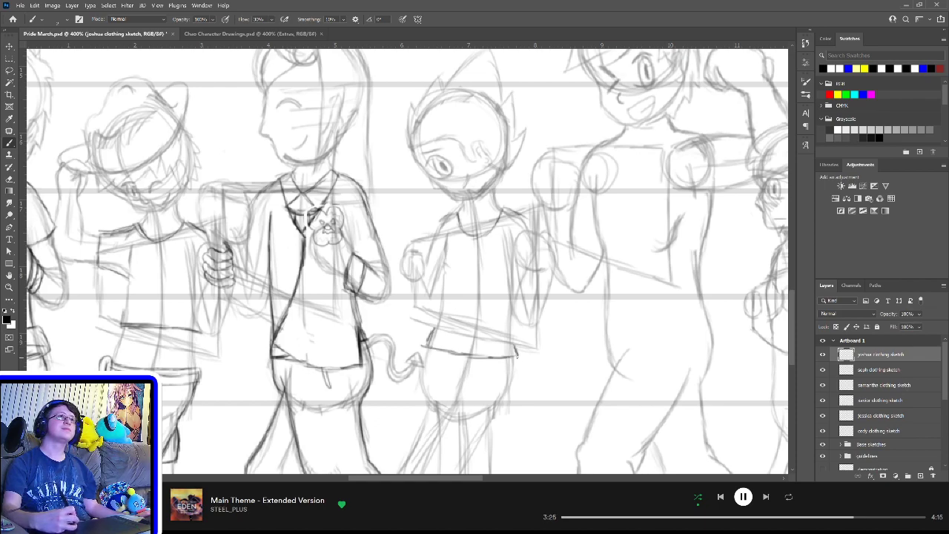
Step: Sketch the cat-eared character's trouser leg with its cuff, both edges and thigh fold lines
scroll(490, 356, down, 3)
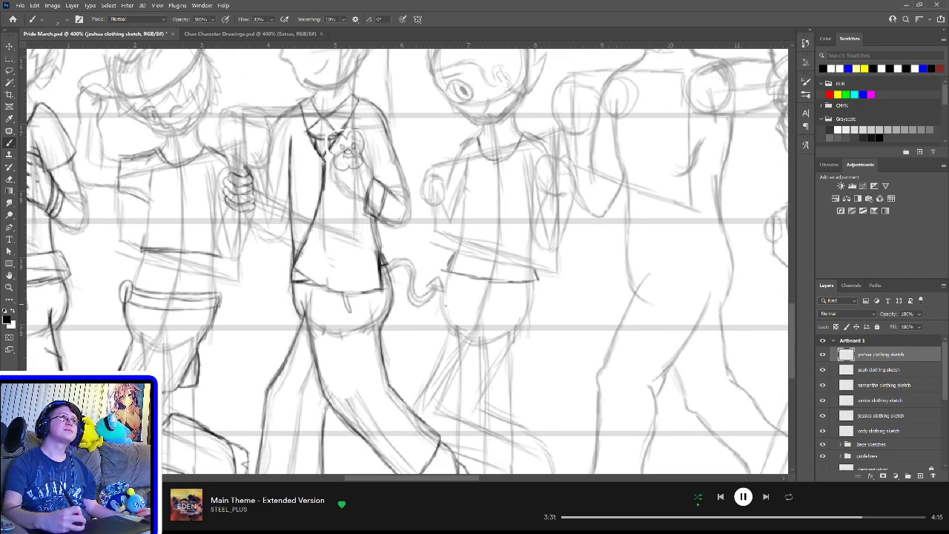
scroll(501, 344, down, 4)
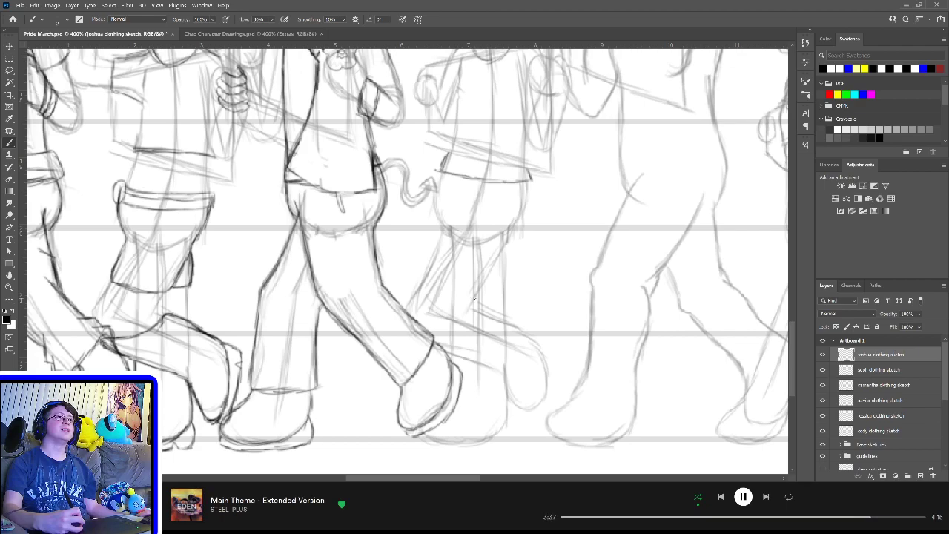
drag(472, 300, 513, 294)
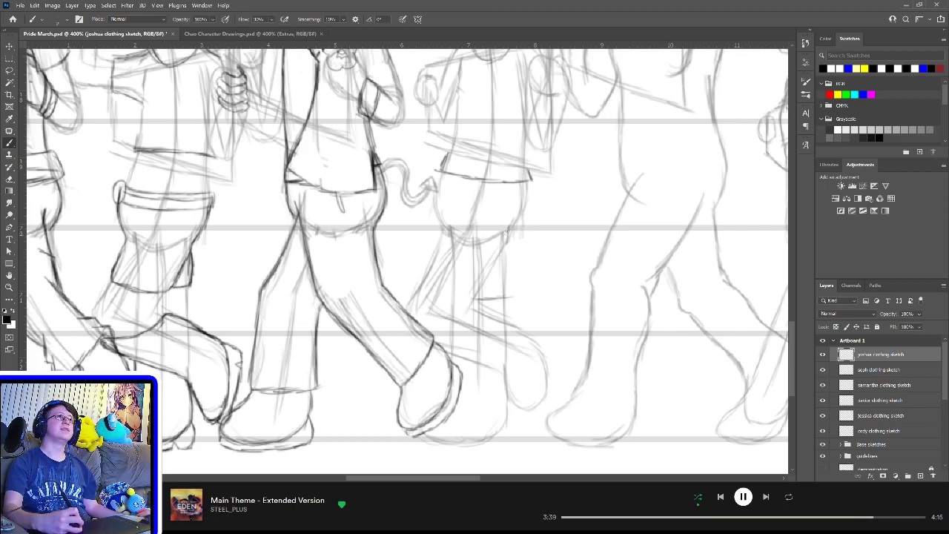
drag(508, 232, 512, 298)
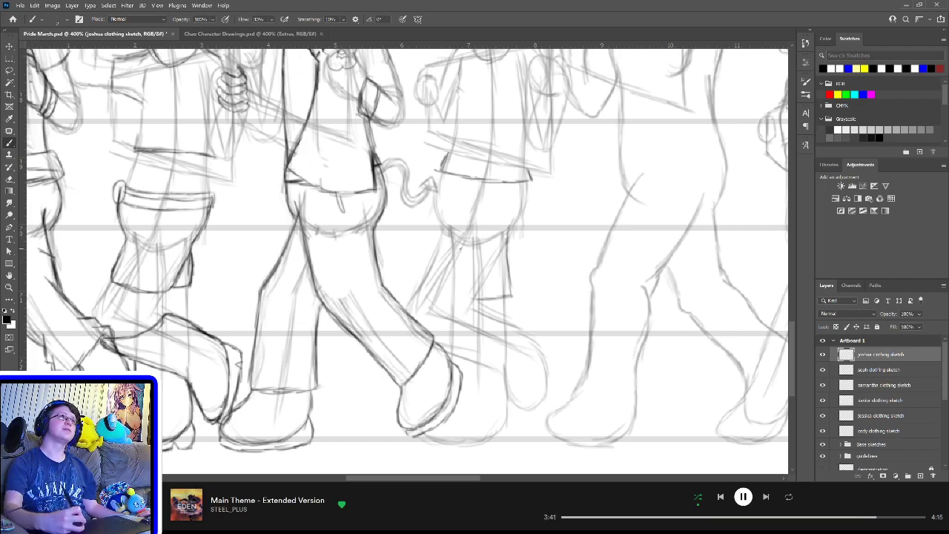
mouse_move(449, 233)
mouse_down()
mouse_move(445, 304)
mouse_move(488, 301)
mouse_up()
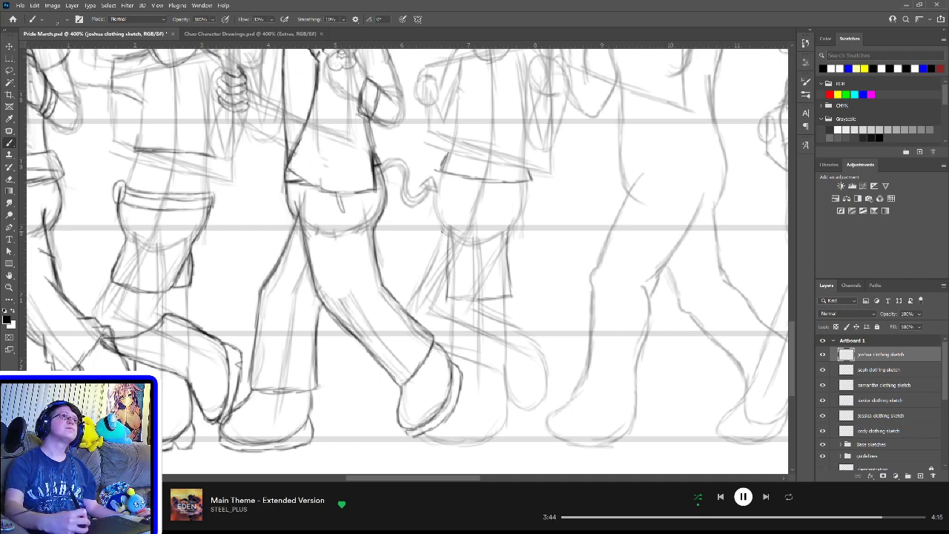
mouse_move(442, 232)
mouse_down()
mouse_move(438, 176)
mouse_move(431, 220)
mouse_up()
drag(524, 184, 505, 254)
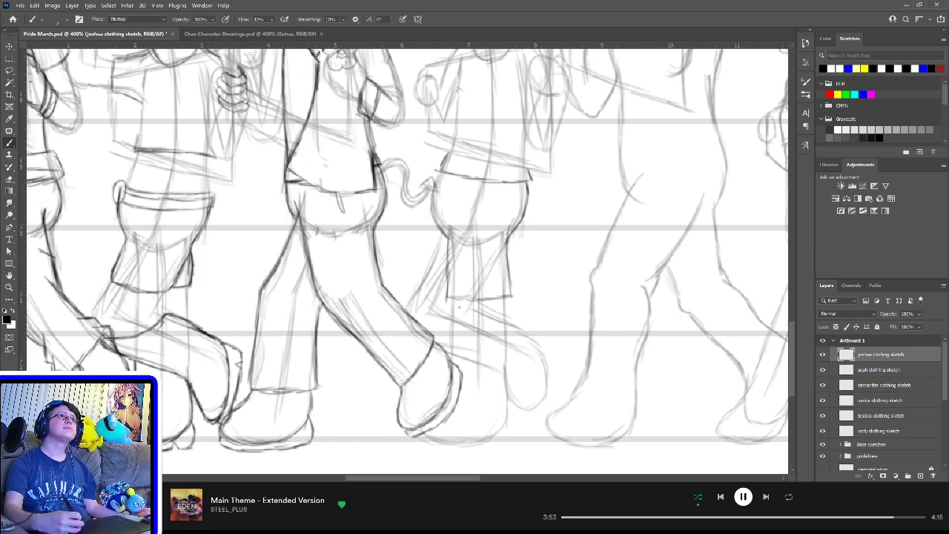
mouse_move(423, 278)
mouse_down()
mouse_move(445, 294)
mouse_move(424, 281)
mouse_up()
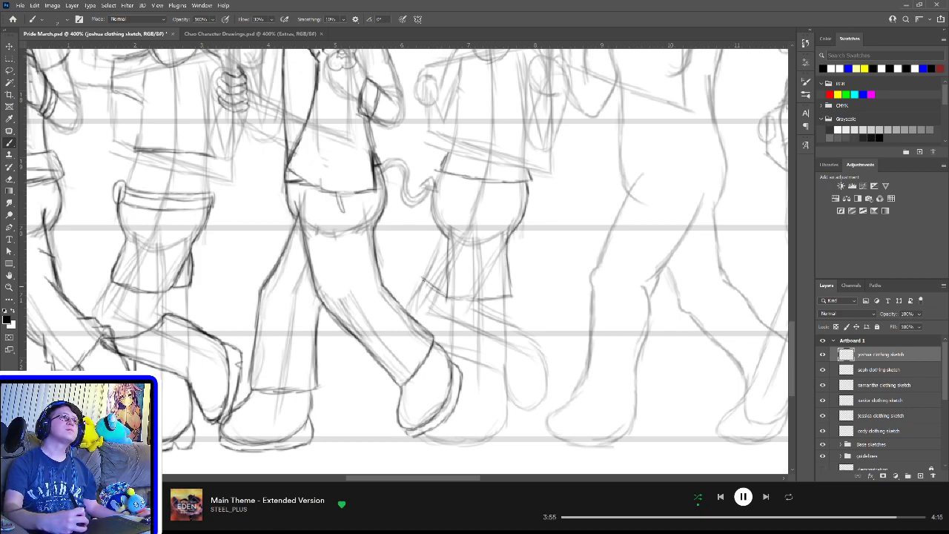
mouse_move(441, 233)
mouse_down()
mouse_move(423, 274)
mouse_move(436, 291)
mouse_up()
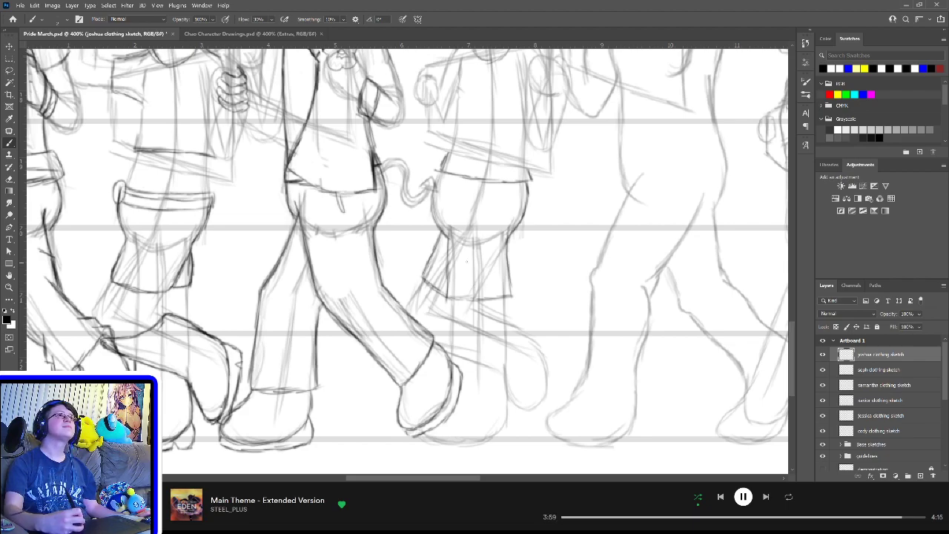
drag(472, 180, 475, 203)
drag(483, 184, 487, 212)
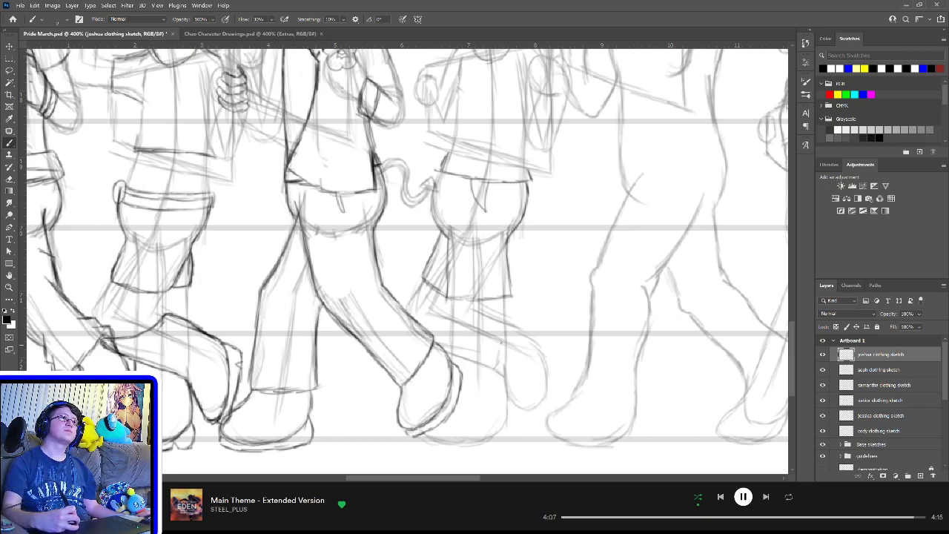
Step: Outline the boot top, side and bottom below the trouser cuff
mouse_move(496, 369)
mouse_down()
mouse_move(506, 322)
mouse_move(532, 333)
mouse_move(526, 343)
mouse_move(503, 328)
mouse_move(495, 356)
mouse_move(530, 369)
mouse_move(493, 375)
mouse_up()
mouse_move(494, 373)
mouse_down()
mouse_move(507, 395)
mouse_move(540, 410)
mouse_move(549, 384)
mouse_up()
mouse_move(531, 332)
mouse_down()
mouse_move(549, 388)
mouse_move(543, 398)
mouse_up()
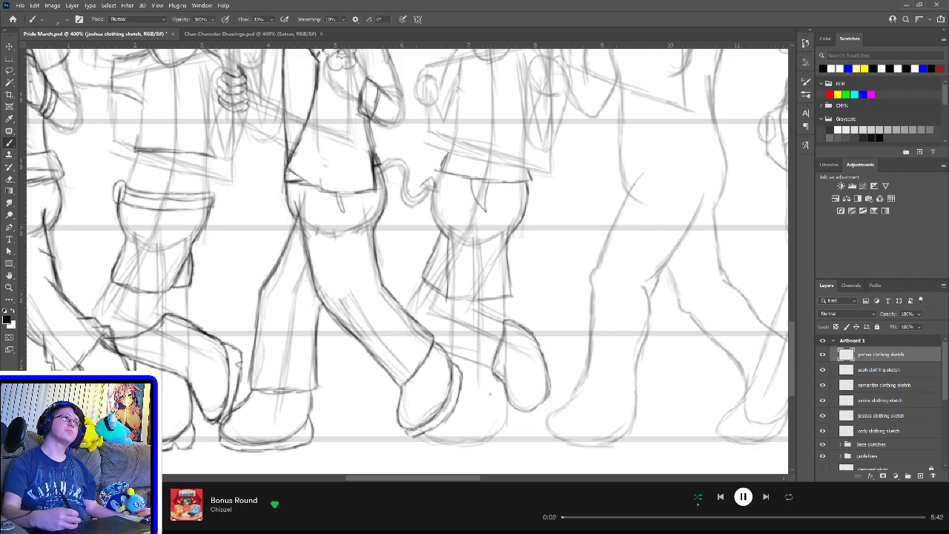
Step: Hide the seph clothing sketch layer, then sketch the heel and darken the boot top and ankle
click(823, 370)
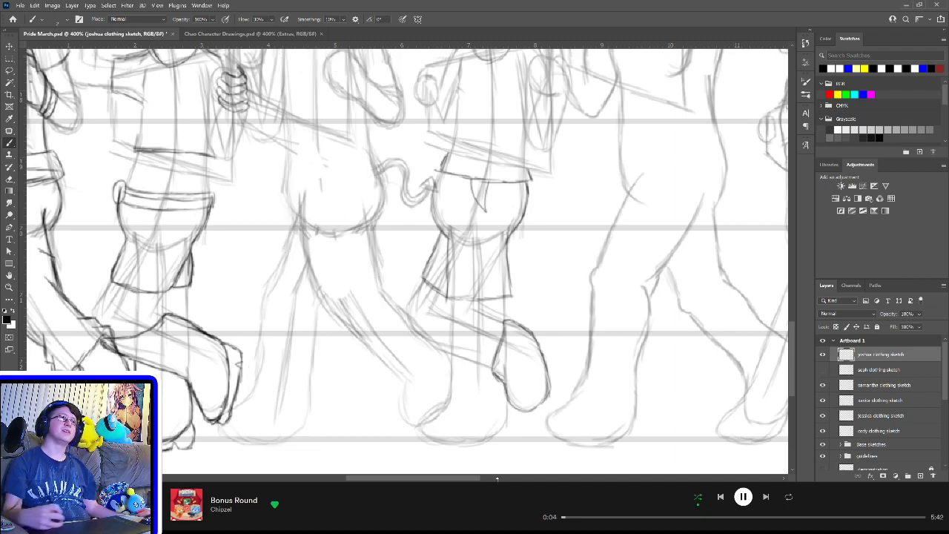
mouse_move(418, 427)
mouse_down()
mouse_move(440, 443)
mouse_move(489, 436)
mouse_up()
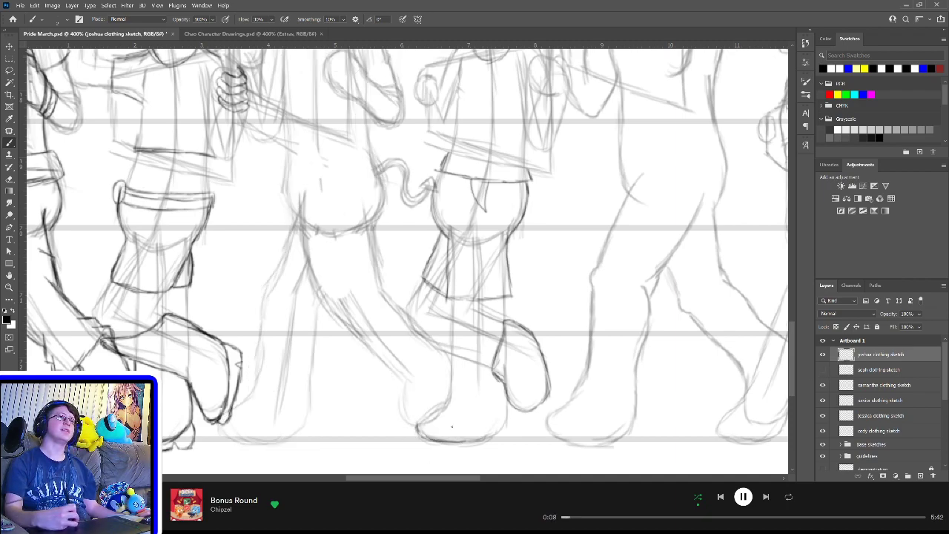
mouse_move(419, 421)
mouse_down()
mouse_move(450, 399)
mouse_move(450, 384)
mouse_move(508, 386)
mouse_move(503, 429)
mouse_move(473, 446)
mouse_move(457, 443)
mouse_move(466, 443)
mouse_up()
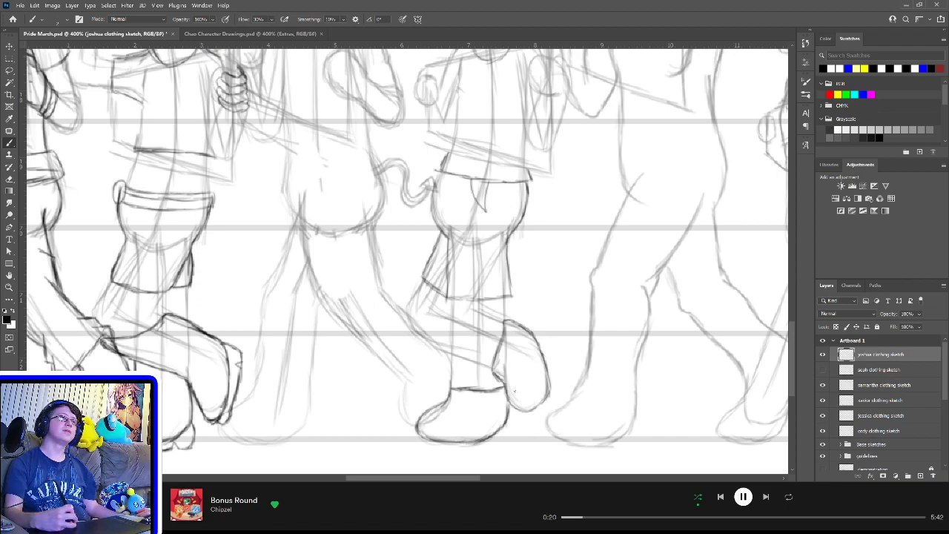
mouse_move(445, 395)
mouse_down()
mouse_move(439, 377)
mouse_move(451, 385)
mouse_move(497, 373)
mouse_move(486, 359)
mouse_up()
drag(500, 318, 486, 361)
mouse_move(492, 340)
mouse_down()
mouse_move(475, 383)
mouse_move(498, 376)
mouse_move(490, 375)
mouse_up()
drag(497, 324, 513, 322)
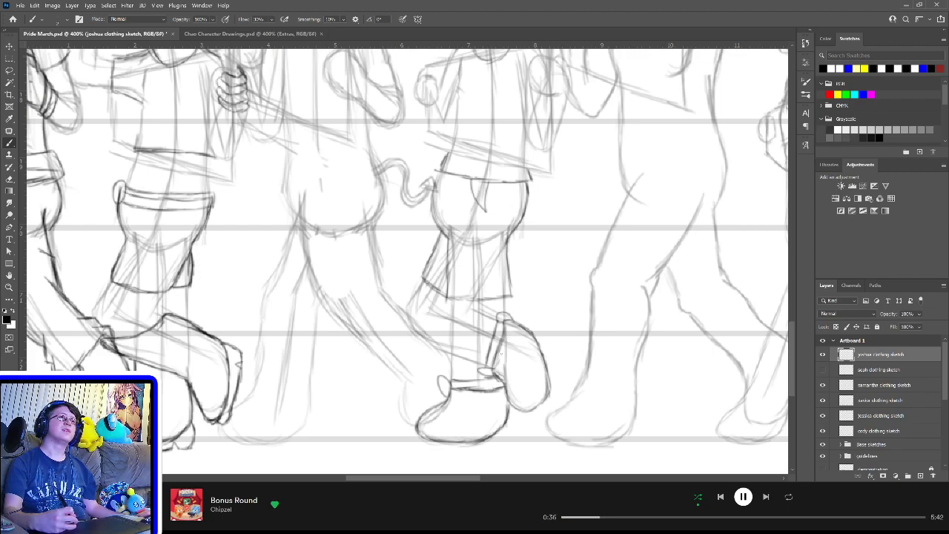
Step: Add the boot's ankle strap and heel detail, and ink both vertical edges of the trouser leg
mouse_move(476, 382)
mouse_down()
mouse_move(508, 375)
mouse_move(510, 415)
mouse_up()
mouse_move(503, 381)
mouse_down()
mouse_move(506, 391)
mouse_move(510, 377)
mouse_move(512, 390)
mouse_up()
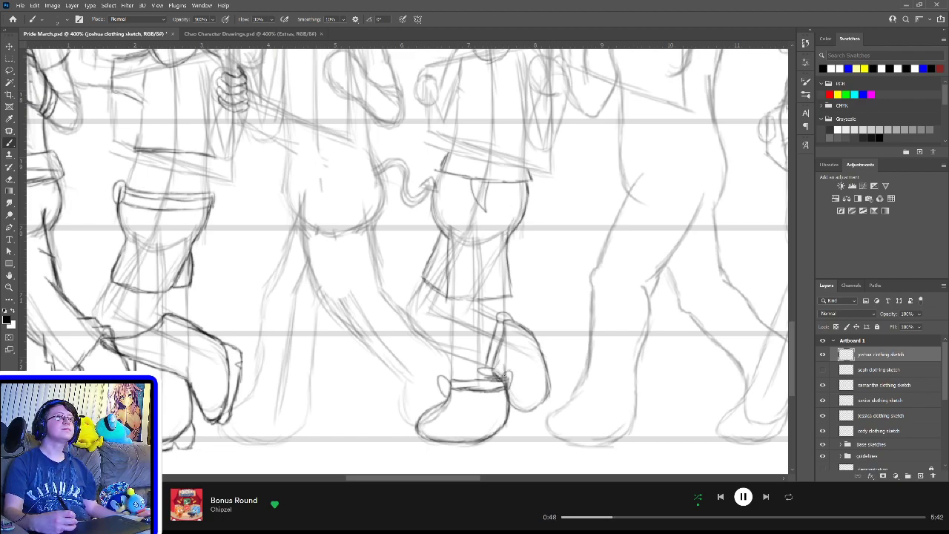
drag(453, 300, 451, 380)
drag(450, 347, 451, 372)
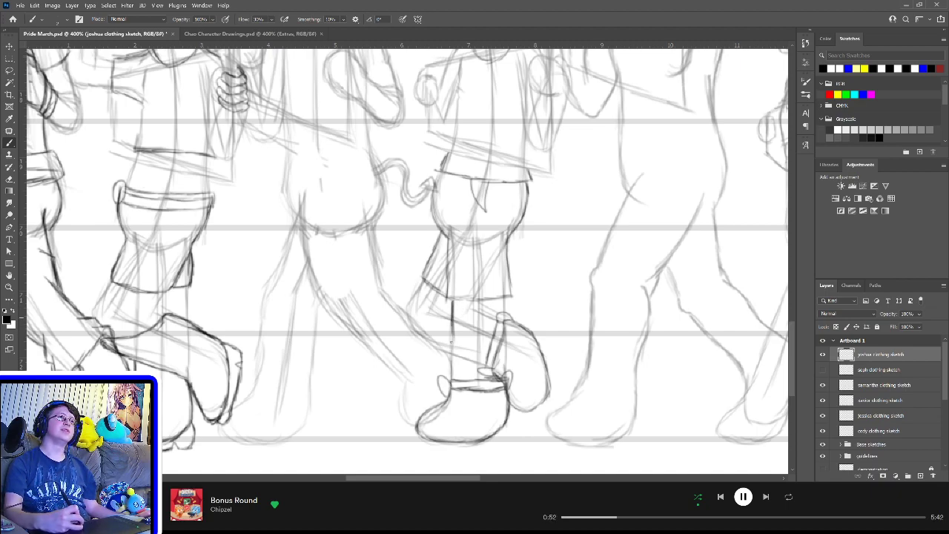
drag(452, 327, 452, 379)
drag(503, 299, 506, 377)
drag(504, 338, 506, 375)
drag(502, 298, 506, 371)
drag(506, 347, 506, 380)
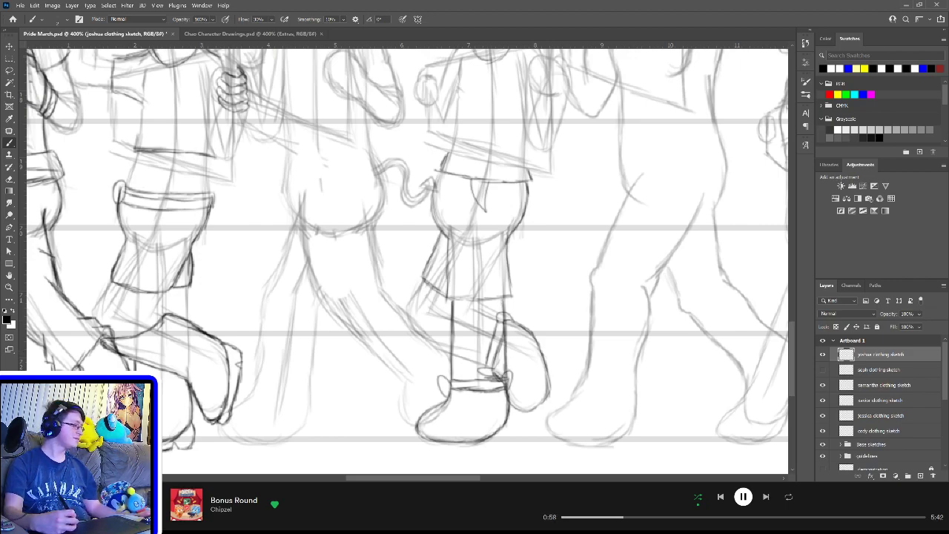
Step: Try erasing near the boot, undo it, then draw the sole bottom and lower-right corner
key(e)
mouse_move(479, 371)
mouse_down()
mouse_move(496, 373)
mouse_move(492, 329)
mouse_move(495, 362)
mouse_up()
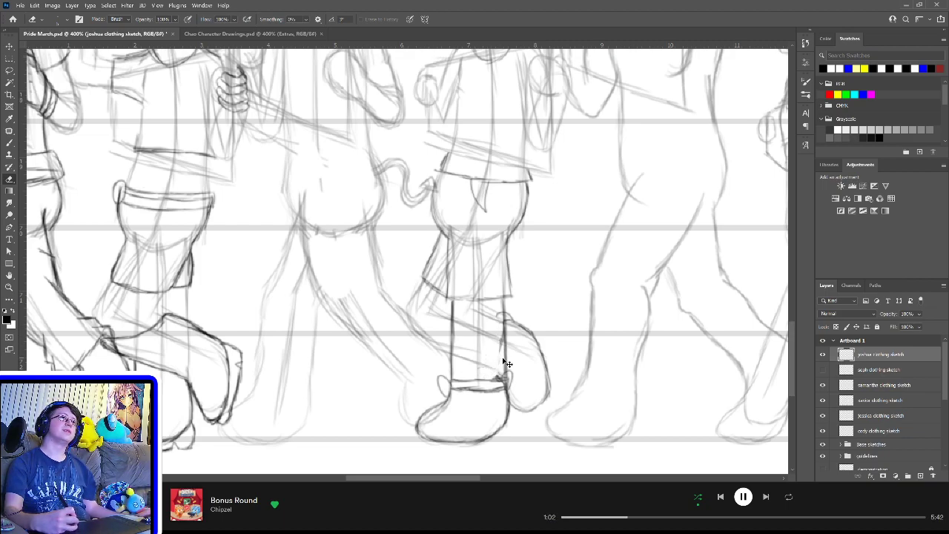
key(ctrl+z)
key(b)
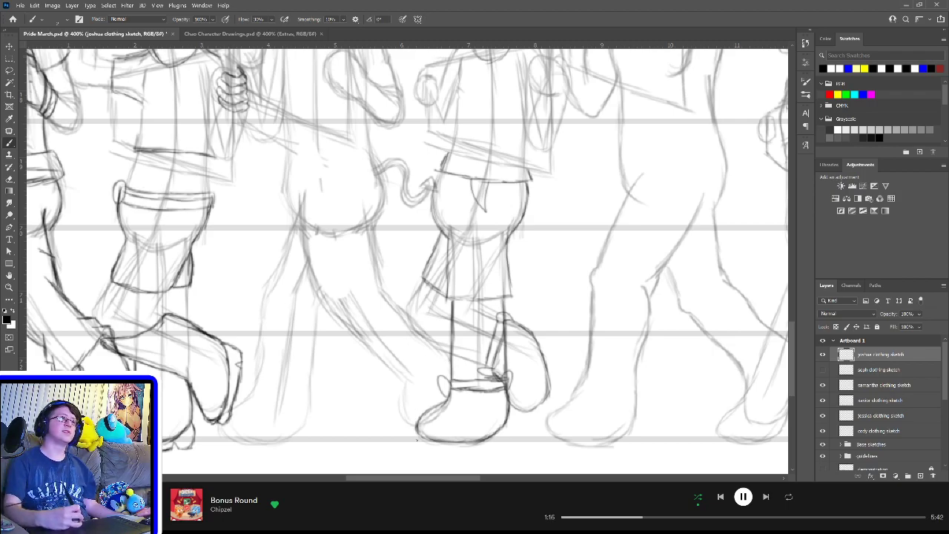
mouse_move(425, 447)
mouse_down()
mouse_move(500, 448)
mouse_move(508, 433)
mouse_move(507, 442)
mouse_up()
drag(508, 425, 506, 448)
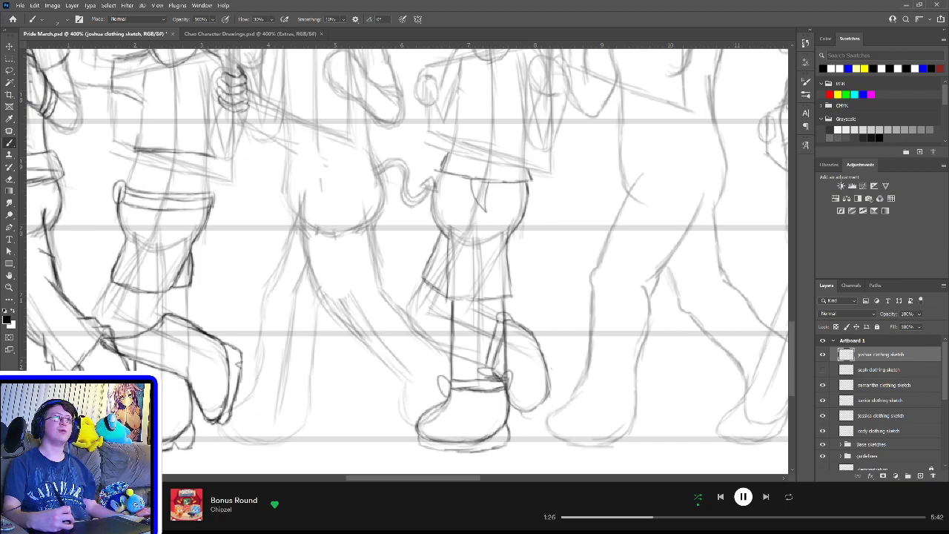
Step: Erase stray lines beside the boot, then redraw and thicken its right outline and heel strokes
key(e)
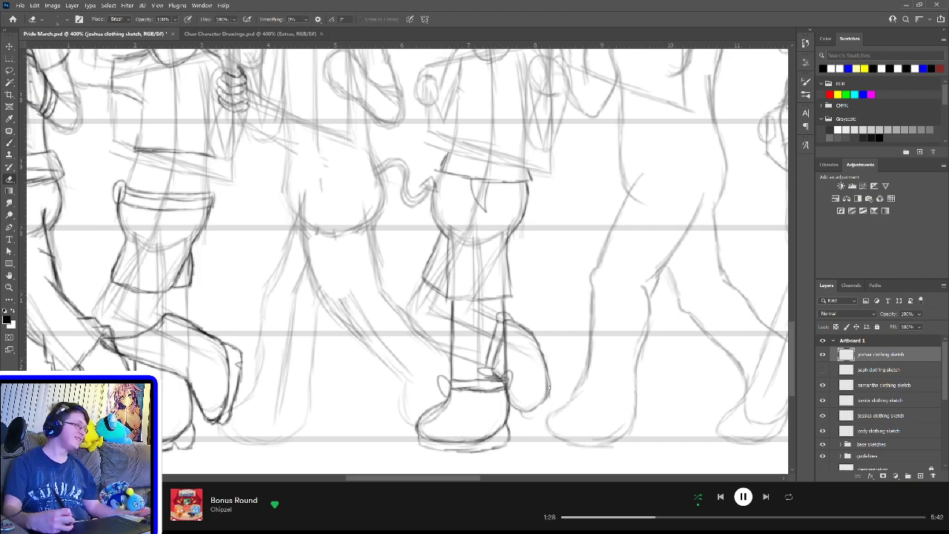
mouse_move(542, 401)
mouse_down()
mouse_move(549, 404)
mouse_move(546, 363)
mouse_move(548, 378)
mouse_up()
key(b)
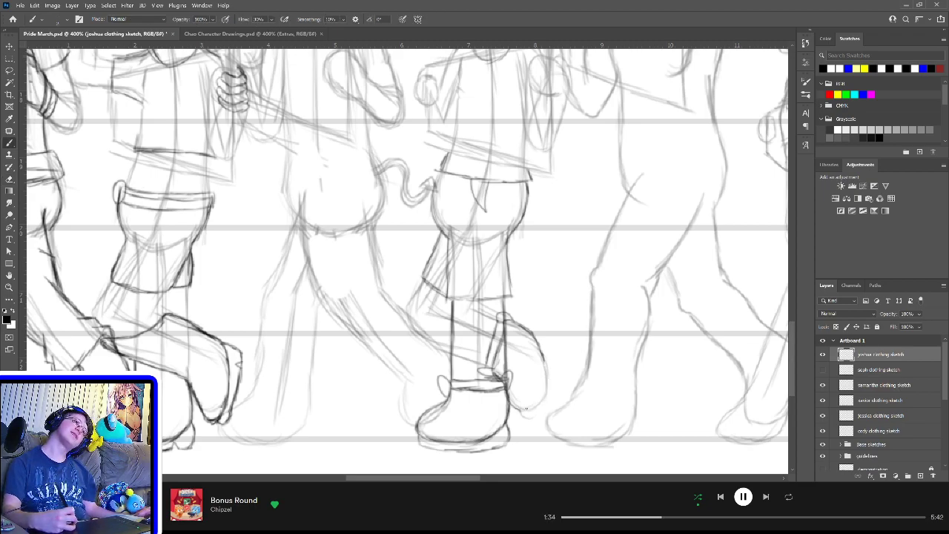
drag(526, 408, 528, 396)
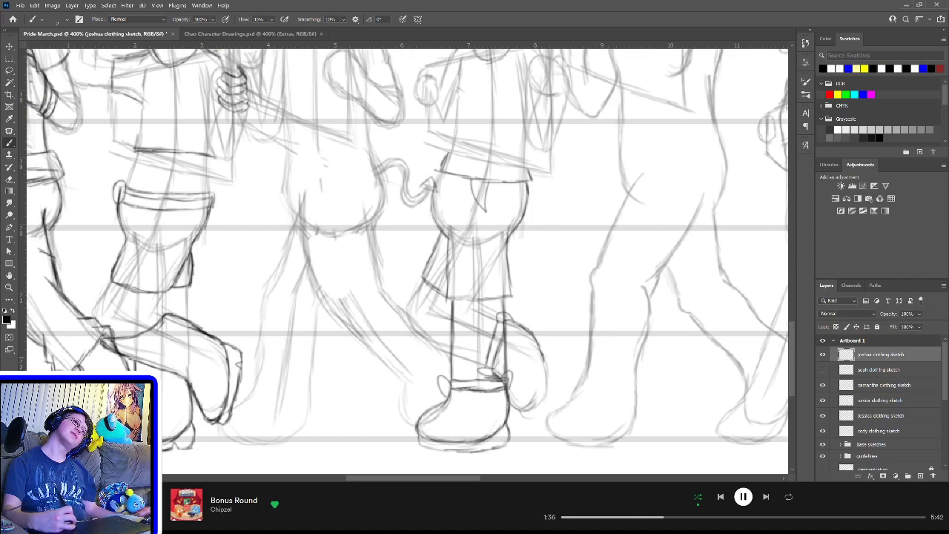
mouse_move(538, 334)
mouse_down()
mouse_move(542, 383)
mouse_move(526, 407)
mouse_up()
drag(541, 362, 536, 393)
drag(536, 341, 542, 379)
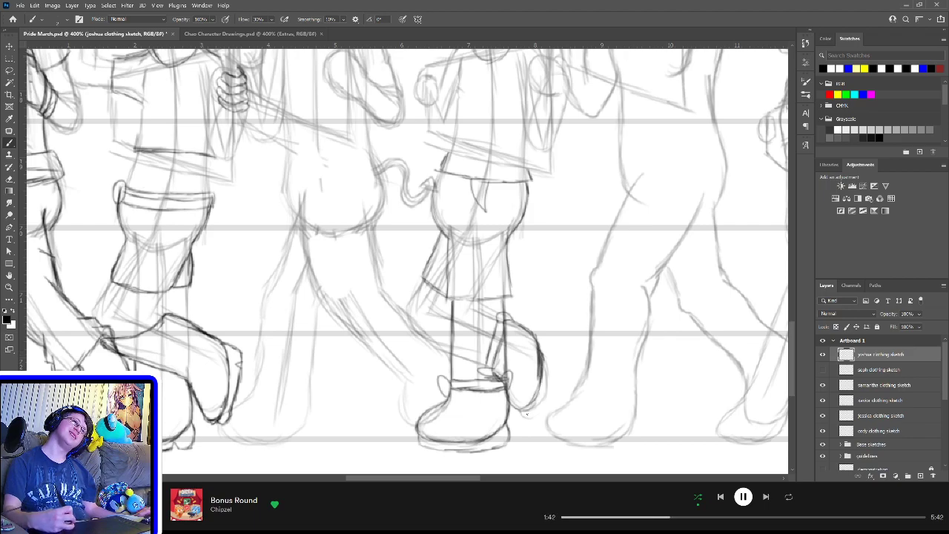
mouse_move(528, 418)
mouse_down()
mouse_move(544, 405)
mouse_move(551, 375)
mouse_up()
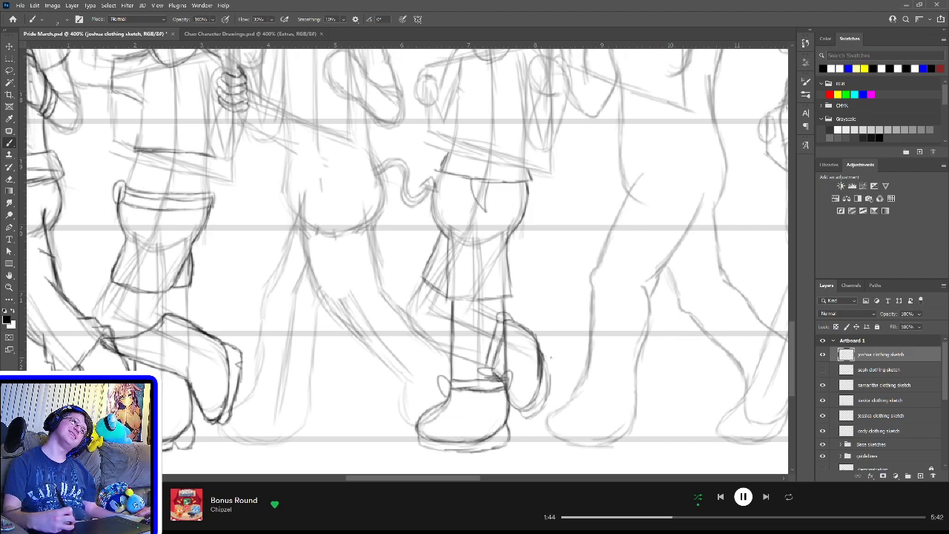
mouse_move(535, 335)
mouse_down()
mouse_move(551, 349)
mouse_move(549, 386)
mouse_up()
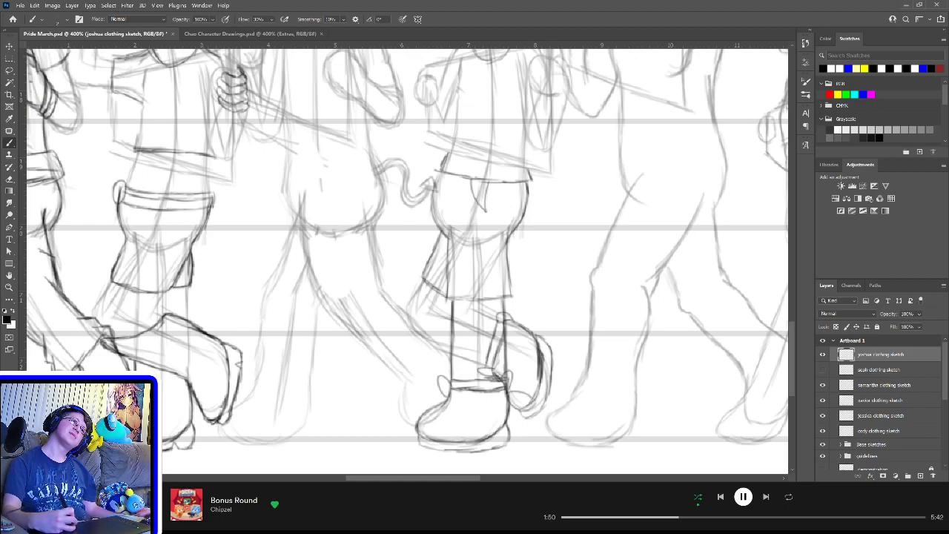
mouse_move(499, 364)
mouse_down()
mouse_move(512, 395)
mouse_move(518, 374)
mouse_up()
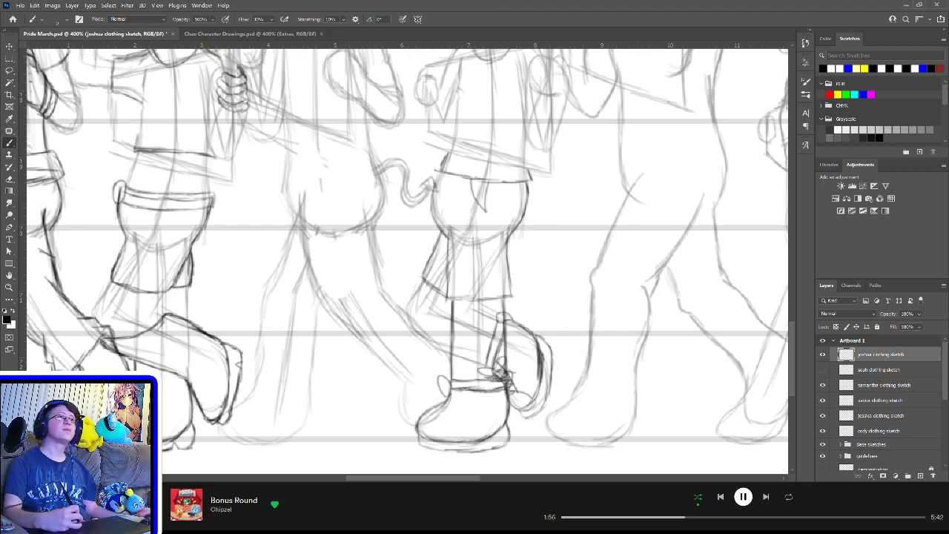
Step: Add detail strokes and a redrawn diagonal line on the boot front
drag(422, 414, 445, 442)
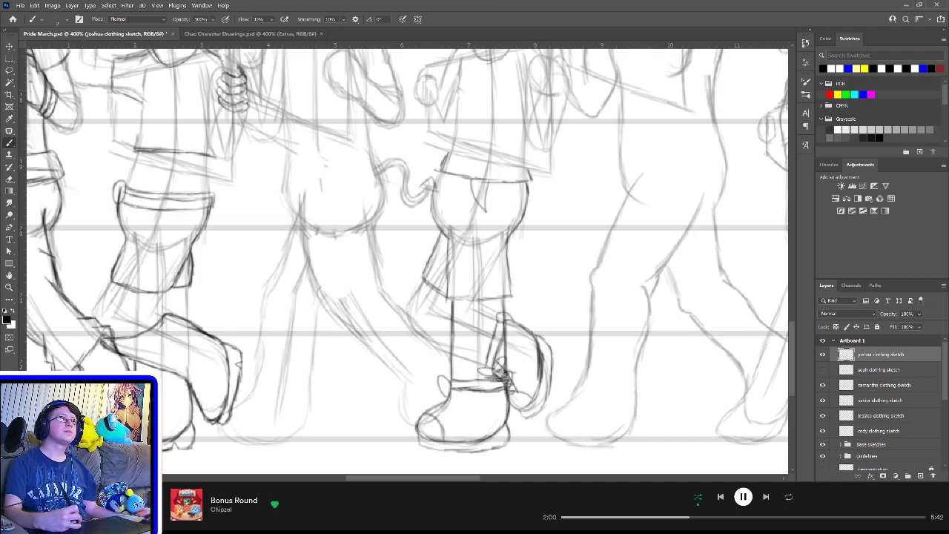
drag(454, 389, 447, 416)
drag(448, 413, 439, 421)
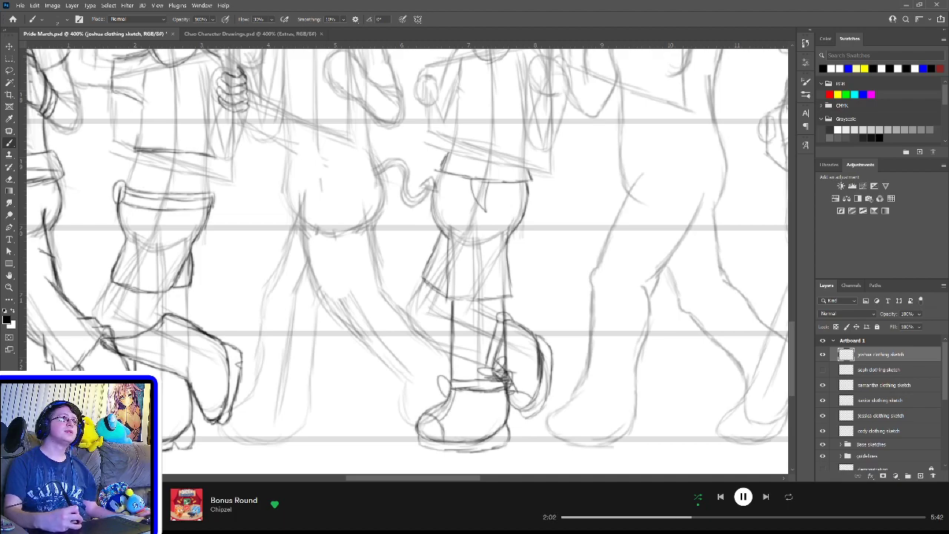
mouse_move(455, 389)
mouse_down()
mouse_move(440, 418)
mouse_move(424, 423)
mouse_up()
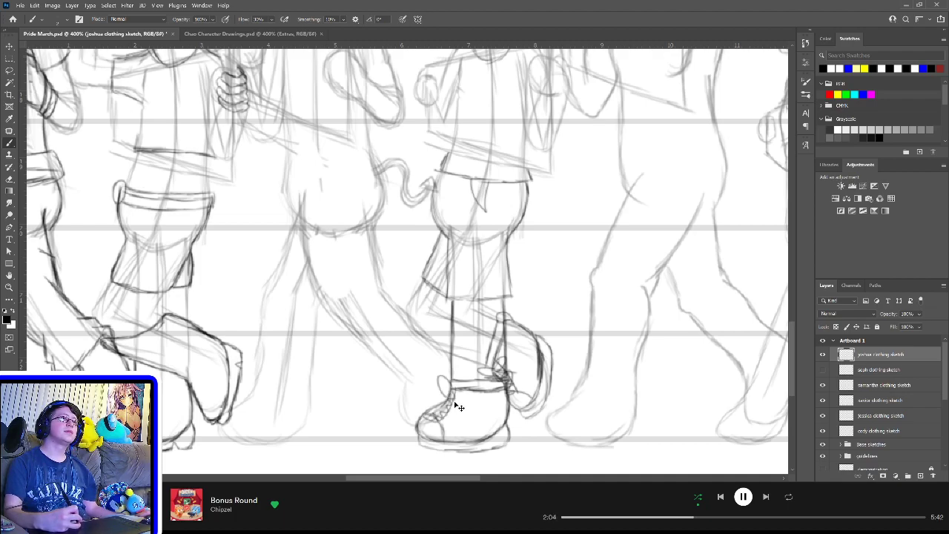
key(ctrl+z)
mouse_move(454, 389)
mouse_down()
mouse_move(440, 417)
mouse_move(426, 420)
mouse_up()
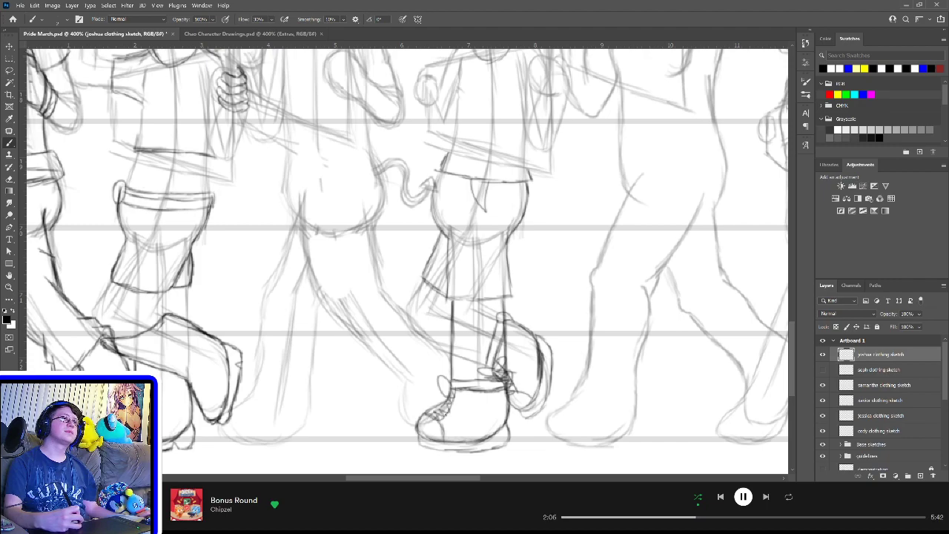
drag(457, 390, 446, 400)
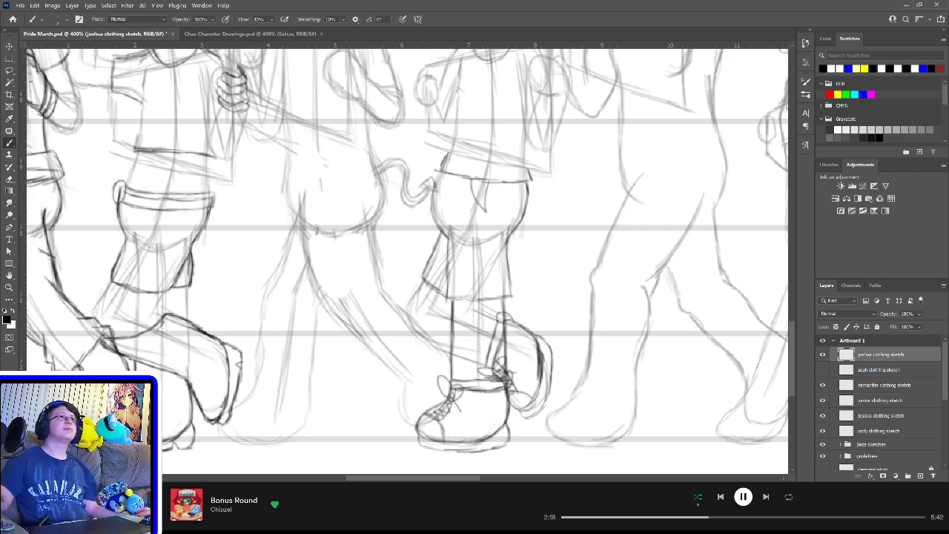
mouse_move(548, 160)
mouse_down()
mouse_move(496, 368)
mouse_move(526, 371)
mouse_up()
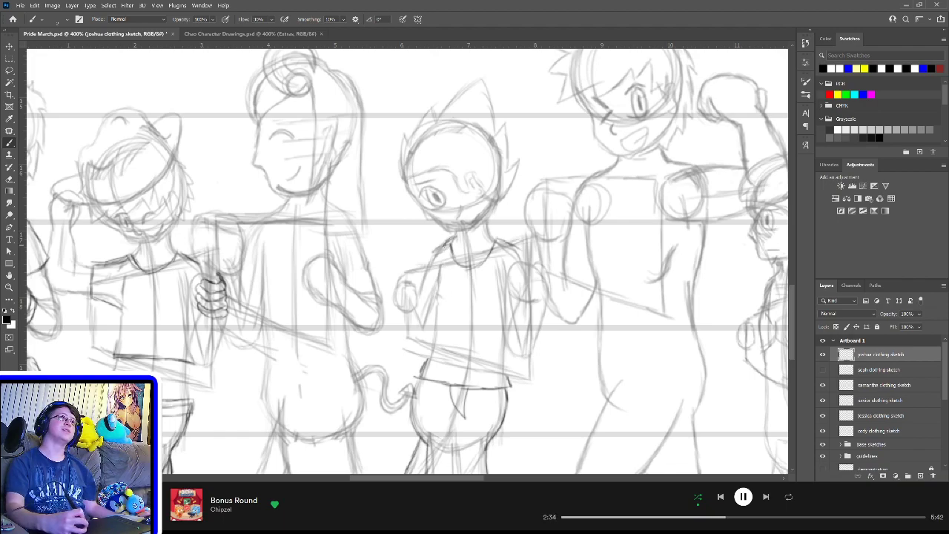
Step: Draw open-overshirt lapel lines down the cat-eared character's shirt front and right side
drag(443, 249, 449, 293)
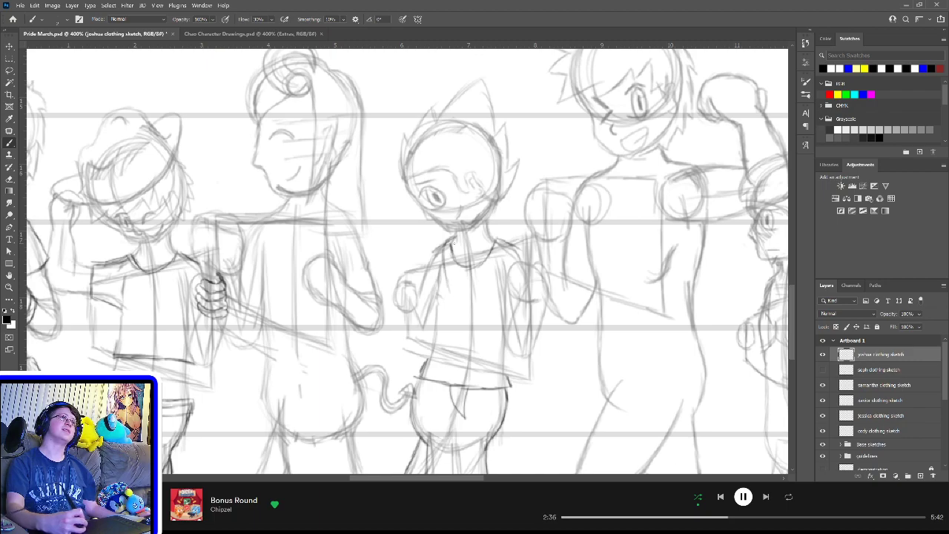
mouse_move(454, 237)
mouse_down()
mouse_move(457, 292)
mouse_move(459, 294)
mouse_up()
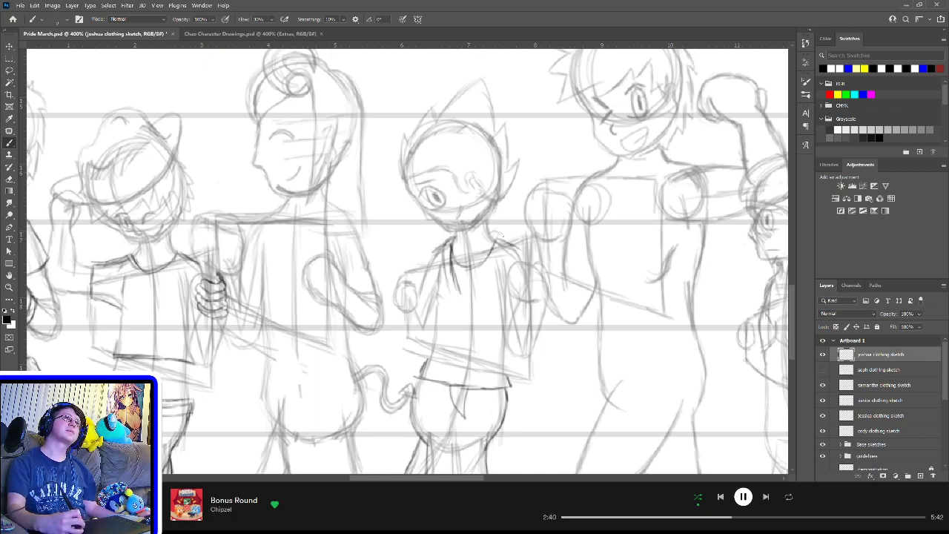
mouse_move(501, 236)
mouse_down()
mouse_move(490, 300)
mouse_move(473, 307)
mouse_up()
drag(490, 259, 476, 296)
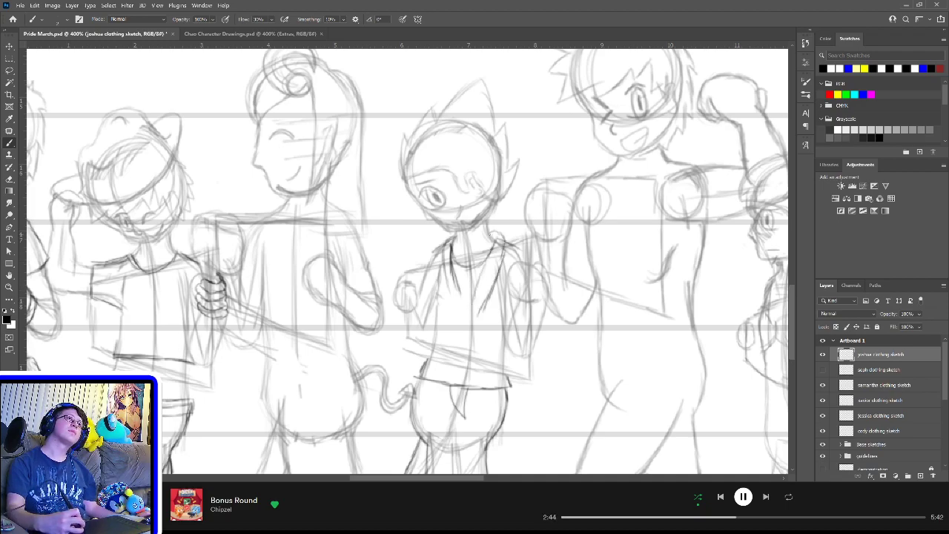
drag(494, 234, 474, 306)
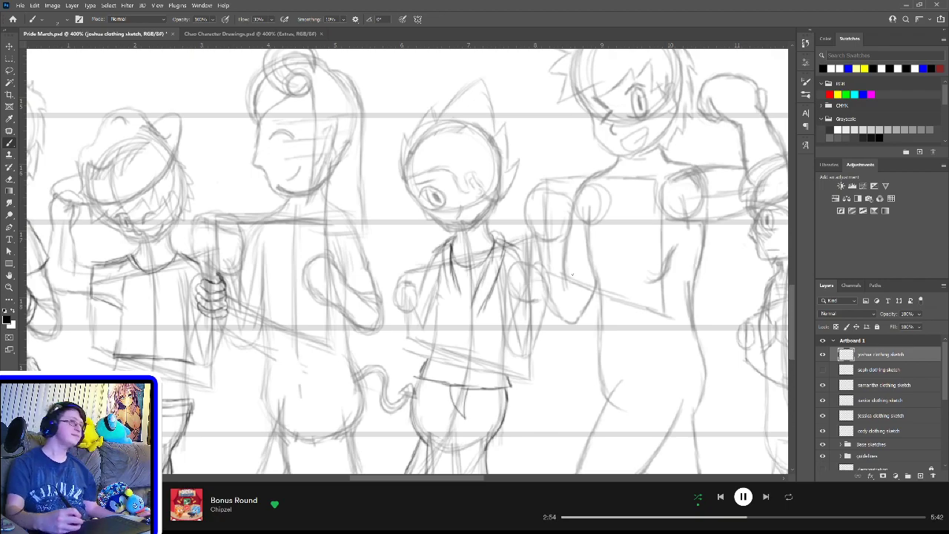
Step: Unhide the seph clothing sketch layer and save the document
click(824, 370)
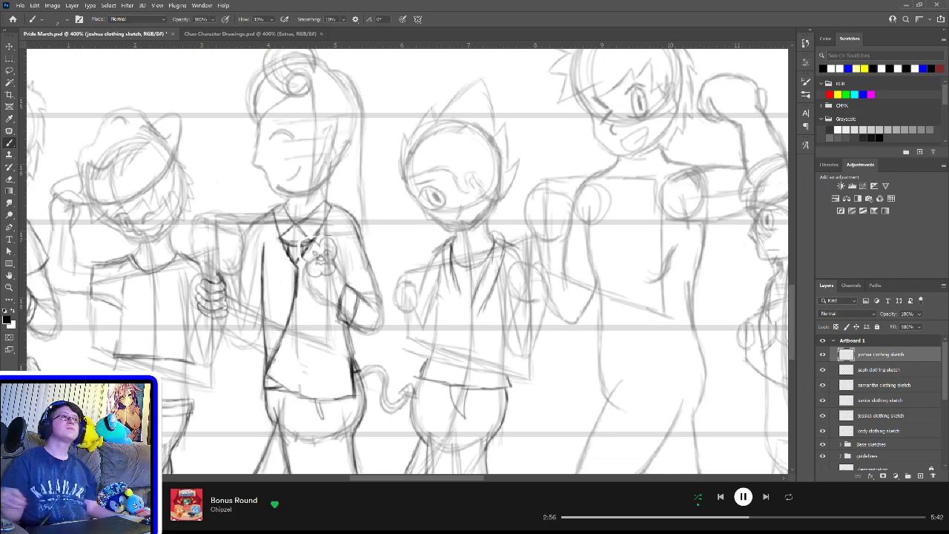
key(ctrl+s)
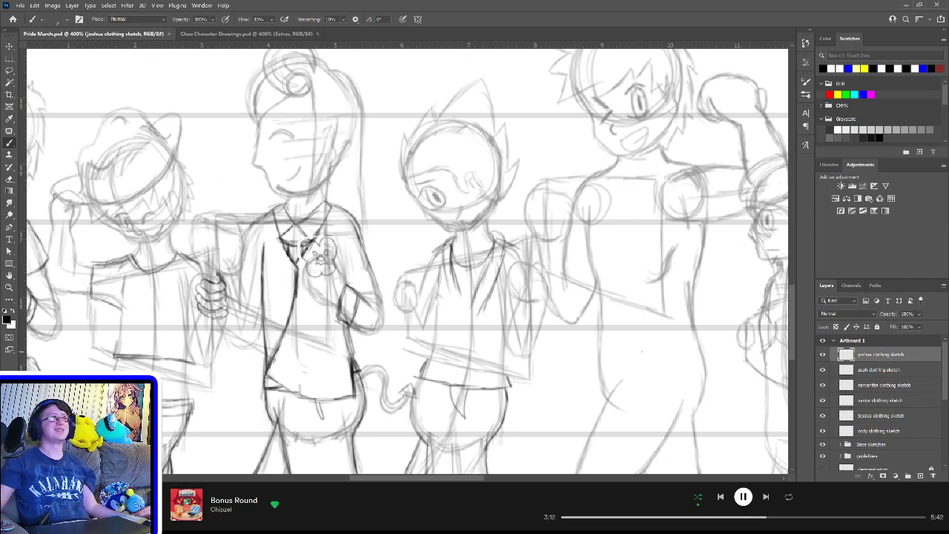
drag(578, 324, 467, 376)
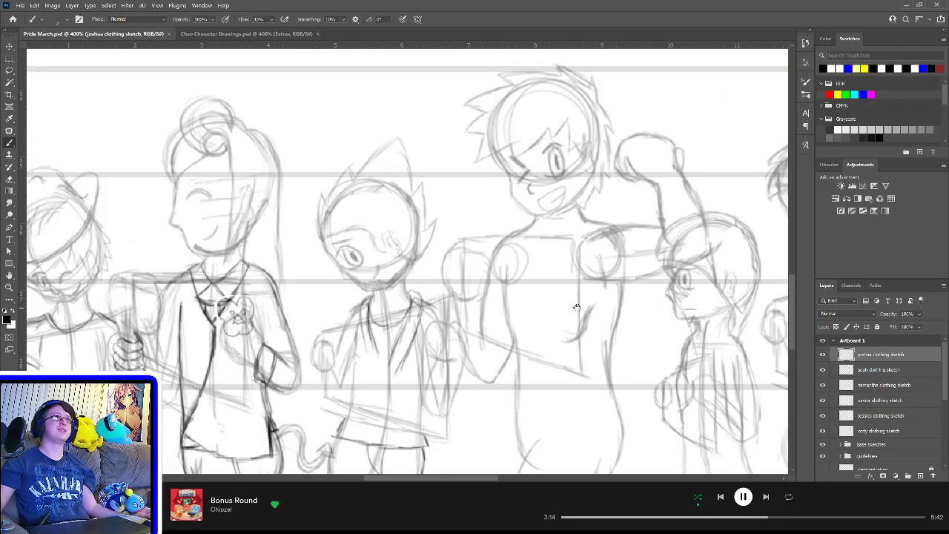
Step: Draw a small mouth on the right girl's face and add the cassandra clothing sketch layer
drag(552, 309, 478, 325)
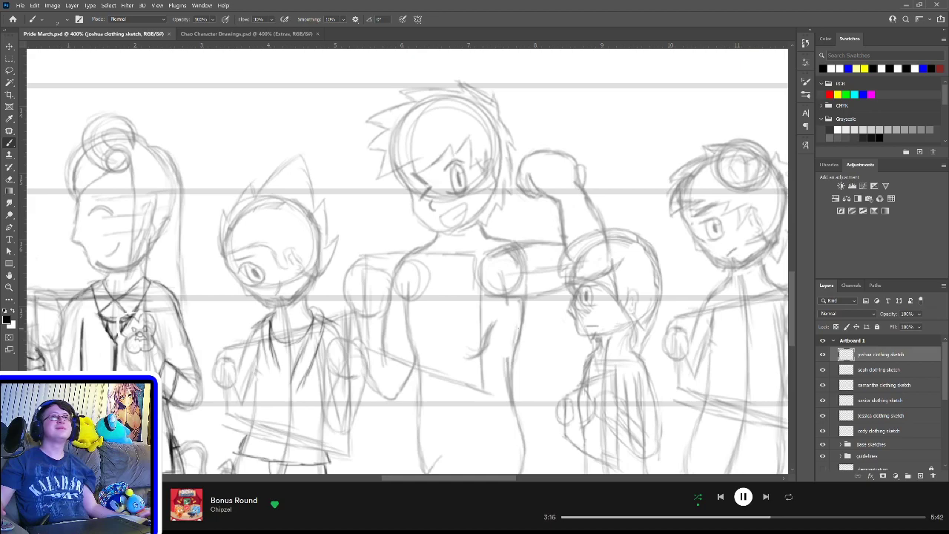
drag(584, 331, 584, 330)
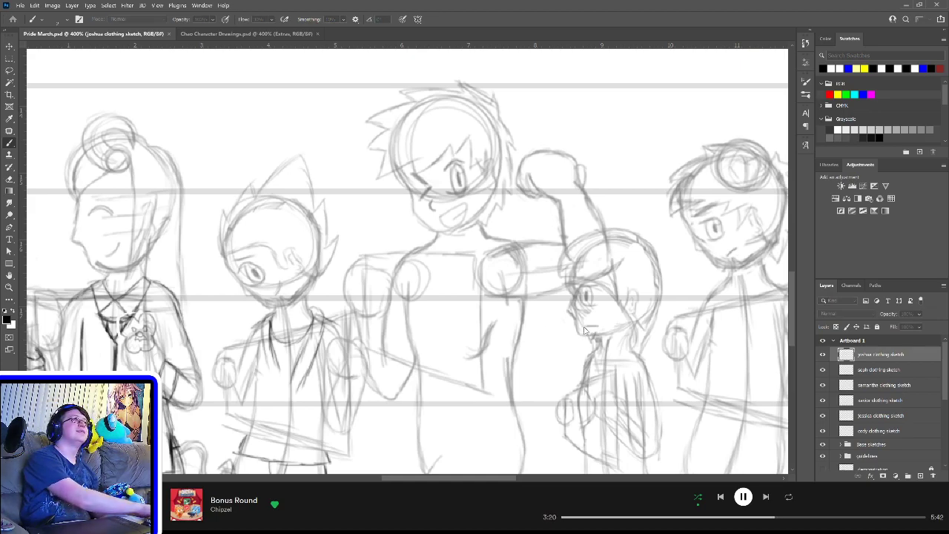
drag(584, 328, 593, 326)
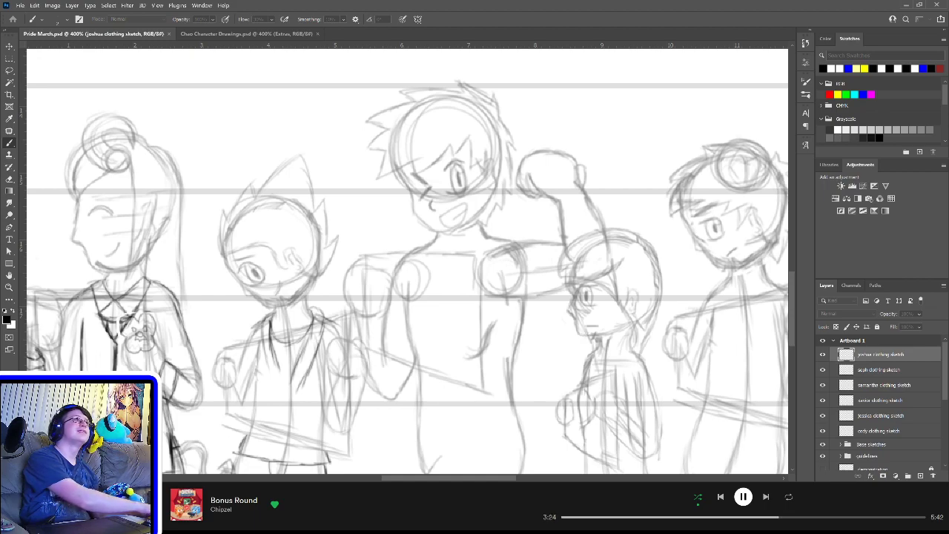
key(Return)
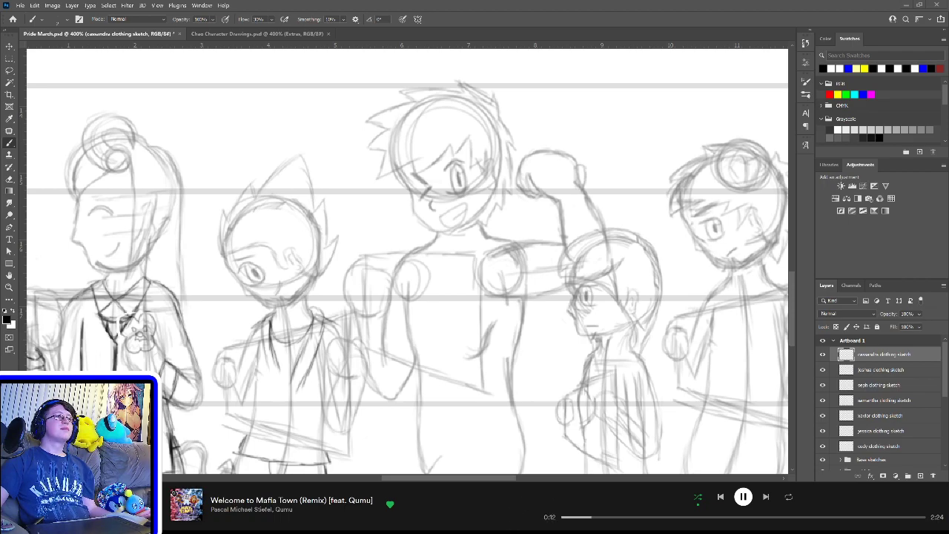
Step: Sketch clothing lines on the central character's chest and beside the raised arm, plus a collar line
scroll(475, 249, down, 3)
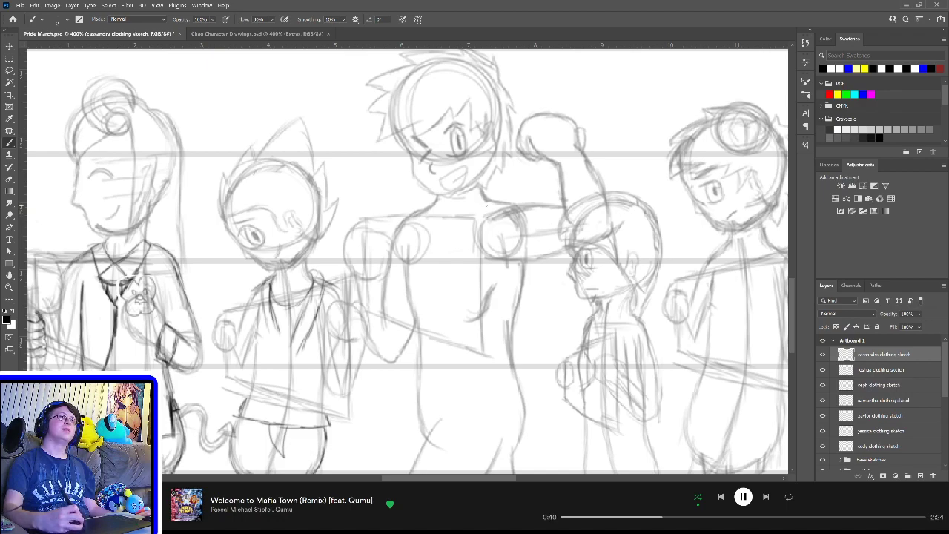
drag(488, 214, 476, 234)
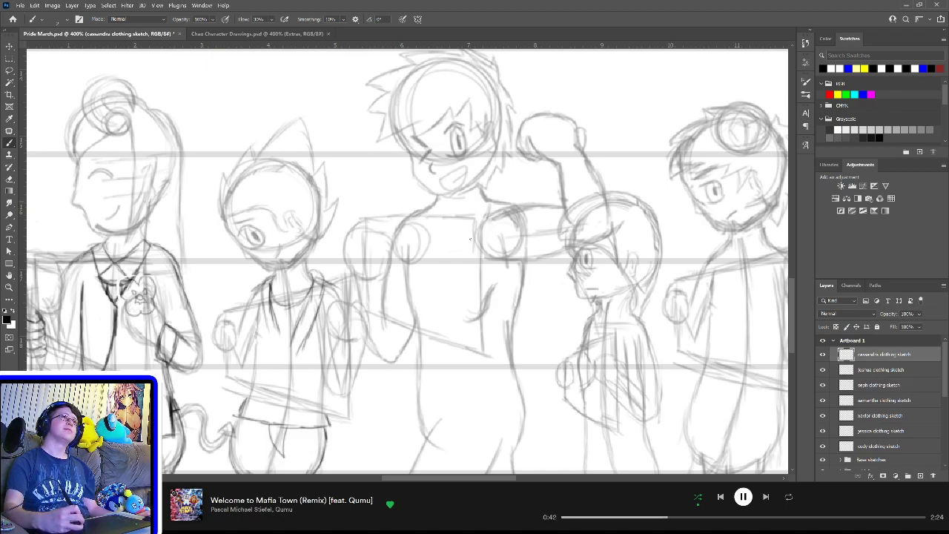
drag(425, 215, 450, 248)
mouse_move(423, 208)
mouse_down()
mouse_move(435, 239)
mouse_move(454, 246)
mouse_move(407, 258)
mouse_up()
drag(411, 222, 407, 250)
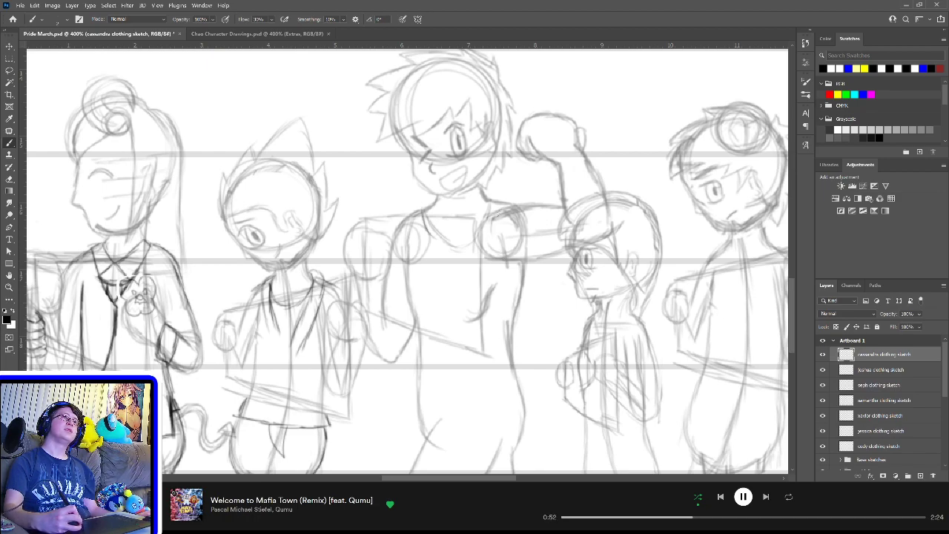
drag(496, 203, 493, 242)
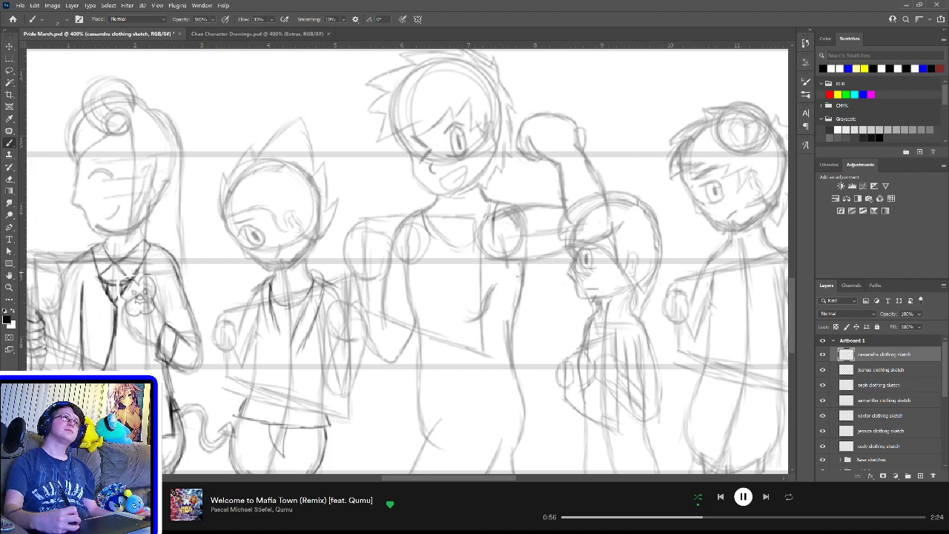
mouse_move(525, 271)
mouse_down()
mouse_move(512, 280)
mouse_move(495, 264)
mouse_up()
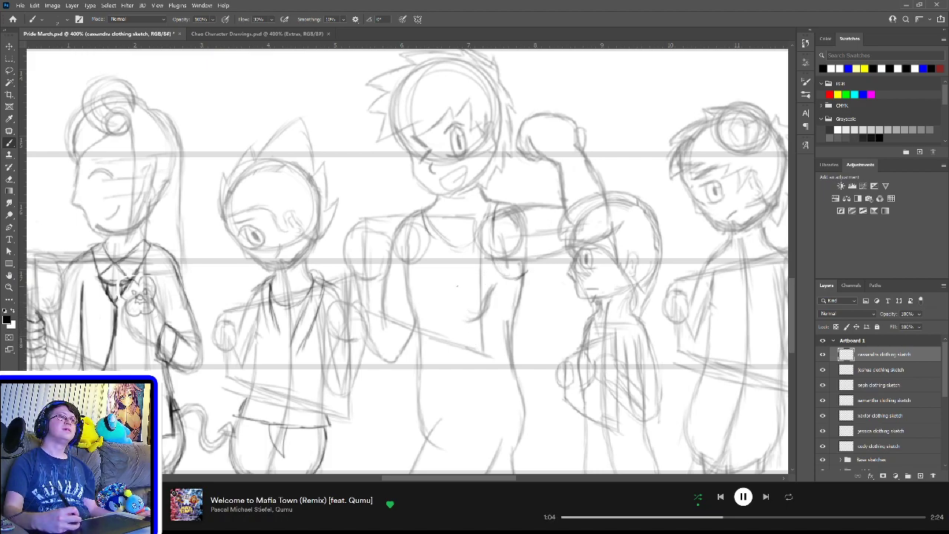
mouse_move(427, 239)
mouse_down()
mouse_move(464, 251)
mouse_move(475, 240)
mouse_up()
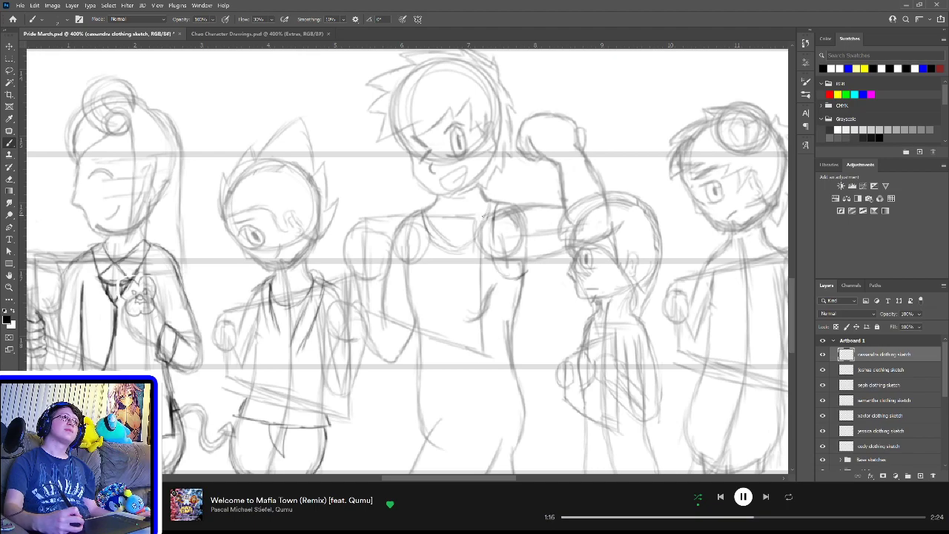
Step: Draw sleeve lines over the arm, a shoulder oval and neckline, and lines right of the glove
drag(483, 222, 490, 193)
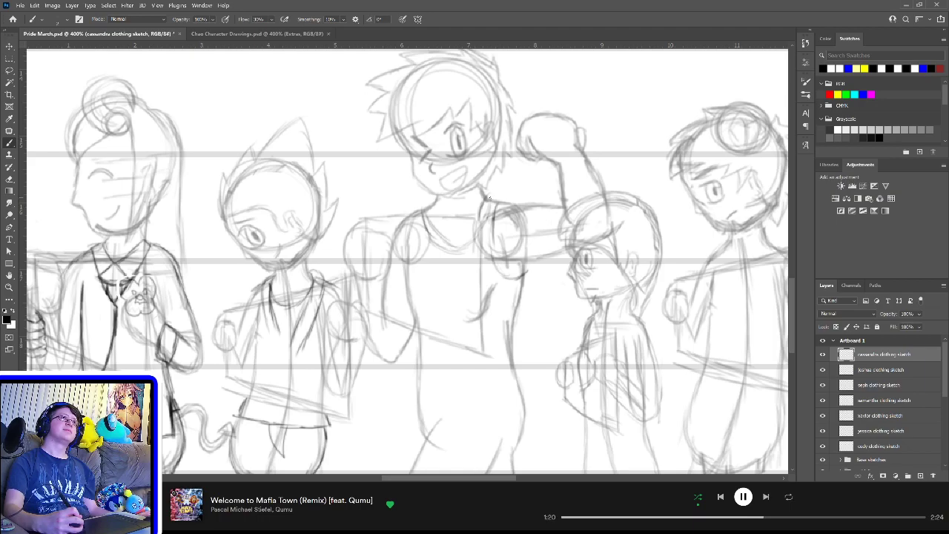
mouse_move(484, 194)
mouse_down()
mouse_move(507, 190)
mouse_move(541, 202)
mouse_up()
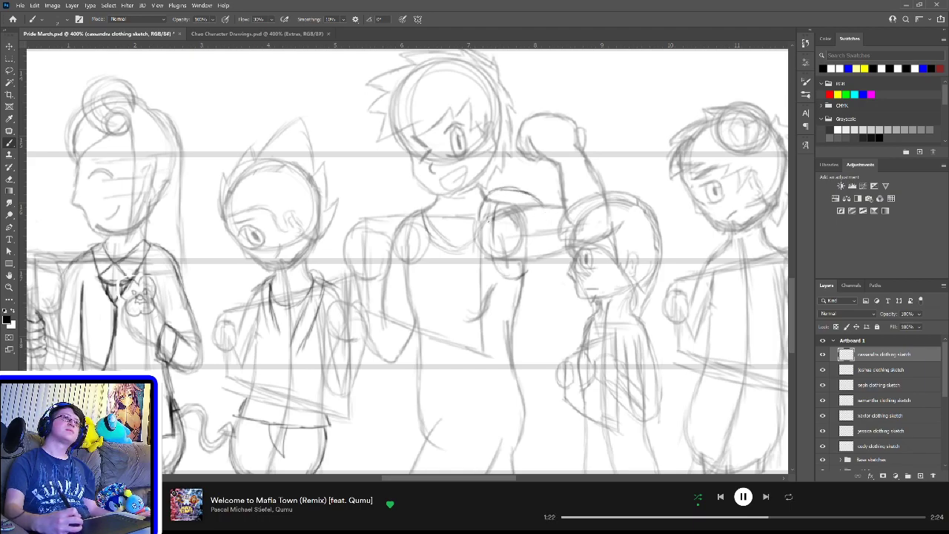
mouse_move(481, 221)
mouse_down()
mouse_move(544, 208)
mouse_move(517, 219)
mouse_move(531, 213)
mouse_up()
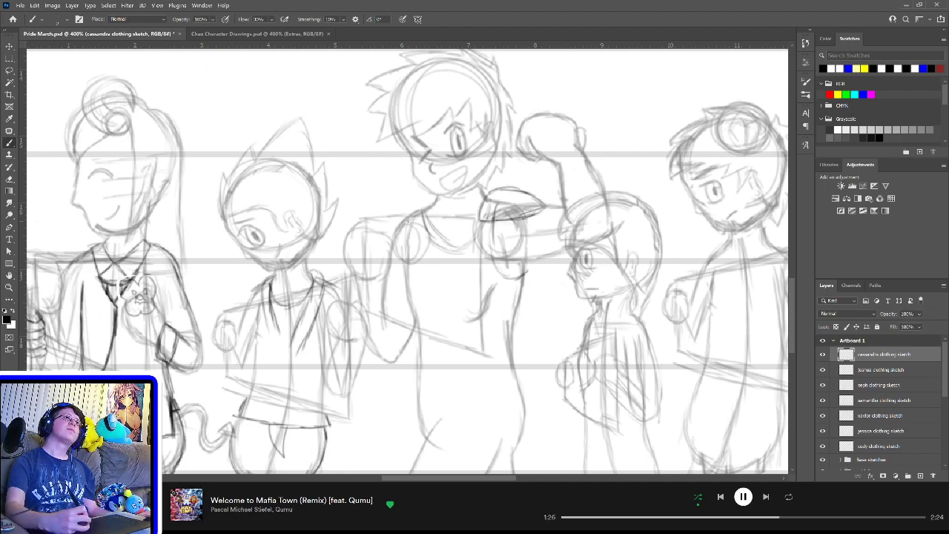
mouse_move(393, 222)
mouse_down()
mouse_move(424, 217)
mouse_move(408, 224)
mouse_move(396, 207)
mouse_move(420, 194)
mouse_up()
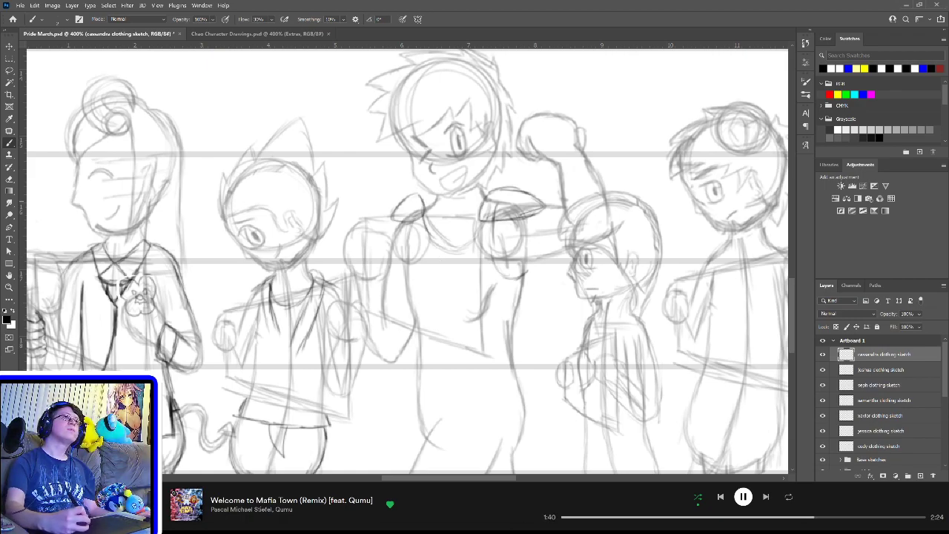
drag(418, 207, 428, 193)
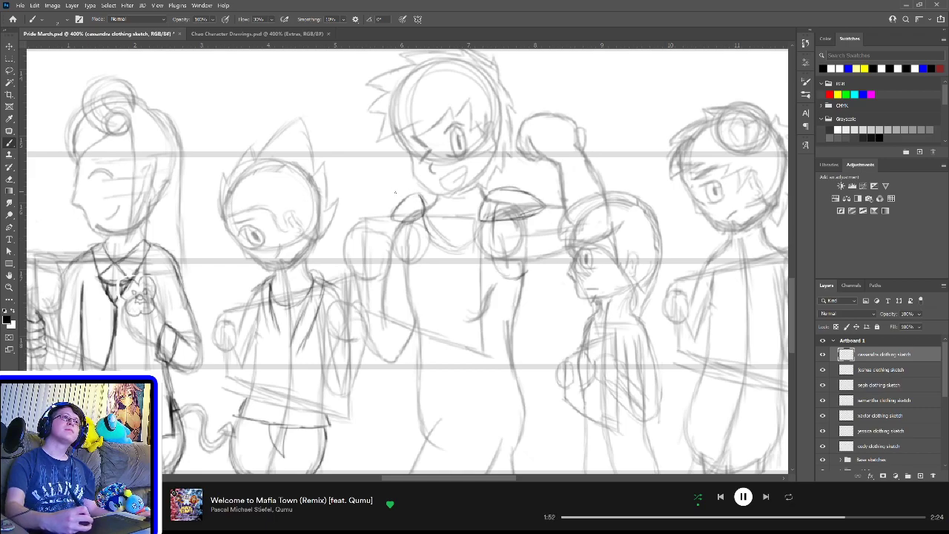
mouse_move(388, 222)
mouse_down()
mouse_move(410, 222)
mouse_move(386, 211)
mouse_move(418, 196)
mouse_up()
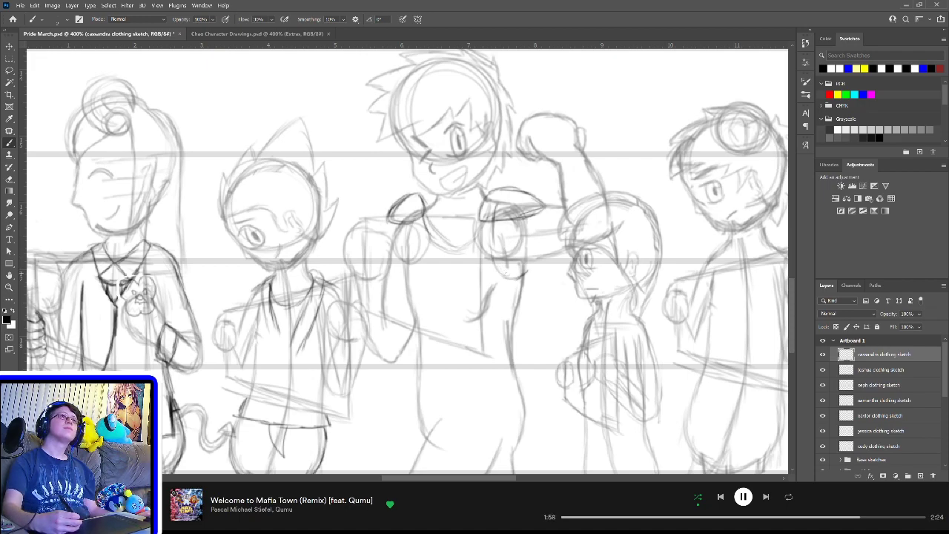
drag(519, 276, 488, 319)
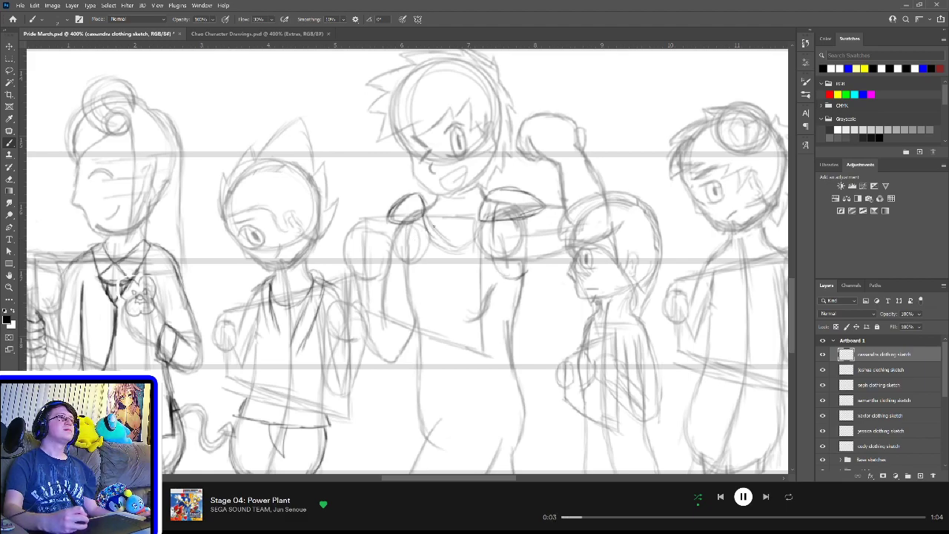
mouse_move(401, 227)
mouse_down()
mouse_move(452, 214)
mouse_move(496, 224)
mouse_up()
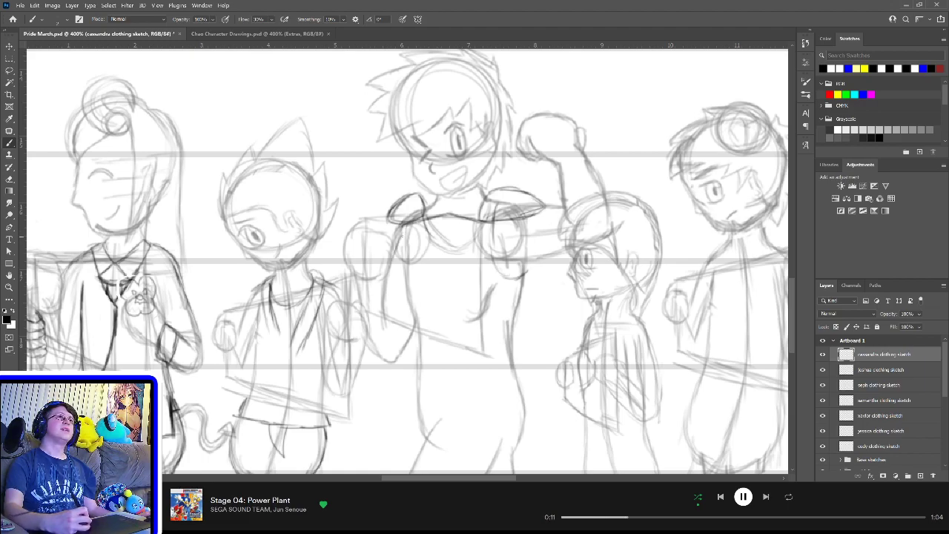
Step: Draw and reinforce the middle figure's left torso line and a curving line down the chest
drag(393, 269, 407, 310)
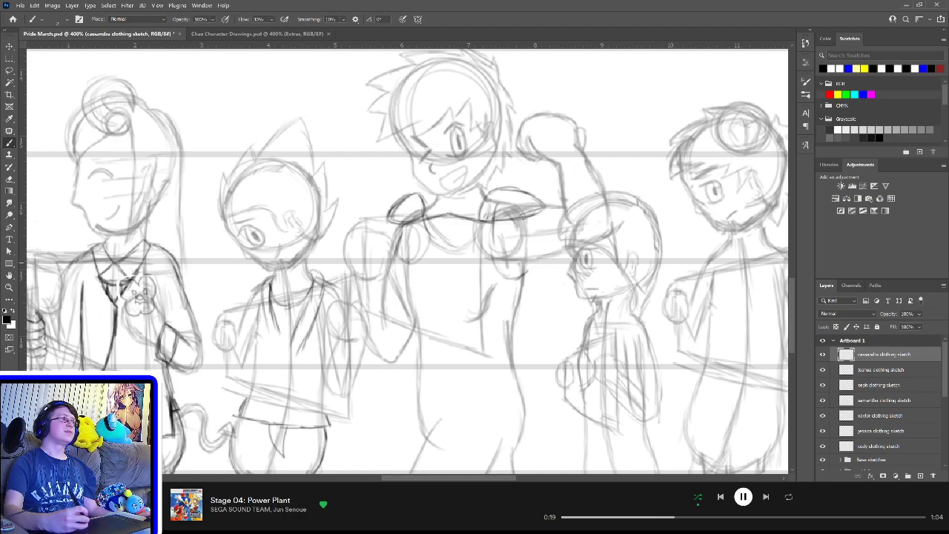
mouse_move(399, 233)
mouse_down()
mouse_move(384, 262)
mouse_move(392, 297)
mouse_up()
drag(384, 264, 416, 336)
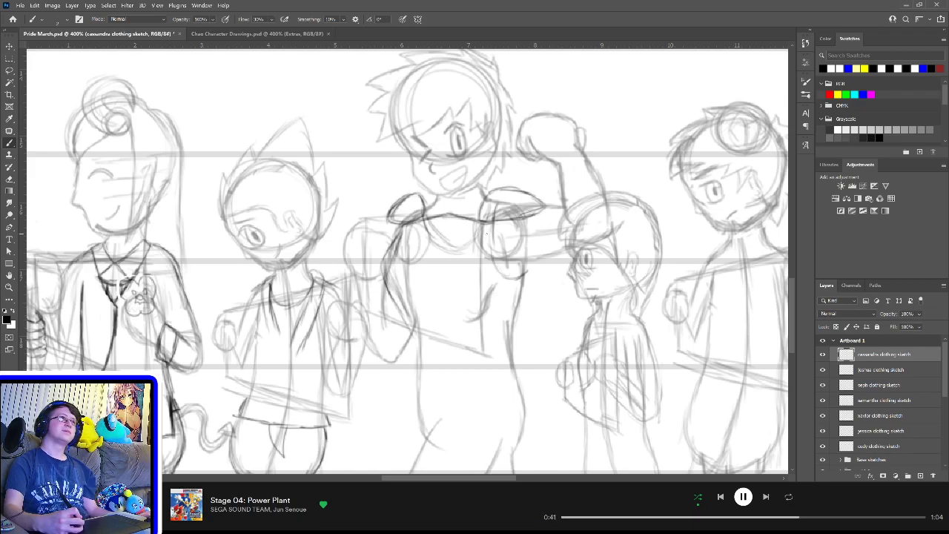
mouse_move(482, 226)
mouse_down()
mouse_move(488, 268)
mouse_move(519, 292)
mouse_move(492, 283)
mouse_move(529, 290)
mouse_move(520, 334)
mouse_up()
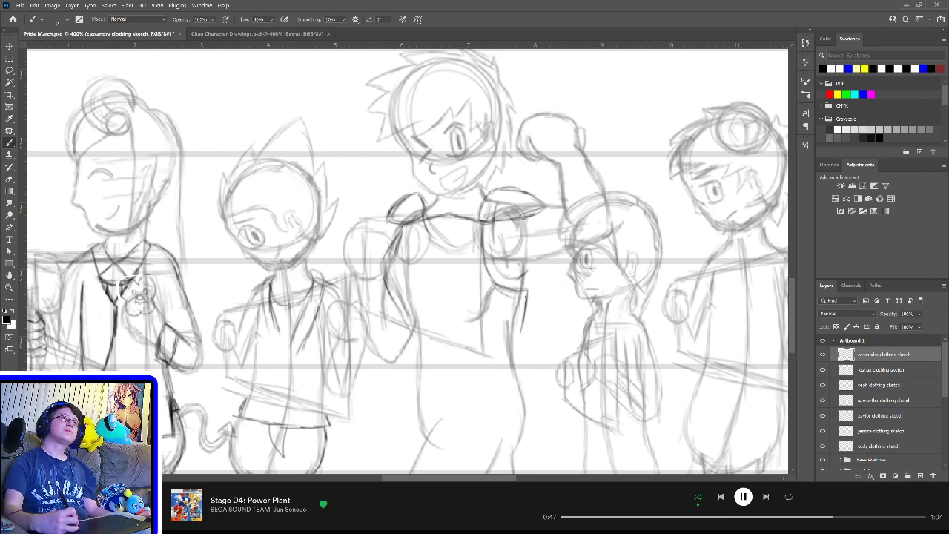
drag(526, 297, 514, 346)
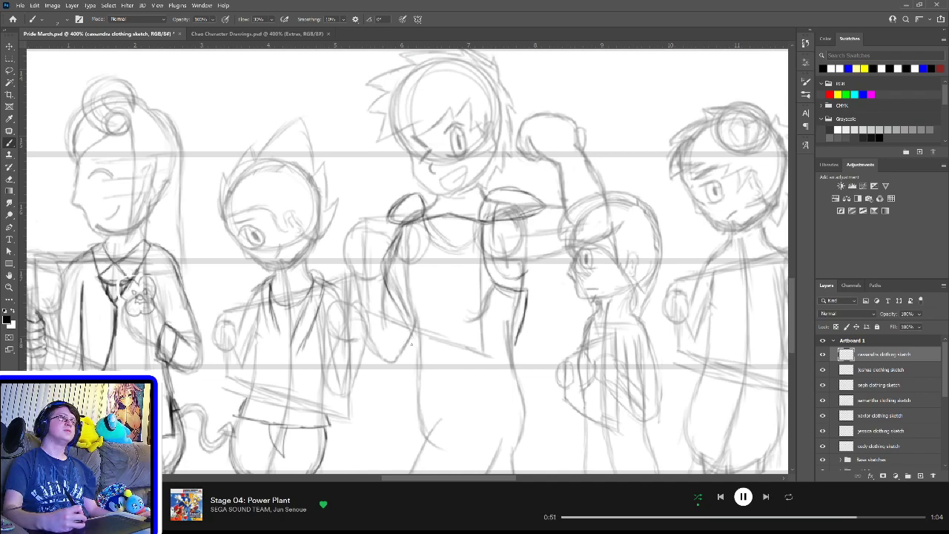
drag(407, 322, 444, 386)
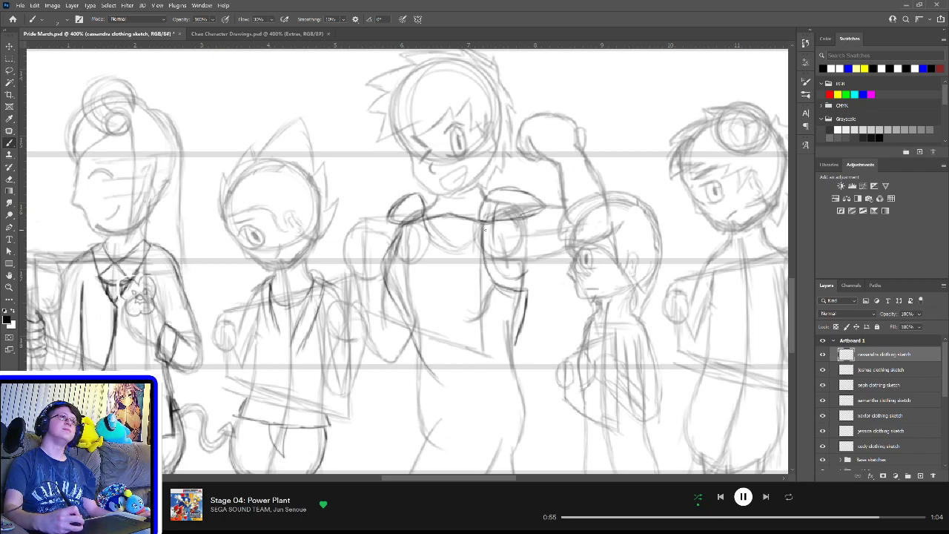
Step: Extend dark strokes down the middle character's chest and lower torso
drag(485, 227, 479, 283)
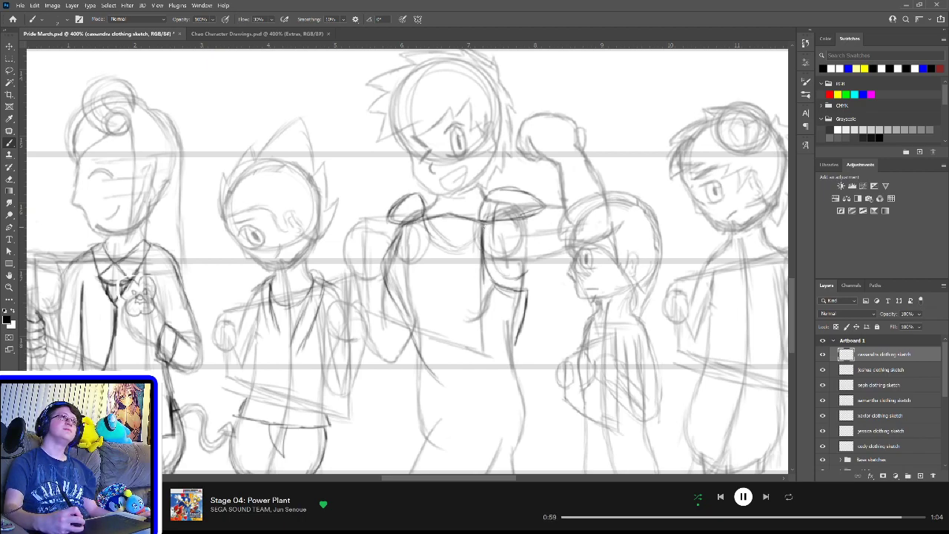
mouse_move(485, 226)
mouse_down()
mouse_move(488, 261)
mouse_move(486, 237)
mouse_move(481, 303)
mouse_up()
drag(486, 264, 478, 312)
drag(480, 287, 470, 322)
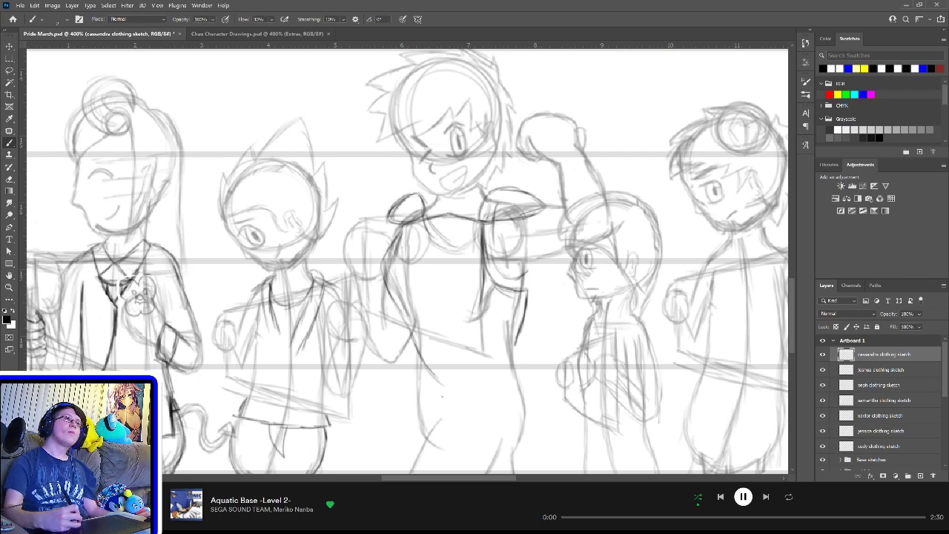
drag(441, 383, 463, 338)
drag(485, 269, 460, 349)
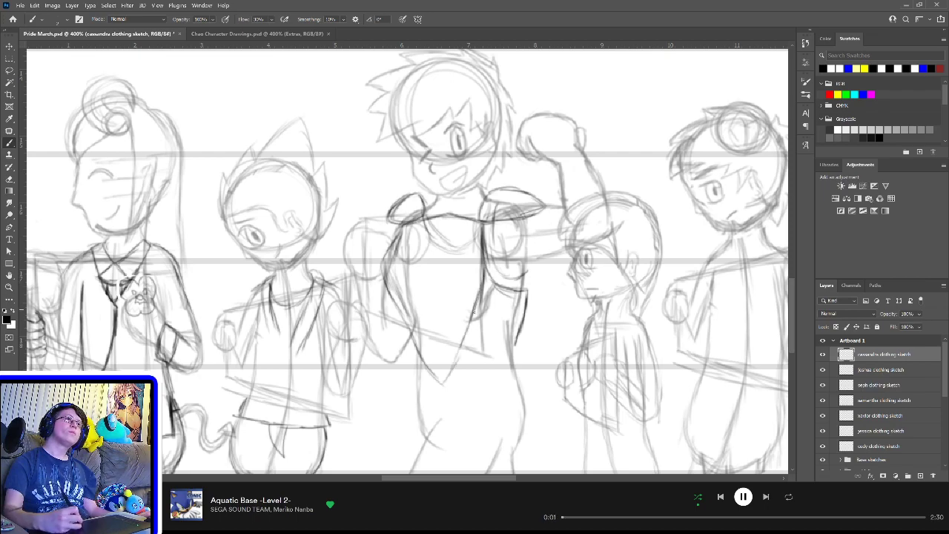
drag(475, 311, 450, 378)
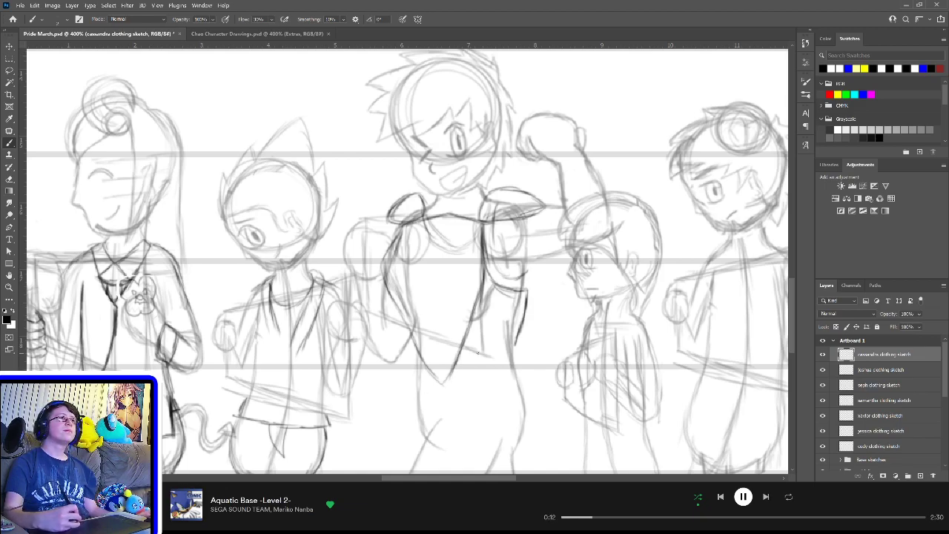
drag(491, 373, 499, 287)
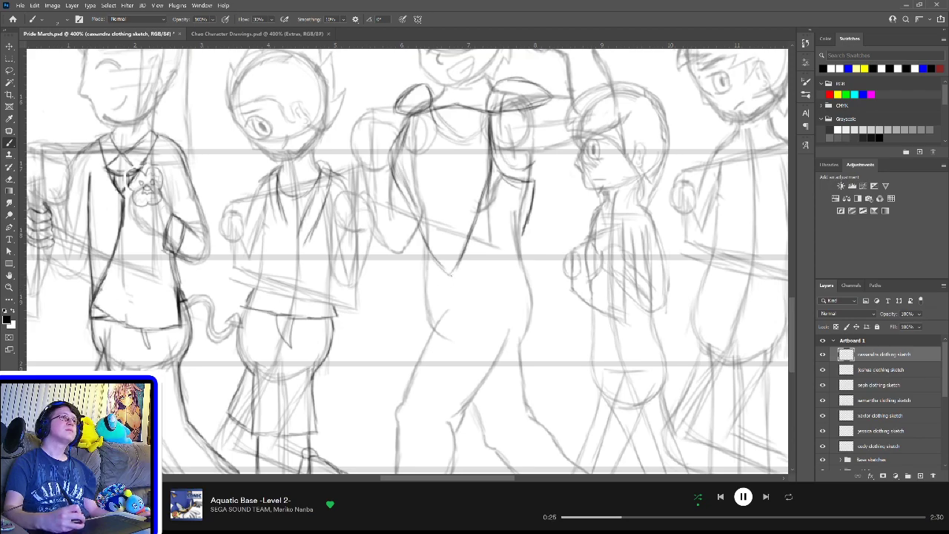
Step: Sketch the outfit outline along the central figure's side, arm, hand and leg
mouse_move(432, 304)
mouse_down()
mouse_move(427, 323)
mouse_move(429, 315)
mouse_up()
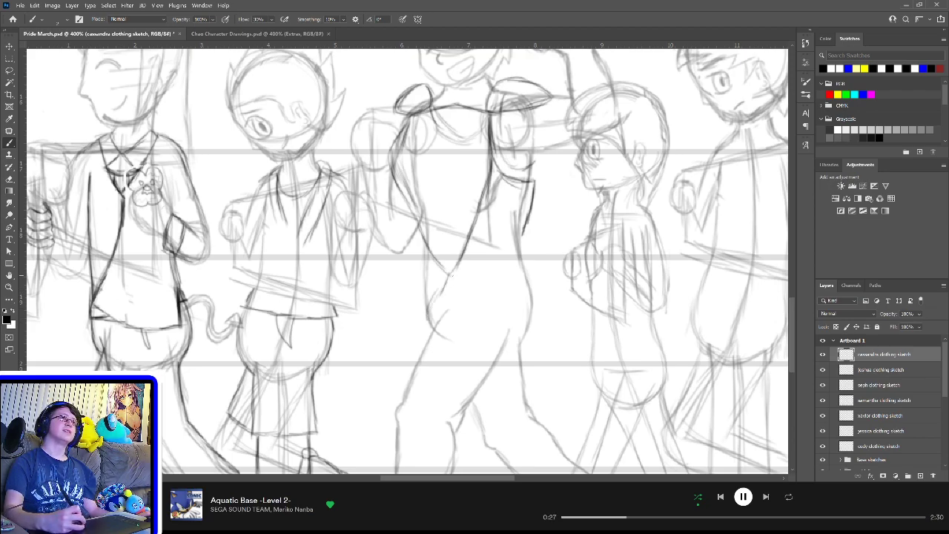
drag(451, 277, 426, 319)
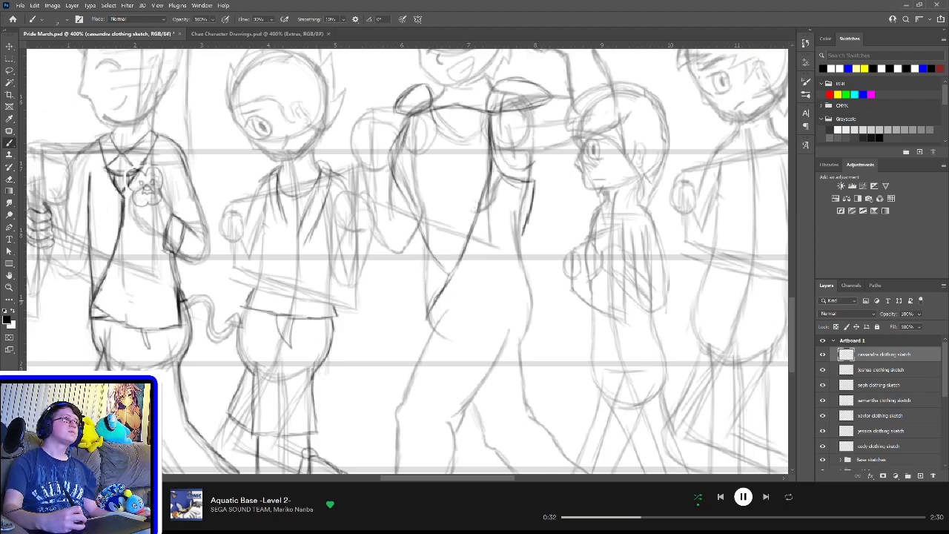
drag(426, 313, 439, 299)
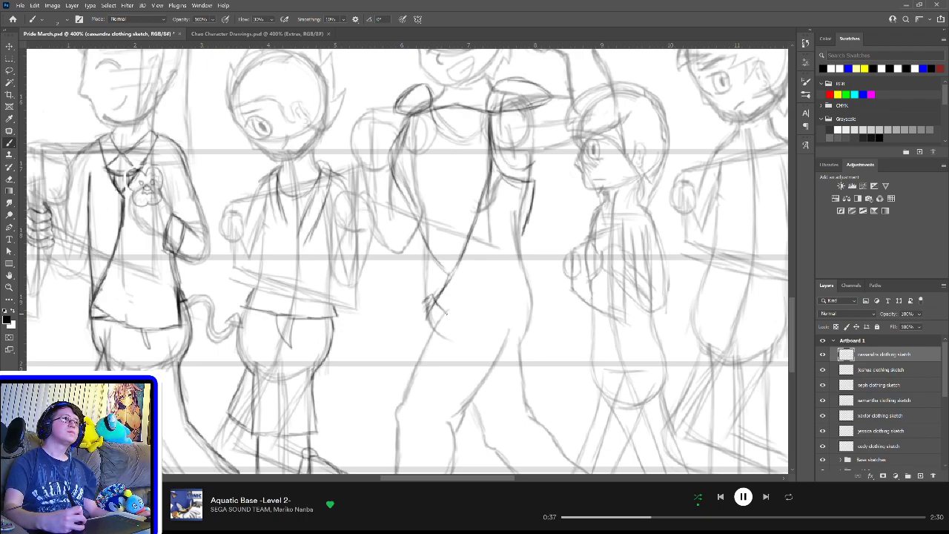
drag(448, 276, 437, 295)
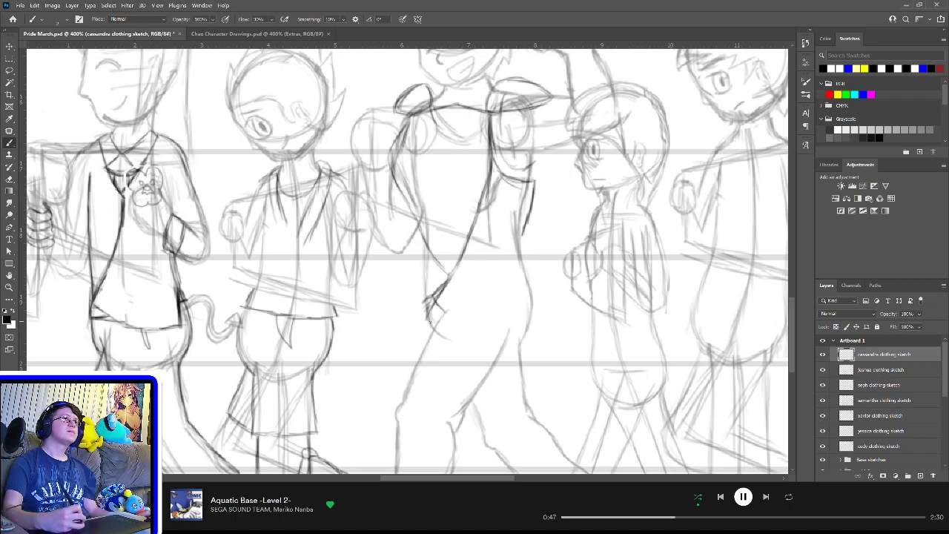
mouse_move(438, 319)
mouse_down()
mouse_move(425, 333)
mouse_move(422, 299)
mouse_up()
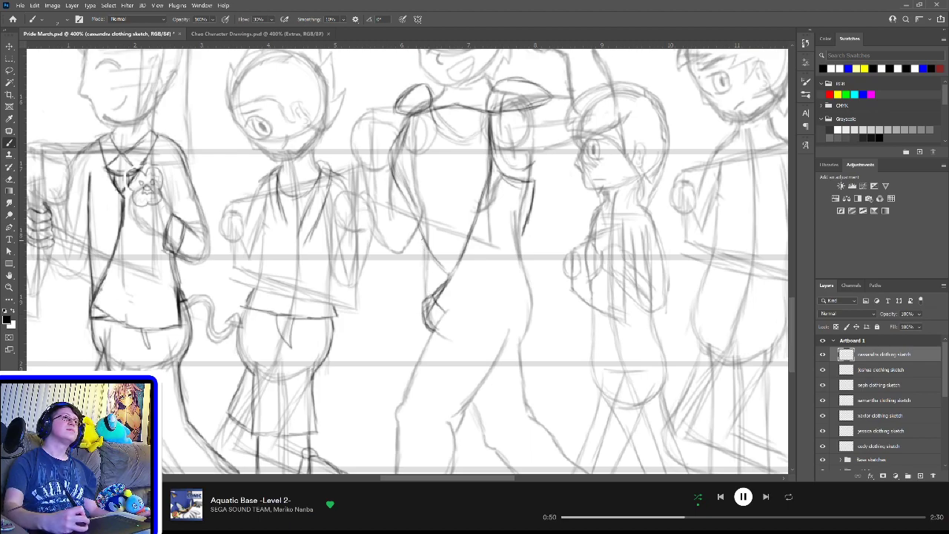
drag(423, 236, 425, 312)
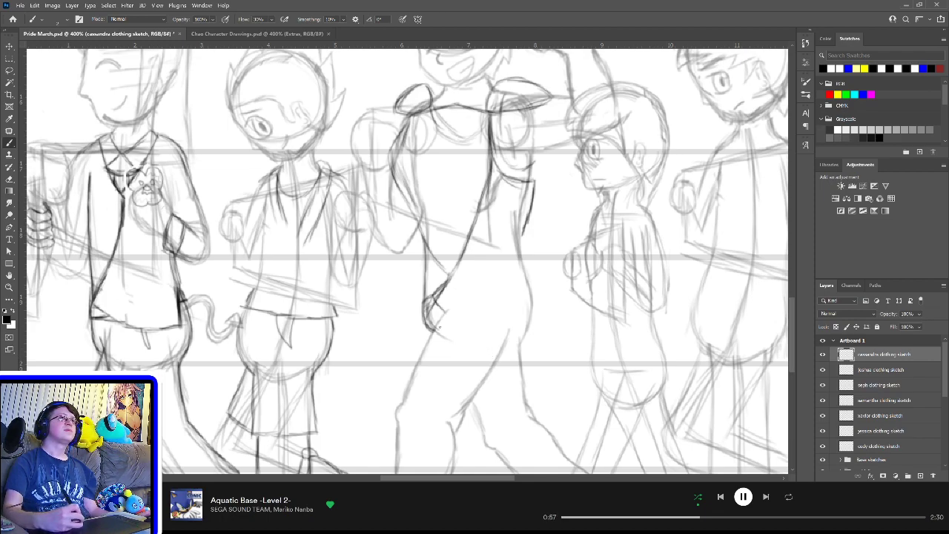
mouse_move(442, 319)
mouse_down()
mouse_move(454, 307)
mouse_move(460, 327)
mouse_move(486, 305)
mouse_move(478, 304)
mouse_move(498, 305)
mouse_move(466, 298)
mouse_move(457, 314)
mouse_move(503, 317)
mouse_move(499, 359)
mouse_up()
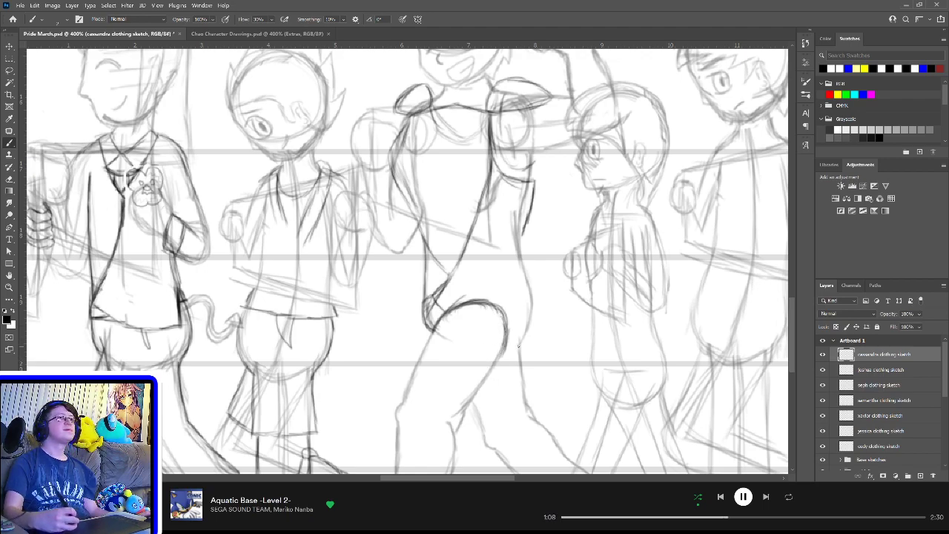
mouse_move(503, 350)
mouse_down()
mouse_move(519, 343)
mouse_move(499, 359)
mouse_move(518, 343)
mouse_up()
drag(522, 336, 509, 350)
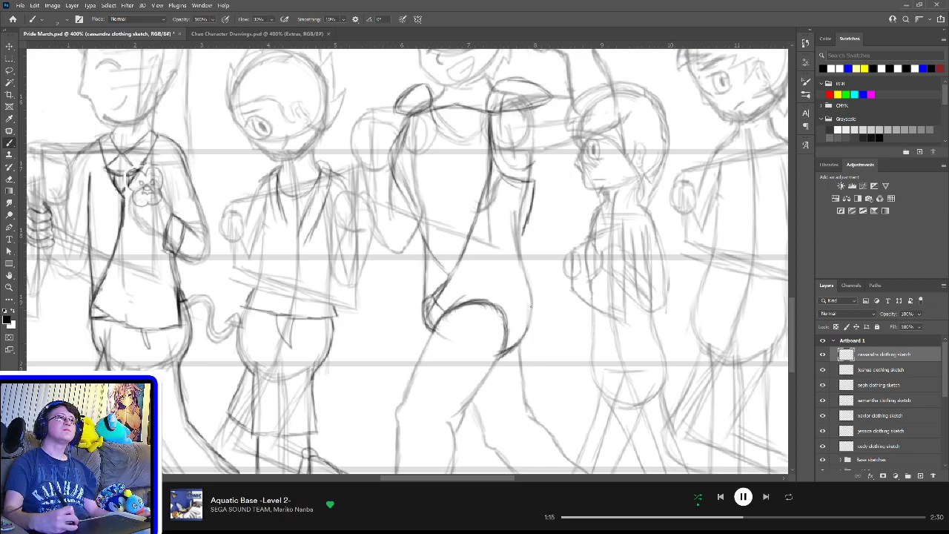
mouse_move(530, 302)
mouse_down()
mouse_move(533, 334)
mouse_move(521, 345)
mouse_up()
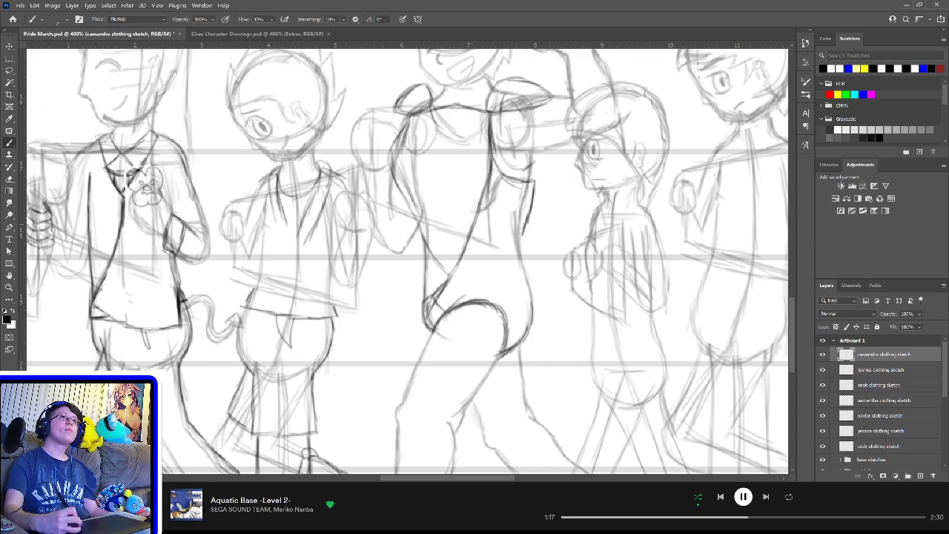
mouse_move(523, 224)
mouse_down()
mouse_move(528, 336)
mouse_move(537, 304)
mouse_up()
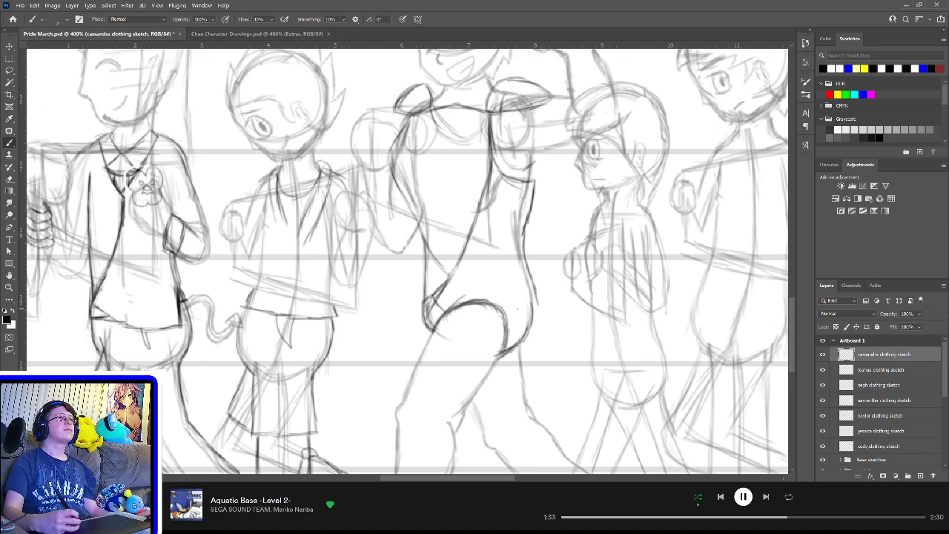
drag(535, 299, 533, 331)
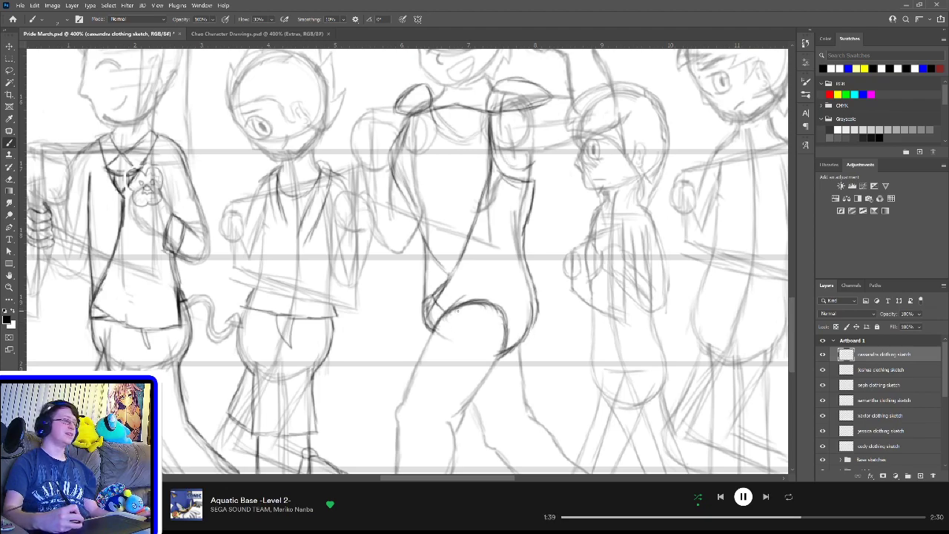
Step: Erase a stray stroke near the hand, then draw the high-cut hip curve down the back
key(e)
mouse_move(439, 331)
mouse_down()
mouse_move(466, 302)
mouse_move(487, 302)
mouse_move(503, 321)
mouse_move(501, 346)
mouse_up()
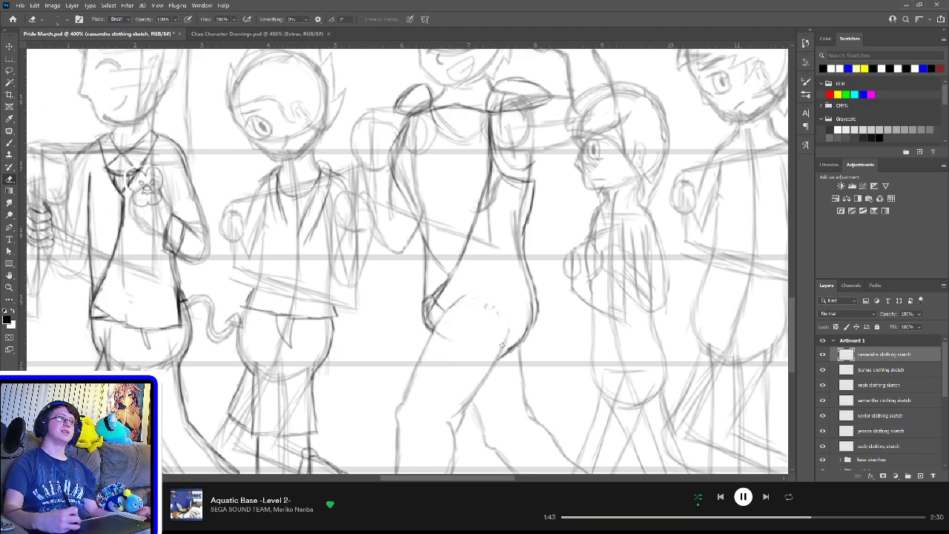
key(b)
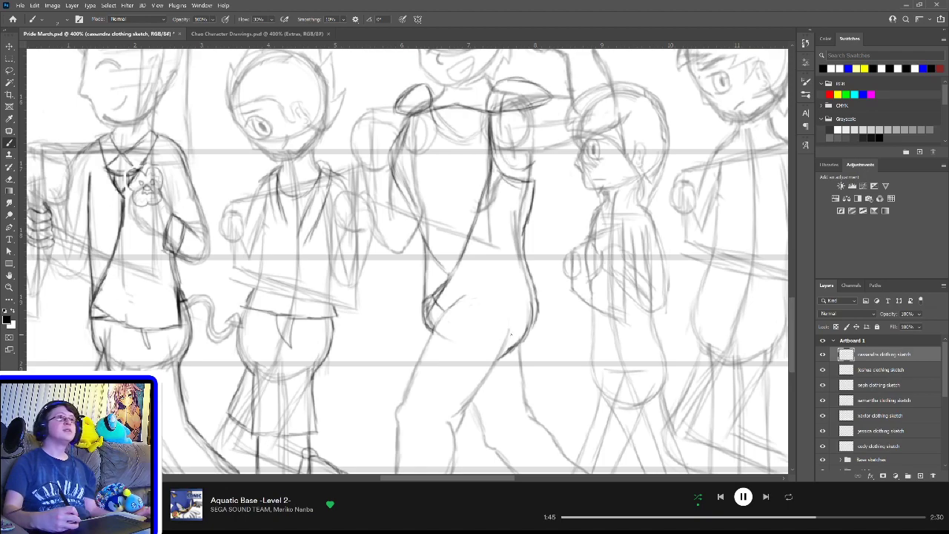
mouse_move(537, 303)
mouse_down()
mouse_move(501, 358)
mouse_move(534, 336)
mouse_move(503, 359)
mouse_up()
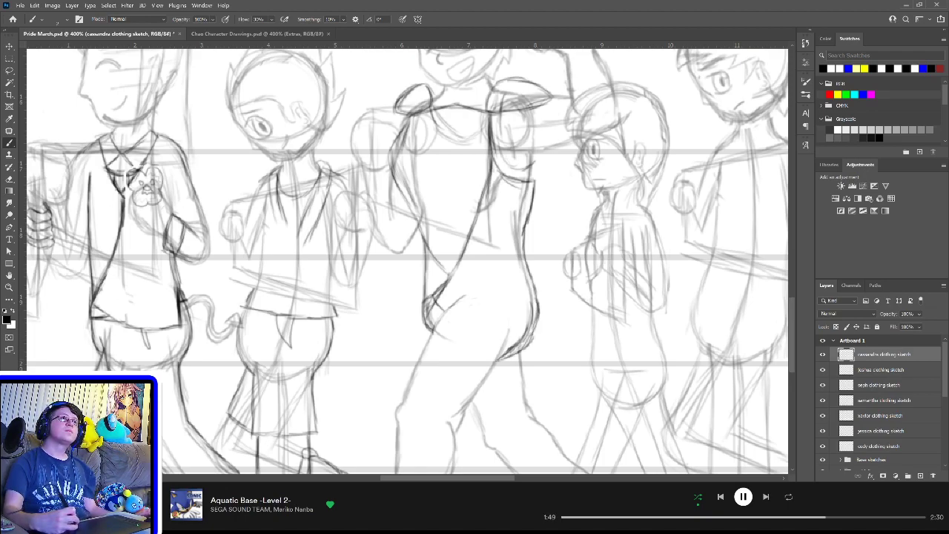
drag(539, 300, 529, 345)
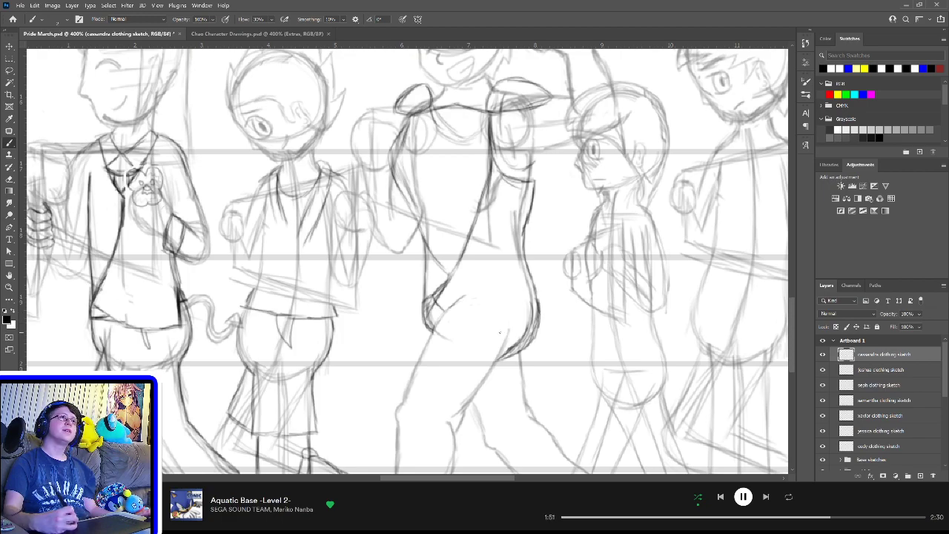
mouse_move(438, 326)
mouse_down()
mouse_move(434, 316)
mouse_move(484, 287)
mouse_move(508, 341)
mouse_move(495, 363)
mouse_up()
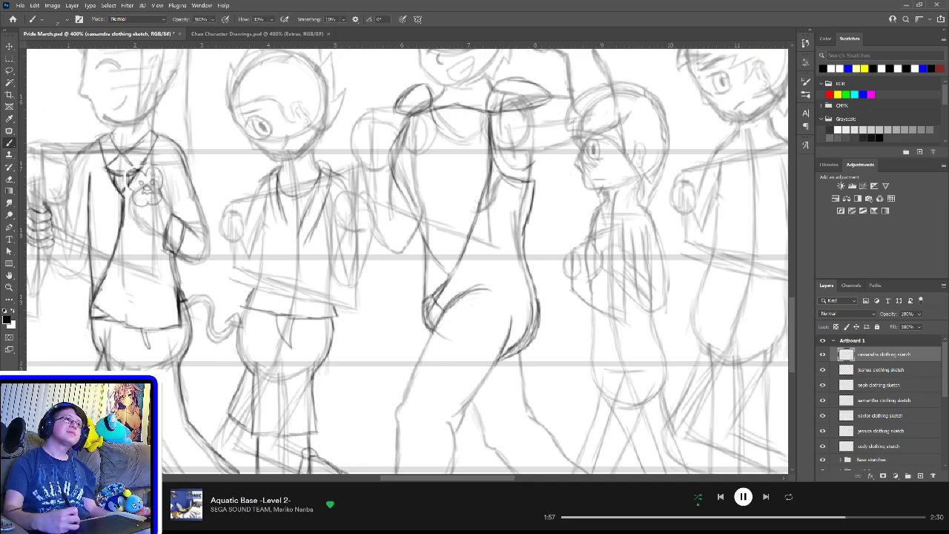
mouse_move(466, 295)
mouse_down()
mouse_move(494, 288)
mouse_move(508, 296)
mouse_move(511, 335)
mouse_up()
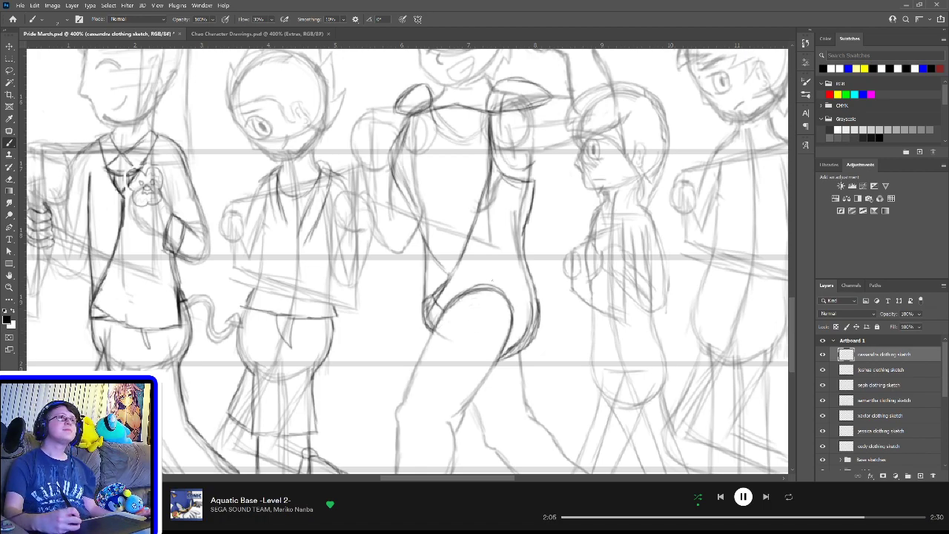
drag(499, 253, 498, 302)
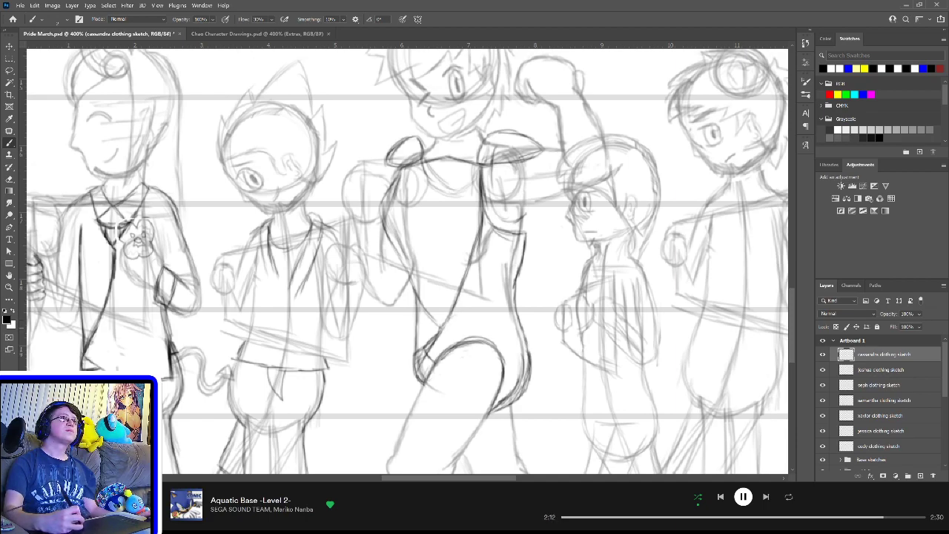
Step: Draw the curved leg opening across the hip and erase a stray hip stroke
mouse_move(452, 308)
mouse_down()
mouse_move(492, 293)
mouse_move(517, 316)
mouse_up()
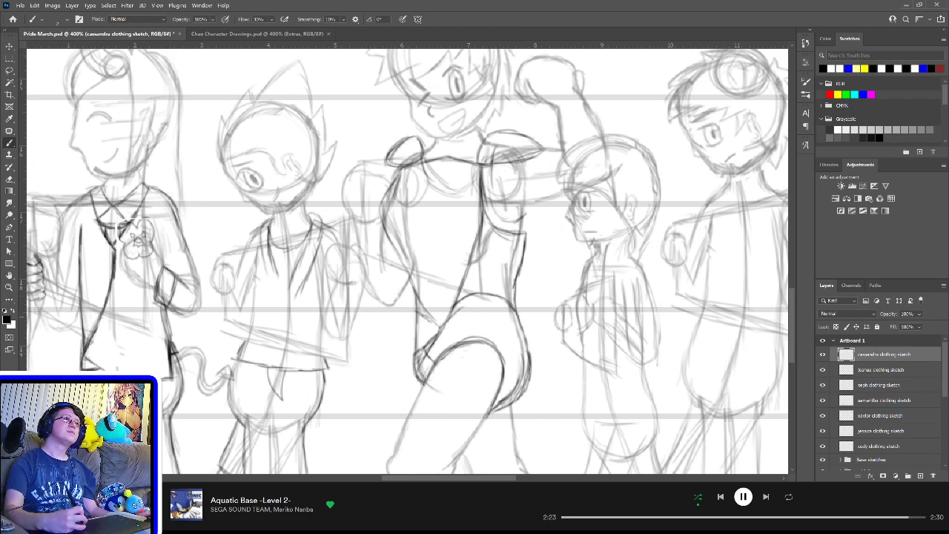
drag(417, 313, 439, 327)
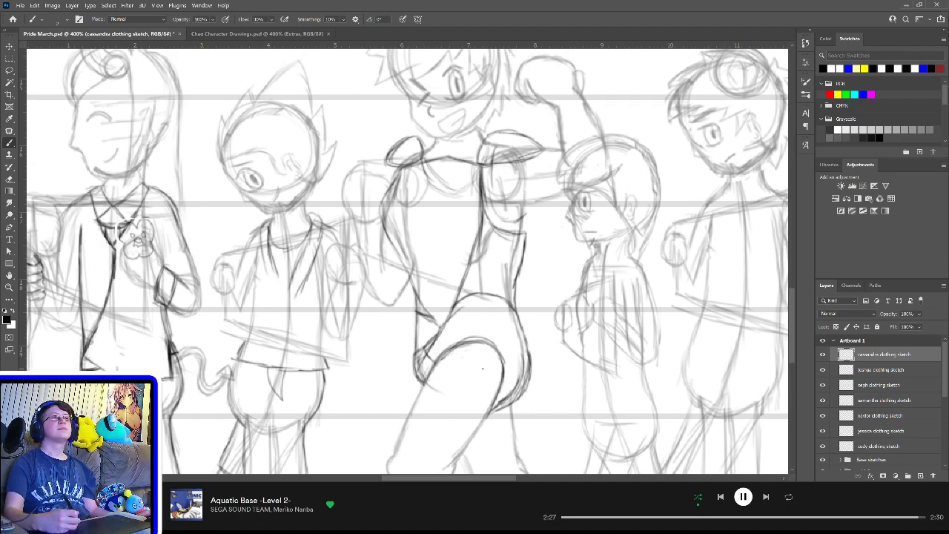
drag(418, 304, 436, 323)
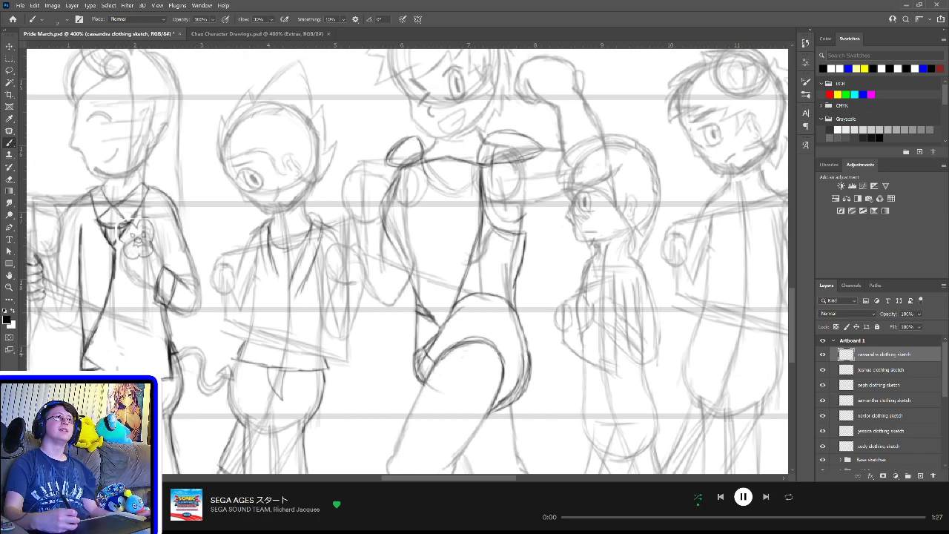
key(e)
drag(420, 313, 430, 325)
key(b)
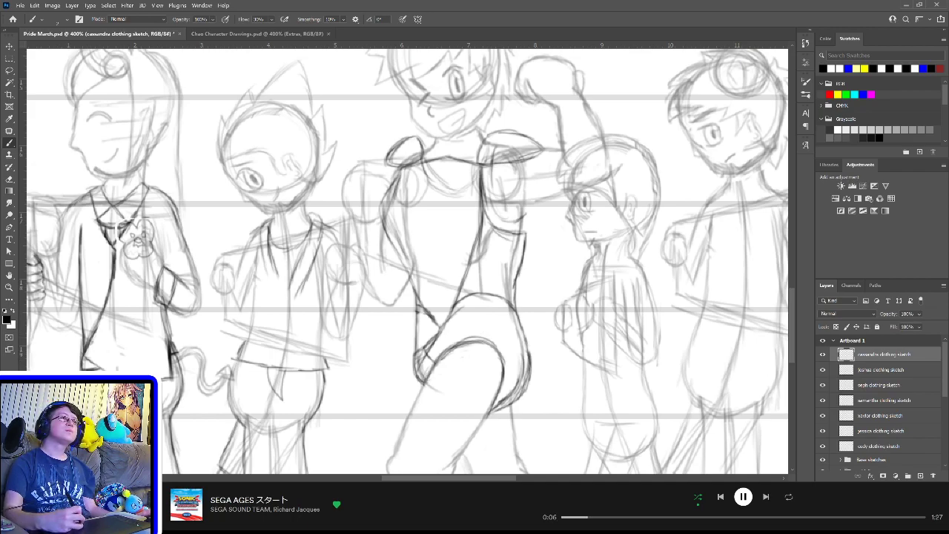
Step: Darken the hip and upper-leg lines, erase stray waist strokes, and redraw the pelvis line
mouse_move(427, 380)
mouse_down()
mouse_move(430, 358)
mouse_move(469, 331)
mouse_move(495, 332)
mouse_move(511, 359)
mouse_up()
mouse_move(499, 396)
mouse_down()
mouse_move(491, 411)
mouse_move(497, 401)
mouse_up()
drag(510, 352, 492, 414)
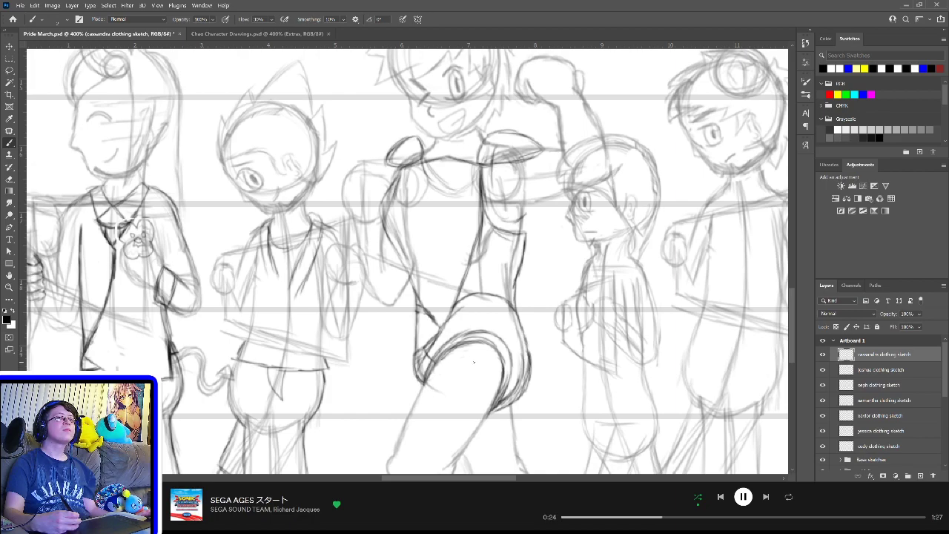
key(e)
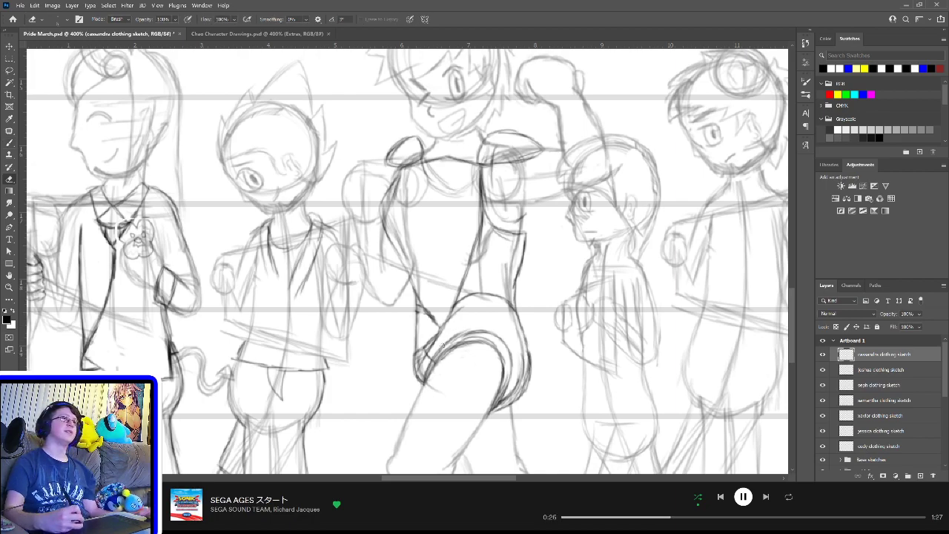
mouse_move(426, 365)
mouse_down()
mouse_move(425, 374)
mouse_move(454, 338)
mouse_move(485, 334)
mouse_move(502, 341)
mouse_move(502, 404)
mouse_move(509, 350)
mouse_move(518, 358)
mouse_move(522, 375)
mouse_move(507, 392)
mouse_up()
key(b)
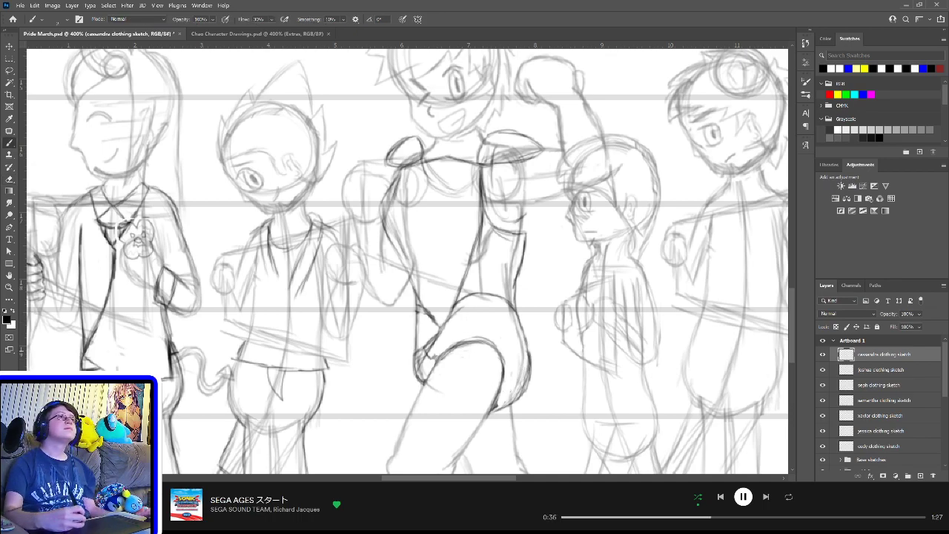
drag(423, 349, 441, 361)
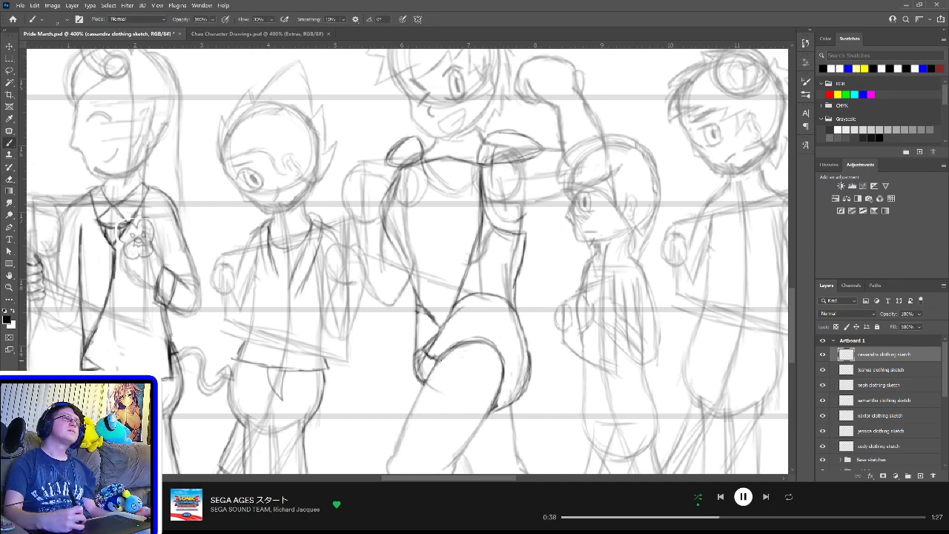
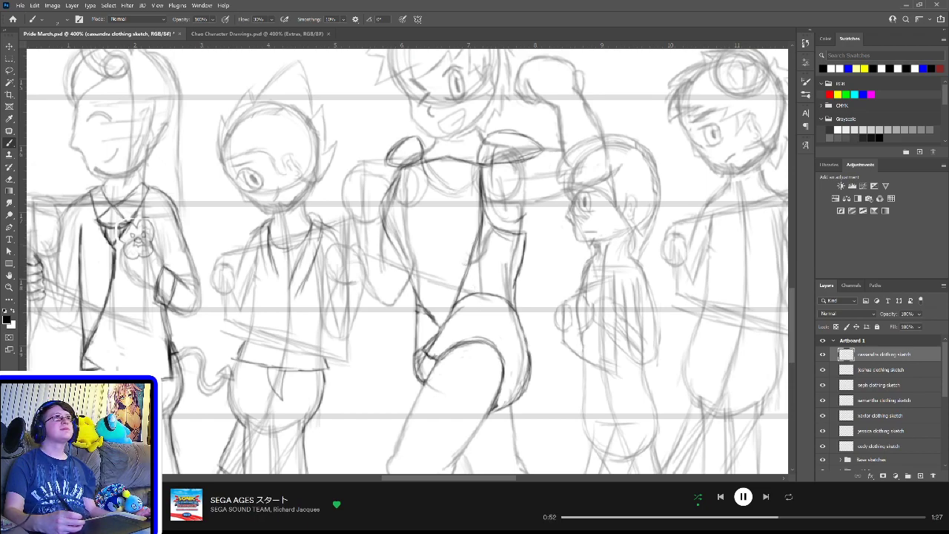
Step: Darken a line down the middle figure's torso, then pan down to the characters' feet
mouse_move(492, 166)
mouse_down()
mouse_move(494, 214)
mouse_move(523, 232)
mouse_up()
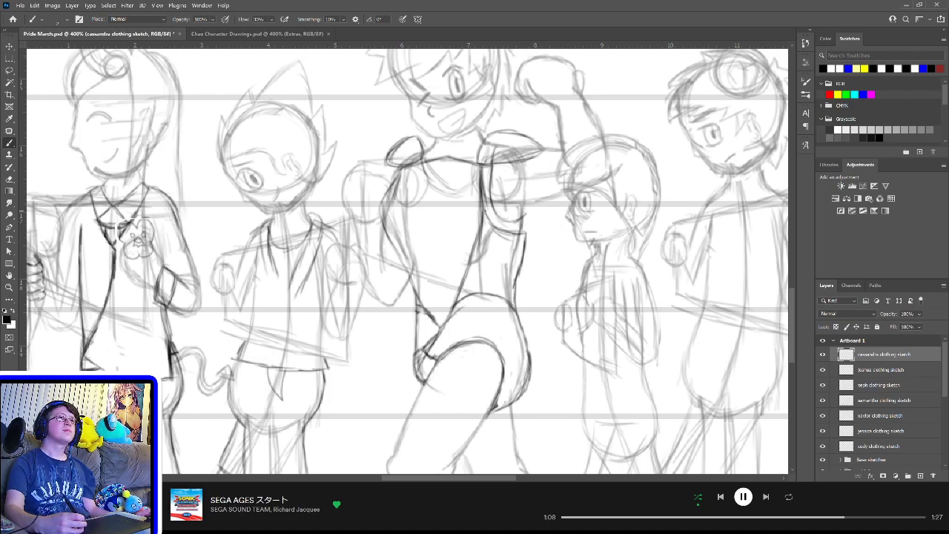
drag(512, 303, 510, 164)
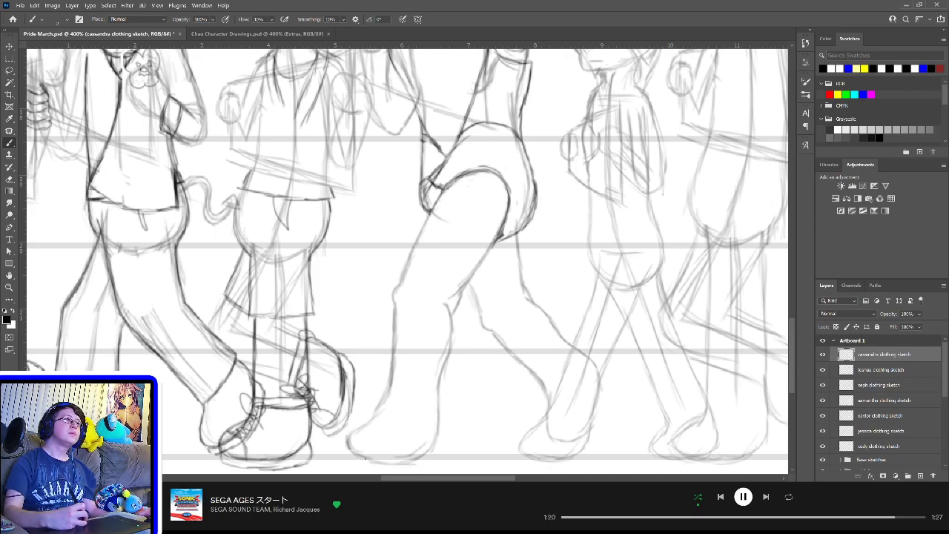
Step: Outline the front boot's sole, toe, top edge, leg line and heel
mouse_move(347, 448)
mouse_down()
mouse_move(389, 466)
mouse_move(430, 448)
mouse_move(412, 461)
mouse_up()
mouse_move(351, 447)
mouse_down()
mouse_move(348, 433)
mouse_move(361, 428)
mouse_up()
drag(376, 407, 351, 433)
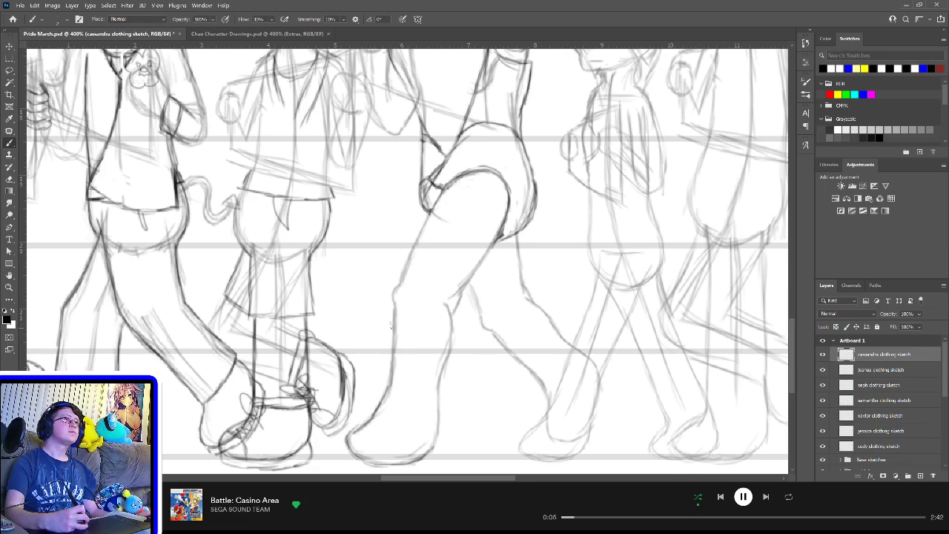
mouse_move(391, 325)
mouse_down()
mouse_move(453, 344)
mouse_move(438, 395)
mouse_up()
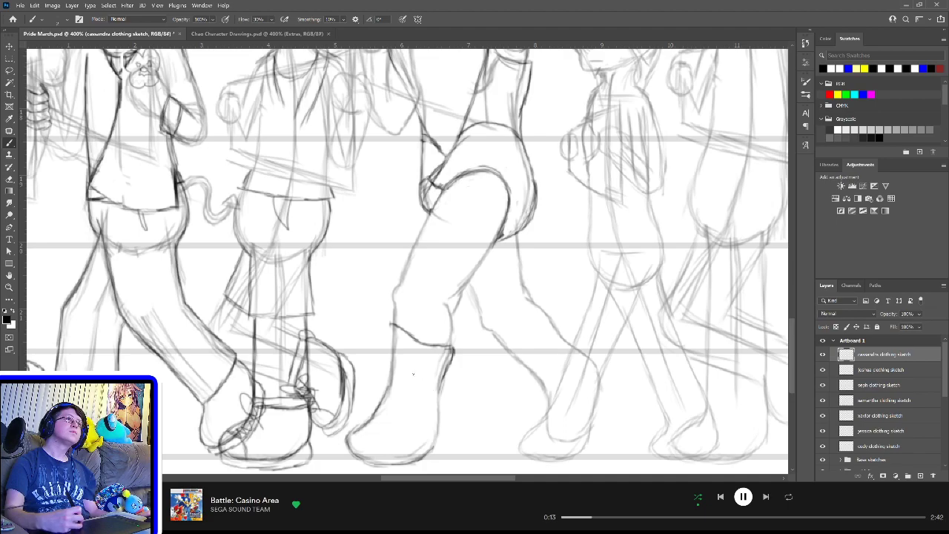
drag(391, 325, 379, 406)
drag(441, 428, 429, 454)
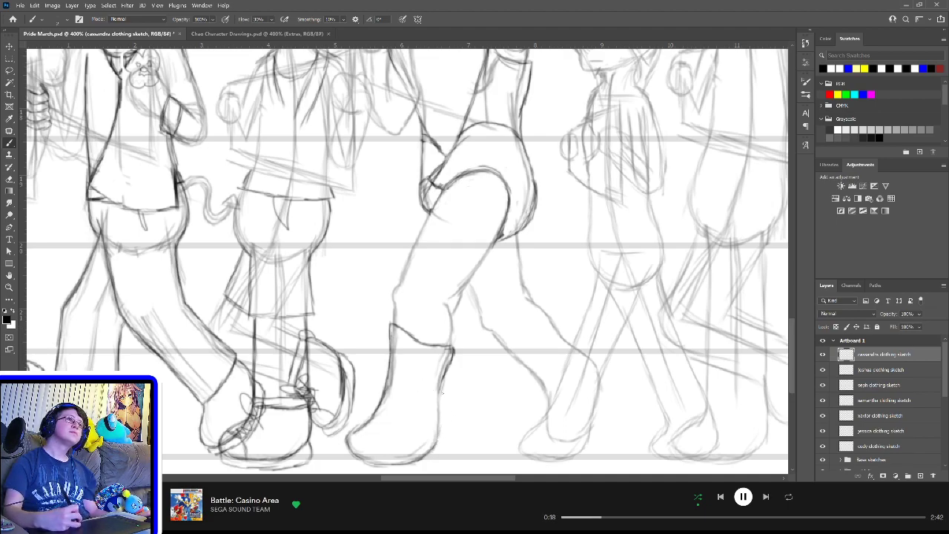
mouse_move(443, 382)
mouse_down()
mouse_move(437, 445)
mouse_move(424, 455)
mouse_up()
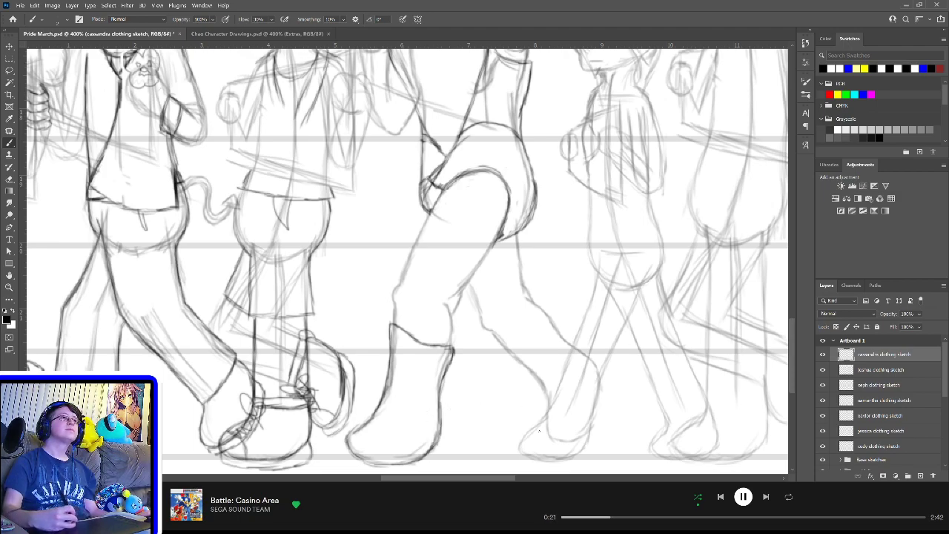
Step: Outline the back boot's bottom, leg line and top edge
mouse_move(546, 436)
mouse_down()
mouse_move(574, 446)
mouse_move(585, 438)
mouse_up()
mouse_move(599, 376)
mouse_down()
mouse_move(591, 427)
mouse_move(577, 439)
mouse_move(578, 426)
mouse_move(542, 402)
mouse_move(549, 441)
mouse_move(543, 385)
mouse_up()
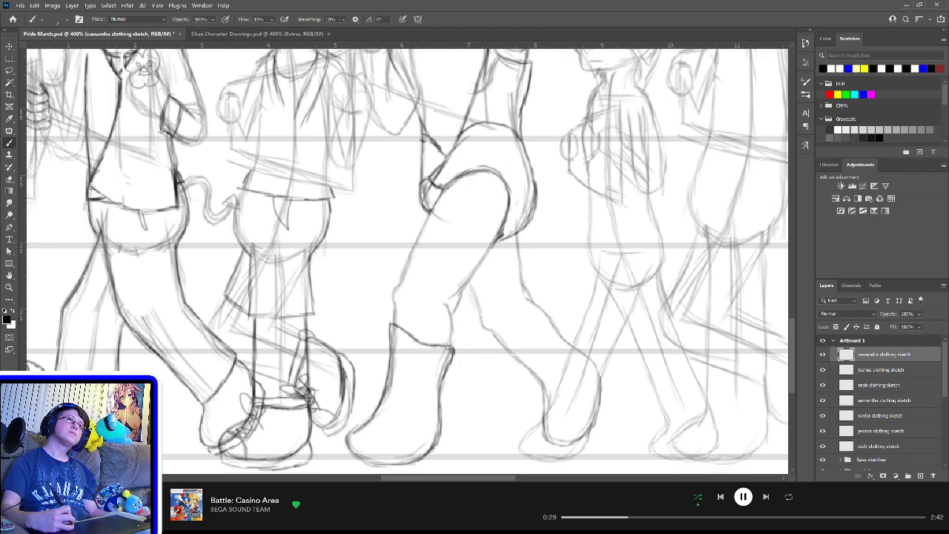
drag(507, 351, 545, 402)
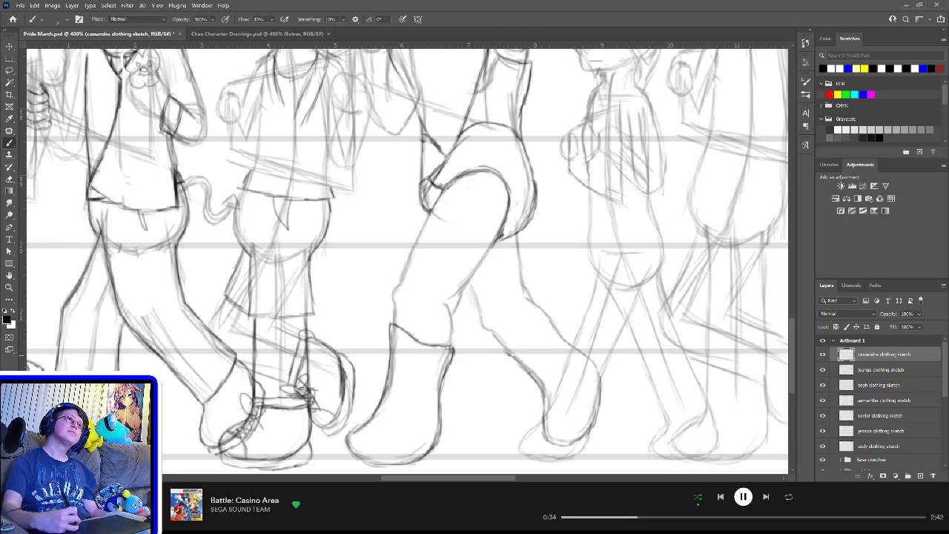
mouse_move(502, 347)
mouse_down()
mouse_move(559, 337)
mouse_move(543, 346)
mouse_move(559, 330)
mouse_move(583, 349)
mouse_move(552, 341)
mouse_move(584, 354)
mouse_up()
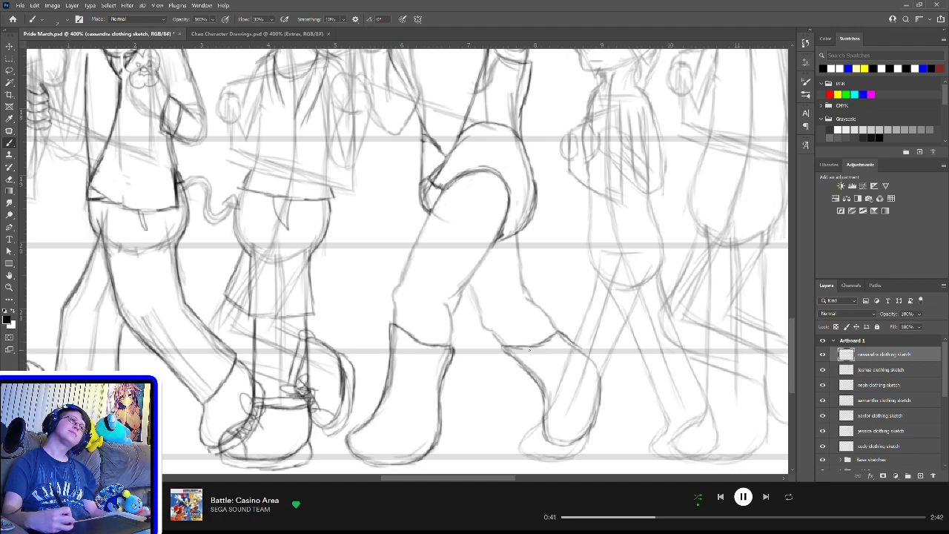
mouse_move(497, 353)
mouse_down()
mouse_move(551, 326)
mouse_move(575, 347)
mouse_up()
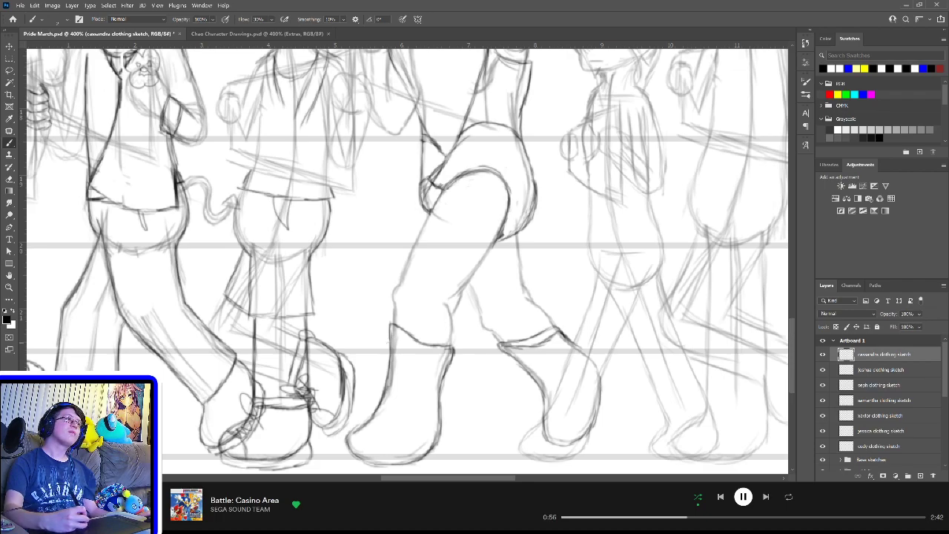
Step: Erase the stray upper outline on the front boot and the stray ankle stroke on the back boot
key(e)
drag(386, 333, 396, 323)
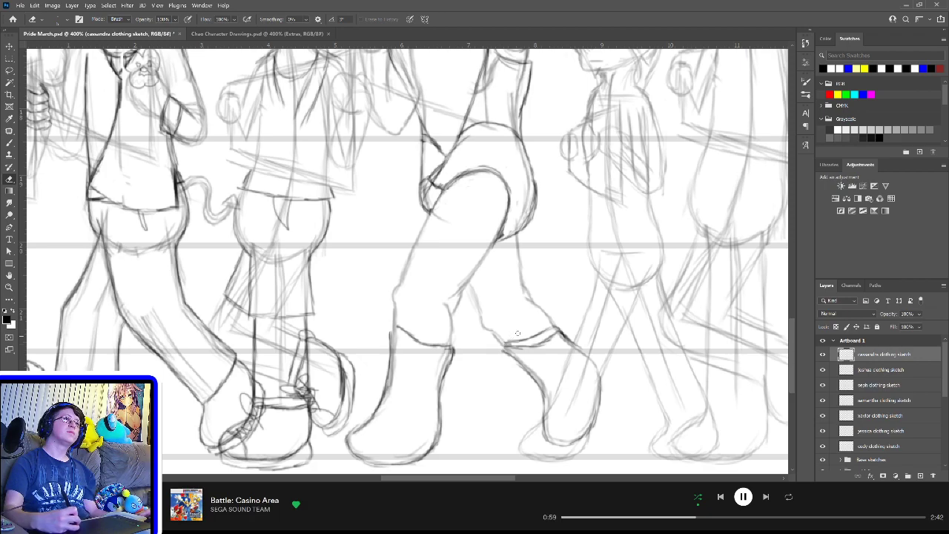
drag(512, 346, 551, 338)
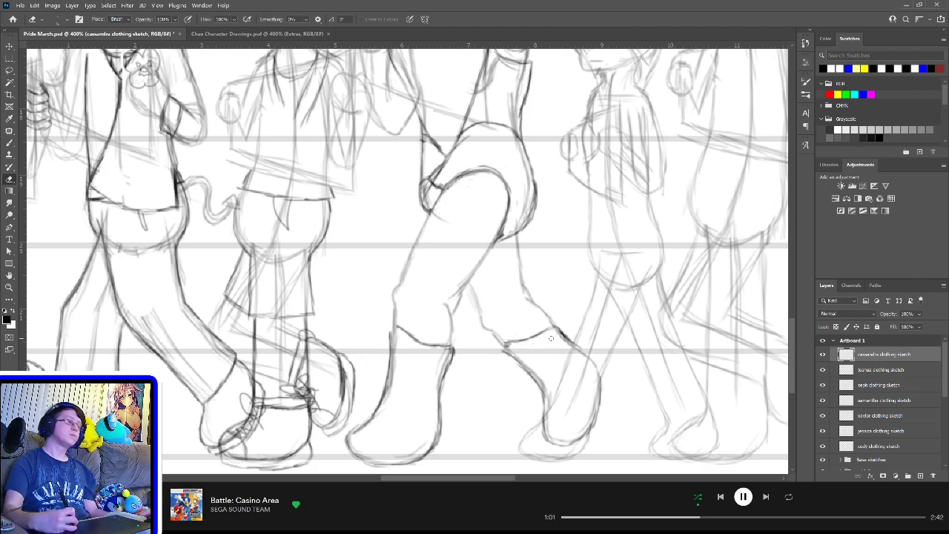
Step: Redraw both boots' leg lines and ankles, the front toe, and the back boot's sole
key(b)
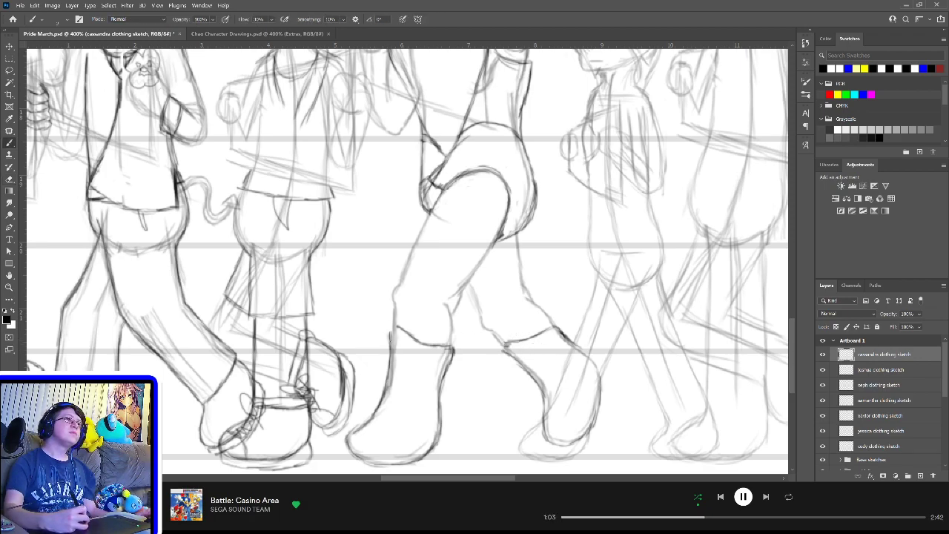
drag(389, 315, 386, 347)
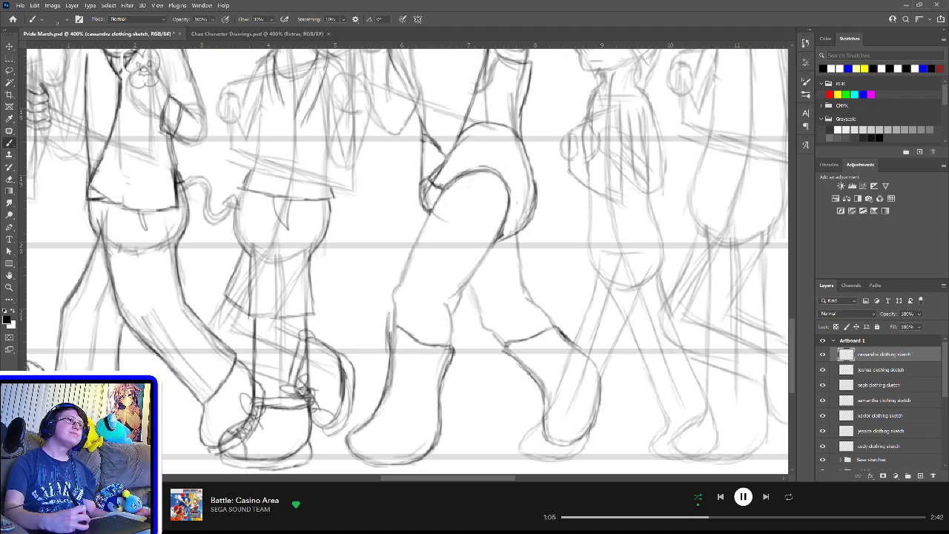
drag(387, 313, 408, 332)
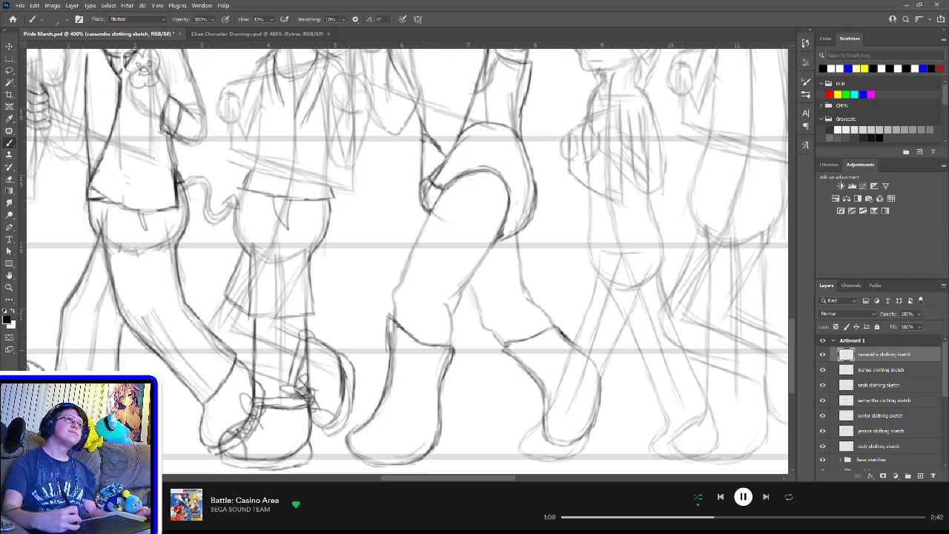
mouse_move(495, 341)
mouse_down()
mouse_move(514, 361)
mouse_move(518, 342)
mouse_move(531, 340)
mouse_up()
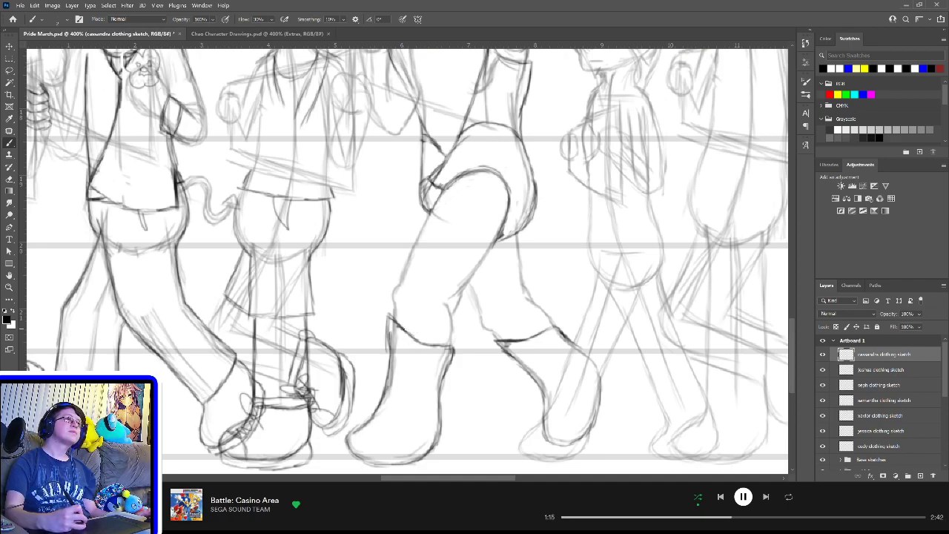
drag(398, 327, 393, 354)
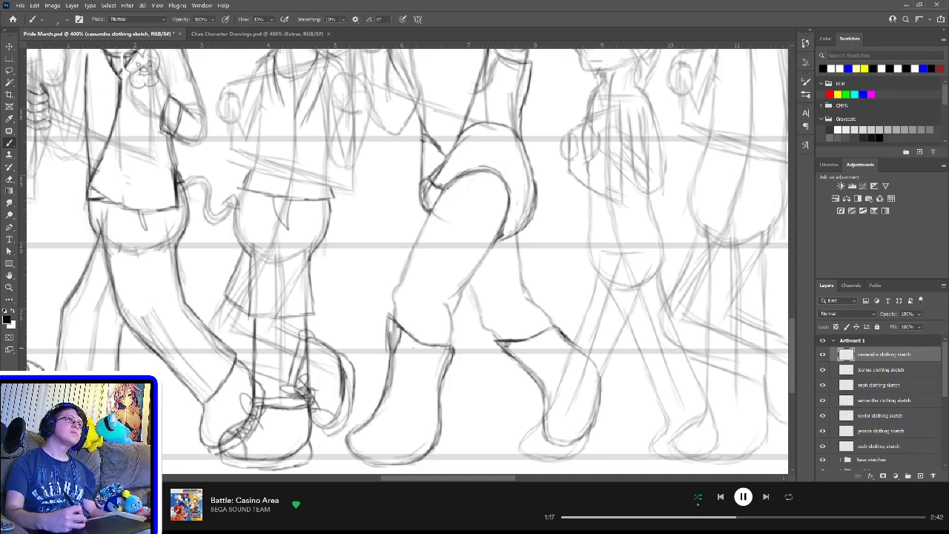
drag(514, 343, 525, 369)
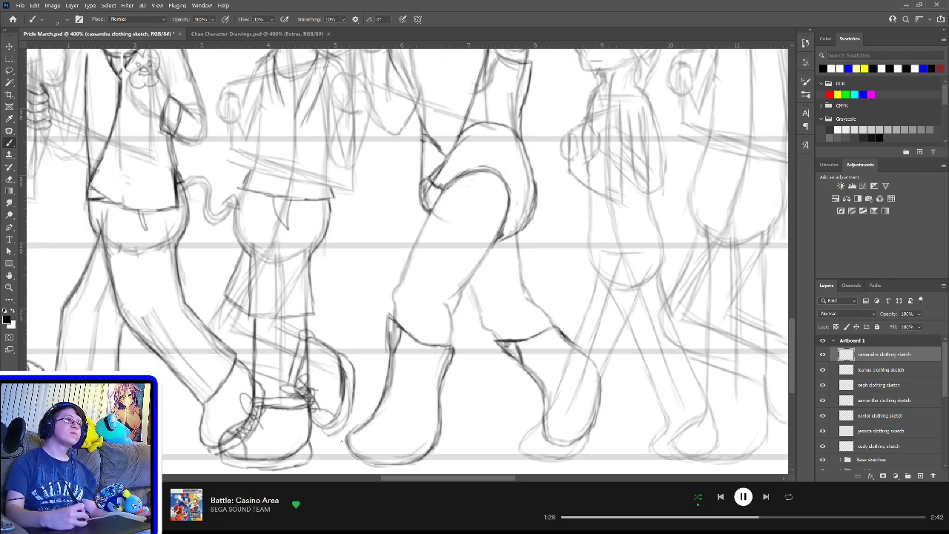
mouse_move(342, 442)
mouse_down()
mouse_move(362, 428)
mouse_move(366, 465)
mouse_move(337, 458)
mouse_move(340, 445)
mouse_move(348, 464)
mouse_move(331, 459)
mouse_move(351, 429)
mouse_up()
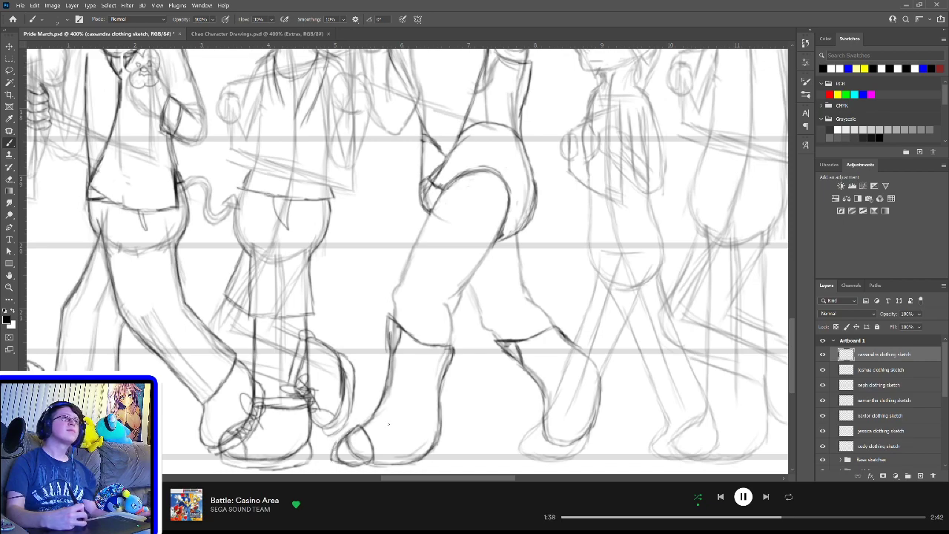
mouse_move(542, 420)
mouse_down()
mouse_move(544, 451)
mouse_move(582, 439)
mouse_move(562, 429)
mouse_move(577, 443)
mouse_up()
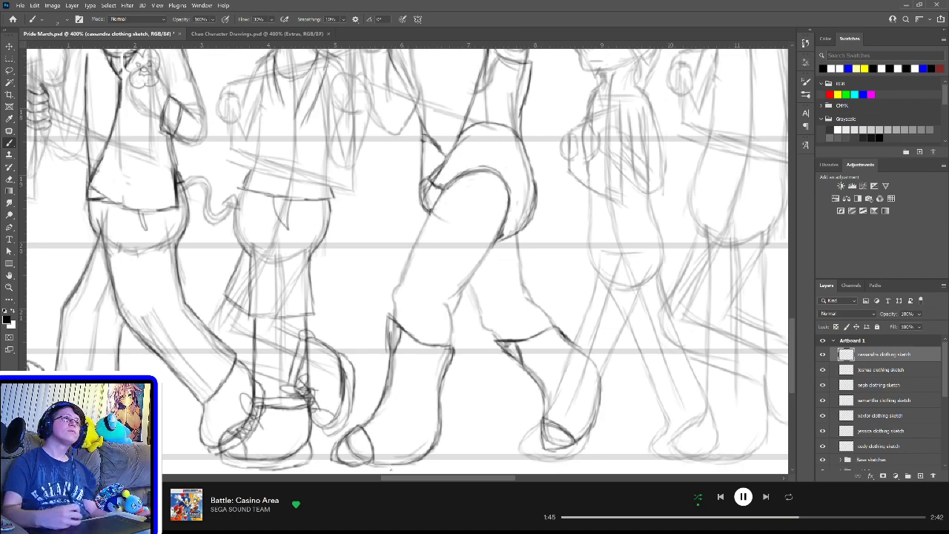
Step: Draw the front boot's sole and the back boot's heel and toe edge
scroll(462, 413, down, 2)
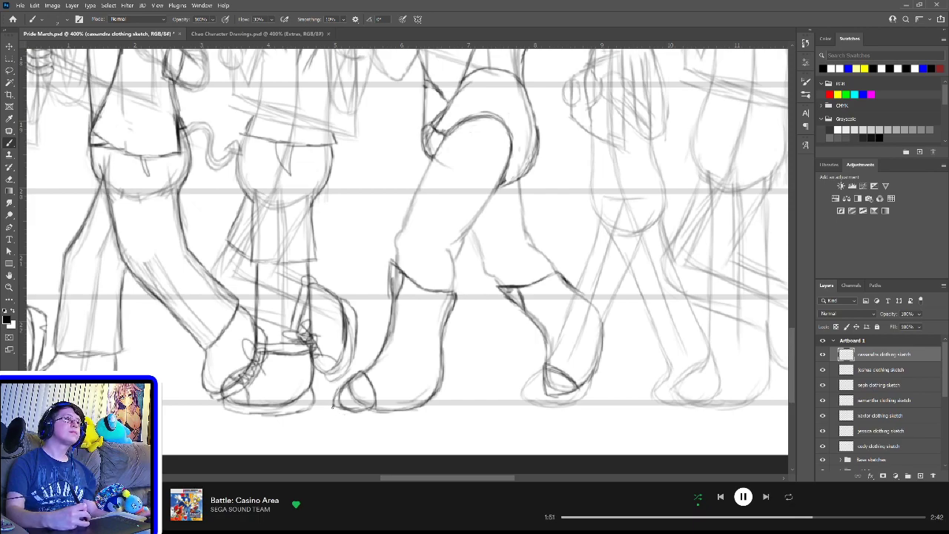
mouse_move(333, 409)
mouse_down()
mouse_move(427, 415)
mouse_move(447, 382)
mouse_move(438, 411)
mouse_move(448, 406)
mouse_move(424, 417)
mouse_move(448, 405)
mouse_move(435, 417)
mouse_up()
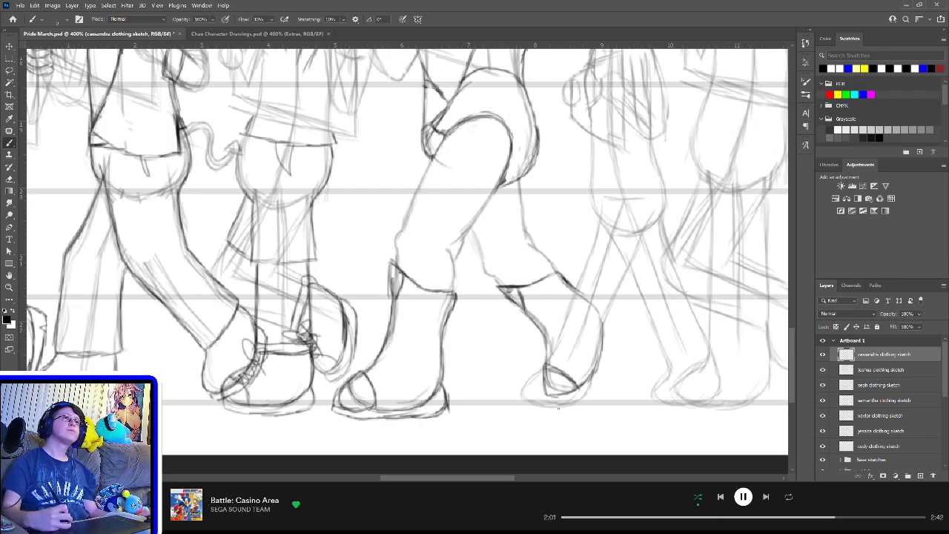
mouse_move(547, 393)
mouse_down()
mouse_move(548, 404)
mouse_move(569, 400)
mouse_move(600, 379)
mouse_up()
drag(610, 336, 592, 388)
mouse_move(603, 314)
mouse_down()
mouse_move(601, 367)
mouse_move(598, 385)
mouse_up()
key(e)
key(b)
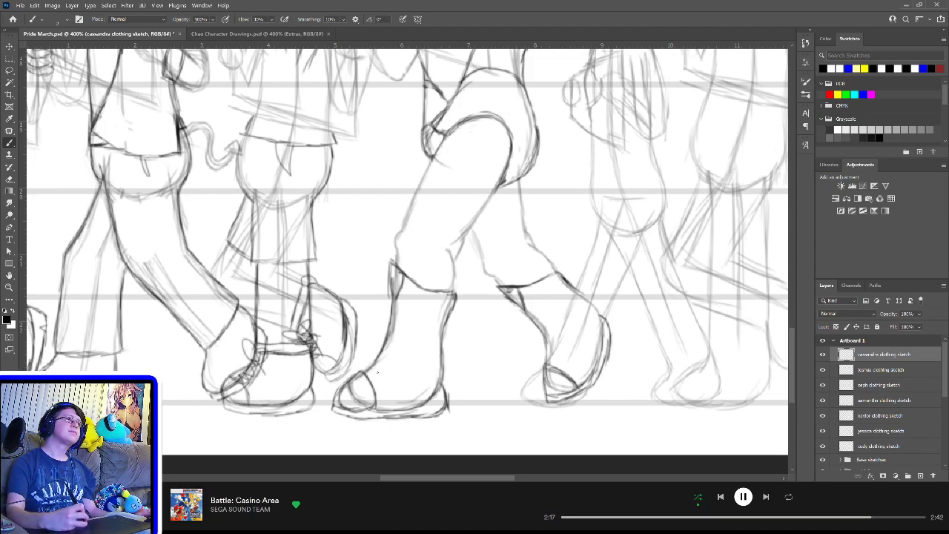
Step: Add a curved toe cap to the front boot and cuffs across both boot tops
drag(373, 367, 393, 411)
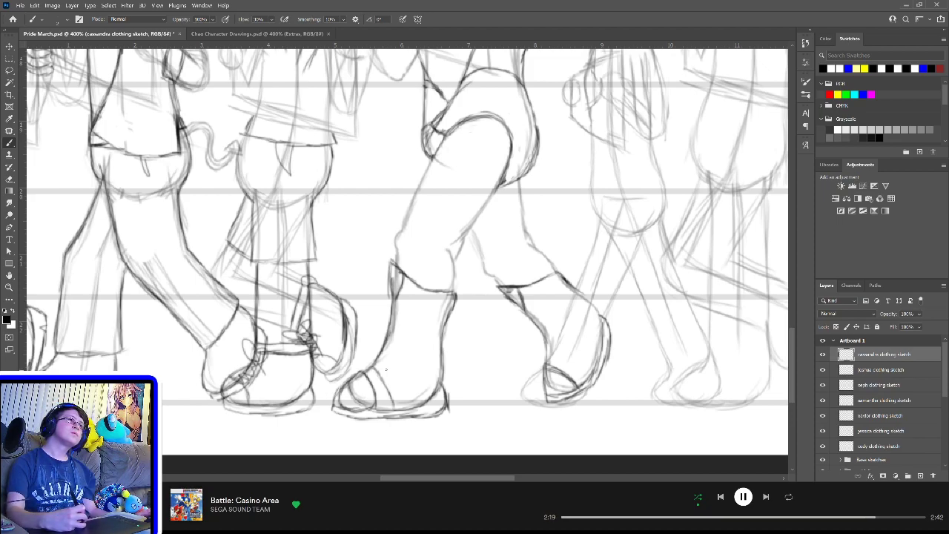
drag(381, 358, 409, 405)
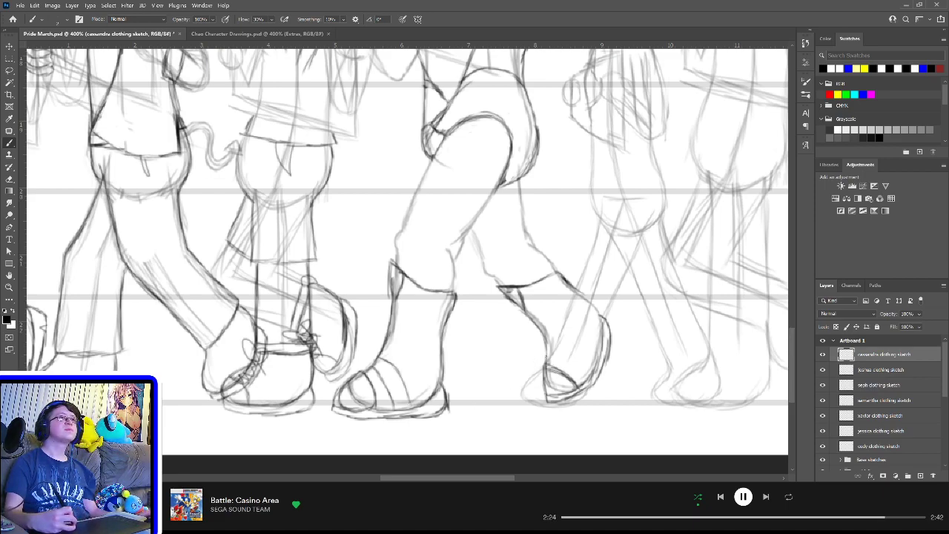
drag(546, 357, 586, 385)
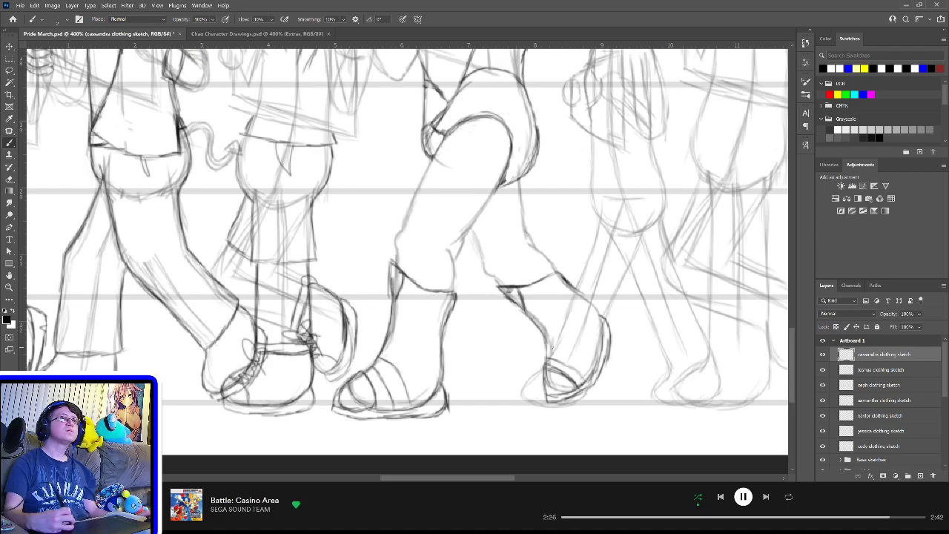
drag(546, 349, 590, 370)
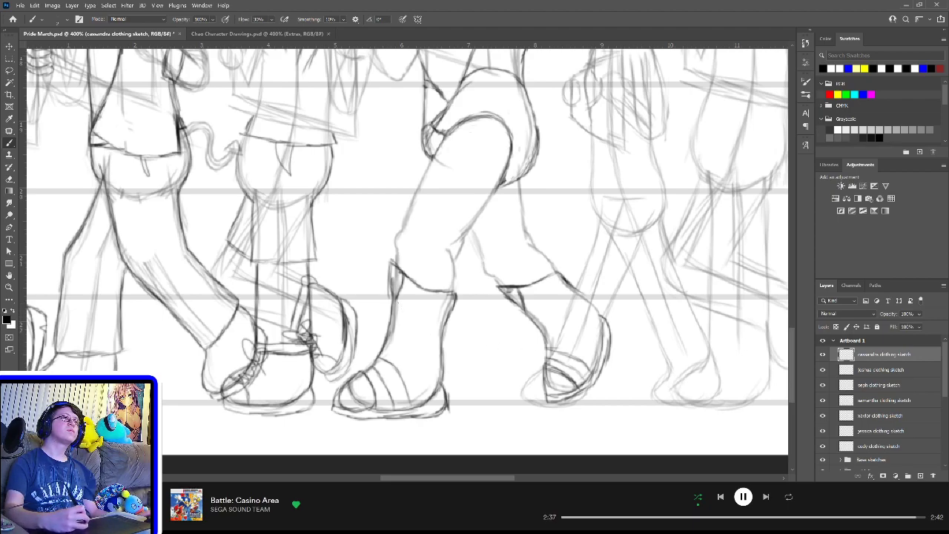
drag(391, 300, 456, 315)
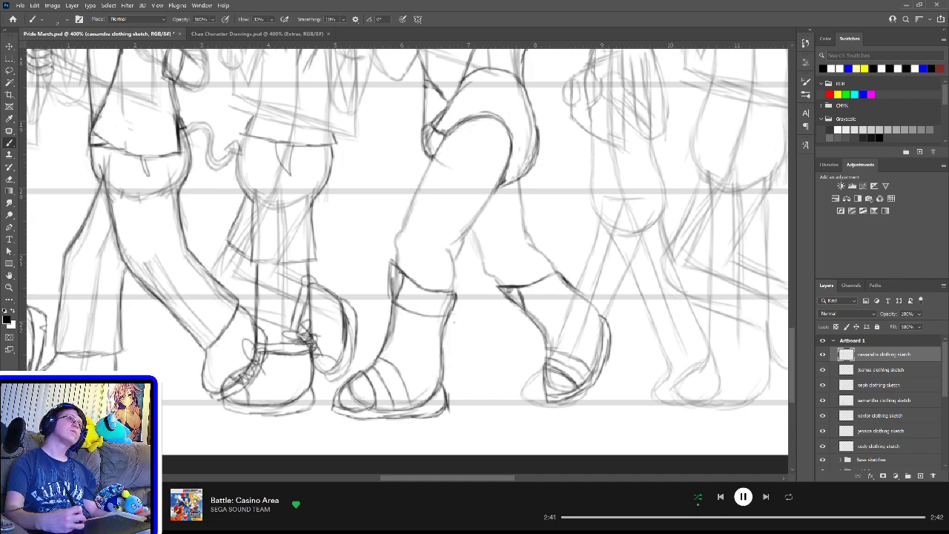
mouse_move(522, 310)
mouse_down()
mouse_move(533, 315)
mouse_move(555, 297)
mouse_move(540, 307)
mouse_move(548, 311)
mouse_up()
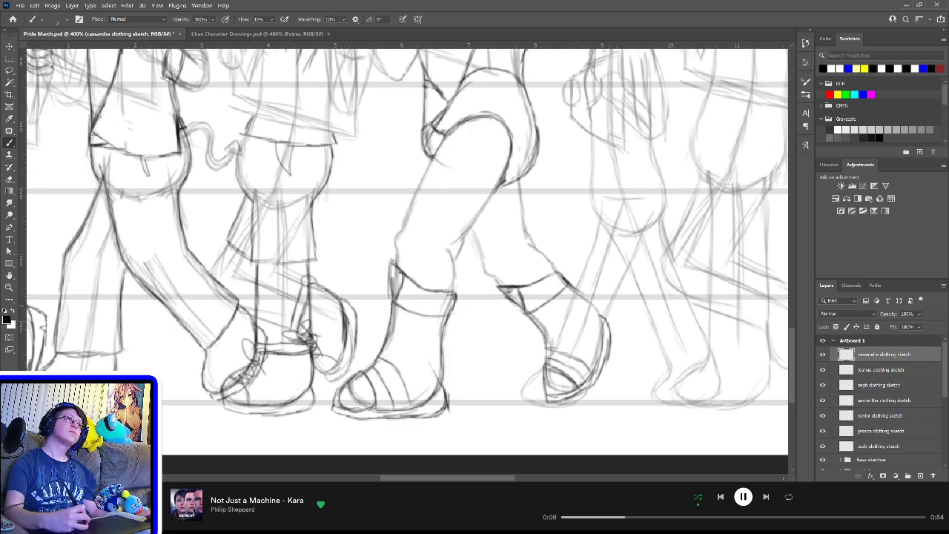
Step: Ink the centre boot's left edge and fill in strokes down the right boot
drag(392, 304, 438, 370)
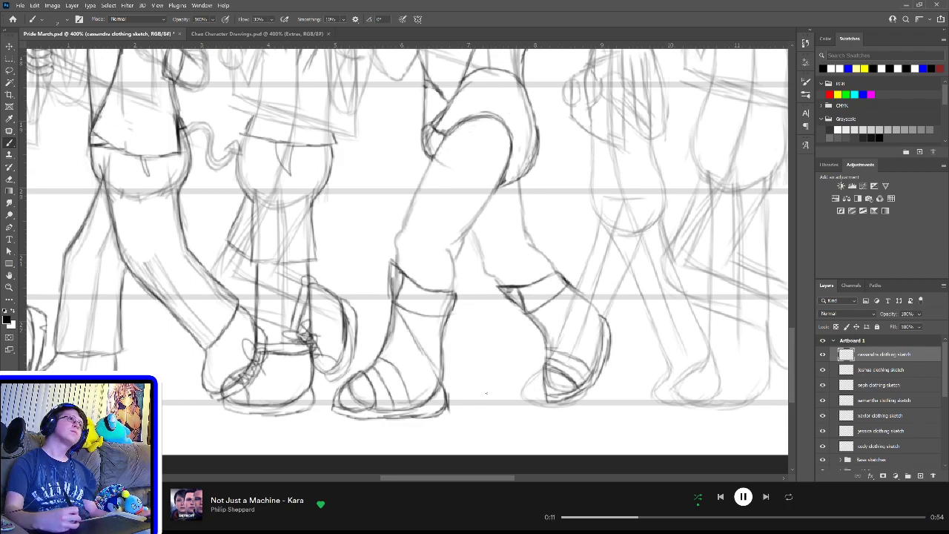
drag(525, 313, 598, 323)
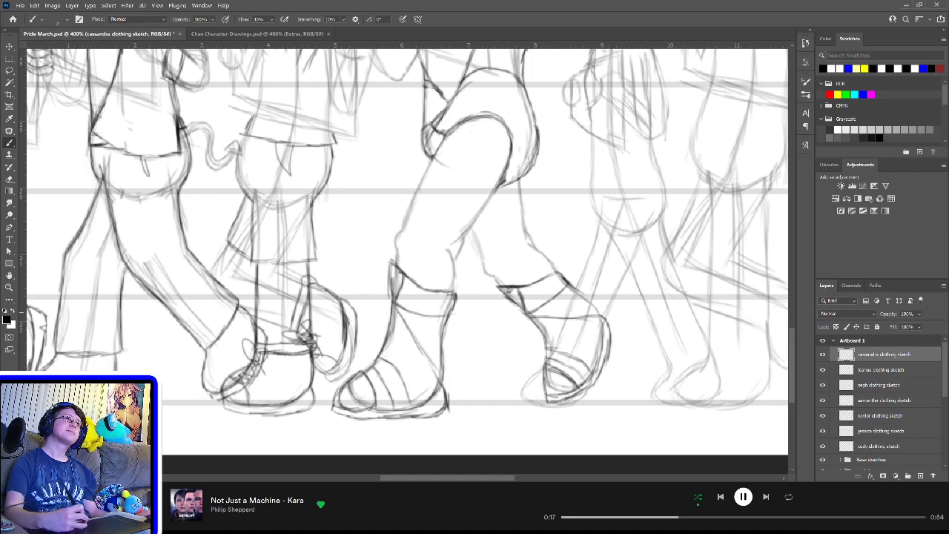
drag(394, 307, 411, 405)
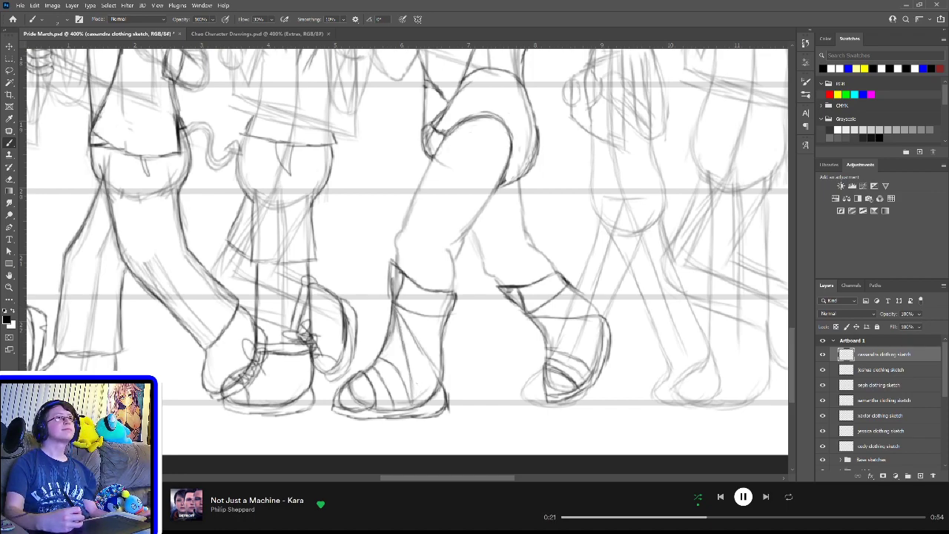
drag(532, 318, 561, 337)
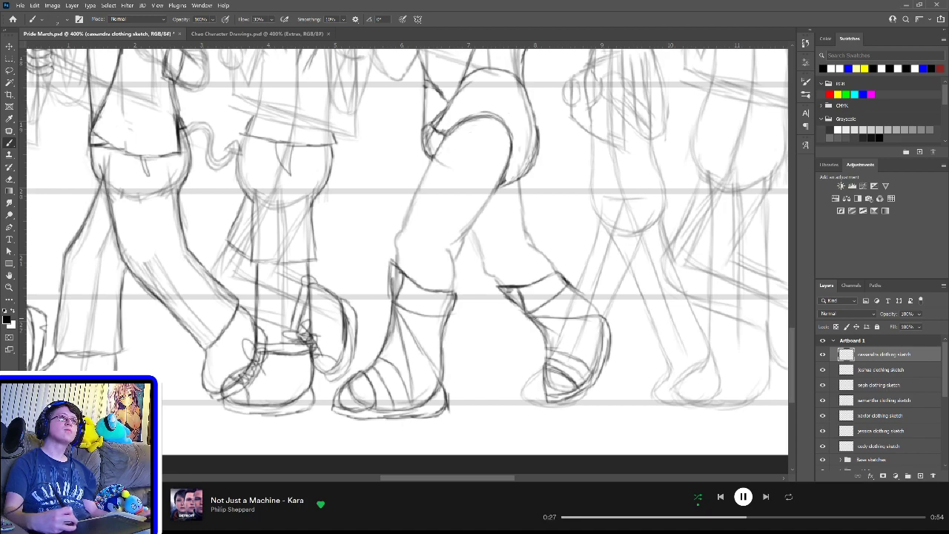
drag(533, 319, 591, 366)
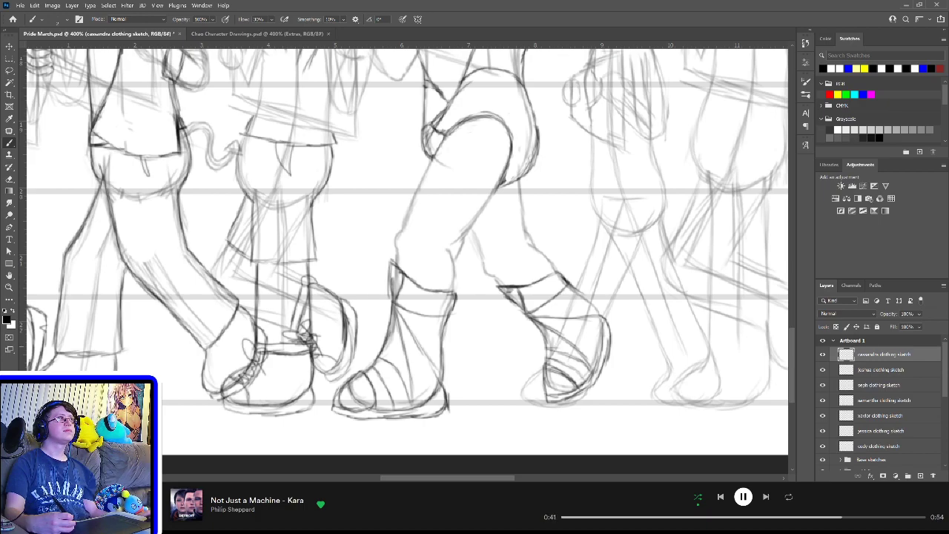
Step: Erase faint lines around both figures' ankles and draw a darker pant cuff
key(e)
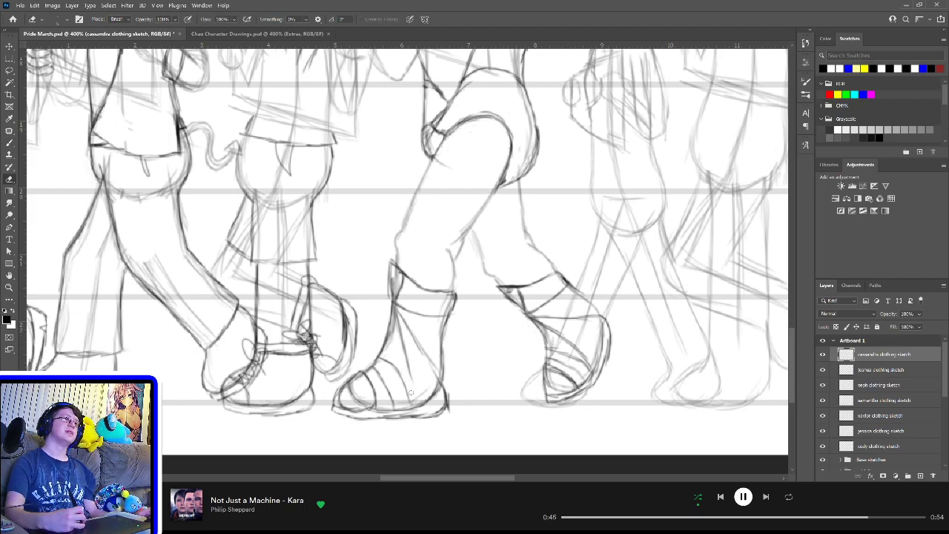
mouse_move(406, 382)
mouse_down()
mouse_move(400, 311)
mouse_move(403, 354)
mouse_move(418, 338)
mouse_move(437, 371)
mouse_up()
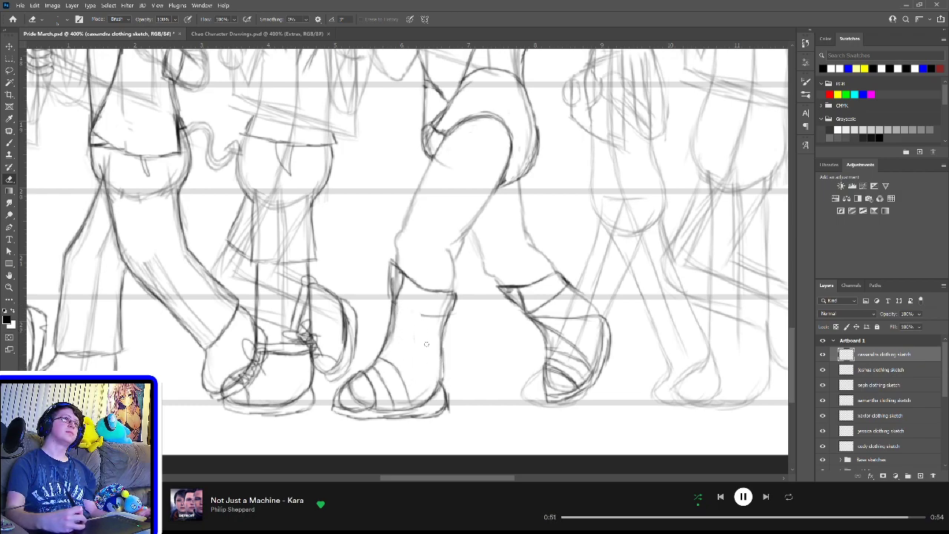
drag(446, 310, 420, 338)
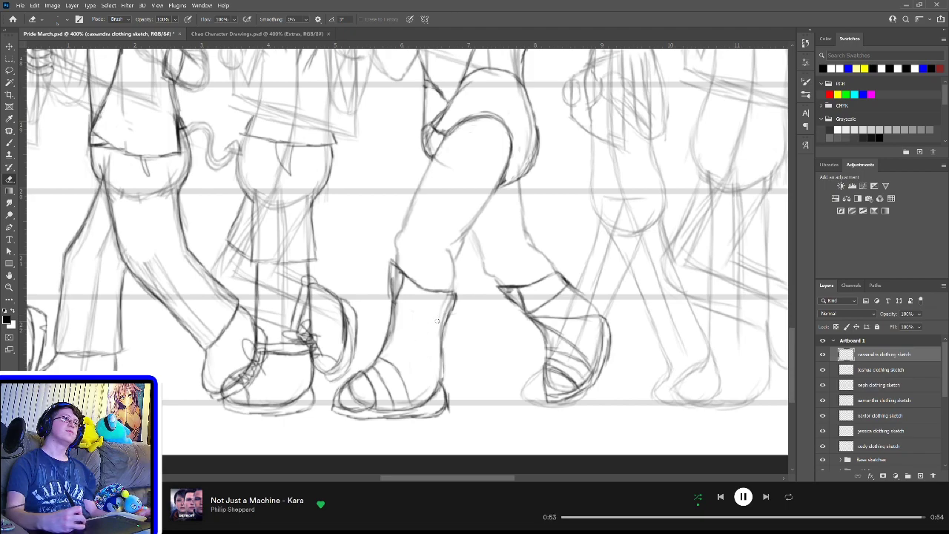
mouse_move(538, 312)
mouse_down()
mouse_move(586, 362)
mouse_move(549, 328)
mouse_move(542, 306)
mouse_move(565, 286)
mouse_move(596, 316)
mouse_move(583, 315)
mouse_up()
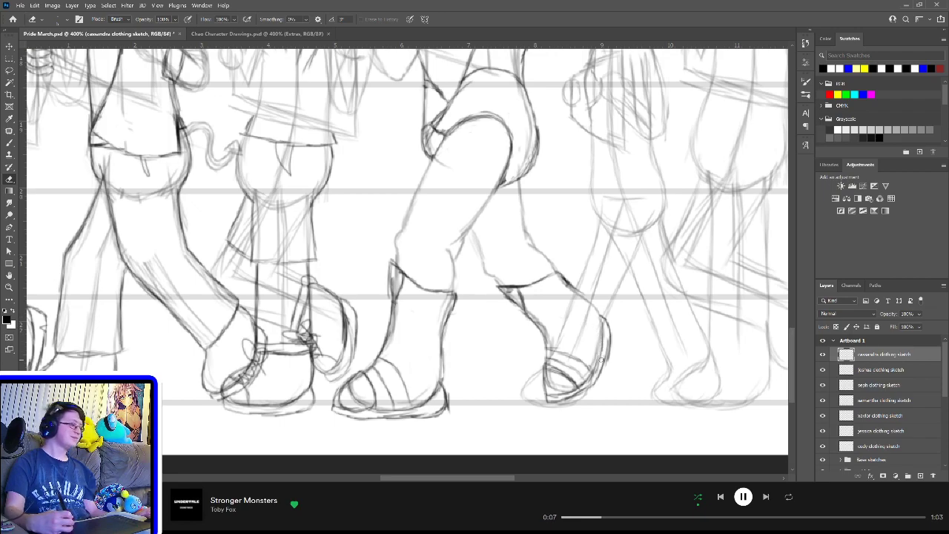
key(b)
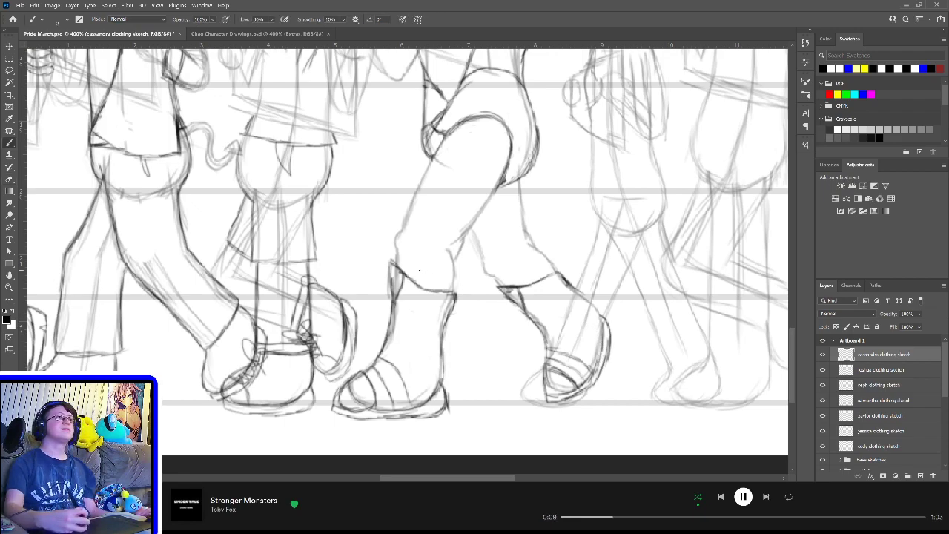
drag(400, 273, 454, 293)
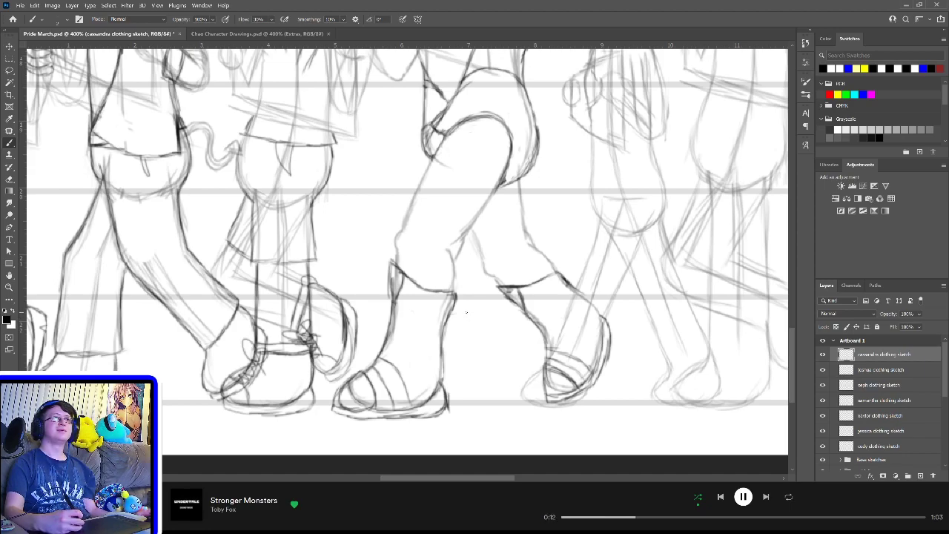
Step: Save Pride March.psd and view the whole artboard lineup
key(ctrl+s)
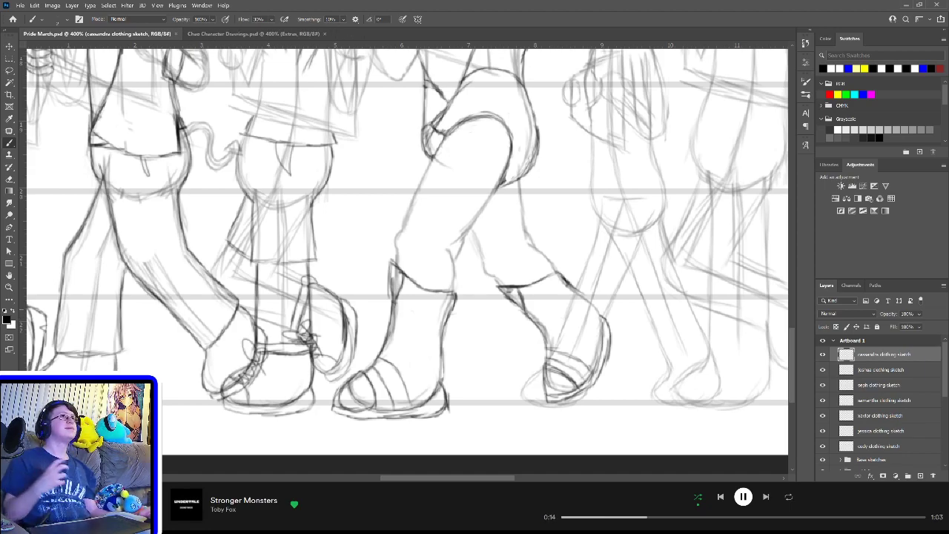
key(ctrl+0)
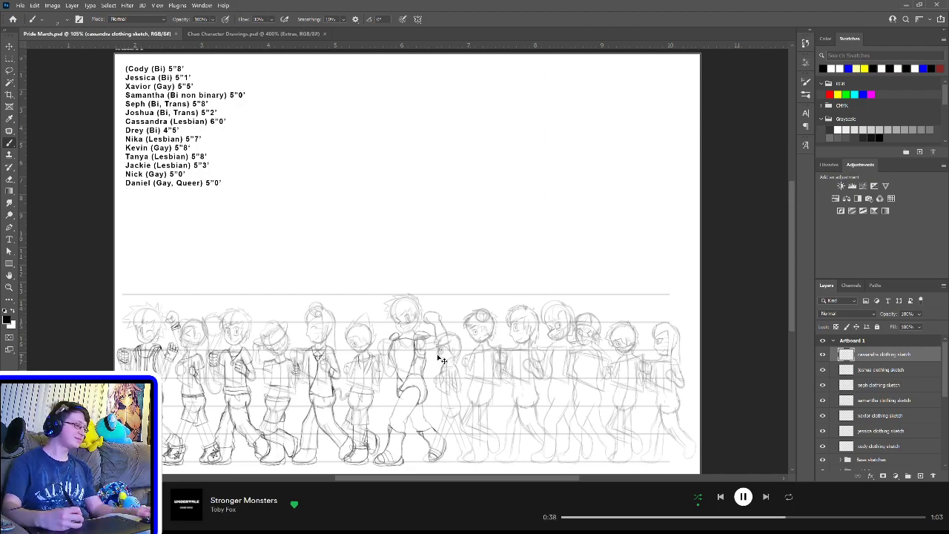
scroll(441, 360, up, 5)
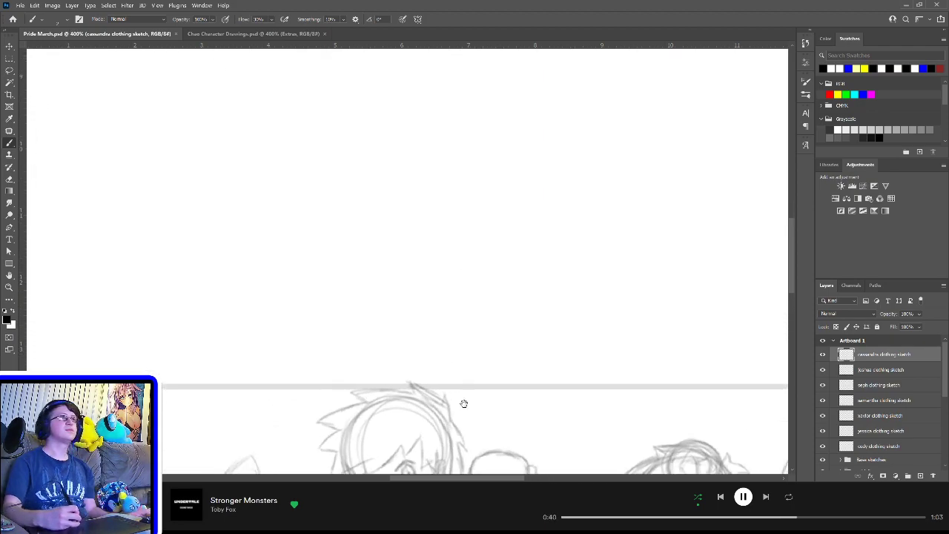
scroll(464, 403, down, 10)
scroll(466, 292, down, 1)
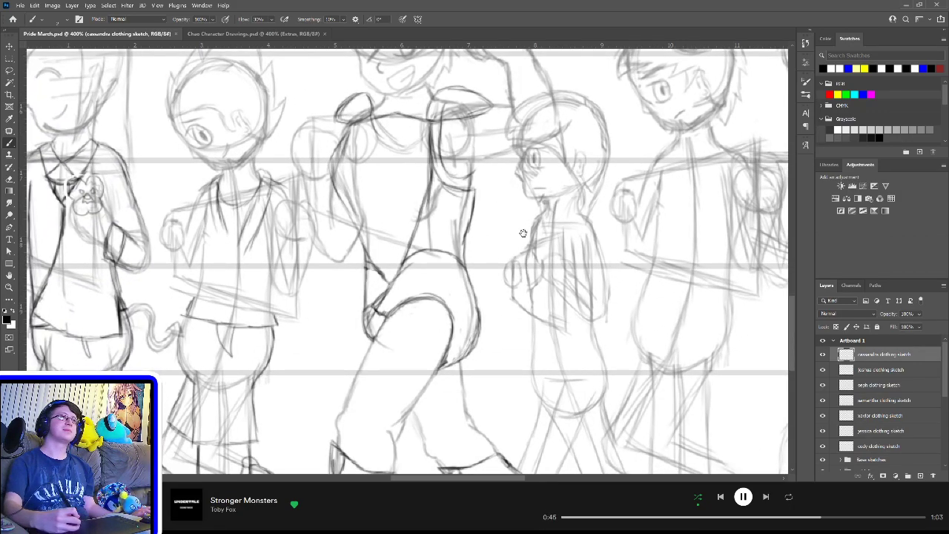
Step: Refine the central figure's shoulder and torso lines, running a long line down to its leg
scroll(524, 235, up, 6)
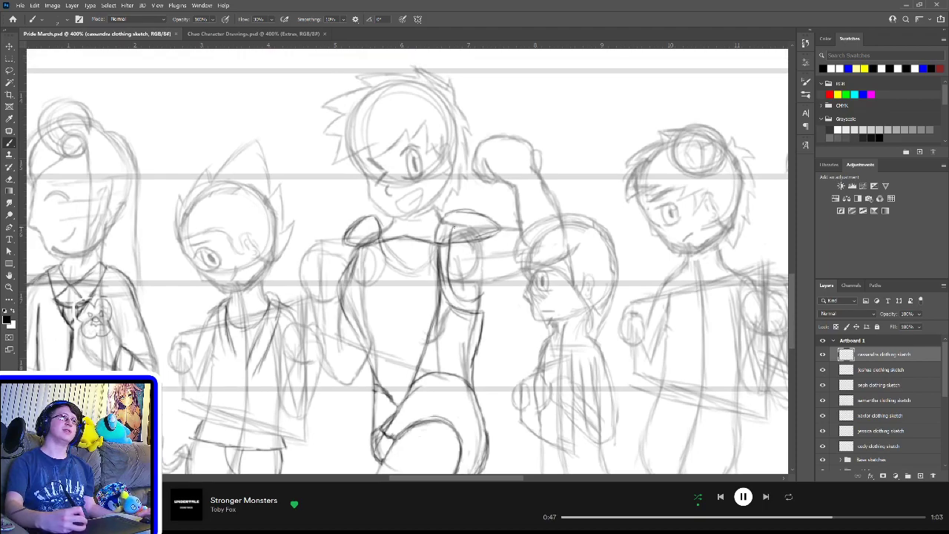
drag(454, 240, 466, 227)
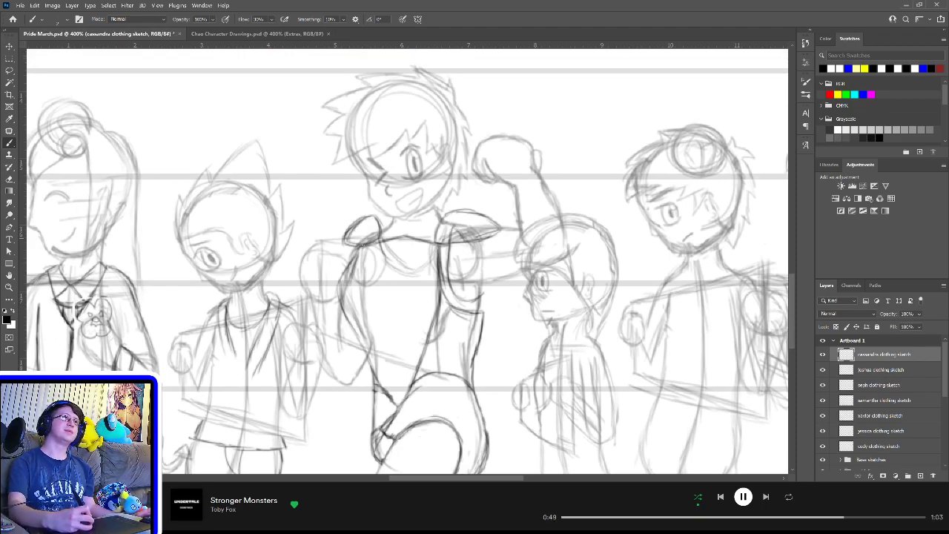
drag(362, 240, 364, 268)
mouse_move(489, 350)
mouse_down()
mouse_move(498, 223)
mouse_move(476, 149)
mouse_move(514, 247)
mouse_up()
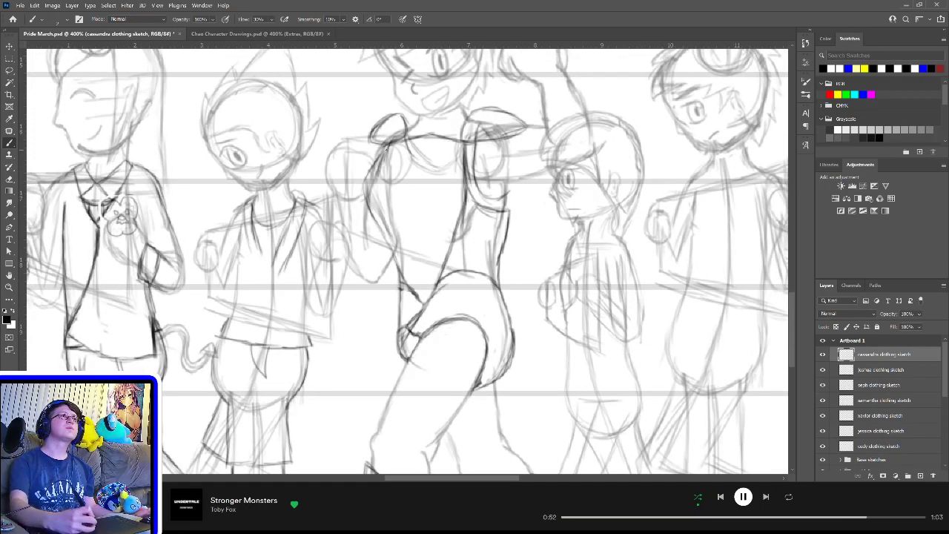
mouse_move(384, 152)
mouse_down()
mouse_move(395, 206)
mouse_move(412, 217)
mouse_move(433, 321)
mouse_move(460, 337)
mouse_move(482, 373)
mouse_move(485, 420)
mouse_move(467, 456)
mouse_up()
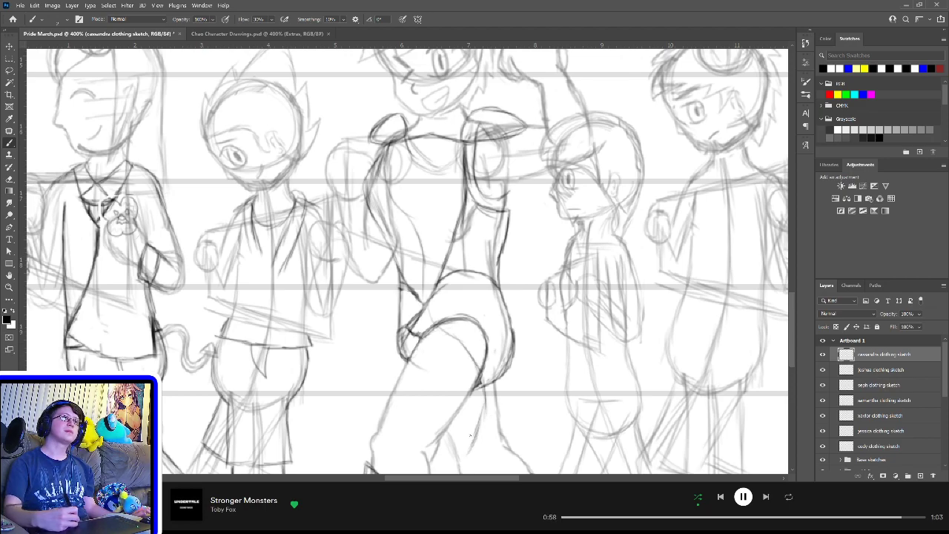
drag(506, 398, 506, 336)
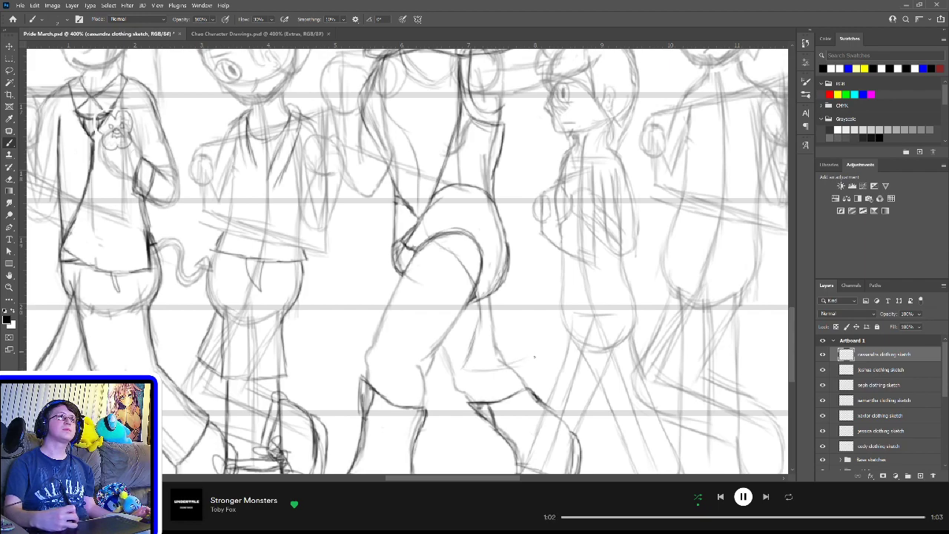
Step: Sketch lines on the lower legs, across the right figure's leg and down its side
drag(530, 297, 526, 385)
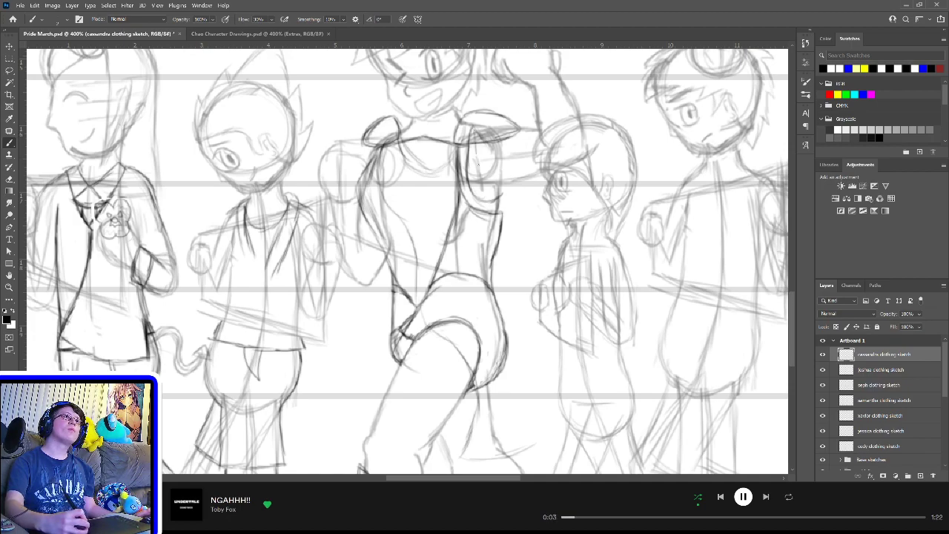
mouse_move(512, 221)
mouse_down()
mouse_move(515, 299)
mouse_move(534, 313)
mouse_move(541, 354)
mouse_move(583, 412)
mouse_move(514, 454)
mouse_up()
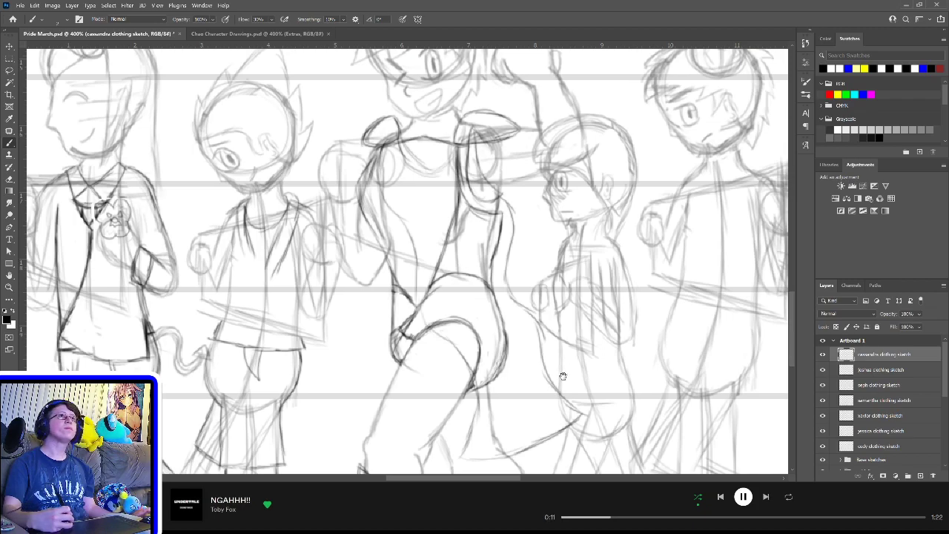
mouse_move(572, 349)
mouse_down()
mouse_move(575, 278)
mouse_move(570, 311)
mouse_up()
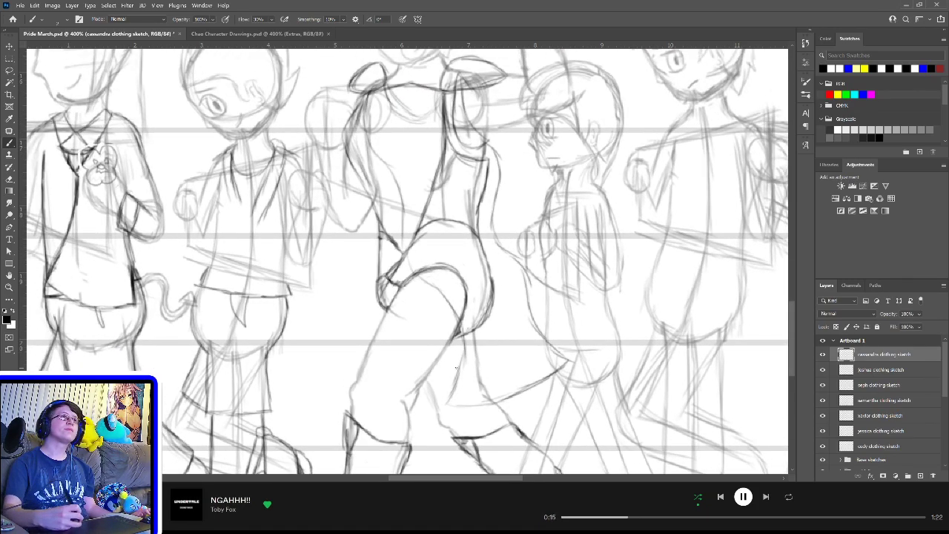
drag(461, 333, 468, 406)
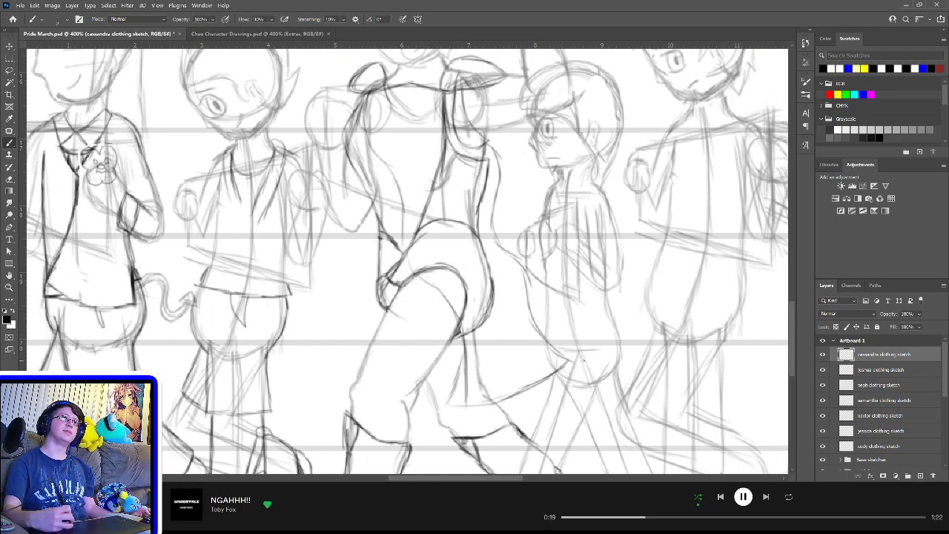
drag(592, 346, 543, 386)
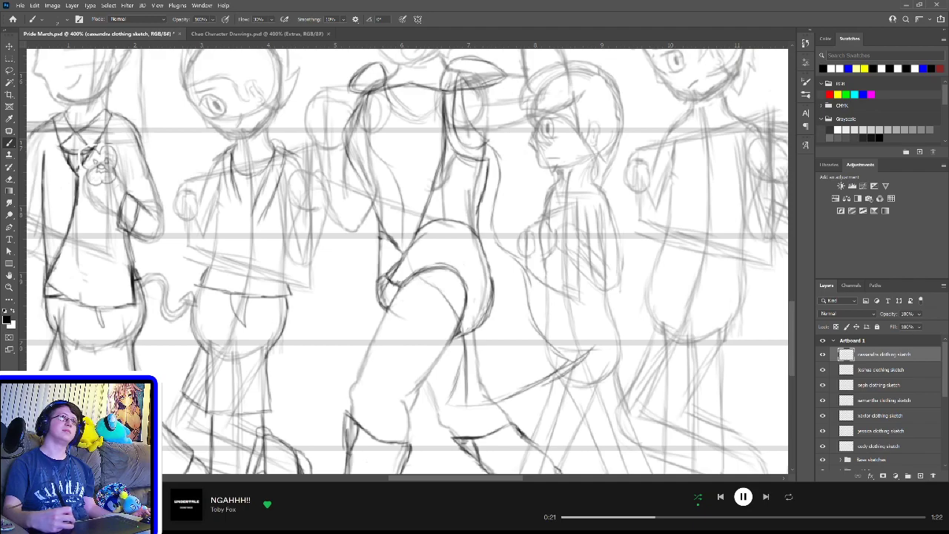
drag(461, 406, 558, 376)
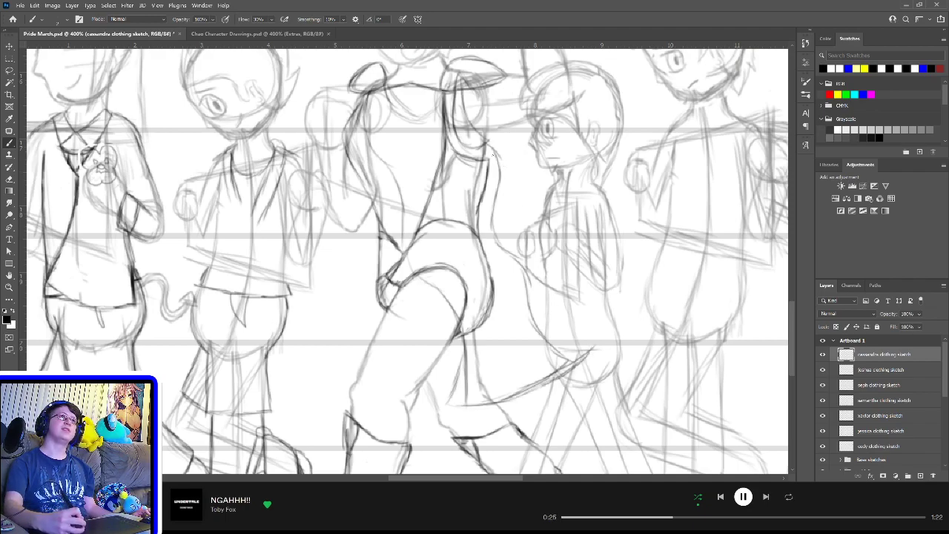
mouse_move(499, 160)
mouse_down()
mouse_move(525, 264)
mouse_move(548, 285)
mouse_move(565, 339)
mouse_move(598, 348)
mouse_up()
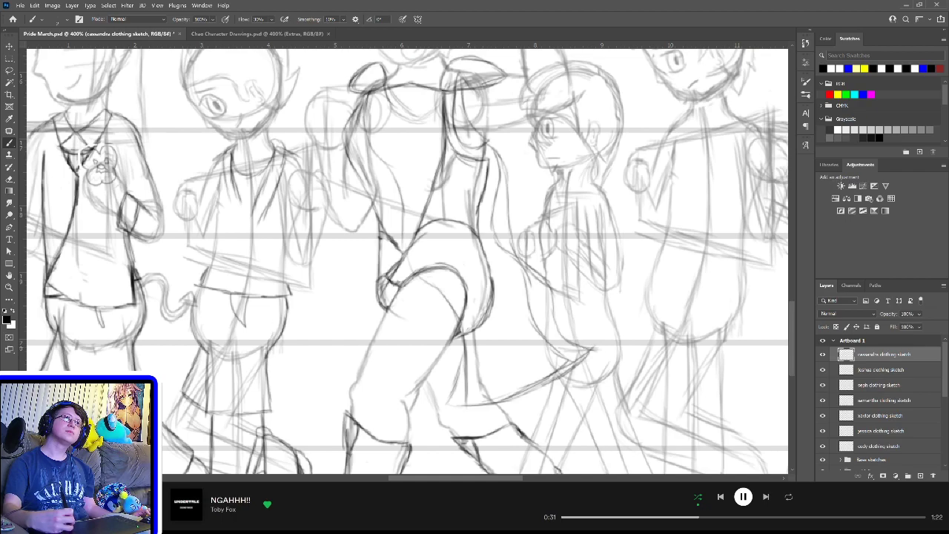
Step: Erase stray strokes by the right figure's side, middle figure's back and leg, then fit and save
key(e)
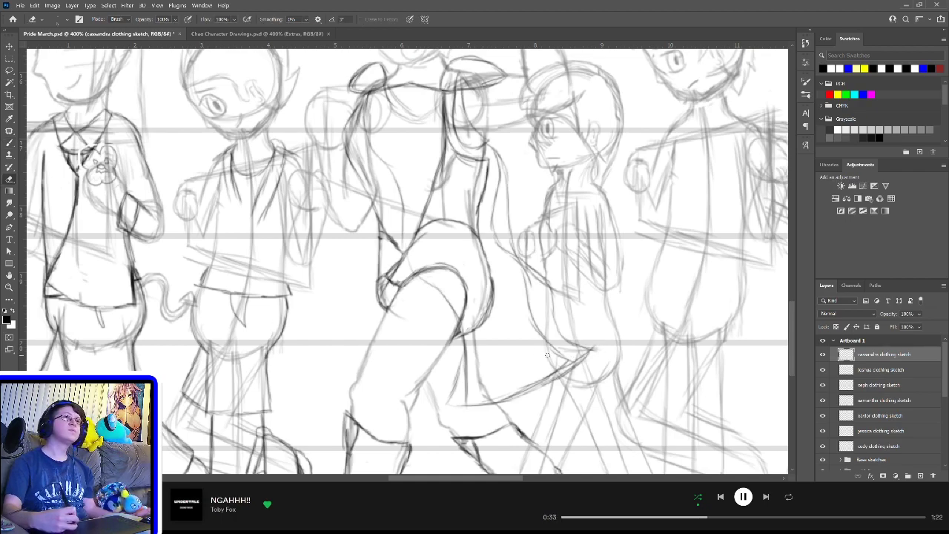
mouse_move(562, 362)
mouse_down()
mouse_move(555, 370)
mouse_move(555, 346)
mouse_move(531, 313)
mouse_up()
mouse_move(496, 167)
mouse_down()
mouse_move(494, 244)
mouse_move(498, 236)
mouse_move(529, 288)
mouse_up()
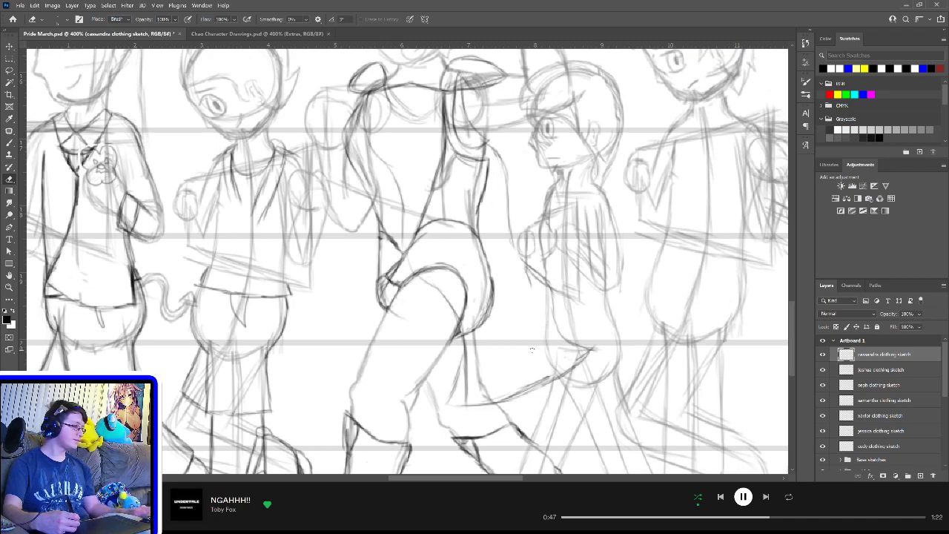
drag(459, 358, 454, 403)
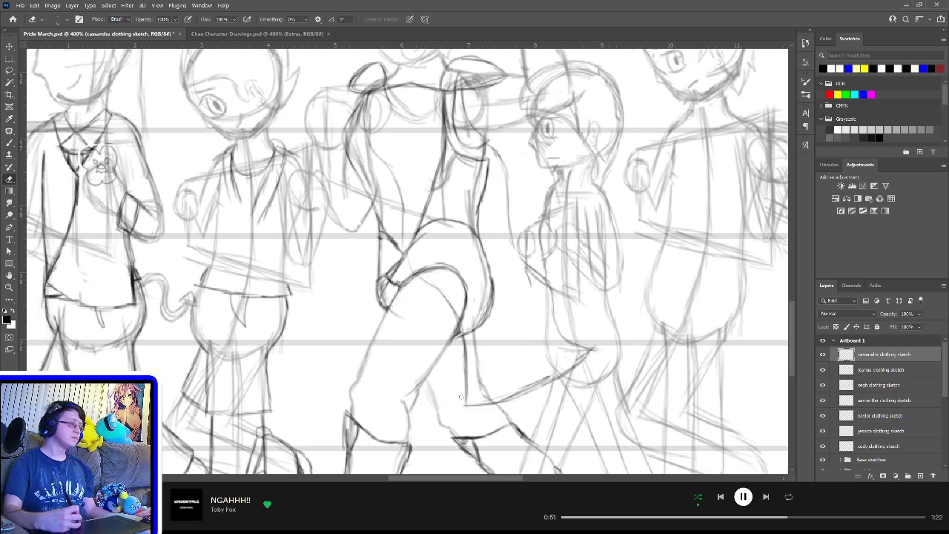
key(ctrl+0)
key(ctrl+s)
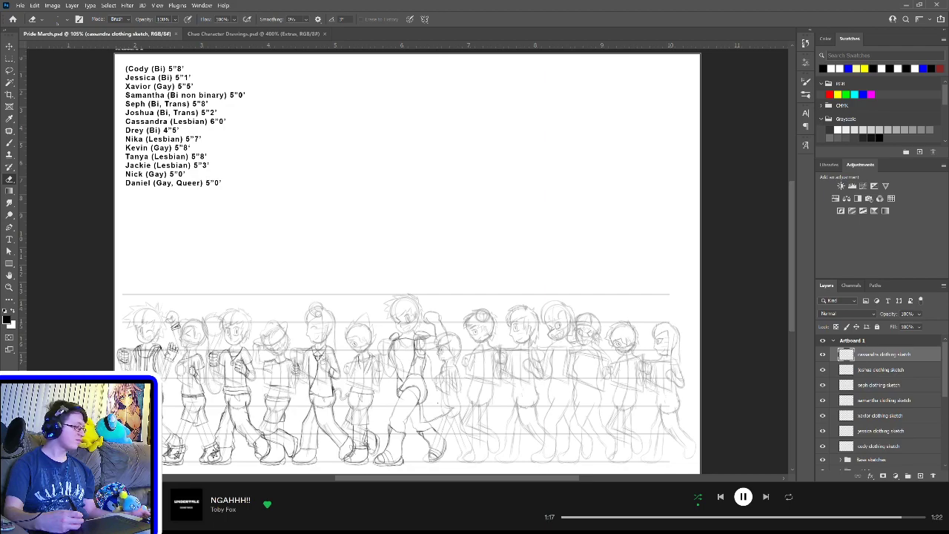
Step: Build up light pencil strokes on the marcher's arm and torso, then save Pride March.psd
scroll(438, 407, up, 5)
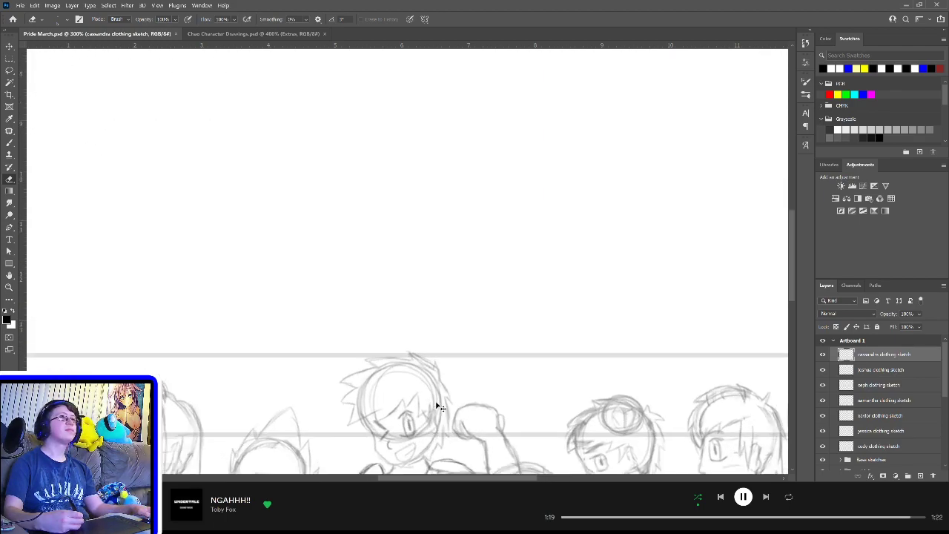
scroll(468, 328, down, 5)
key(b)
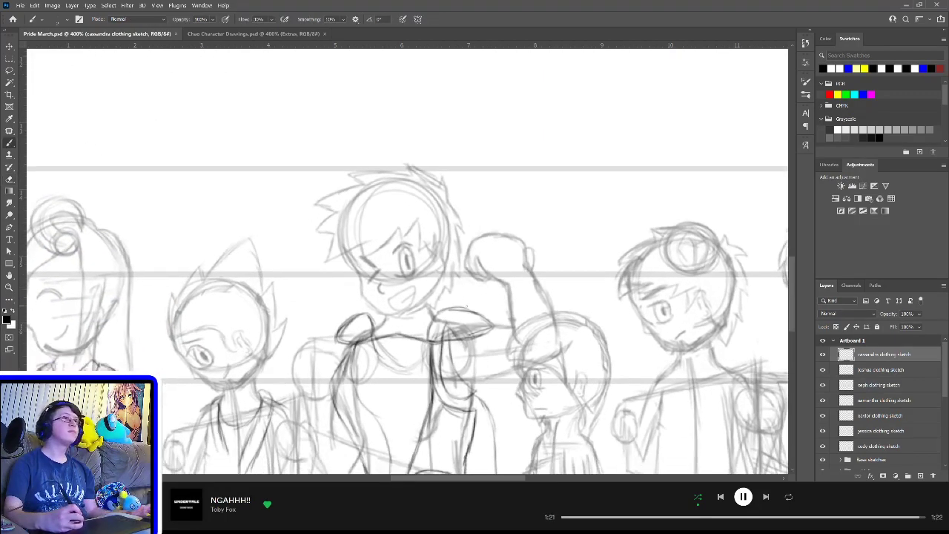
mouse_move(520, 369)
mouse_down()
mouse_move(467, 216)
mouse_move(480, 232)
mouse_up()
mouse_move(444, 329)
mouse_down()
mouse_move(457, 361)
mouse_move(486, 388)
mouse_up()
drag(497, 332, 475, 245)
drag(467, 317, 503, 362)
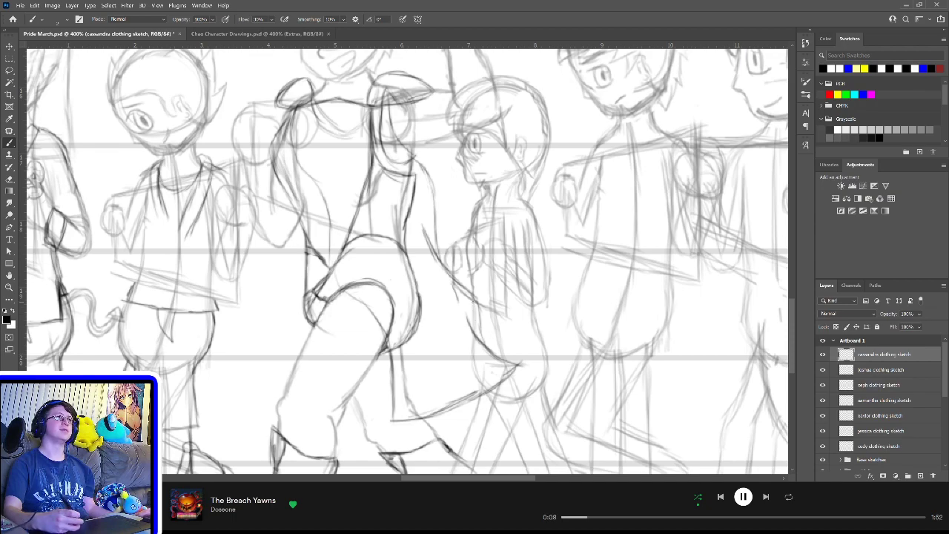
key(ctrl+s)
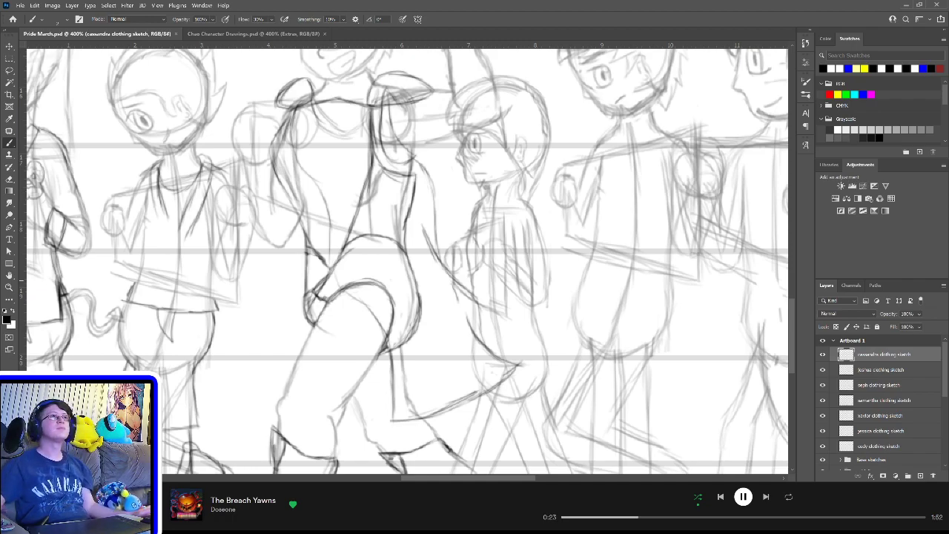
Step: Name the top layer 'drey clothing sketch' and hide the cassandra clothing sketch layer
double_click(892, 358)
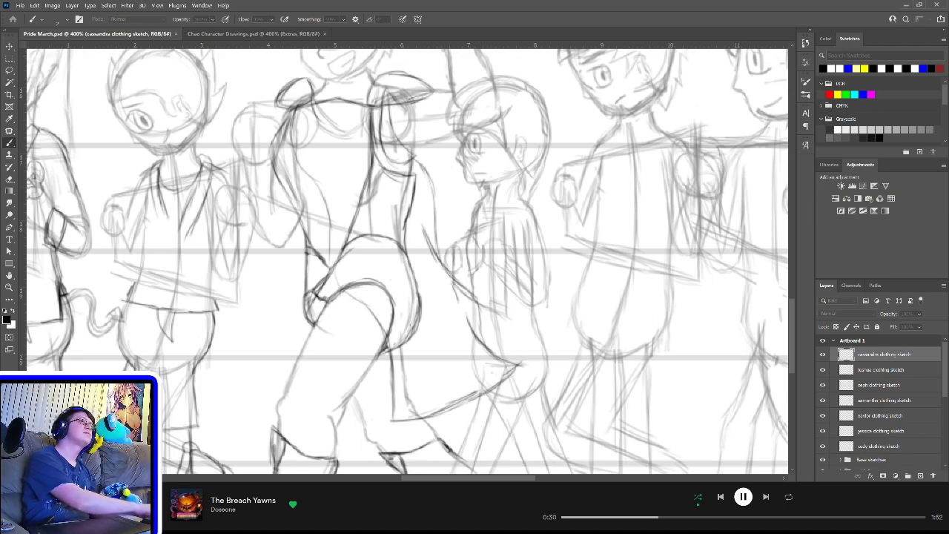
key(Return)
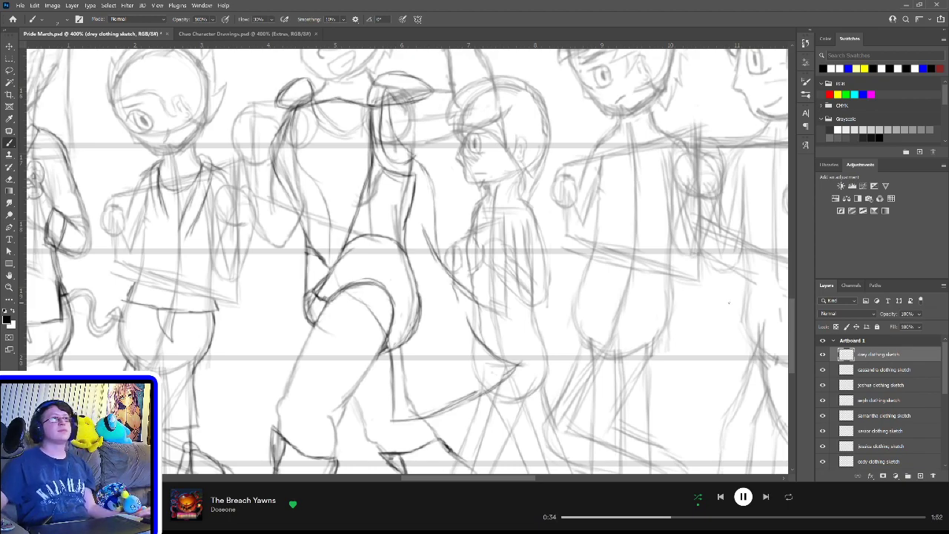
click(822, 370)
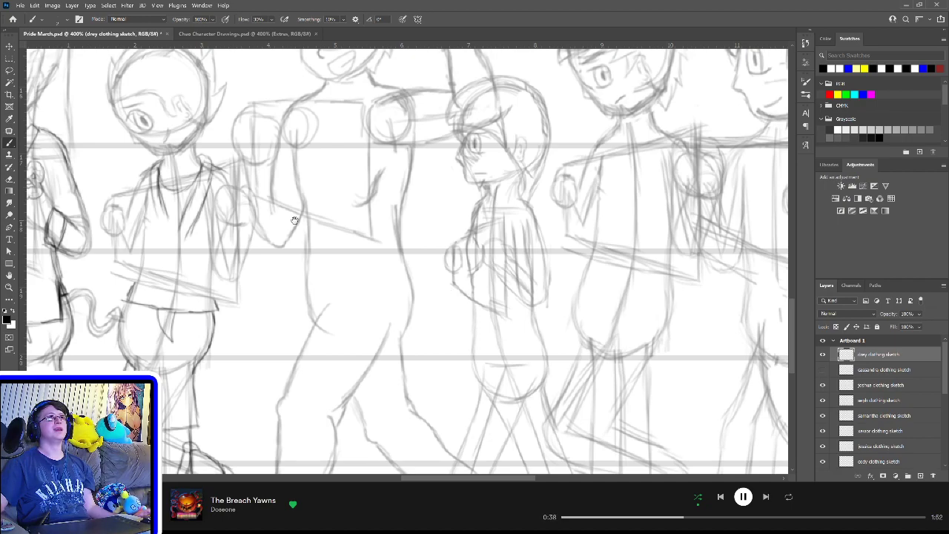
Step: Zoom in on the small girl's upper body and sketch a first line on her shoulder
mouse_move(561, 227)
mouse_down()
mouse_move(525, 305)
mouse_move(529, 356)
mouse_up()
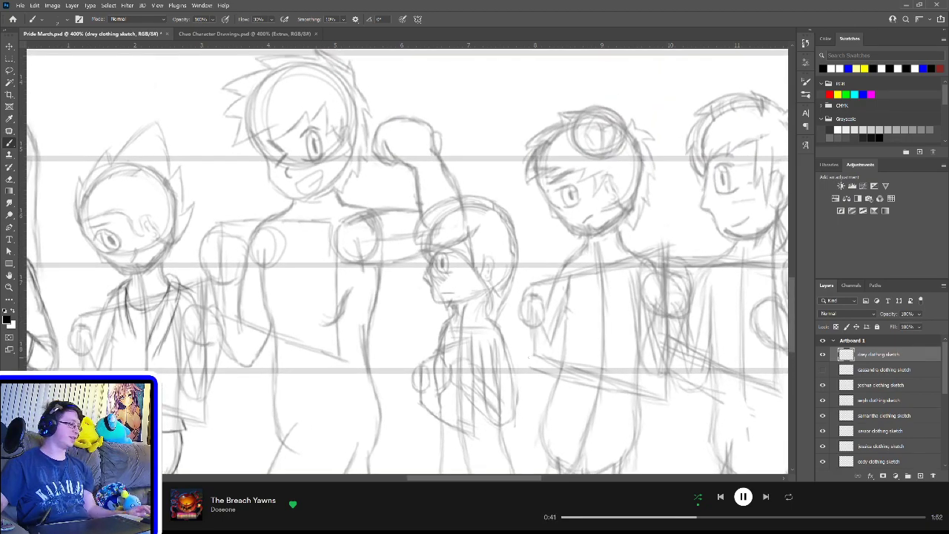
key(ctrl+plus)
drag(529, 361, 470, 236)
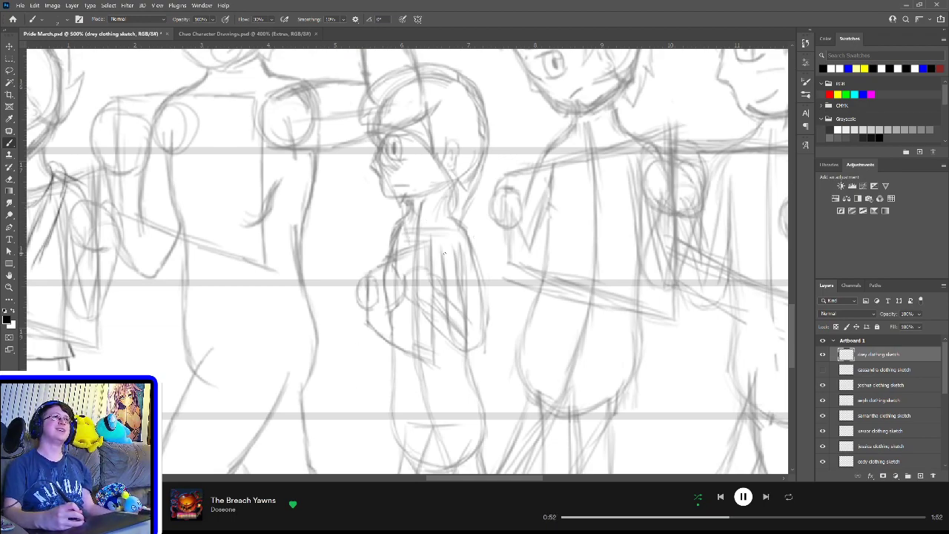
drag(436, 259, 455, 299)
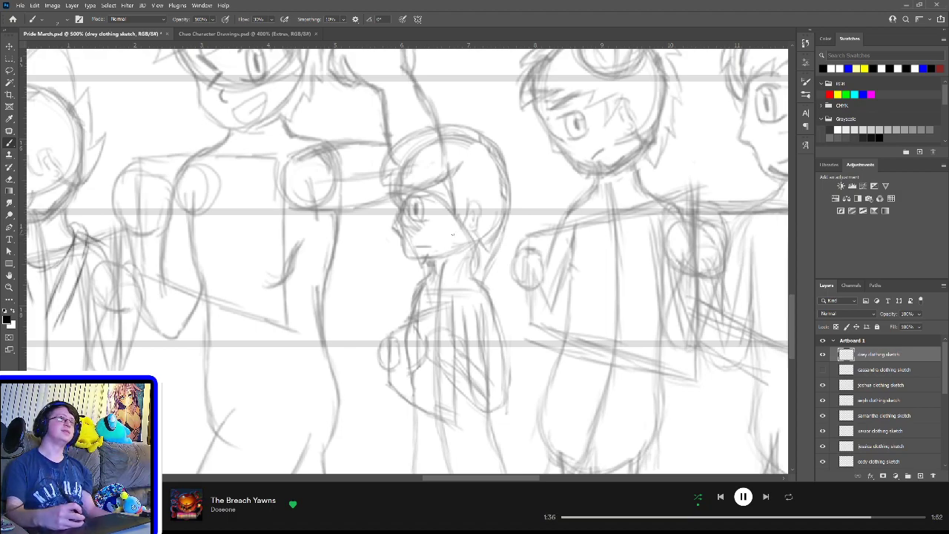
drag(485, 297, 493, 229)
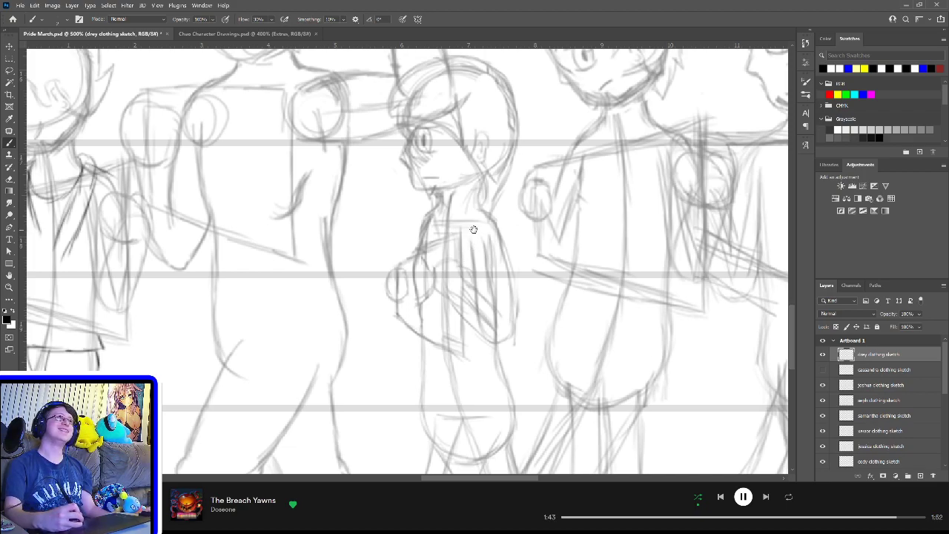
scroll(469, 253, up, 3)
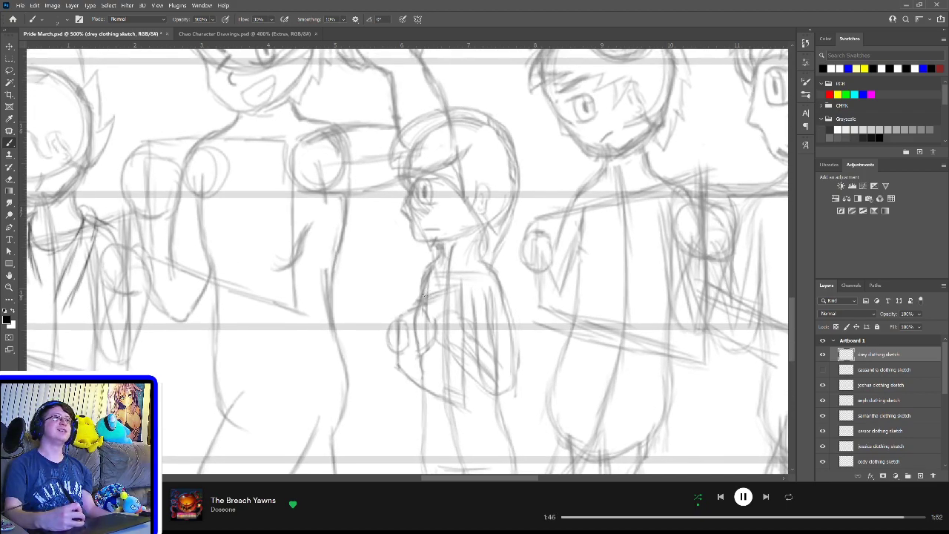
drag(425, 293, 477, 263)
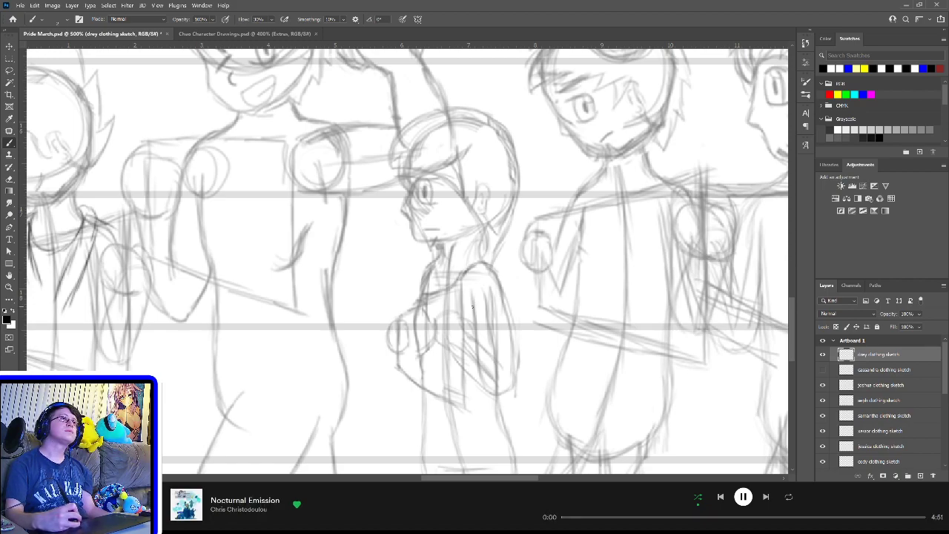
Step: Outline the girl's sleeve and fitted top, bringing both sides down to the waistline
mouse_move(474, 317)
mouse_down()
mouse_move(475, 279)
mouse_move(494, 273)
mouse_up()
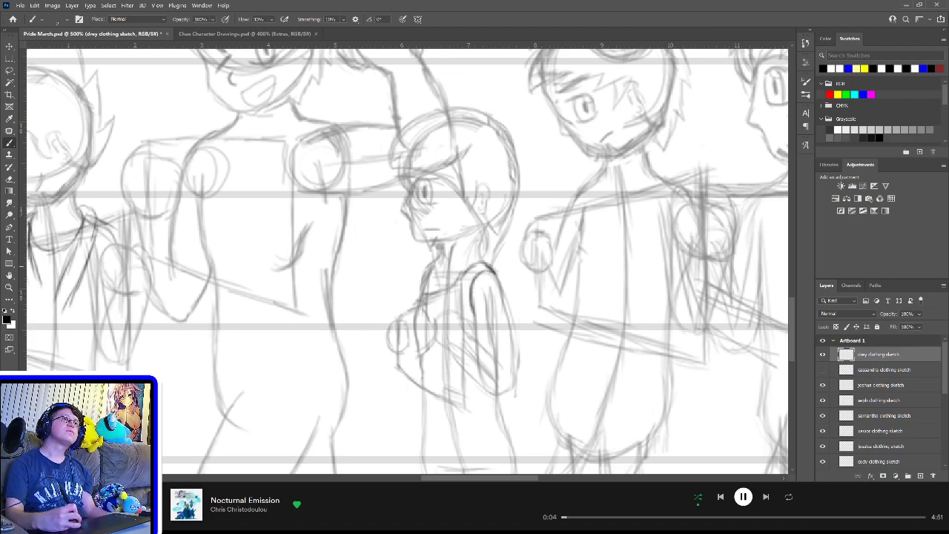
drag(420, 301, 414, 320)
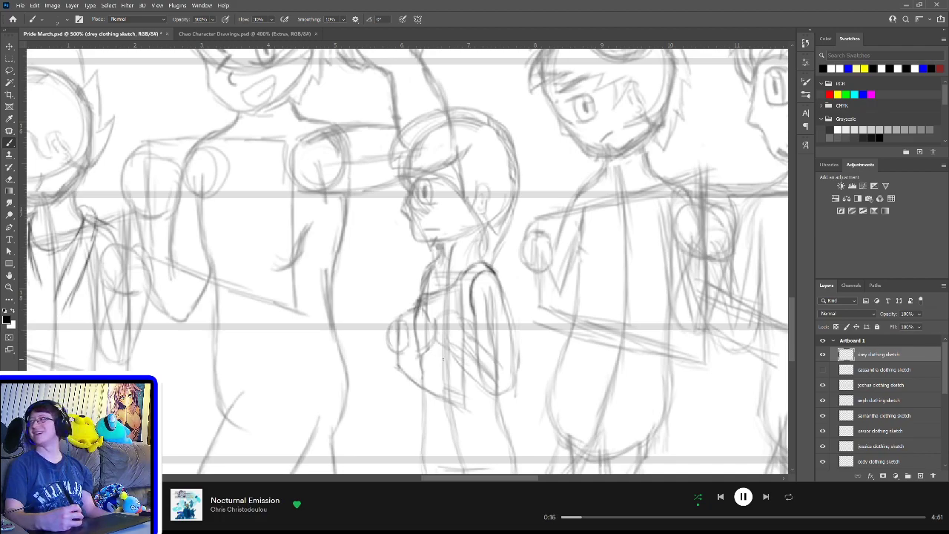
drag(415, 301, 424, 393)
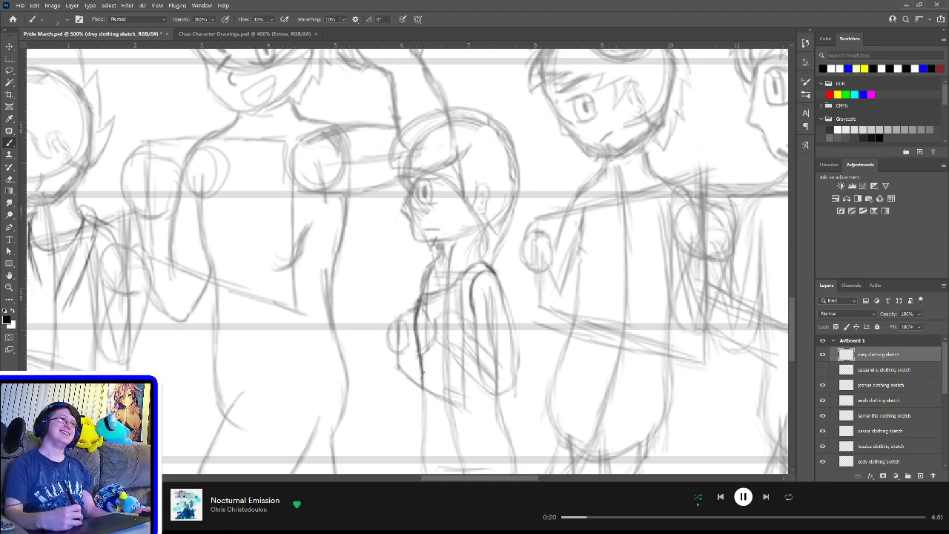
drag(473, 350, 468, 292)
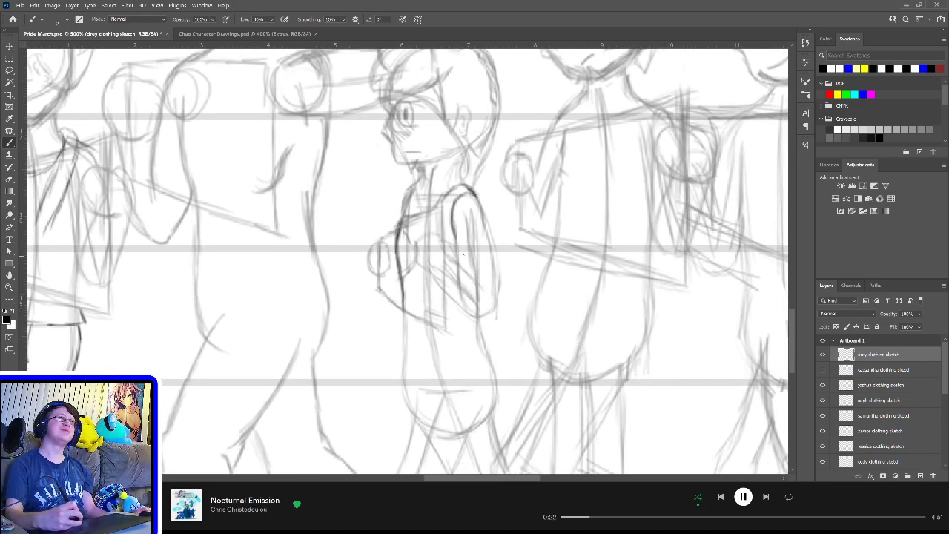
drag(488, 333, 478, 294)
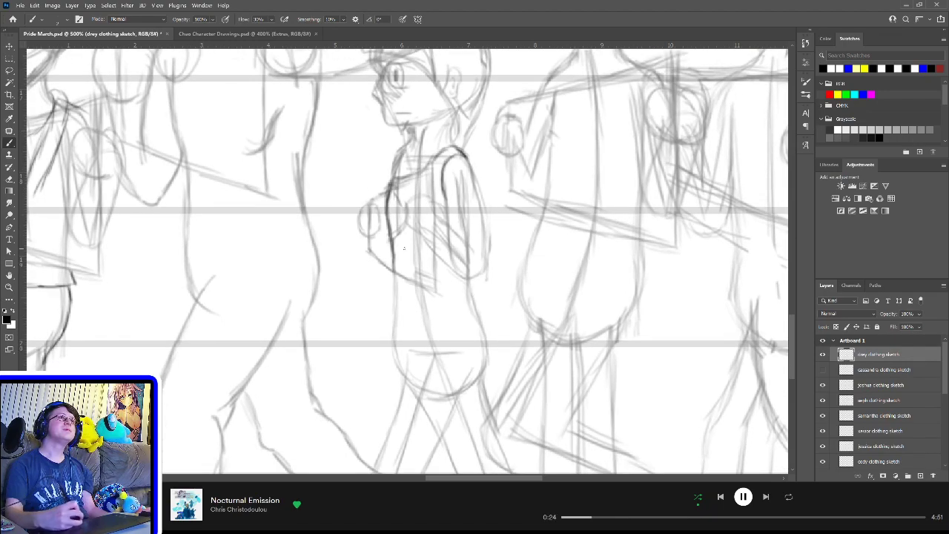
mouse_move(394, 264)
mouse_down()
mouse_move(393, 332)
mouse_move(487, 322)
mouse_up()
mouse_move(394, 285)
mouse_down()
mouse_move(393, 331)
mouse_move(403, 335)
mouse_move(390, 332)
mouse_move(394, 306)
mouse_up()
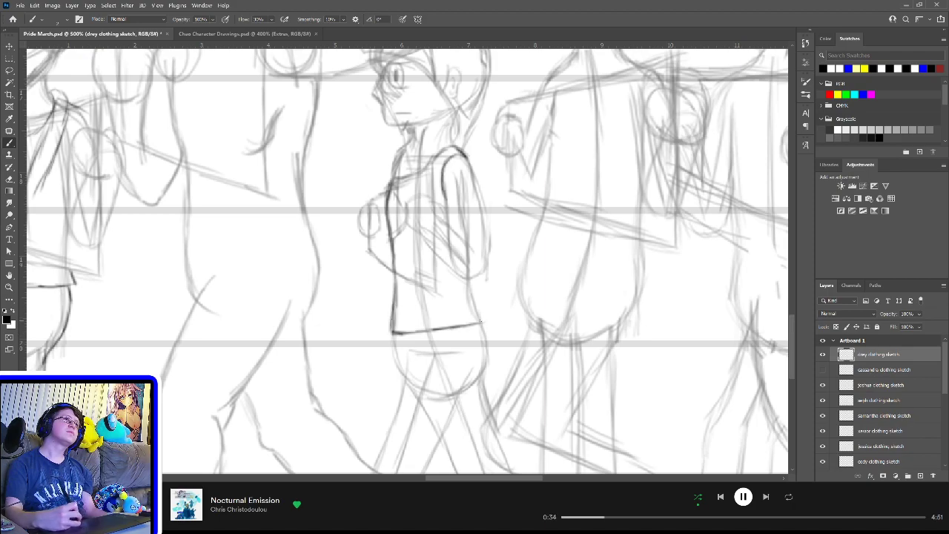
drag(481, 322, 470, 276)
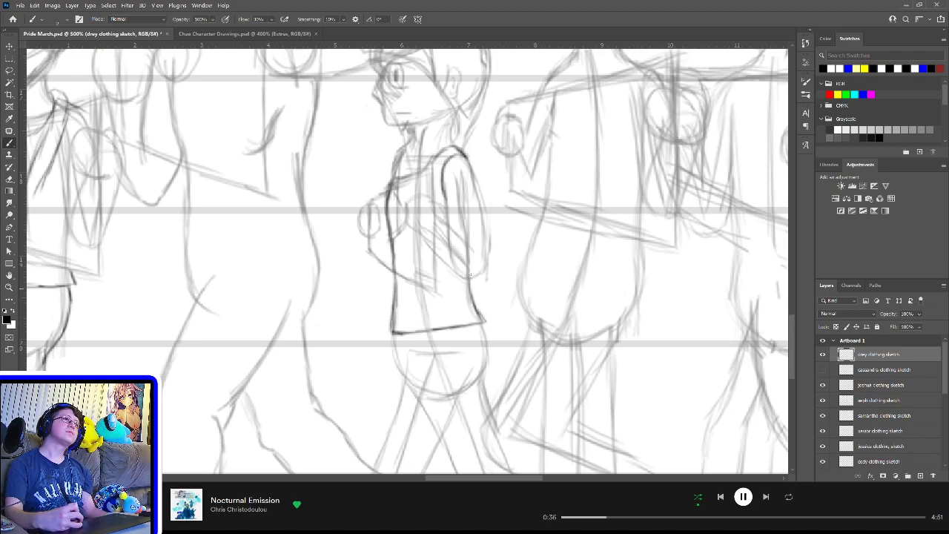
Step: Draw the shorts' sides over her hips and a hem across the thigh
drag(394, 333, 408, 386)
mouse_move(482, 327)
mouse_down()
mouse_move(485, 378)
mouse_move(471, 382)
mouse_up()
scroll(473, 382, down, 3)
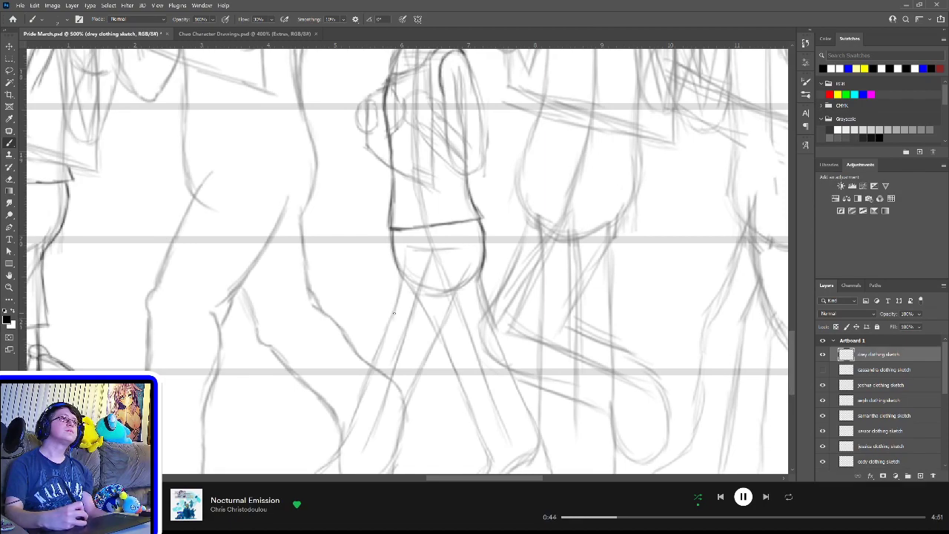
mouse_move(394, 313)
mouse_down()
mouse_move(440, 331)
mouse_move(427, 298)
mouse_up()
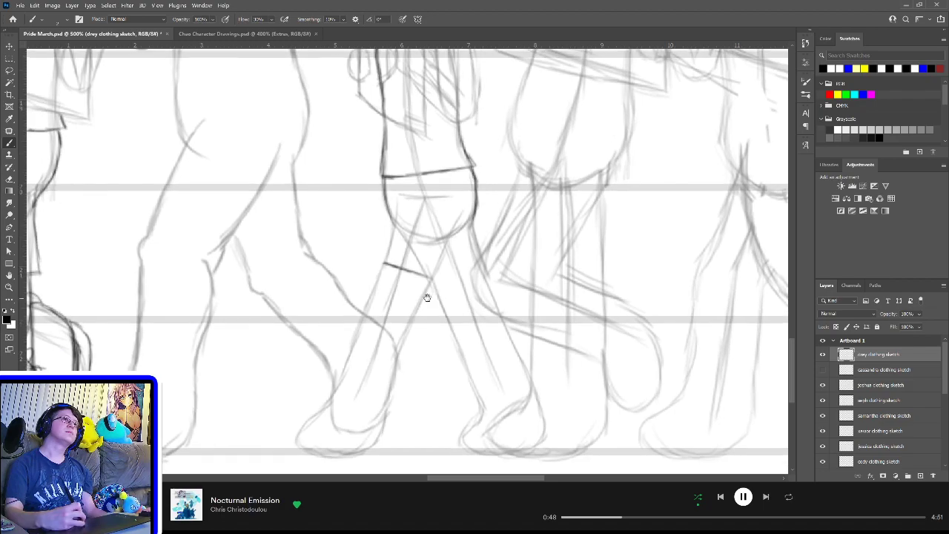
mouse_move(386, 261)
mouse_down()
mouse_move(443, 271)
mouse_move(482, 256)
mouse_move(467, 261)
mouse_move(483, 256)
mouse_move(473, 218)
mouse_up()
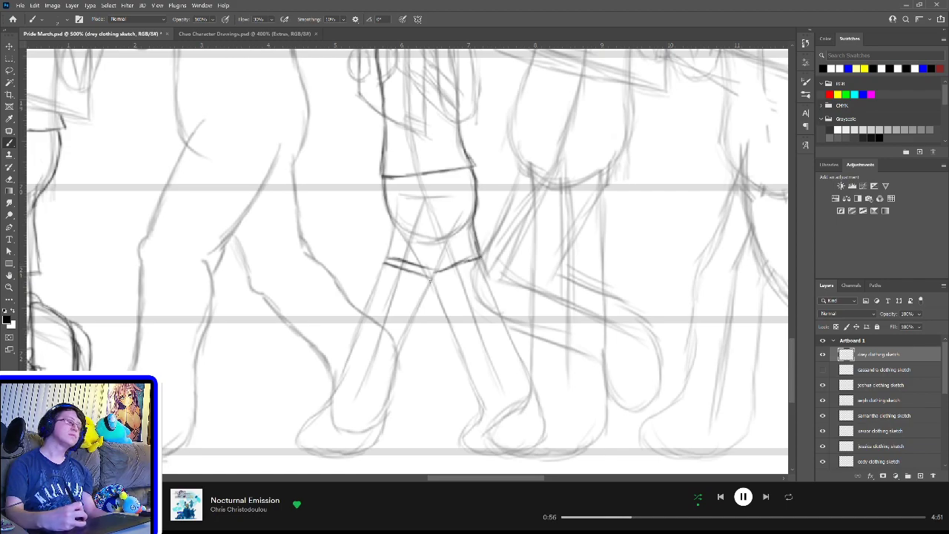
Step: Erase the duplicate hem line and darken the shorts' edges and bottom point
key(e)
mouse_move(414, 276)
mouse_down()
mouse_move(392, 268)
mouse_move(424, 276)
mouse_up()
key(b)
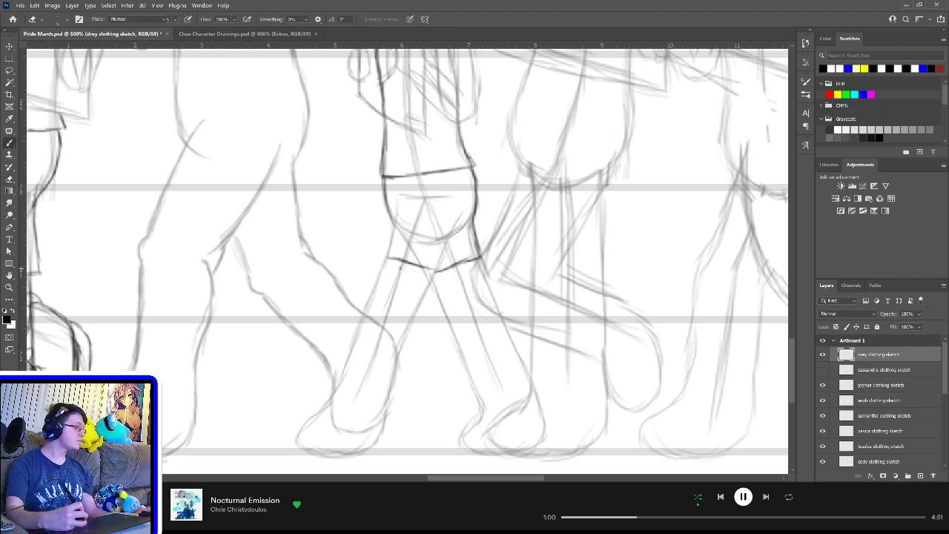
mouse_move(399, 259)
mouse_down()
mouse_move(385, 254)
mouse_move(389, 236)
mouse_move(384, 256)
mouse_move(436, 272)
mouse_move(441, 263)
mouse_up()
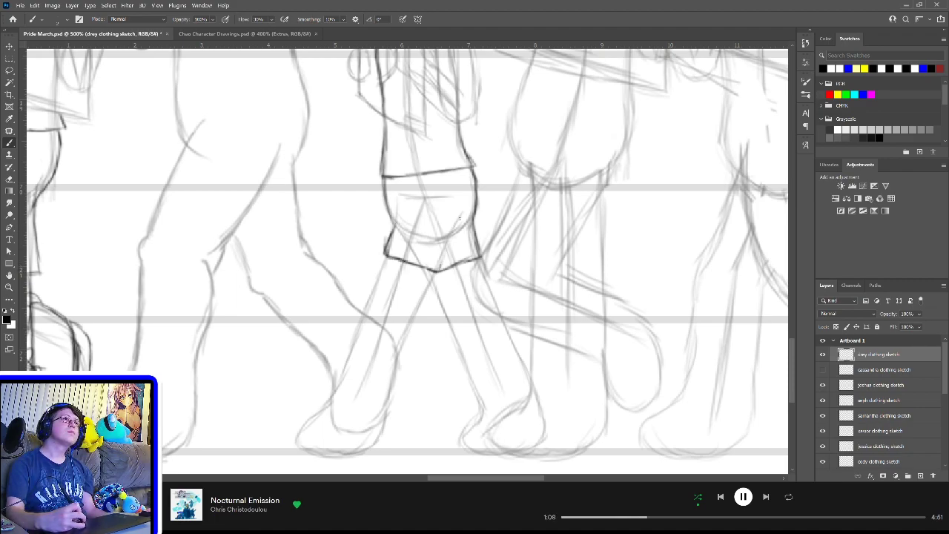
drag(460, 218, 447, 254)
drag(400, 201, 390, 243)
drag(437, 272, 451, 234)
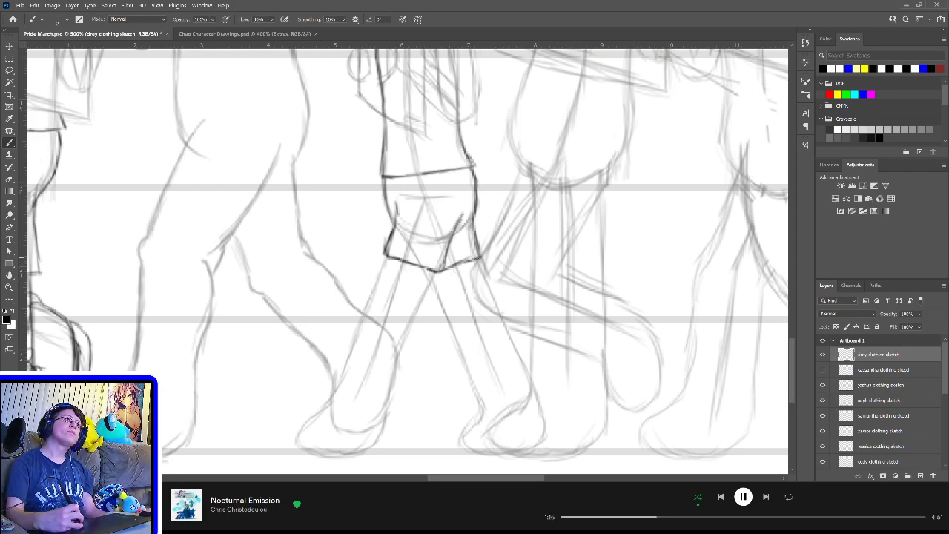
drag(480, 259, 478, 239)
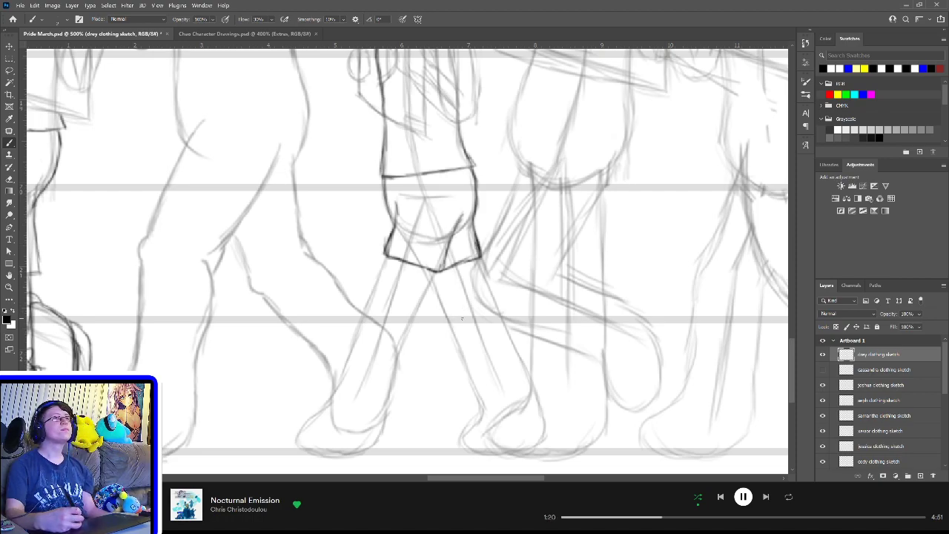
scroll(458, 218, up, 5)
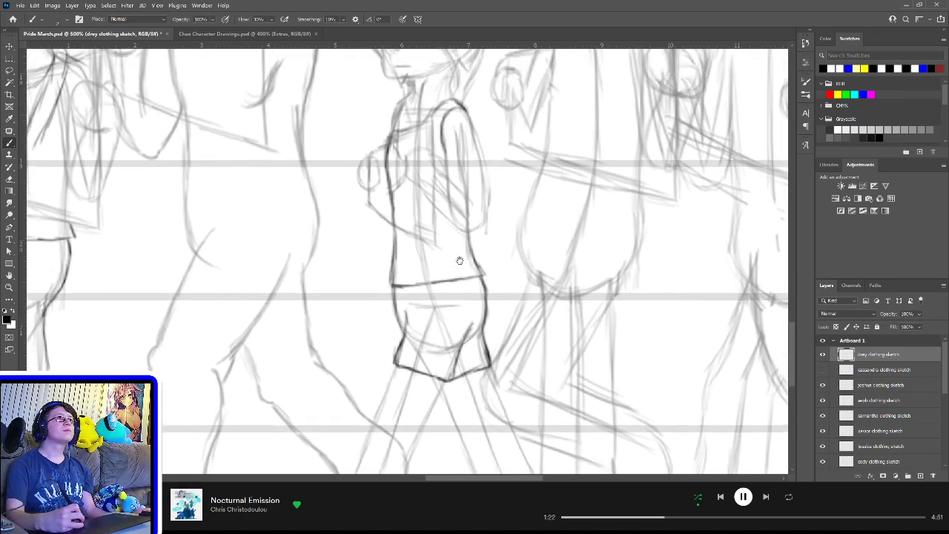
scroll(468, 255, down, 4)
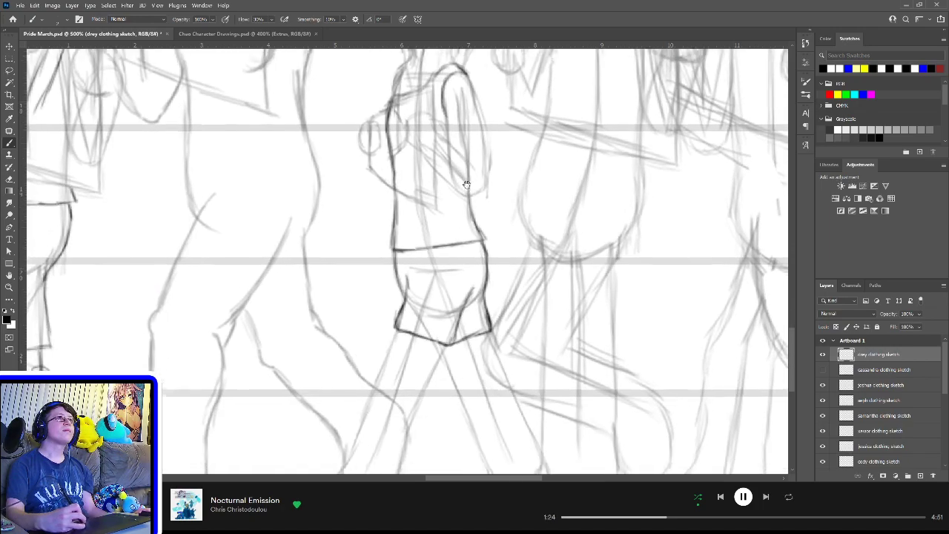
scroll(469, 279, down, 3)
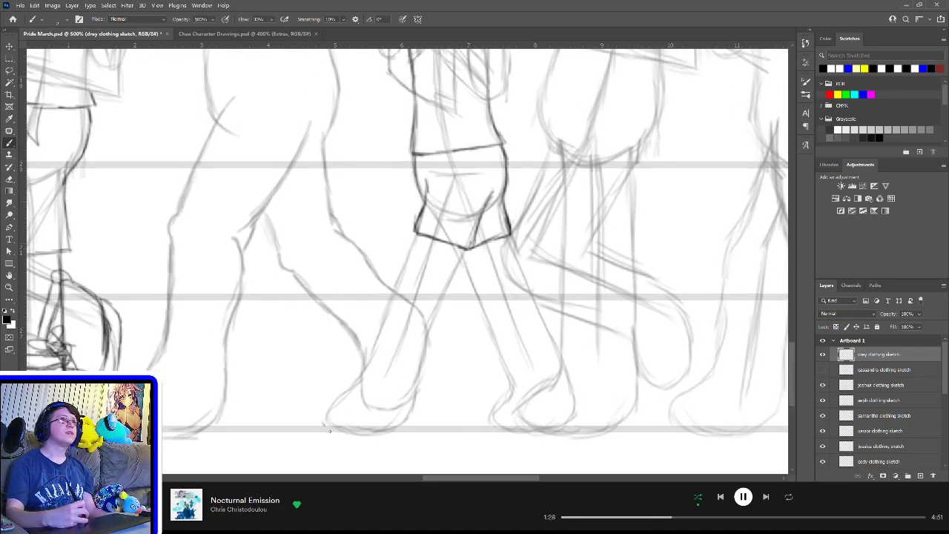
Step: Outline the back foot's boot with darker sole, ankle and top edges plus a tongue loop
mouse_move(330, 430)
mouse_down()
mouse_move(362, 433)
mouse_move(323, 424)
mouse_move(369, 356)
mouse_up()
drag(380, 314, 361, 380)
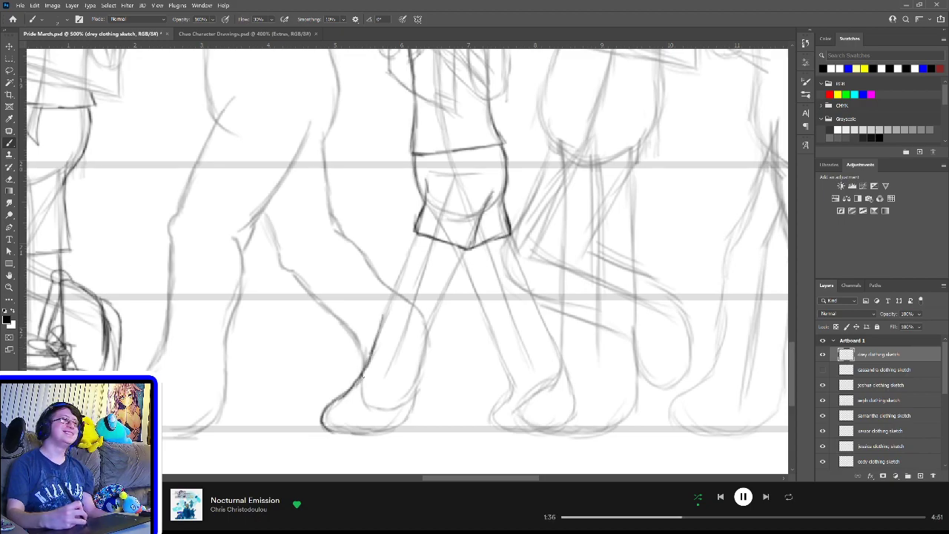
mouse_move(327, 428)
mouse_down()
mouse_move(408, 418)
mouse_move(382, 435)
mouse_move(367, 434)
mouse_move(400, 427)
mouse_move(413, 405)
mouse_move(403, 424)
mouse_move(430, 393)
mouse_move(412, 405)
mouse_move(426, 346)
mouse_up()
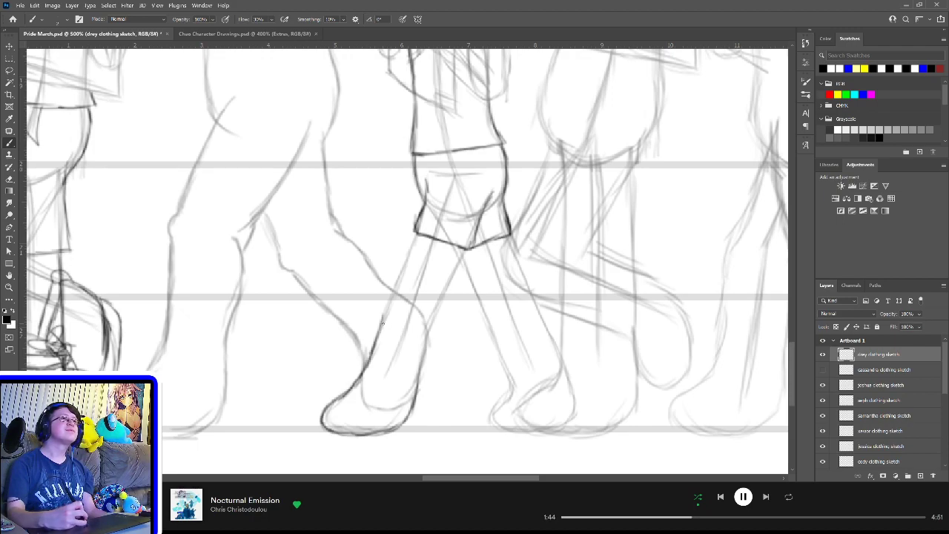
drag(381, 320, 413, 326)
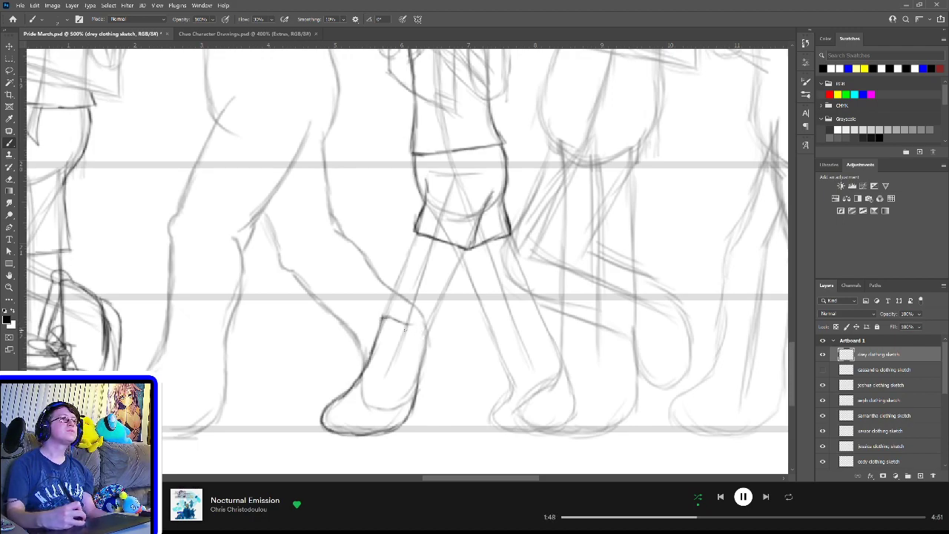
mouse_move(403, 324)
mouse_down()
mouse_move(431, 332)
mouse_move(420, 387)
mouse_up()
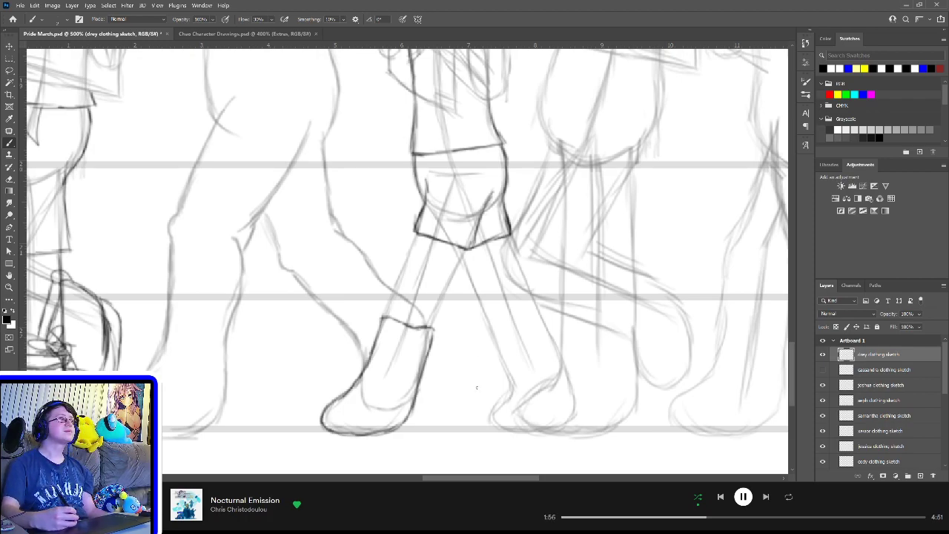
key(e)
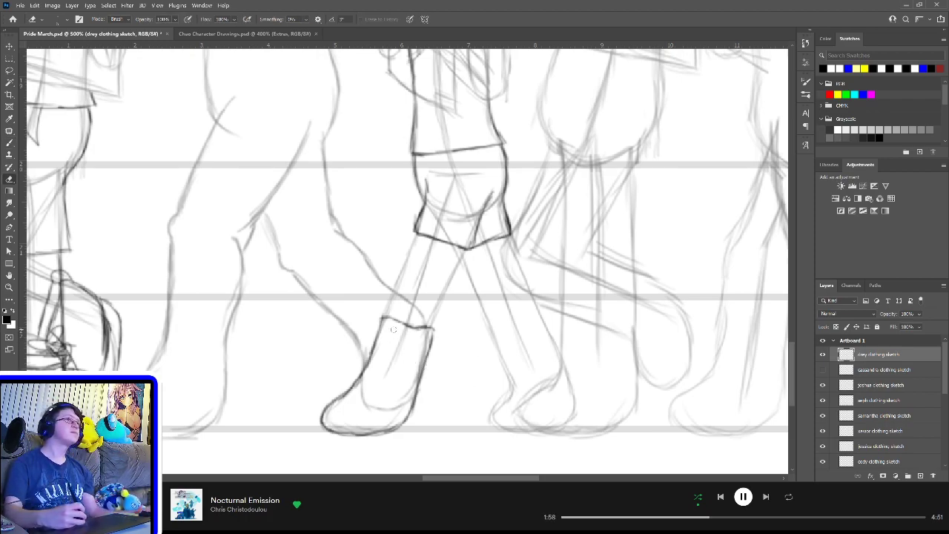
mouse_move(389, 317)
mouse_down()
mouse_move(401, 325)
mouse_move(377, 333)
mouse_move(384, 324)
mouse_move(432, 327)
mouse_up()
key(b)
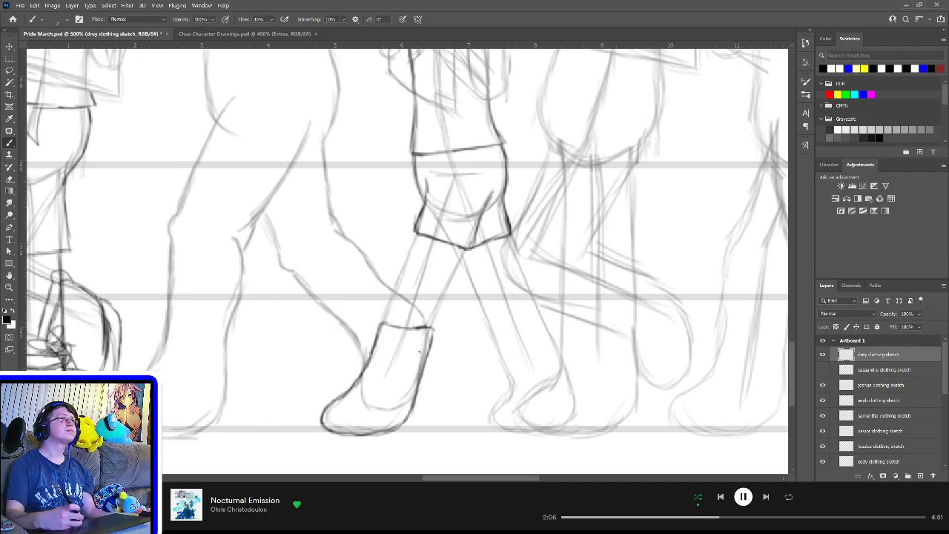
drag(378, 327, 385, 322)
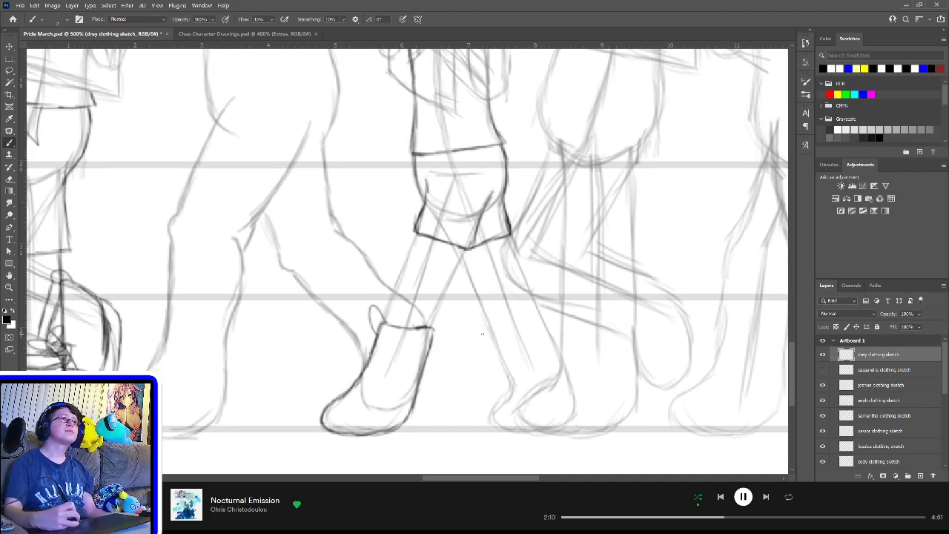
Step: Draw the front boot's outline and tongue, and add curled cuffs to both boot tops
mouse_move(488, 337)
mouse_down()
mouse_move(486, 328)
mouse_move(542, 310)
mouse_move(551, 334)
mouse_up()
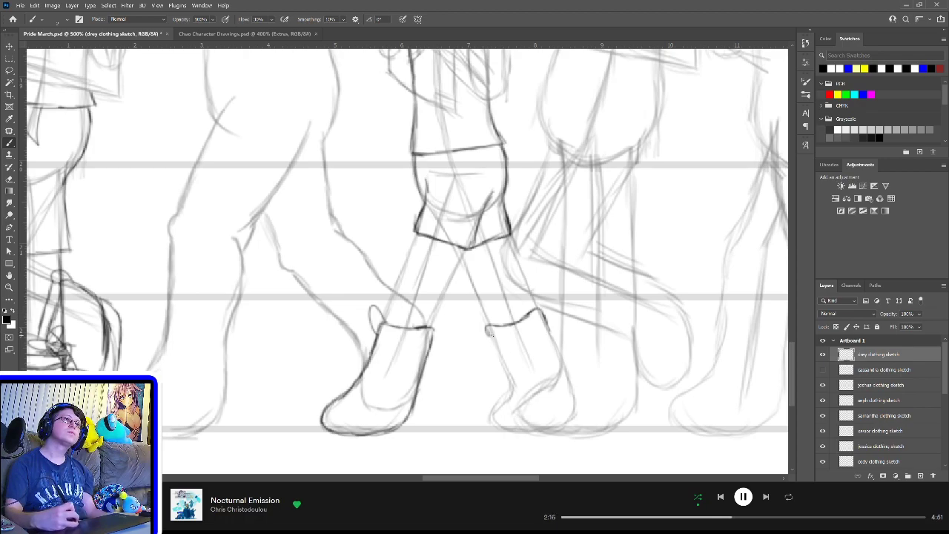
drag(489, 334, 507, 389)
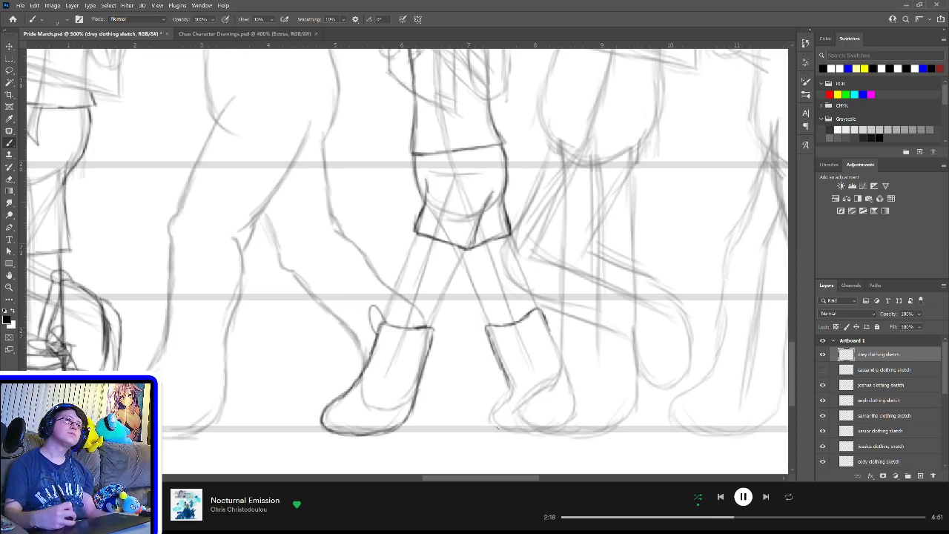
mouse_move(495, 425)
mouse_down()
mouse_move(491, 433)
mouse_move(491, 410)
mouse_move(508, 387)
mouse_move(495, 408)
mouse_move(513, 434)
mouse_move(560, 428)
mouse_move(575, 417)
mouse_move(572, 406)
mouse_move(541, 434)
mouse_up()
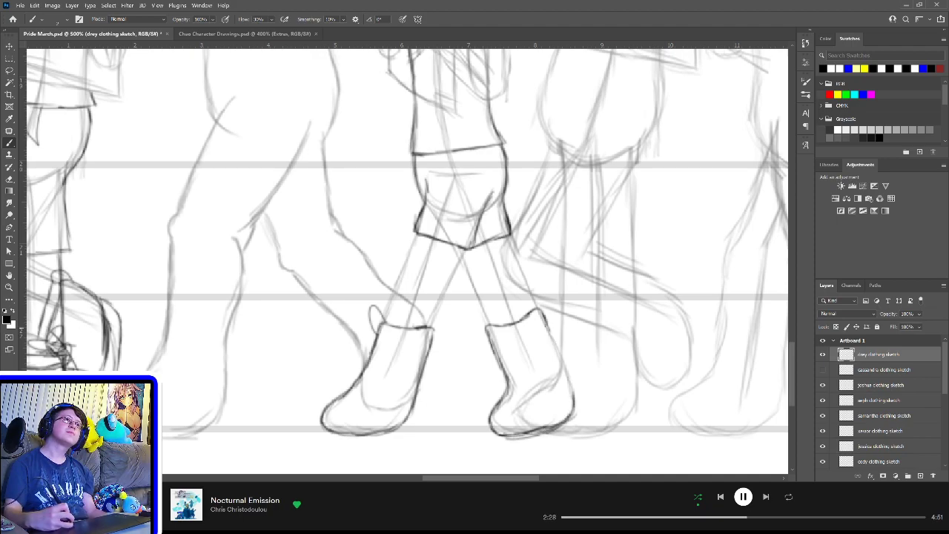
mouse_move(546, 324)
mouse_down()
mouse_move(569, 375)
mouse_move(575, 401)
mouse_up()
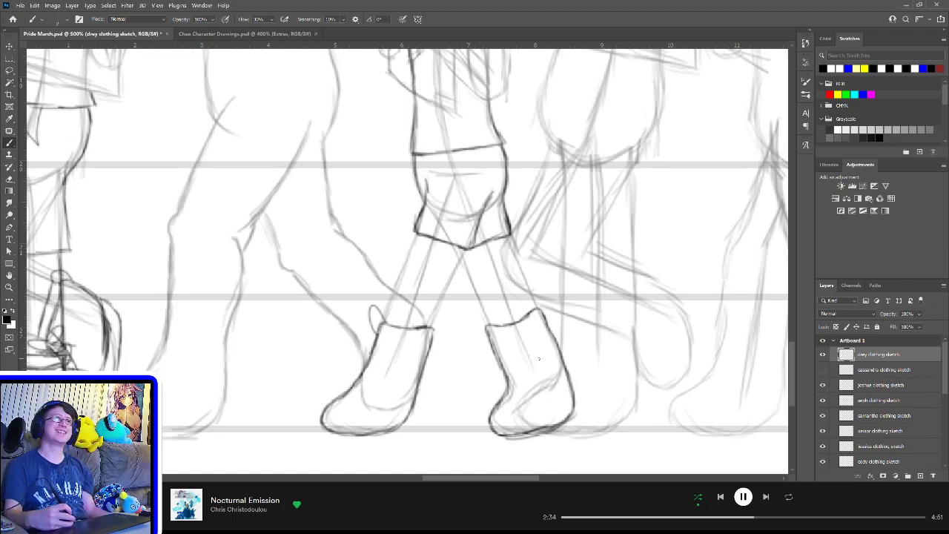
drag(475, 316, 500, 344)
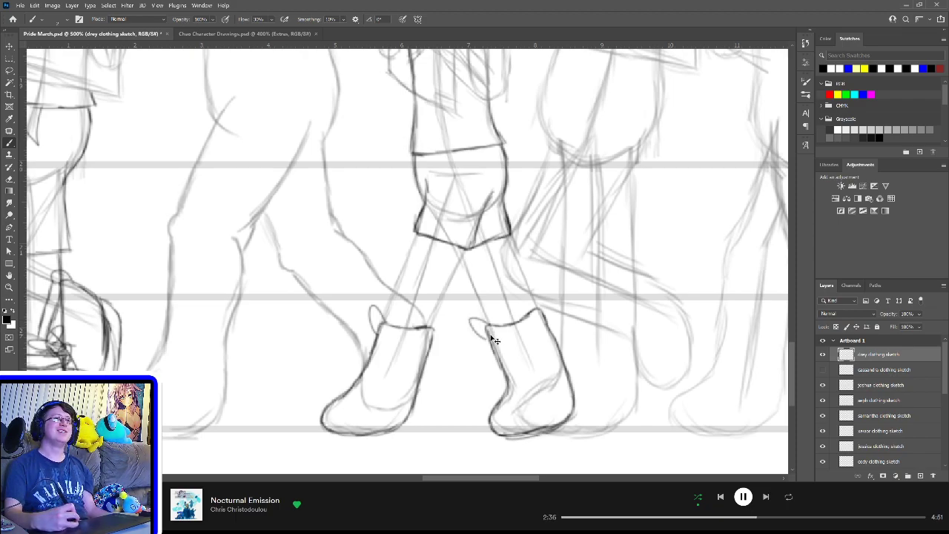
key(ctrl+z)
key(ctrl+z)
drag(473, 314, 486, 340)
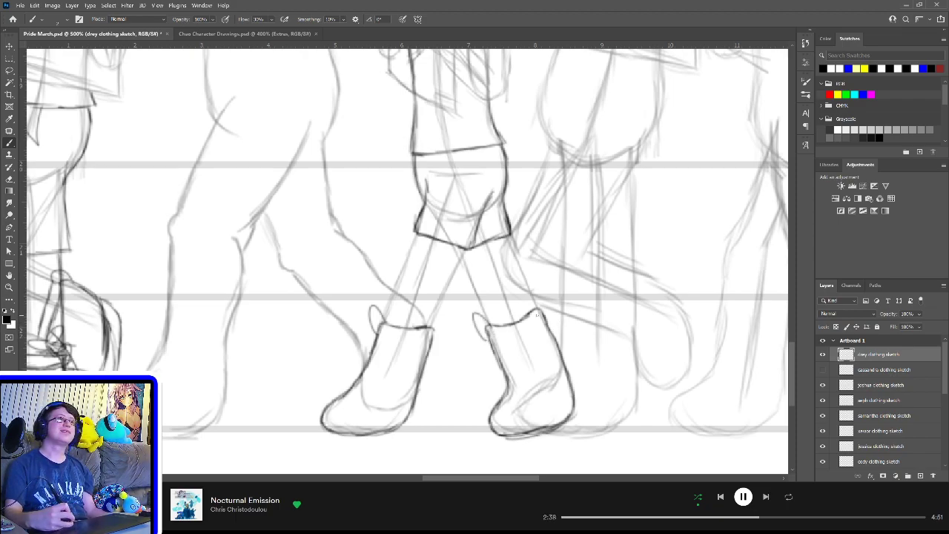
drag(434, 322, 439, 338)
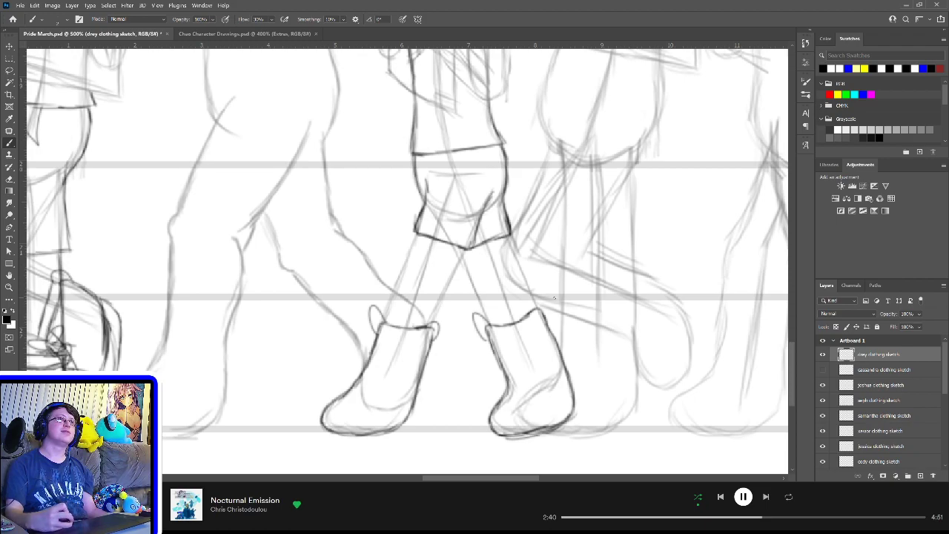
drag(540, 303, 550, 323)
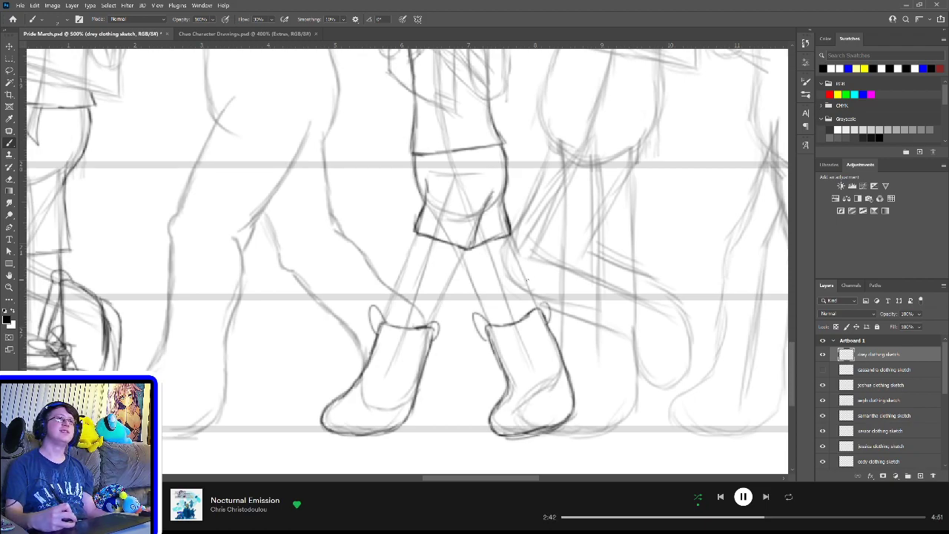
Step: Fit the whole document on screen and save Pride March.psd
key(ctrl+0)
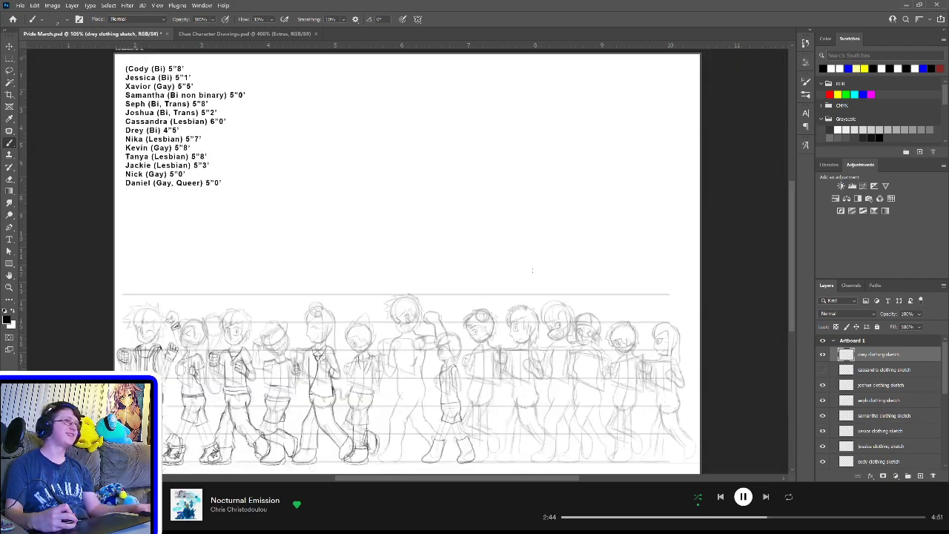
key(ctrl+s)
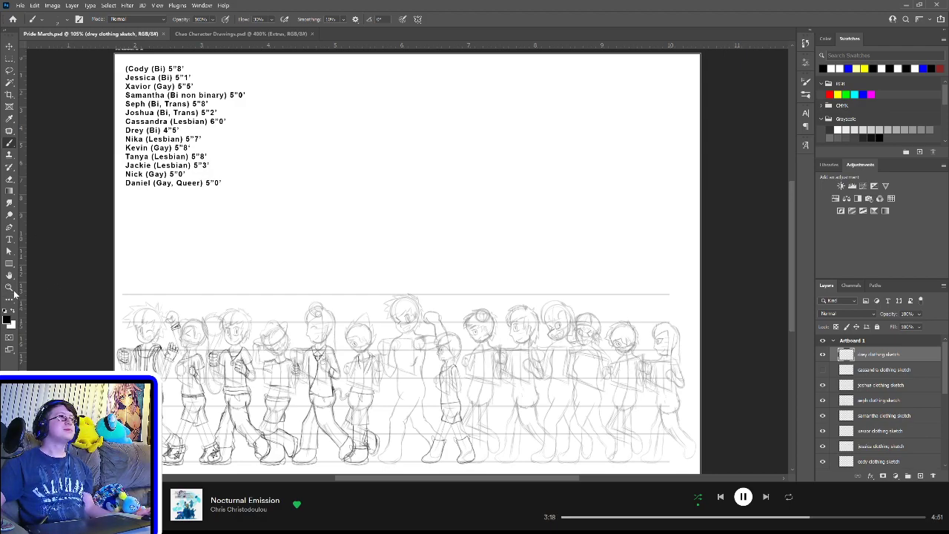
click(9, 288)
Step: Zoom in to 600% on the small centre figure's head and neck
click(465, 392)
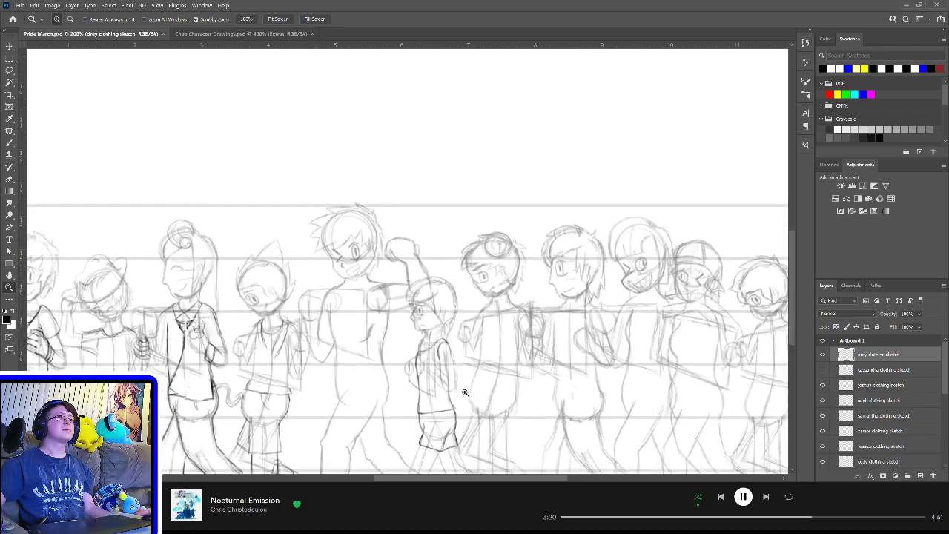
click(453, 385)
click(442, 379)
click(430, 373)
click(418, 366)
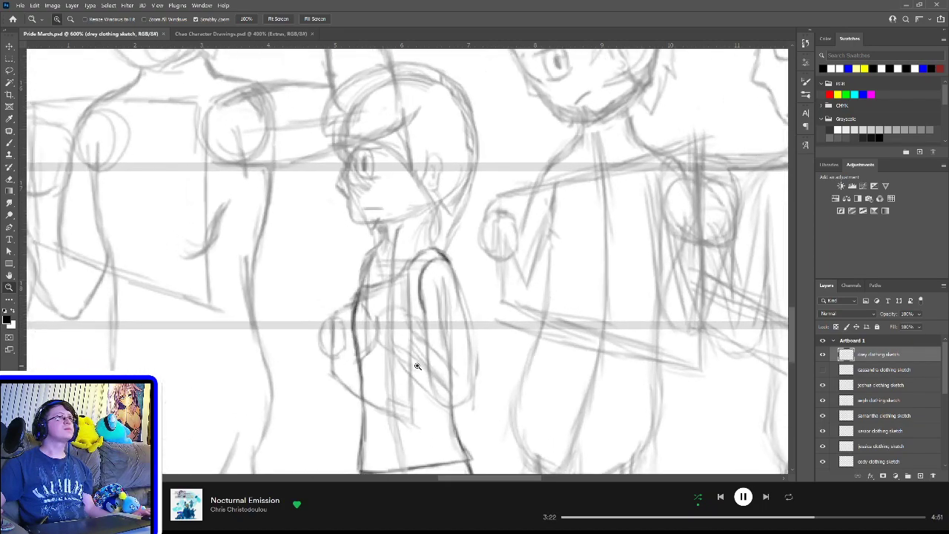
mouse_move(418, 367)
mouse_down()
mouse_move(425, 364)
mouse_move(443, 407)
mouse_move(456, 395)
mouse_up()
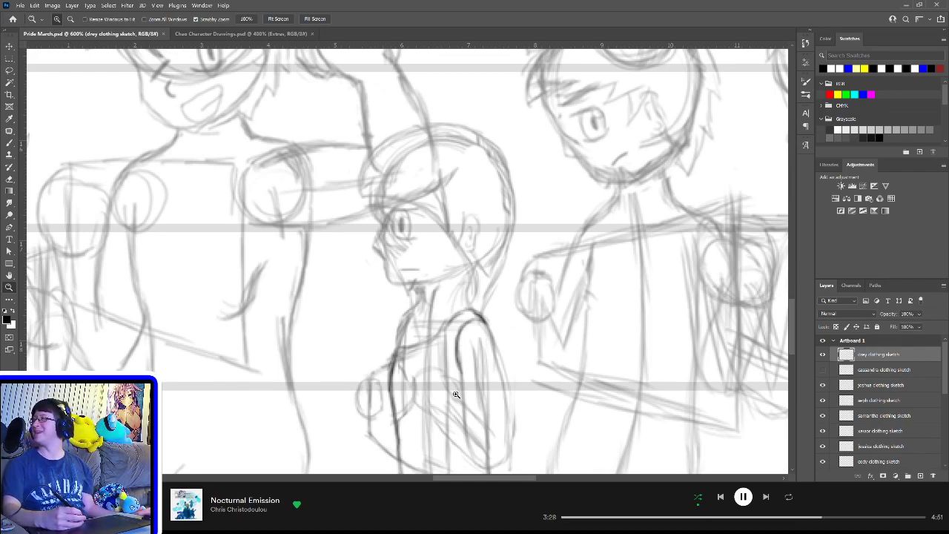
Step: Sketch a collar around the neck with studs along its right side
key(b)
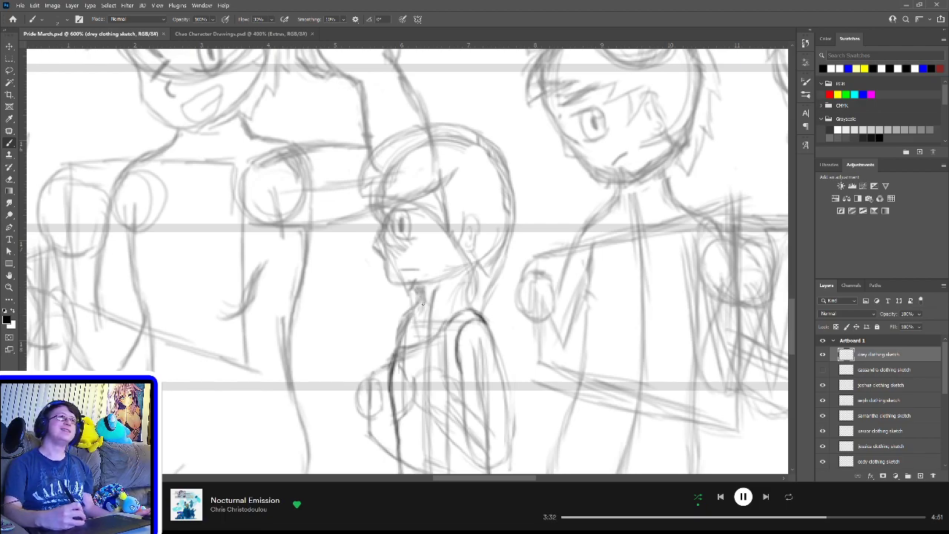
mouse_move(417, 296)
mouse_down()
mouse_move(471, 278)
mouse_move(474, 292)
mouse_move(466, 302)
mouse_move(413, 304)
mouse_move(470, 293)
mouse_move(437, 306)
mouse_move(412, 295)
mouse_up()
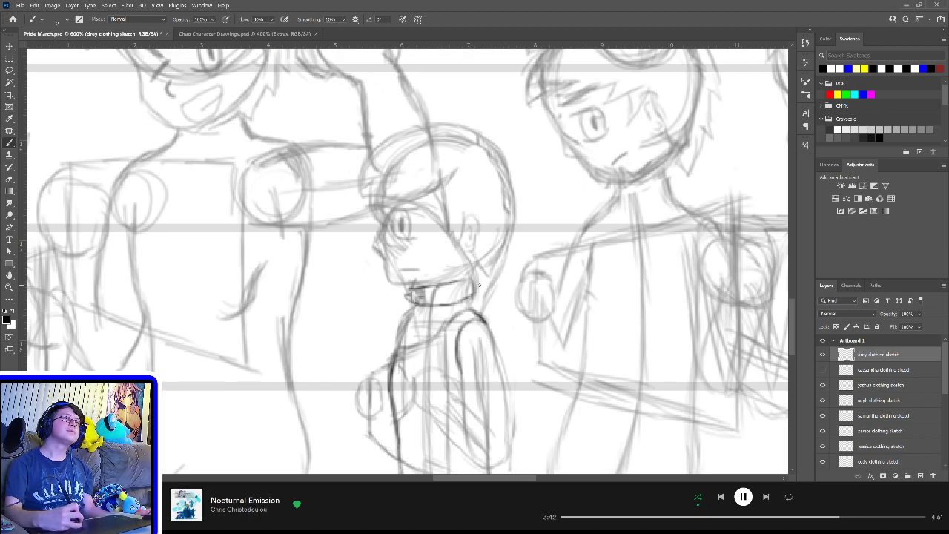
mouse_move(479, 283)
mouse_down()
mouse_move(422, 301)
mouse_move(465, 291)
mouse_up()
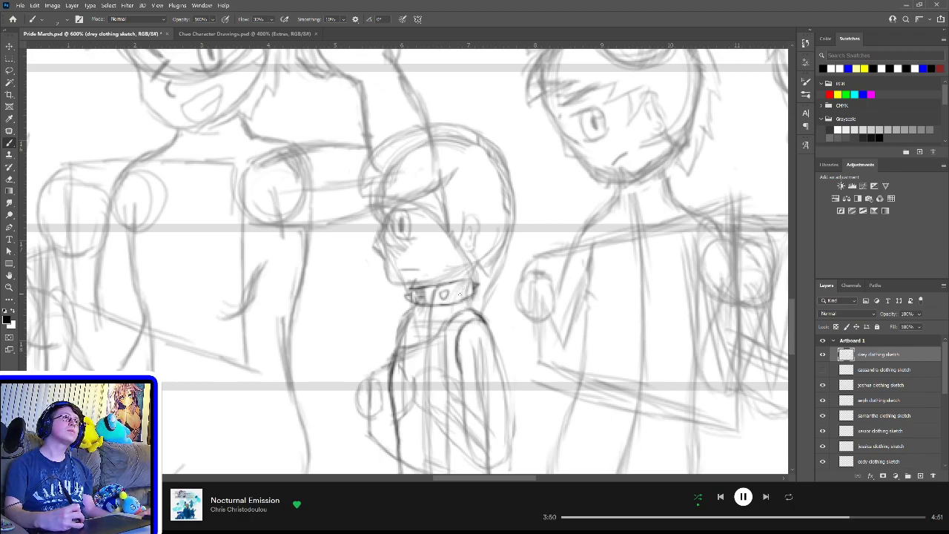
mouse_move(455, 295)
mouse_down()
mouse_move(465, 288)
mouse_move(466, 297)
mouse_move(420, 296)
mouse_move(425, 300)
mouse_up()
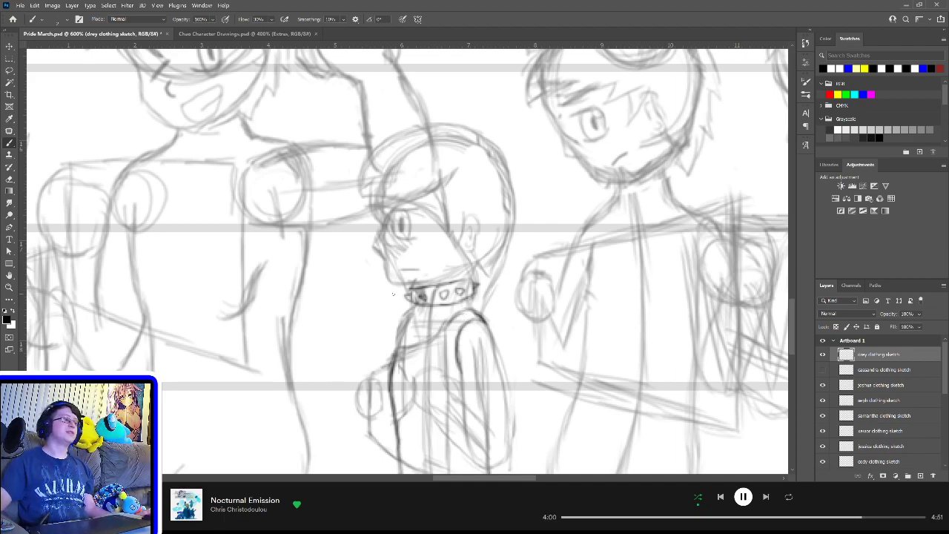
Step: Squash the lassoed collar to about 86% height and nudge it up a few pixels
key(l)
mouse_move(408, 313)
mouse_down()
mouse_move(458, 282)
mouse_move(499, 279)
mouse_move(507, 293)
mouse_move(478, 307)
mouse_move(389, 281)
mouse_move(518, 274)
mouse_move(500, 297)
mouse_move(430, 317)
mouse_up()
key(ctrl+t)
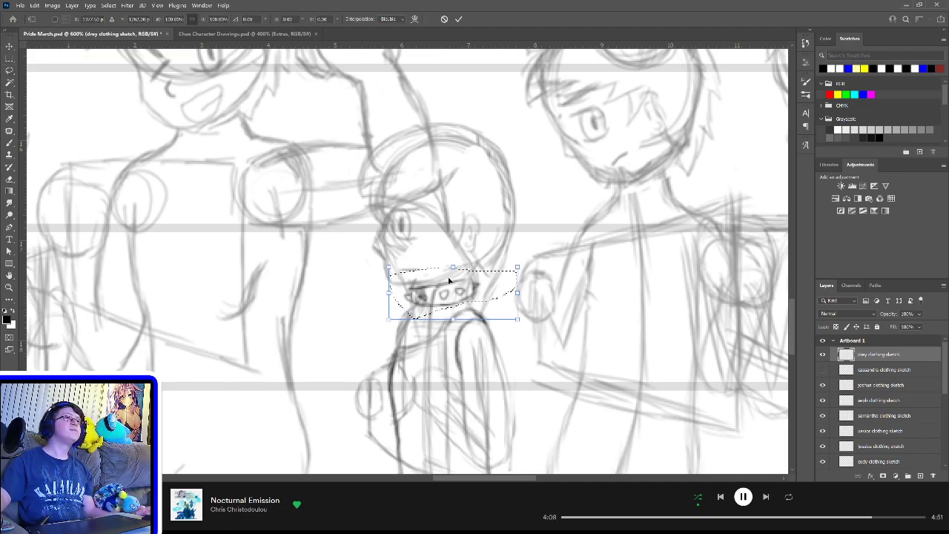
drag(453, 267, 454, 274)
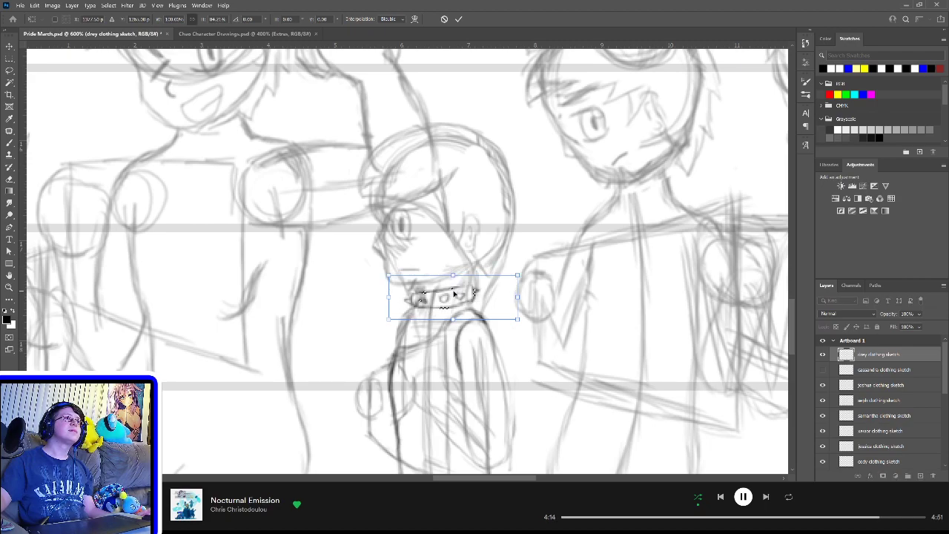
key(Up)
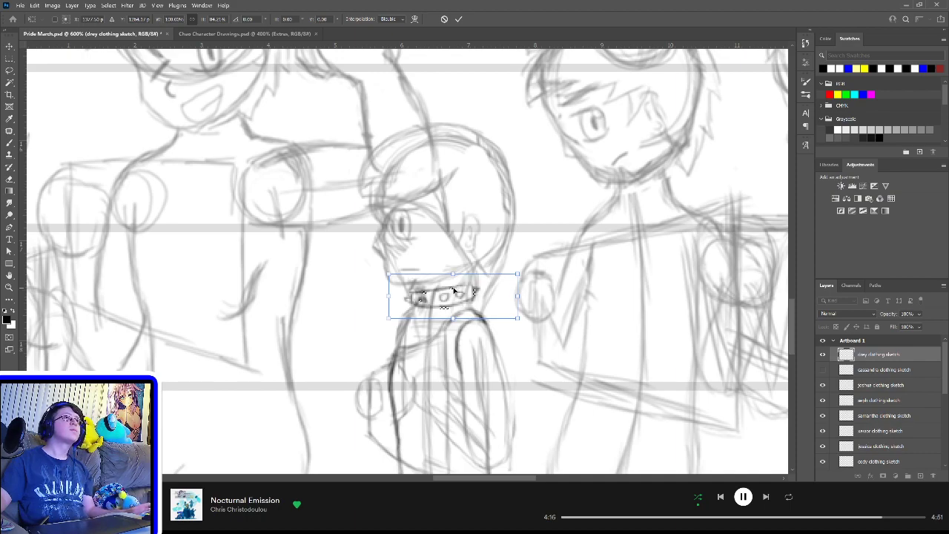
key(Up)
key(Up)
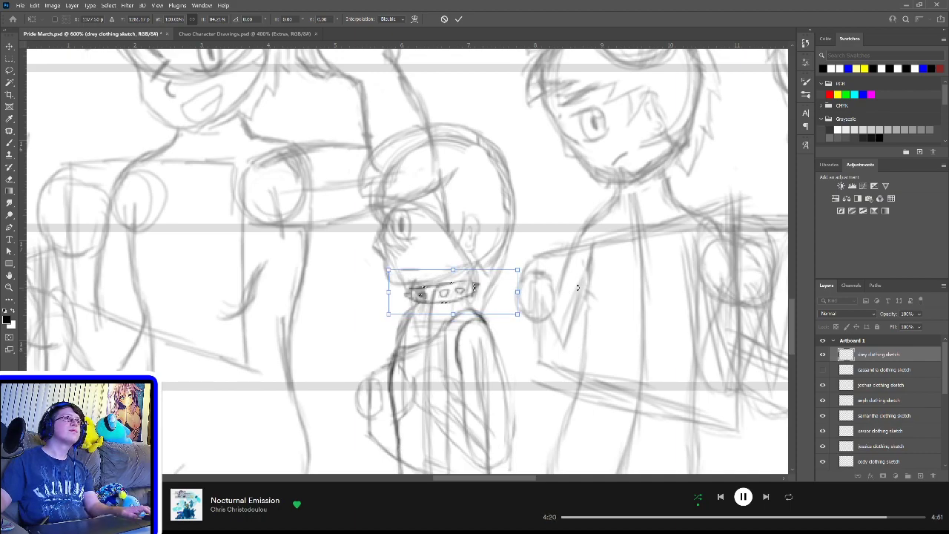
key(Return)
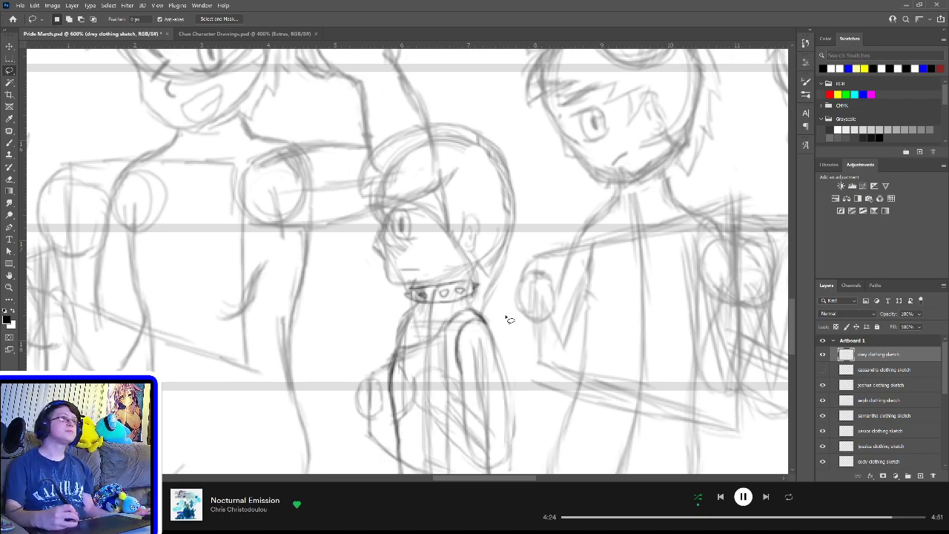
Step: Darken the shirt lines below both ends of the collar and down the torso
key(b)
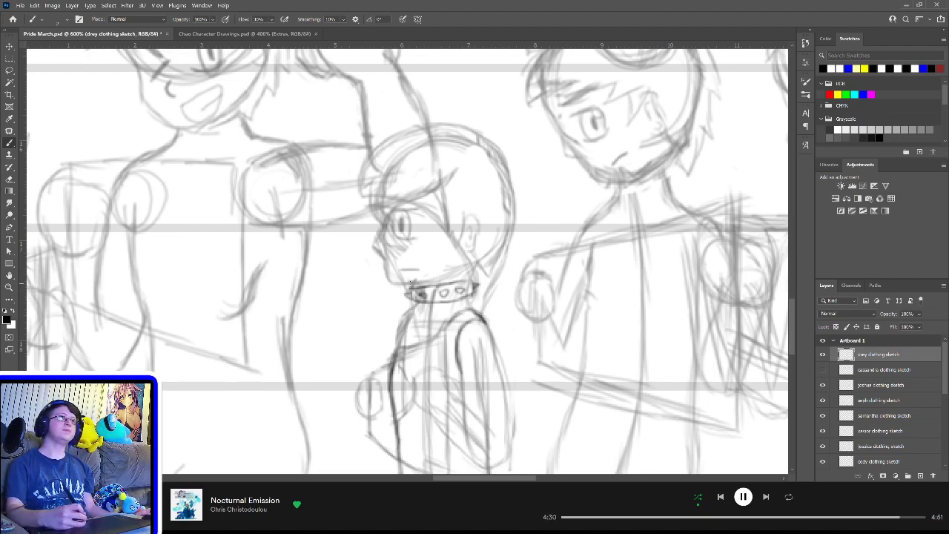
mouse_move(414, 300)
mouse_down()
mouse_move(405, 341)
mouse_move(414, 310)
mouse_move(401, 349)
mouse_up()
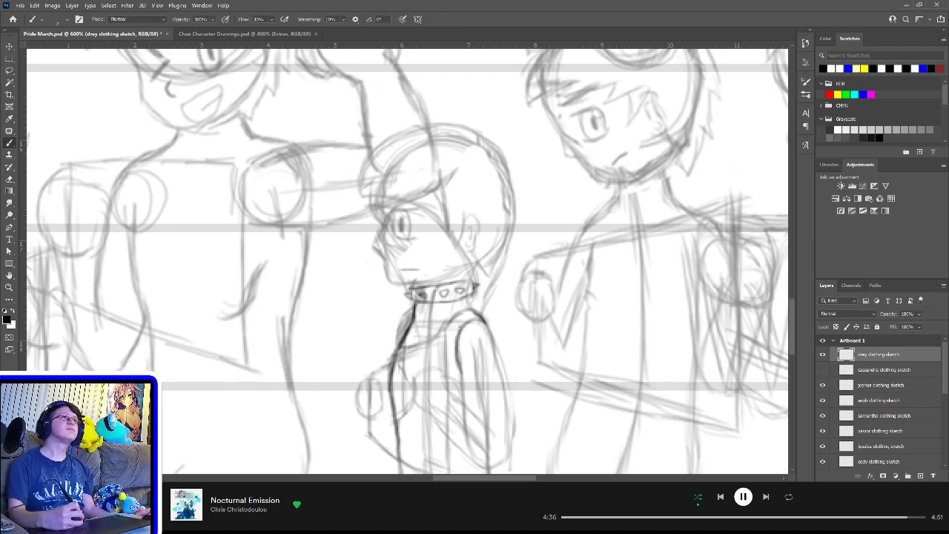
mouse_move(470, 296)
mouse_down()
mouse_move(487, 319)
mouse_move(486, 301)
mouse_up()
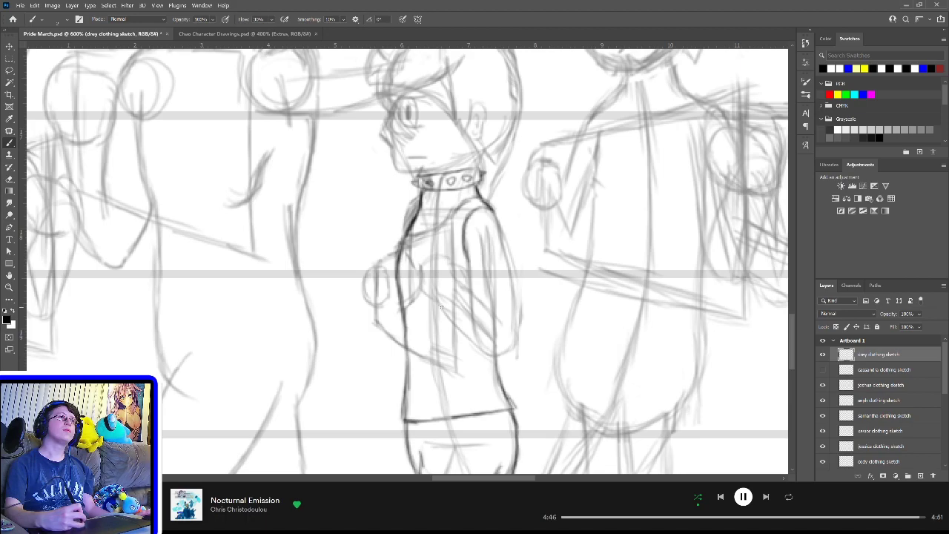
drag(440, 310, 433, 289)
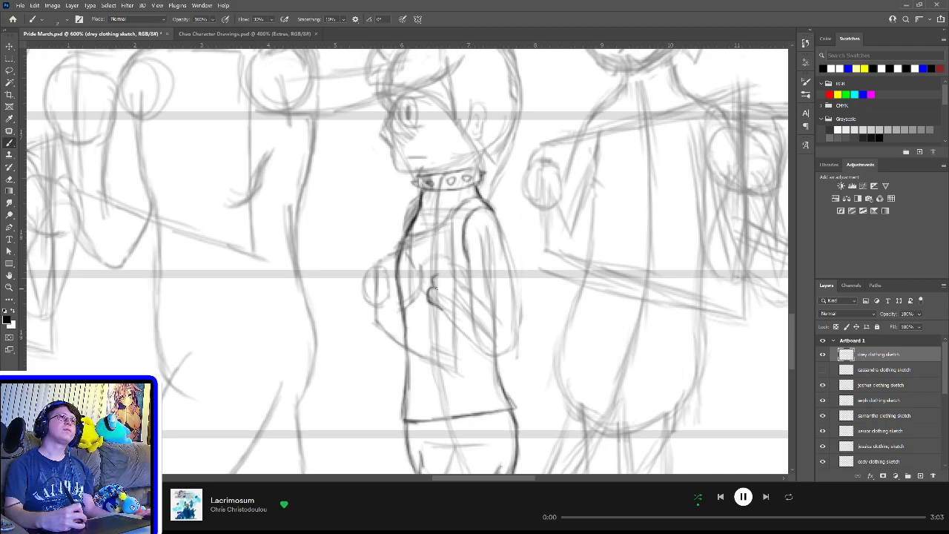
mouse_move(432, 290)
mouse_down()
mouse_move(459, 263)
mouse_move(465, 270)
mouse_move(474, 299)
mouse_move(446, 307)
mouse_move(472, 345)
mouse_up()
drag(470, 276, 500, 324)
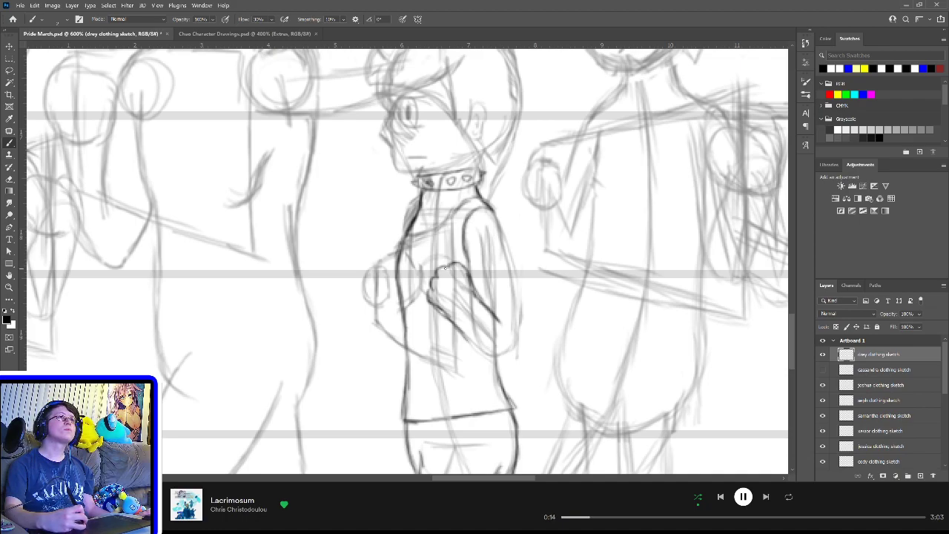
Step: Sketch a short stroke over the character's hand on the torso
mouse_move(441, 269)
mouse_down()
mouse_move(450, 256)
mouse_move(461, 269)
mouse_up()
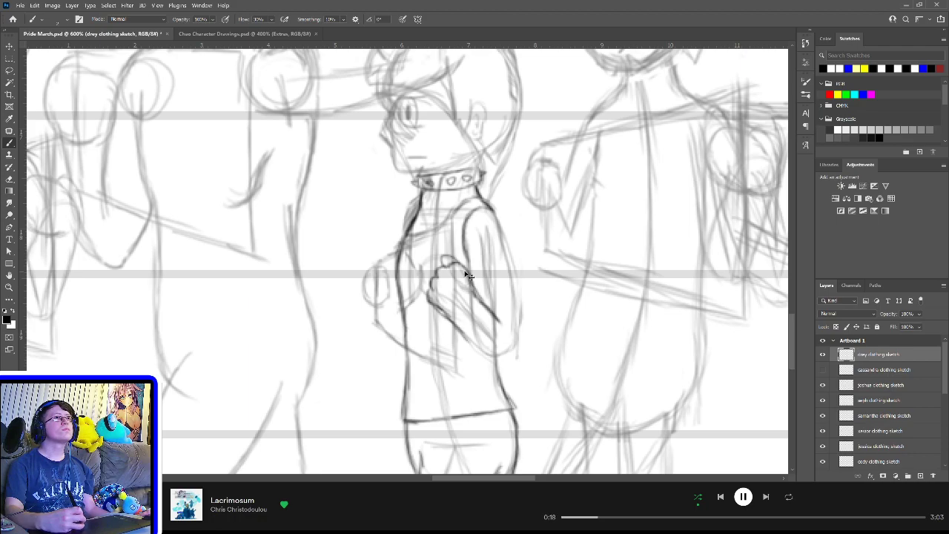
key(ctrl+z)
drag(450, 253, 463, 265)
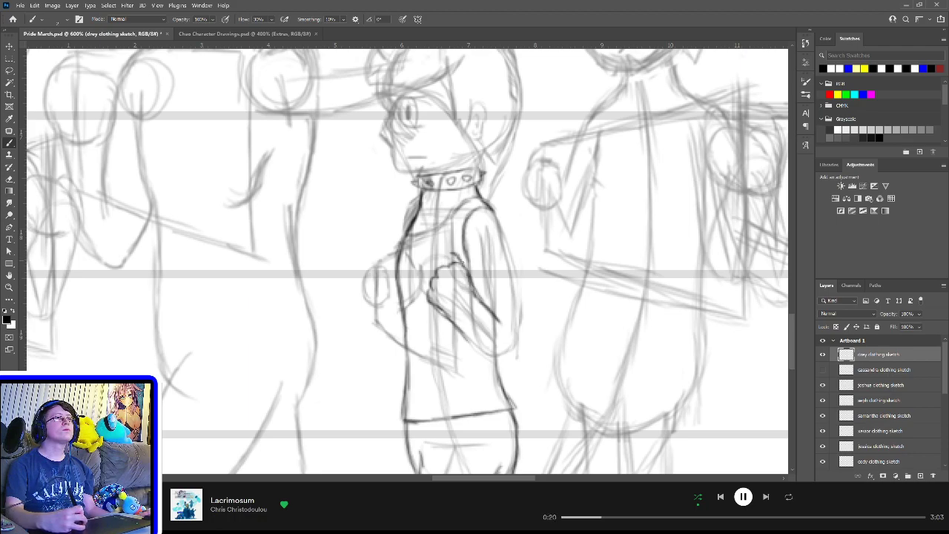
Step: Replace the short hand stroke with a curved arc over the knuckles
key(ctrl+z)
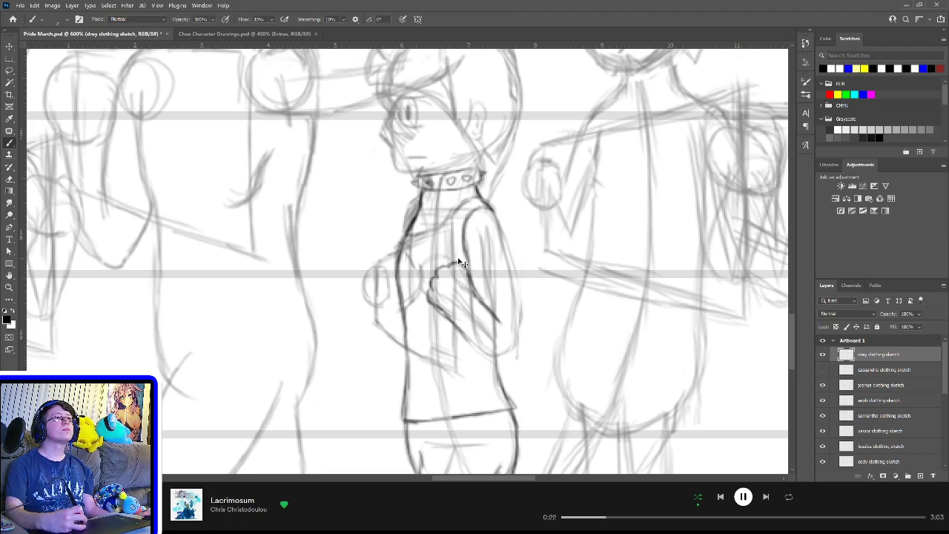
drag(450, 261, 466, 269)
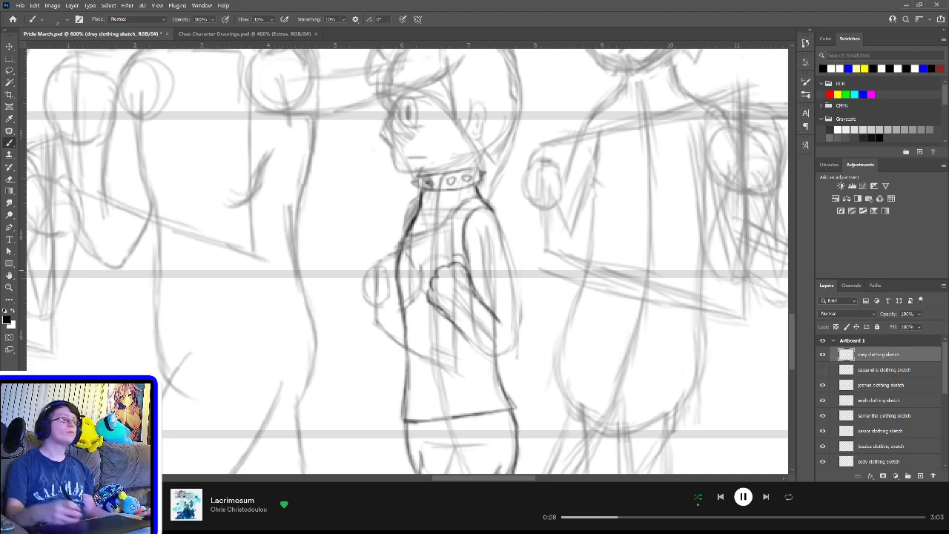
key(l)
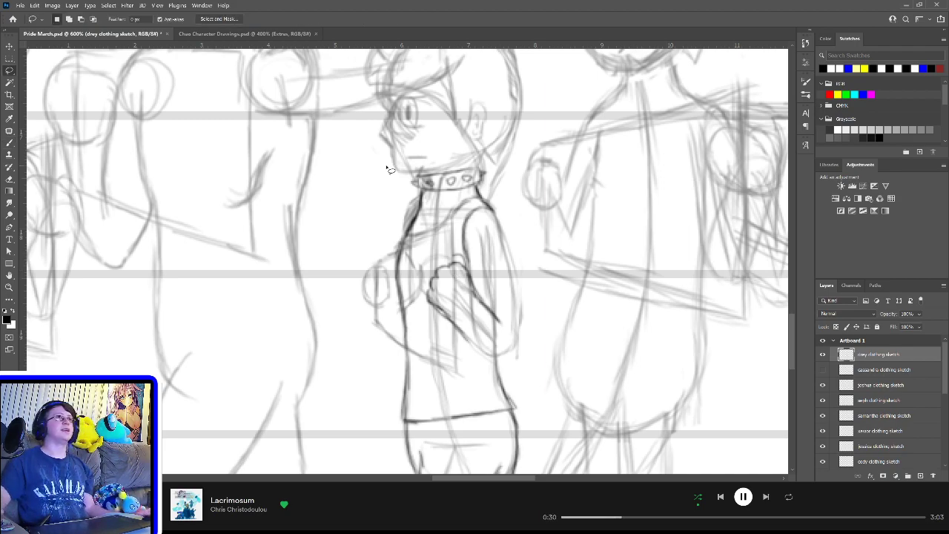
Step: Rotate the lassoed hand counter-clockwise, nudge it left and down, then deselect
mouse_move(448, 256)
mouse_down()
mouse_move(461, 307)
mouse_move(440, 329)
mouse_move(421, 328)
mouse_move(410, 290)
mouse_move(445, 267)
mouse_up()
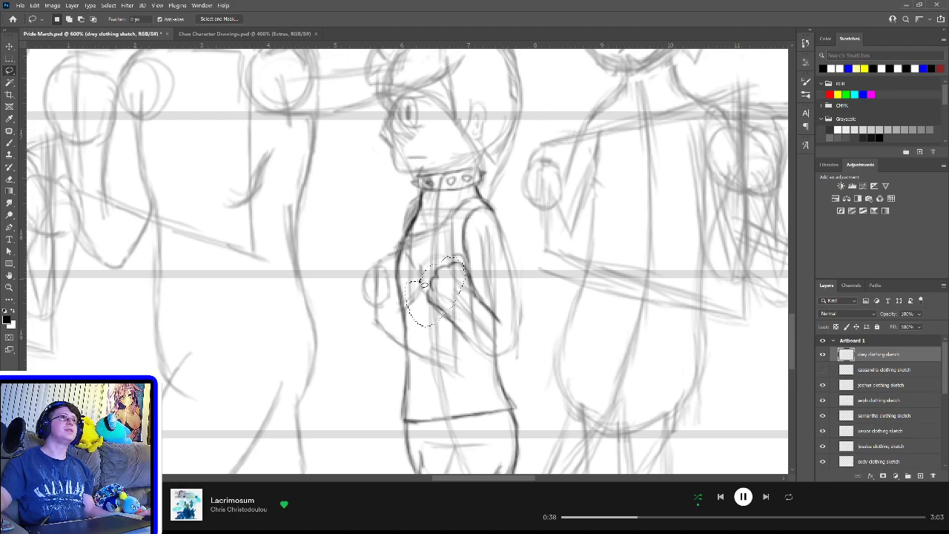
key(ctrl+t)
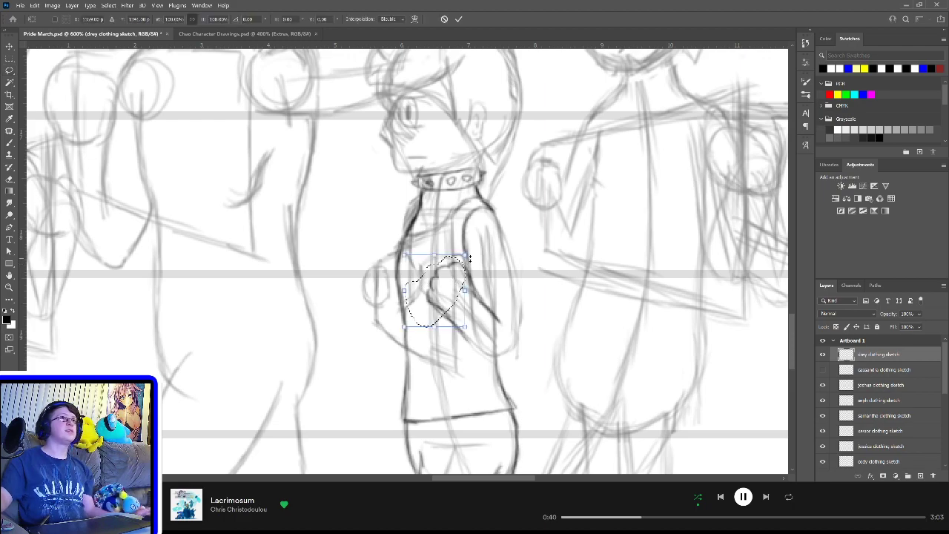
mouse_move(468, 243)
mouse_down()
mouse_move(448, 232)
mouse_move(440, 271)
mouse_move(440, 262)
mouse_up()
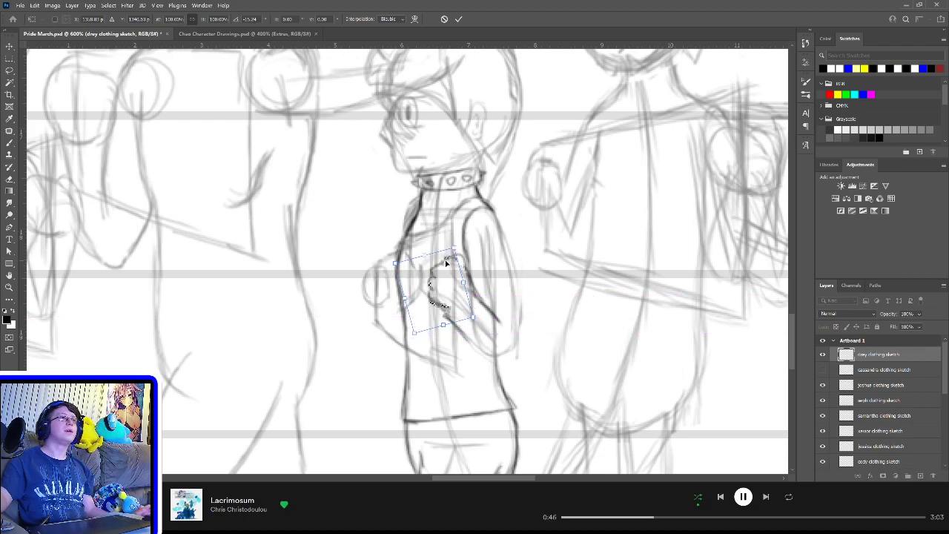
key(Down)
key(Left)
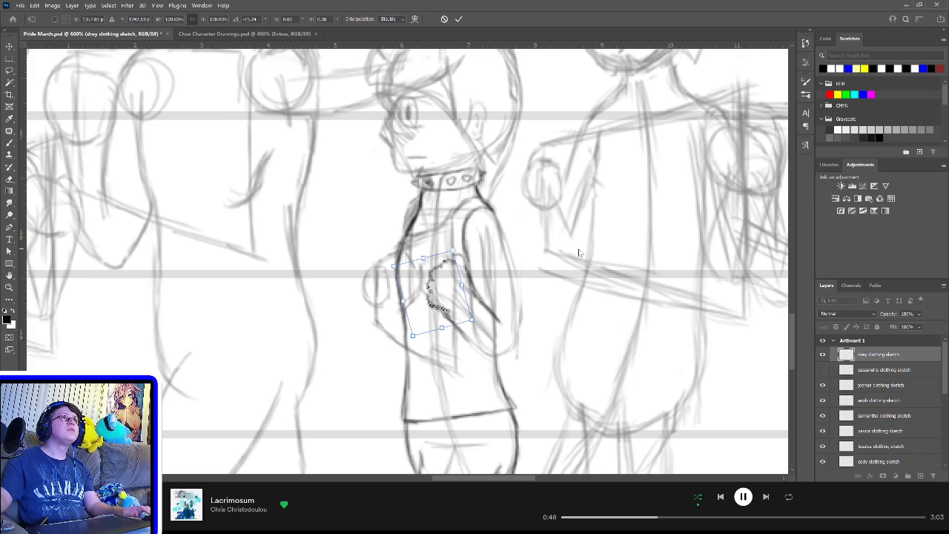
key(Return)
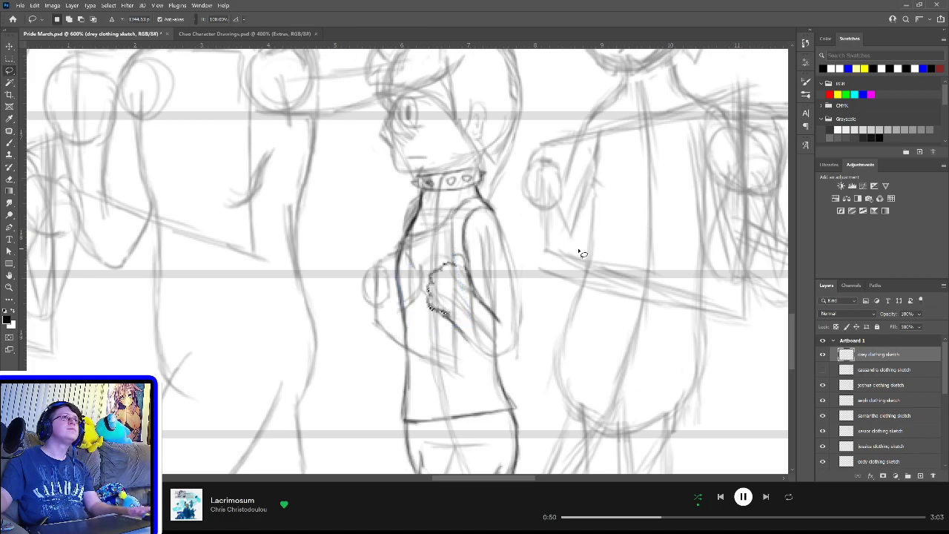
key(ctrl+d)
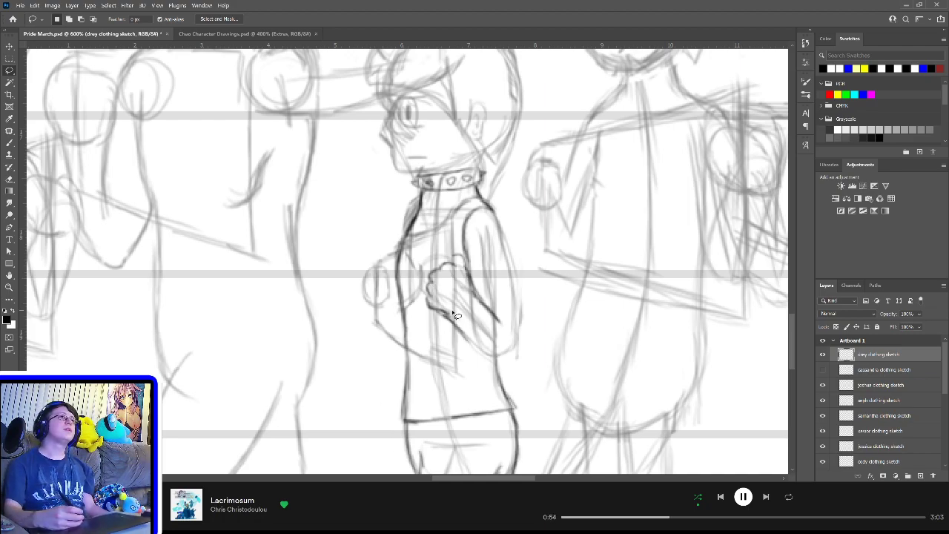
key(b)
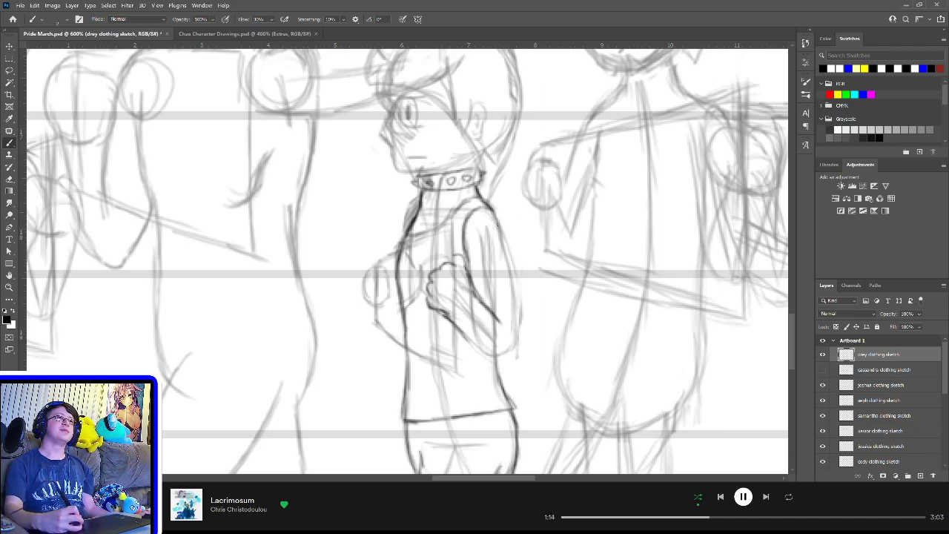
Step: Ink the right shoulder, arm line and sleeve cuff curve
drag(495, 216, 518, 320)
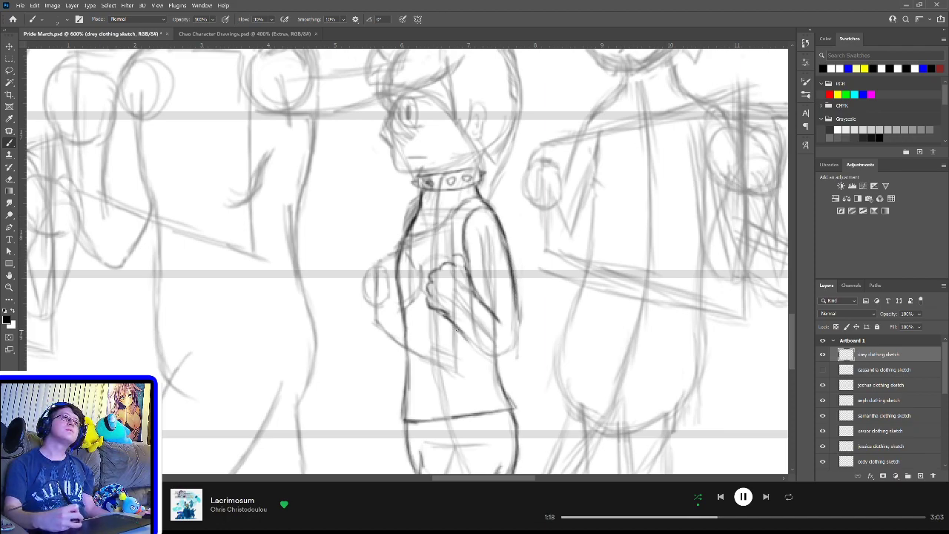
mouse_move(454, 326)
mouse_down()
mouse_move(509, 352)
mouse_move(516, 311)
mouse_move(516, 338)
mouse_move(501, 354)
mouse_up()
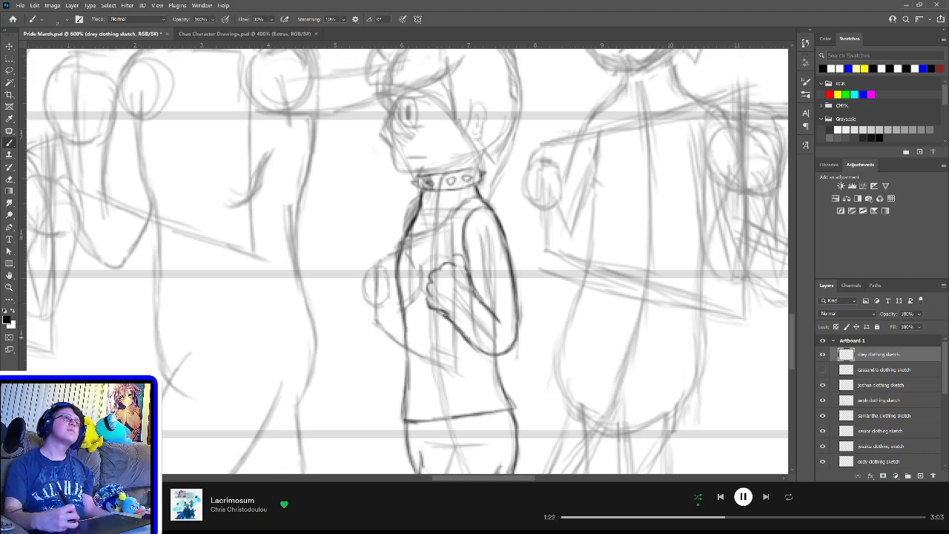
drag(448, 317, 458, 328)
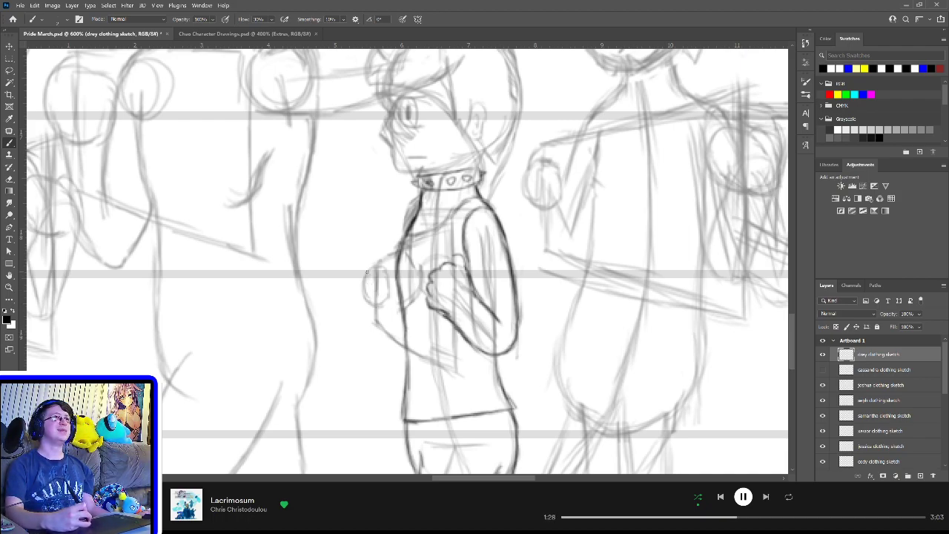
Step: Sketch the fist's thumb and erase stray lines on the left fist's edge
mouse_move(365, 276)
mouse_down()
mouse_move(390, 285)
mouse_move(372, 287)
mouse_move(387, 294)
mouse_move(383, 300)
mouse_move(369, 298)
mouse_move(386, 306)
mouse_move(370, 310)
mouse_move(367, 282)
mouse_up()
key(ctrl+z)
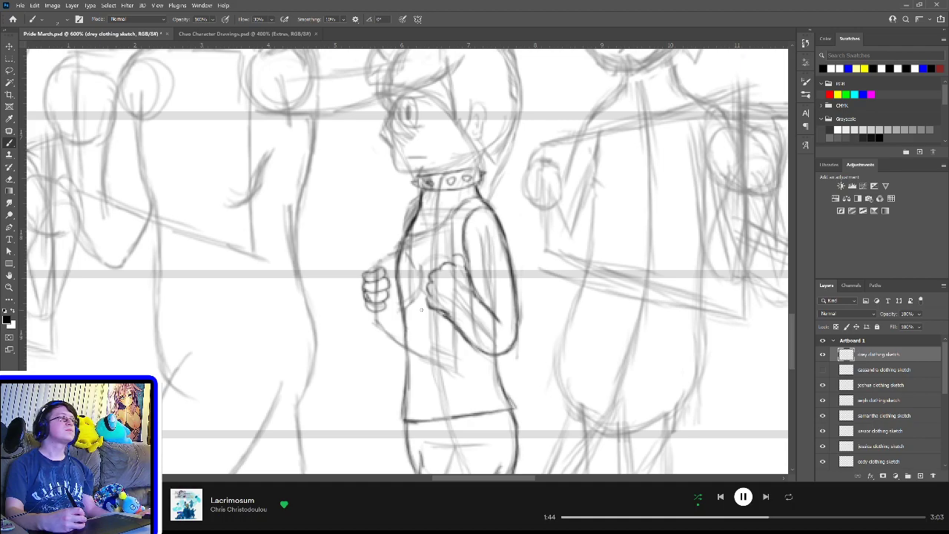
key(e)
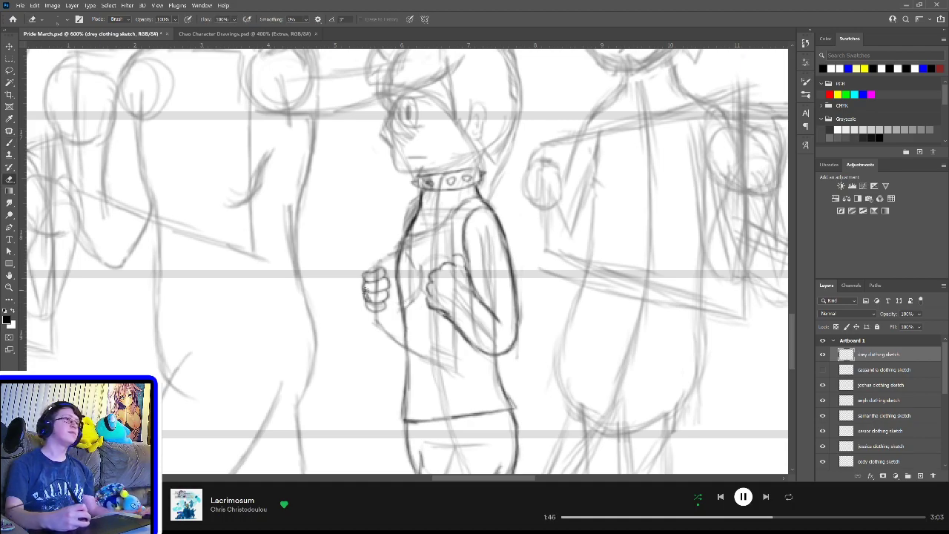
mouse_move(364, 300)
mouse_down()
mouse_move(390, 302)
mouse_move(386, 310)
mouse_move(374, 300)
mouse_move(375, 265)
mouse_up()
key(b)
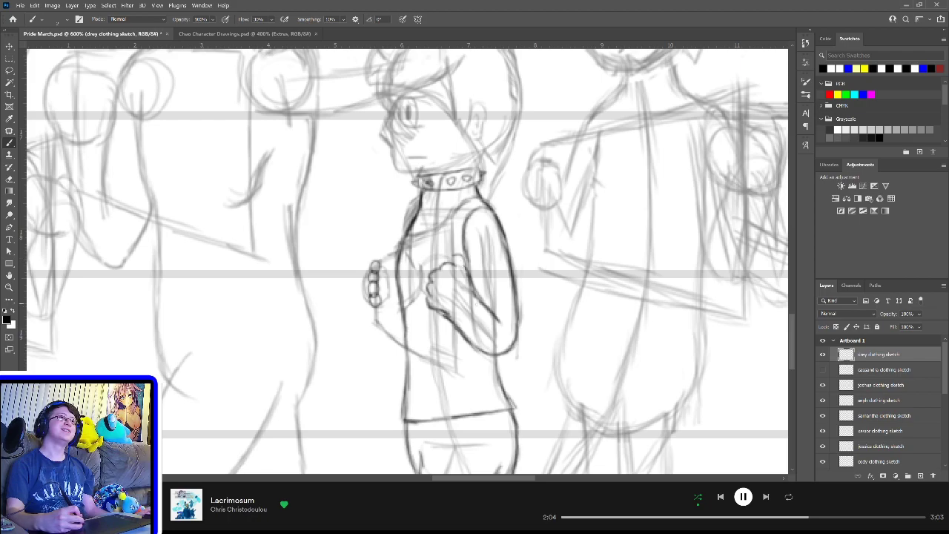
drag(472, 453, 473, 208)
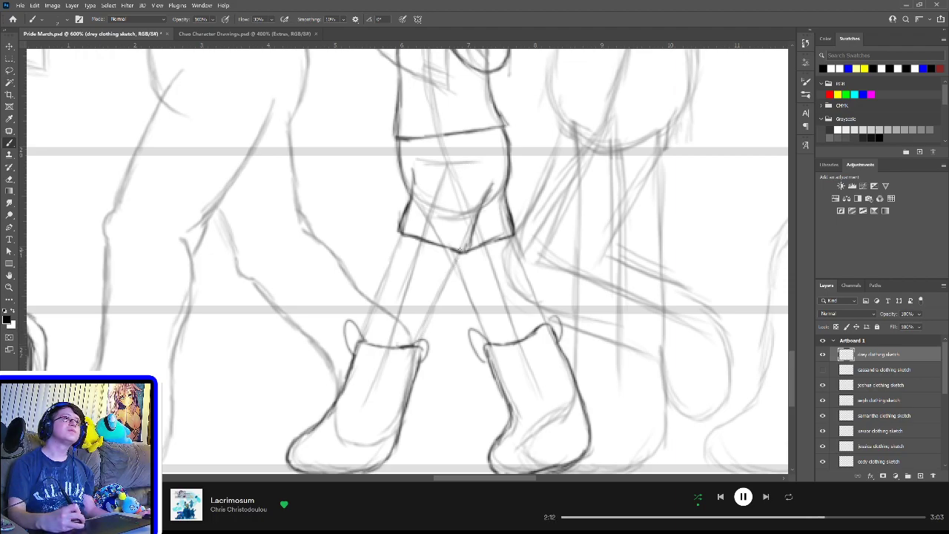
Step: Trace the inner and outer edges of both legs from the shorts to the boot tops
drag(460, 249, 418, 344)
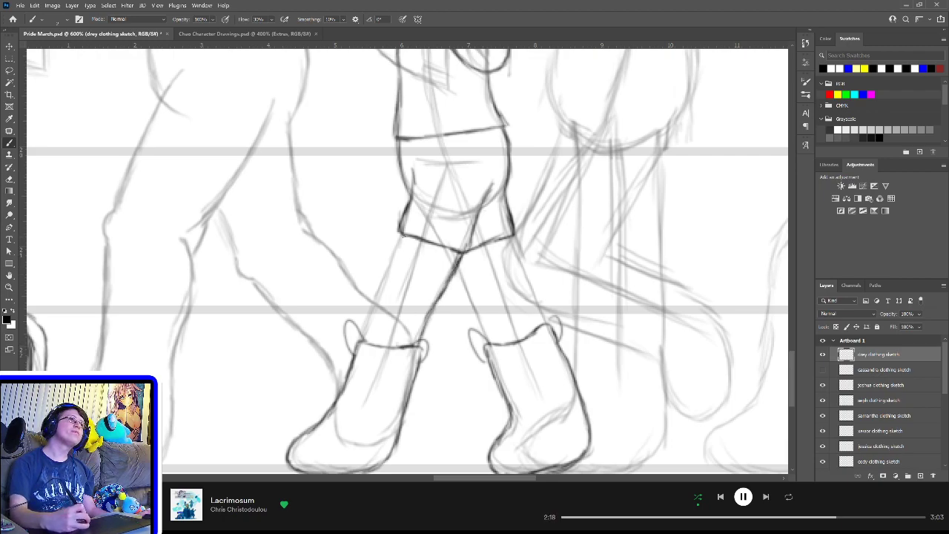
drag(402, 236, 368, 326)
mouse_move(377, 293)
mouse_down()
mouse_move(364, 343)
mouse_move(365, 323)
mouse_up()
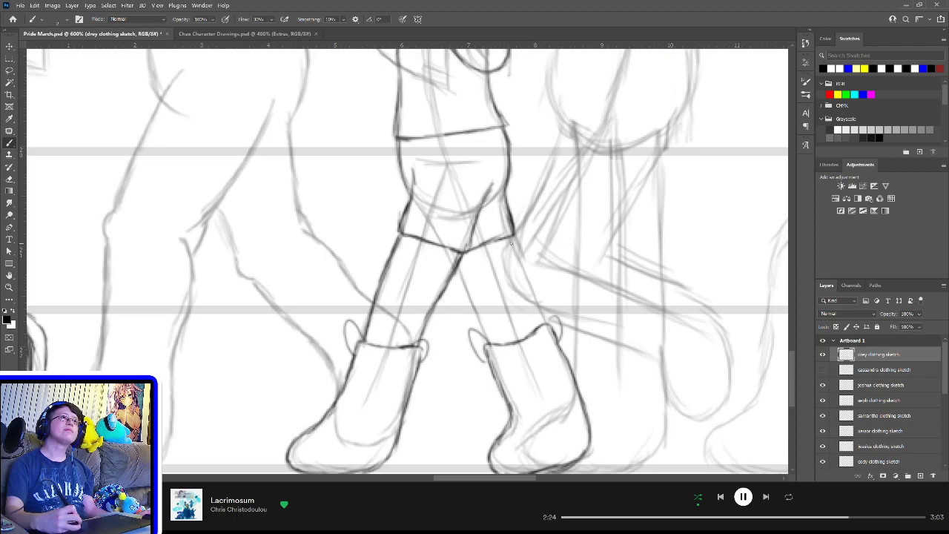
mouse_move(515, 234)
mouse_down()
mouse_move(521, 258)
mouse_move(513, 242)
mouse_move(531, 282)
mouse_up()
drag(521, 253, 548, 334)
mouse_move(528, 282)
mouse_down()
mouse_move(549, 327)
mouse_move(543, 316)
mouse_up()
drag(454, 262, 469, 299)
drag(455, 271, 473, 308)
drag(457, 276, 490, 344)
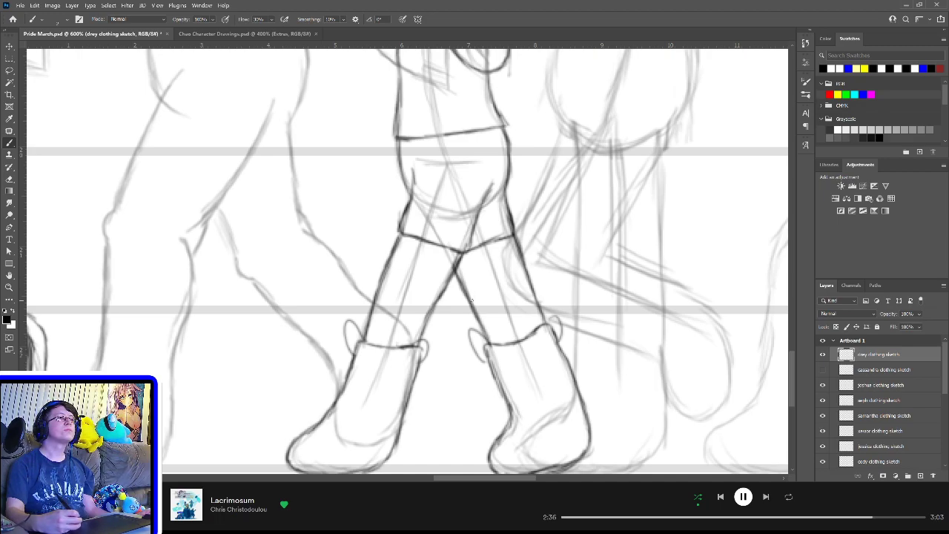
Step: Draw curved toe caps on the left and right boots
mouse_move(404, 374)
mouse_down()
mouse_move(466, 312)
mouse_move(453, 310)
mouse_up()
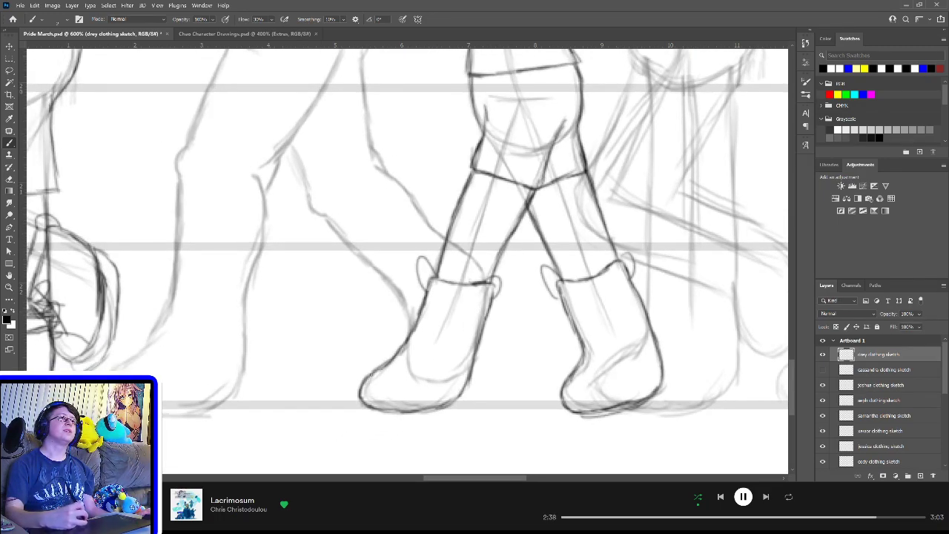
drag(381, 367, 405, 412)
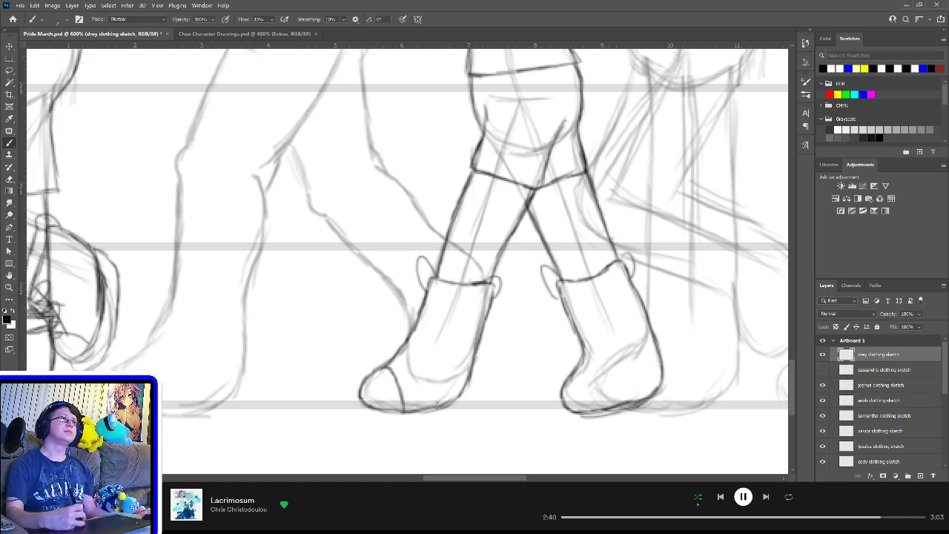
drag(576, 371, 610, 406)
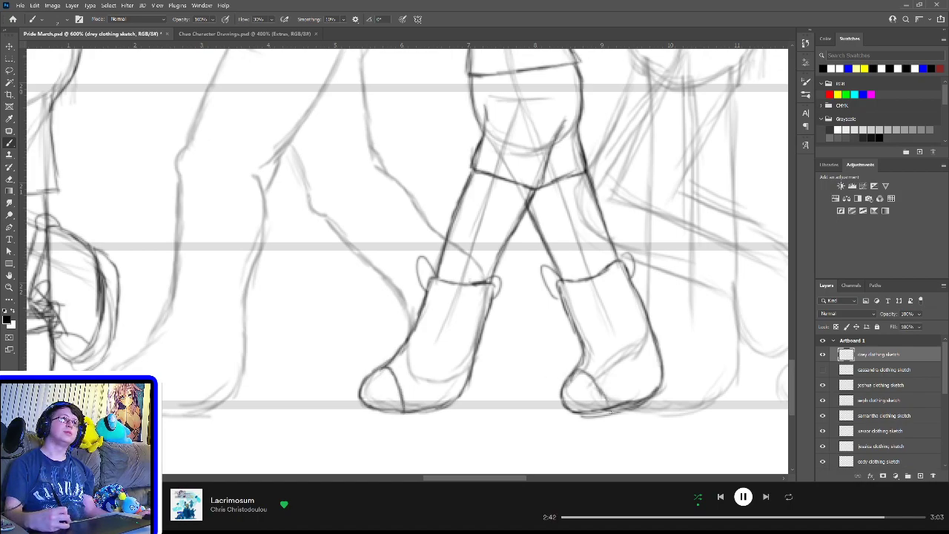
scroll(616, 363, down, 3)
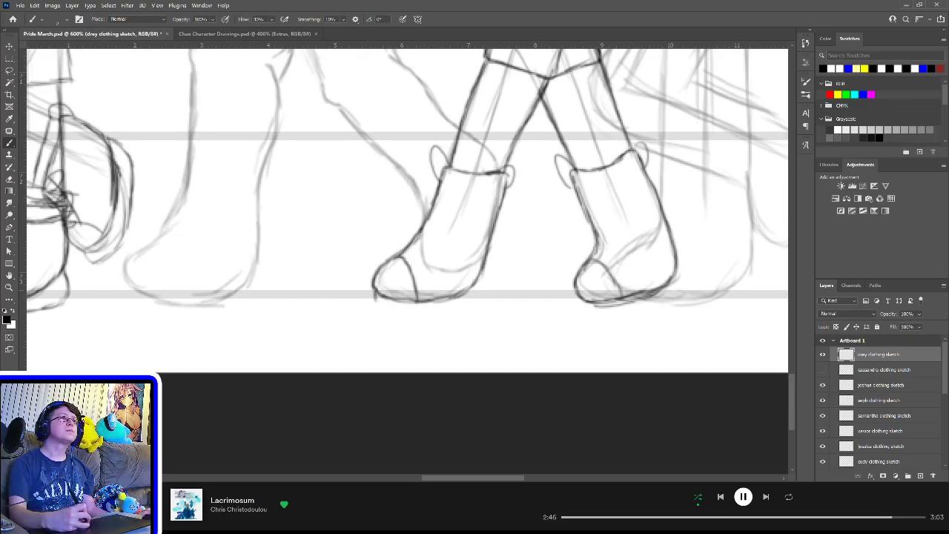
Step: Draw thicker soles and heels under both boots
mouse_move(373, 291)
mouse_down()
mouse_move(378, 306)
mouse_move(426, 313)
mouse_move(468, 300)
mouse_up()
mouse_move(482, 268)
mouse_down()
mouse_move(488, 290)
mouse_move(473, 305)
mouse_up()
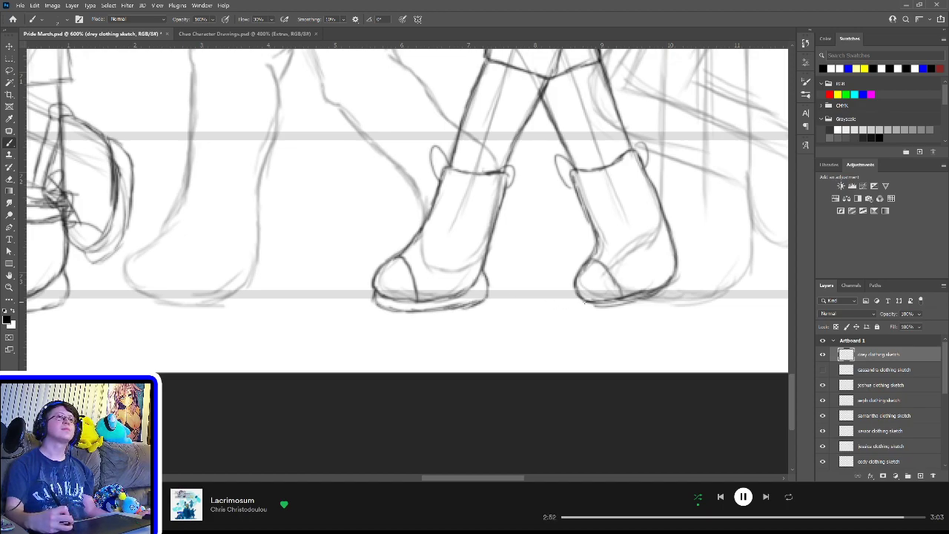
mouse_move(583, 300)
mouse_down()
mouse_move(593, 312)
mouse_move(641, 312)
mouse_move(662, 299)
mouse_up()
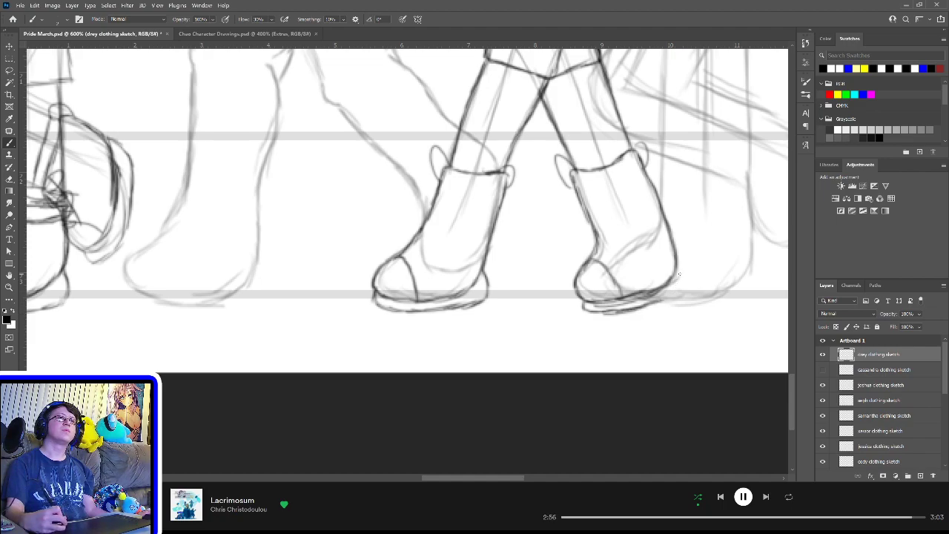
mouse_move(675, 266)
mouse_down()
mouse_move(683, 286)
mouse_move(649, 304)
mouse_move(671, 295)
mouse_up()
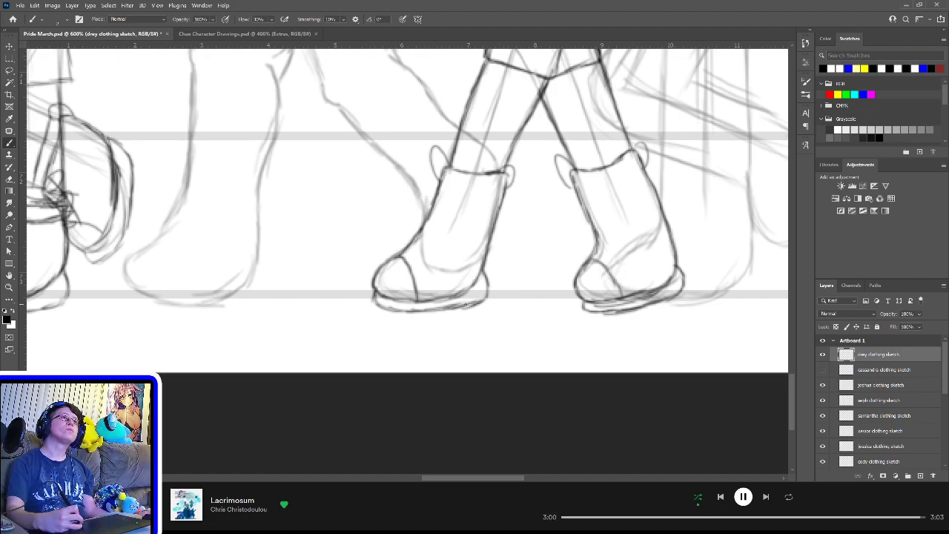
drag(676, 290, 674, 300)
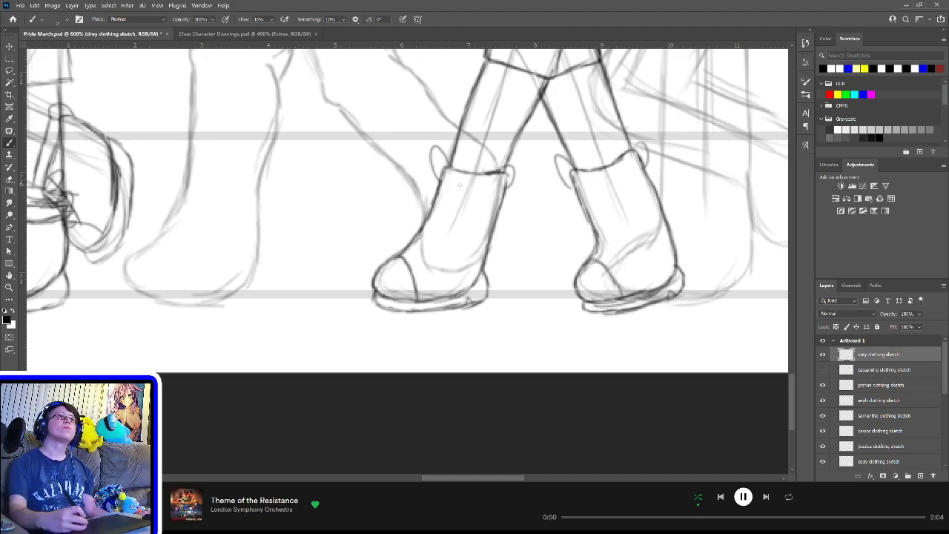
Step: Redraw the front edges and shaft lines of both boots
drag(411, 260, 435, 230)
drag(450, 170, 429, 236)
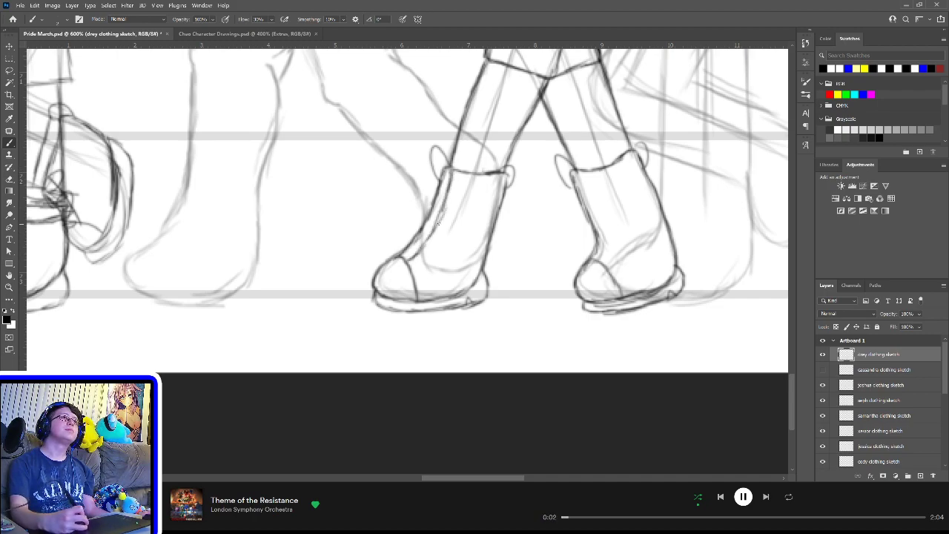
drag(601, 269, 610, 247)
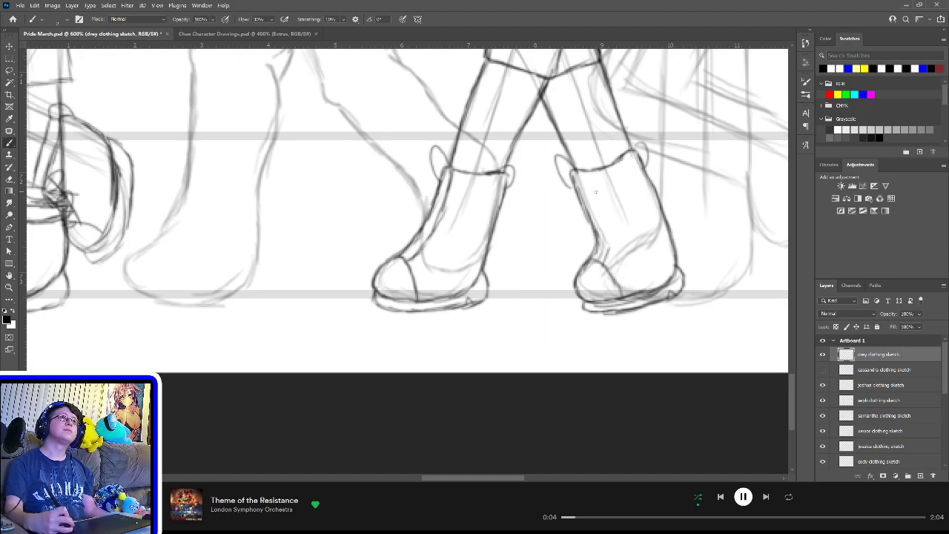
drag(578, 171, 606, 253)
mouse_move(571, 171)
mouse_down()
mouse_move(600, 185)
mouse_move(575, 192)
mouse_move(599, 202)
mouse_up()
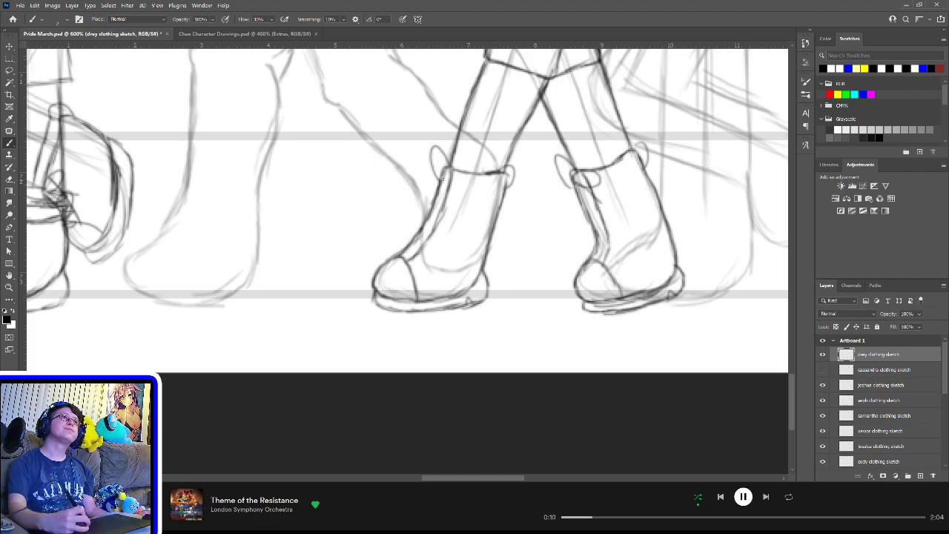
Step: Add a lace loop on the left boot and zig-zag criss-cross lacing on the right
mouse_move(442, 178)
mouse_down()
mouse_move(448, 191)
mouse_move(414, 255)
mouse_move(399, 256)
mouse_up()
mouse_move(572, 182)
mouse_down()
mouse_move(602, 240)
mouse_move(596, 211)
mouse_move(588, 198)
mouse_move(598, 265)
mouse_up()
key(ctrl+z)
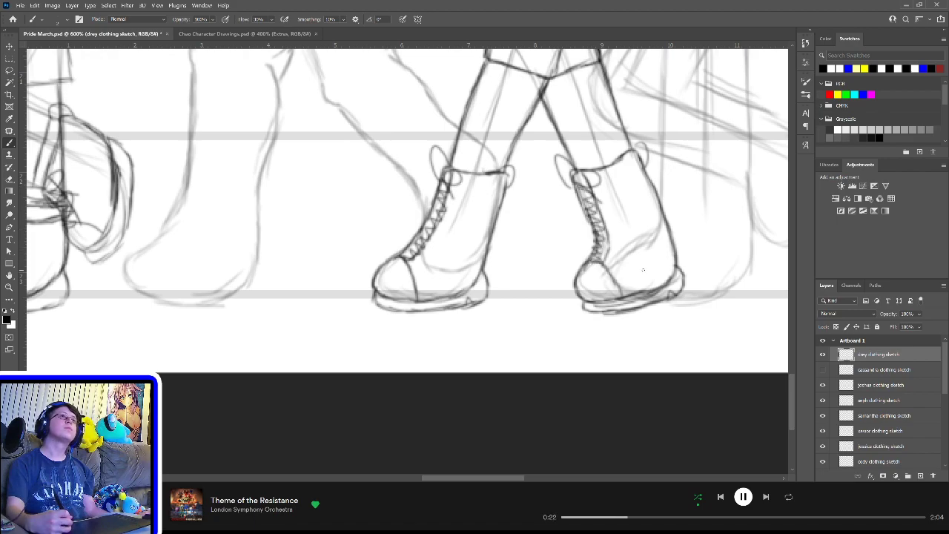
mouse_move(596, 213)
mouse_down()
mouse_move(601, 220)
mouse_move(586, 205)
mouse_move(588, 287)
mouse_up()
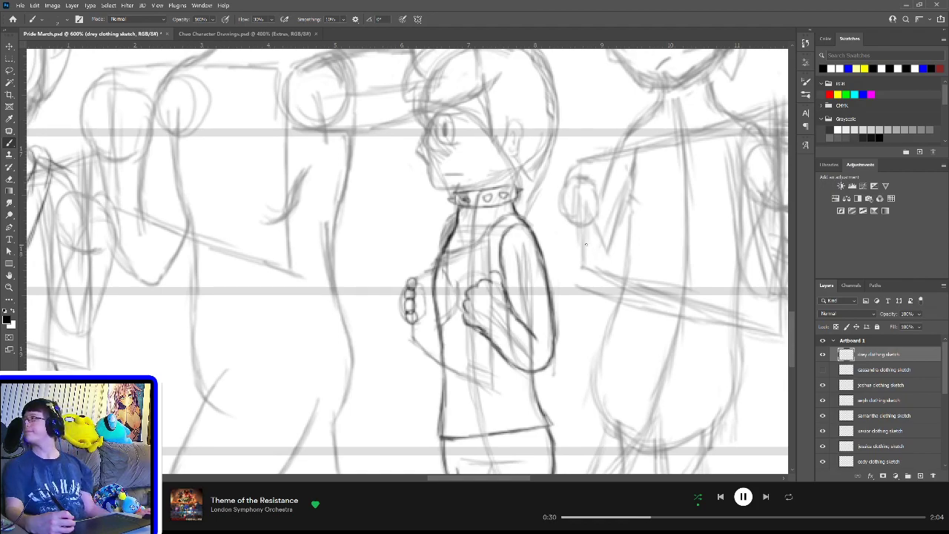
Step: Cross-hatch fishnet lines over the collar and shoulder
scroll(593, 278, up, 2)
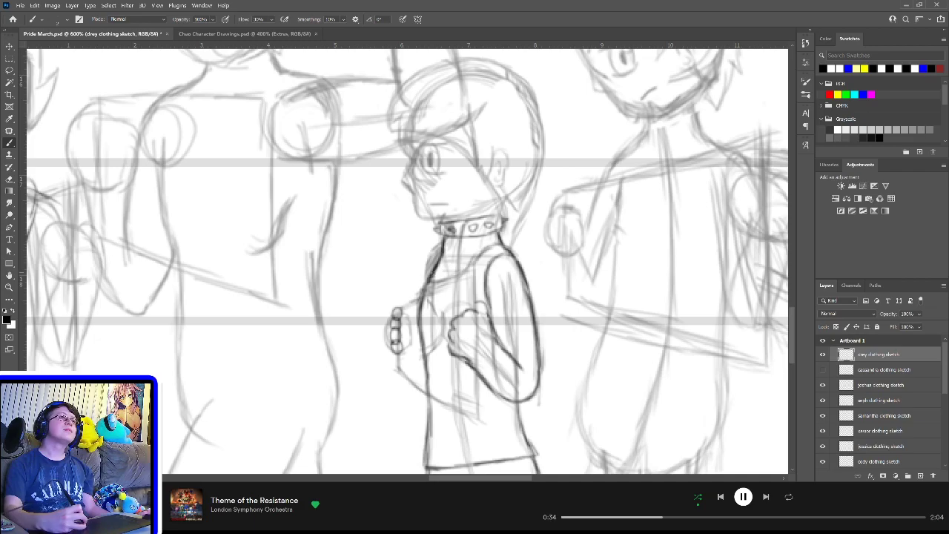
mouse_move(441, 272)
mouse_down()
mouse_move(431, 286)
mouse_move(440, 278)
mouse_up()
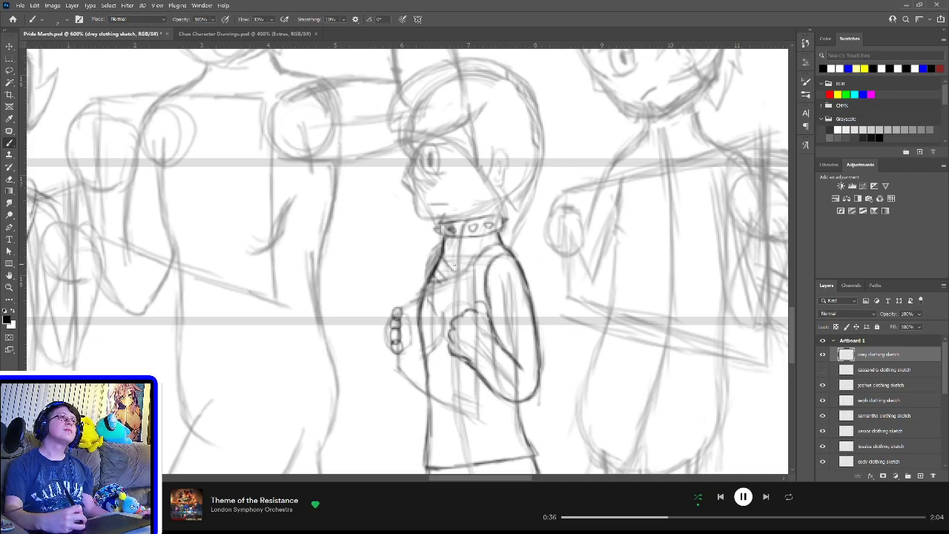
mouse_move(467, 245)
mouse_down()
mouse_move(444, 271)
mouse_move(484, 250)
mouse_move(454, 252)
mouse_move(445, 279)
mouse_up()
drag(445, 235, 468, 282)
mouse_move(465, 241)
mouse_down()
mouse_move(483, 272)
mouse_move(491, 250)
mouse_move(455, 252)
mouse_up()
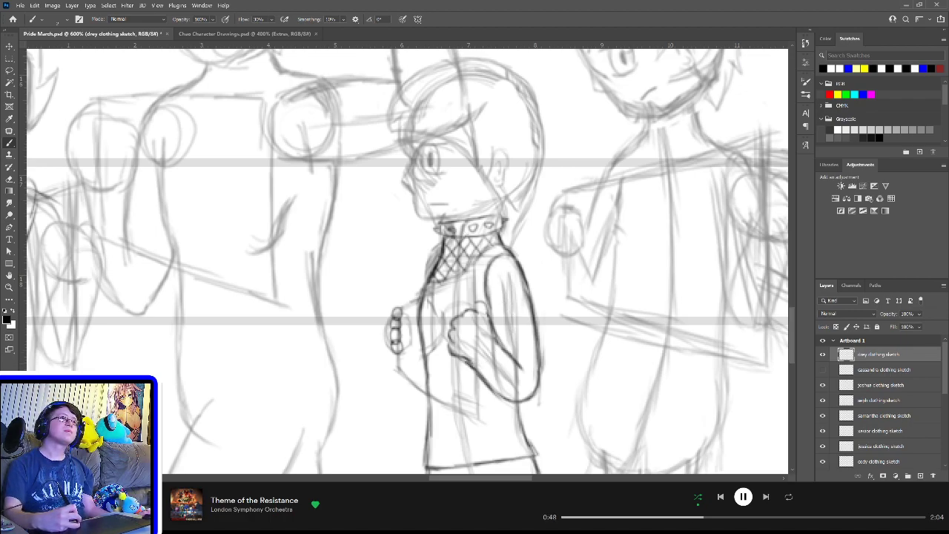
Step: Darken the fist outline and cross-hatch the lower sleeve into fishnet
mouse_move(465, 353)
mouse_down()
mouse_move(478, 364)
mouse_move(490, 343)
mouse_move(505, 349)
mouse_move(474, 375)
mouse_move(495, 360)
mouse_move(468, 369)
mouse_up()
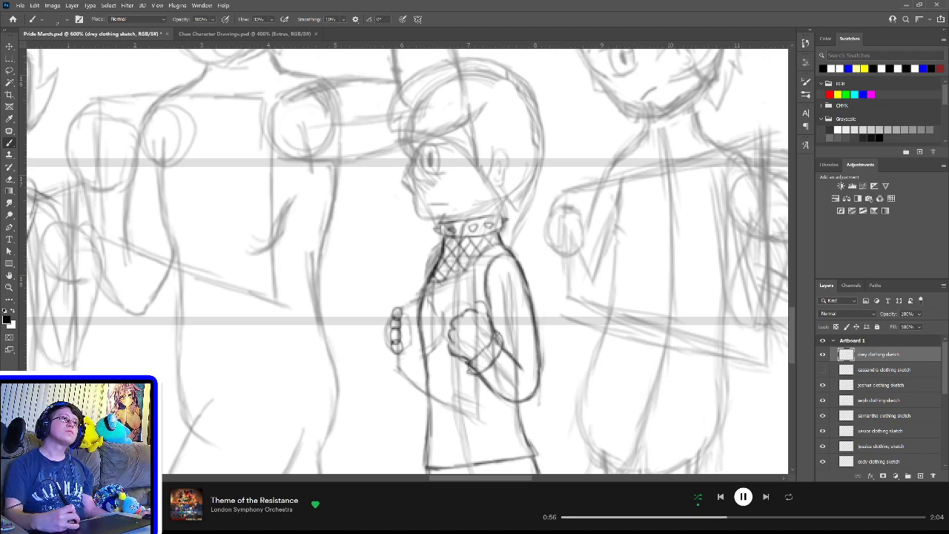
mouse_move(506, 331)
mouse_down()
mouse_move(488, 359)
mouse_move(494, 390)
mouse_move(514, 401)
mouse_up()
mouse_move(506, 359)
mouse_down()
mouse_move(522, 396)
mouse_move(537, 390)
mouse_up()
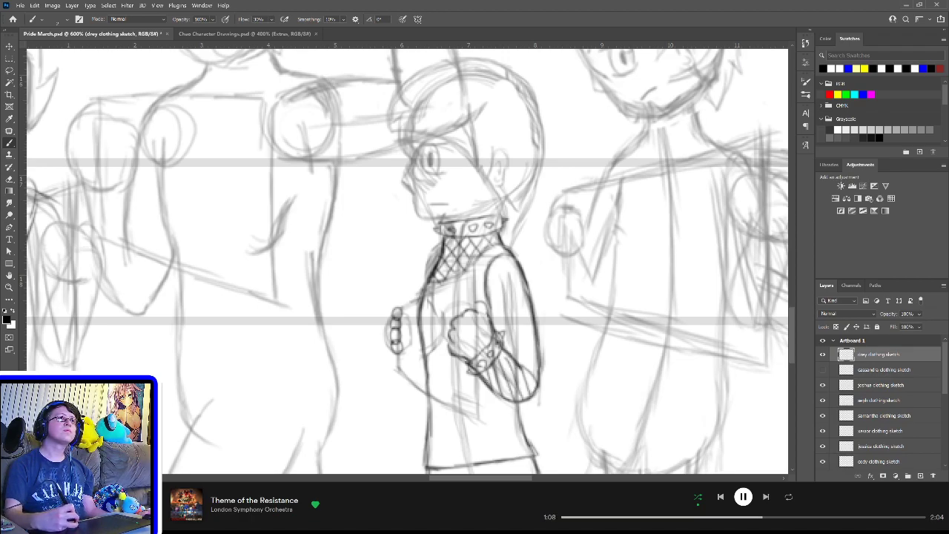
mouse_move(512, 357)
mouse_down()
mouse_move(479, 382)
mouse_move(506, 378)
mouse_move(494, 386)
mouse_up()
mouse_move(532, 380)
mouse_down()
mouse_move(508, 396)
mouse_move(533, 376)
mouse_move(533, 392)
mouse_up()
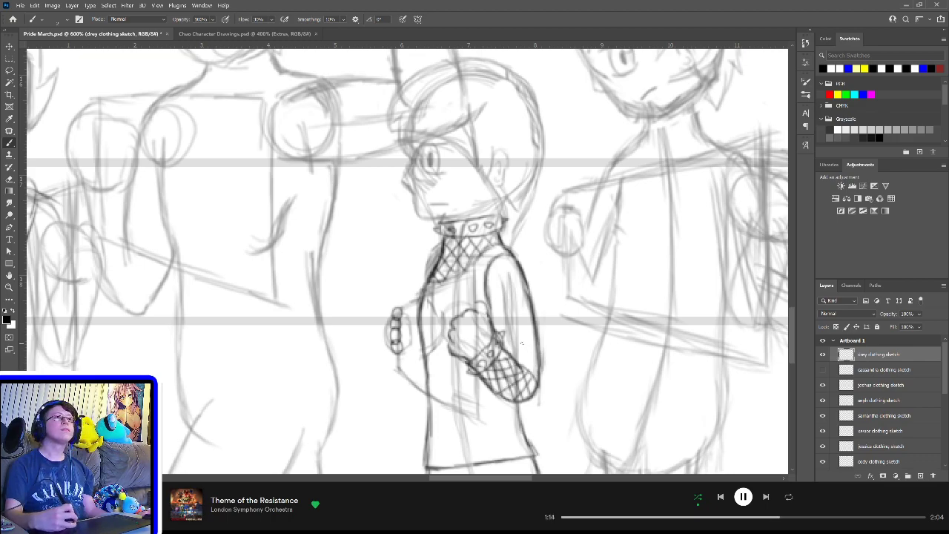
Step: Hatch and fill in fishnet across the upper sleeve
drag(488, 286, 506, 258)
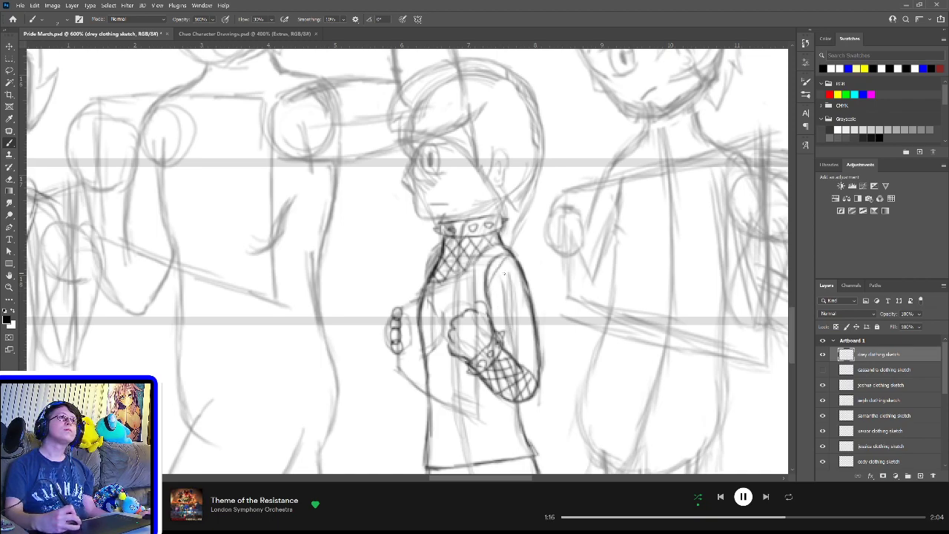
drag(491, 301, 515, 262)
mouse_move(494, 313)
mouse_down()
mouse_move(521, 274)
mouse_move(516, 301)
mouse_move(529, 284)
mouse_up()
drag(506, 337, 530, 304)
mouse_move(509, 353)
mouse_down()
mouse_move(531, 319)
mouse_move(536, 365)
mouse_move(522, 338)
mouse_move(540, 349)
mouse_move(514, 325)
mouse_move(545, 336)
mouse_up()
mouse_move(491, 324)
mouse_down()
mouse_move(521, 328)
mouse_move(491, 303)
mouse_move(531, 324)
mouse_move(511, 286)
mouse_up()
mouse_move(499, 316)
mouse_down()
mouse_move(531, 294)
mouse_move(519, 301)
mouse_move(529, 267)
mouse_move(516, 257)
mouse_up()
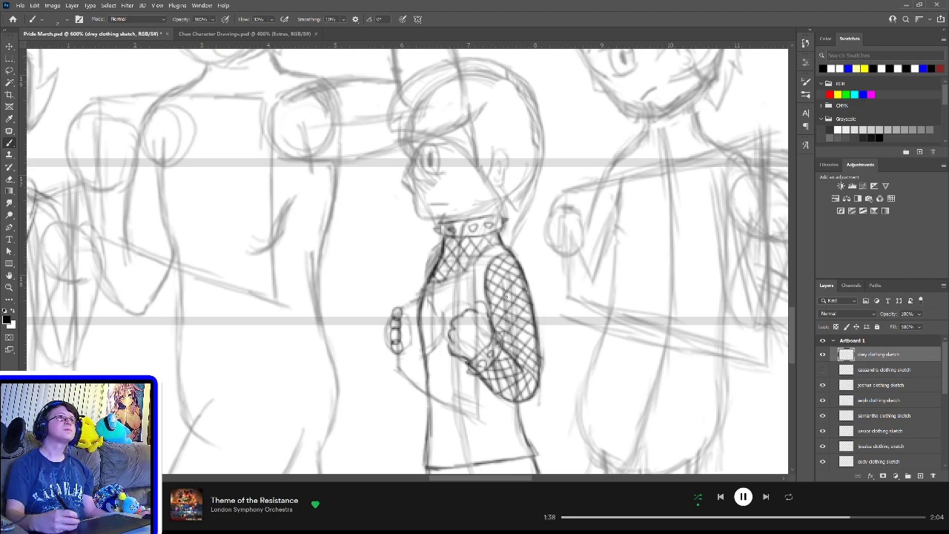
Step: Pan down to the legs and hatch diagonal fishnet lines across the left shin
drag(540, 306, 542, 240)
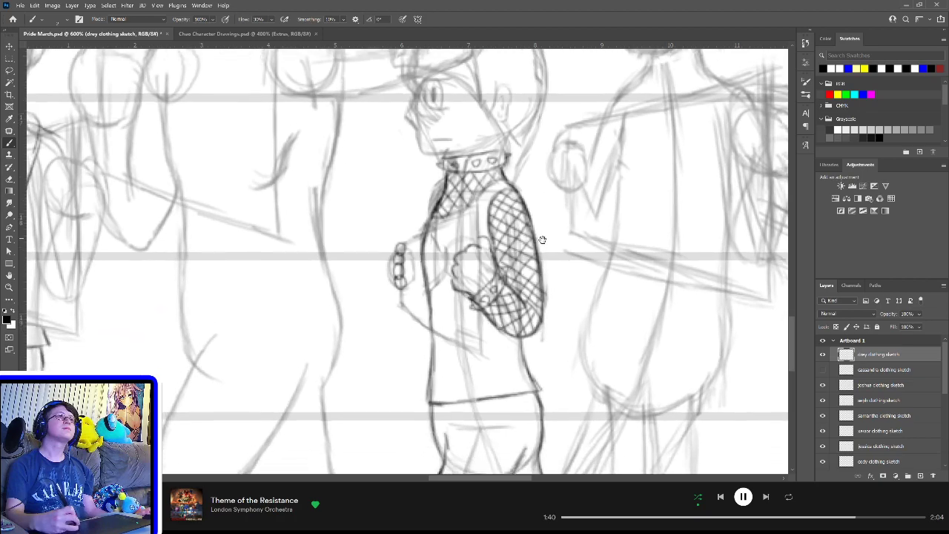
drag(540, 349, 541, 252)
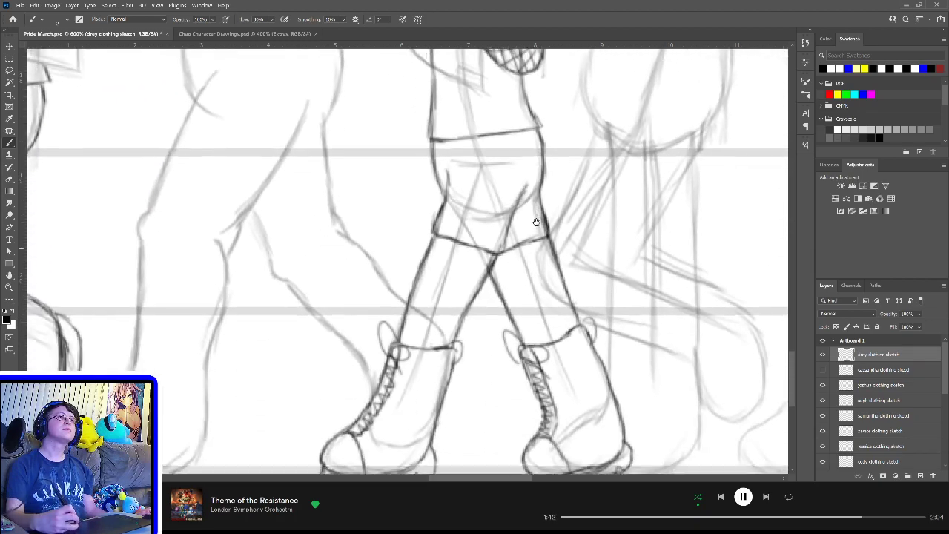
mouse_move(539, 383)
mouse_down()
mouse_move(539, 301)
mouse_move(542, 321)
mouse_up()
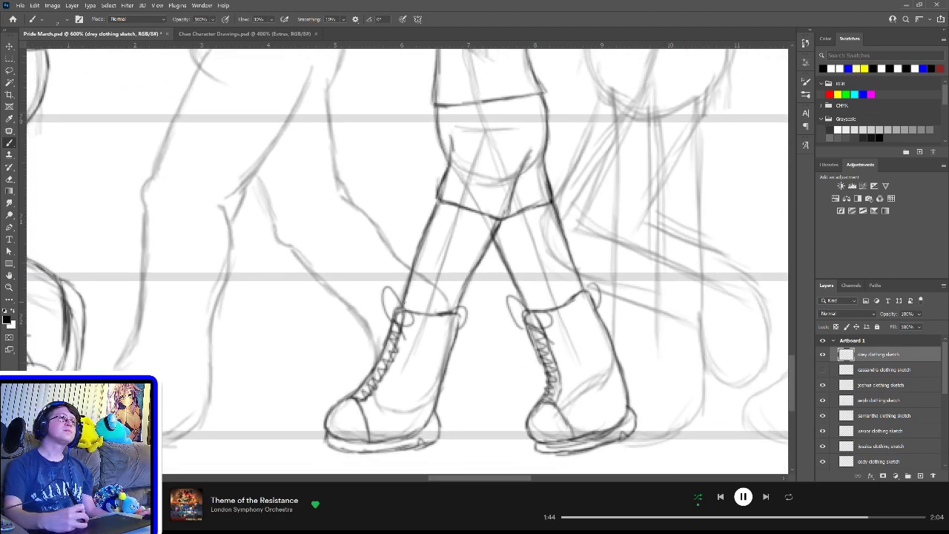
drag(408, 313, 457, 251)
drag(423, 286, 454, 238)
drag(451, 297, 460, 285)
drag(428, 234, 438, 222)
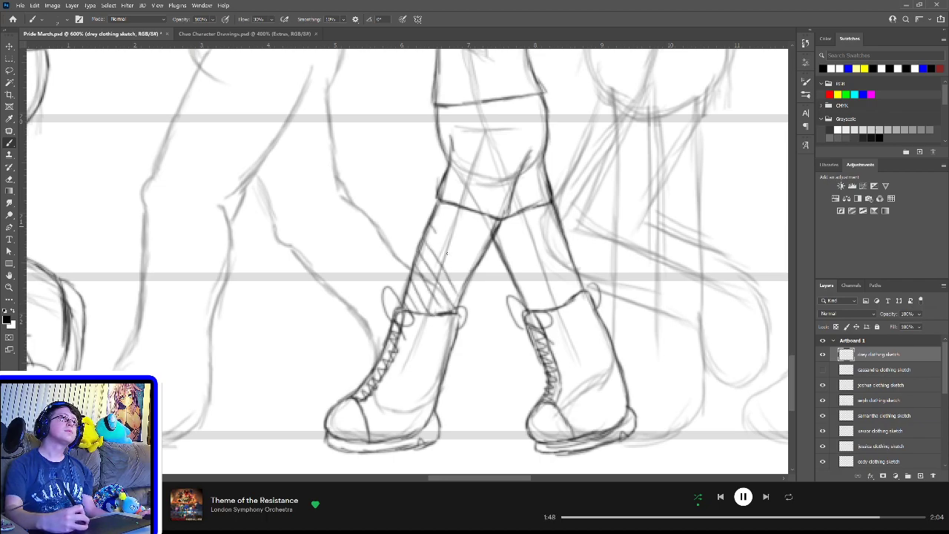
drag(435, 281, 468, 209)
Step: Cross-hatch the left shin from knee to ankle into fishnet
mouse_move(454, 256)
mouse_down()
mouse_move(480, 207)
mouse_move(498, 215)
mouse_up()
drag(434, 227, 458, 212)
drag(418, 254, 470, 218)
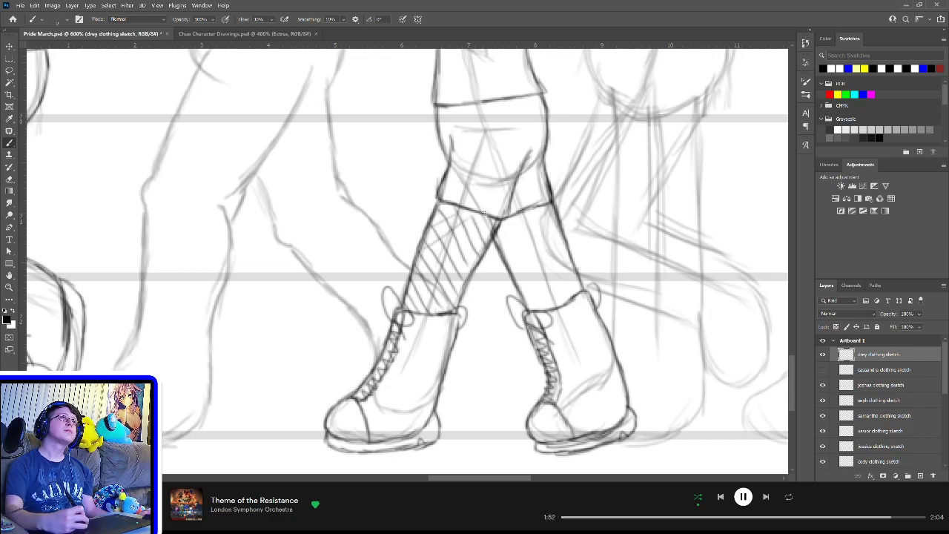
drag(420, 266, 482, 219)
drag(413, 284, 469, 246)
drag(466, 248, 494, 227)
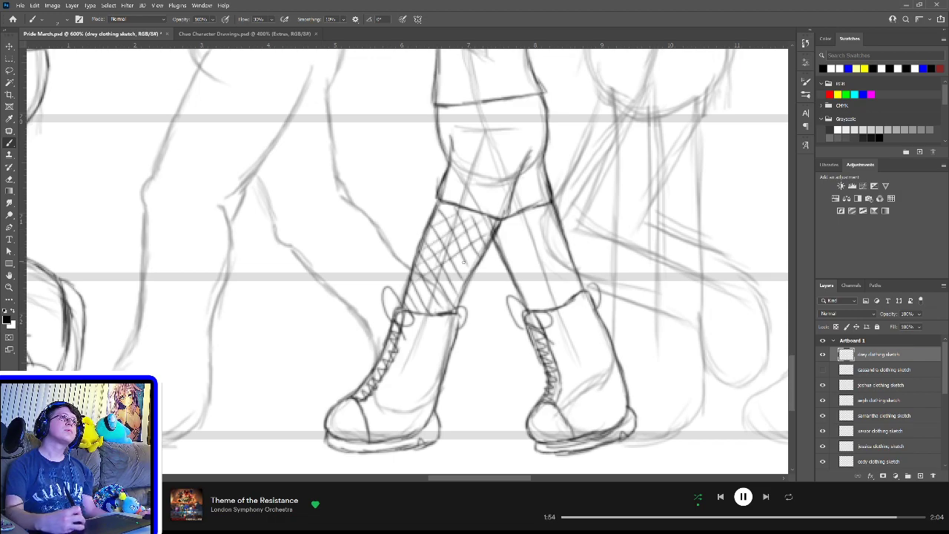
mouse_move(405, 301)
mouse_down()
mouse_move(476, 255)
mouse_move(424, 300)
mouse_move(471, 273)
mouse_up()
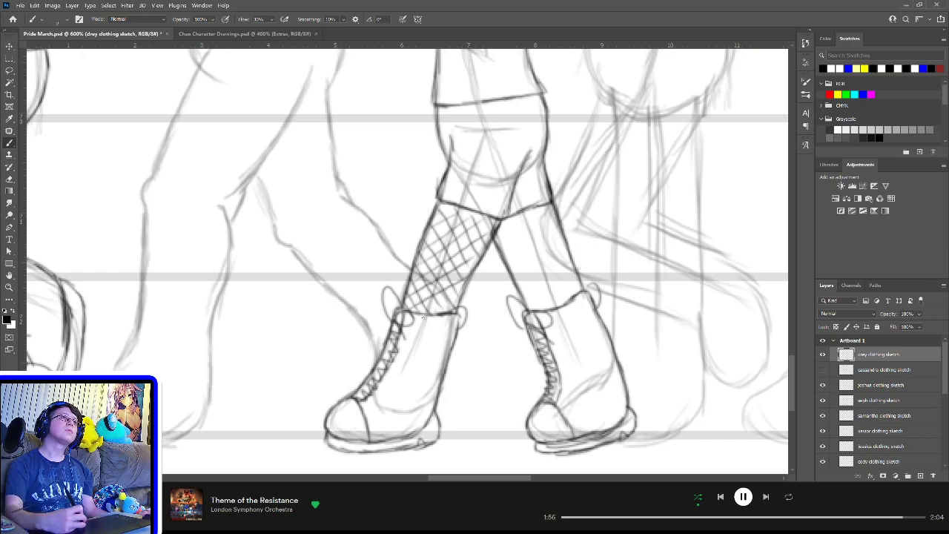
drag(419, 320, 457, 296)
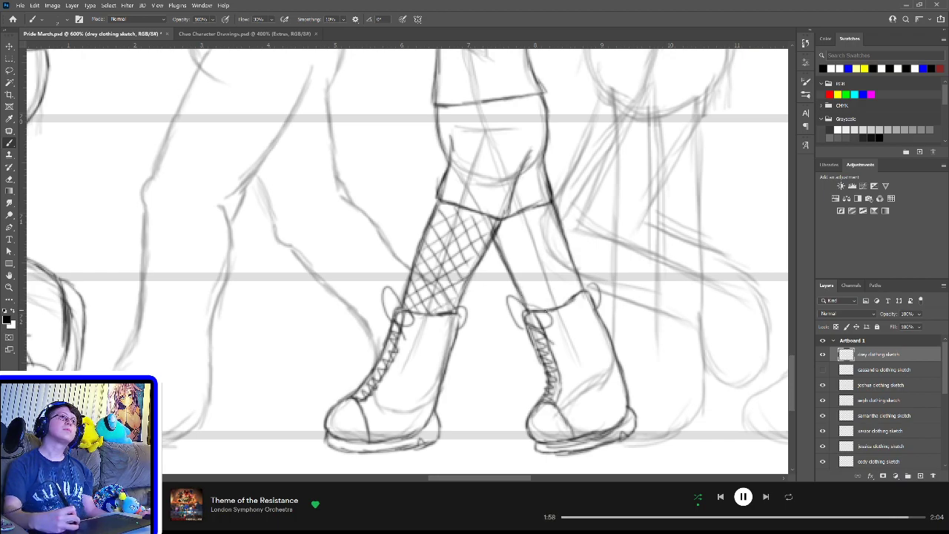
Step: Hatch diagonal fishnet lines across the right shin
drag(506, 270, 573, 295)
drag(499, 244, 584, 288)
mouse_move(497, 229)
mouse_down()
mouse_move(572, 265)
mouse_move(515, 225)
mouse_move(568, 252)
mouse_up()
drag(524, 214, 567, 234)
mouse_move(536, 209)
mouse_down()
mouse_move(547, 215)
mouse_move(496, 245)
mouse_up()
Step: Cross-hatch the right shin and fill its gaps to finish the fishnet stocking
mouse_move(520, 215)
mouse_down()
mouse_move(506, 260)
mouse_move(515, 272)
mouse_up()
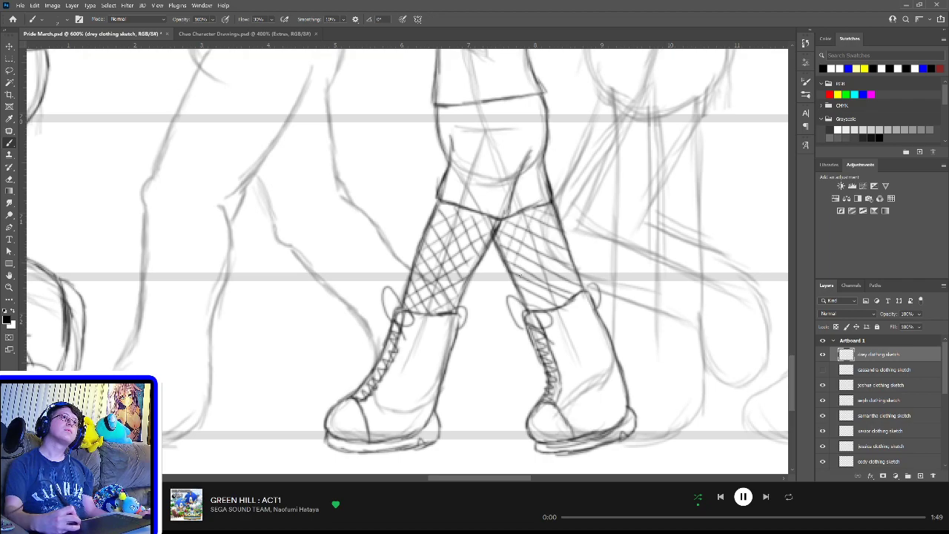
drag(536, 233, 518, 289)
drag(548, 206, 522, 305)
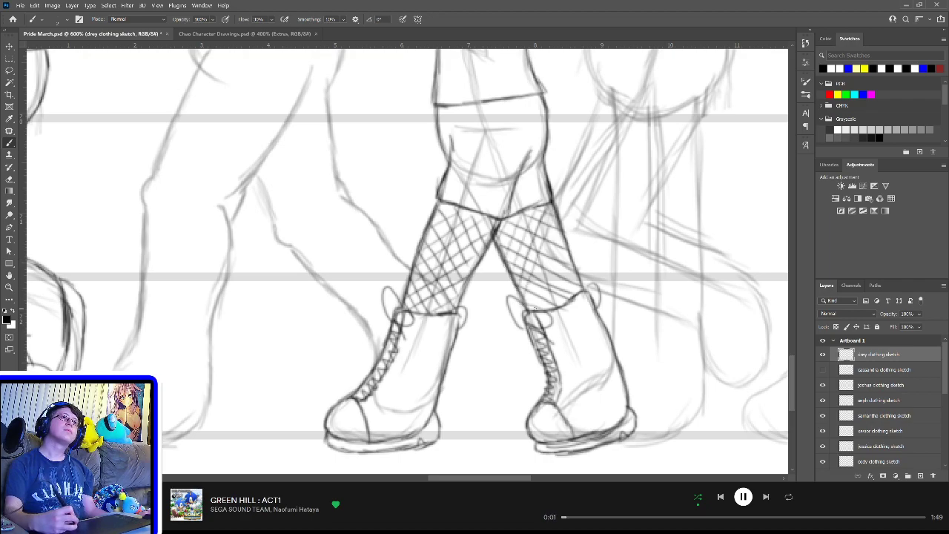
drag(528, 235, 559, 311)
drag(538, 257, 563, 322)
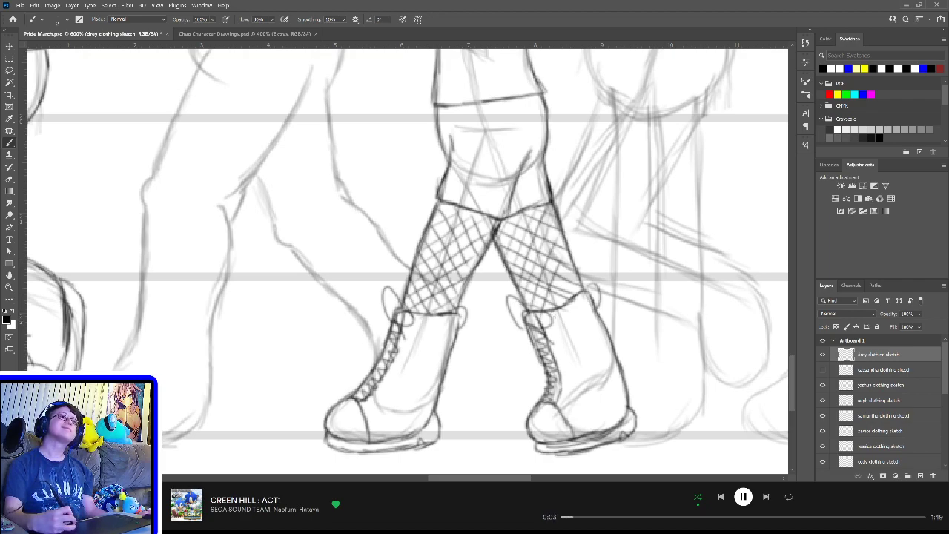
drag(557, 280, 568, 307)
drag(559, 267, 577, 306)
drag(573, 273, 581, 285)
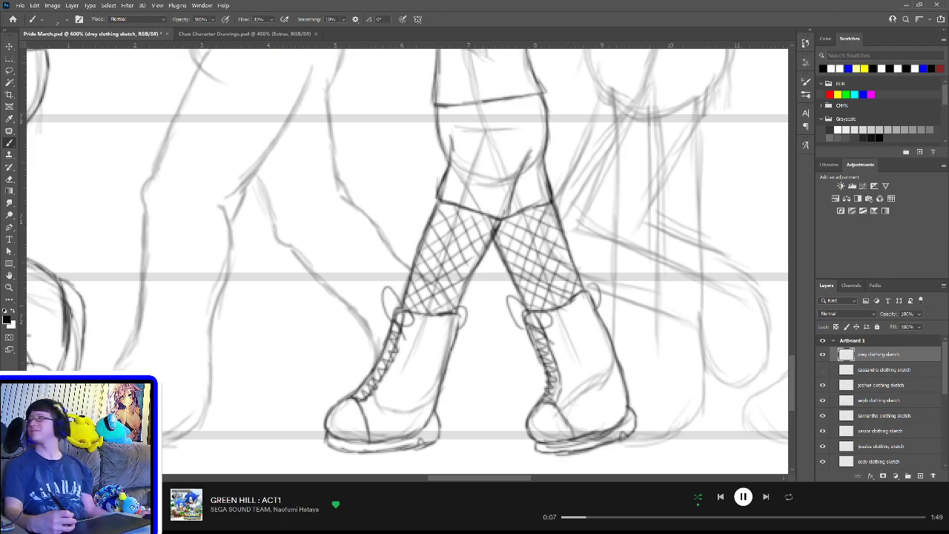
Step: Ink over the collar and chest hatching, add shoulder lines, and reinforce the arm outline
scroll(557, 319, up, 5)
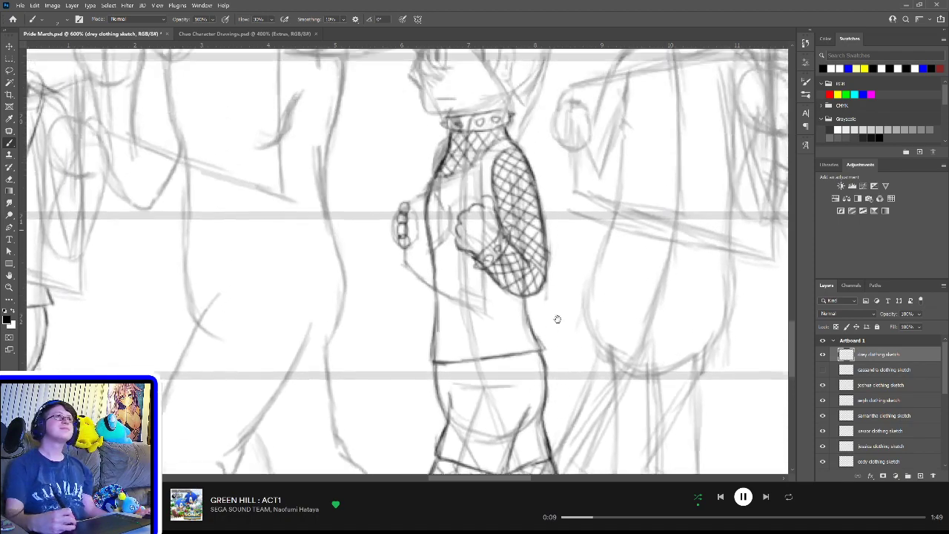
scroll(557, 319, down, 2)
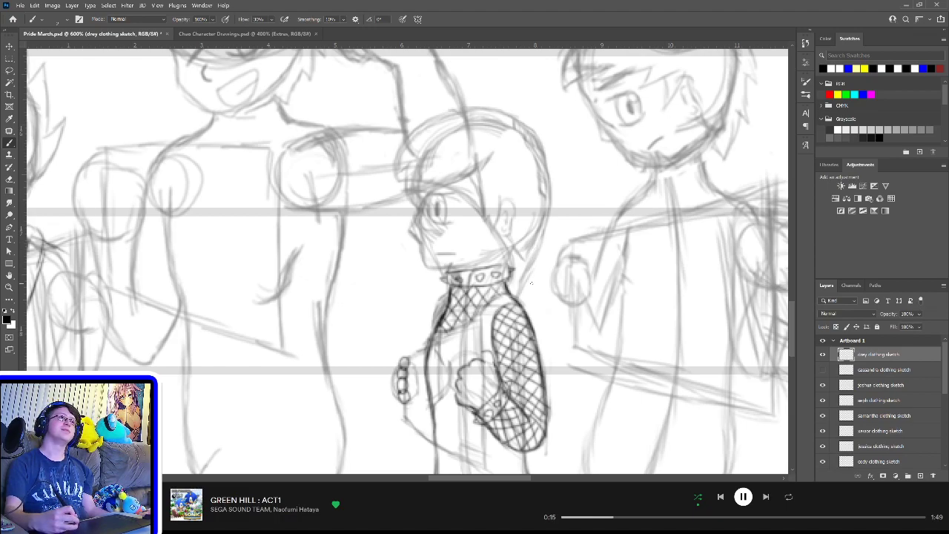
drag(541, 307, 533, 235)
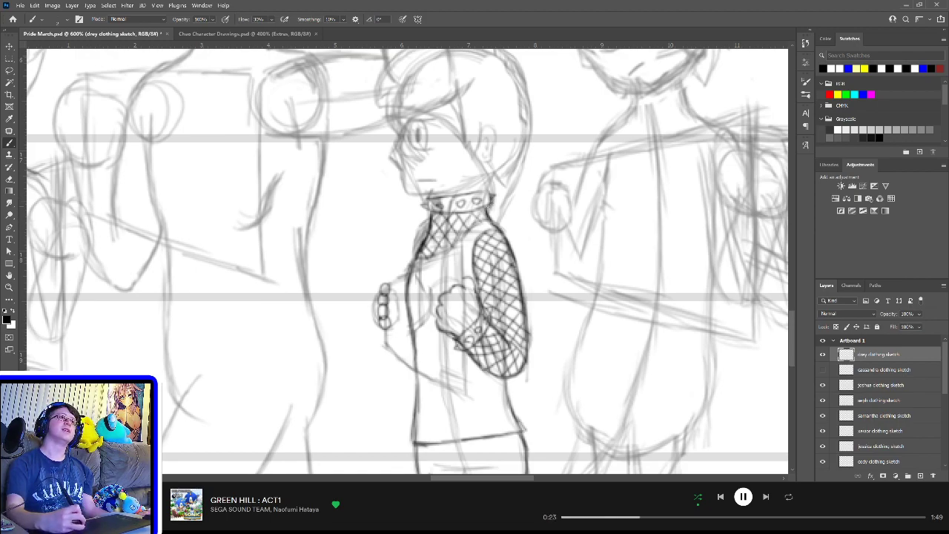
mouse_move(493, 204)
mouse_down()
mouse_move(438, 248)
mouse_move(409, 247)
mouse_move(412, 267)
mouse_move(426, 261)
mouse_up()
mouse_move(457, 250)
mouse_down()
mouse_move(422, 261)
mouse_move(442, 255)
mouse_up()
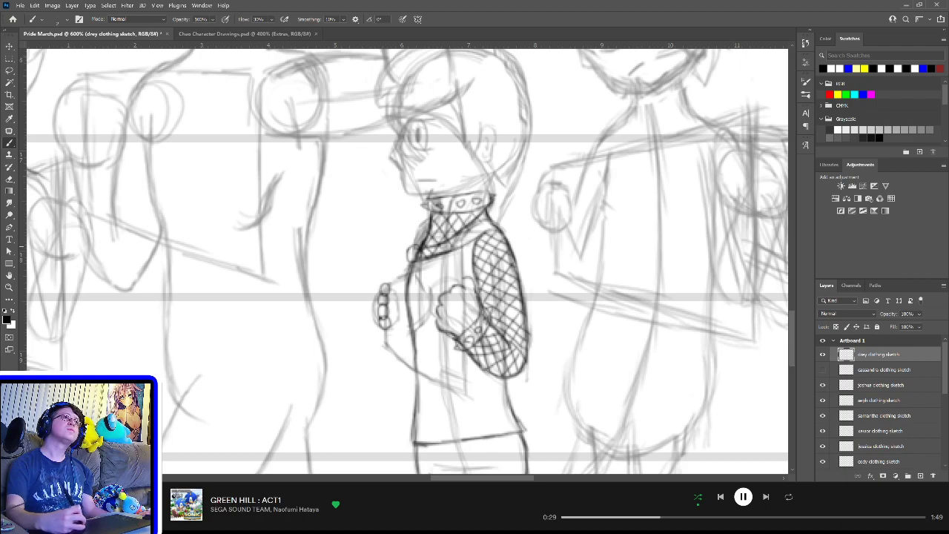
drag(496, 230, 469, 245)
drag(506, 207, 466, 233)
mouse_move(484, 216)
mouse_down()
mouse_move(464, 237)
mouse_move(488, 215)
mouse_up()
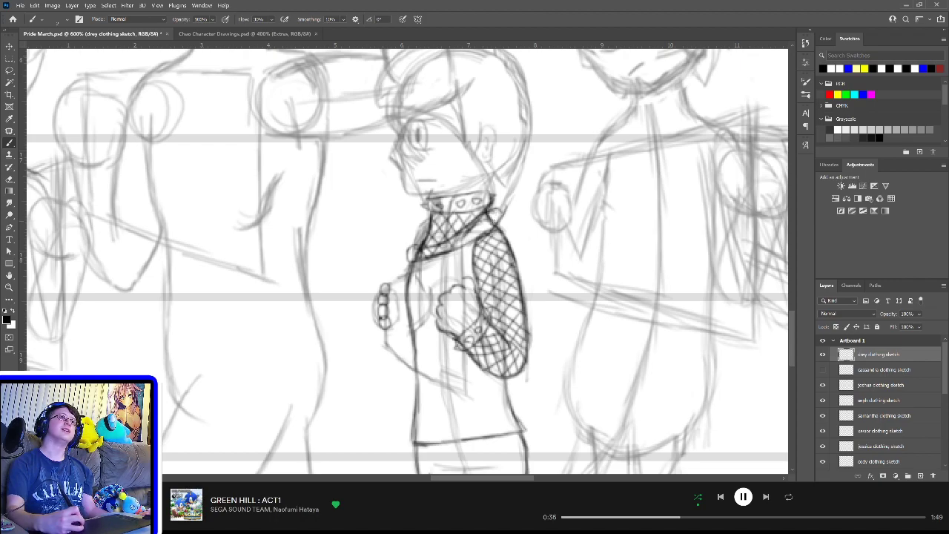
drag(410, 255, 402, 281)
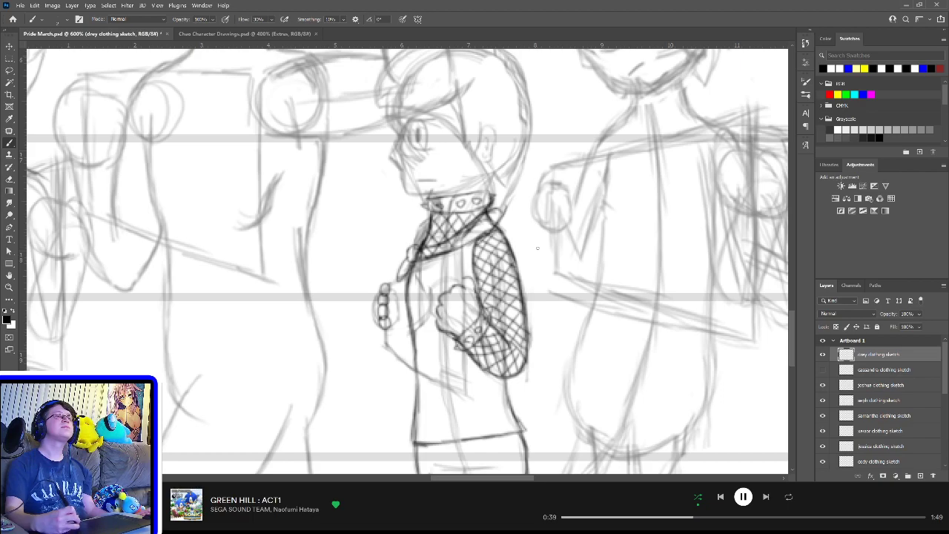
mouse_move(545, 258)
mouse_down()
mouse_move(507, 231)
mouse_move(470, 232)
mouse_up()
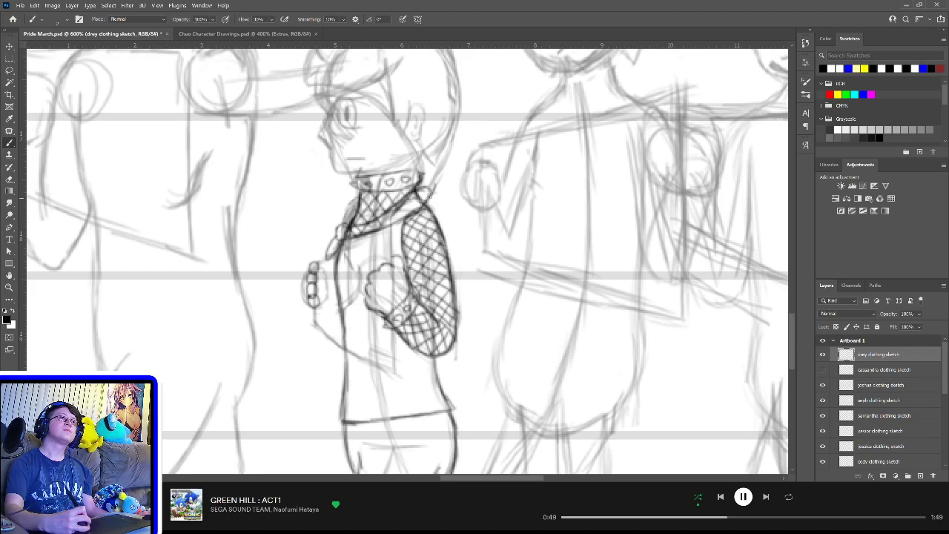
Step: Draw the tail outline from the back, curving out and down to its pointed end
mouse_move(426, 198)
mouse_down()
mouse_move(456, 208)
mouse_move(465, 289)
mouse_move(486, 293)
mouse_move(494, 339)
mouse_move(528, 385)
mouse_move(570, 407)
mouse_up()
drag(515, 420, 528, 291)
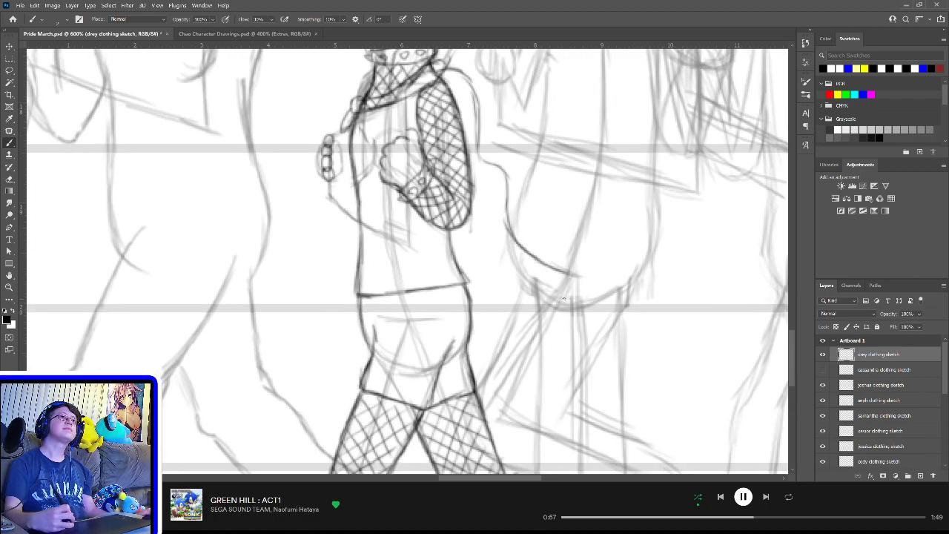
drag(612, 238, 562, 279)
mouse_move(611, 241)
mouse_down()
mouse_move(627, 318)
mouse_move(572, 393)
mouse_up()
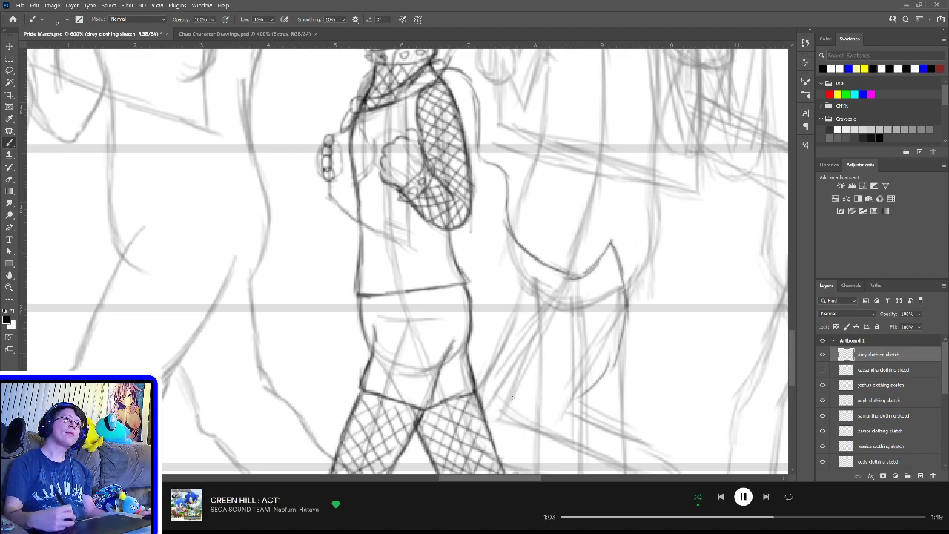
mouse_move(512, 397)
mouse_down()
mouse_move(507, 434)
mouse_move(582, 392)
mouse_move(532, 430)
mouse_up()
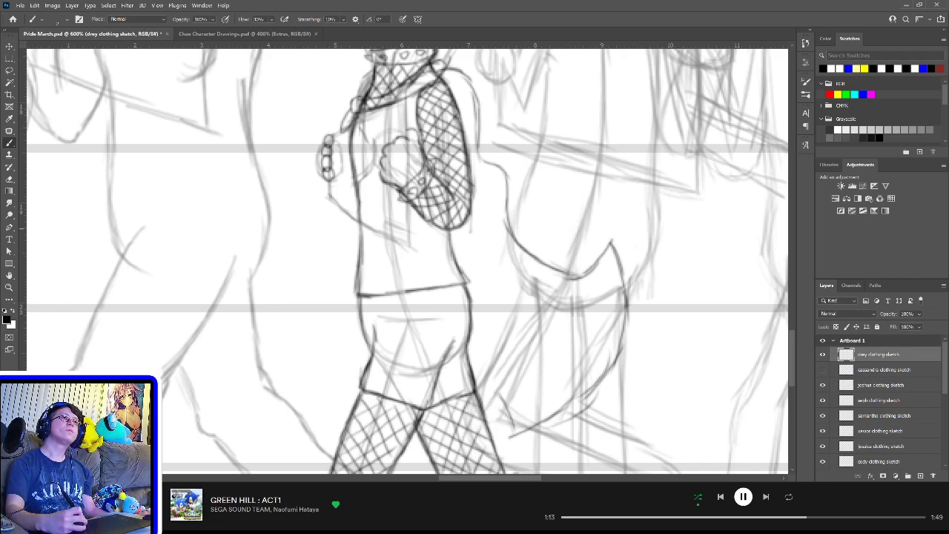
Step: Refine and darken the tail edges beside the torso and hip
mouse_move(449, 232)
mouse_down()
mouse_move(479, 304)
mouse_move(473, 345)
mouse_move(506, 378)
mouse_move(508, 437)
mouse_up()
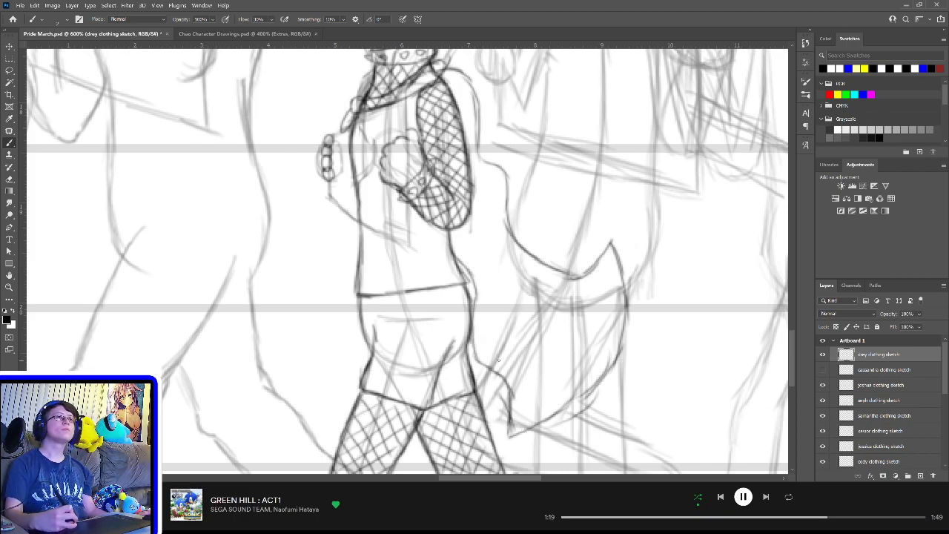
drag(497, 349, 509, 419)
drag(538, 277, 600, 265)
drag(478, 249, 473, 320)
drag(499, 212, 513, 242)
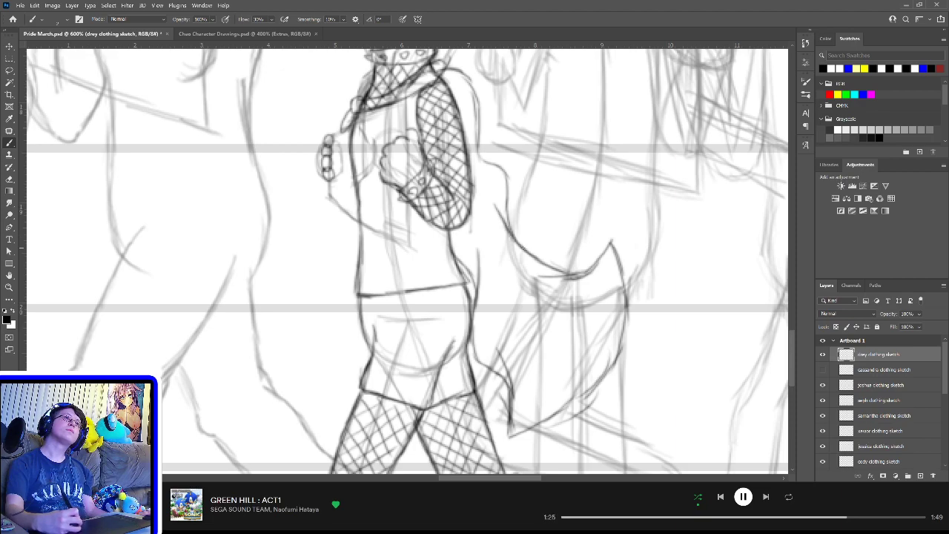
drag(469, 153, 500, 169)
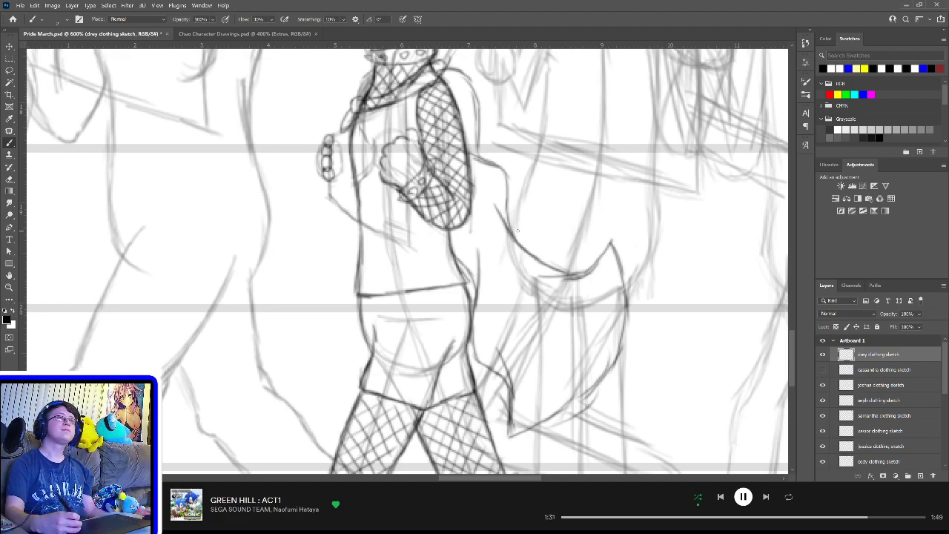
Step: Try extra strokes across the tail, undoing each one, then recentre on the head
drag(551, 346, 561, 355)
key(ctrl+z)
drag(529, 322, 568, 330)
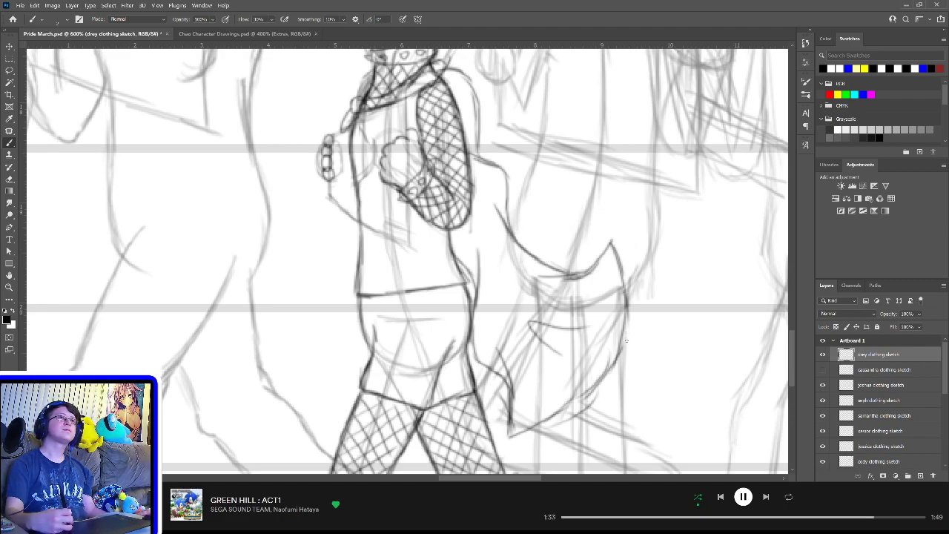
key(ctrl+z)
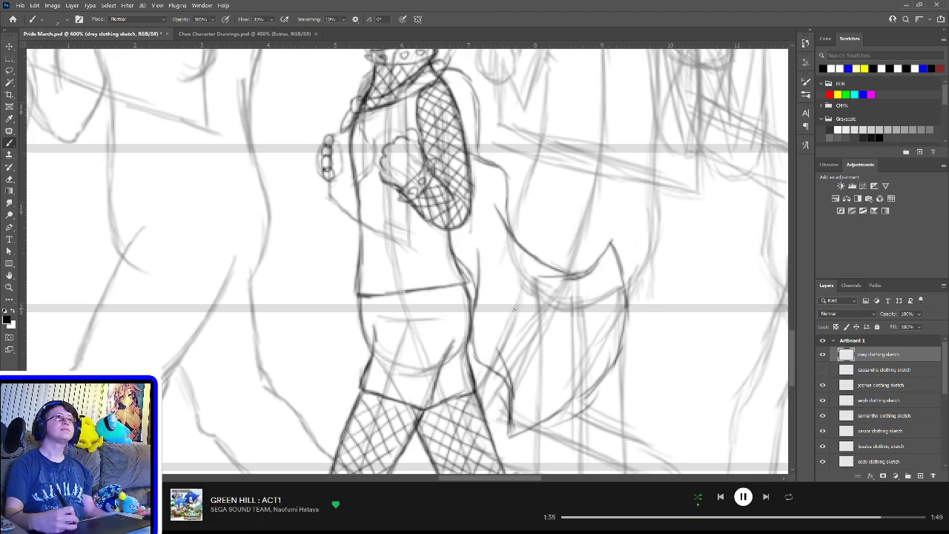
drag(514, 310, 589, 316)
key(ctrl+z)
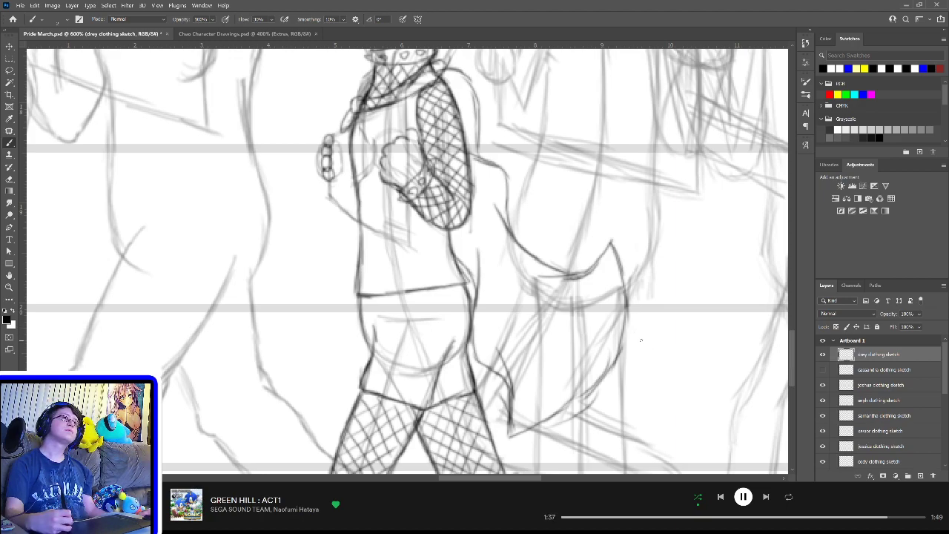
mouse_move(533, 306)
mouse_down()
mouse_move(620, 355)
mouse_move(600, 215)
mouse_move(559, 280)
mouse_up()
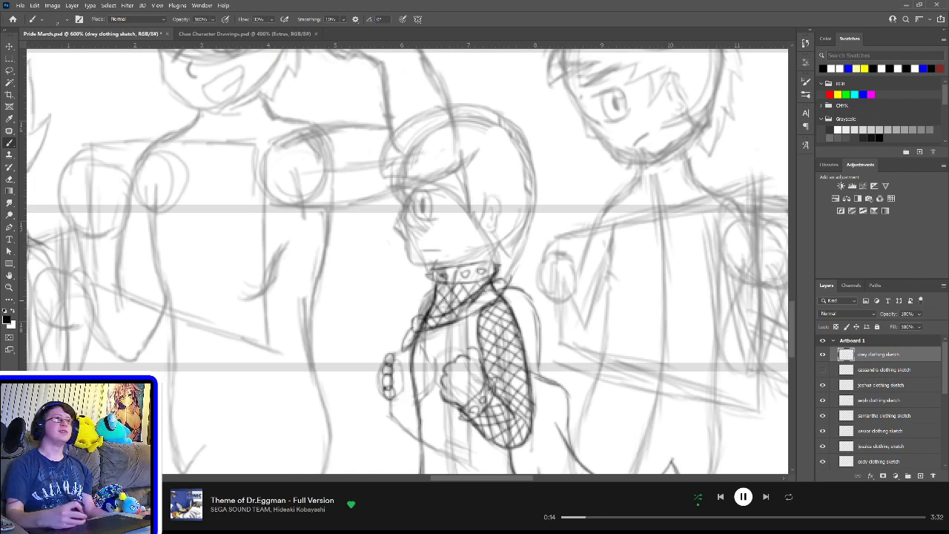
Step: Fit the artboard on screen, save Pride March.psd, and show the cassandra clothing sketch layer
key(ctrl+0)
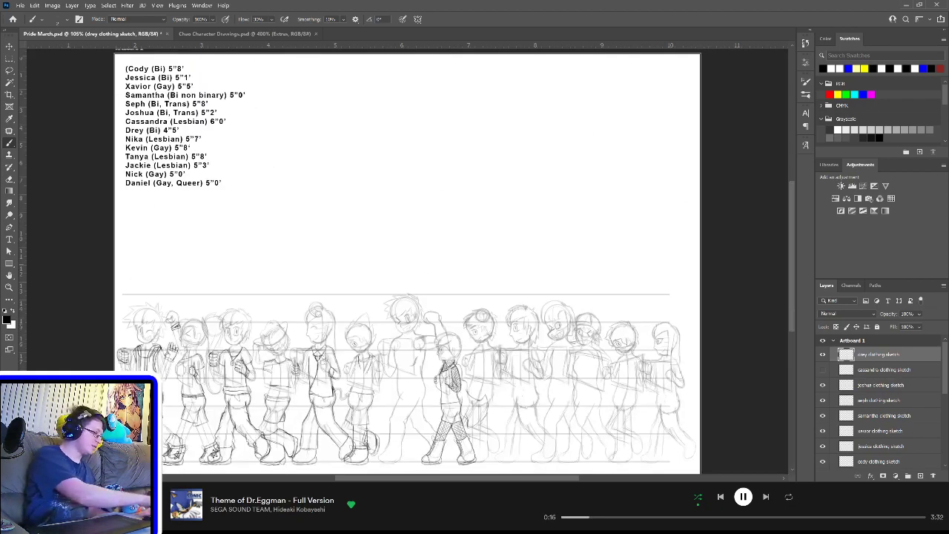
key(ctrl+s)
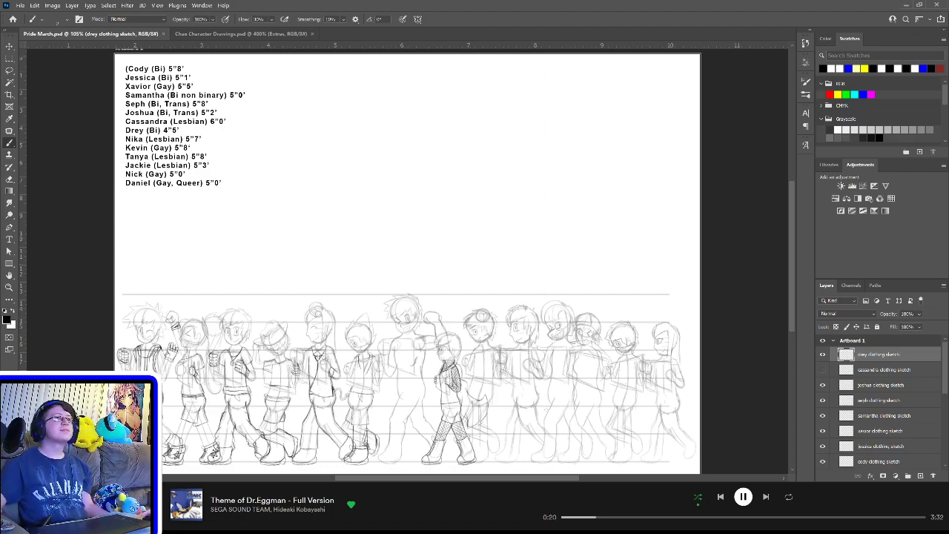
click(823, 370)
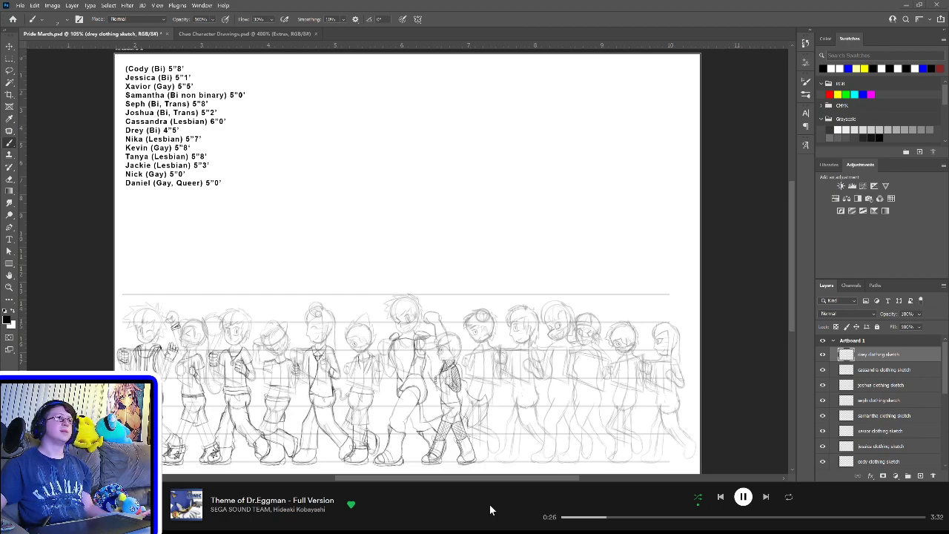
click(766, 497)
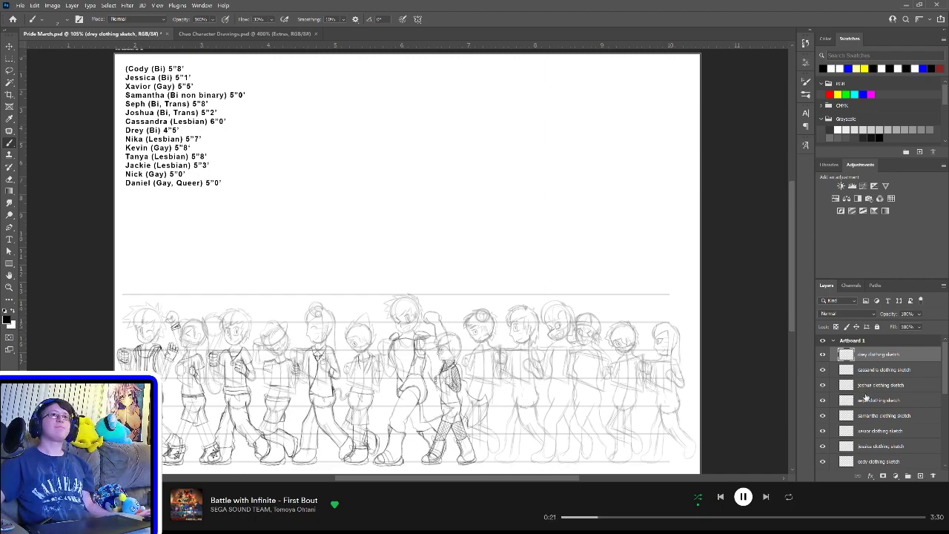
Step: Raise the Base sketches group to 100% opacity and zoom in on the lineup
scroll(865, 399, down, 3)
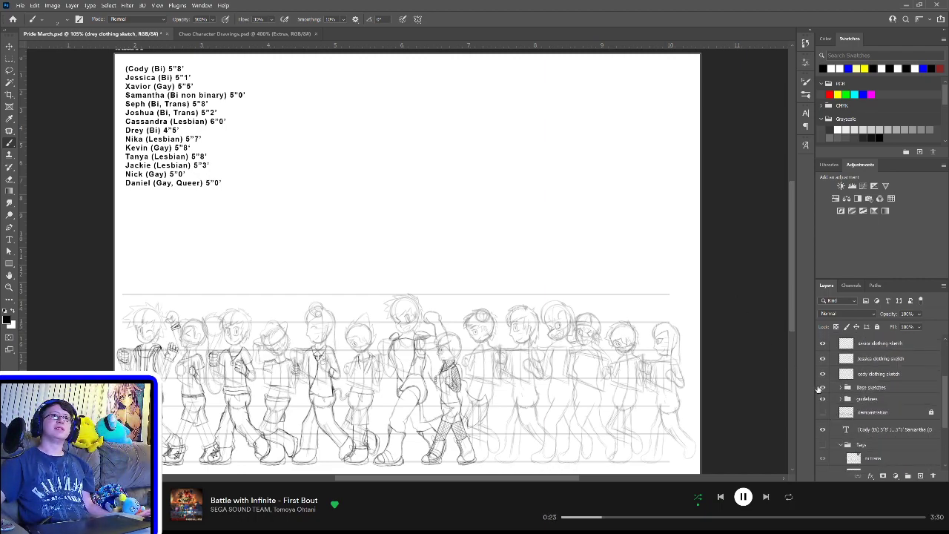
click(865, 387)
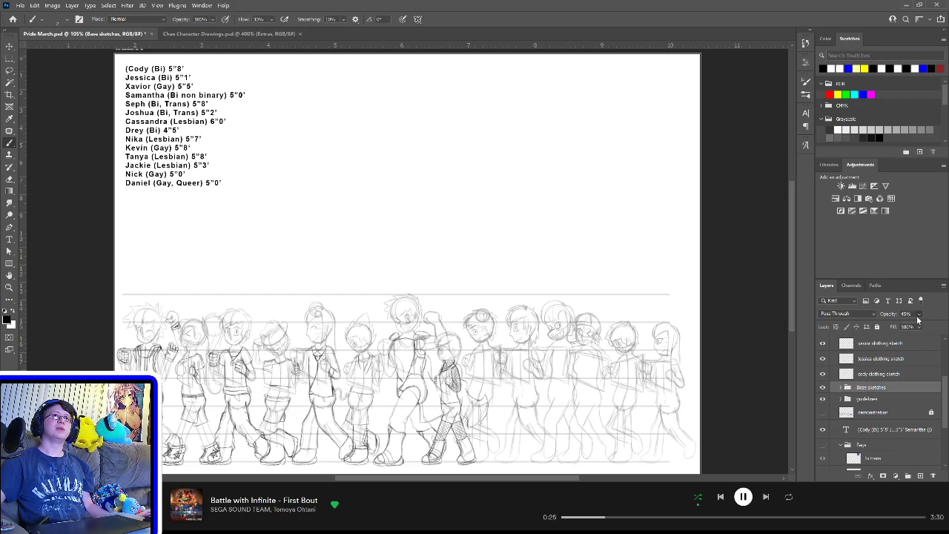
drag(919, 319, 919, 330)
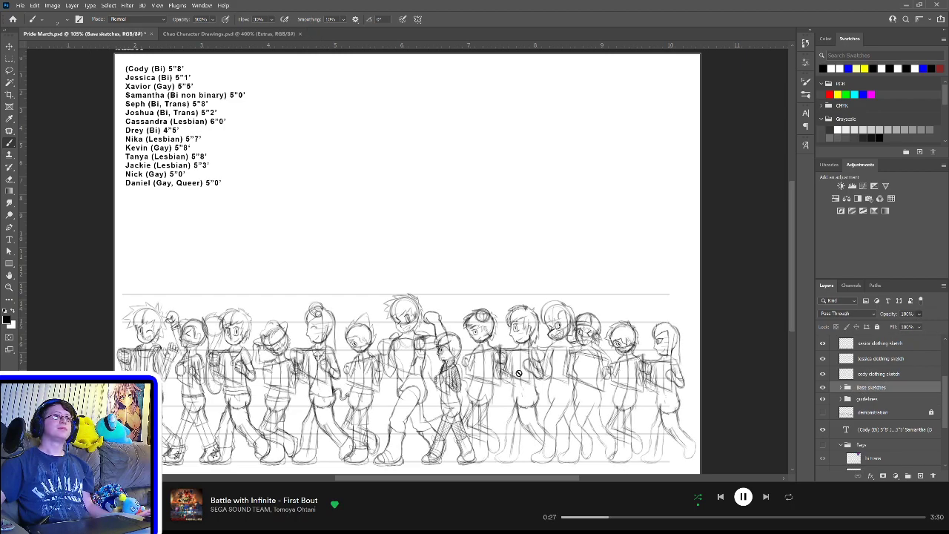
click(9, 288)
drag(457, 402, 456, 408)
alt+click(455, 406)
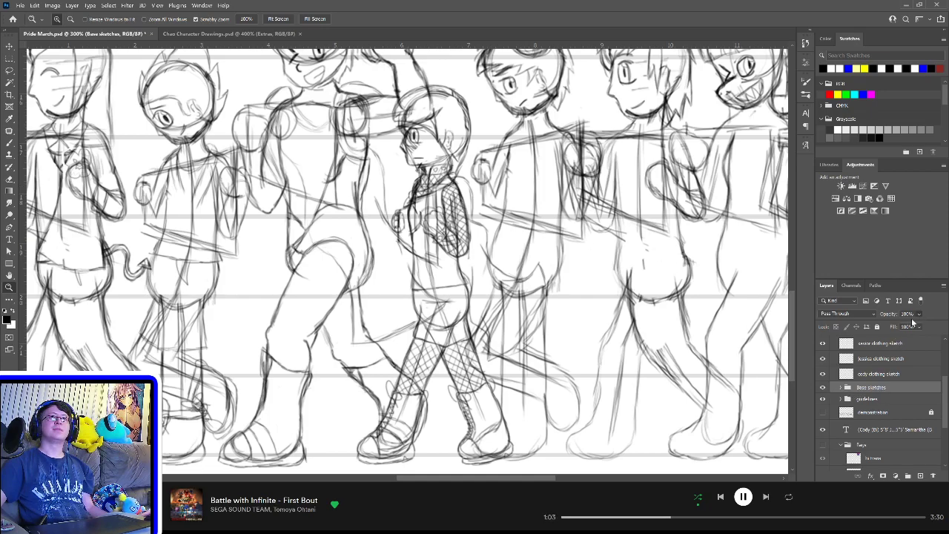
Step: Set the Base sketches group opacity to 47% and reselect the grey clothing sketch layer
key(4)
key(7)
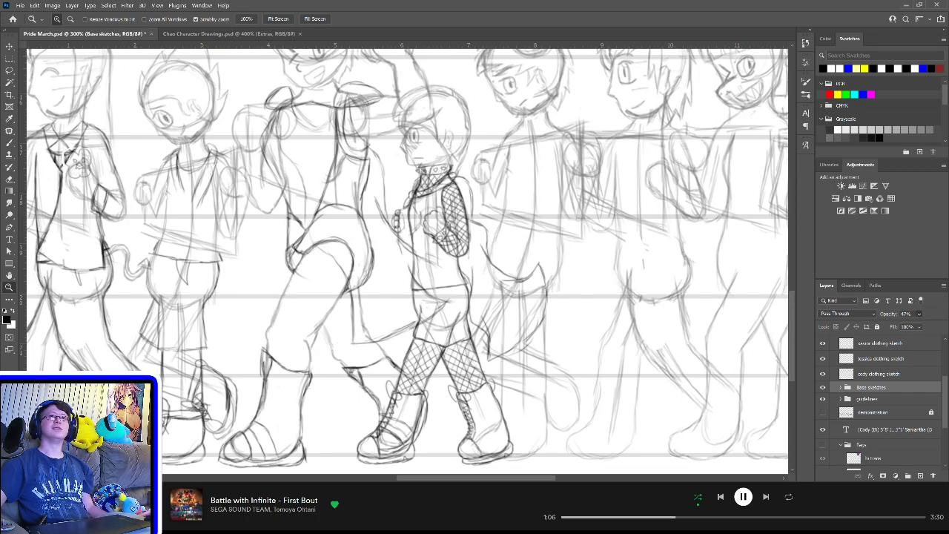
scroll(900, 361, up, 3)
click(899, 356)
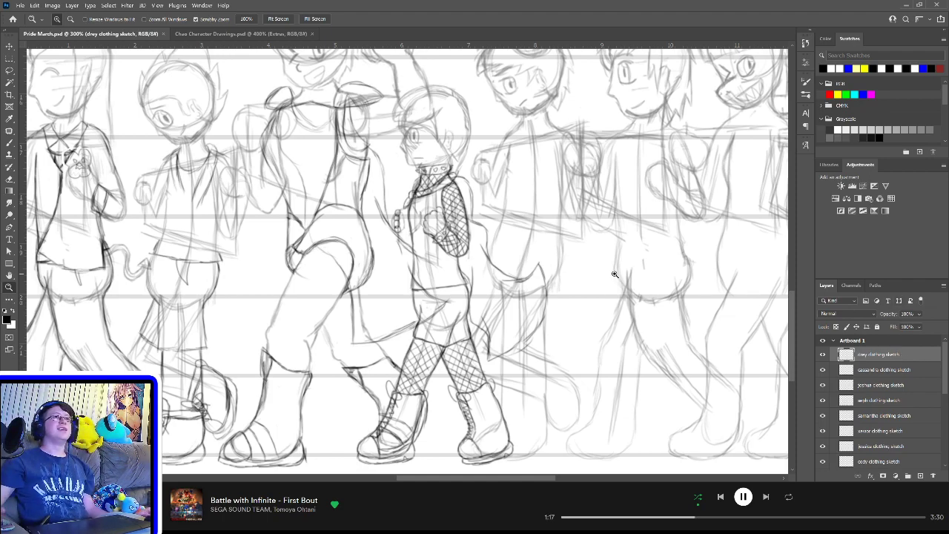
Step: Pan to the next characters and add a top layer named 'nika clothing sketch'
mouse_move(594, 238)
mouse_down()
mouse_move(564, 319)
mouse_move(522, 314)
mouse_move(495, 324)
mouse_up()
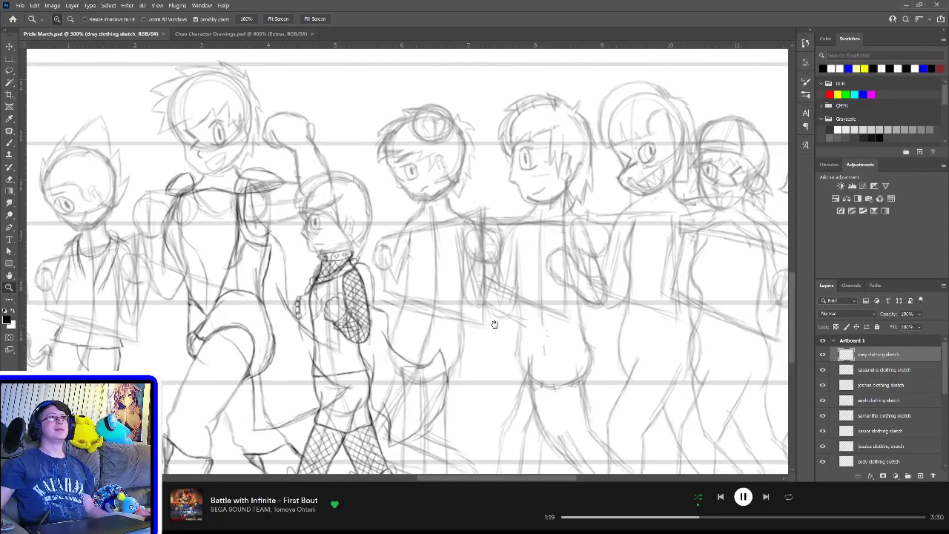
double_click(913, 356)
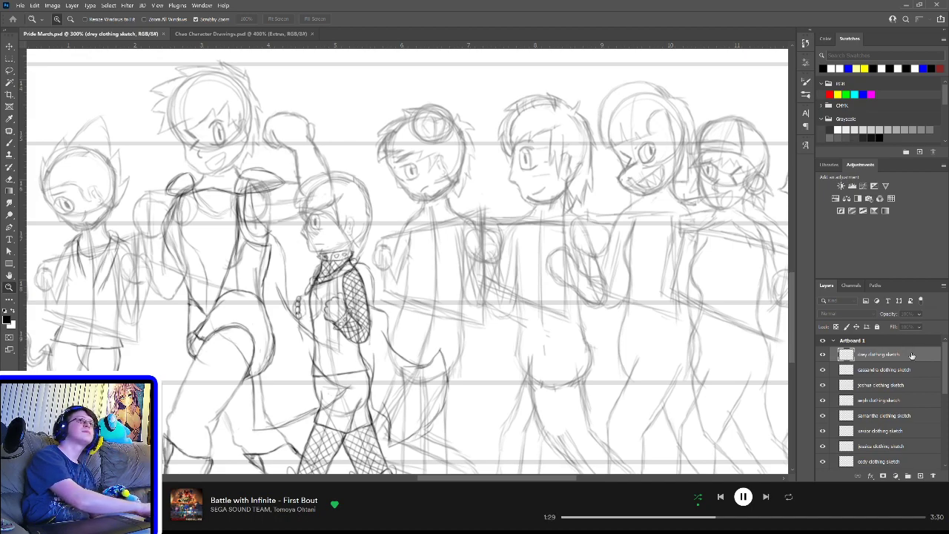
key(Return)
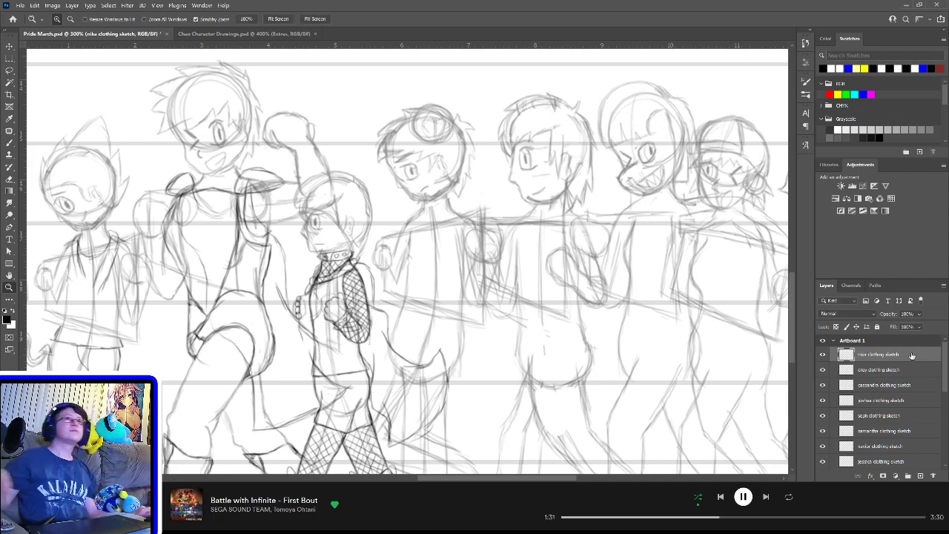
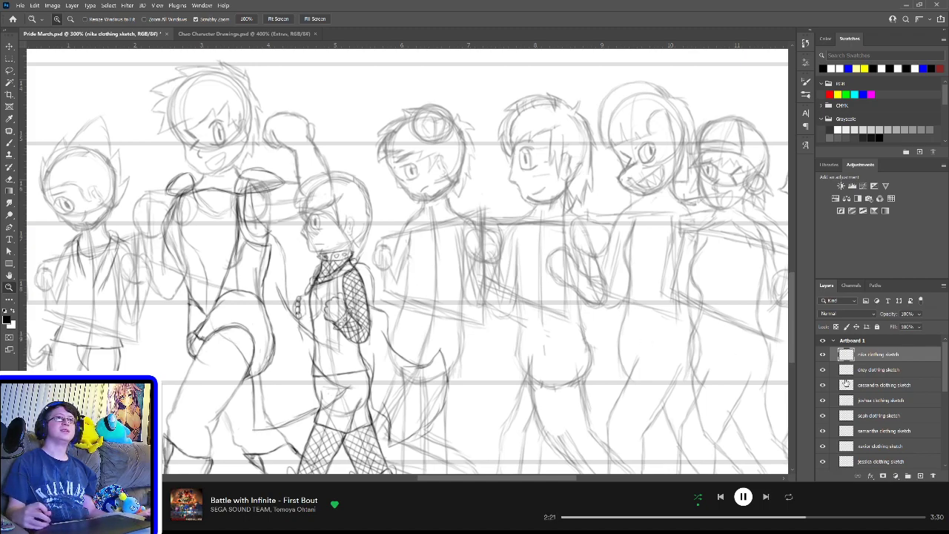
Step: Hide the fishnet outfit sketch layer and zoom in on the centre characters with the Brush
click(823, 369)
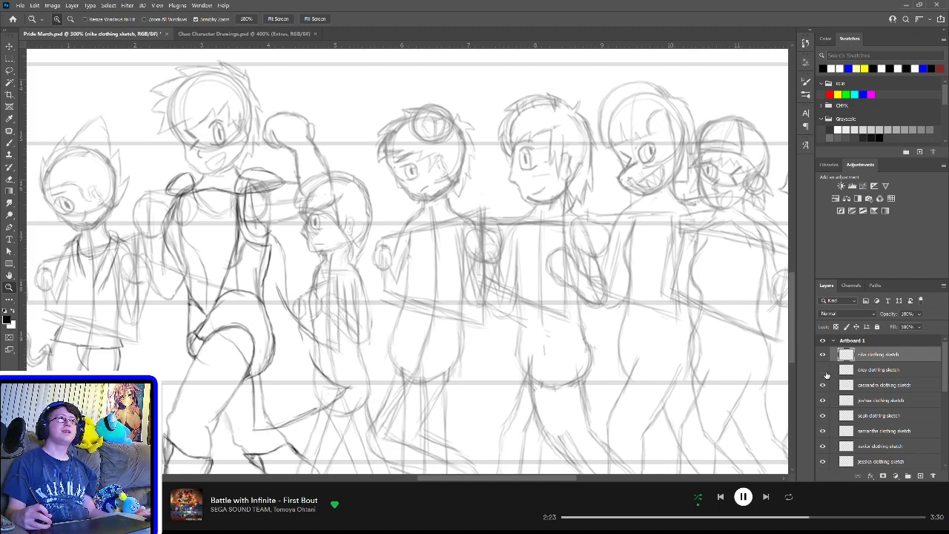
drag(479, 351, 505, 313)
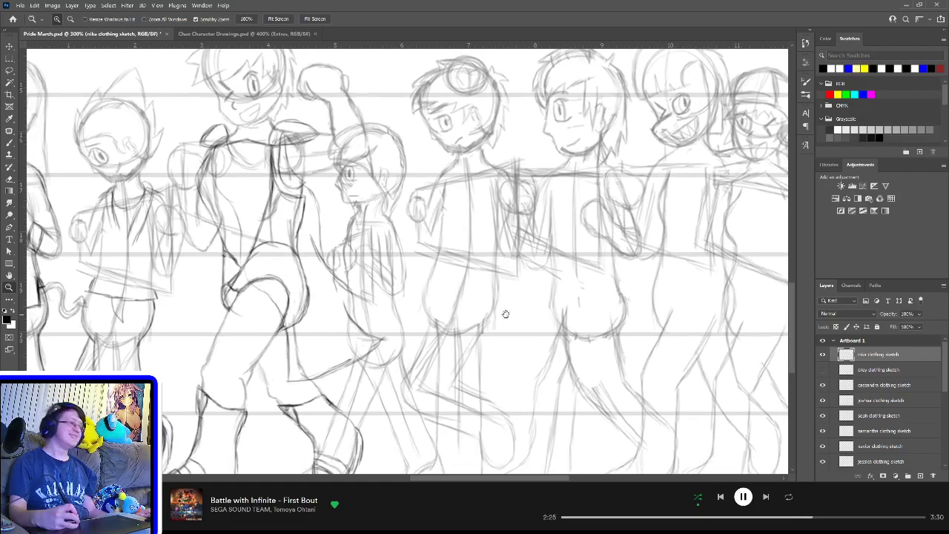
key(b)
drag(493, 253, 490, 309)
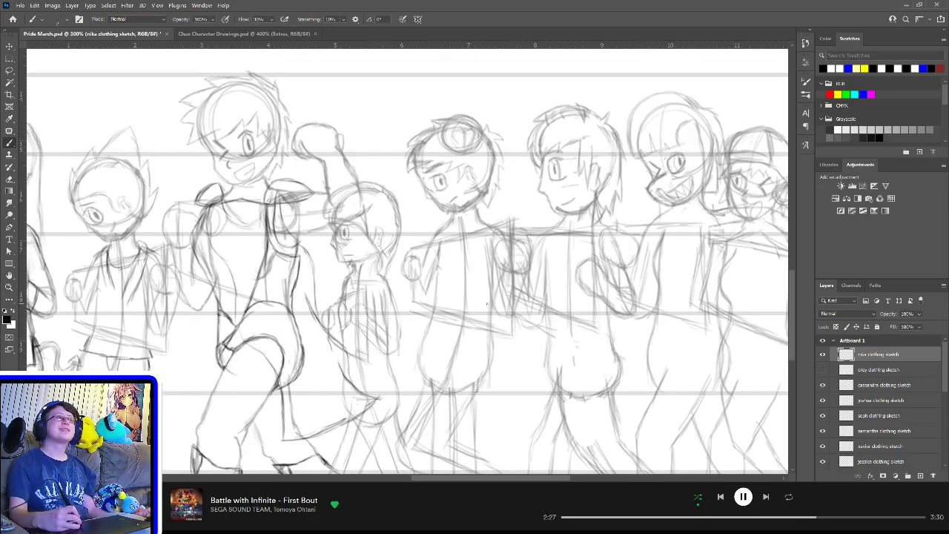
scroll(483, 308, up, 1)
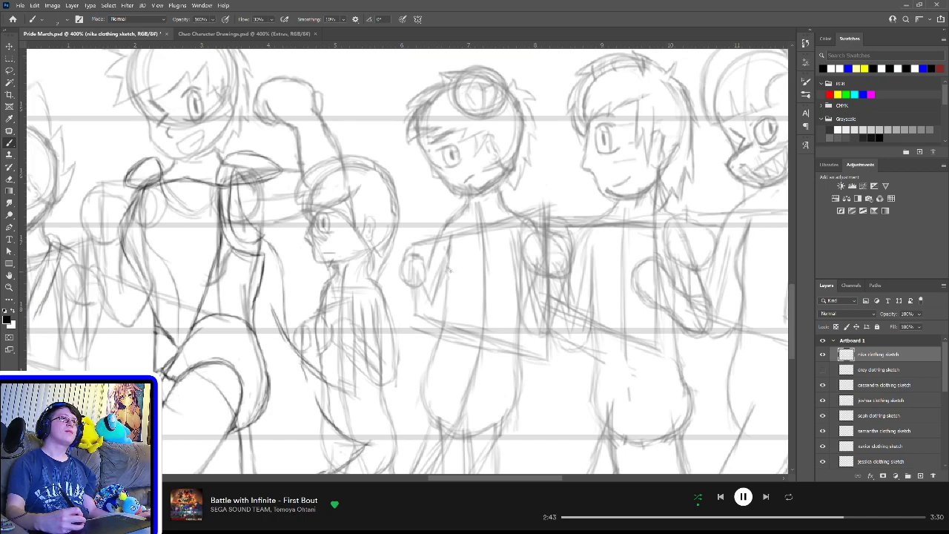
Step: Sketch a necklace curve across the bearded centre character's chest
drag(468, 256, 485, 254)
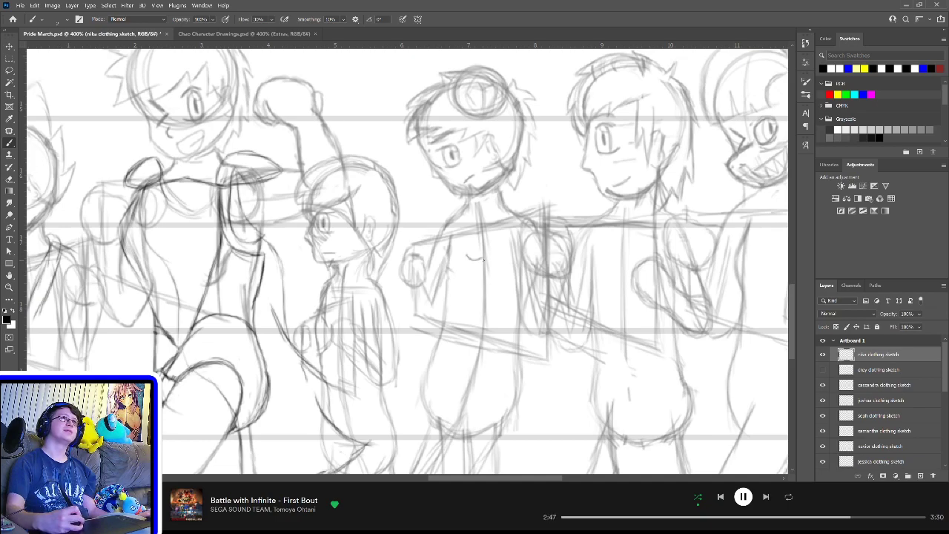
mouse_move(469, 256)
mouse_down()
mouse_move(497, 228)
mouse_move(487, 249)
mouse_move(470, 249)
mouse_move(512, 206)
mouse_move(476, 255)
mouse_up()
drag(455, 212, 464, 245)
drag(455, 221, 469, 252)
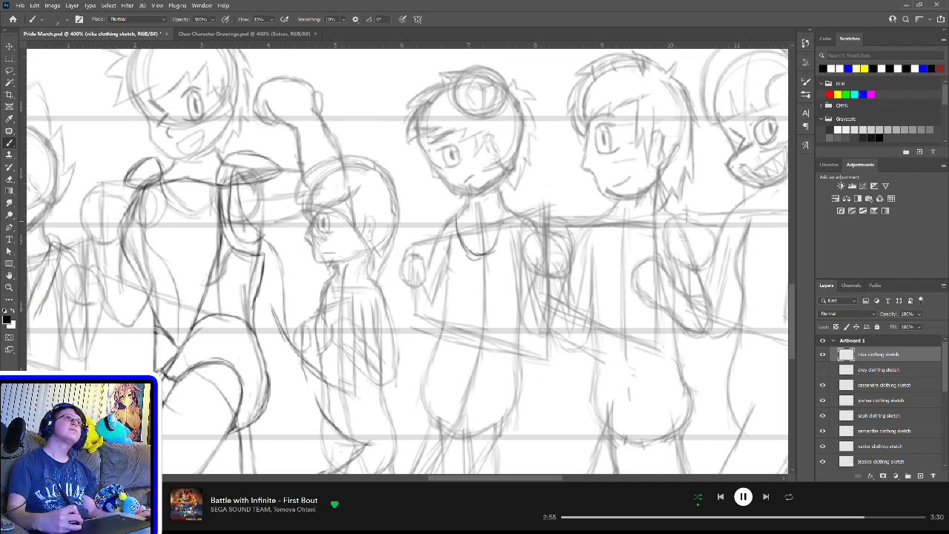
mouse_move(449, 222)
mouse_down()
mouse_move(450, 265)
mouse_move(455, 226)
mouse_move(500, 226)
mouse_move(521, 206)
mouse_move(504, 224)
mouse_move(519, 223)
mouse_up()
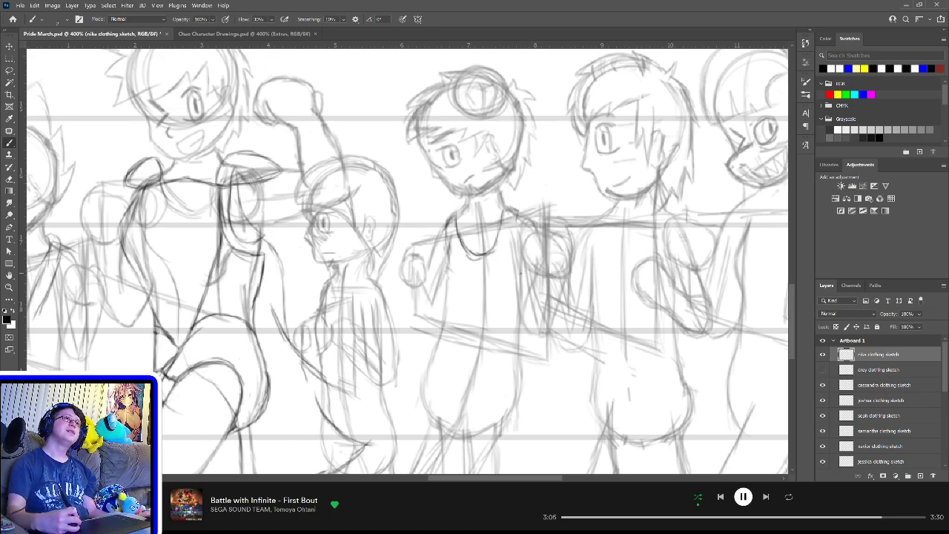
mouse_move(519, 279)
mouse_down()
mouse_move(518, 214)
mouse_move(514, 264)
mouse_up()
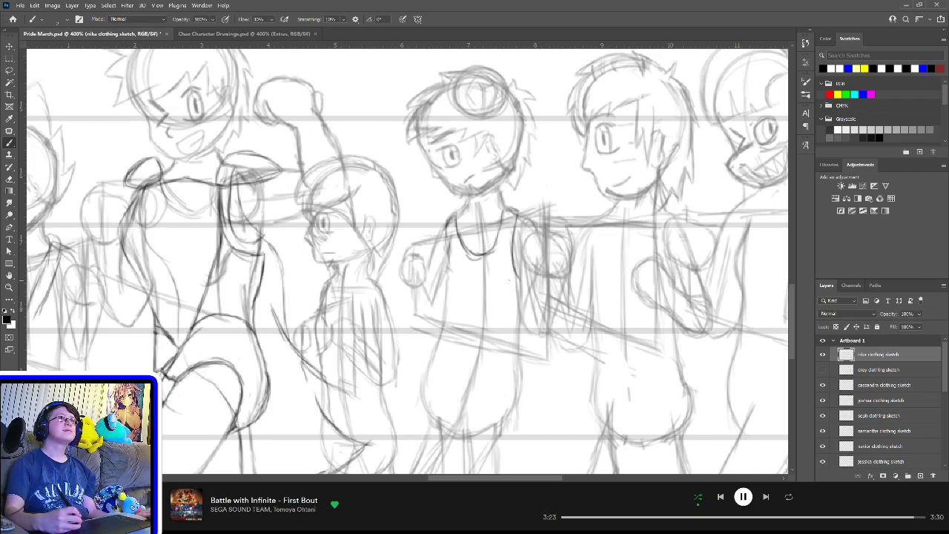
Step: Draw the shirt hem across the centre figure's torso and outline the torso's left side
scroll(492, 303, down, 3)
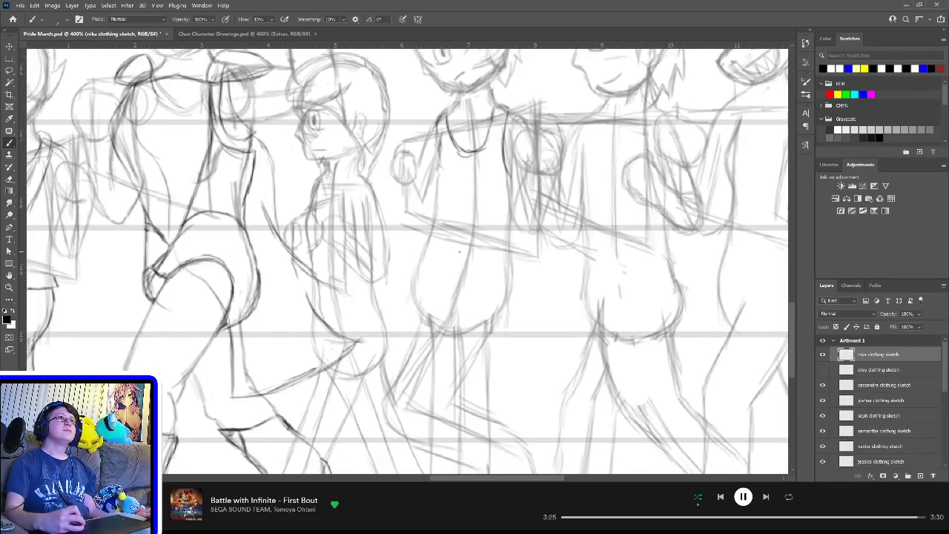
mouse_move(416, 275)
mouse_down()
mouse_move(516, 281)
mouse_move(516, 291)
mouse_up()
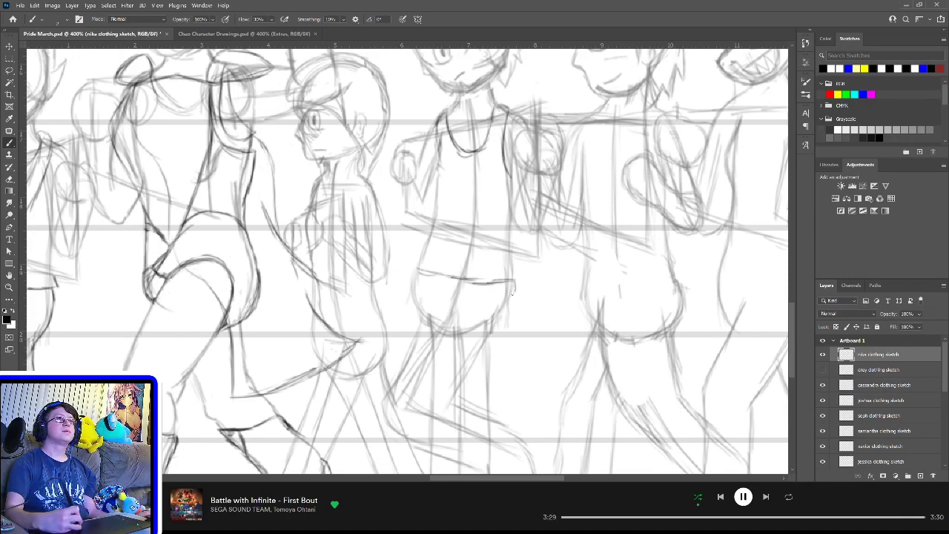
mouse_move(414, 287)
mouse_down()
mouse_move(412, 268)
mouse_move(433, 273)
mouse_up()
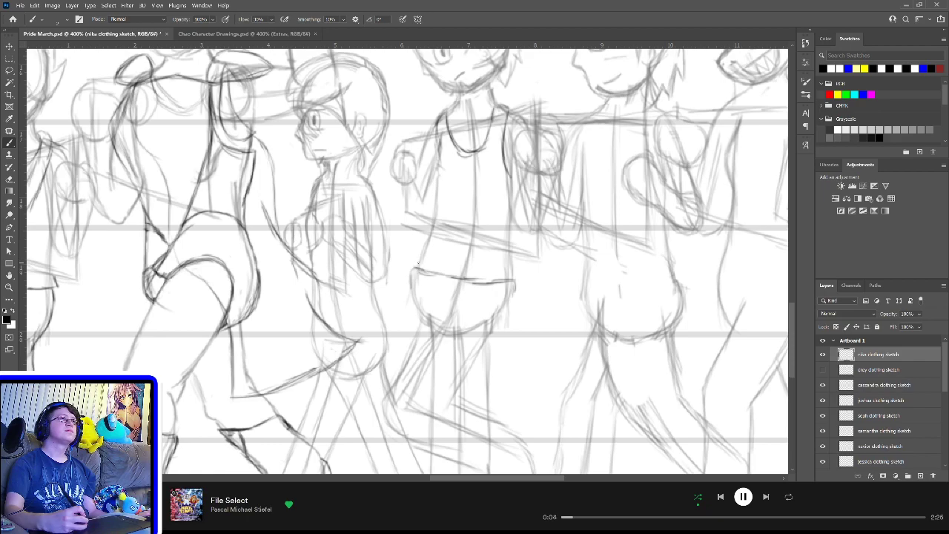
mouse_move(429, 234)
mouse_down()
mouse_move(412, 271)
mouse_move(427, 273)
mouse_up()
Step: Darken the waist's right end and both hip edges of the centre figure
mouse_move(516, 276)
mouse_down()
mouse_move(507, 284)
mouse_move(512, 276)
mouse_up()
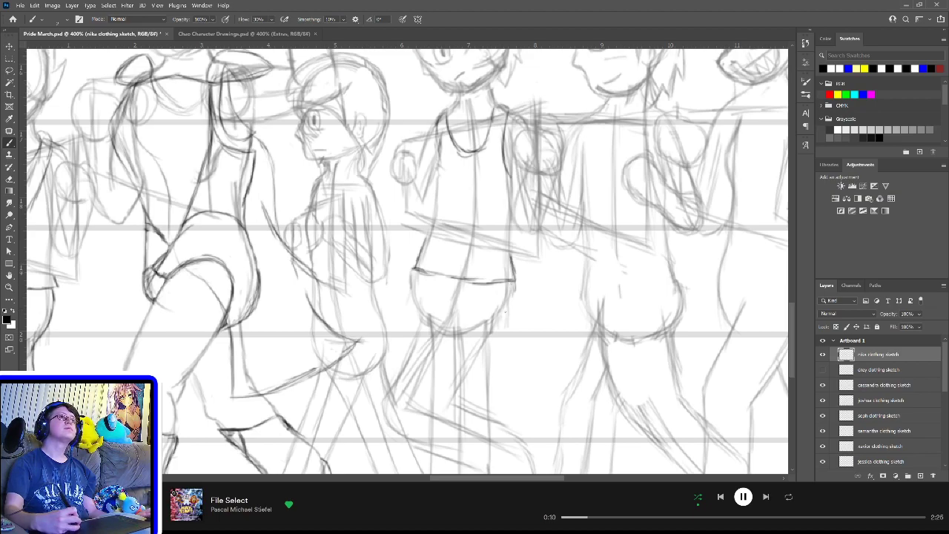
drag(412, 269, 415, 319)
mouse_move(517, 281)
mouse_down()
mouse_move(494, 324)
mouse_move(502, 334)
mouse_up()
scroll(507, 308, down, 1)
scroll(507, 308, down, 4)
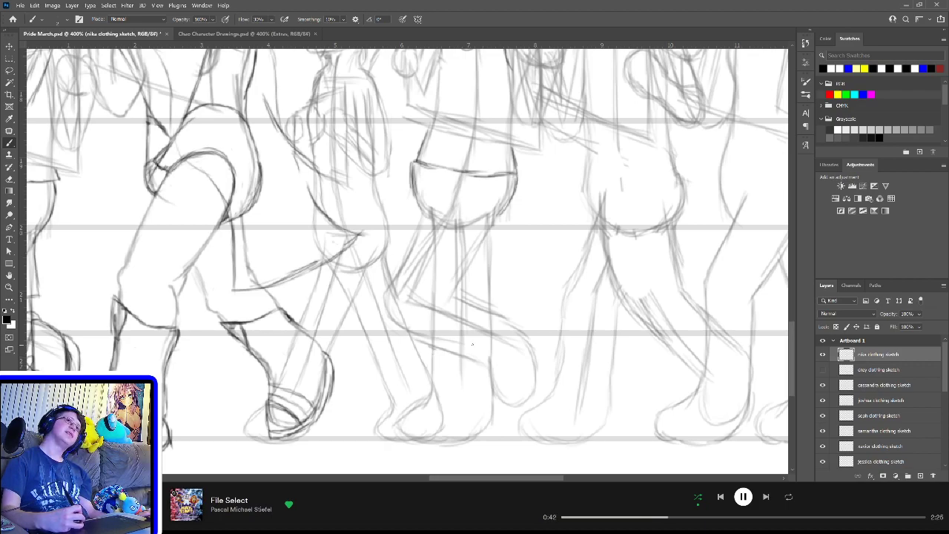
Step: Check the fishnet outfit's boots for reference, then start the boot's left and top edges
click(823, 371)
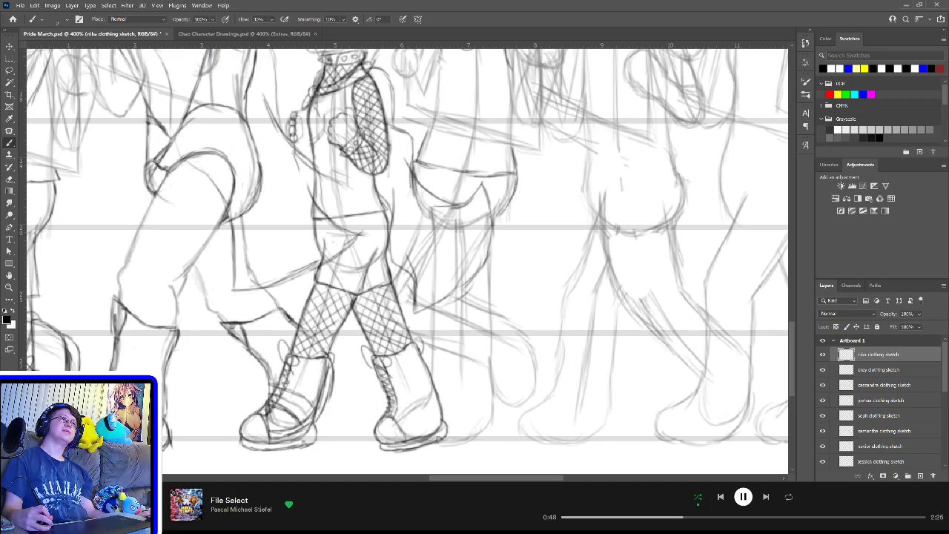
click(823, 371)
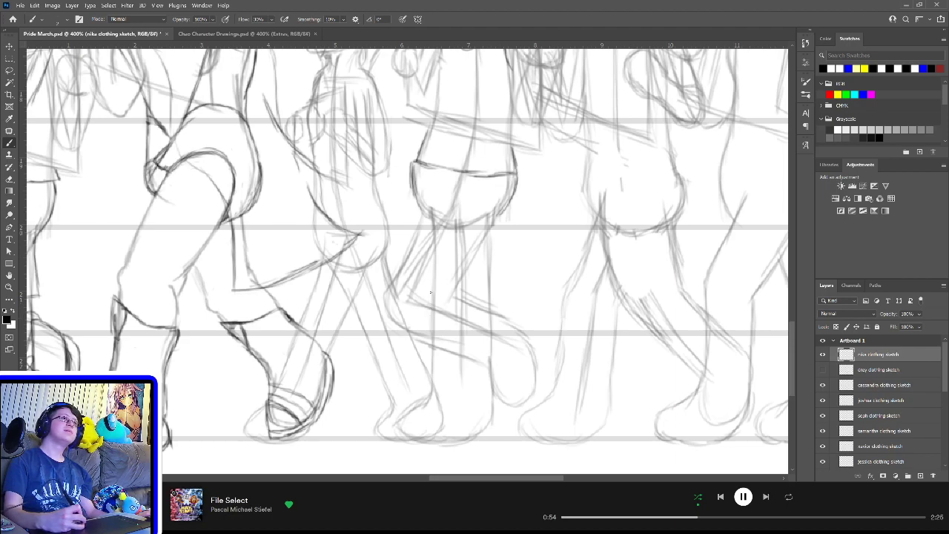
drag(430, 291, 433, 321)
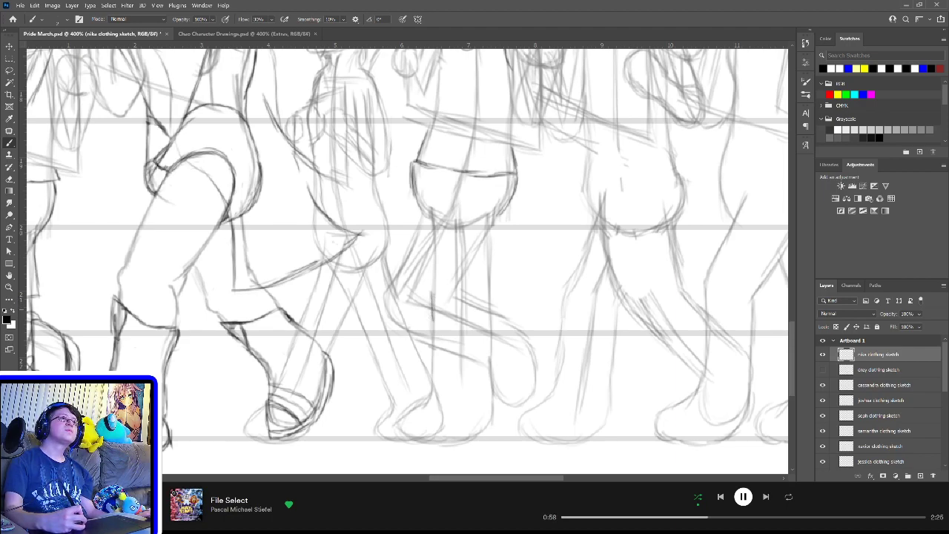
drag(430, 312, 432, 323)
mouse_move(431, 310)
mouse_down()
mouse_move(491, 308)
mouse_move(494, 330)
mouse_up()
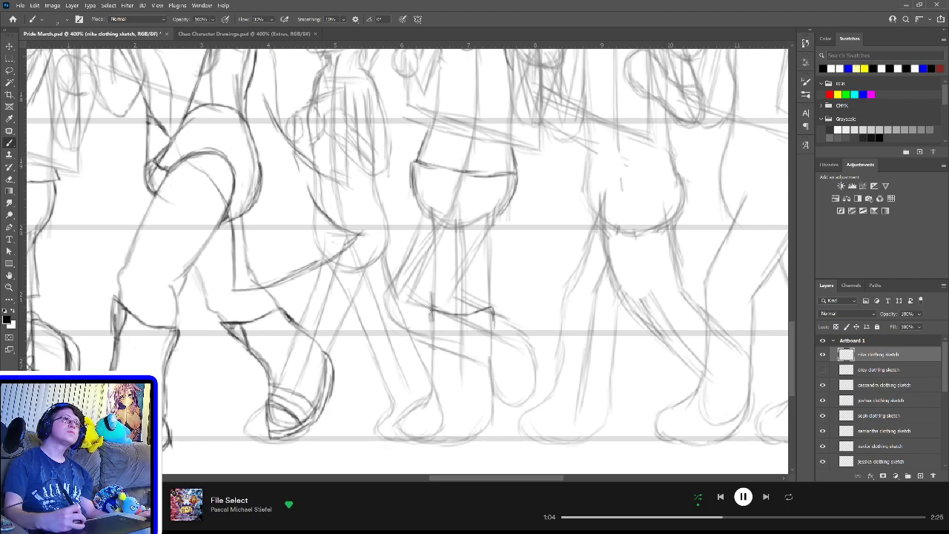
Step: Draw the boot's left and right edges down to the toe and add the sole
drag(430, 310, 428, 363)
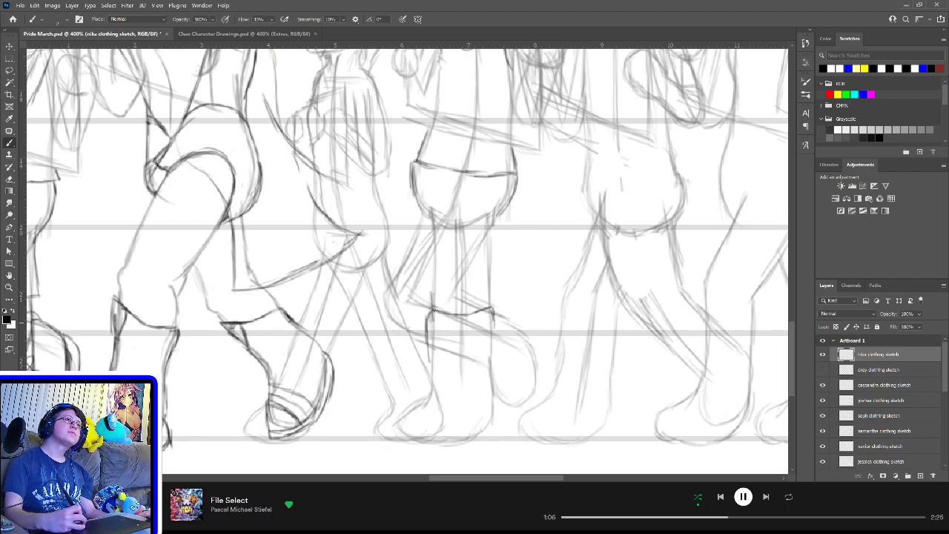
drag(434, 311, 426, 396)
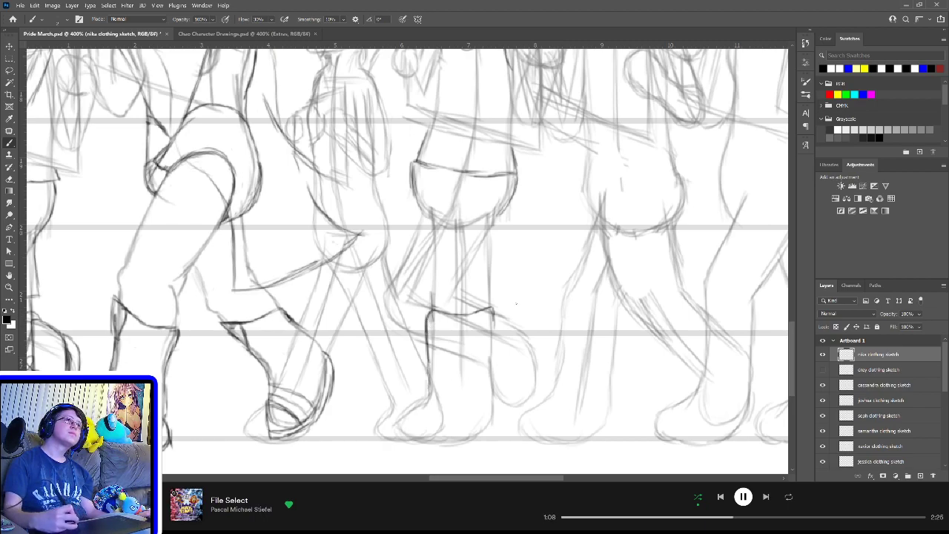
drag(495, 317, 496, 382)
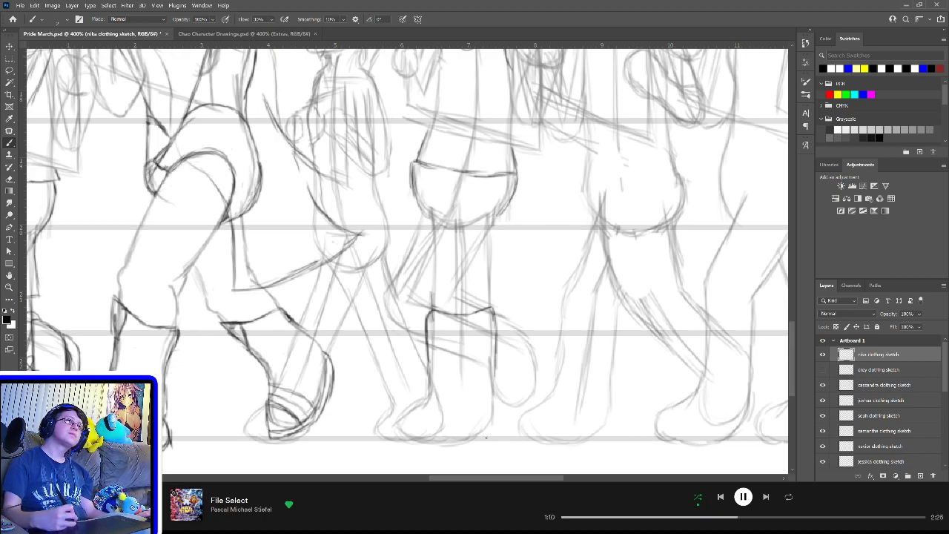
drag(470, 439, 496, 406)
drag(493, 362, 495, 420)
drag(495, 402, 486, 434)
mouse_move(431, 359)
mouse_down()
mouse_move(421, 402)
mouse_move(389, 432)
mouse_move(419, 407)
mouse_move(395, 431)
mouse_move(417, 446)
mouse_move(447, 449)
mouse_move(481, 428)
mouse_up()
mouse_move(394, 442)
mouse_down()
mouse_move(455, 452)
mouse_move(493, 422)
mouse_move(489, 446)
mouse_move(473, 451)
mouse_move(496, 440)
mouse_up()
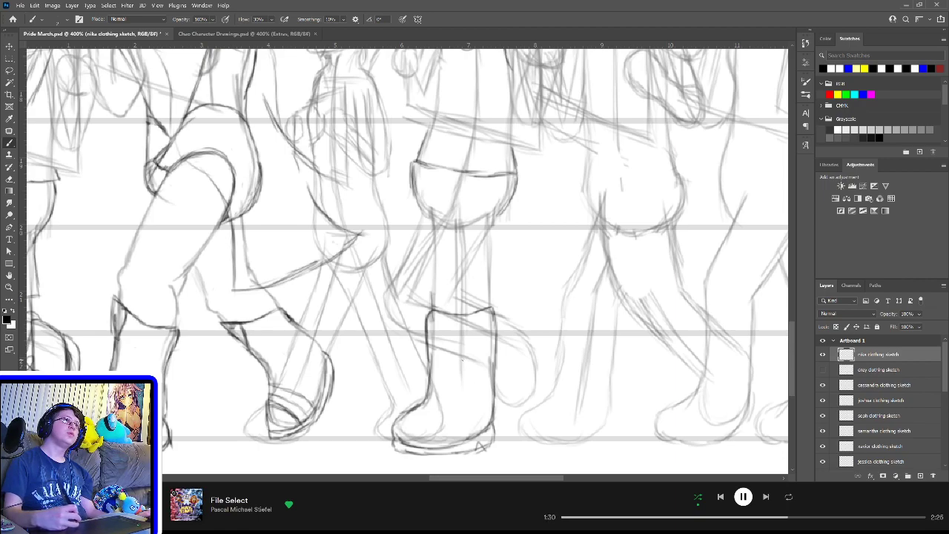
Step: Refine the boot's heel and top corner and add crisscross laces down its front
drag(425, 330, 419, 299)
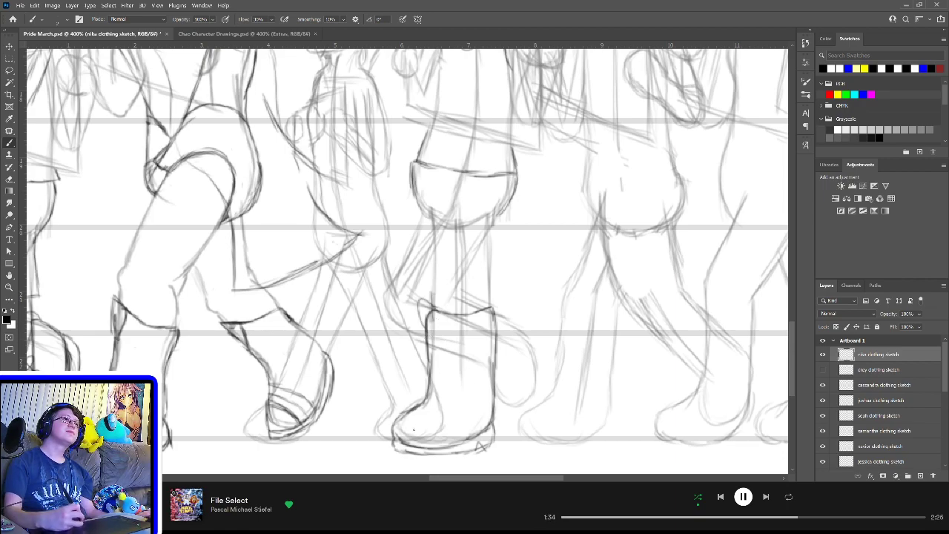
drag(410, 411, 429, 449)
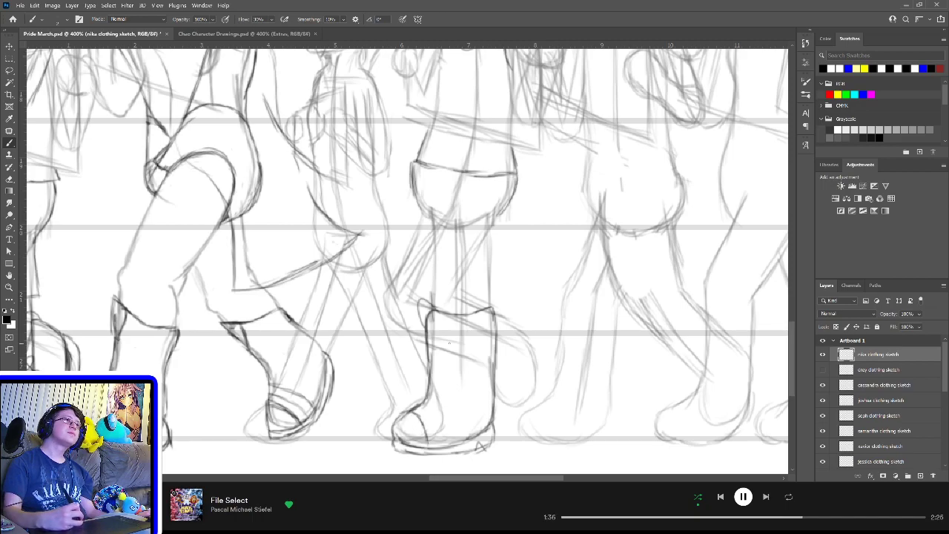
drag(436, 312, 443, 353)
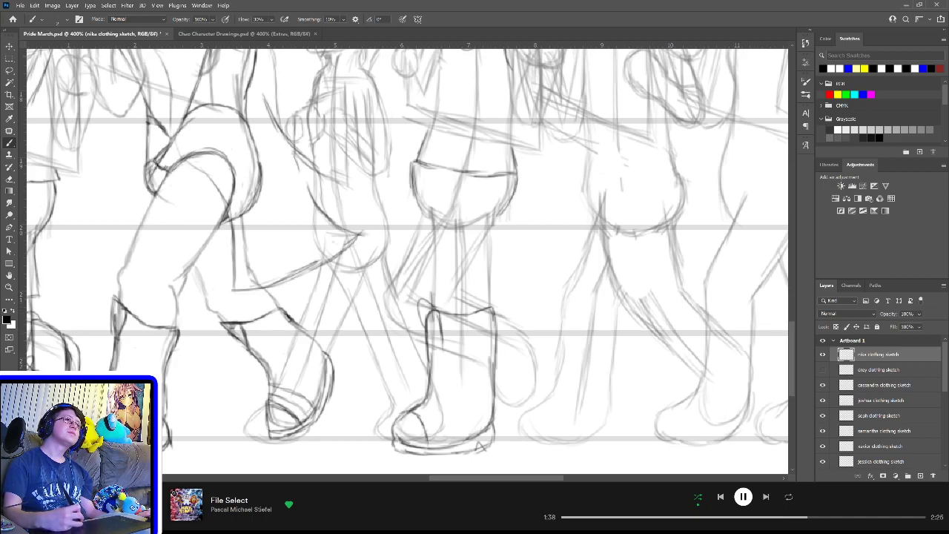
drag(436, 404, 423, 414)
drag(443, 383, 428, 413)
drag(445, 335, 439, 394)
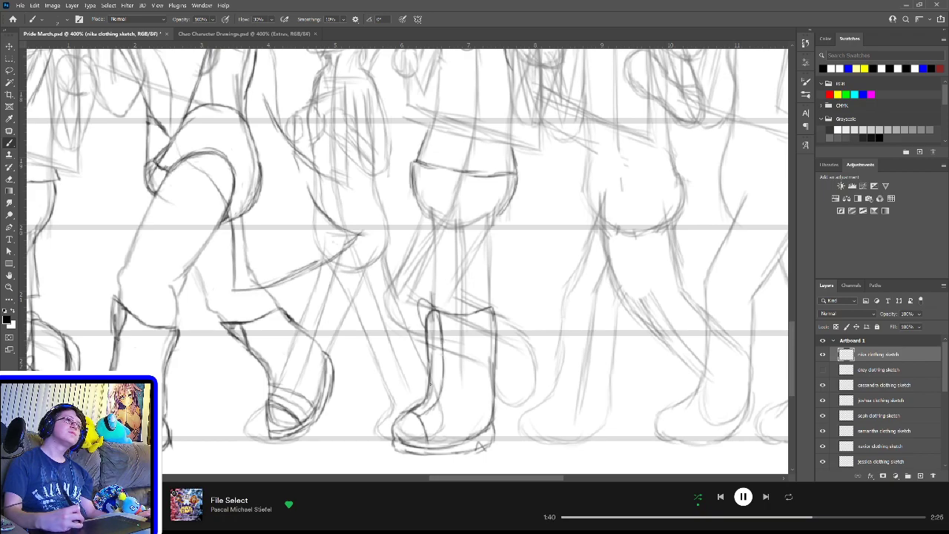
mouse_move(426, 323)
mouse_down()
mouse_move(448, 336)
mouse_move(428, 341)
mouse_move(447, 360)
mouse_move(428, 383)
mouse_move(440, 391)
mouse_move(417, 415)
mouse_up()
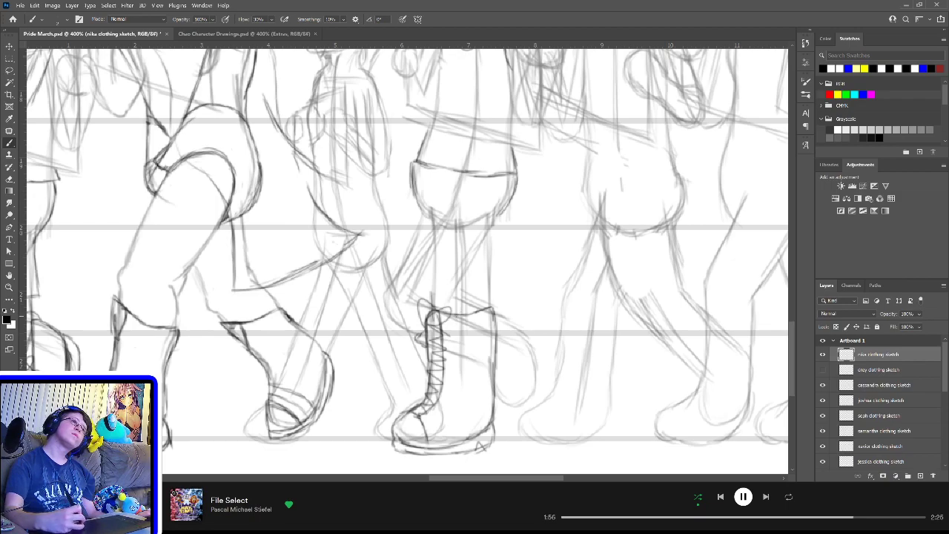
Step: Redraw the boot's top cuff lines, erasing stray strokes between passes
drag(457, 310, 490, 308)
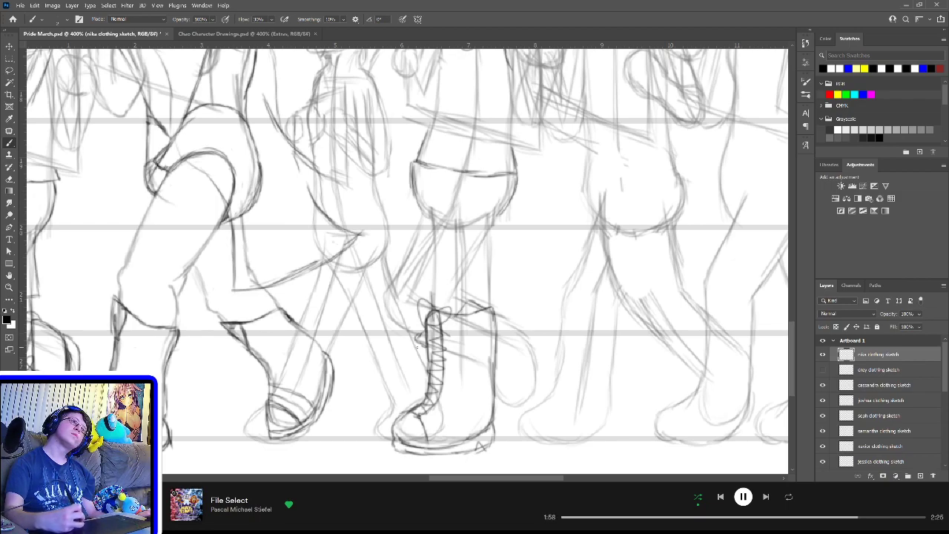
key(e)
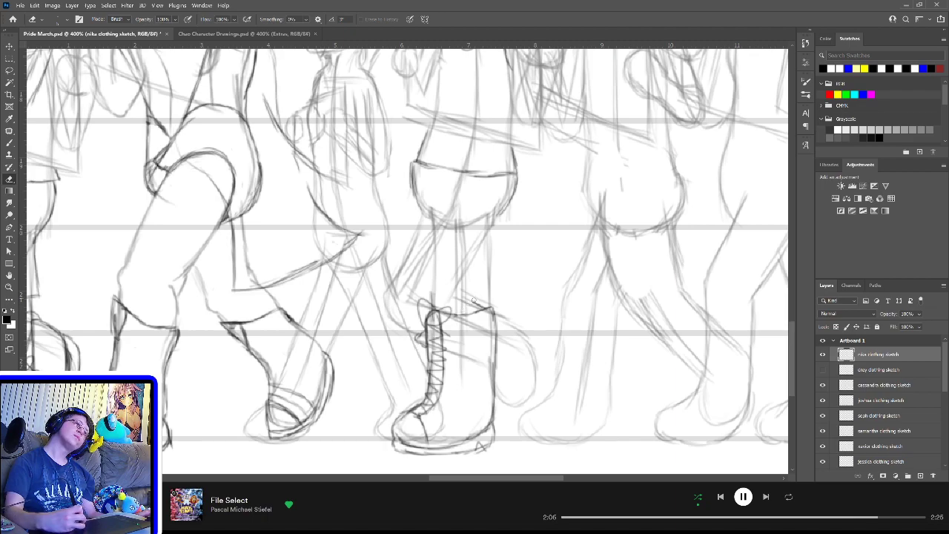
key(b)
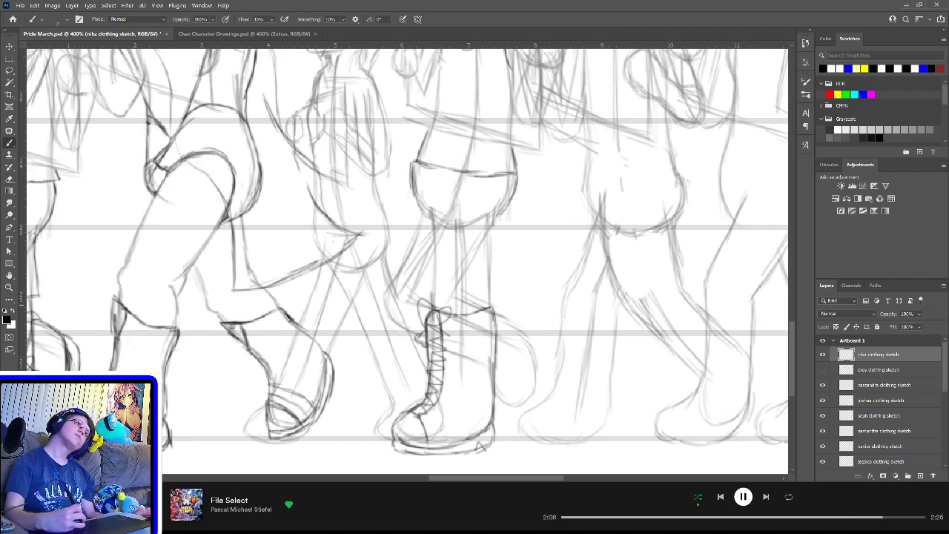
mouse_move(448, 314)
mouse_down()
mouse_move(466, 300)
mouse_move(485, 309)
mouse_up()
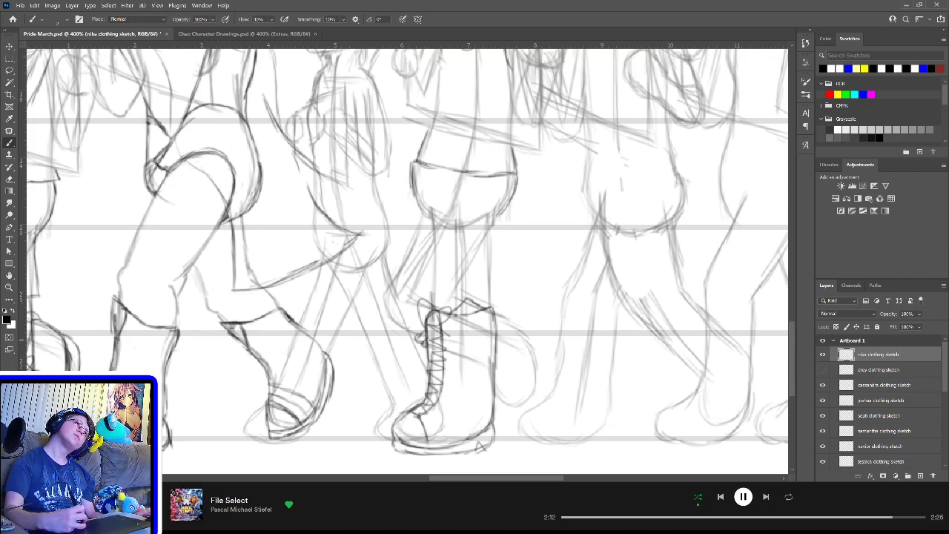
key(e)
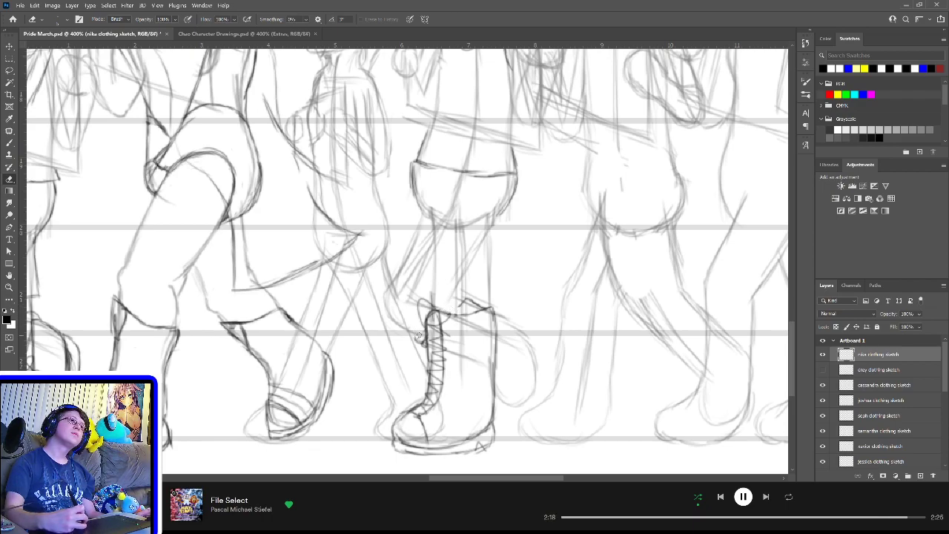
key(b)
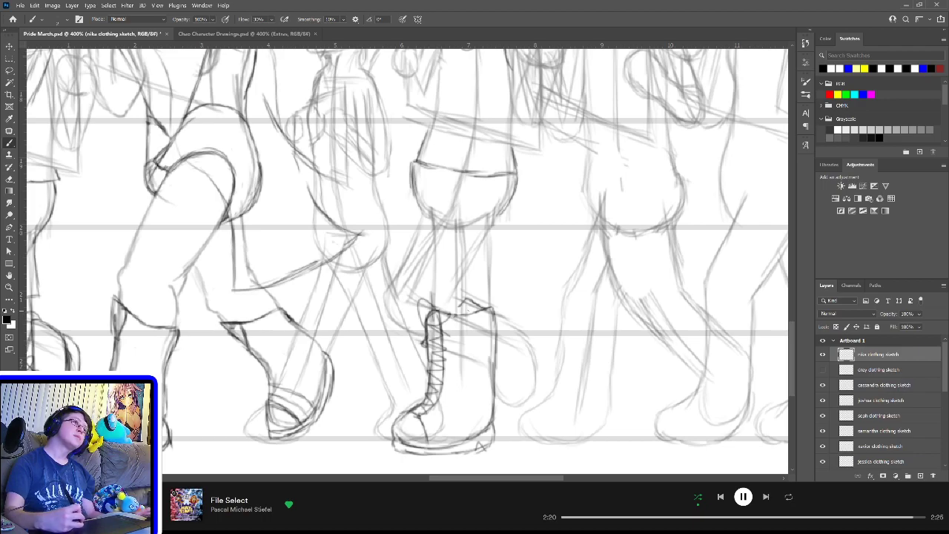
mouse_move(457, 313)
mouse_down()
mouse_move(466, 301)
mouse_move(524, 331)
mouse_up()
Step: Outline the second boot beside the laced one, including its right edge and base
drag(523, 333, 533, 354)
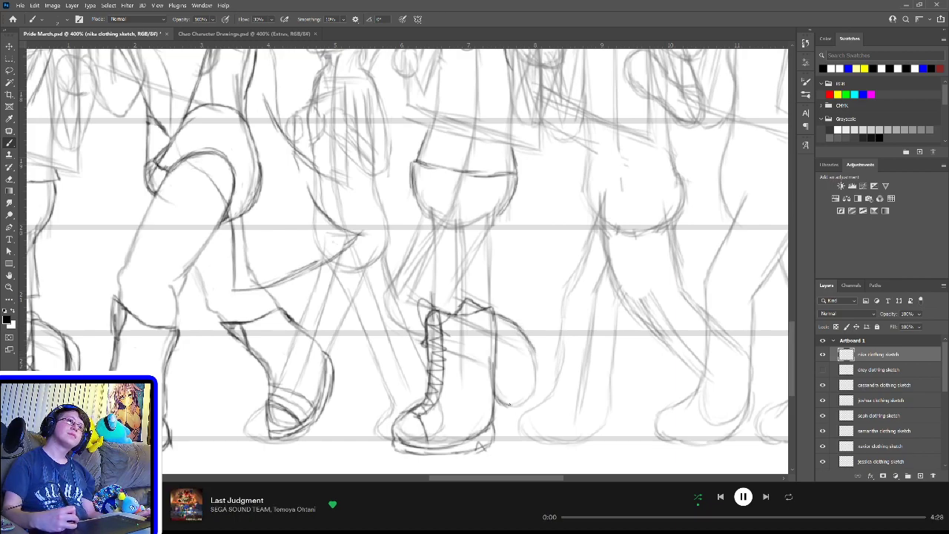
drag(534, 387, 514, 406)
mouse_move(521, 334)
mouse_down()
mouse_move(532, 363)
mouse_move(513, 406)
mouse_up()
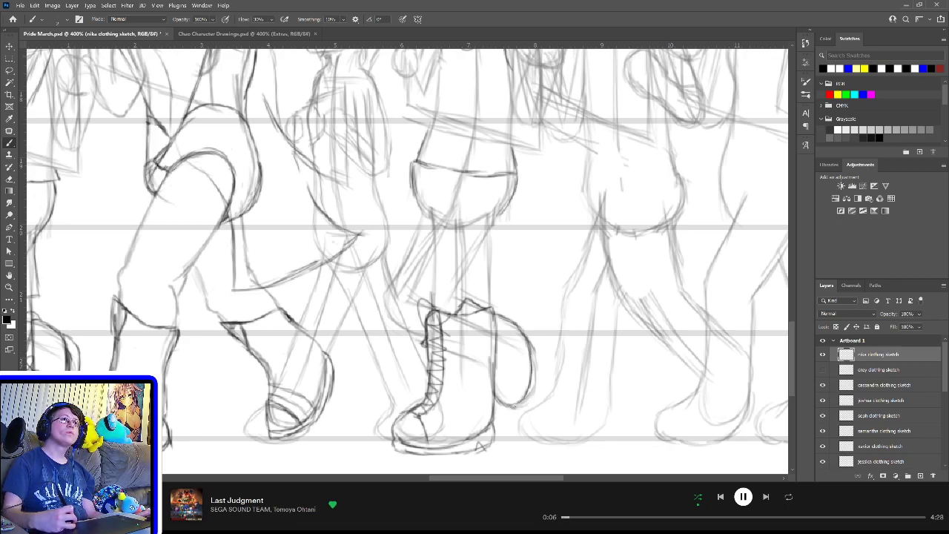
mouse_move(514, 408)
mouse_down()
mouse_move(532, 399)
mouse_move(537, 366)
mouse_up()
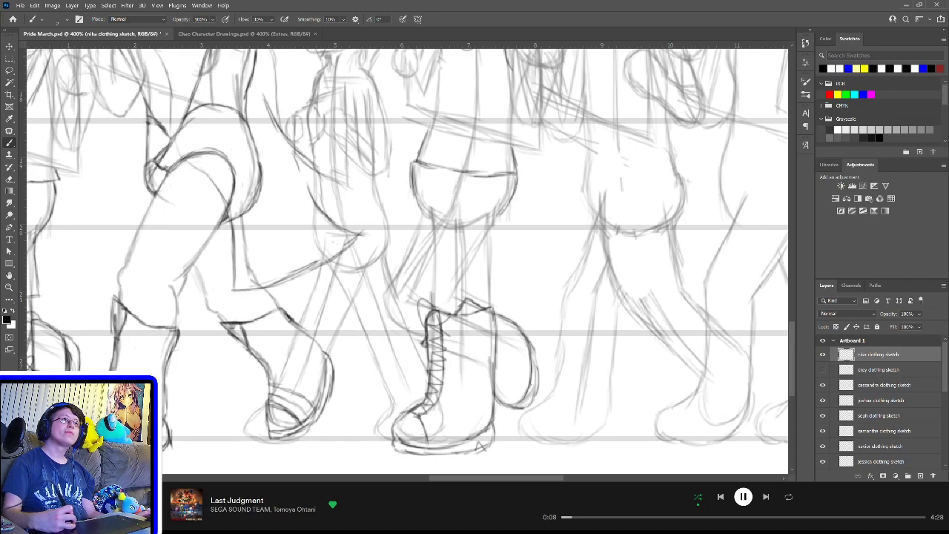
mouse_move(522, 331)
mouse_down()
mouse_move(537, 340)
mouse_move(537, 382)
mouse_up()
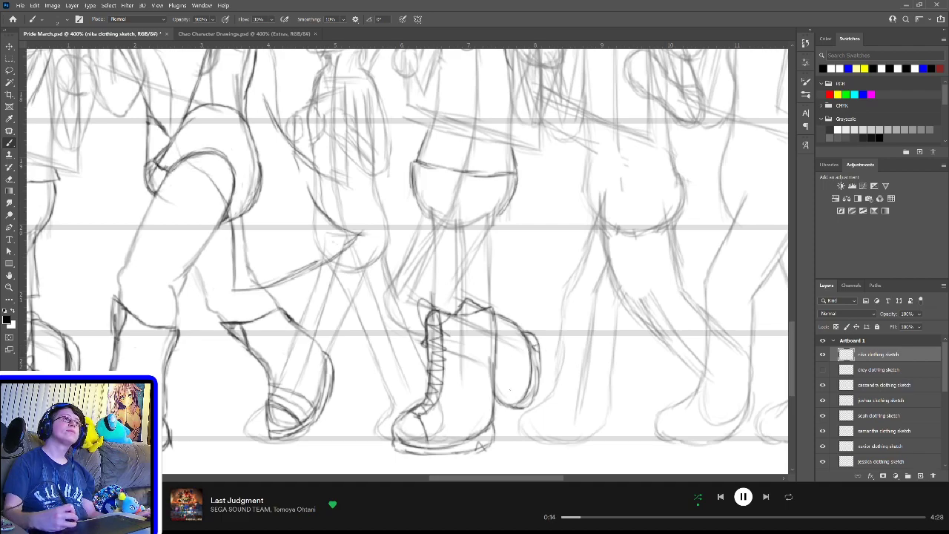
mouse_move(494, 387)
mouse_down()
mouse_move(523, 380)
mouse_move(499, 373)
mouse_move(501, 386)
mouse_up()
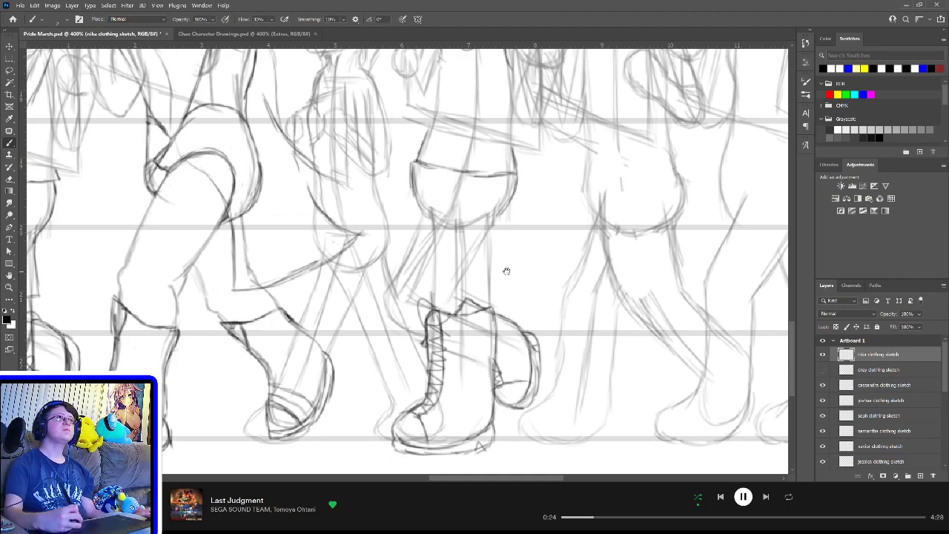
Step: Rework the strokes at the laced boot's top edge, undoing the stray ones
drag(504, 270, 513, 327)
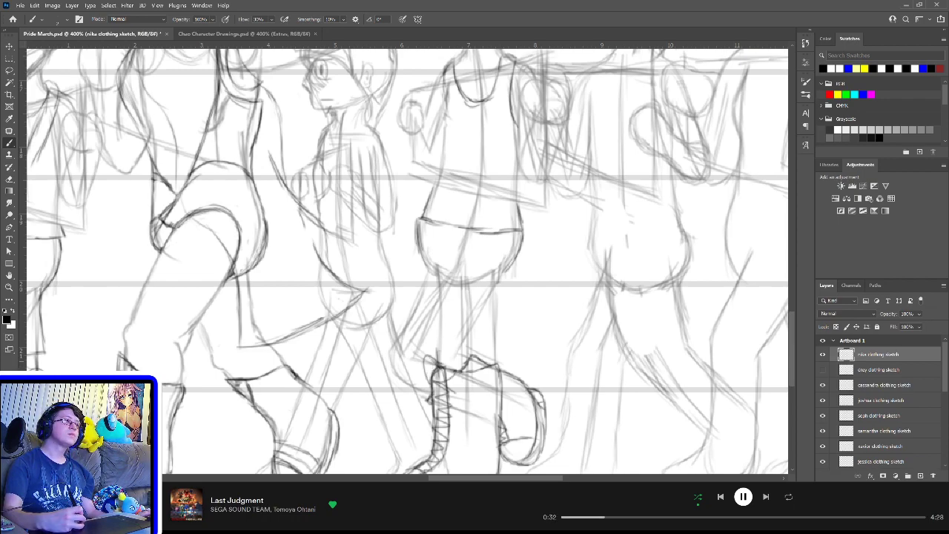
mouse_move(439, 367)
mouse_down()
mouse_move(428, 351)
mouse_move(451, 335)
mouse_move(445, 350)
mouse_move(449, 326)
mouse_move(442, 331)
mouse_up()
key(ctrl+z)
drag(441, 333, 448, 297)
key(ctrl+z)
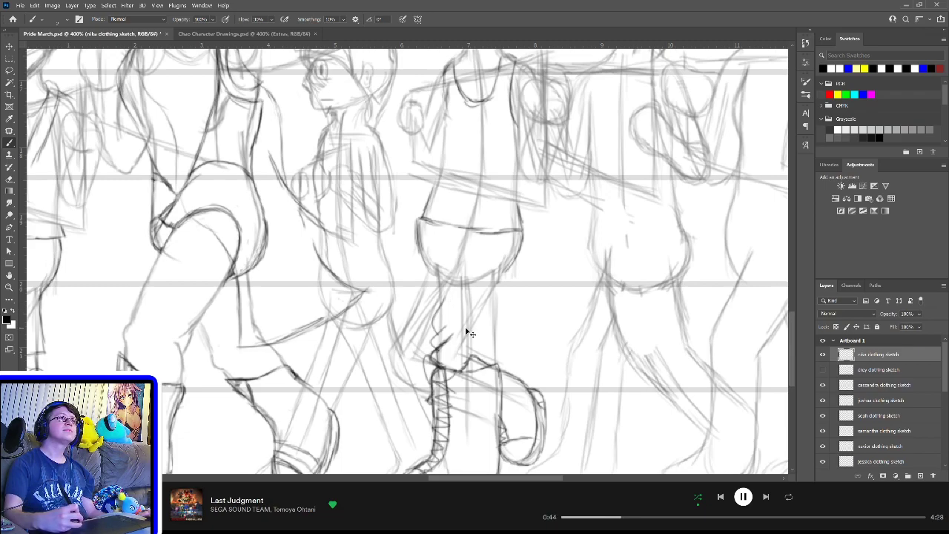
key(ctrl+z)
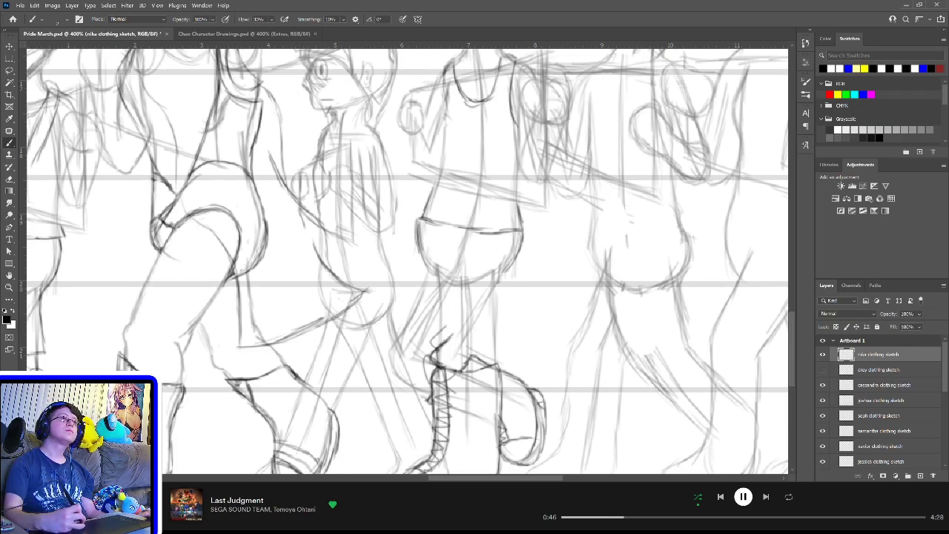
mouse_move(435, 337)
mouse_down()
mouse_move(458, 310)
mouse_move(438, 319)
mouse_move(437, 279)
mouse_move(439, 323)
mouse_move(425, 267)
mouse_move(432, 320)
mouse_up()
key(ctrl+z)
key(ctrl+z)
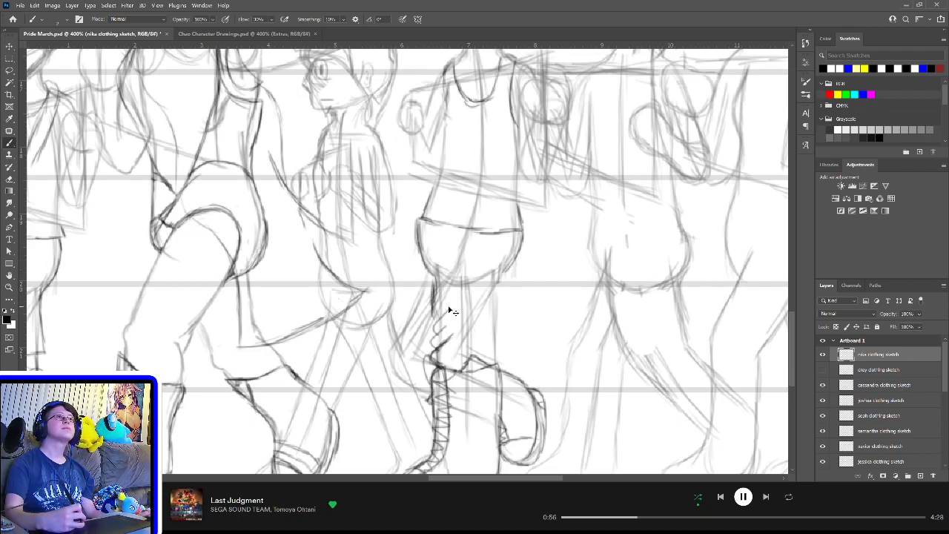
Step: Darken the leg lines above both boots, then erase the stray ones
drag(436, 296, 435, 319)
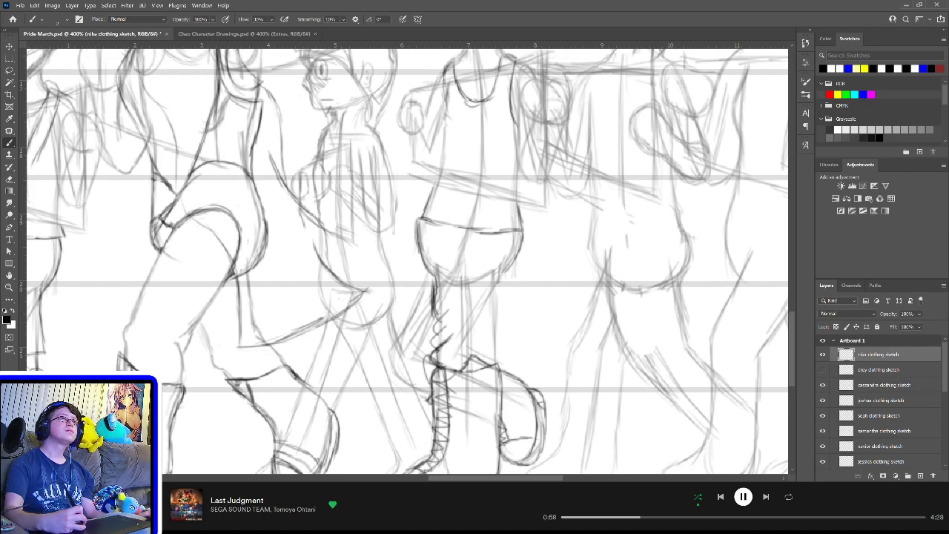
drag(438, 277, 437, 303)
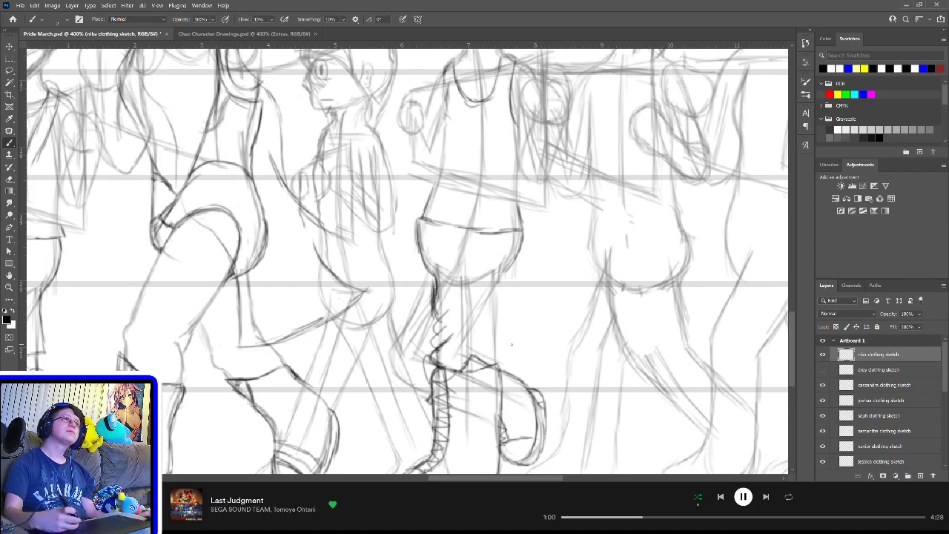
mouse_move(497, 347)
mouse_down()
mouse_move(499, 359)
mouse_move(486, 304)
mouse_move(497, 305)
mouse_move(498, 282)
mouse_move(517, 255)
mouse_up()
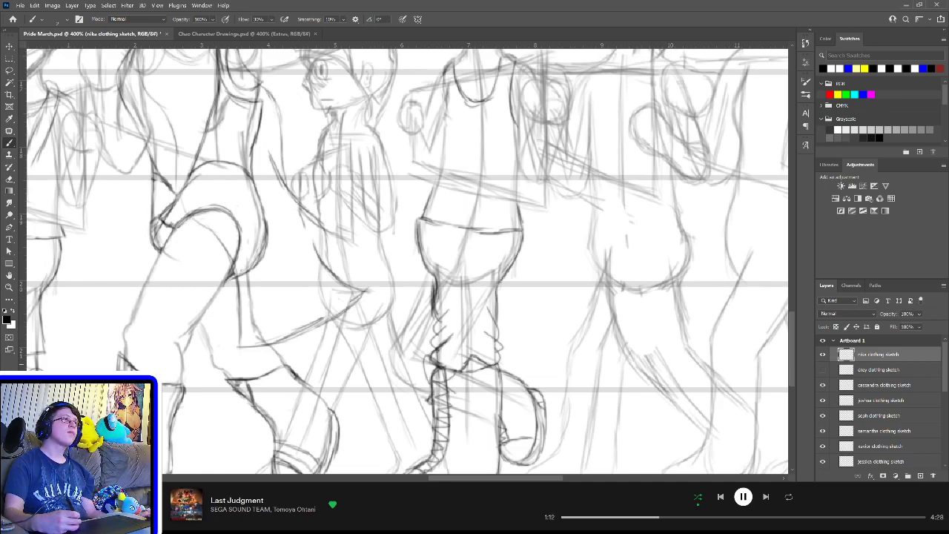
key(e)
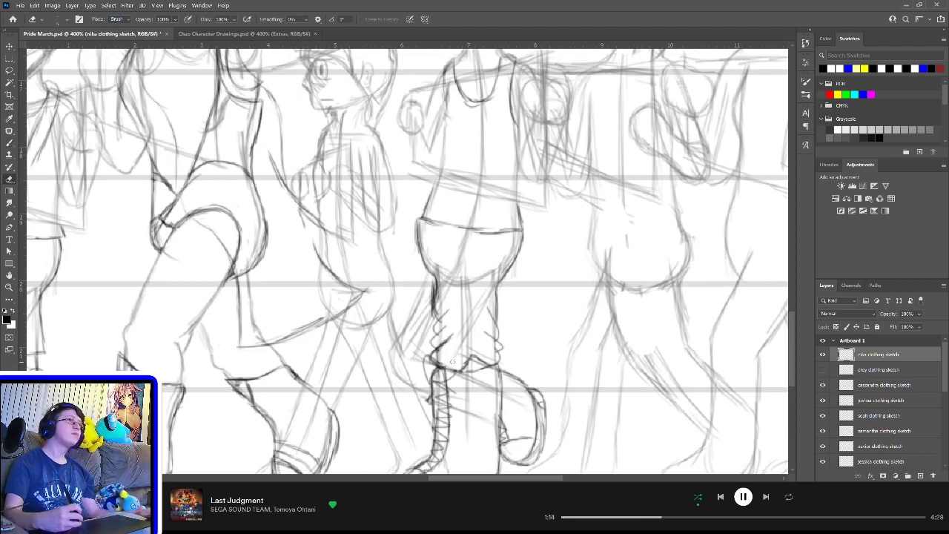
mouse_move(442, 353)
mouse_down()
mouse_move(436, 357)
mouse_move(439, 327)
mouse_move(450, 338)
mouse_move(434, 312)
mouse_up()
mouse_move(488, 342)
mouse_down()
mouse_move(497, 356)
mouse_move(488, 317)
mouse_up()
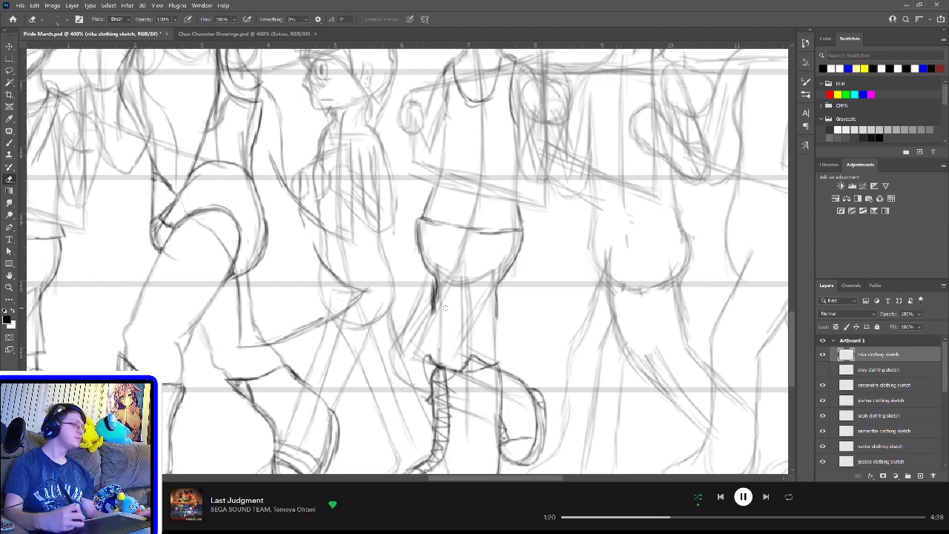
mouse_move(436, 304)
mouse_down()
mouse_move(436, 289)
mouse_move(432, 306)
mouse_up()
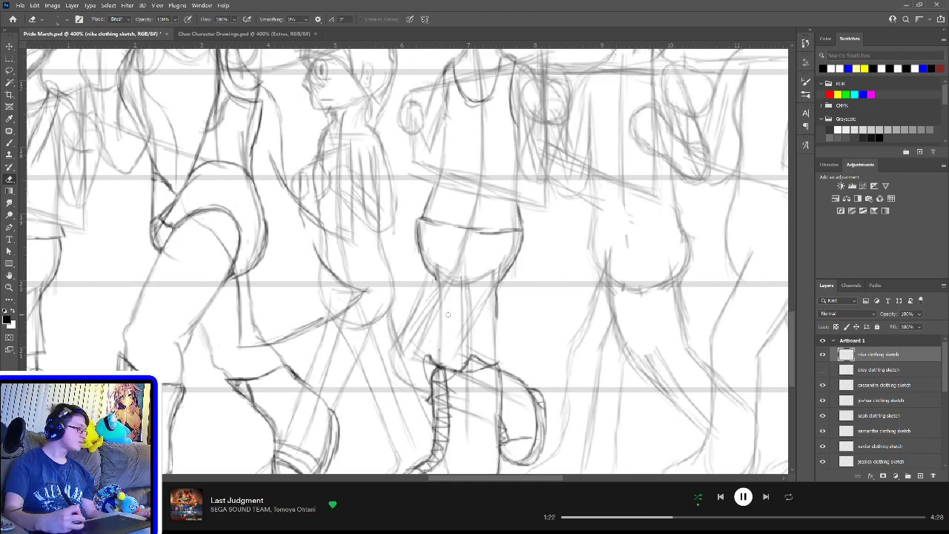
key(b)
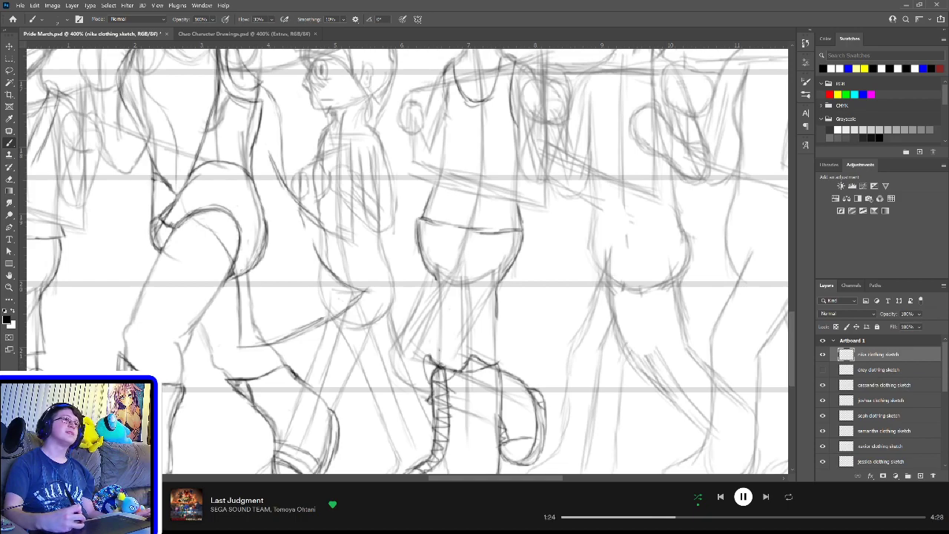
Step: Draw the bunched trouser leg edges and a fold above both boots
mouse_move(438, 366)
mouse_down()
mouse_move(423, 369)
mouse_move(424, 343)
mouse_up()
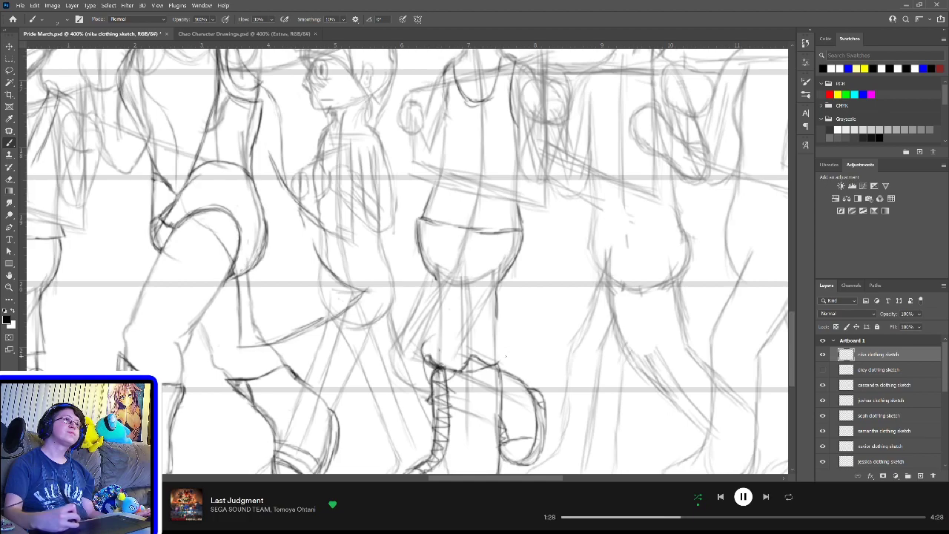
mouse_move(504, 360)
mouse_down()
mouse_move(509, 346)
mouse_move(501, 365)
mouse_up()
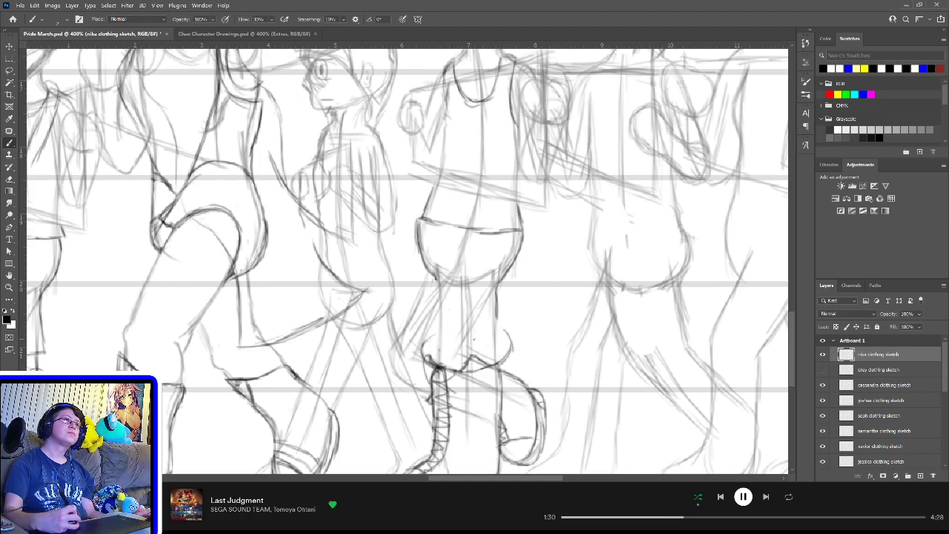
mouse_move(422, 343)
mouse_down()
mouse_move(453, 328)
mouse_move(503, 336)
mouse_up()
mouse_move(430, 343)
mouse_down()
mouse_move(456, 313)
mouse_move(438, 321)
mouse_move(437, 283)
mouse_up()
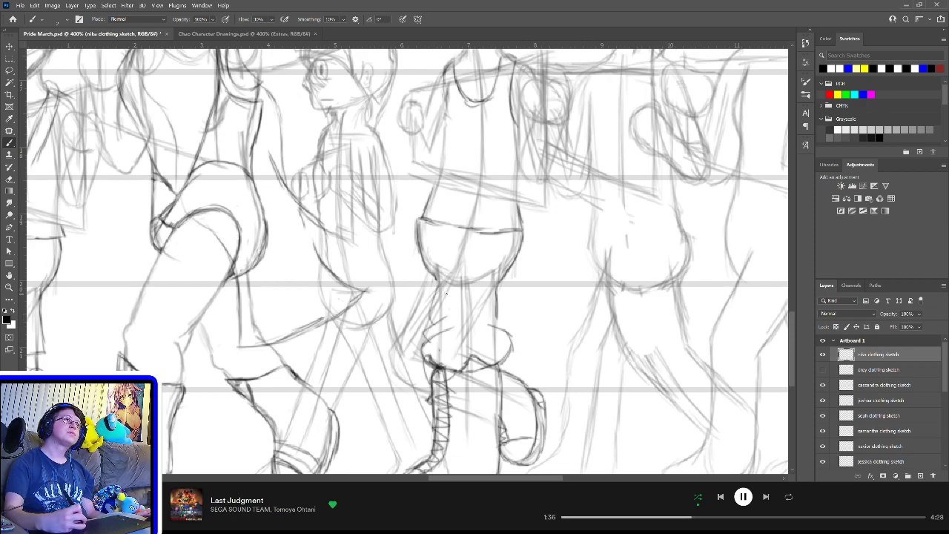
mouse_move(507, 333)
mouse_down()
mouse_move(488, 310)
mouse_move(491, 284)
mouse_up()
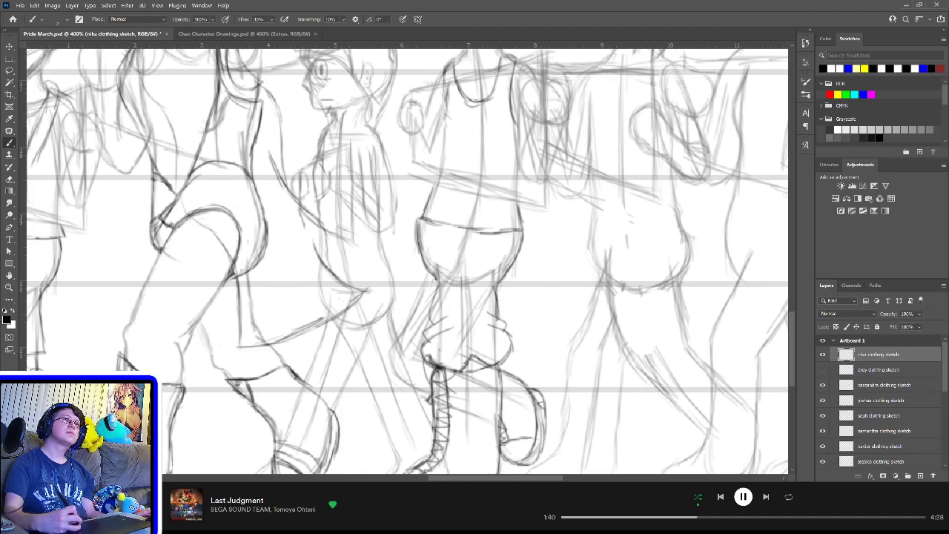
drag(501, 320, 495, 287)
drag(499, 298, 497, 282)
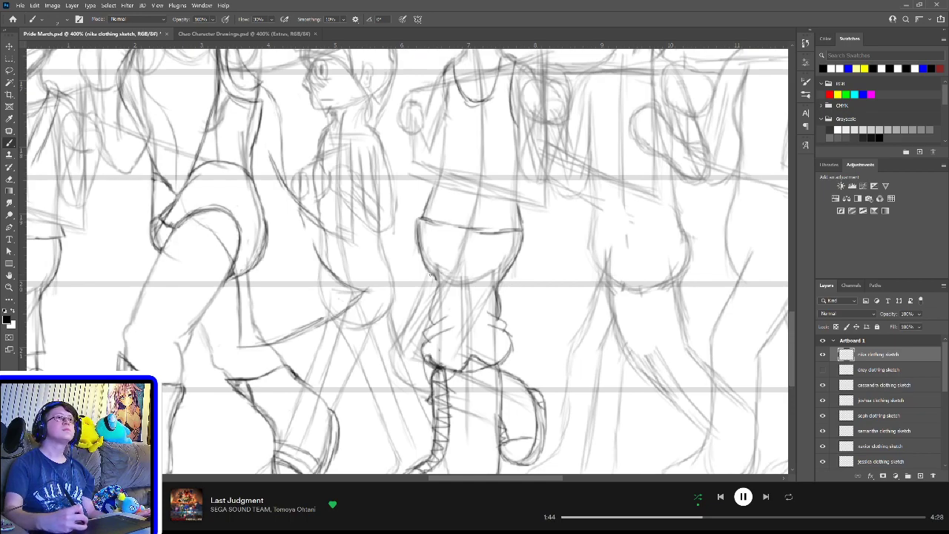
drag(429, 274, 435, 293)
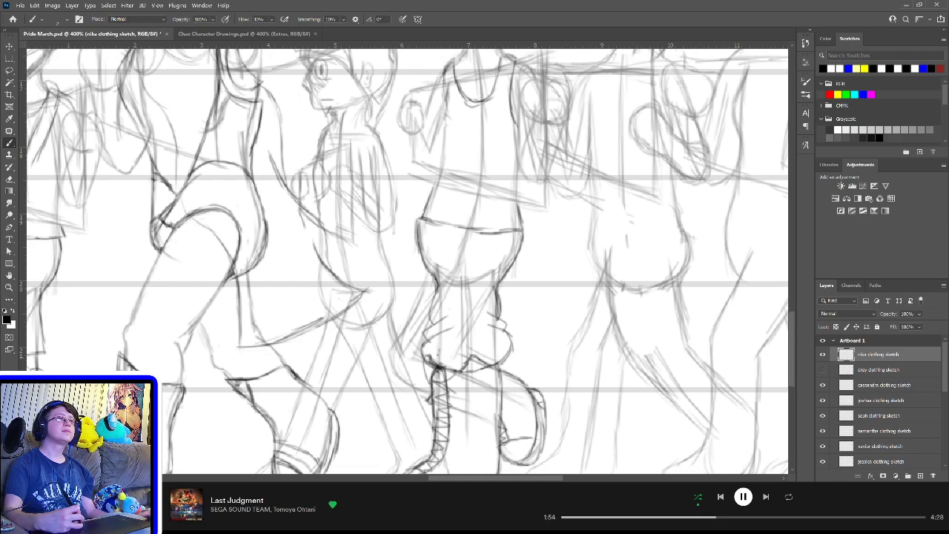
drag(438, 354, 491, 332)
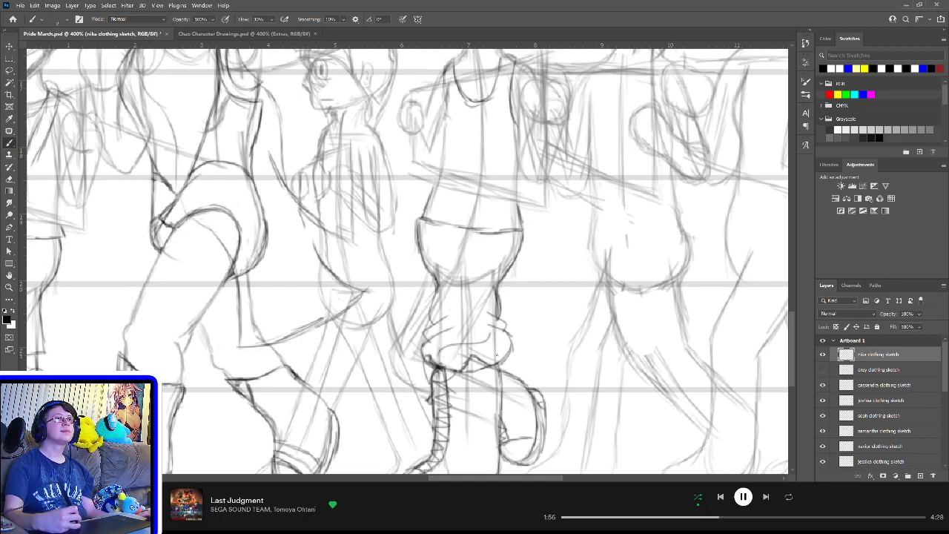
Step: Redo the fold across the trouser leg and a short stroke near the hand
key(ctrl+z)
mouse_move(435, 355)
mouse_down()
mouse_move(474, 336)
mouse_move(497, 335)
mouse_up()
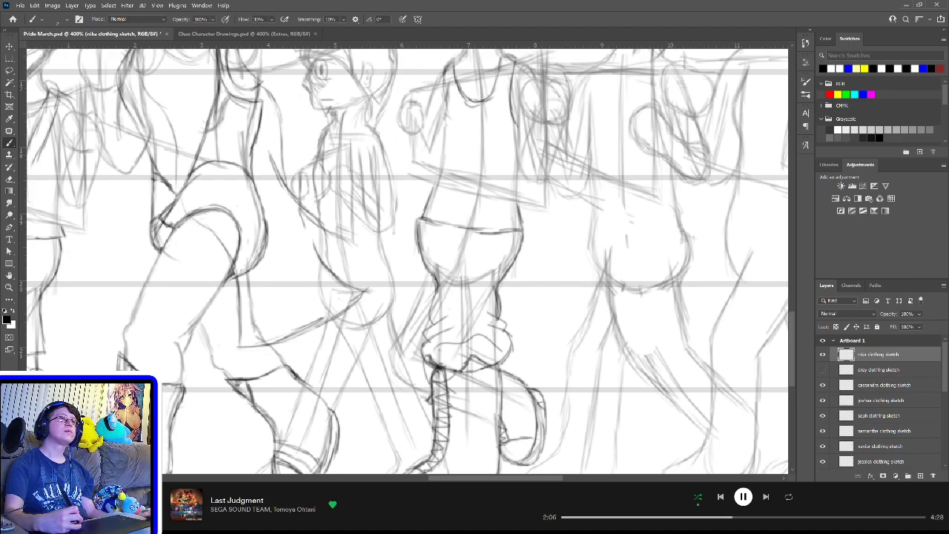
drag(475, 315, 454, 304)
key(ctrl+z)
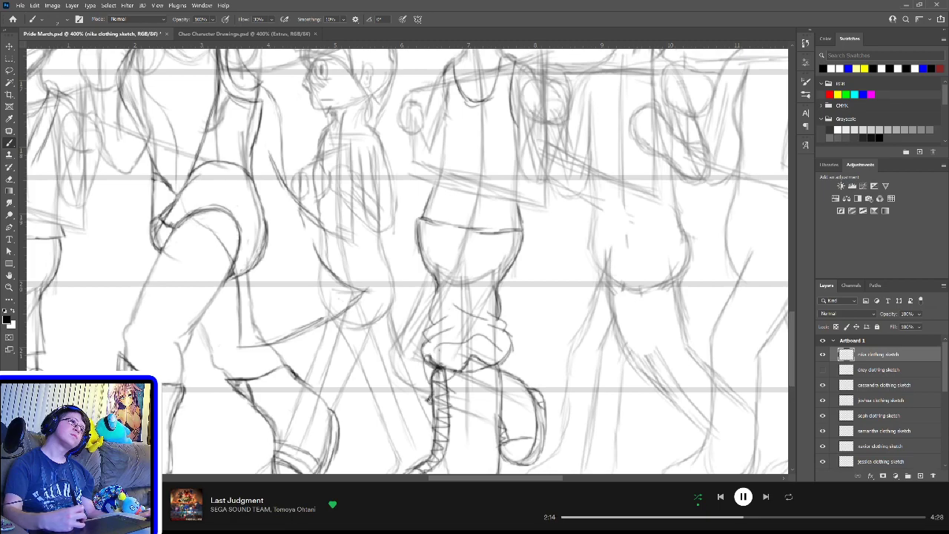
Step: Add short lines beside the laced boot and along the torso's edge
mouse_move(427, 398)
mouse_down()
mouse_move(409, 405)
mouse_move(405, 387)
mouse_move(390, 382)
mouse_move(386, 350)
mouse_move(401, 339)
mouse_move(384, 356)
mouse_move(417, 310)
mouse_move(410, 300)
mouse_move(427, 272)
mouse_up()
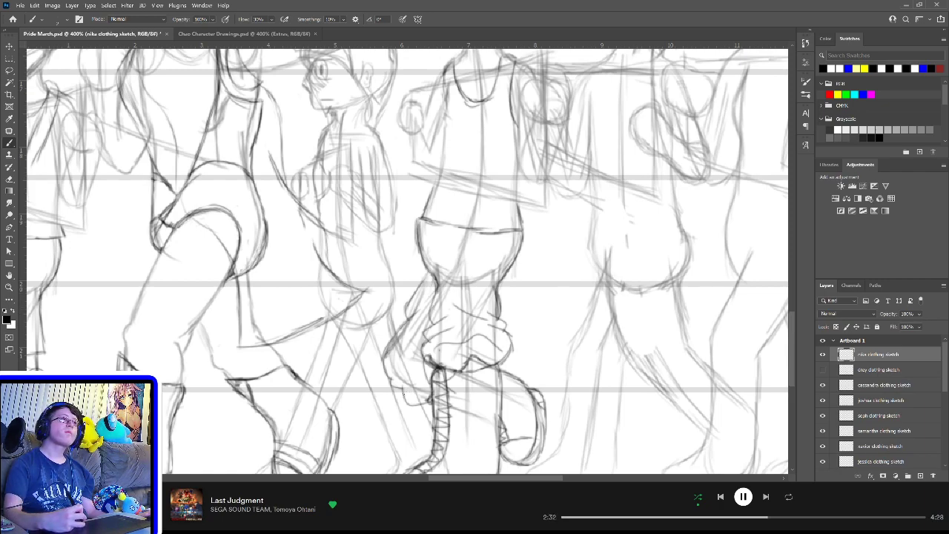
mouse_move(392, 384)
mouse_down()
mouse_move(397, 359)
mouse_move(415, 365)
mouse_move(414, 340)
mouse_up()
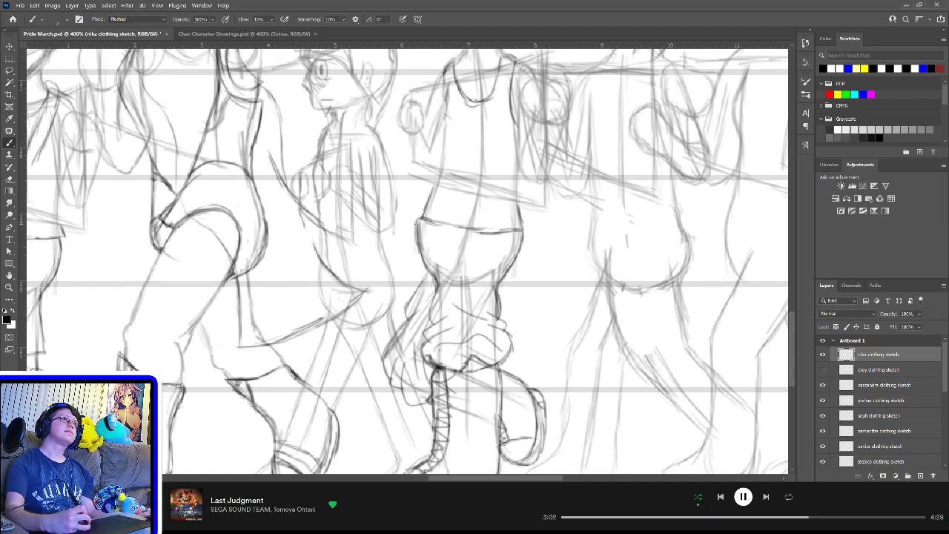
drag(411, 223, 415, 252)
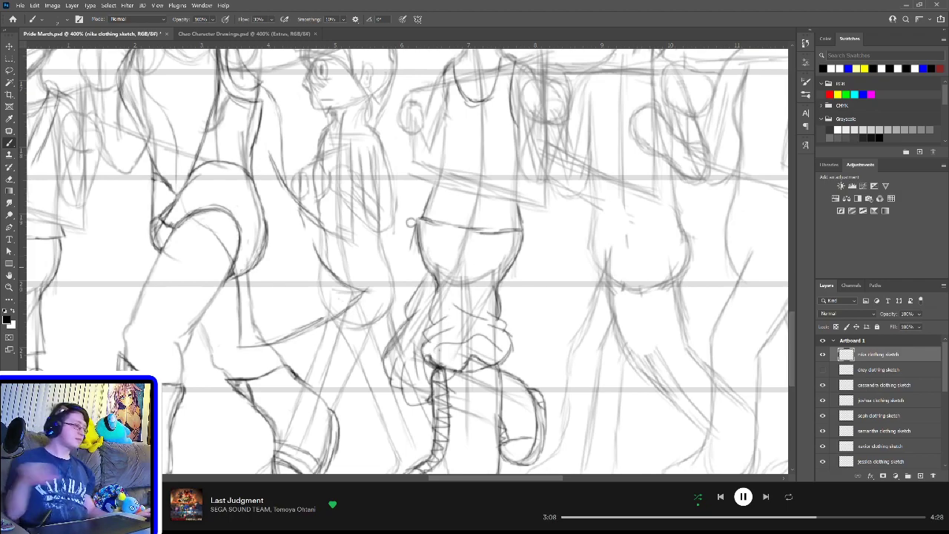
scroll(411, 223, up, 5)
key(ctrl+0)
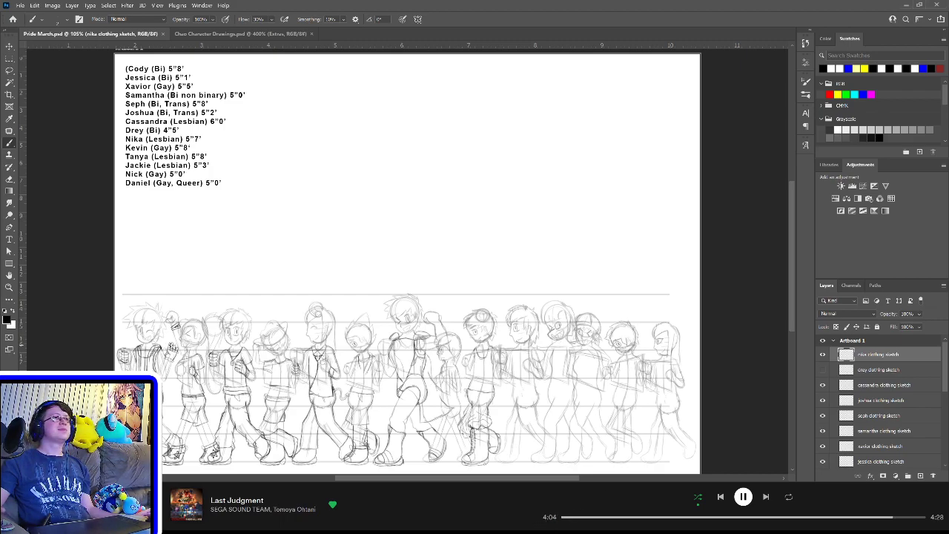
key(z)
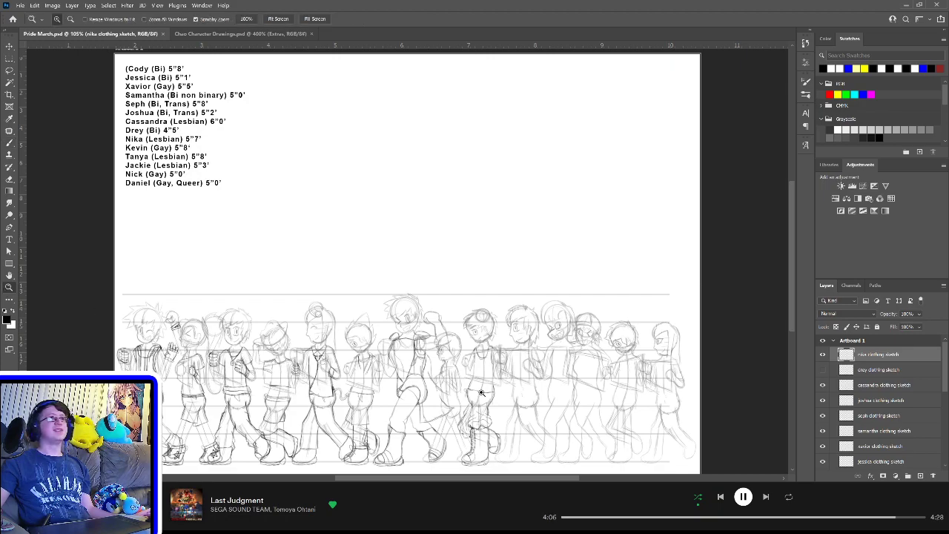
click(489, 393)
click(496, 393)
click(504, 389)
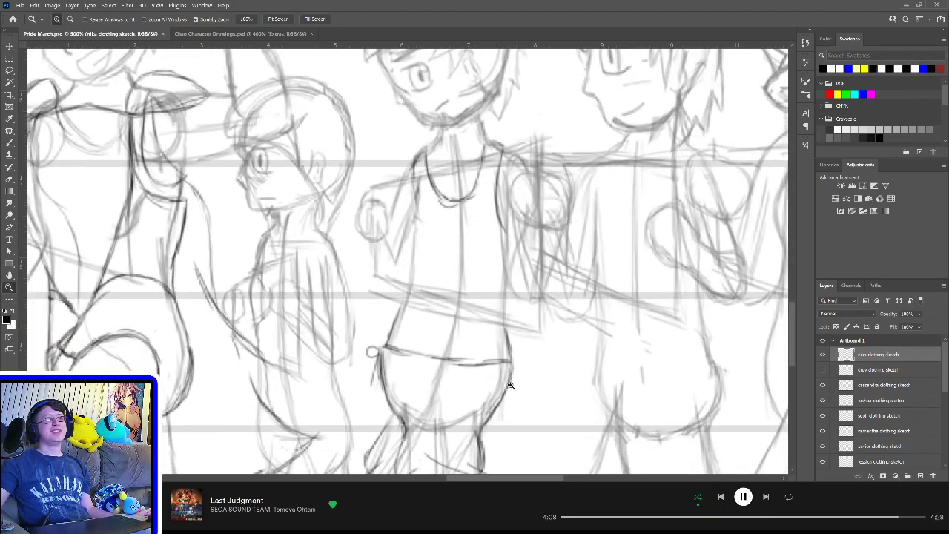
click(511, 387)
scroll(511, 386, down, 1)
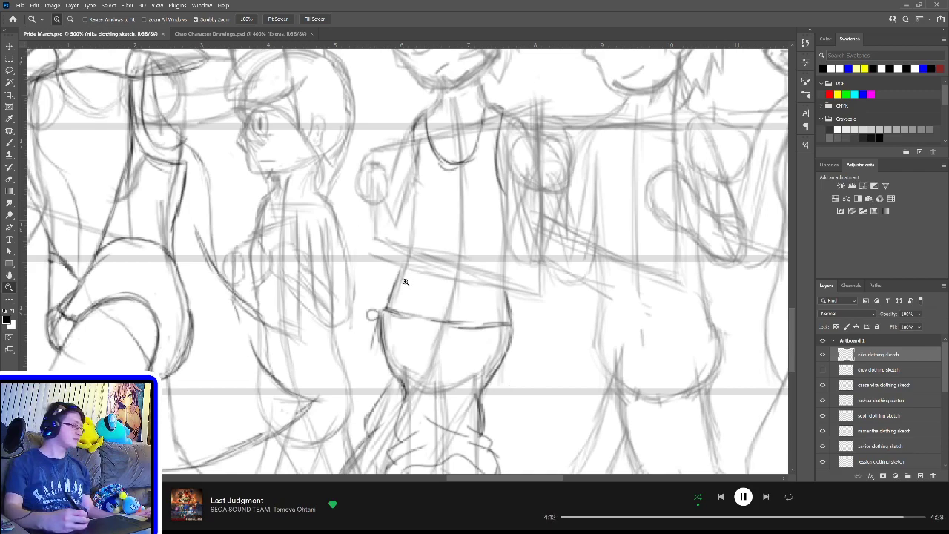
Step: Draw a double waistband line across the central figure's waist
key(b)
mouse_move(373, 315)
mouse_down()
mouse_move(448, 332)
mouse_move(433, 339)
mouse_move(522, 328)
mouse_move(490, 339)
mouse_up()
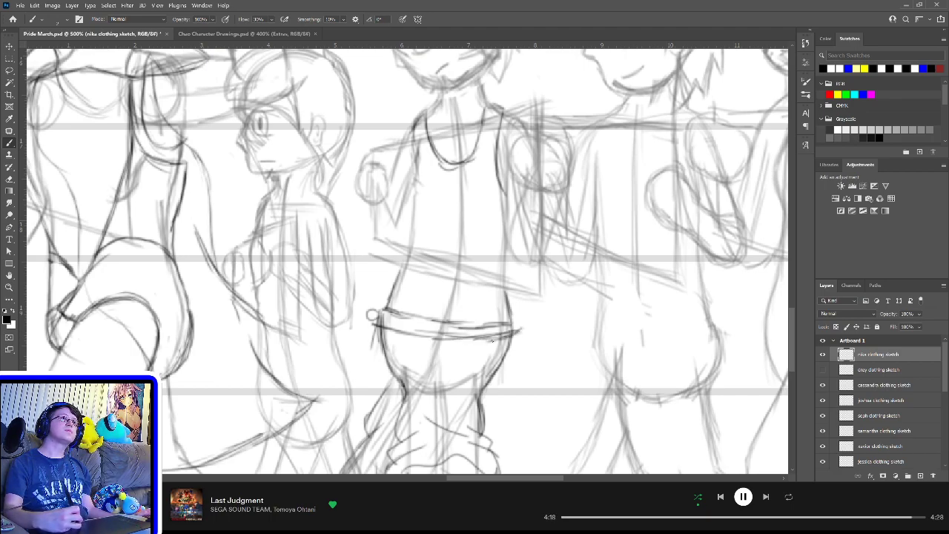
mouse_move(374, 326)
mouse_down()
mouse_move(523, 344)
mouse_move(521, 327)
mouse_move(519, 339)
mouse_up()
mouse_move(372, 314)
mouse_down()
mouse_move(399, 306)
mouse_move(519, 318)
mouse_move(434, 317)
mouse_move(456, 322)
mouse_move(478, 308)
mouse_move(454, 310)
mouse_move(504, 298)
mouse_move(517, 328)
mouse_up()
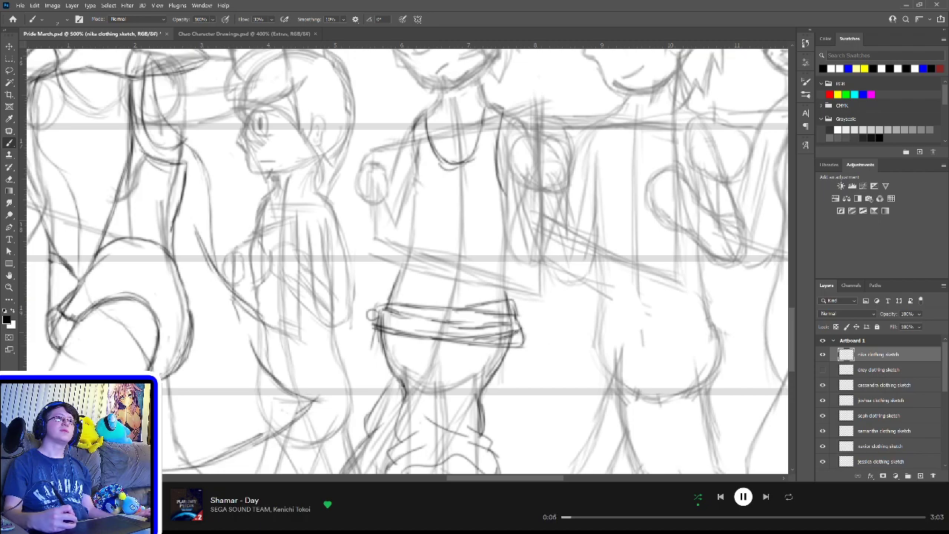
Step: Sketch a loop above the waistband and strap lines hanging down over the skirt
drag(520, 365, 523, 260)
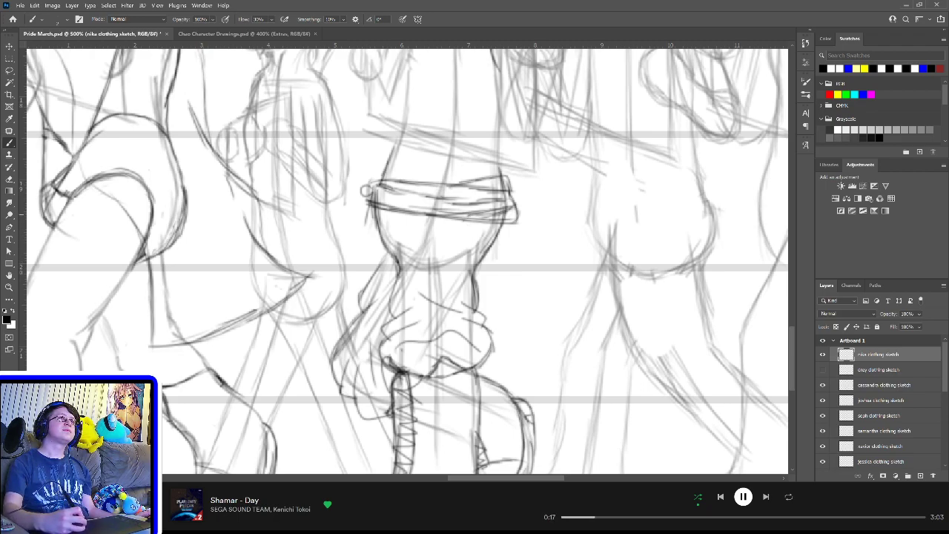
drag(468, 209, 482, 266)
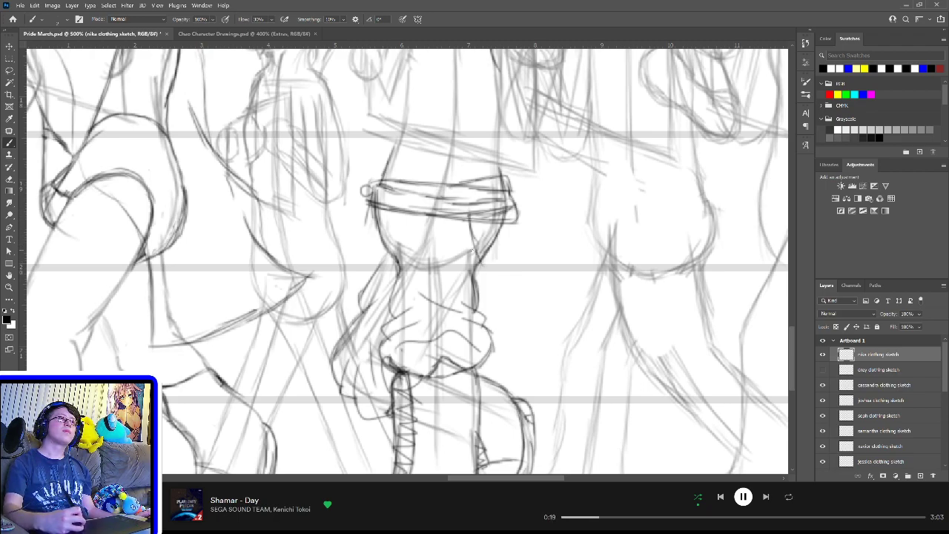
mouse_move(472, 229)
mouse_down()
mouse_move(495, 285)
mouse_move(532, 333)
mouse_move(536, 350)
mouse_move(501, 369)
mouse_up()
mouse_move(429, 219)
mouse_down()
mouse_move(499, 365)
mouse_move(483, 336)
mouse_up()
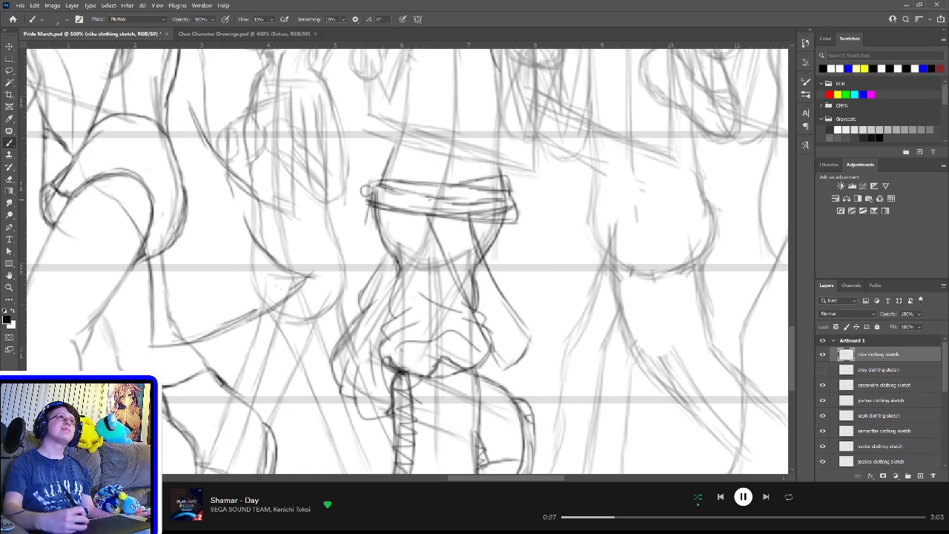
mouse_move(429, 222)
mouse_down()
mouse_move(425, 182)
mouse_move(445, 174)
mouse_move(473, 236)
mouse_up()
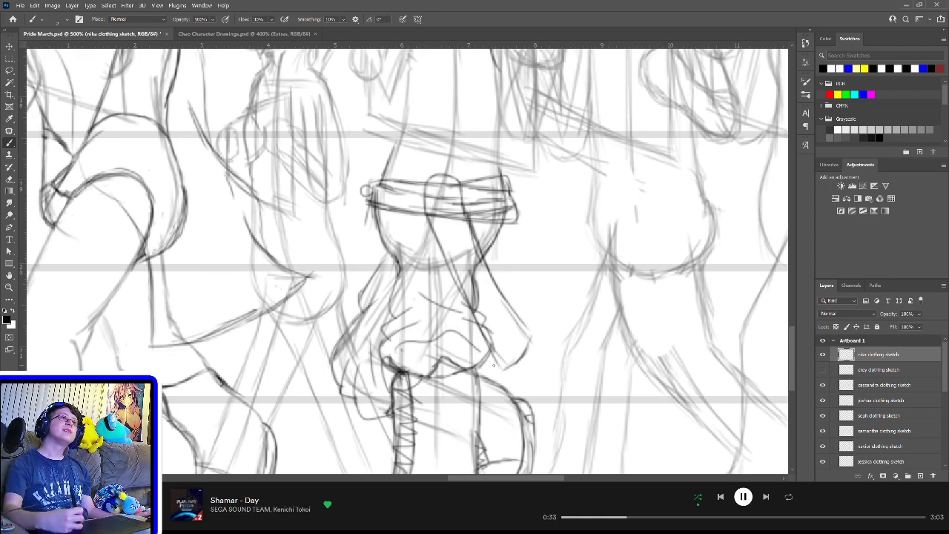
drag(494, 365, 479, 373)
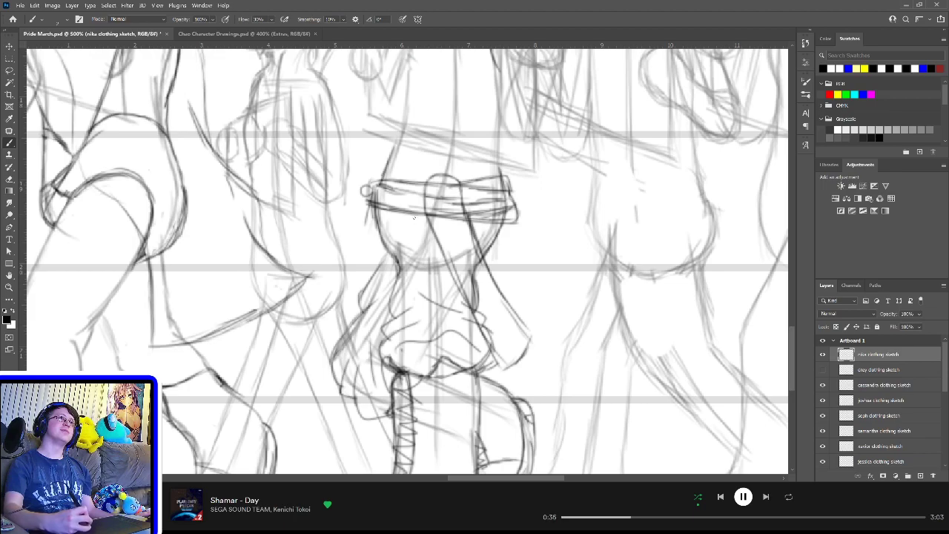
drag(432, 218, 465, 353)
drag(436, 255, 467, 355)
mouse_move(452, 316)
mouse_down()
mouse_move(470, 371)
mouse_move(493, 369)
mouse_up()
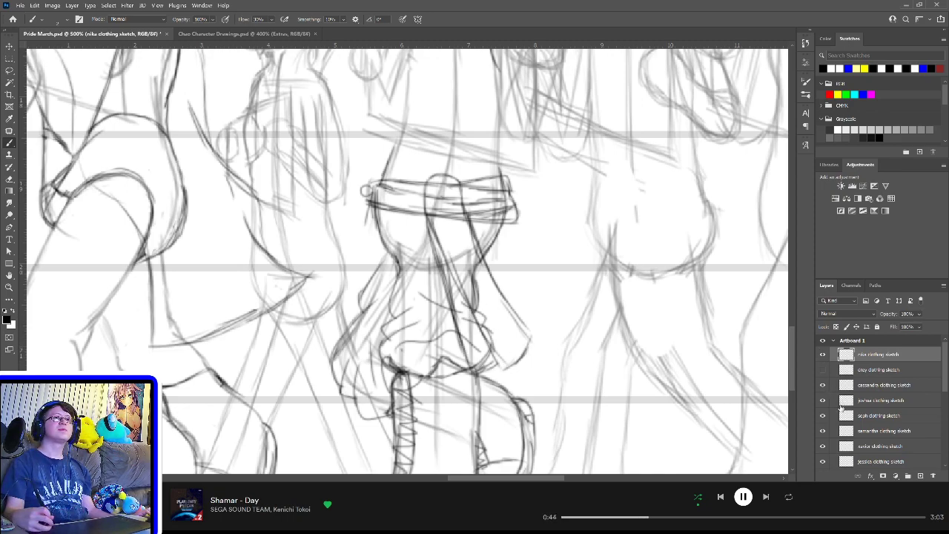
Step: Switch to the next character's clothing sketch layer and bring the belted middle figure into view
click(881, 448)
drag(401, 382, 505, 385)
drag(349, 386, 502, 386)
drag(438, 387, 512, 390)
mouse_move(351, 386)
mouse_down()
mouse_move(541, 371)
mouse_move(511, 371)
mouse_move(470, 297)
mouse_move(489, 359)
mouse_up()
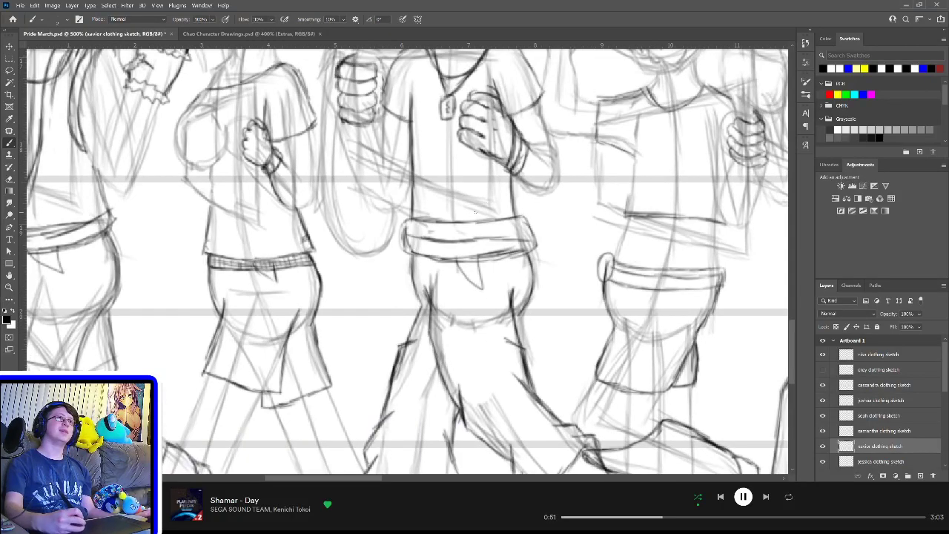
Step: Darken the belt's top edge and draw the trouser leg lines down from it
mouse_move(463, 220)
mouse_down()
mouse_move(486, 215)
mouse_move(492, 224)
mouse_move(493, 213)
mouse_move(499, 223)
mouse_move(501, 256)
mouse_move(558, 381)
mouse_move(517, 405)
mouse_up()
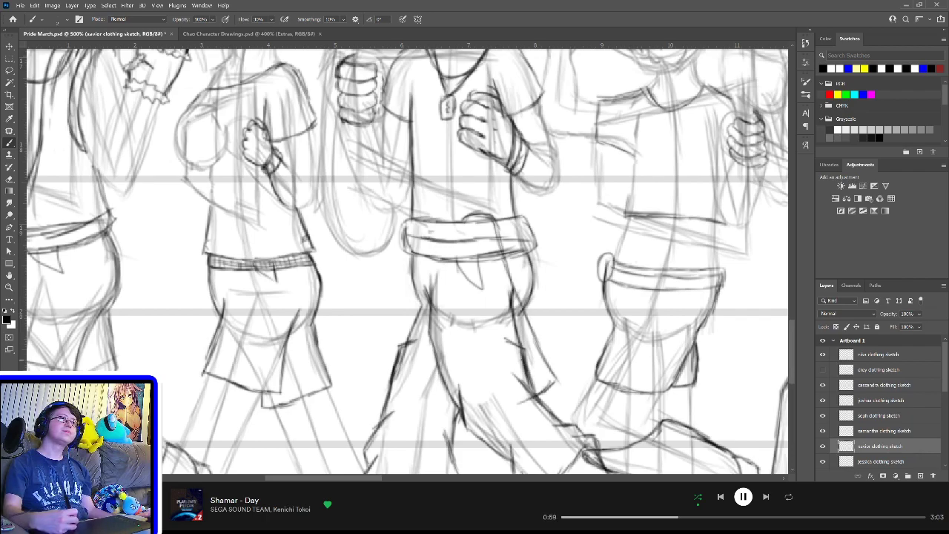
mouse_move(465, 225)
mouse_down()
mouse_move(471, 275)
mouse_move(511, 376)
mouse_up()
mouse_move(493, 338)
mouse_down()
mouse_move(520, 408)
mouse_move(517, 399)
mouse_up()
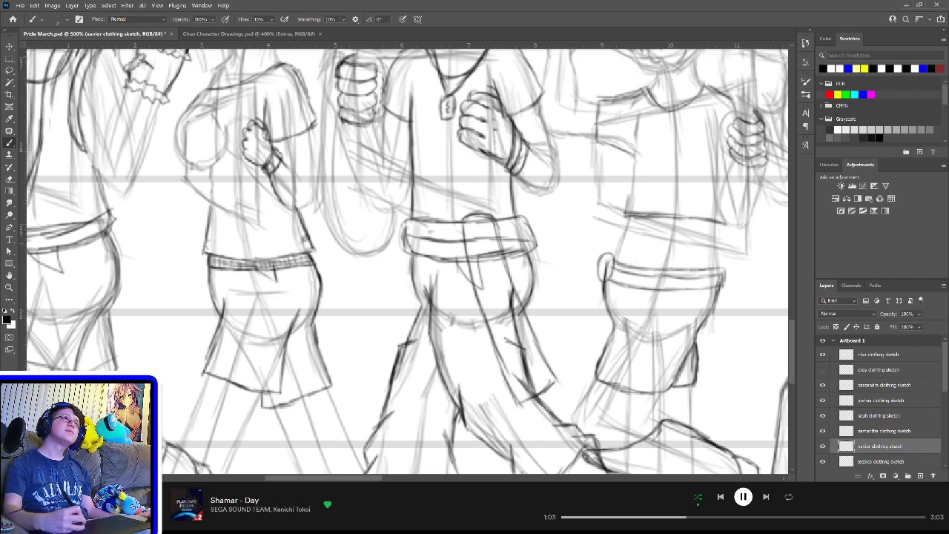
mouse_move(464, 226)
mouse_down()
mouse_move(483, 358)
mouse_move(494, 404)
mouse_move(519, 396)
mouse_up()
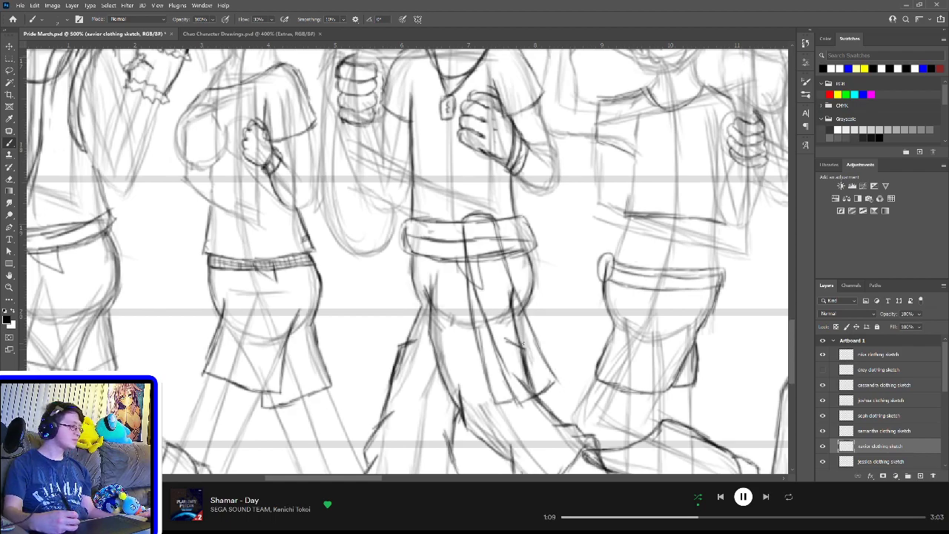
mouse_move(568, 255)
mouse_down()
mouse_move(491, 275)
mouse_move(553, 327)
mouse_up()
scroll(510, 298, right, 5)
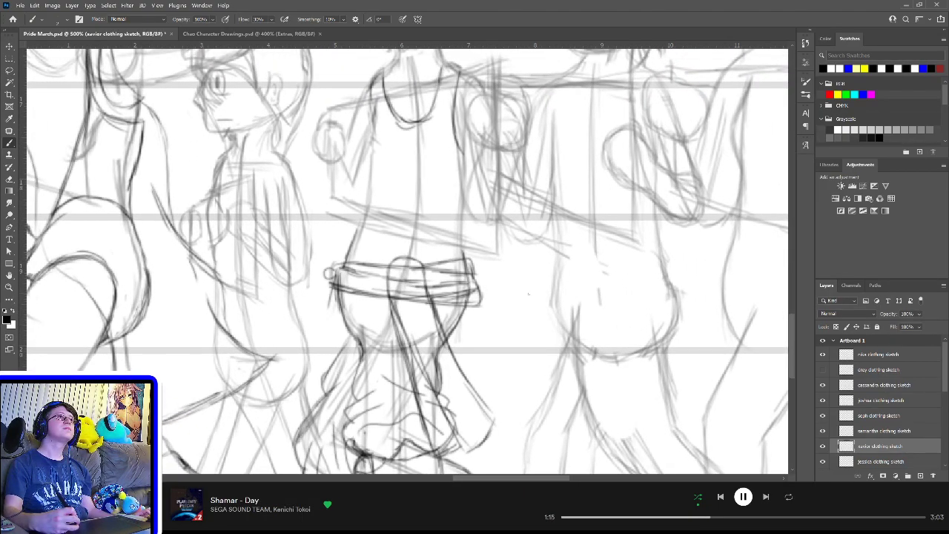
drag(524, 279, 530, 306)
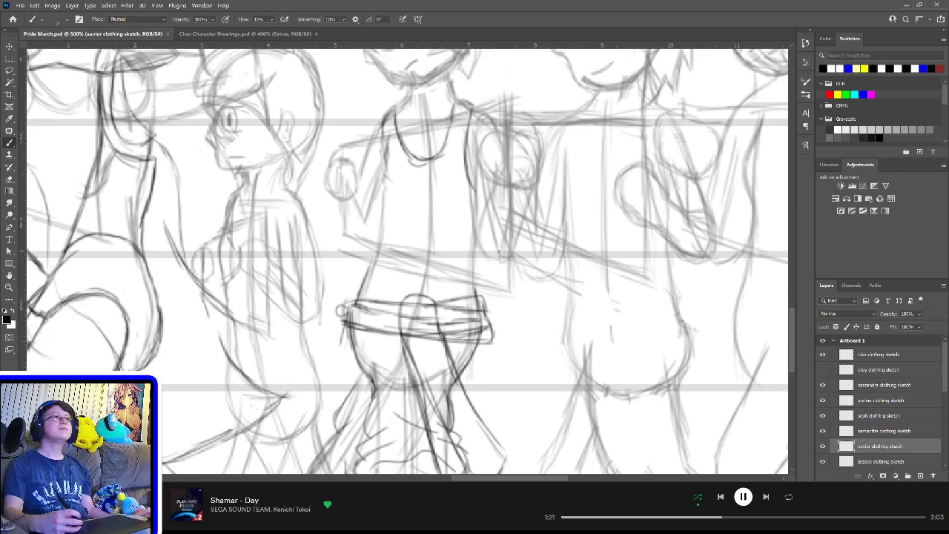
drag(512, 202, 523, 335)
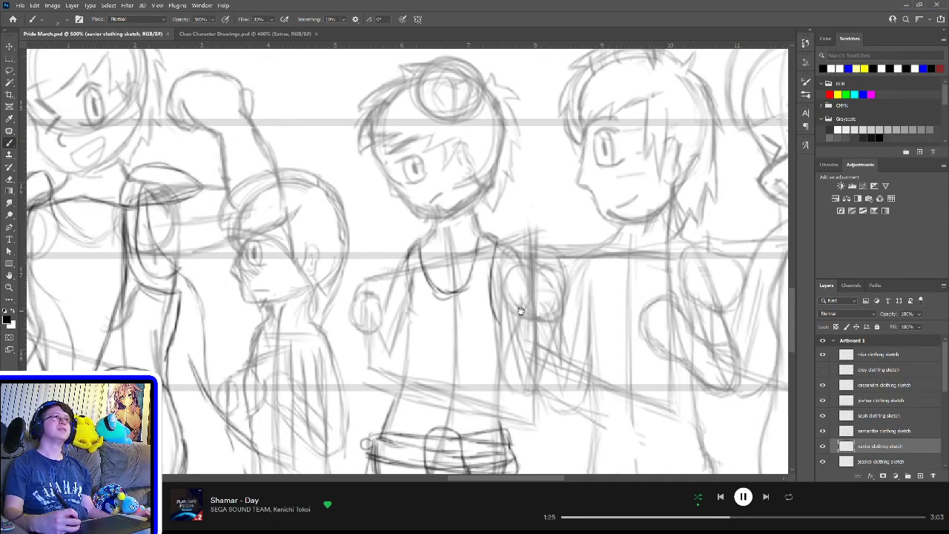
scroll(517, 304, down, 8)
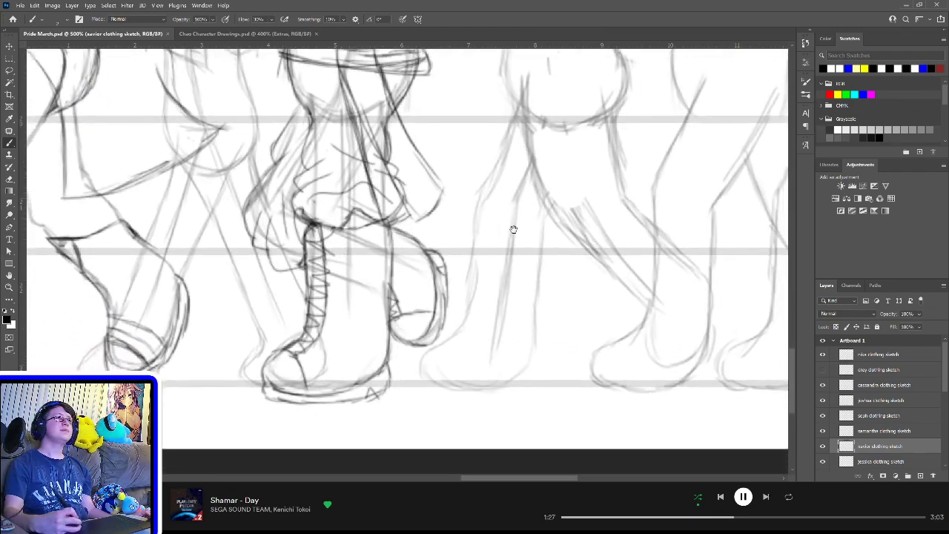
scroll(520, 282, up, 6)
scroll(528, 265, down, 1)
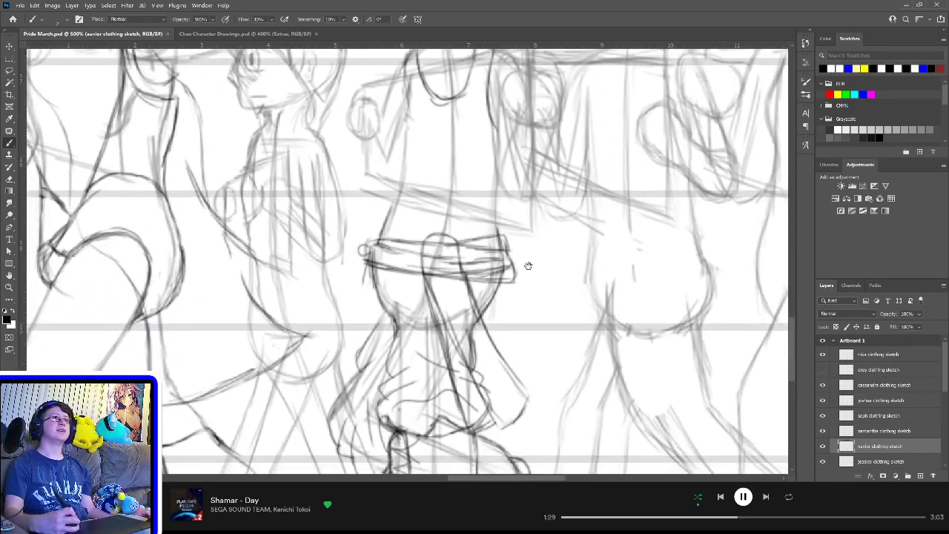
scroll(542, 221, down, 2)
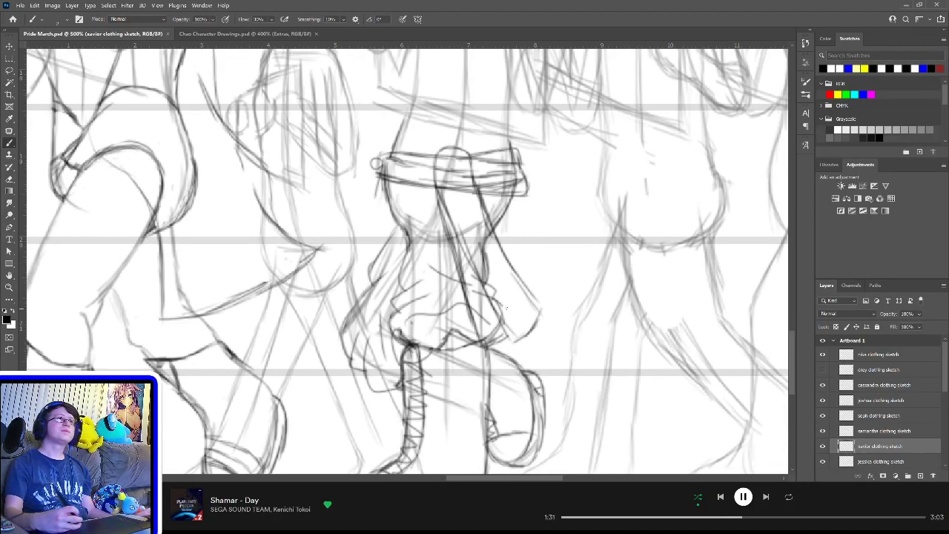
Step: On the nika clothing sketch layer, add fold lines near the skirt's hem and knee
click(867, 355)
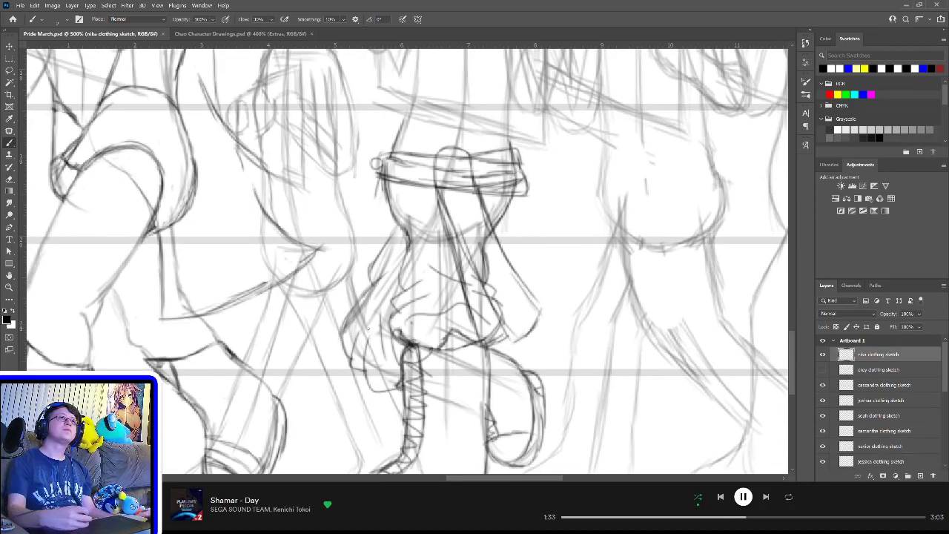
drag(401, 315, 438, 324)
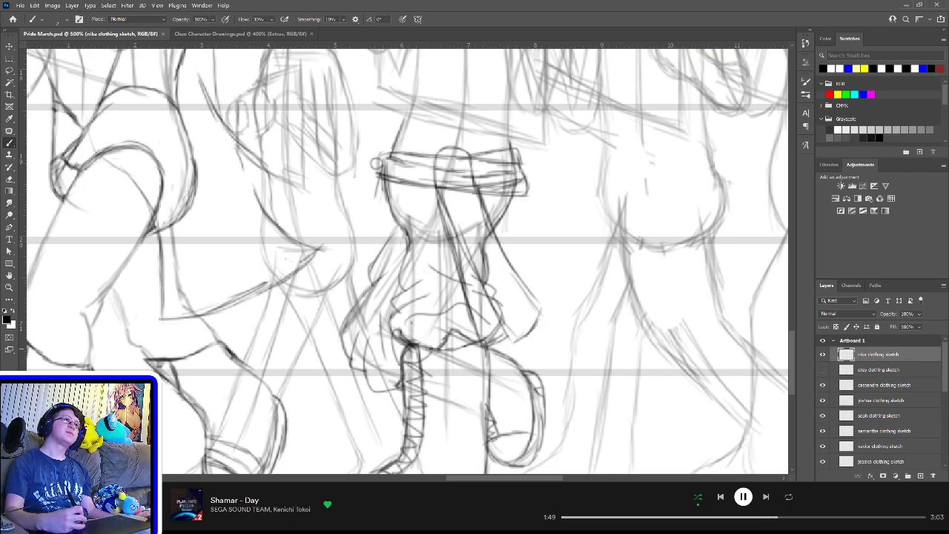
drag(417, 350, 429, 315)
drag(427, 349, 436, 310)
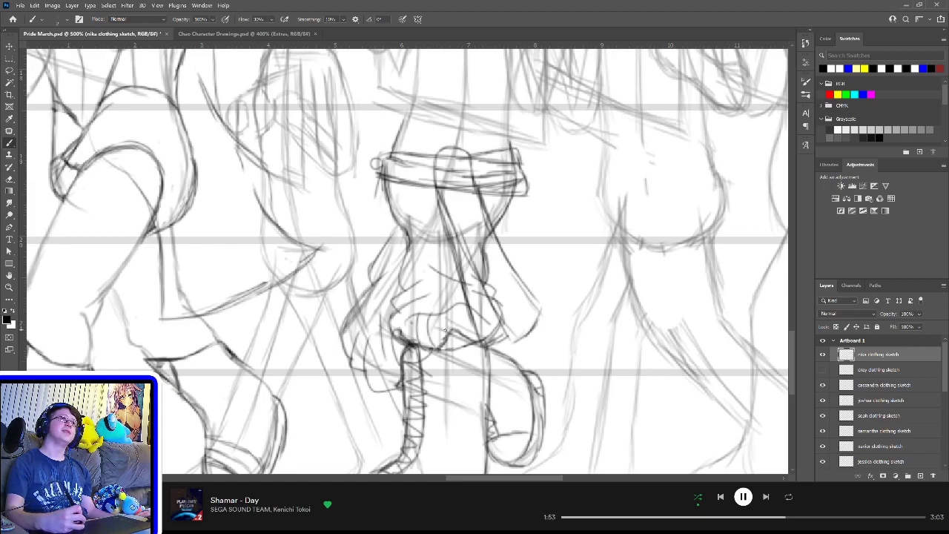
mouse_move(443, 346)
mouse_down()
mouse_move(433, 323)
mouse_move(469, 340)
mouse_up()
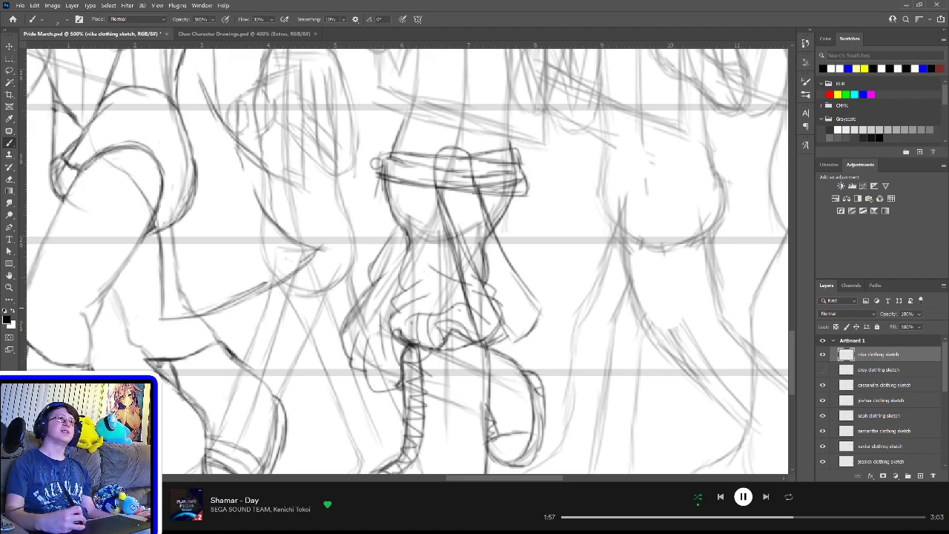
mouse_move(455, 309)
mouse_down()
mouse_move(478, 336)
mouse_move(438, 307)
mouse_move(432, 283)
mouse_move(452, 286)
mouse_move(465, 307)
mouse_up()
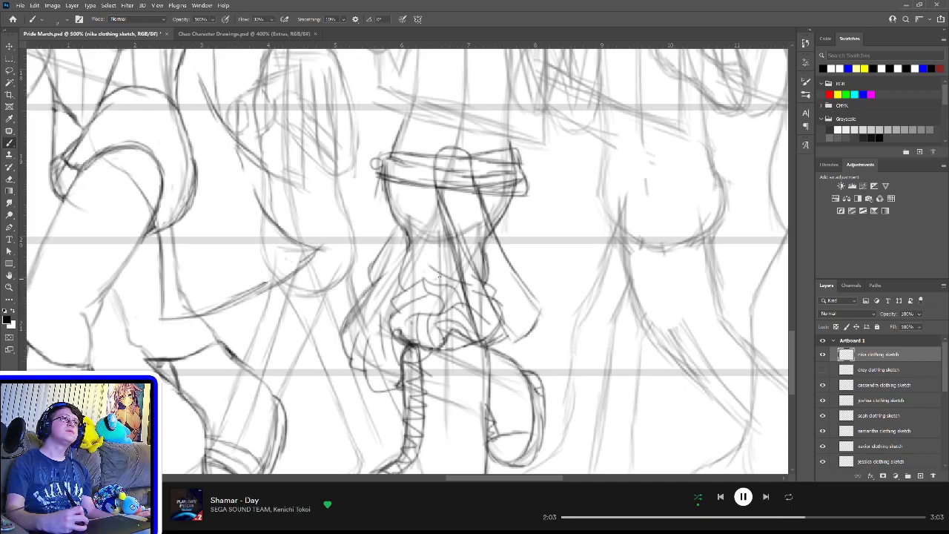
Step: Darken the skirt lines and waist strokes, then fit the whole artboard in view
mouse_move(436, 279)
mouse_down()
mouse_move(454, 280)
mouse_move(431, 286)
mouse_up()
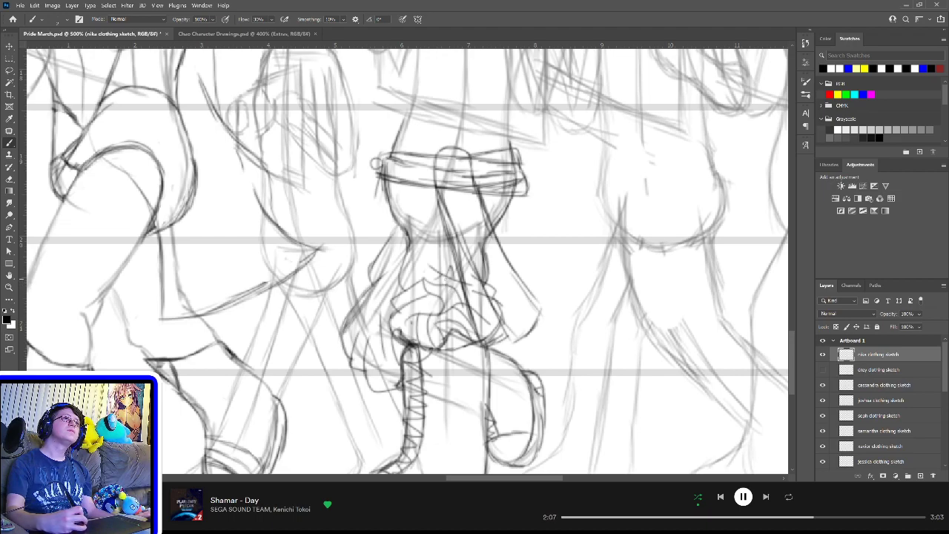
drag(433, 275, 448, 282)
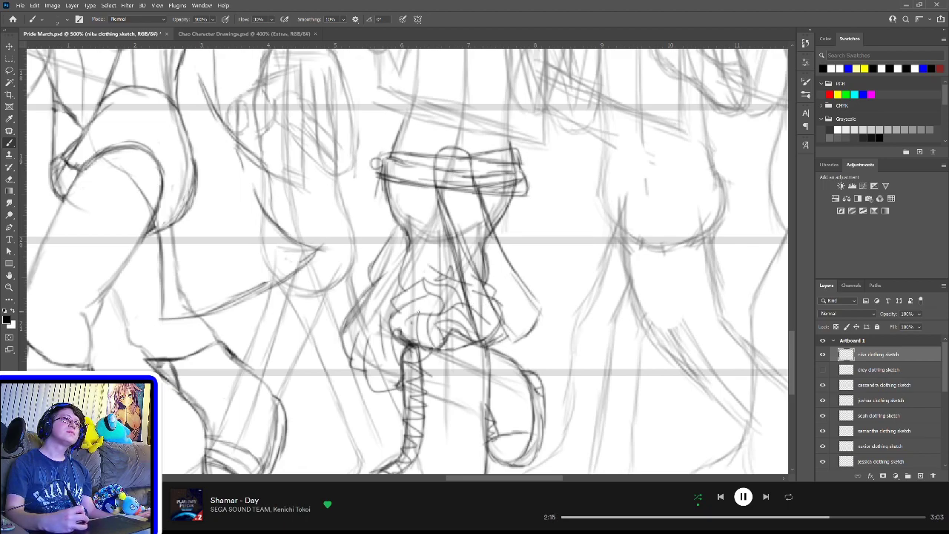
drag(417, 313, 424, 310)
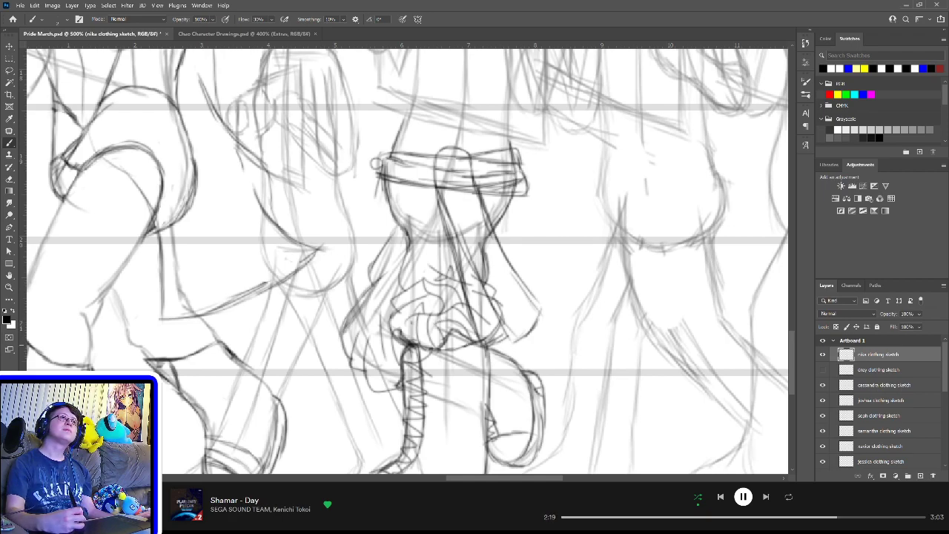
drag(414, 306, 400, 318)
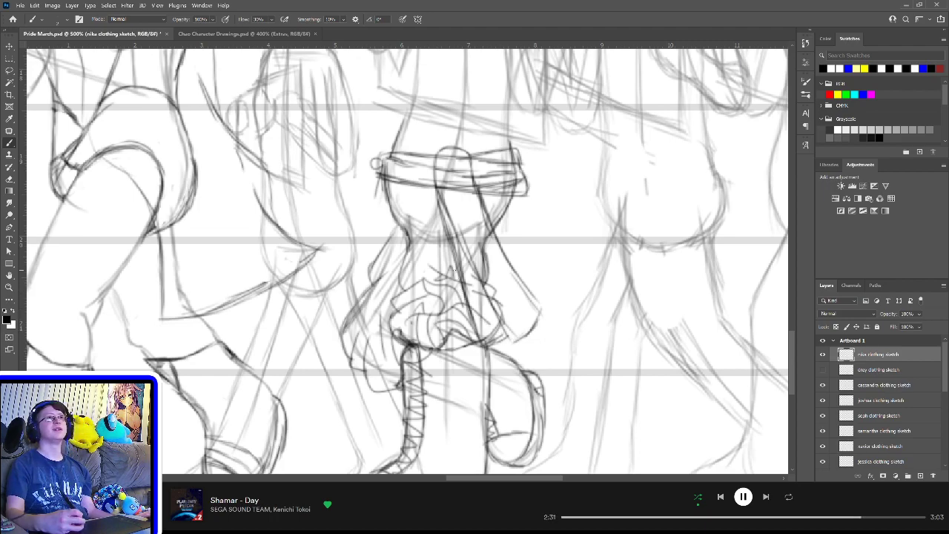
drag(427, 236, 442, 264)
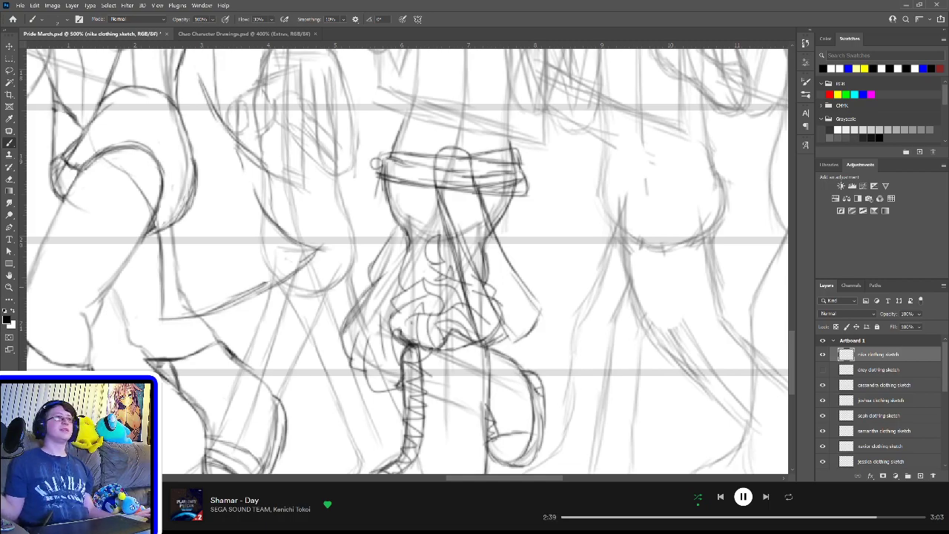
key(ctrl+0)
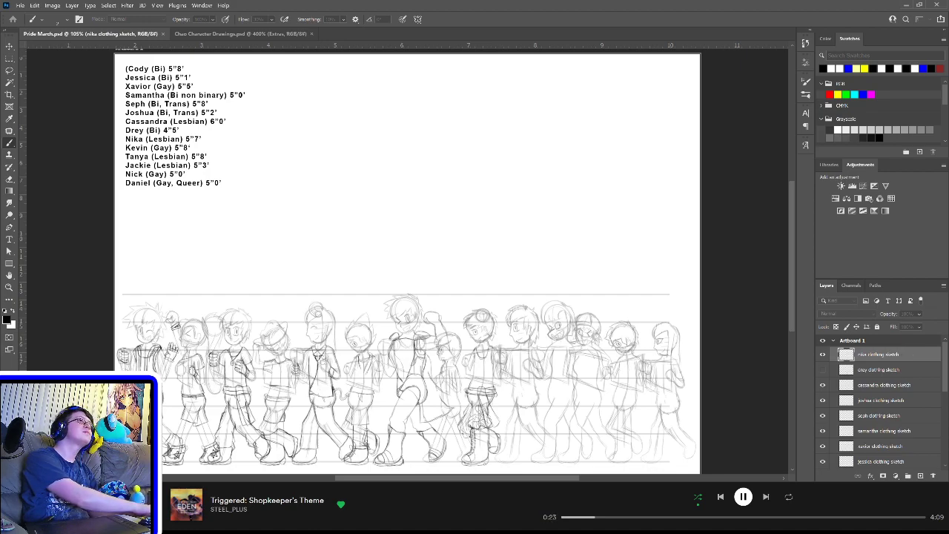
Step: Create the 'kevin clothing sketch' layer, unhide 'drey clothing sketch', and zoom into the middle characters
key(Return)
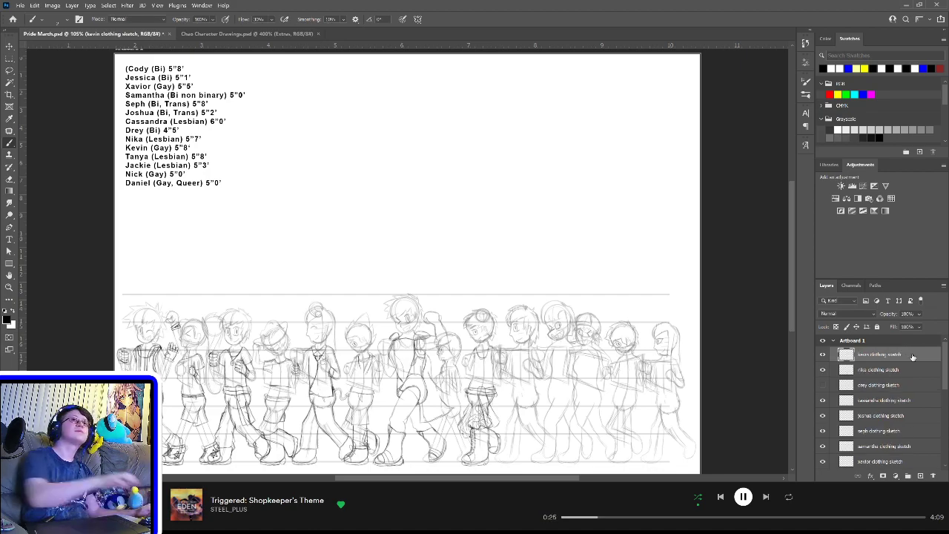
click(822, 386)
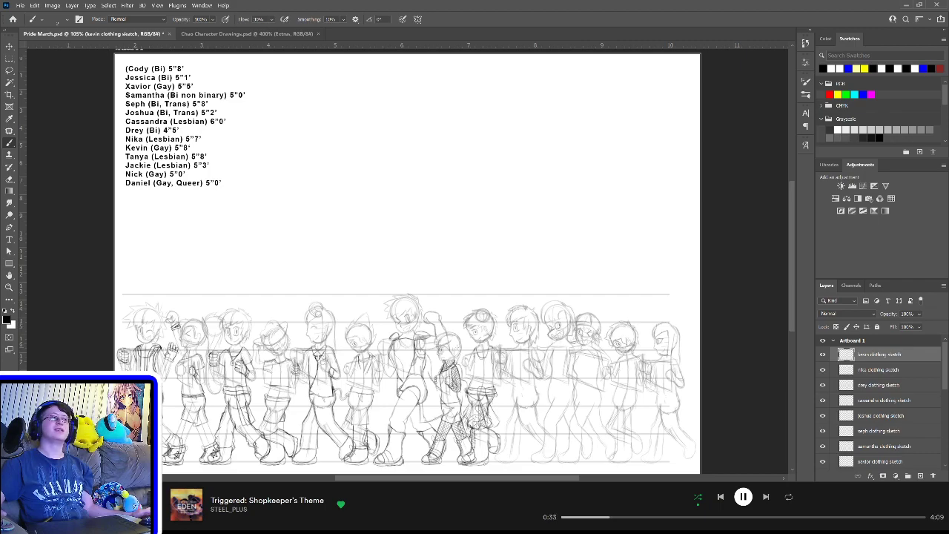
click(9, 287)
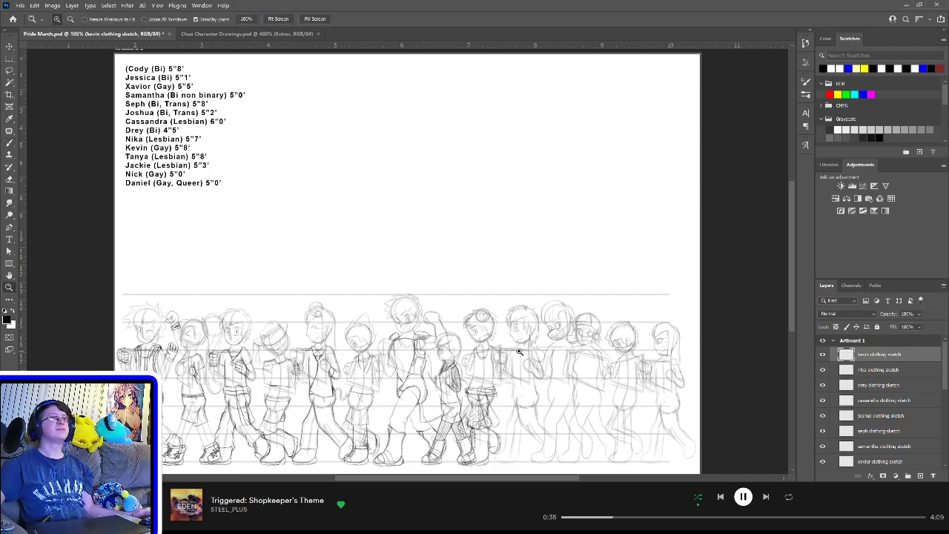
drag(532, 353, 557, 356)
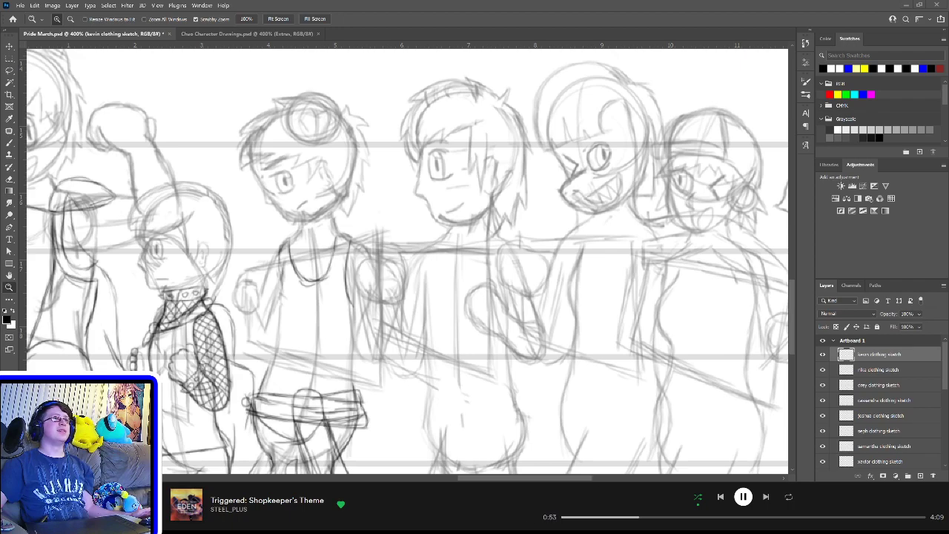
scroll(546, 291, up, 2)
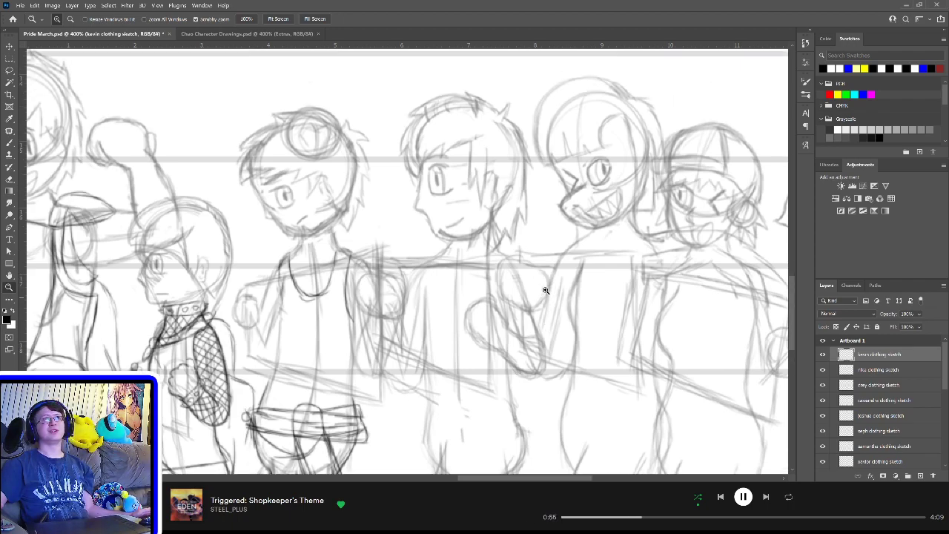
scroll(546, 291, down, 2)
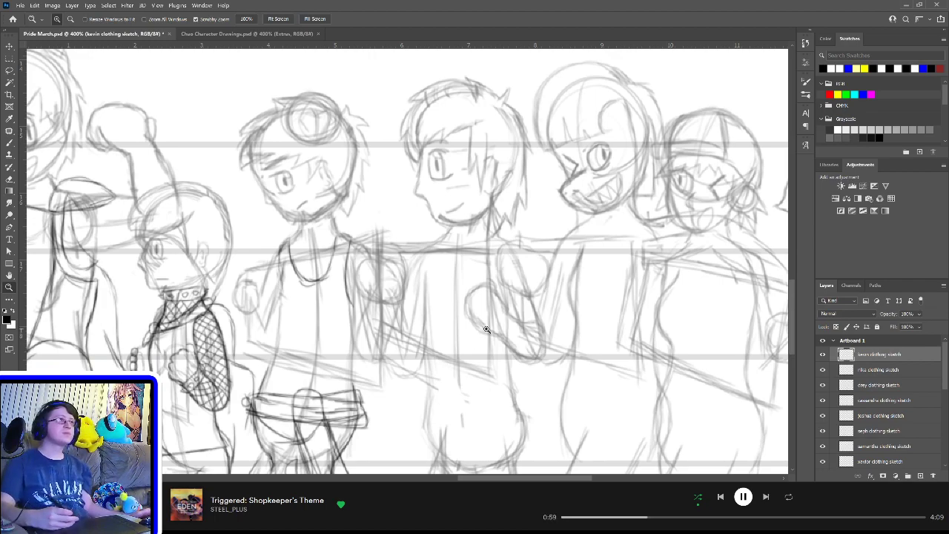
key(b)
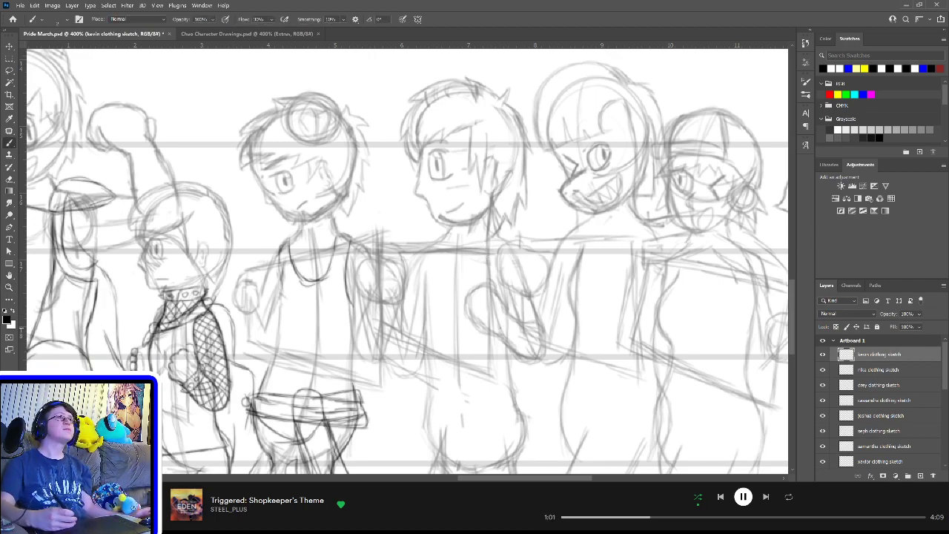
drag(537, 350, 550, 280)
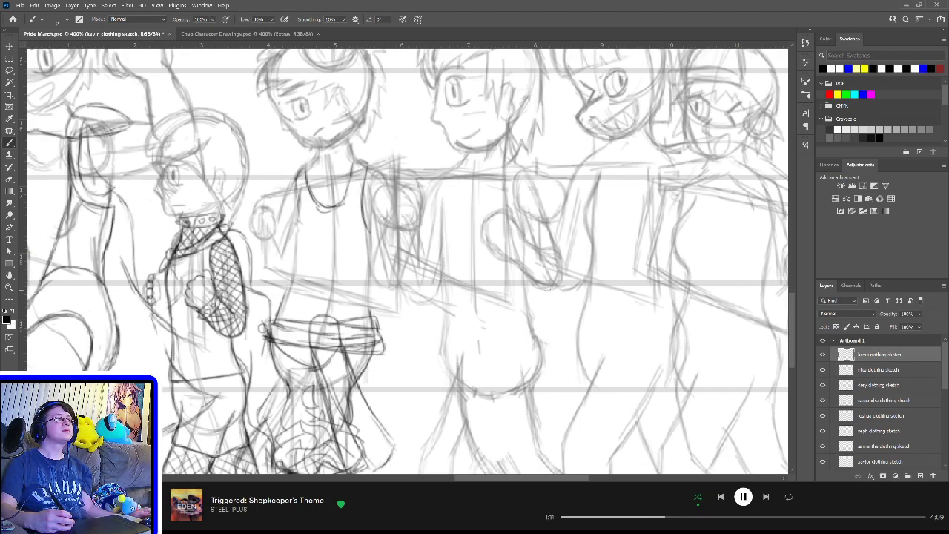
scroll(559, 297, down, 4)
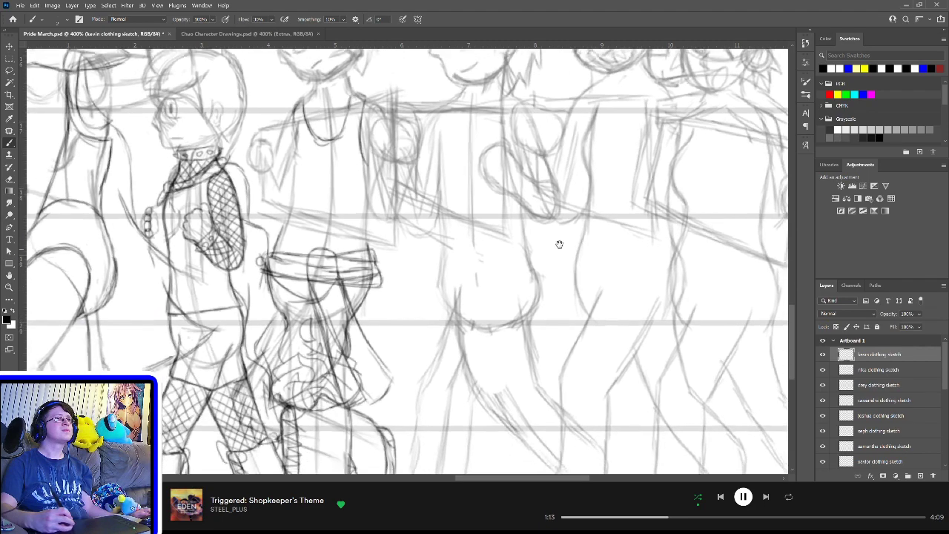
scroll(559, 313, down, 1)
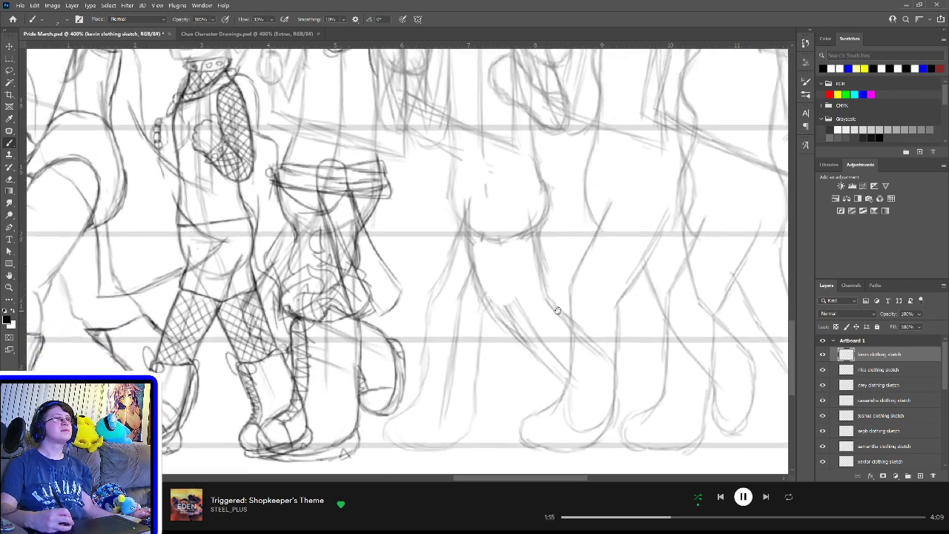
drag(560, 266, 566, 363)
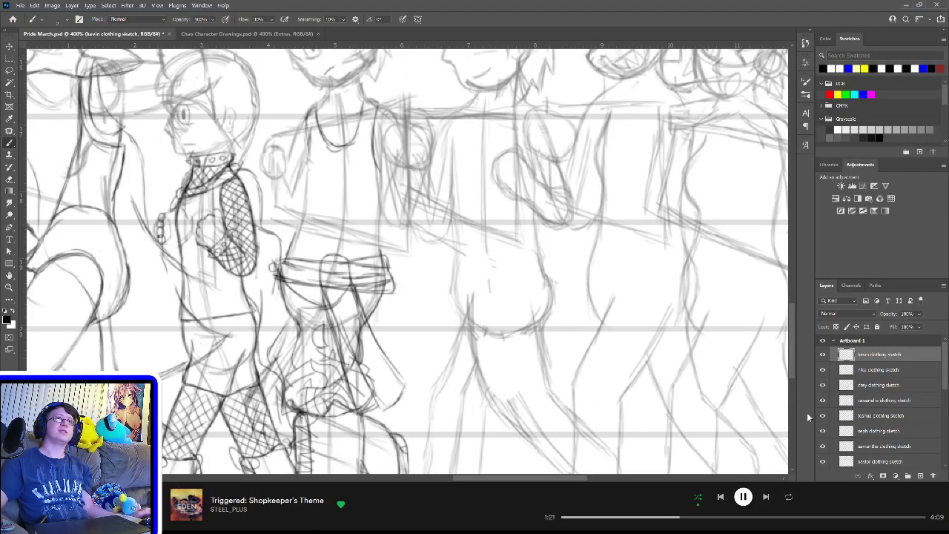
drag(598, 245, 477, 304)
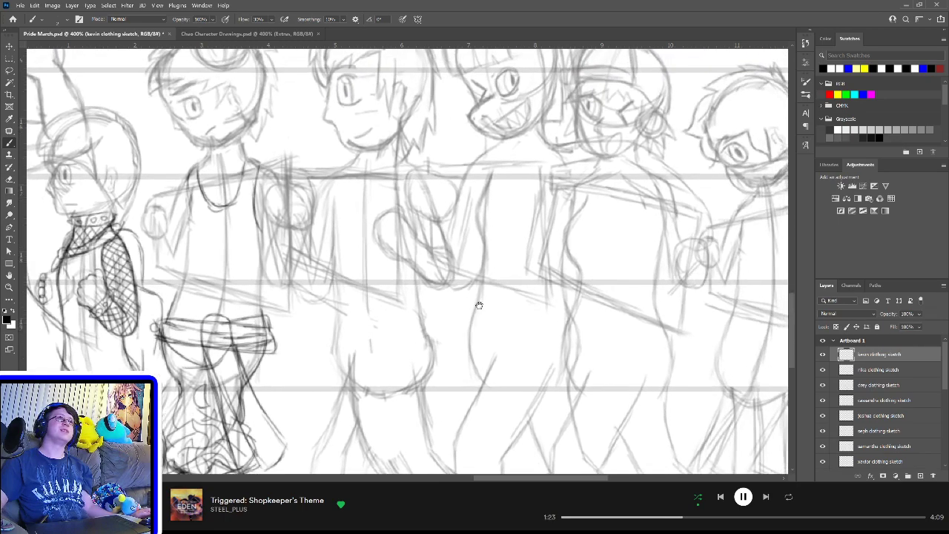
mouse_move(494, 257)
mouse_down()
mouse_move(474, 318)
mouse_move(430, 307)
mouse_move(420, 286)
mouse_up()
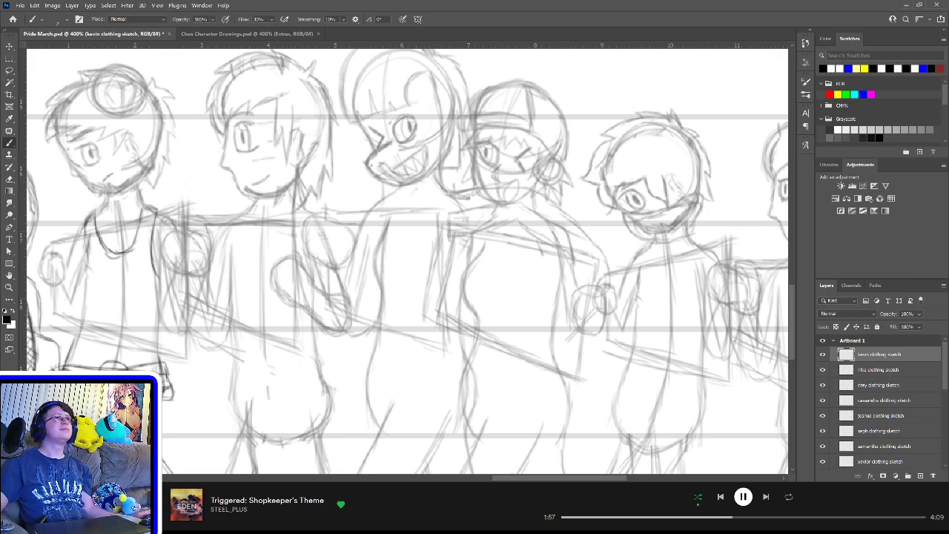
drag(392, 299, 393, 378)
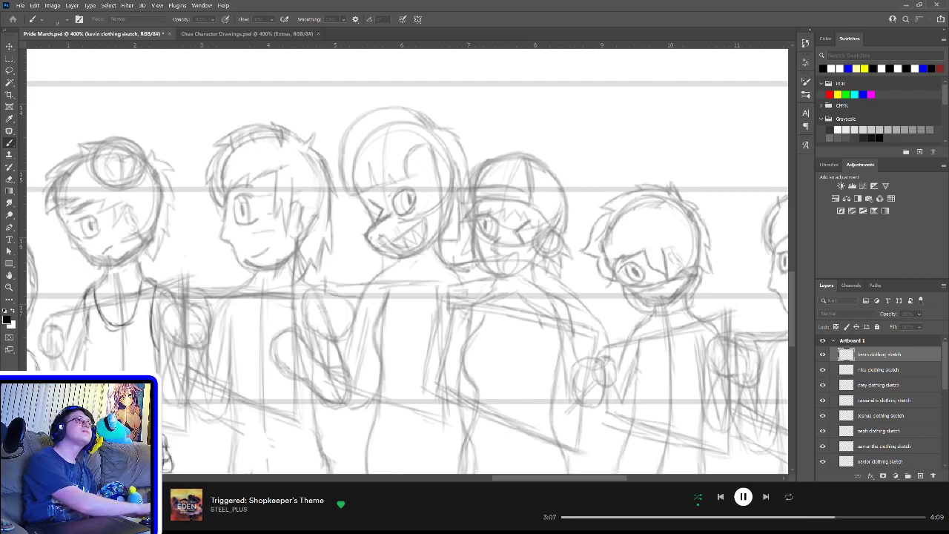
Step: Create the 'tonya clothing sketch' layer and sketch the third figure's collar, neck and torso side
key(Return)
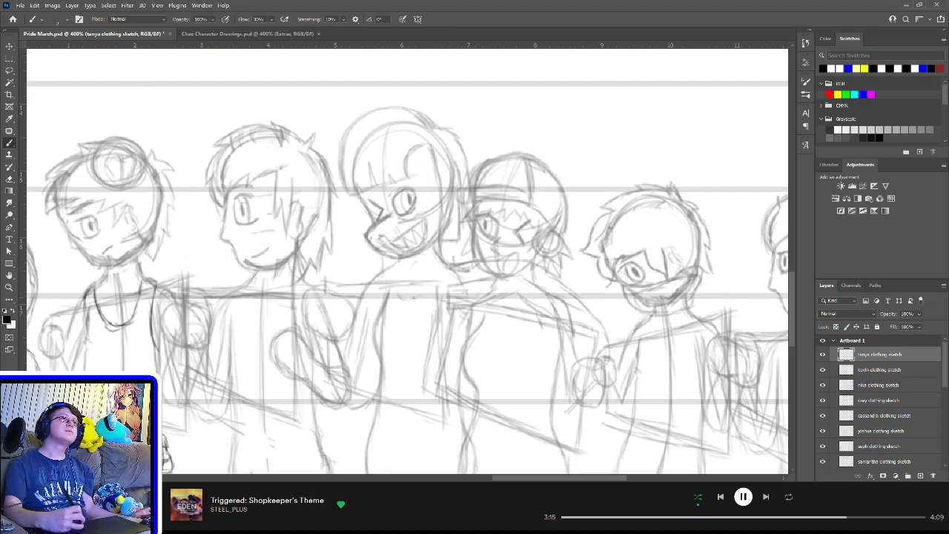
mouse_move(414, 297)
mouse_down()
mouse_move(434, 265)
mouse_move(453, 266)
mouse_move(384, 291)
mouse_move(387, 269)
mouse_move(398, 272)
mouse_up()
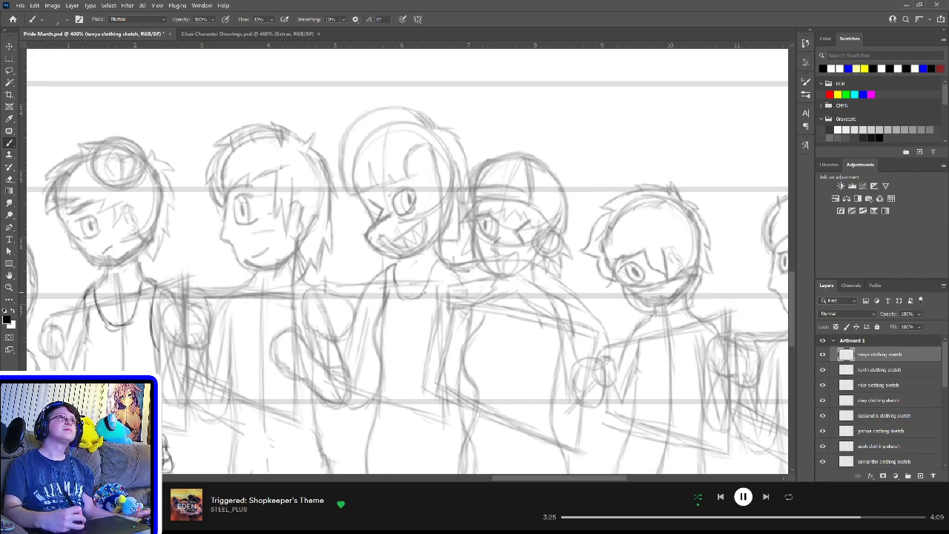
drag(484, 330, 471, 297)
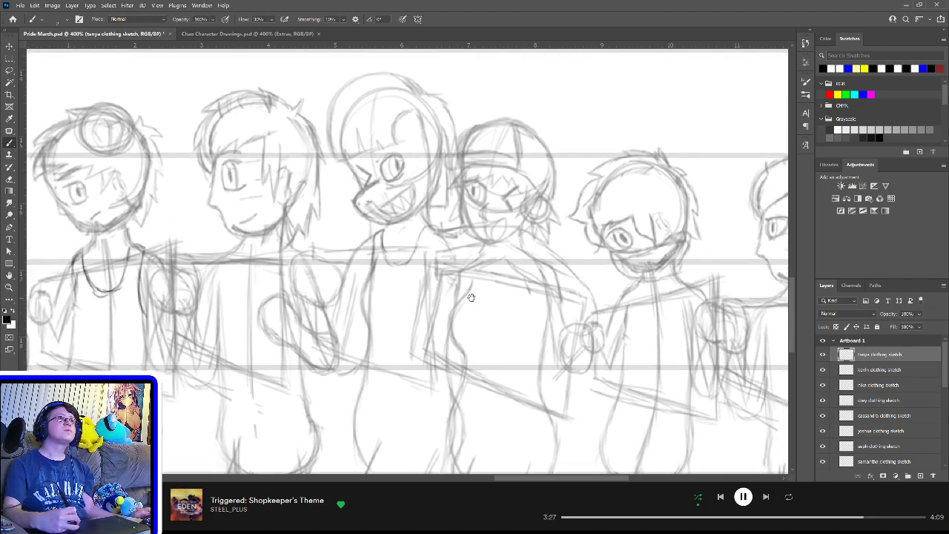
mouse_move(436, 230)
mouse_down()
mouse_move(428, 276)
mouse_move(445, 296)
mouse_move(436, 296)
mouse_move(429, 258)
mouse_move(438, 298)
mouse_move(426, 275)
mouse_move(425, 244)
mouse_move(425, 268)
mouse_up()
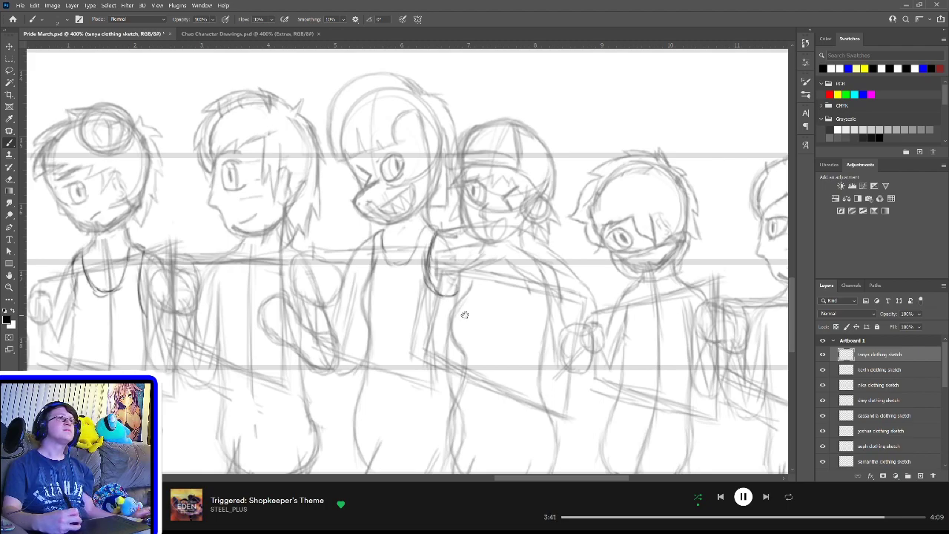
drag(459, 316, 449, 267)
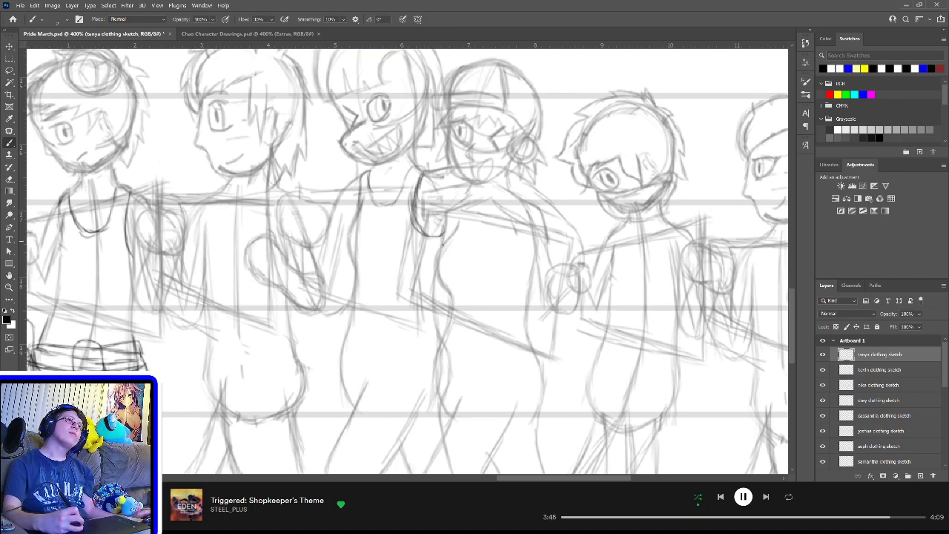
drag(443, 245, 438, 273)
drag(443, 237, 434, 319)
drag(439, 273, 438, 330)
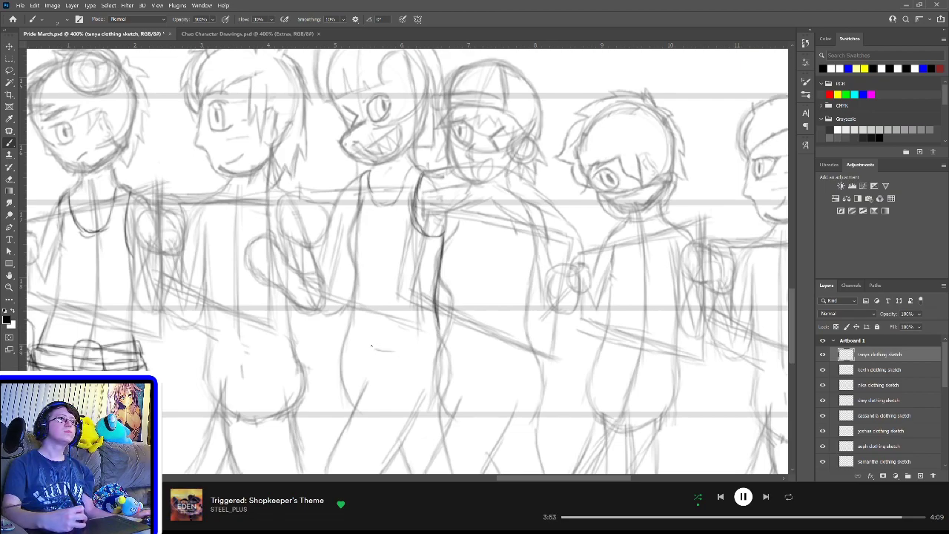
Step: Draw the shirt's bottom hem and darken its left and right edges
drag(368, 339, 439, 333)
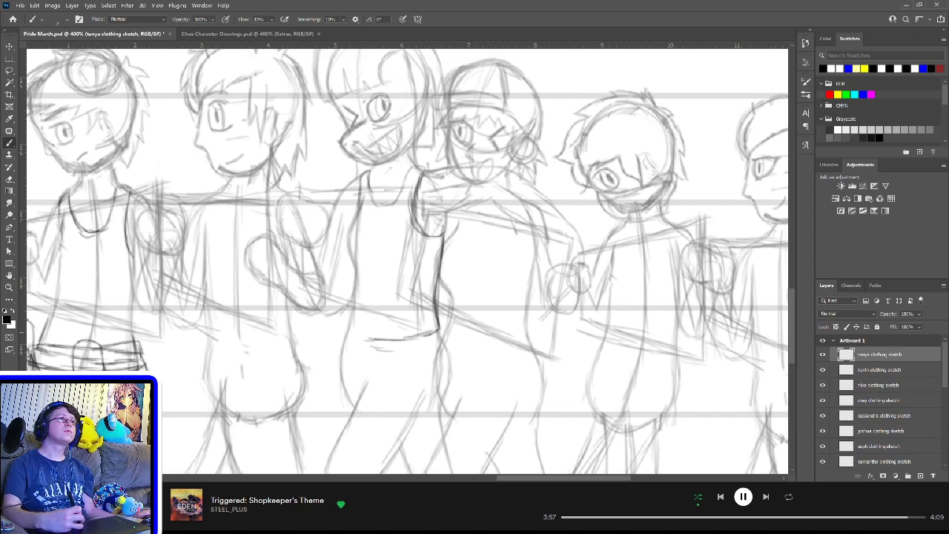
mouse_move(362, 336)
mouse_down()
mouse_move(343, 339)
mouse_move(374, 339)
mouse_move(341, 331)
mouse_move(351, 306)
mouse_move(342, 337)
mouse_up()
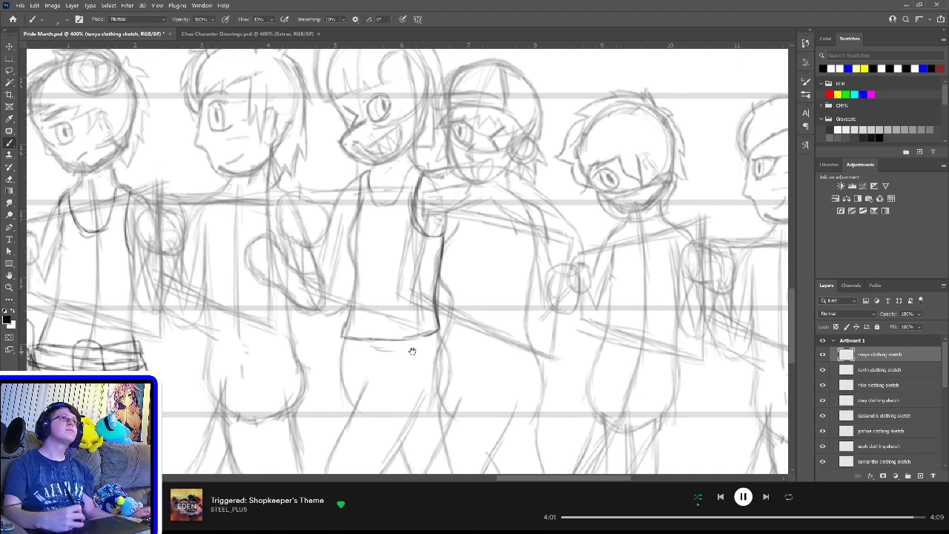
drag(412, 350, 406, 283)
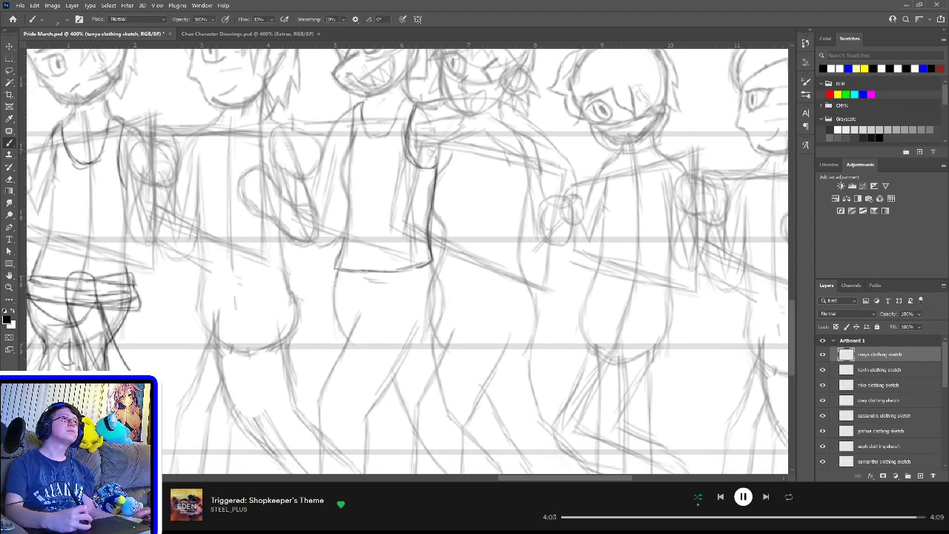
mouse_move(336, 268)
mouse_down()
mouse_move(343, 327)
mouse_move(335, 307)
mouse_move(345, 335)
mouse_up()
mouse_move(431, 262)
mouse_down()
mouse_move(445, 296)
mouse_move(441, 286)
mouse_move(431, 338)
mouse_move(416, 328)
mouse_move(409, 275)
mouse_up()
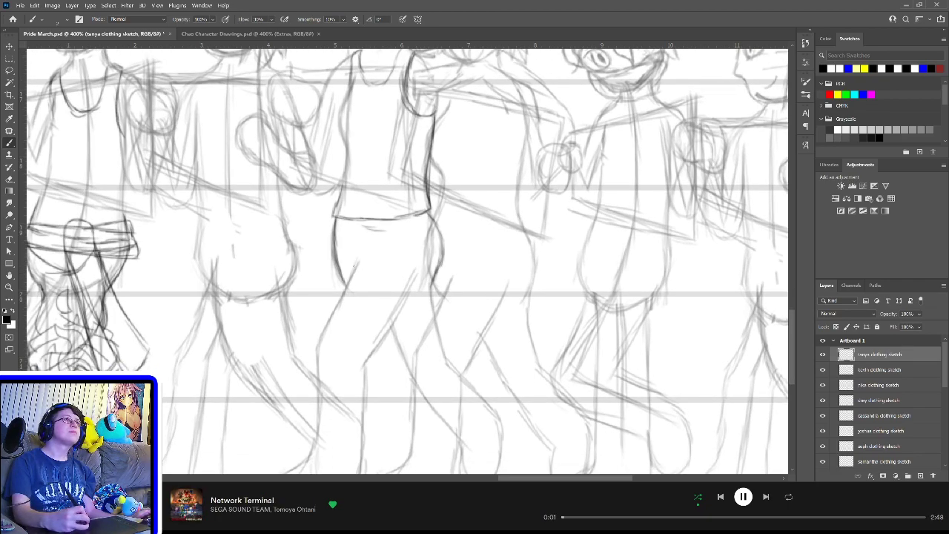
Step: Trace the outer, inner and back trouser leg lines, redrawing one stroke after an undo
drag(355, 262, 334, 317)
drag(419, 278, 391, 328)
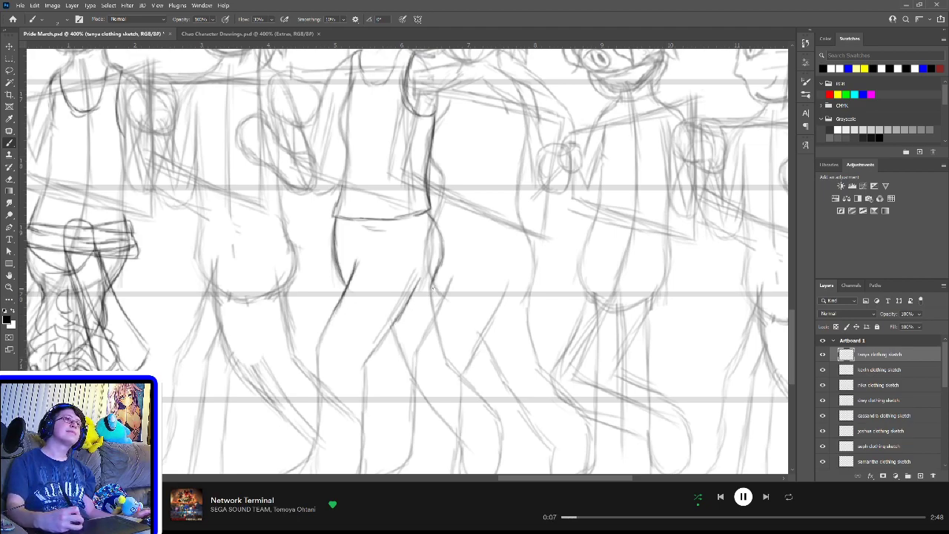
drag(433, 287, 446, 353)
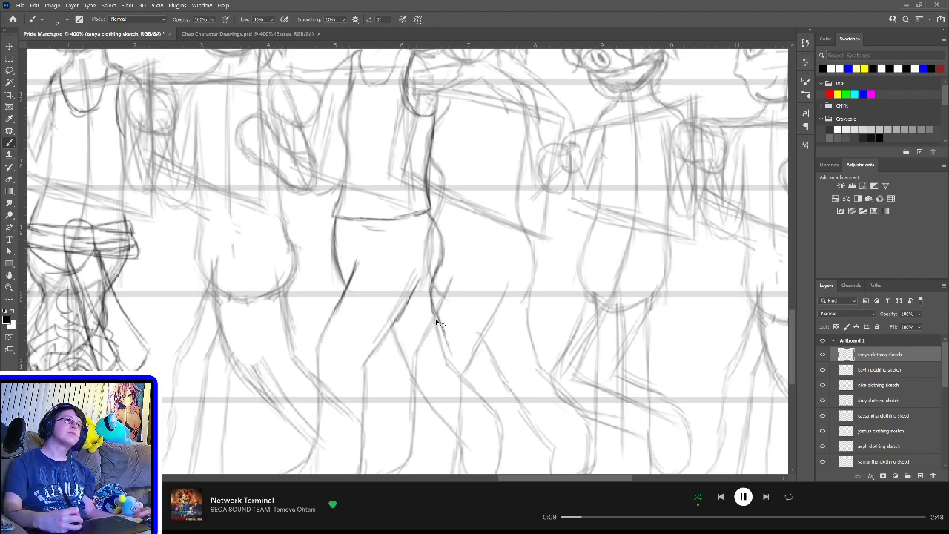
key(ctrl+z)
key(ctrl+z)
mouse_move(433, 307)
mouse_down()
mouse_move(444, 356)
mouse_move(411, 310)
mouse_up()
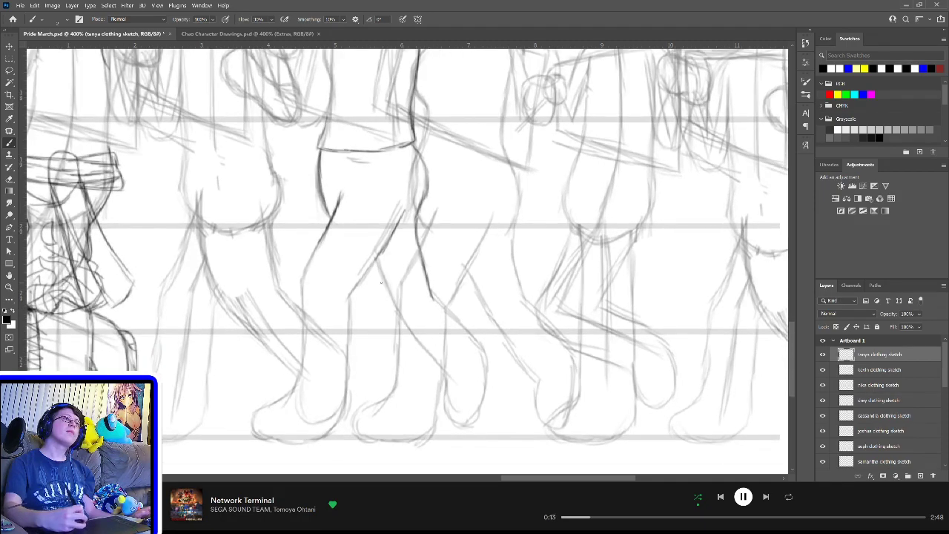
mouse_move(374, 257)
mouse_down()
mouse_move(401, 320)
mouse_move(436, 362)
mouse_up()
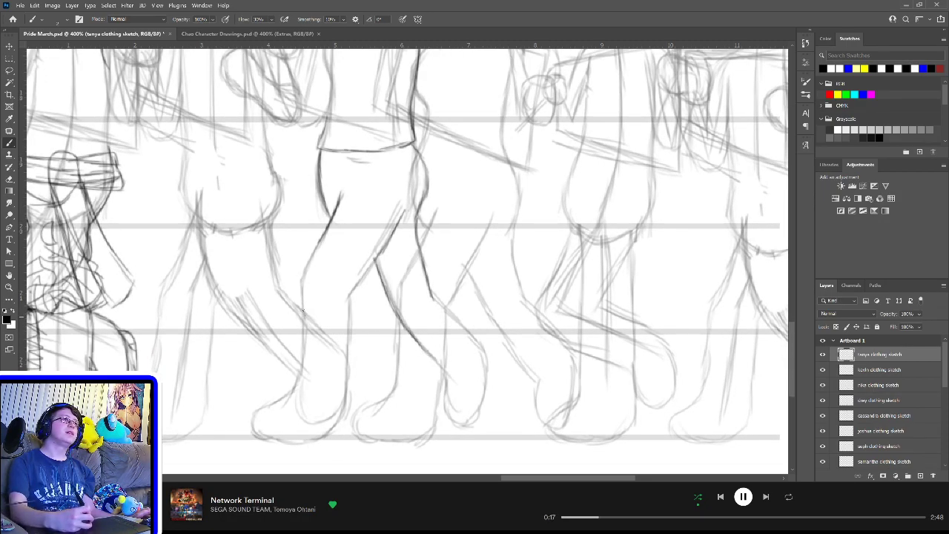
drag(303, 314, 302, 269)
mouse_move(324, 228)
mouse_down()
mouse_move(303, 285)
mouse_move(303, 365)
mouse_move(351, 351)
mouse_move(351, 394)
mouse_up()
drag(347, 319, 349, 350)
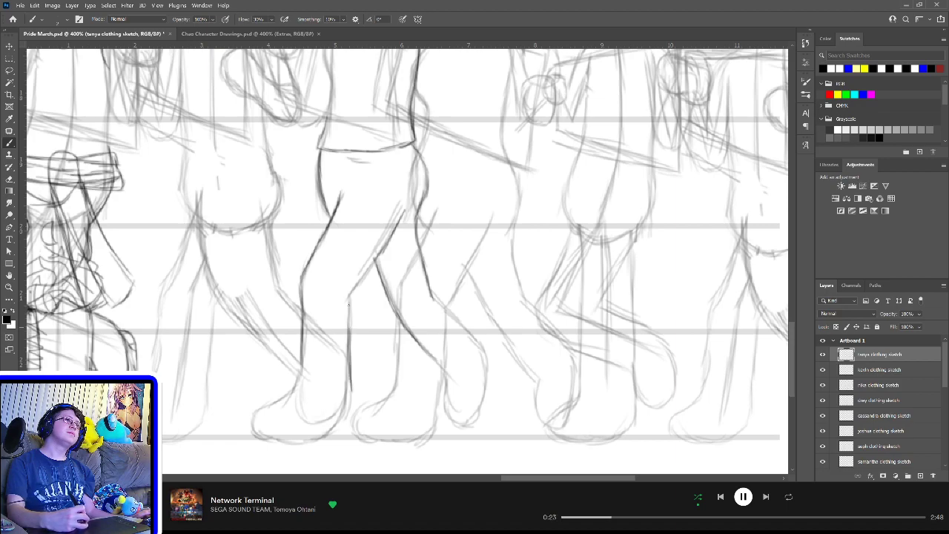
drag(348, 301, 351, 347)
mouse_move(352, 314)
mouse_down()
mouse_move(350, 292)
mouse_move(368, 265)
mouse_up()
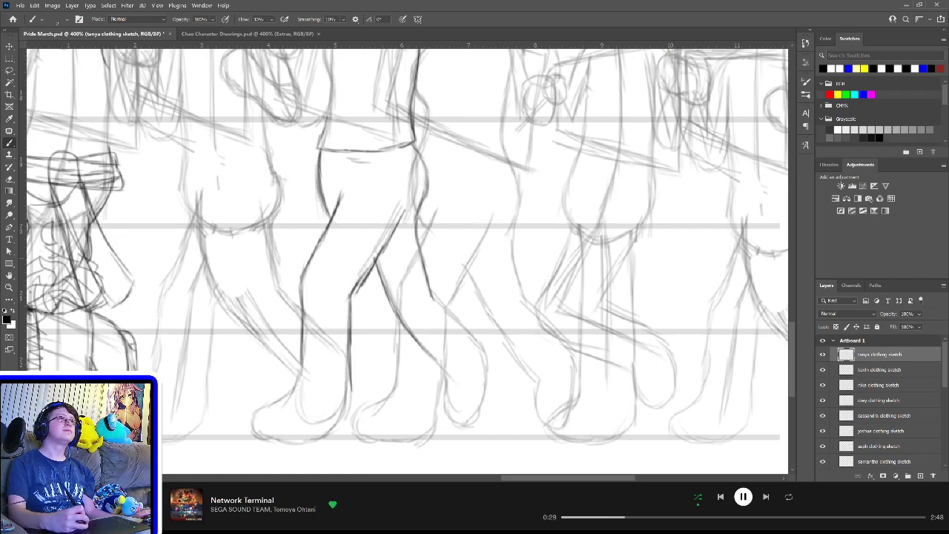
Step: Outline the front foot's toe, sole and heel, and the other foot's calf and side
mouse_move(386, 325)
mouse_down()
mouse_move(383, 290)
mouse_move(415, 293)
mouse_up()
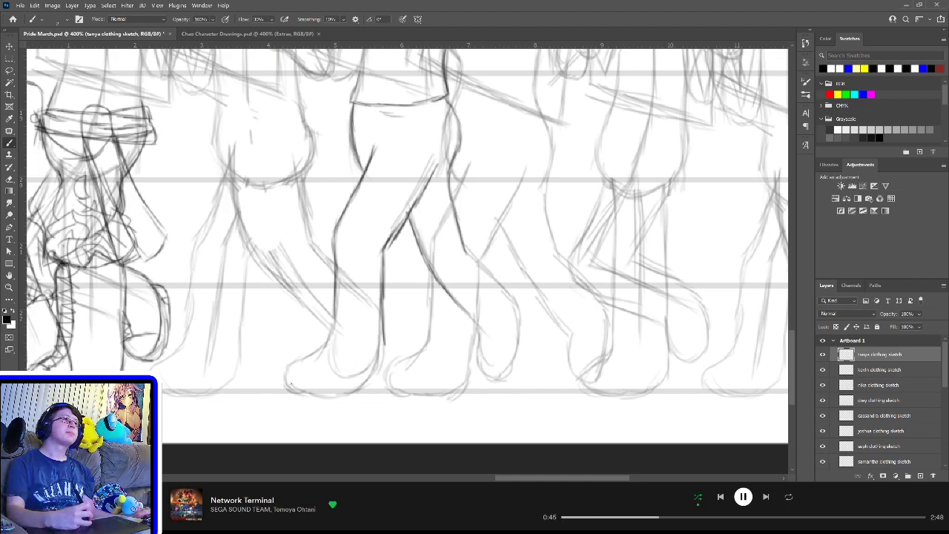
mouse_move(291, 384)
mouse_down()
mouse_move(325, 347)
mouse_move(310, 357)
mouse_move(333, 313)
mouse_move(321, 351)
mouse_up()
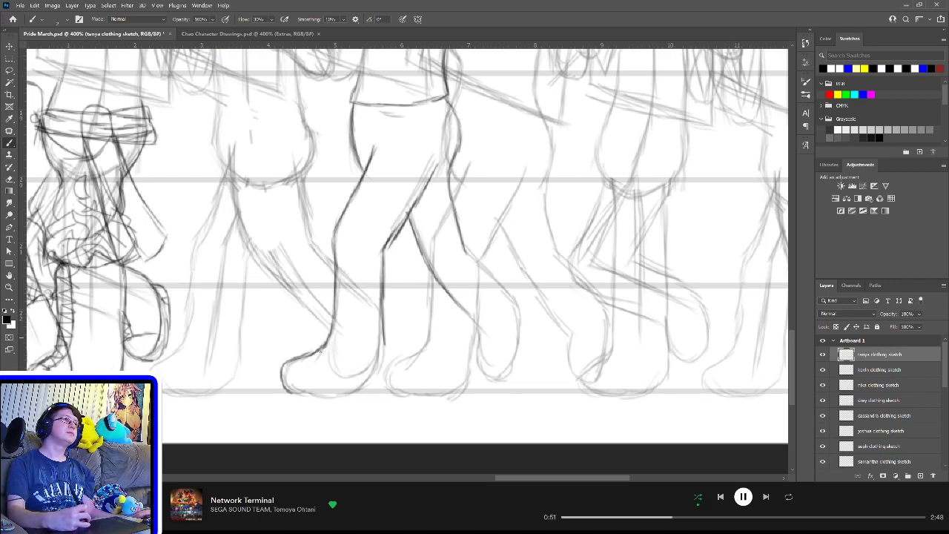
mouse_move(291, 392)
mouse_down()
mouse_move(353, 395)
mouse_move(364, 384)
mouse_up()
mouse_move(383, 336)
mouse_down()
mouse_move(379, 367)
mouse_move(353, 393)
mouse_up()
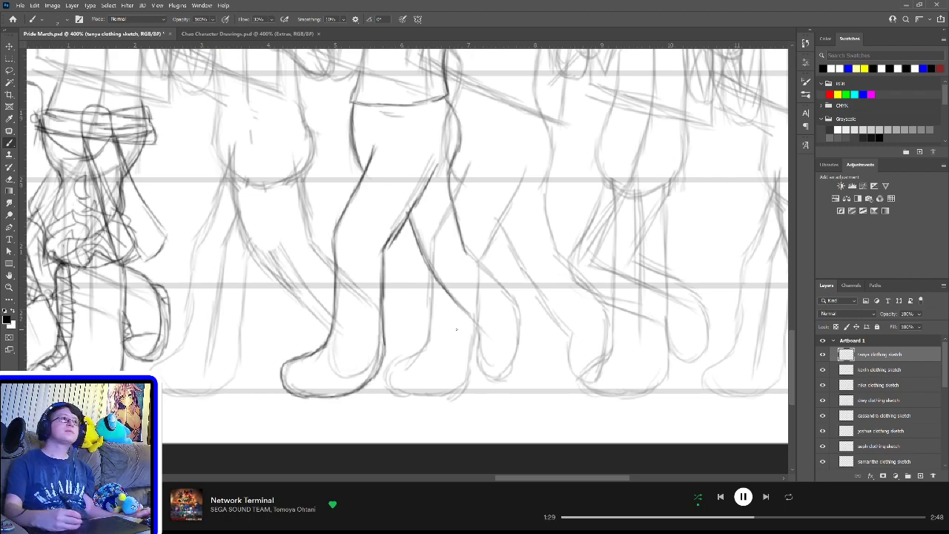
mouse_move(464, 310)
mouse_down()
mouse_move(481, 376)
mouse_move(501, 382)
mouse_move(515, 357)
mouse_up()
drag(524, 310, 512, 372)
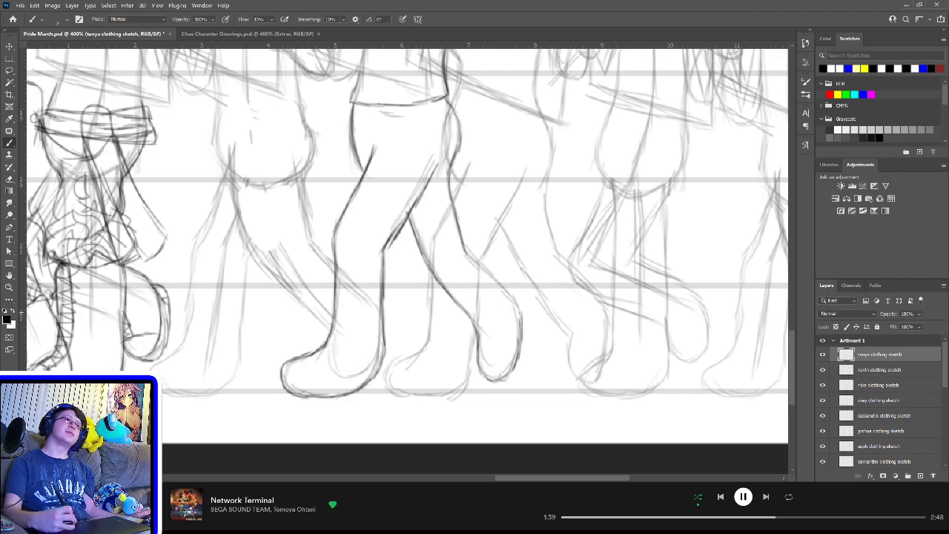
drag(514, 302, 521, 323)
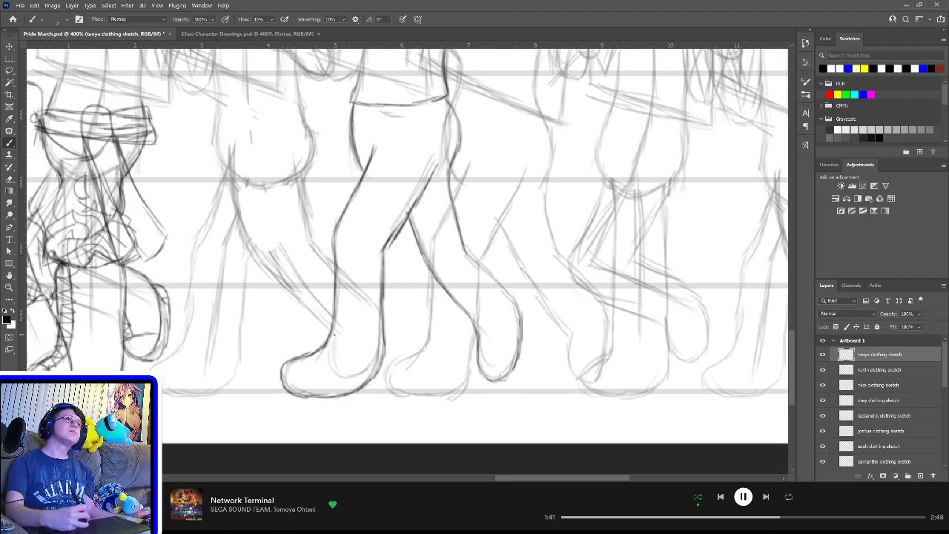
Step: Draw the tops of both shoes, the right ankle line, and the left shoe's heel back and ankle opening
mouse_move(328, 333)
mouse_down()
mouse_move(384, 331)
mouse_move(383, 370)
mouse_up()
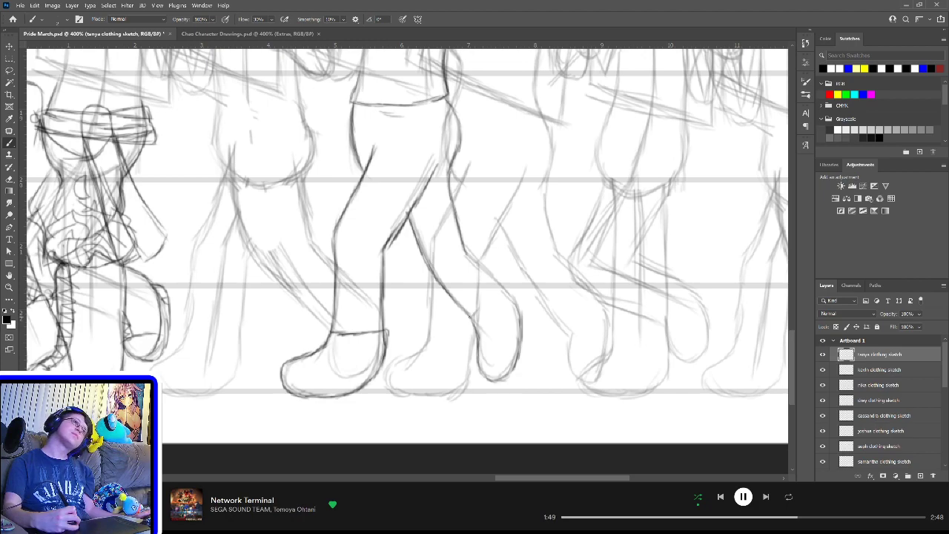
mouse_move(470, 318)
mouse_down()
mouse_move(495, 279)
mouse_move(518, 308)
mouse_up()
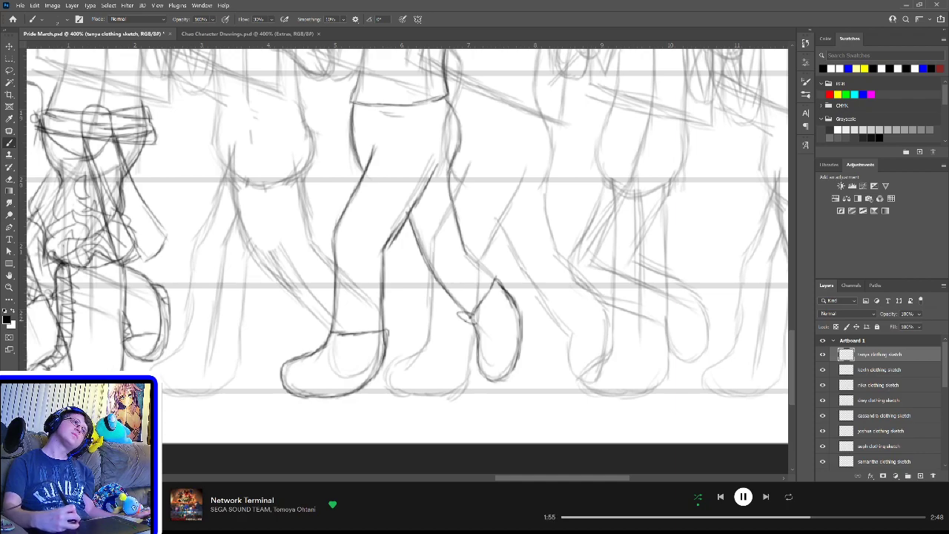
drag(457, 315, 472, 320)
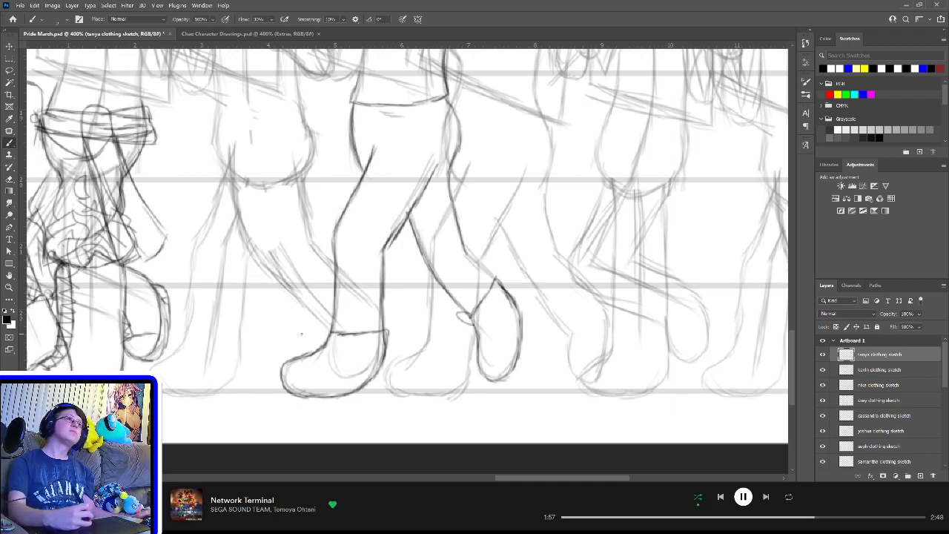
drag(320, 323, 331, 335)
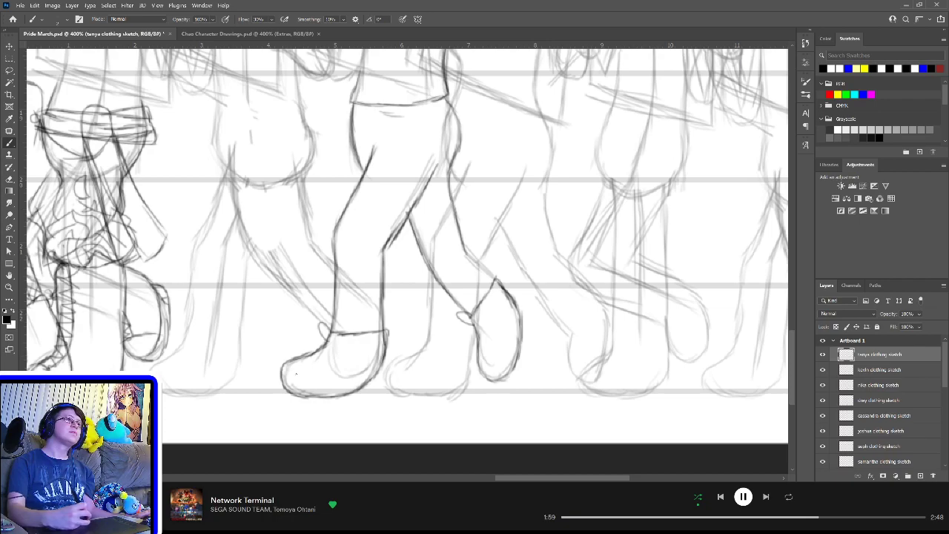
mouse_move(293, 362)
mouse_down()
mouse_move(309, 366)
mouse_move(317, 400)
mouse_up()
mouse_move(338, 332)
mouse_down()
mouse_move(324, 360)
mouse_move(305, 370)
mouse_move(322, 364)
mouse_up()
Step: Add the right shoe's sole, front, laces and heel, plus the left shoe's lace mark and heel
drag(478, 357, 517, 366)
drag(475, 310, 487, 353)
mouse_move(473, 314)
mouse_down()
mouse_move(485, 310)
mouse_move(489, 348)
mouse_up()
drag(480, 350, 489, 357)
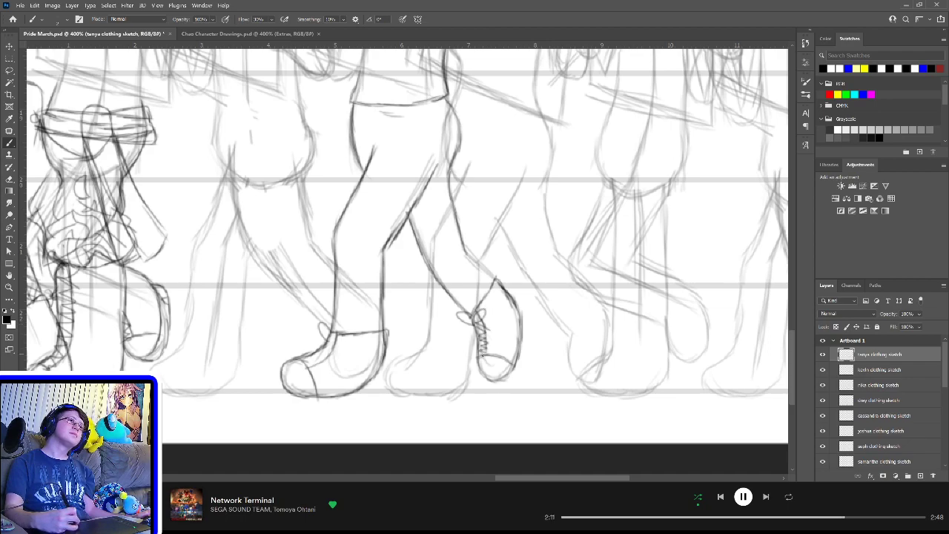
mouse_move(328, 334)
mouse_down()
mouse_move(346, 340)
mouse_move(331, 356)
mouse_up()
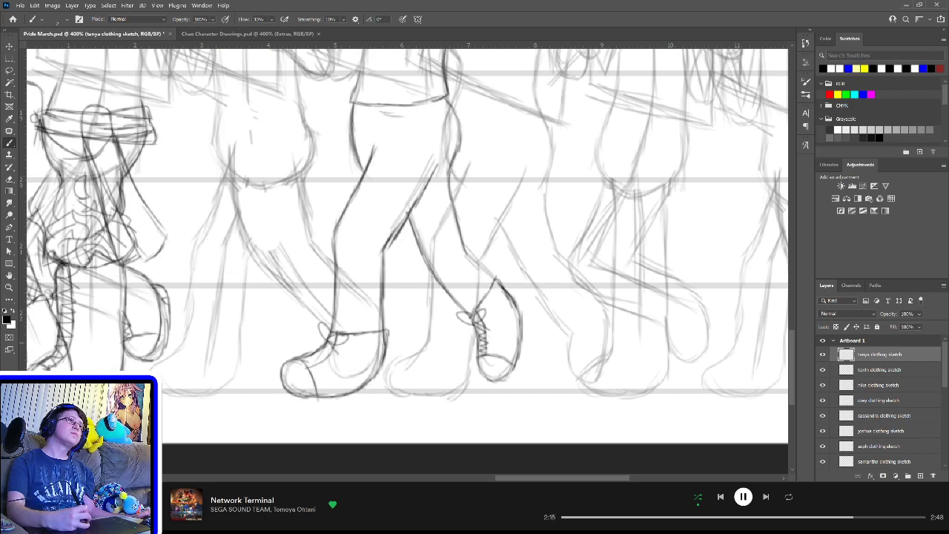
mouse_move(334, 349)
mouse_down()
mouse_move(327, 340)
mouse_move(323, 359)
mouse_move(282, 396)
mouse_move(334, 410)
mouse_move(371, 398)
mouse_up()
mouse_move(386, 366)
mouse_down()
mouse_move(387, 391)
mouse_move(359, 403)
mouse_move(369, 399)
mouse_up()
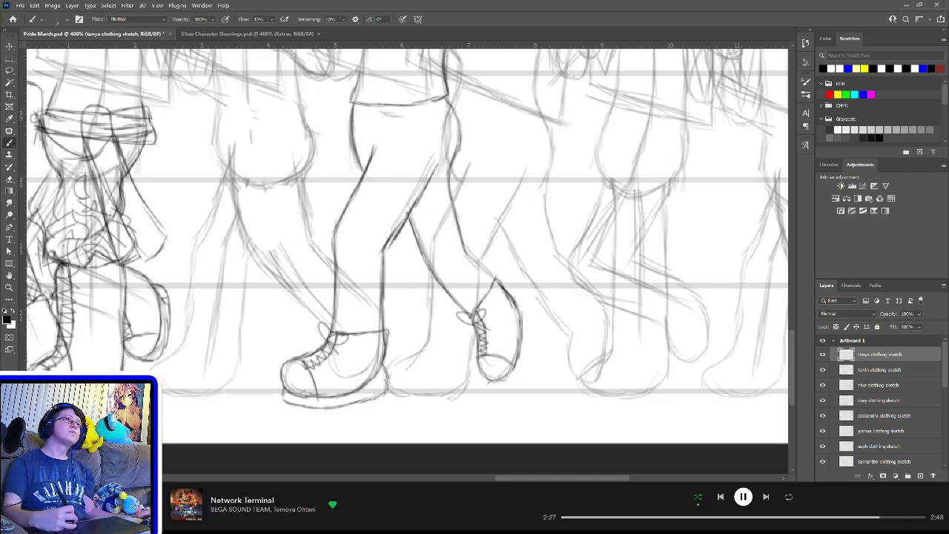
drag(491, 382, 513, 383)
mouse_move(519, 313)
mouse_down()
mouse_move(532, 347)
mouse_move(520, 371)
mouse_up()
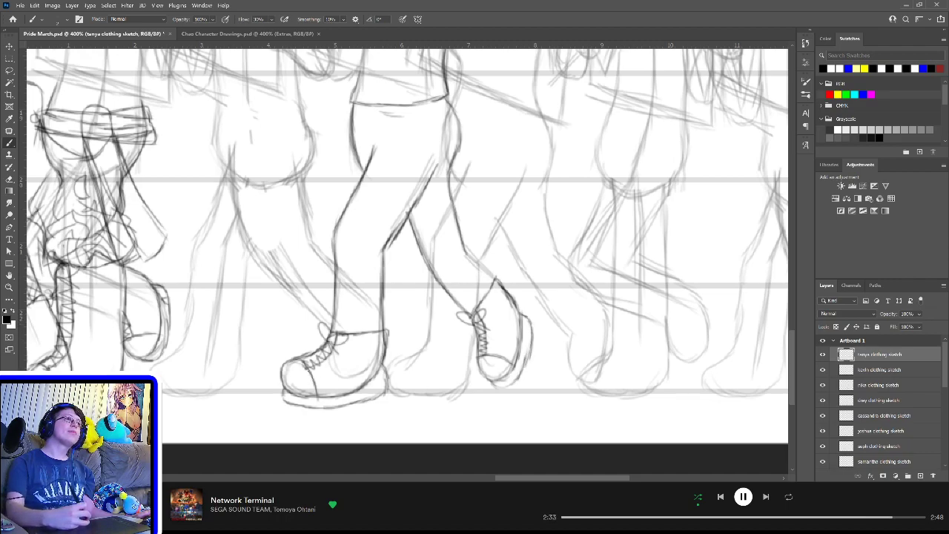
Step: Hatch the left shoe from toe to heel and the right shoe's toe and upper
drag(319, 368, 328, 398)
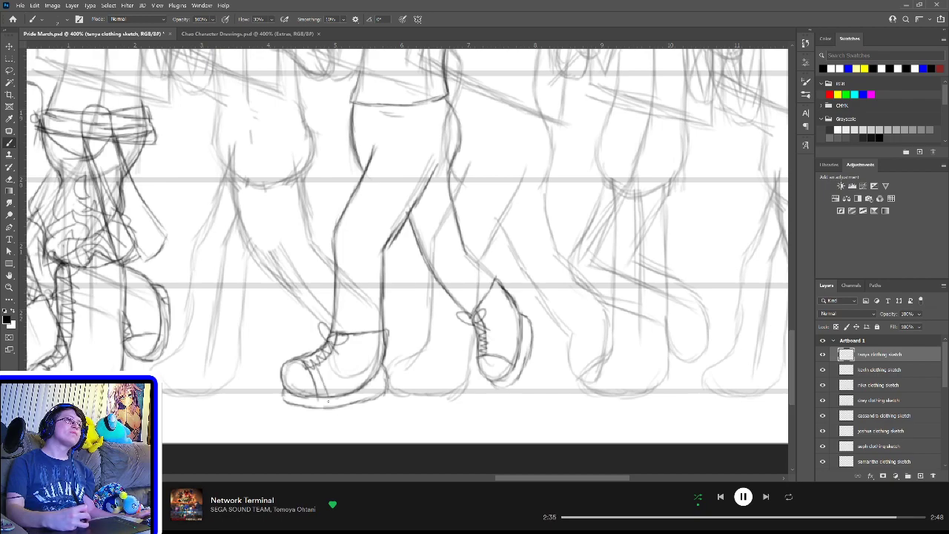
key(ctrl+z)
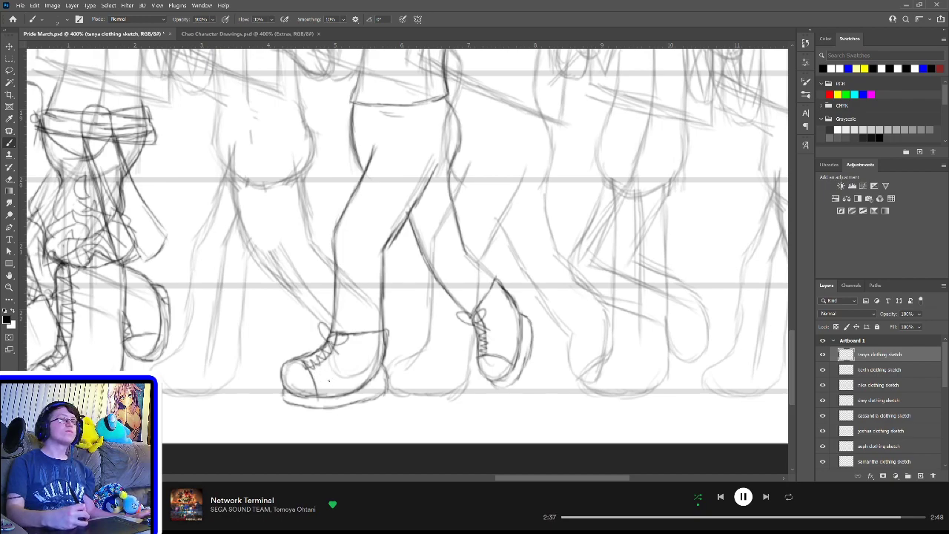
drag(319, 368, 328, 396)
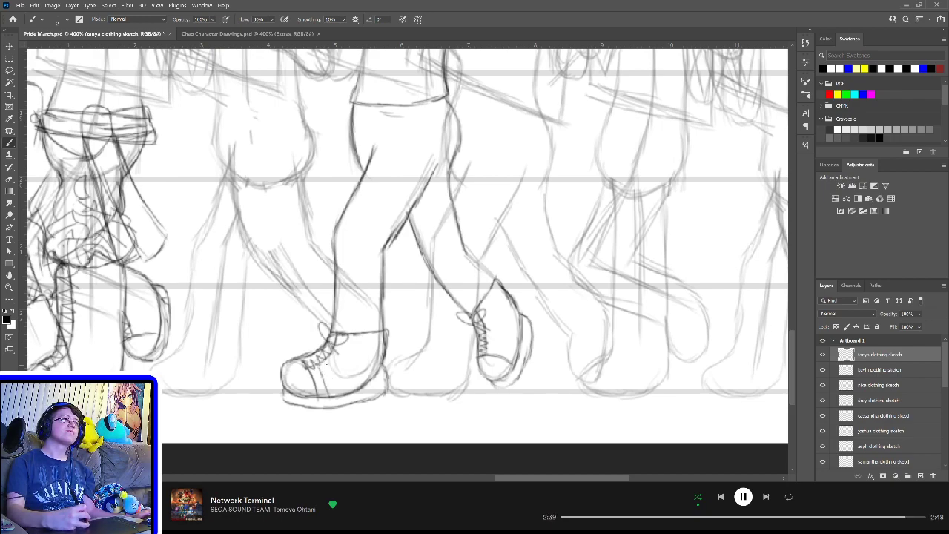
drag(326, 364, 335, 396)
drag(335, 356, 343, 391)
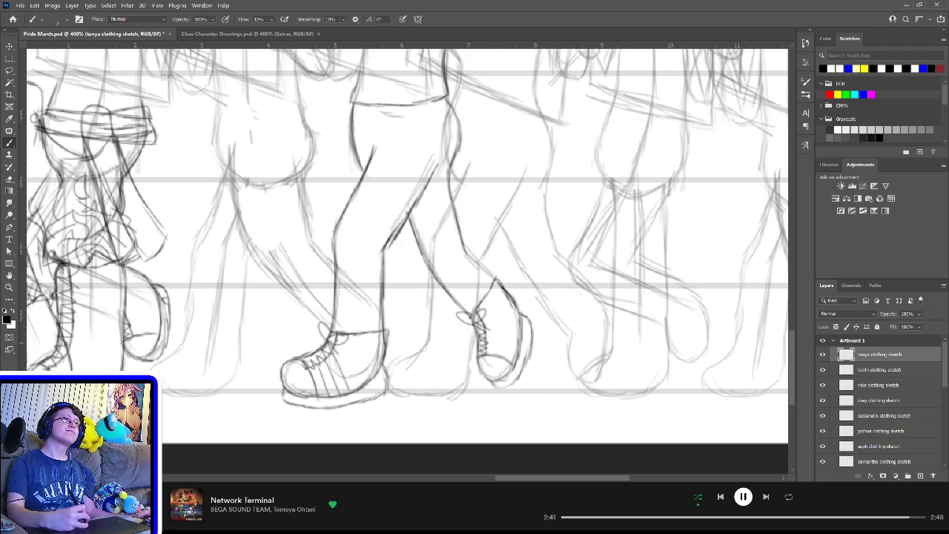
mouse_move(353, 340)
mouse_down()
mouse_move(343, 388)
mouse_move(347, 344)
mouse_move(353, 378)
mouse_move(363, 373)
mouse_up()
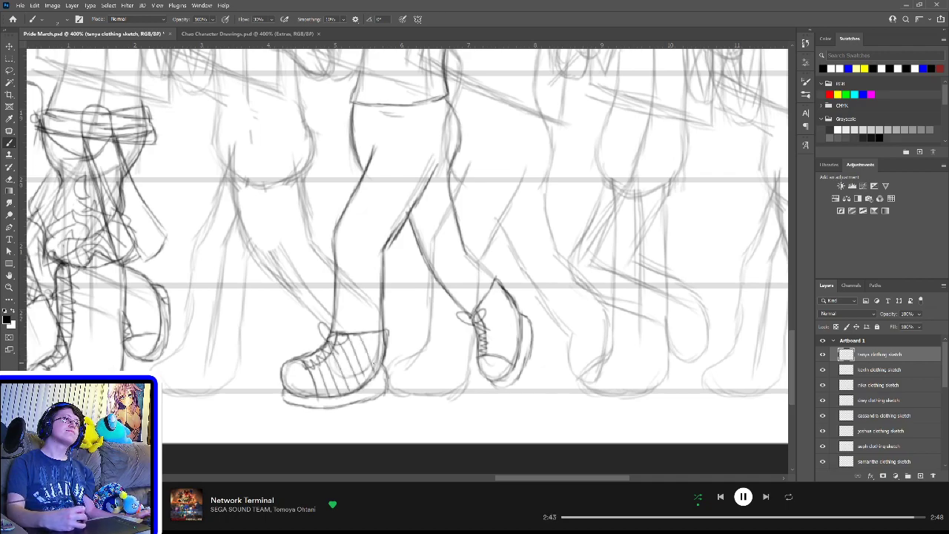
mouse_move(383, 336)
mouse_down()
mouse_move(371, 371)
mouse_move(377, 352)
mouse_up()
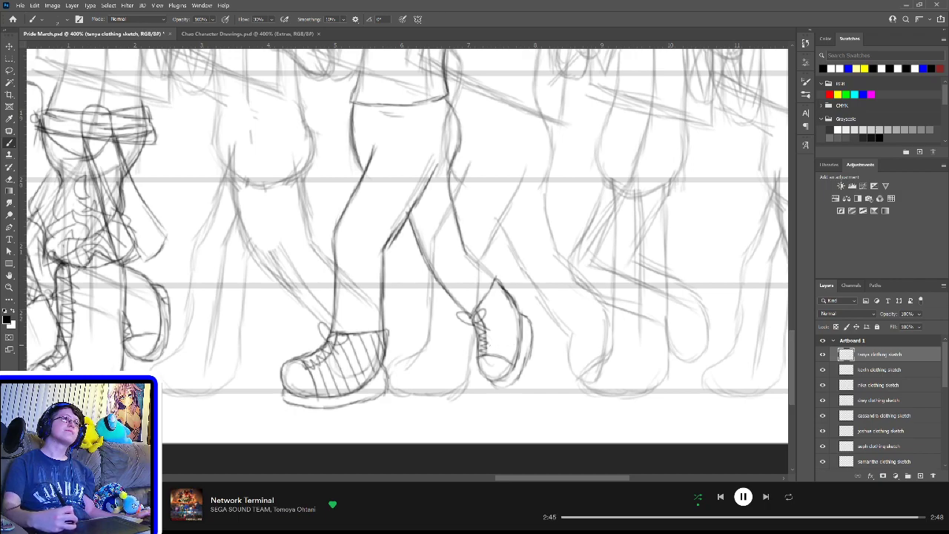
mouse_move(486, 346)
mouse_down()
mouse_move(521, 361)
mouse_move(512, 348)
mouse_move(528, 342)
mouse_up()
drag(488, 316, 521, 331)
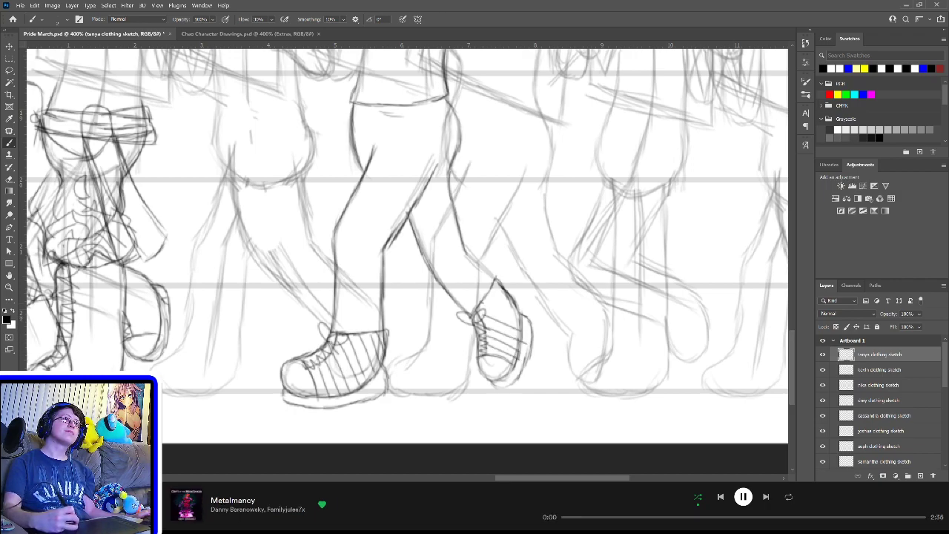
mouse_move(484, 301)
mouse_down()
mouse_move(518, 322)
mouse_move(515, 298)
mouse_up()
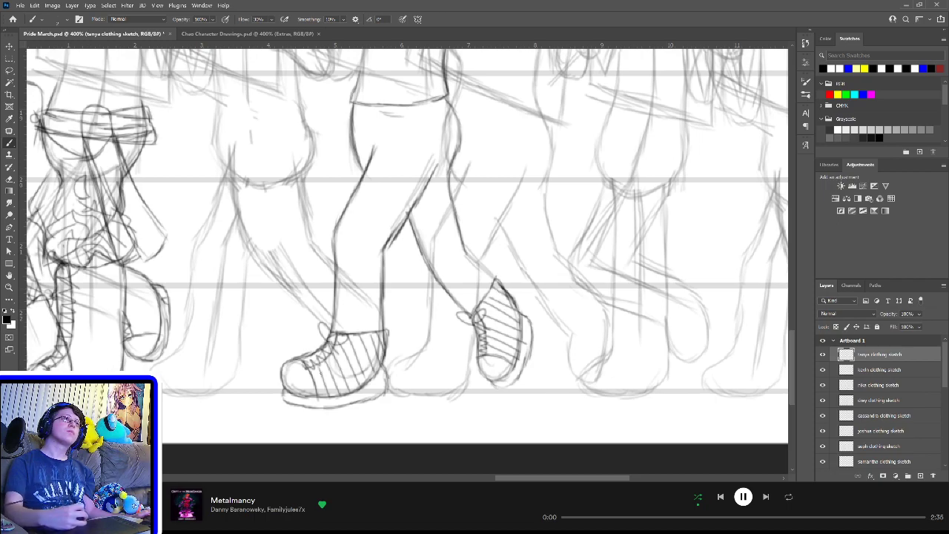
Step: Add zigzag laces and grid cross-hatching to the left shoe, then fill gaps on the right shoe
mouse_move(312, 364)
mouse_down()
mouse_move(347, 337)
mouse_move(372, 335)
mouse_up()
drag(371, 341, 383, 329)
drag(314, 367, 383, 342)
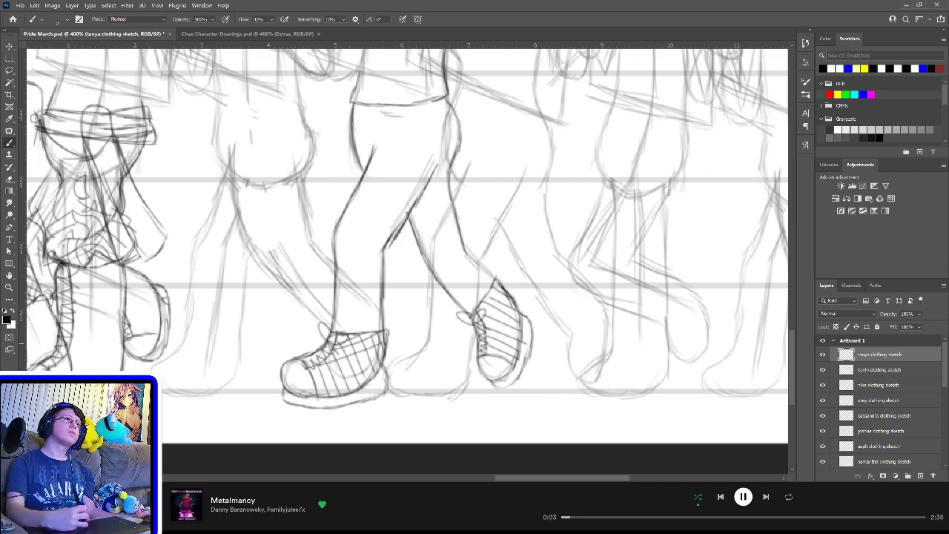
drag(311, 376, 384, 349)
key(ctrl+z)
key(ctrl+z)
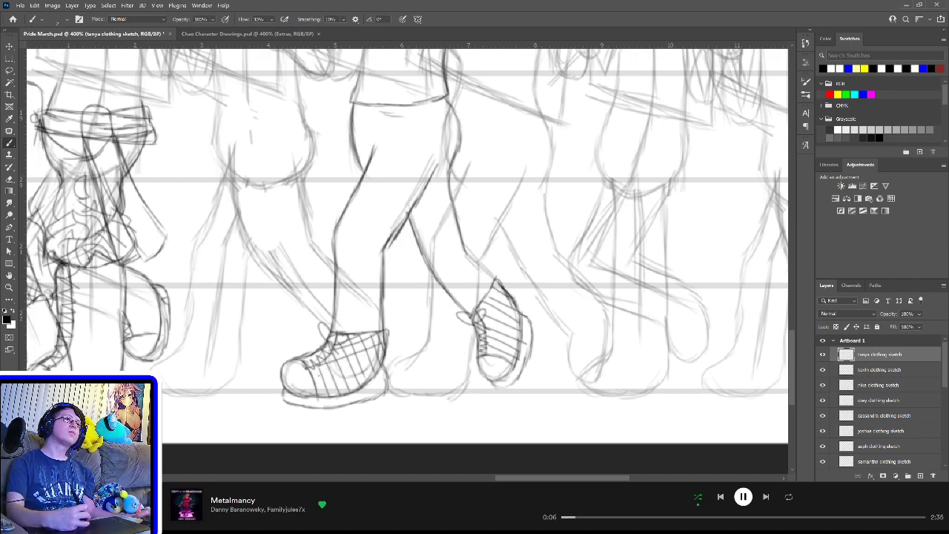
drag(310, 379, 377, 356)
drag(312, 387, 383, 361)
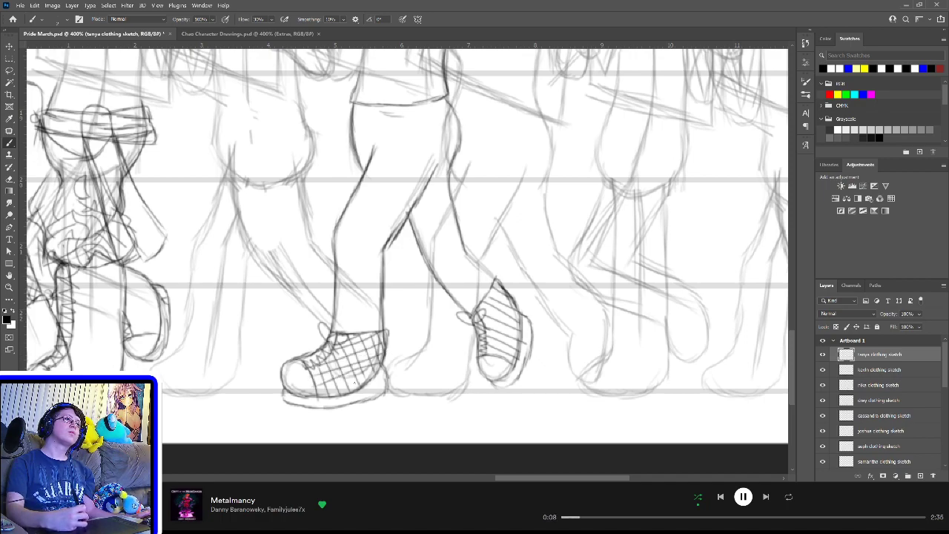
key(ctrl+z)
mouse_move(314, 386)
mouse_down()
mouse_move(388, 362)
mouse_move(327, 390)
mouse_move(368, 376)
mouse_up()
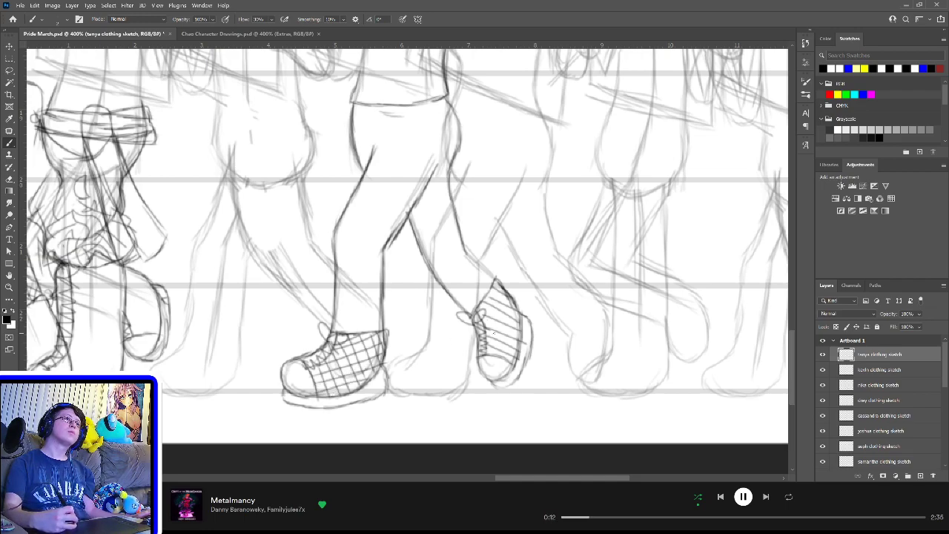
drag(482, 295, 491, 319)
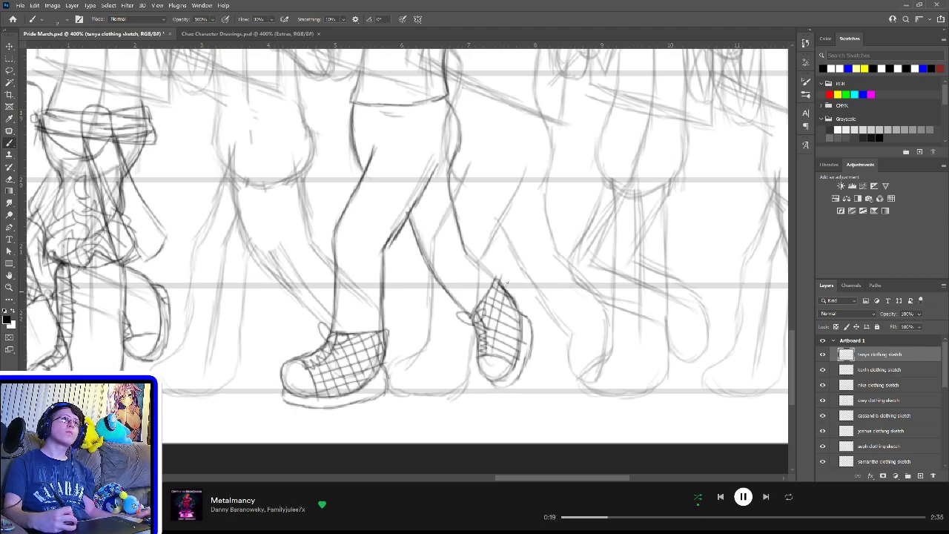
mouse_move(503, 299)
mouse_down()
mouse_move(512, 345)
mouse_move(519, 306)
mouse_up()
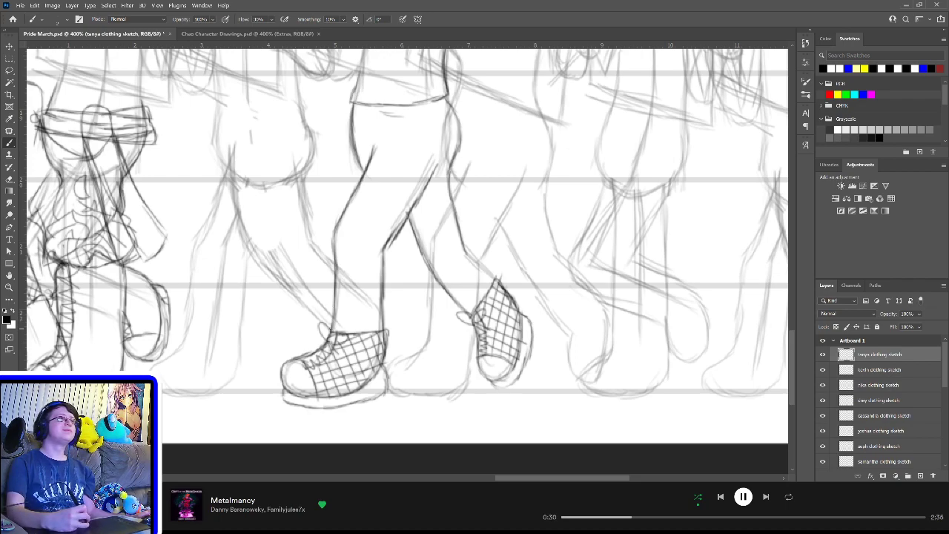
Step: Darken the ankle and leg lines above both shoes and draw a trouser hem across the left shoe
mouse_move(332, 310)
mouse_down()
mouse_move(403, 323)
mouse_move(386, 325)
mouse_move(385, 304)
mouse_move(388, 328)
mouse_move(386, 286)
mouse_up()
mouse_move(386, 322)
mouse_down()
mouse_move(382, 256)
mouse_move(387, 307)
mouse_move(331, 282)
mouse_move(334, 238)
mouse_up()
mouse_move(329, 314)
mouse_down()
mouse_move(334, 255)
mouse_move(331, 279)
mouse_up()
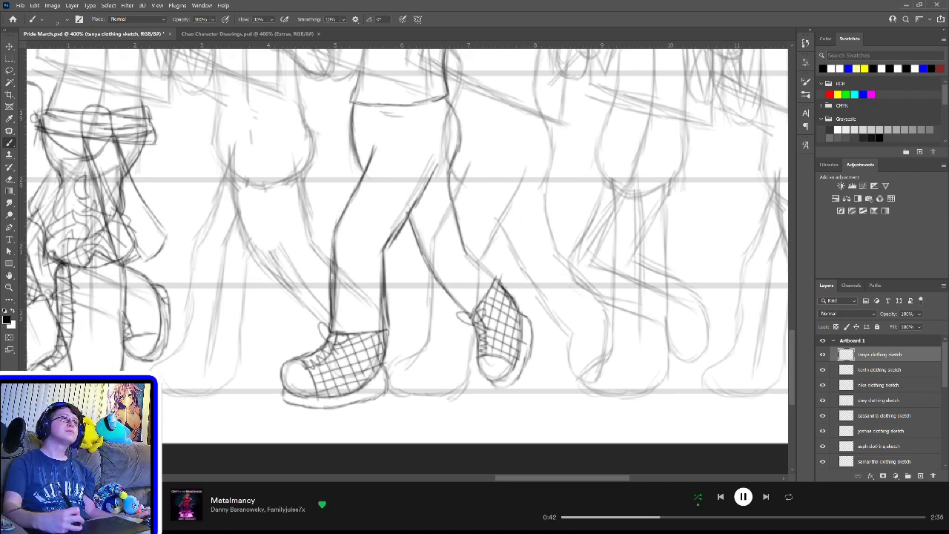
drag(439, 281, 460, 307)
mouse_move(445, 291)
mouse_down()
mouse_move(467, 318)
mouse_move(486, 292)
mouse_up()
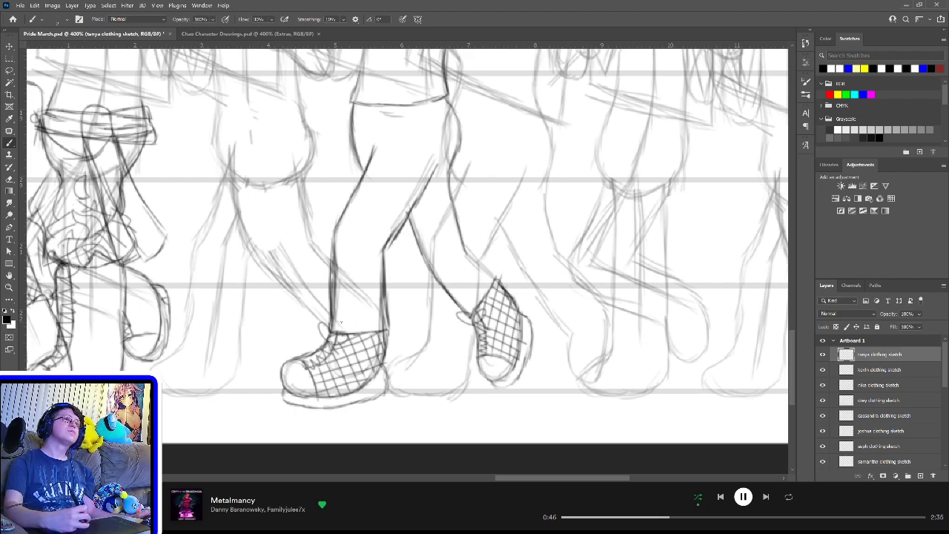
drag(327, 326, 389, 323)
mouse_move(466, 313)
mouse_down()
mouse_move(492, 264)
mouse_move(497, 277)
mouse_up()
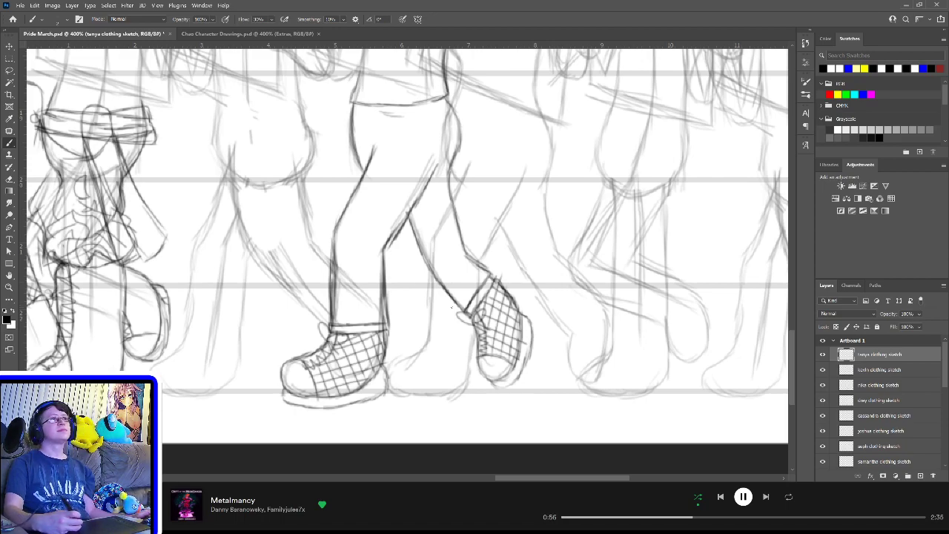
Step: Sketch rough hip strokes for the figure walking behind the central character
drag(432, 220, 462, 164)
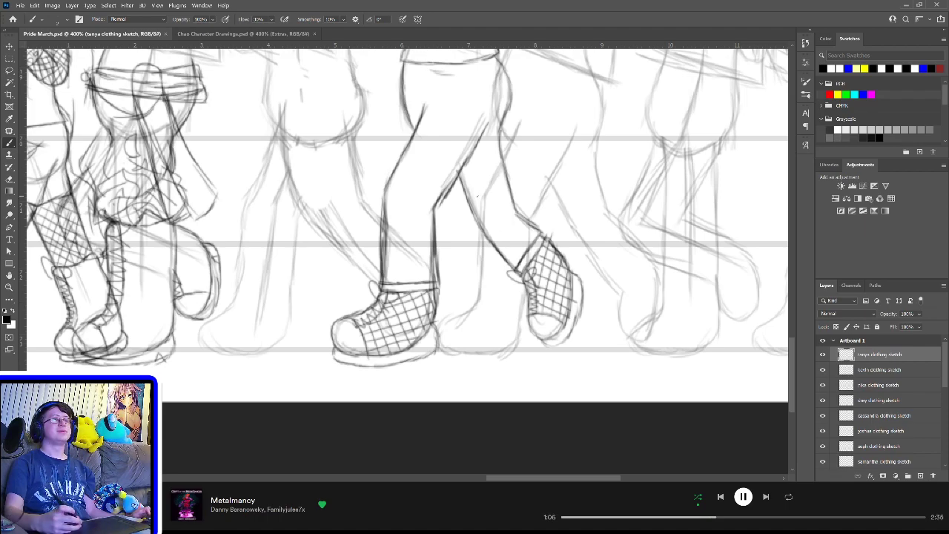
drag(526, 170, 504, 246)
drag(509, 201, 499, 297)
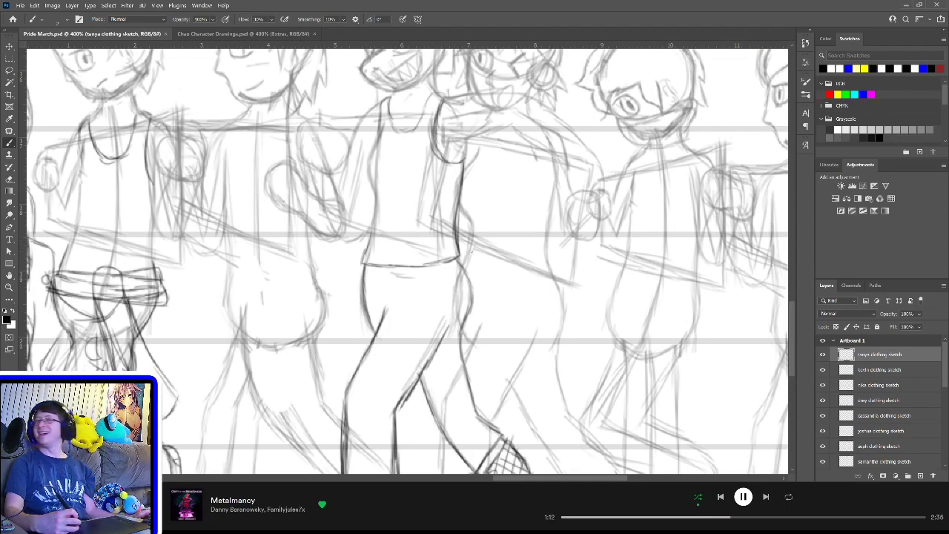
drag(484, 225, 486, 273)
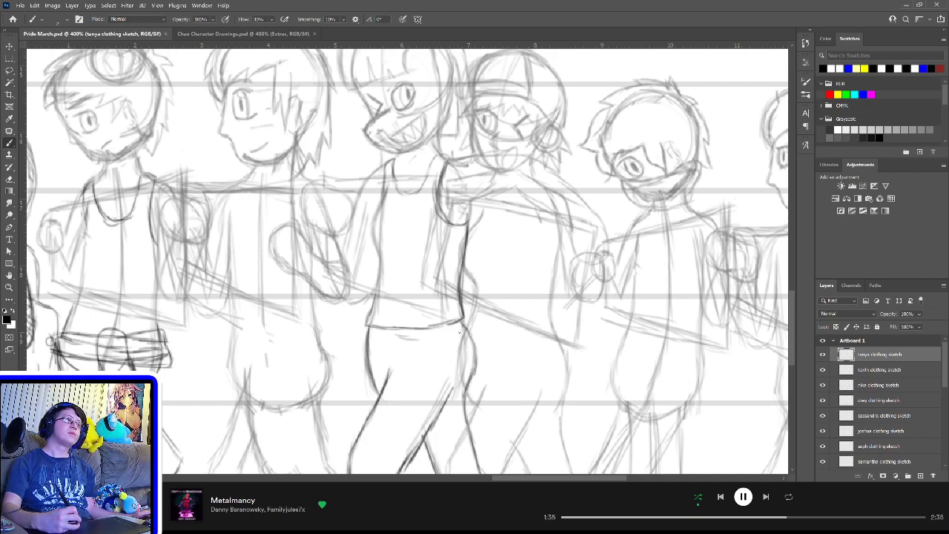
drag(461, 320, 501, 273)
drag(467, 316, 490, 290)
drag(475, 344, 497, 324)
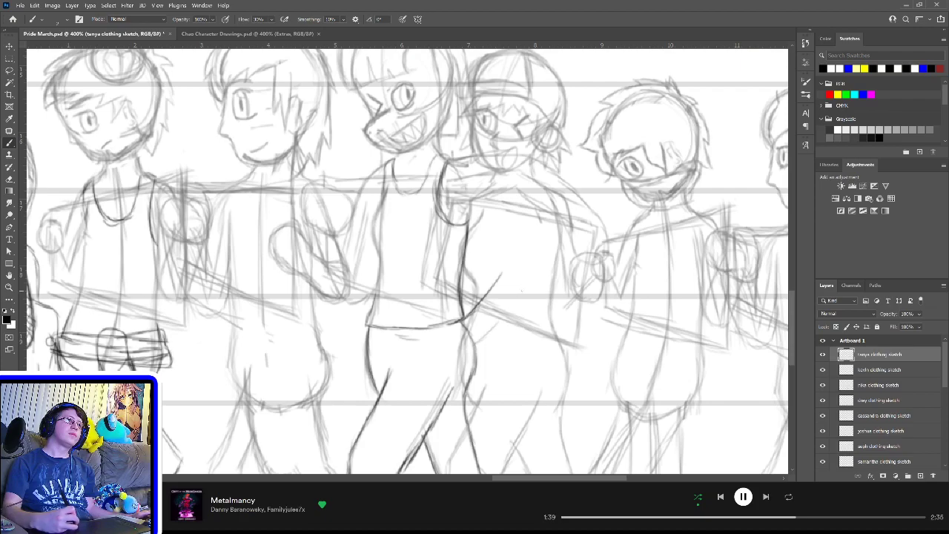
drag(526, 284, 504, 315)
drag(485, 340, 509, 306)
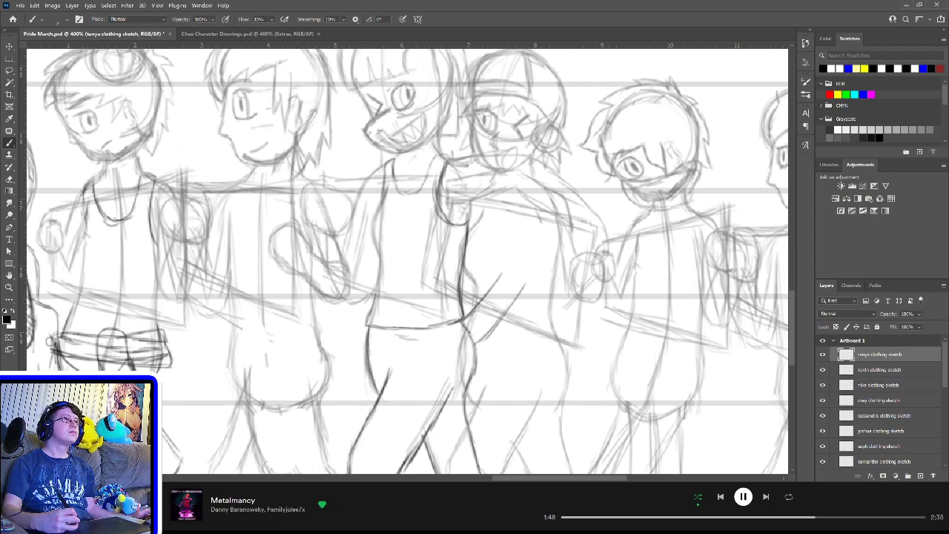
Step: Erase the rough hip strokes with the Eraser and return to the Brush
key(e)
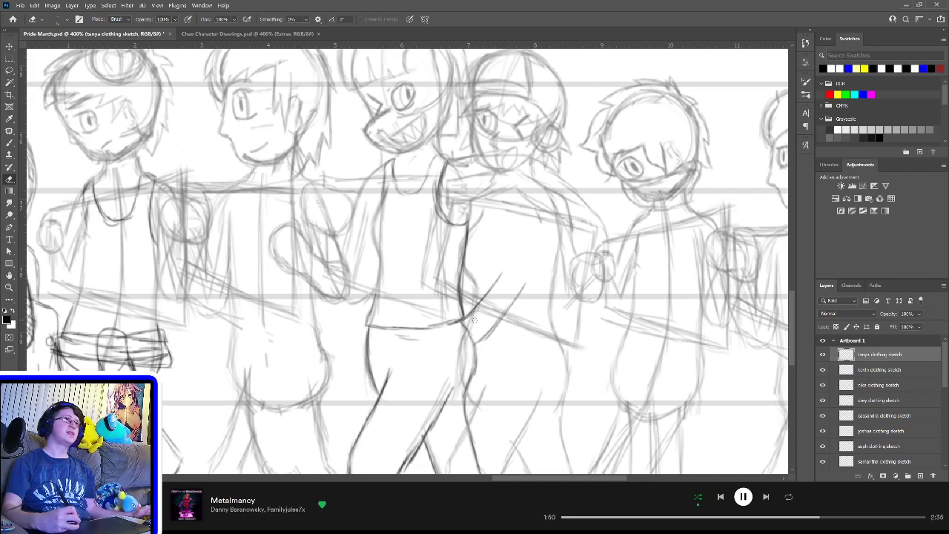
drag(479, 308, 500, 276)
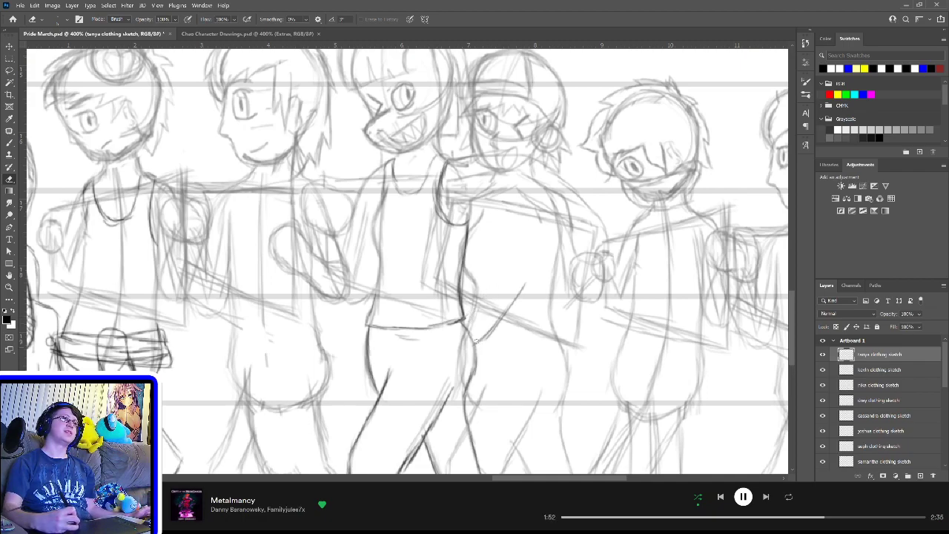
drag(476, 343, 521, 289)
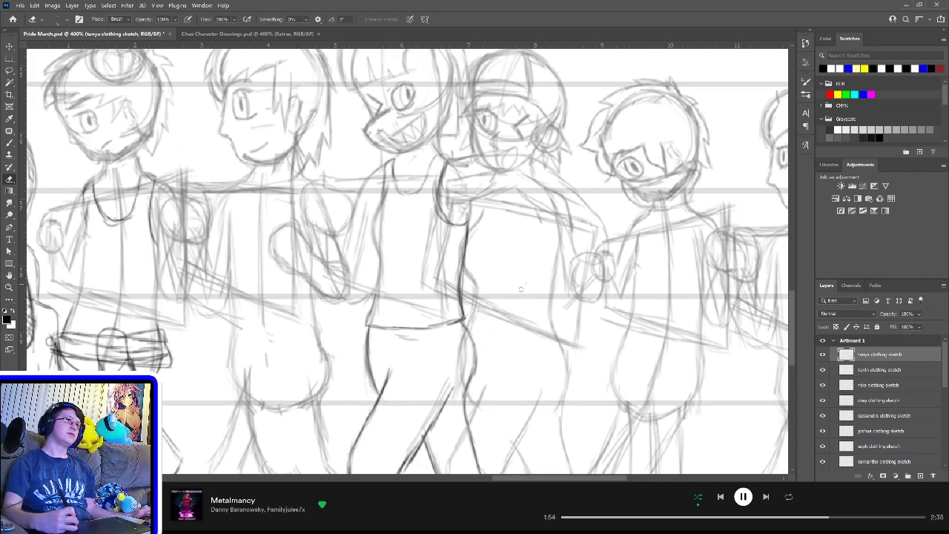
key(b)
drag(496, 346, 511, 278)
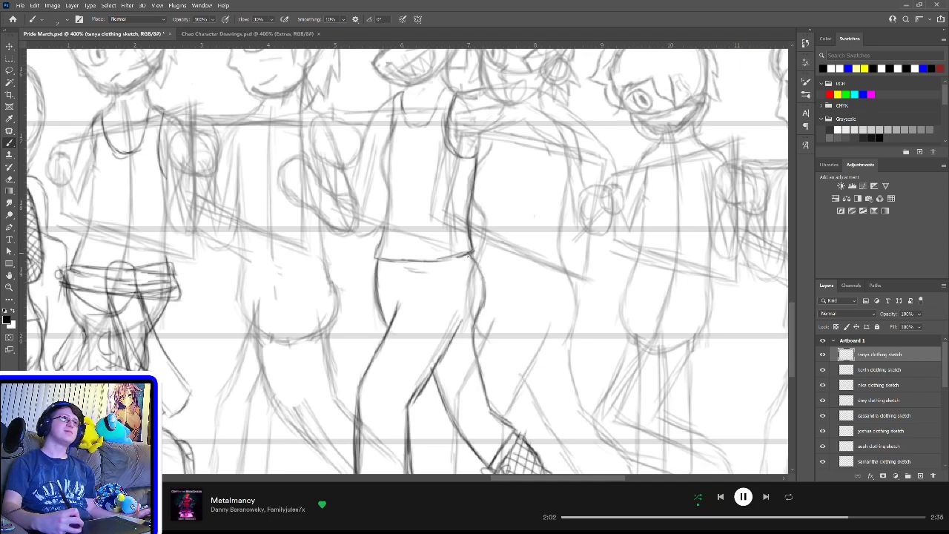
Step: Draw the hip line and trace the leg's outer and inner lines toward the knee
drag(471, 252, 506, 311)
mouse_move(474, 254)
mouse_down()
mouse_move(496, 285)
mouse_move(505, 343)
mouse_move(532, 384)
mouse_move(518, 386)
mouse_up()
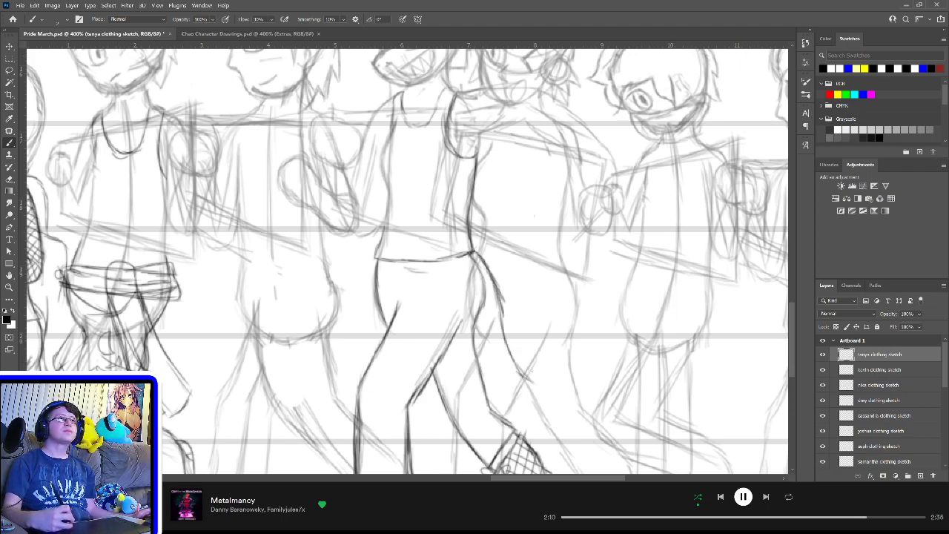
drag(539, 354, 500, 409)
drag(528, 379, 499, 412)
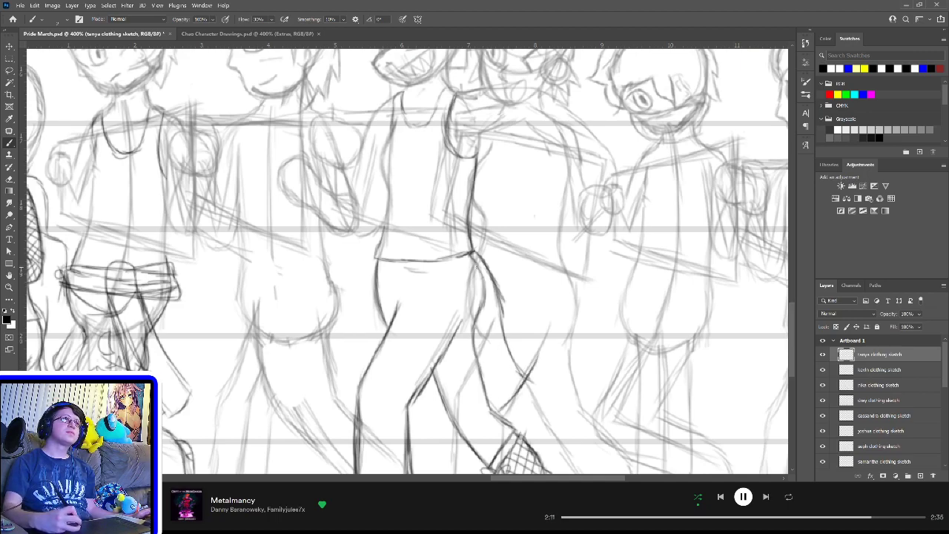
drag(481, 275, 485, 362)
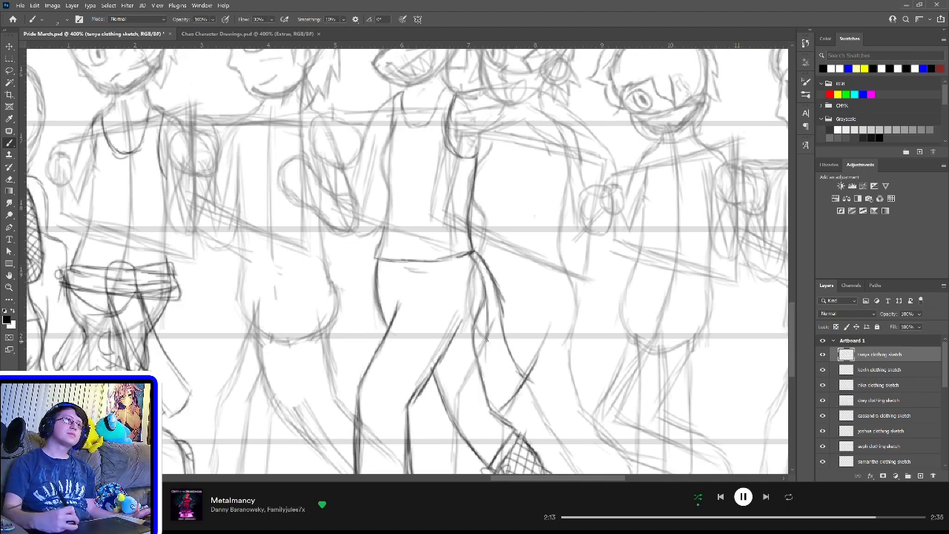
mouse_move(488, 324)
mouse_down()
mouse_move(492, 375)
mouse_move(512, 401)
mouse_up()
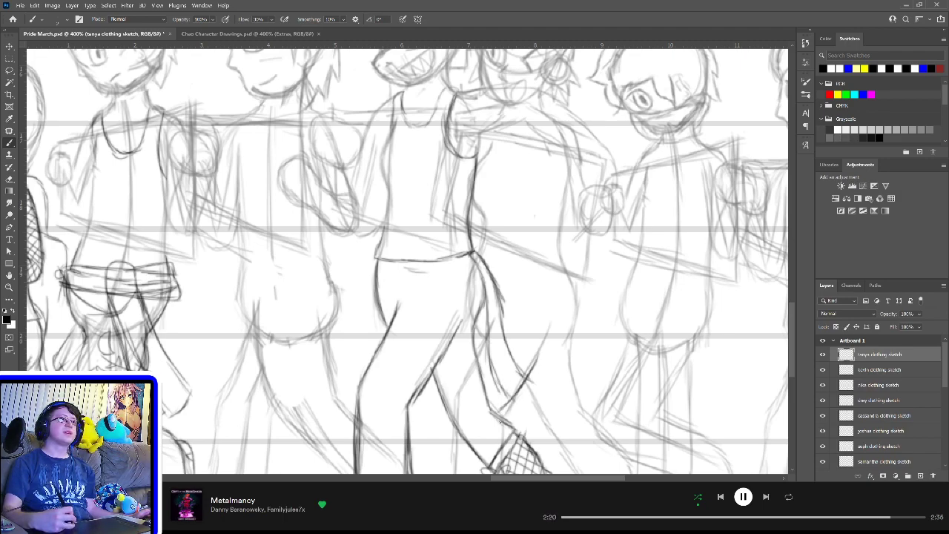
Step: Add strokes along the lower leg and a curve beside the knee, undoing a stray mark
mouse_move(498, 423)
mouse_down()
mouse_move(503, 381)
mouse_move(534, 364)
mouse_move(559, 365)
mouse_up()
mouse_move(498, 426)
mouse_down()
mouse_move(503, 410)
mouse_move(525, 420)
mouse_move(514, 425)
mouse_up()
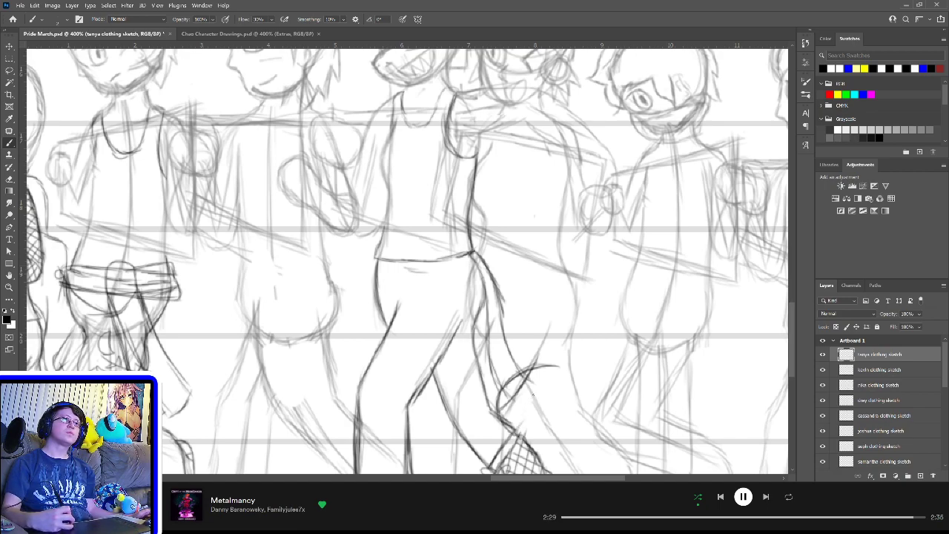
drag(535, 395, 518, 433)
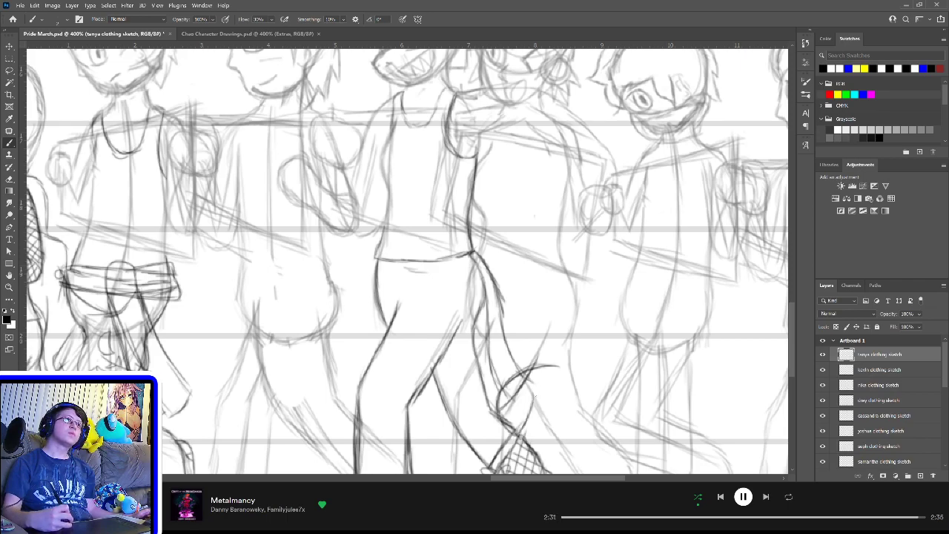
mouse_move(530, 398)
mouse_down()
mouse_move(556, 390)
mouse_move(577, 368)
mouse_move(568, 376)
mouse_up()
mouse_move(531, 400)
mouse_down()
mouse_move(559, 384)
mouse_move(558, 366)
mouse_move(573, 379)
mouse_up()
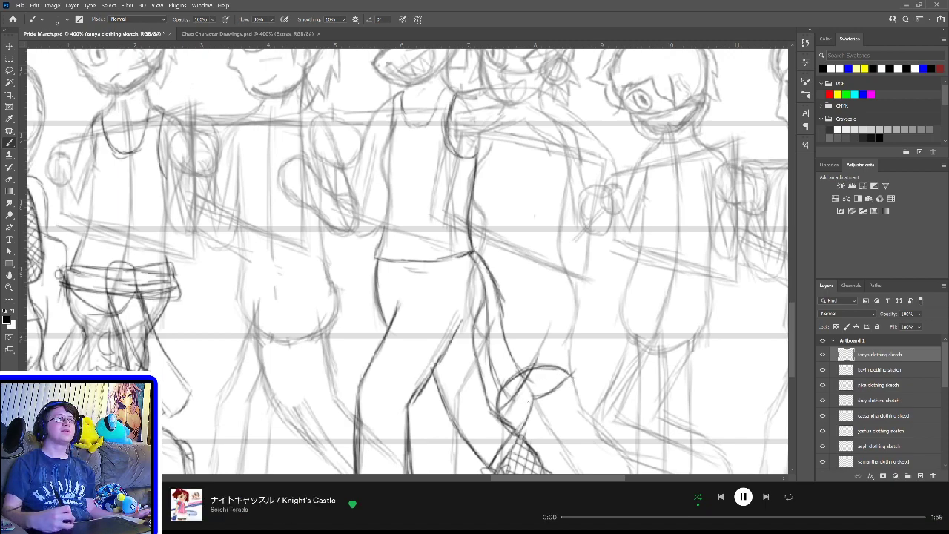
drag(529, 401, 540, 395)
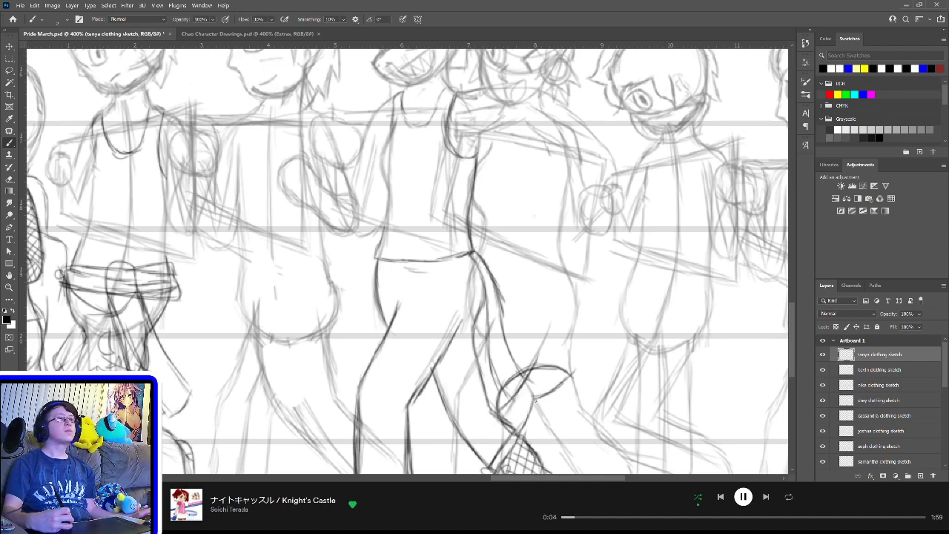
drag(531, 402, 536, 393)
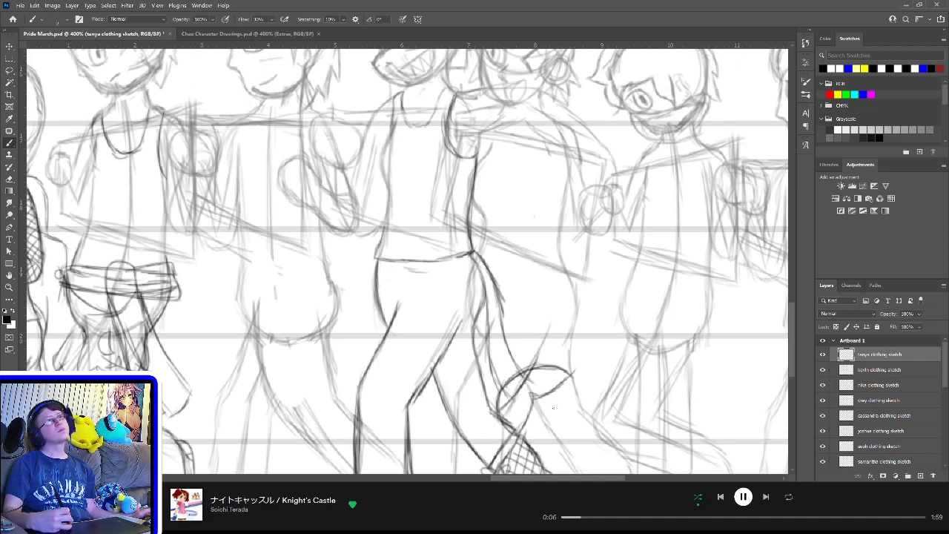
key(ctrl+z)
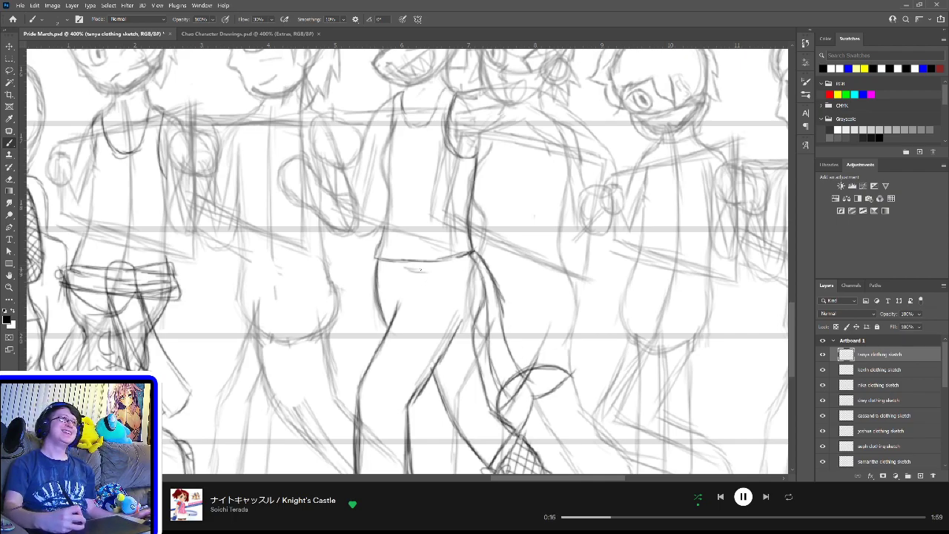
Step: Draw the centre figure's waistband line, hatch it end to end, and darken its top and bottom edges
drag(416, 266, 438, 293)
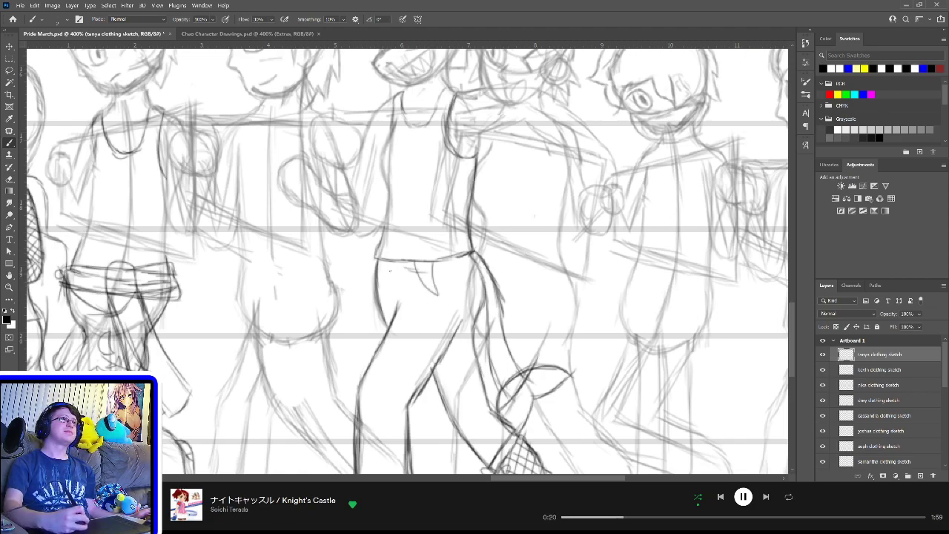
mouse_move(378, 268)
mouse_down()
mouse_move(436, 274)
mouse_move(481, 260)
mouse_up()
mouse_move(382, 260)
mouse_down()
mouse_move(389, 272)
mouse_move(430, 270)
mouse_up()
drag(435, 260, 445, 270)
drag(451, 261, 460, 270)
drag(463, 254, 465, 265)
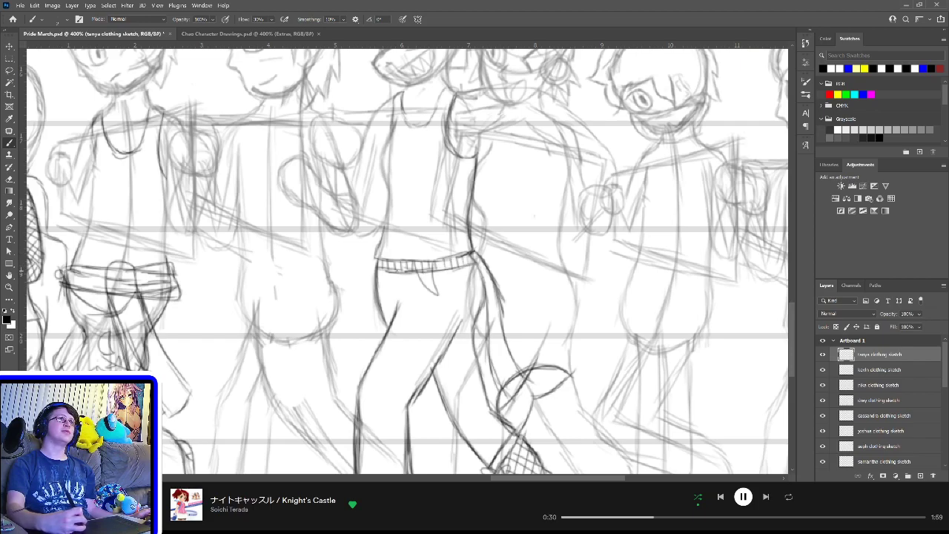
drag(377, 260, 448, 260)
drag(447, 262, 479, 252)
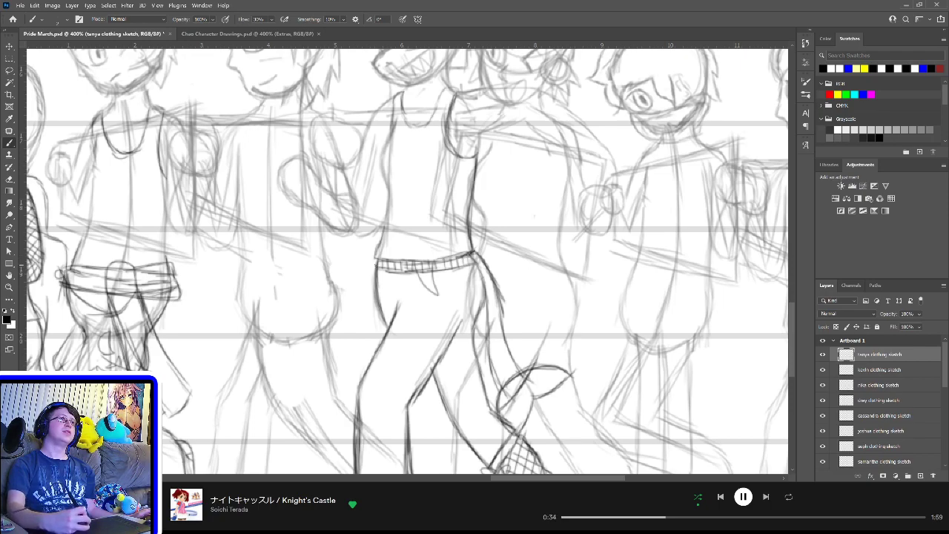
mouse_move(380, 267)
mouse_down()
mouse_move(439, 270)
mouse_move(478, 258)
mouse_up()
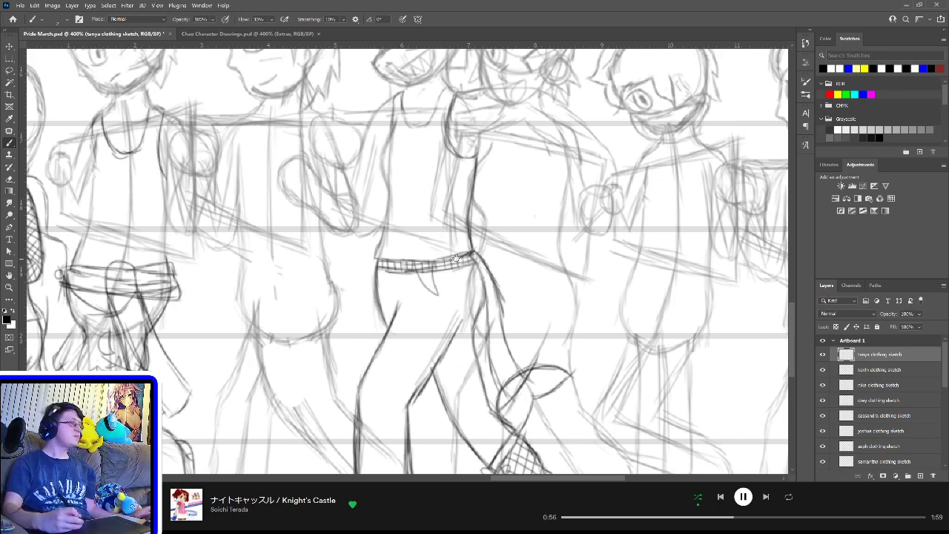
mouse_move(445, 216)
mouse_down()
mouse_move(463, 302)
mouse_move(478, 310)
mouse_move(482, 332)
mouse_up()
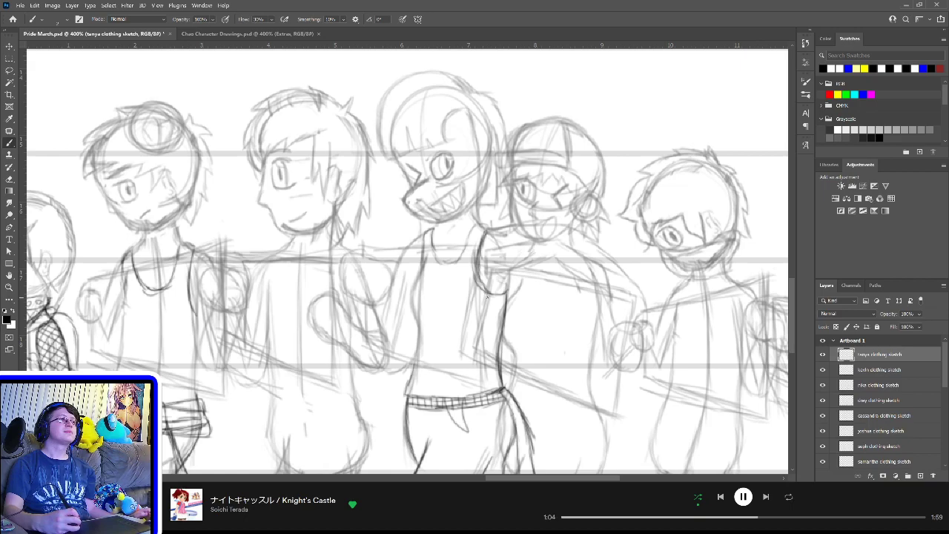
scroll(481, 229, down, 5)
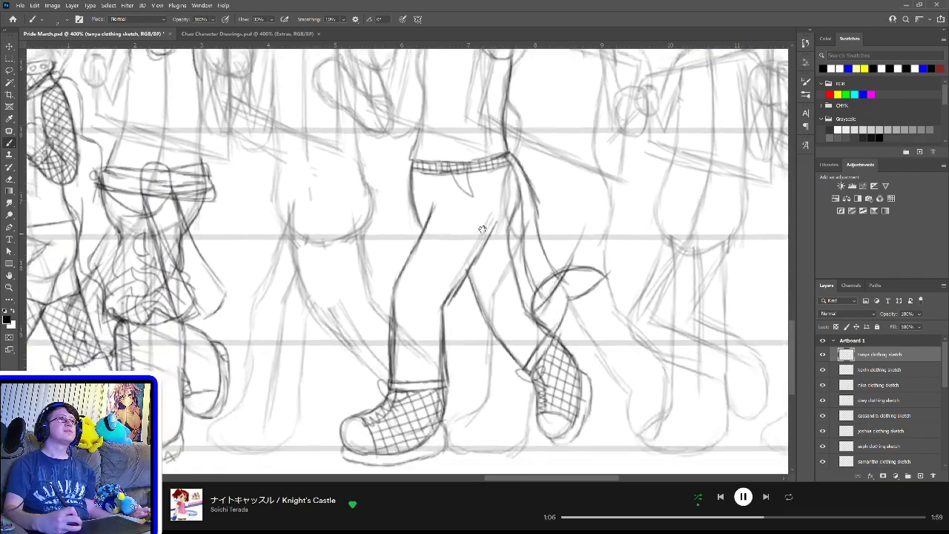
scroll(481, 228, up, 4)
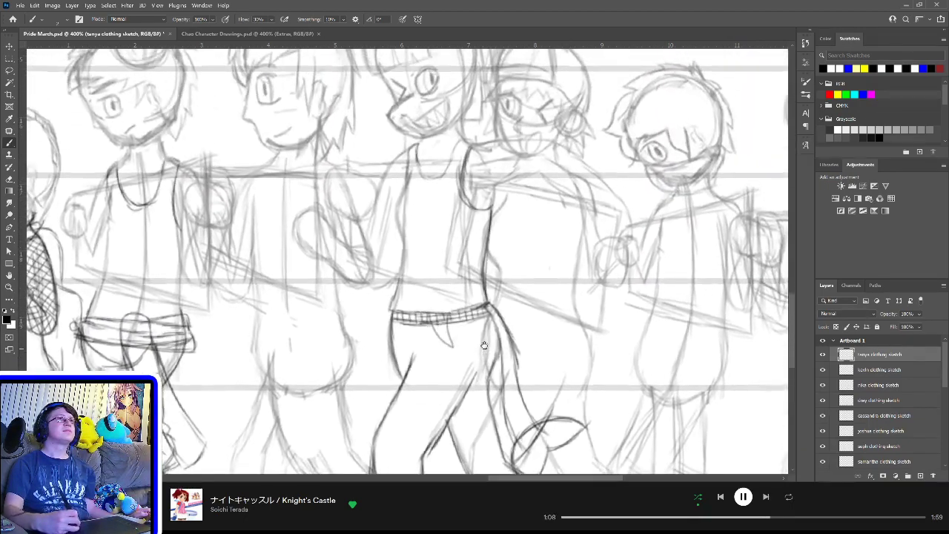
scroll(479, 305, up, 1)
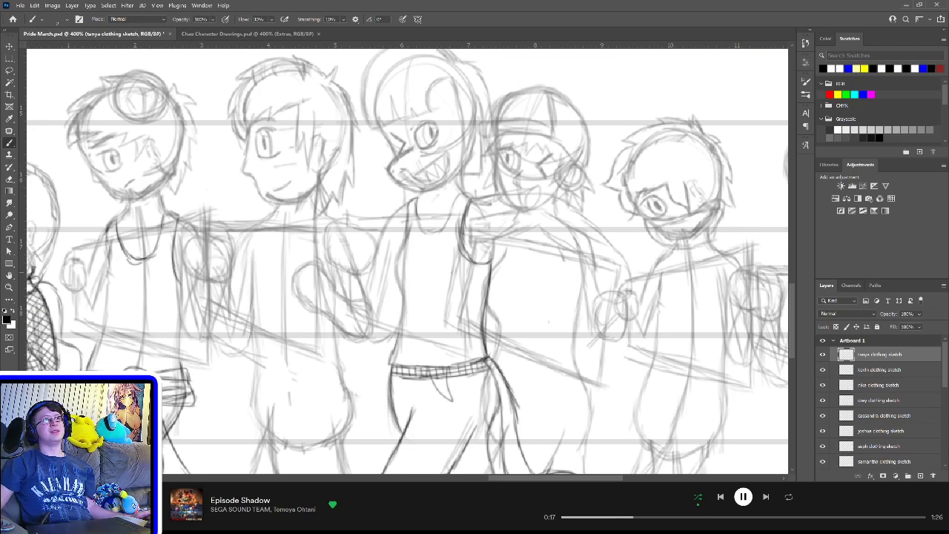
scroll(549, 323, down, 2)
scroll(423, 230, down, 3)
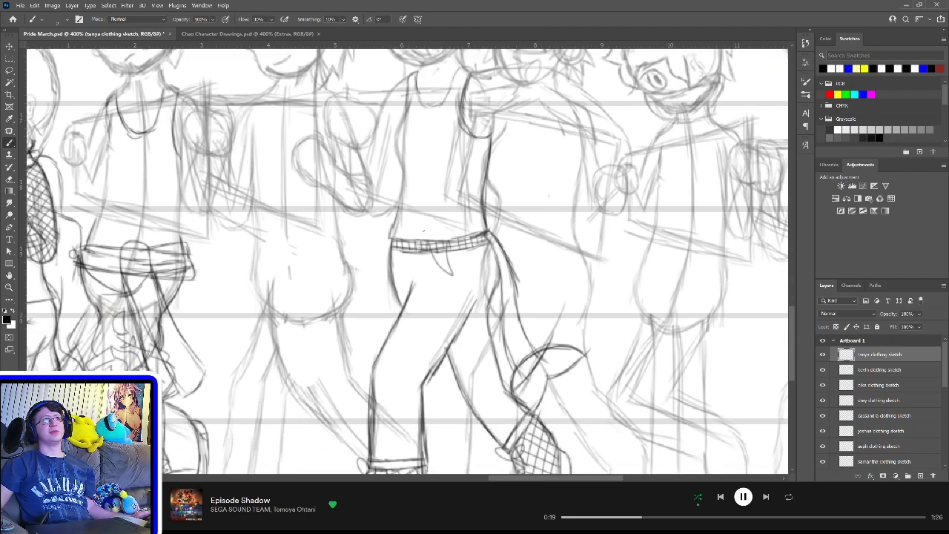
scroll(424, 231, down, 3)
scroll(423, 234, up, 1)
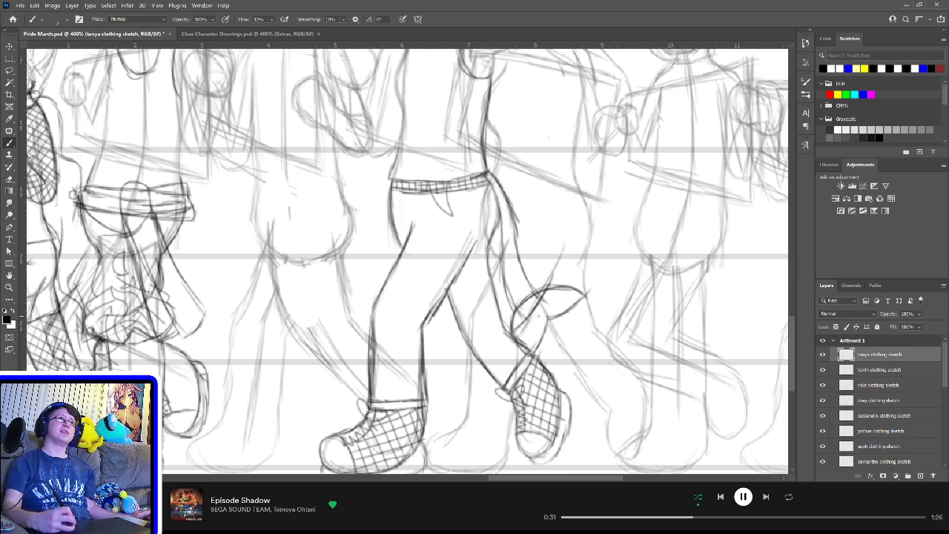
Step: Draw two short strokes at the rear sneaker's ankle
drag(539, 314, 532, 354)
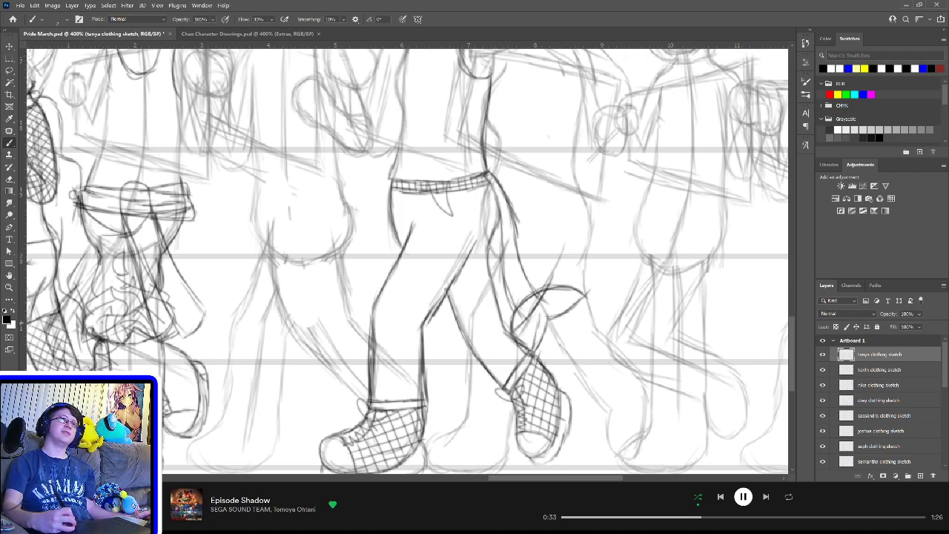
mouse_move(537, 317)
mouse_down()
mouse_move(576, 302)
mouse_move(543, 311)
mouse_up()
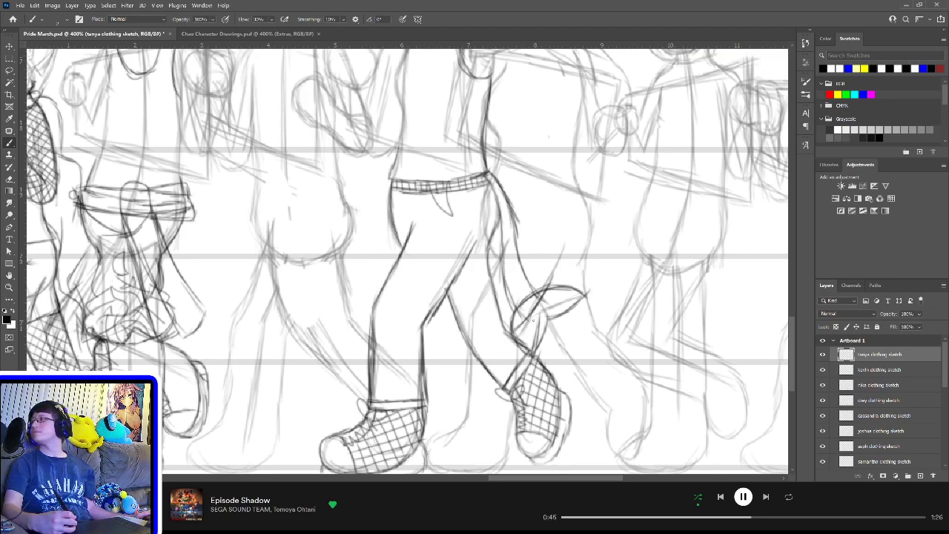
drag(491, 148, 546, 326)
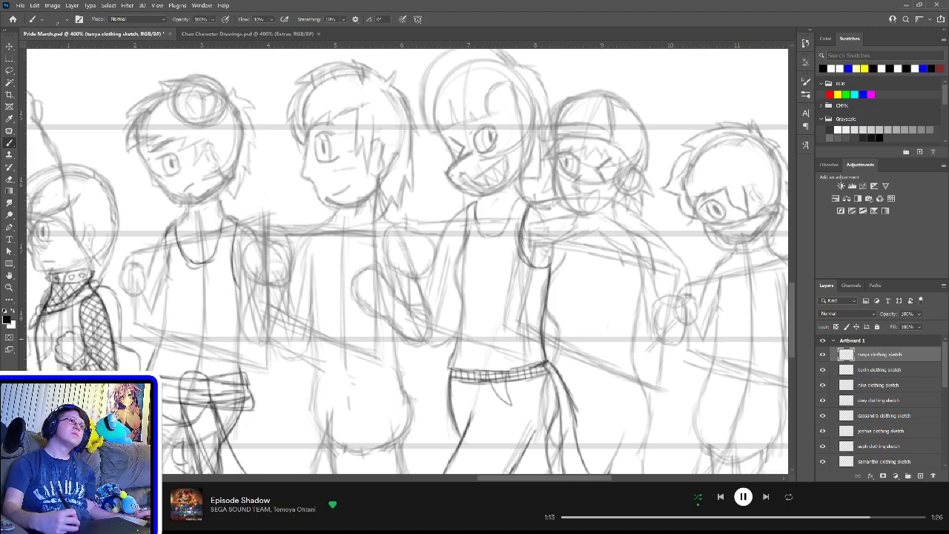
Step: Darken the arm outline and sketch the collar with short strokes along the neck and shoulder
drag(521, 290, 525, 256)
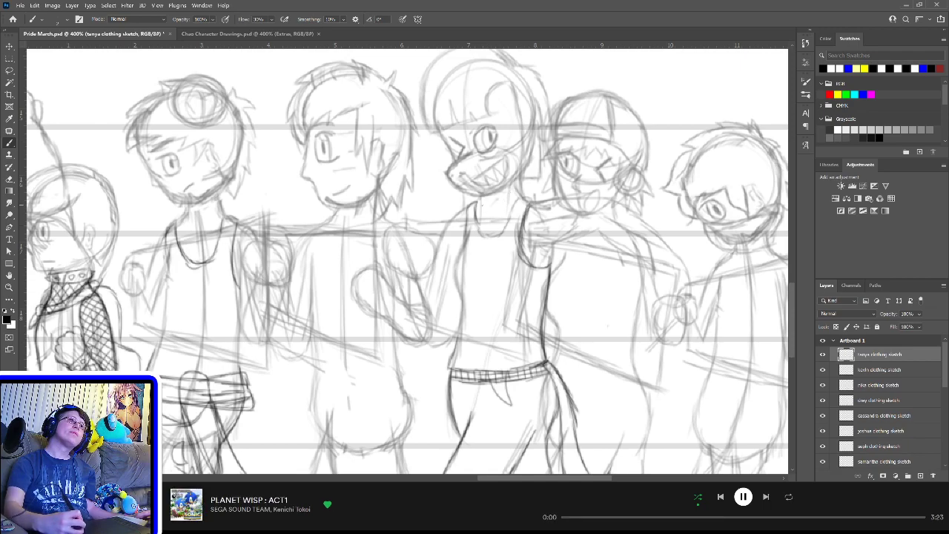
drag(478, 200, 477, 202)
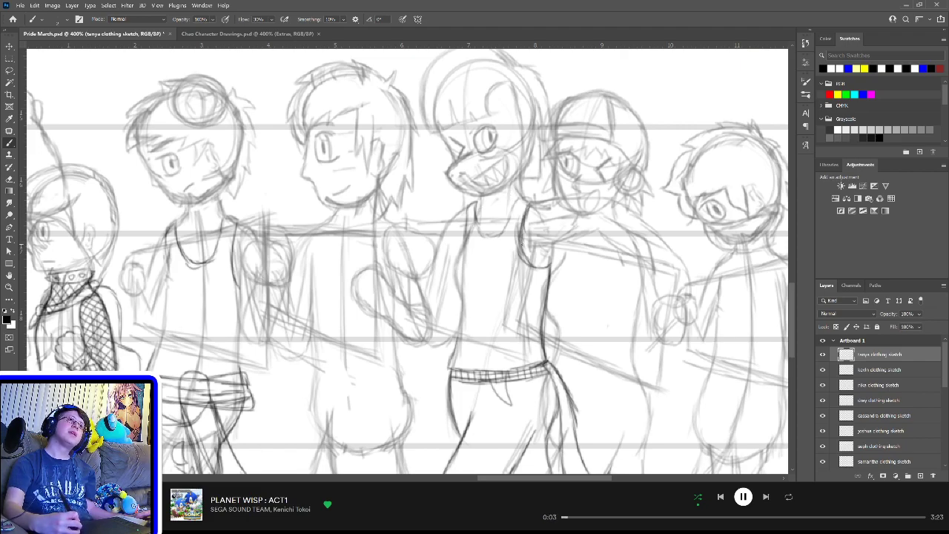
drag(507, 193, 509, 216)
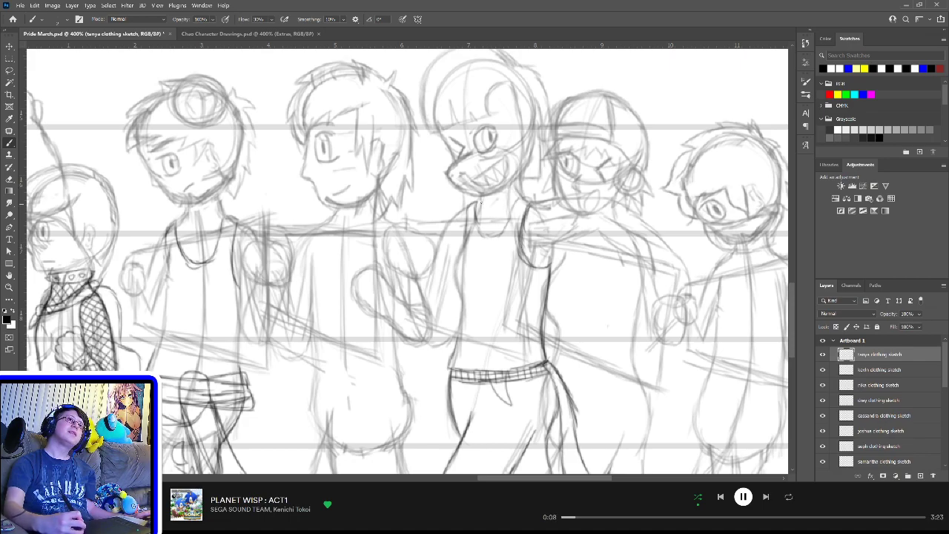
drag(479, 199, 482, 213)
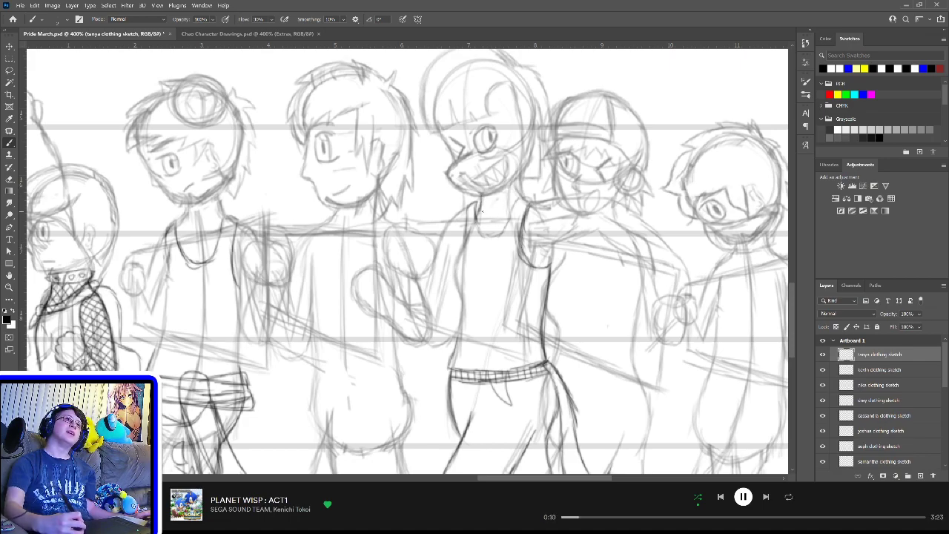
drag(514, 179, 511, 218)
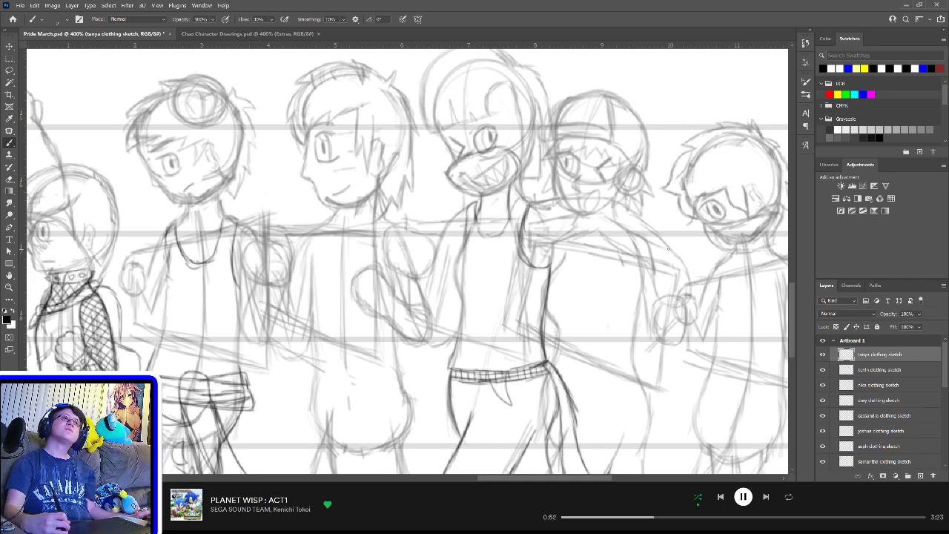
Step: Sketch the sleeve at the capped character's shoulder and down the outstretched arm
mouse_move(671, 251)
mouse_down()
mouse_move(649, 247)
mouse_move(667, 241)
mouse_move(648, 233)
mouse_move(639, 254)
mouse_move(632, 249)
mouse_move(662, 238)
mouse_move(632, 247)
mouse_move(654, 227)
mouse_up()
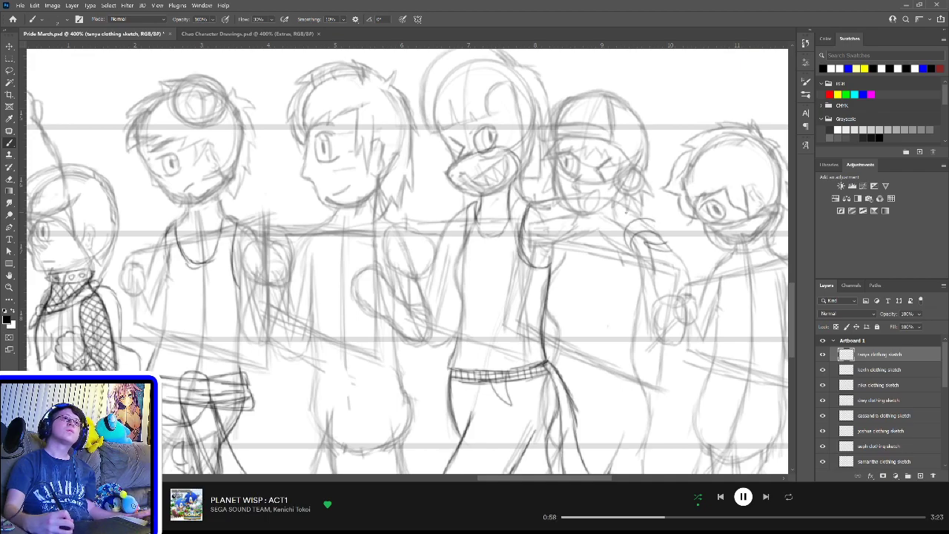
mouse_move(621, 206)
mouse_down()
mouse_move(607, 234)
mouse_move(596, 212)
mouse_move(609, 194)
mouse_up()
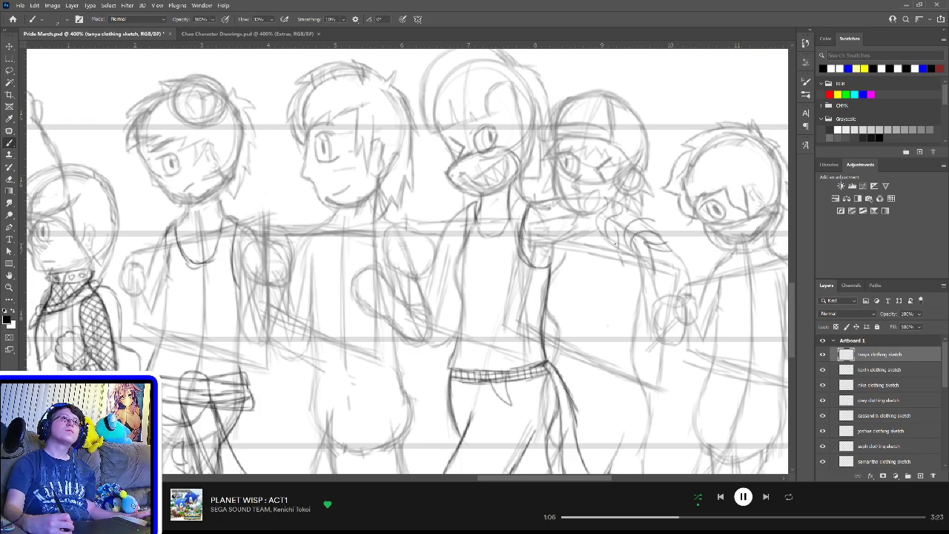
drag(614, 228, 612, 247)
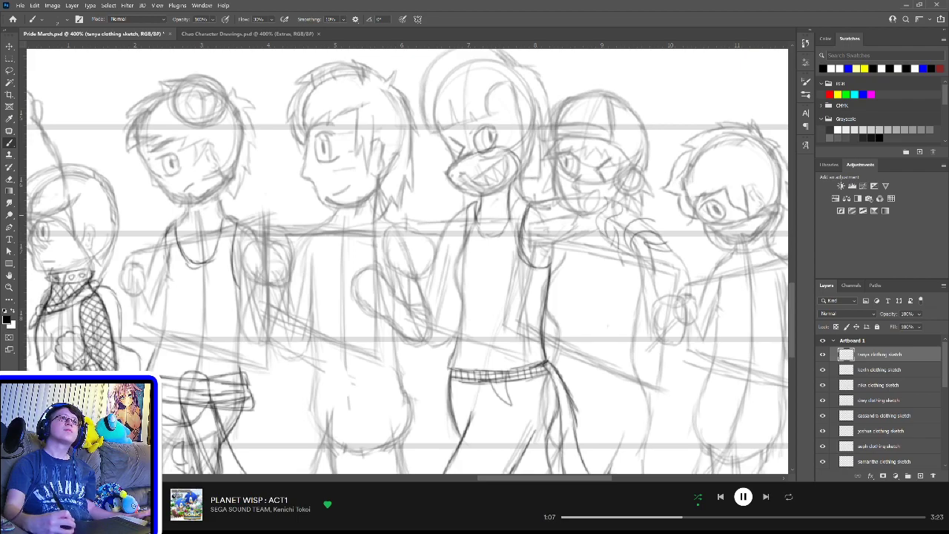
mouse_move(591, 206)
mouse_down()
mouse_move(573, 208)
mouse_move(591, 195)
mouse_move(580, 236)
mouse_move(560, 214)
mouse_move(544, 239)
mouse_move(554, 236)
mouse_move(551, 222)
mouse_up()
Step: Rework the arm and shoulder line, save Pride March.psd, and fit the line-up on screen
key(ctrl+z)
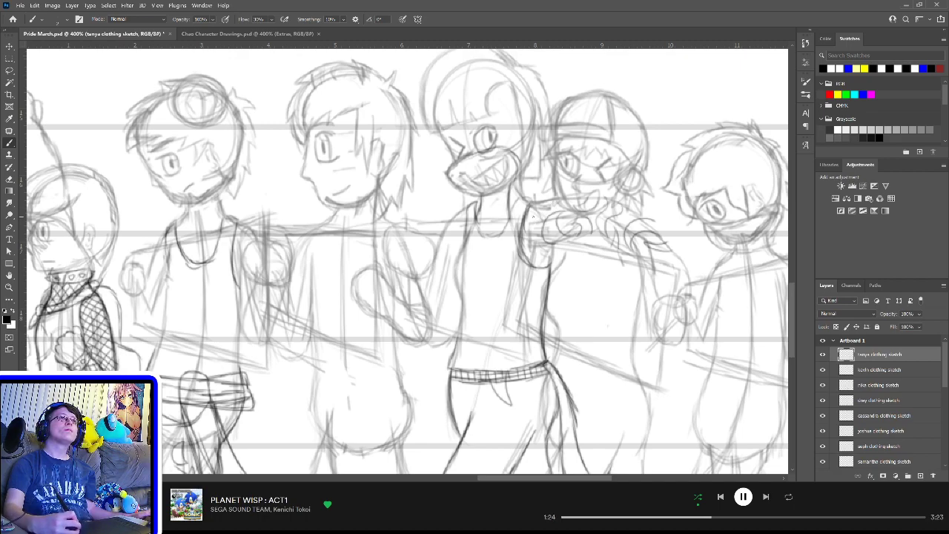
mouse_move(531, 244)
mouse_down()
mouse_move(534, 214)
mouse_move(561, 208)
mouse_up()
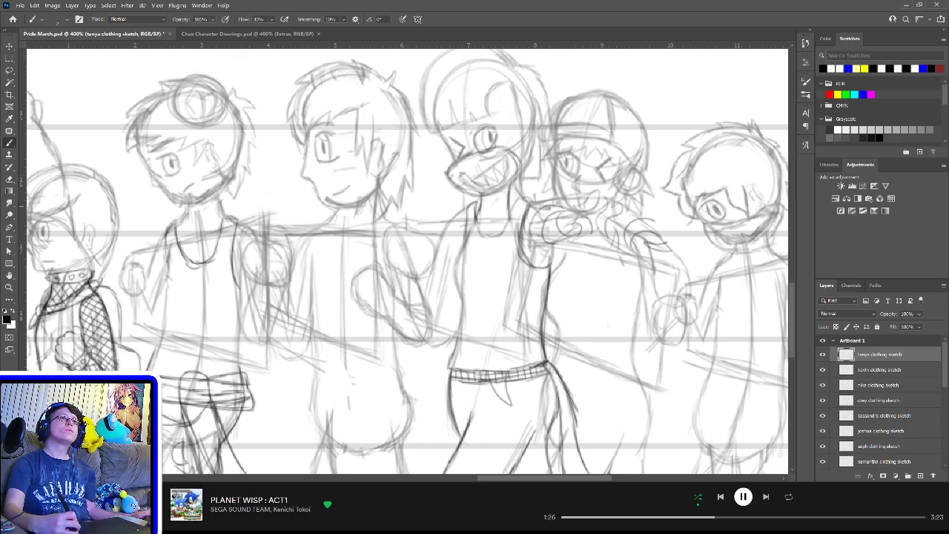
key(ctrl+z)
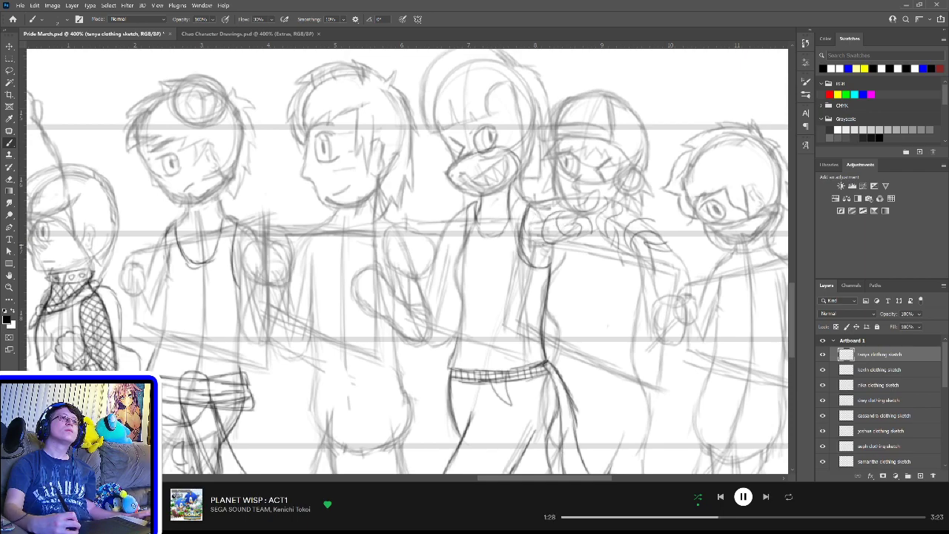
mouse_move(532, 245)
mouse_down()
mouse_move(535, 216)
mouse_move(564, 198)
mouse_up()
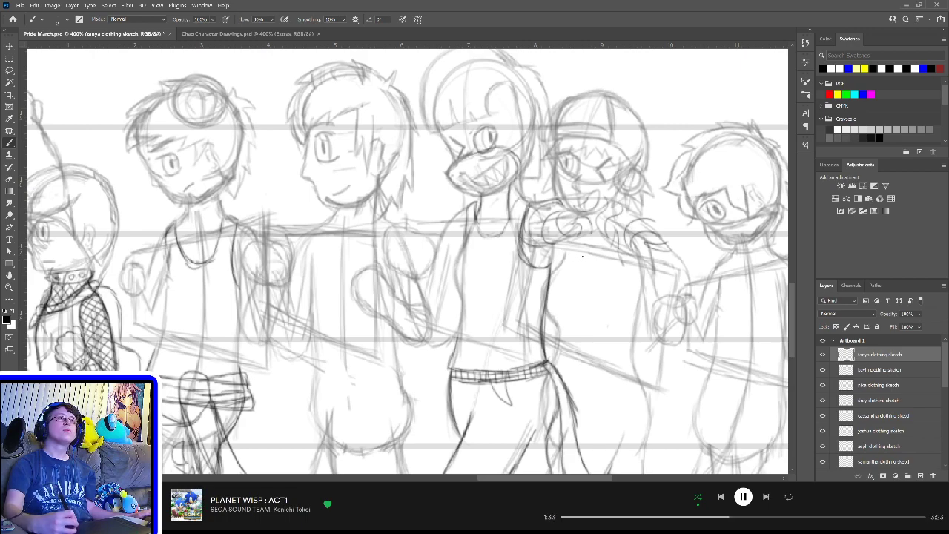
key(ctrl+z)
key(ctrl+z)
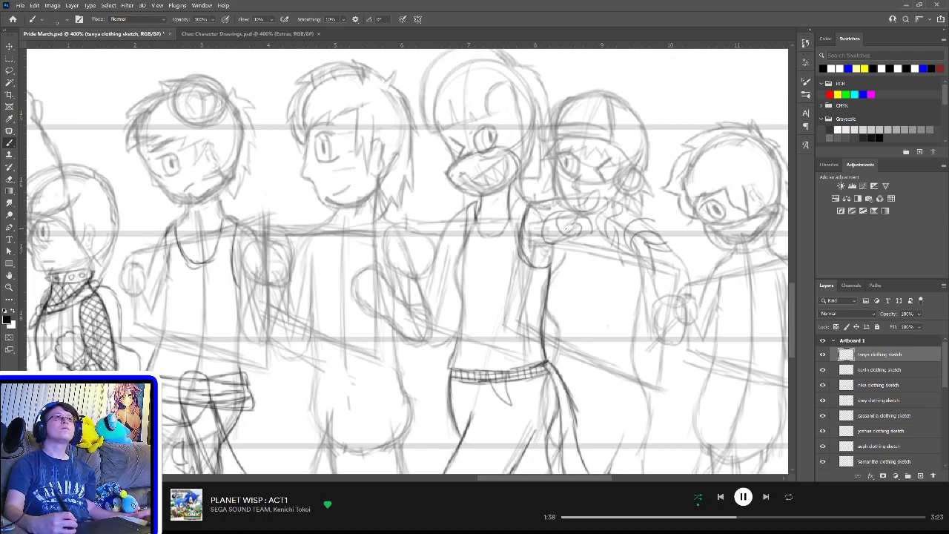
drag(546, 205, 559, 205)
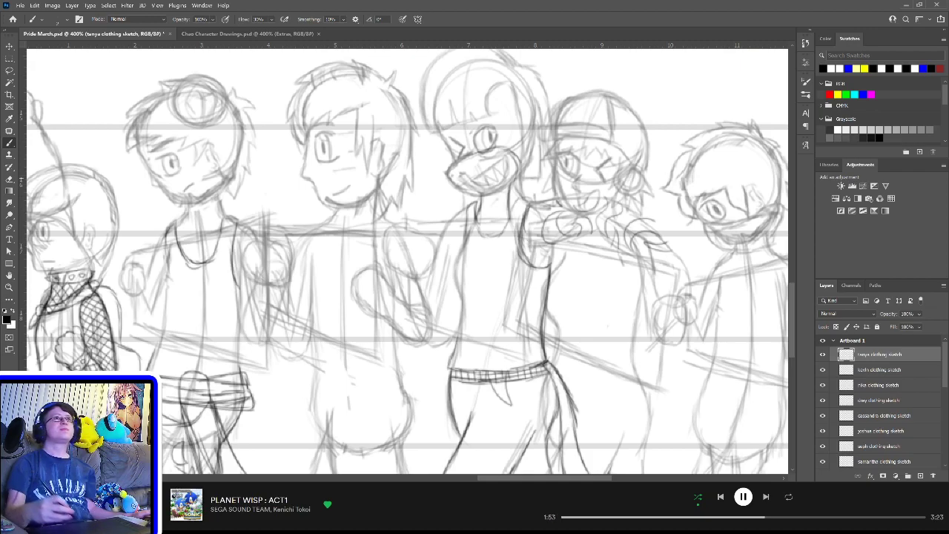
key(ctrl+s)
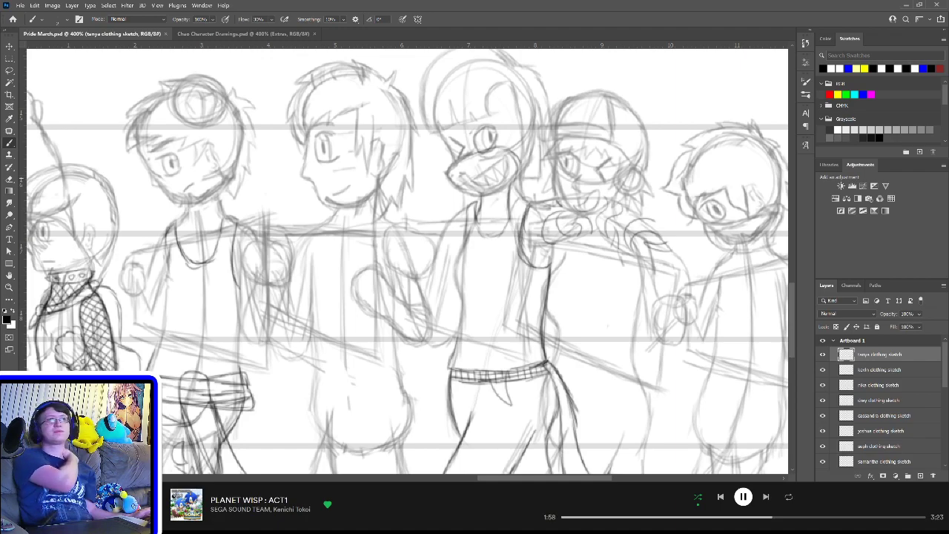
key(ctrl+0)
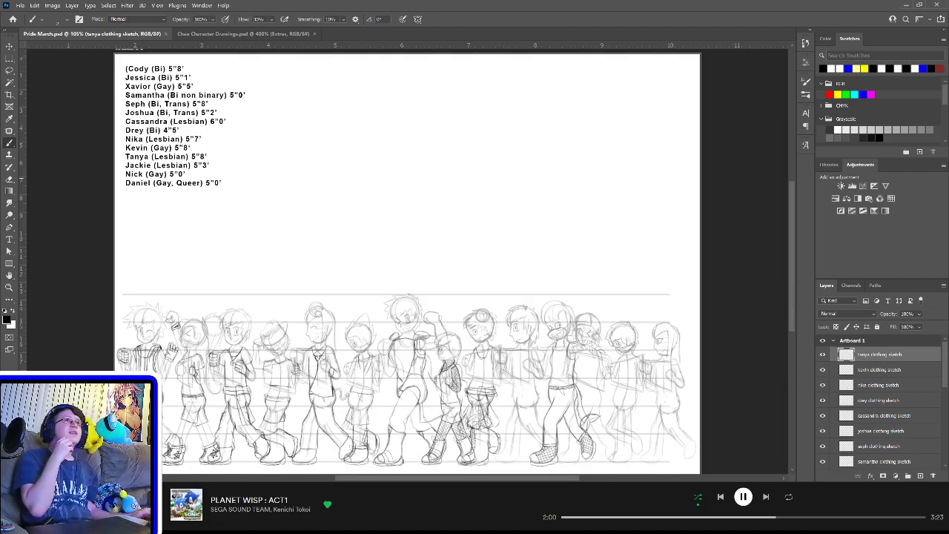